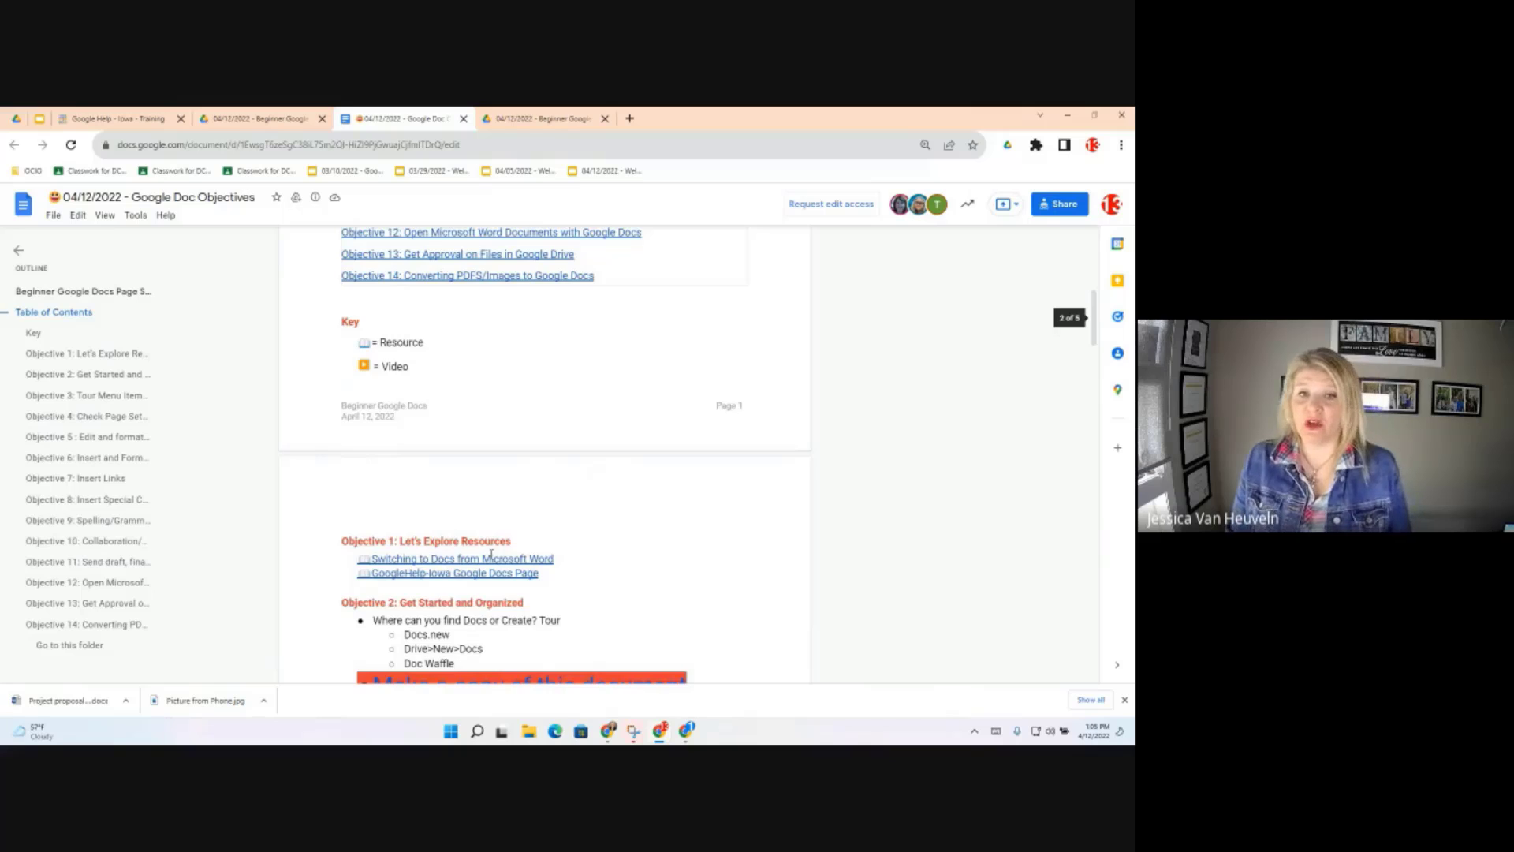
# Scroll to Objective 1 and show the preview chip for the 'Switching to Docs from Microsoft Word' link
pyautogui.scroll(-1, 491, 554)
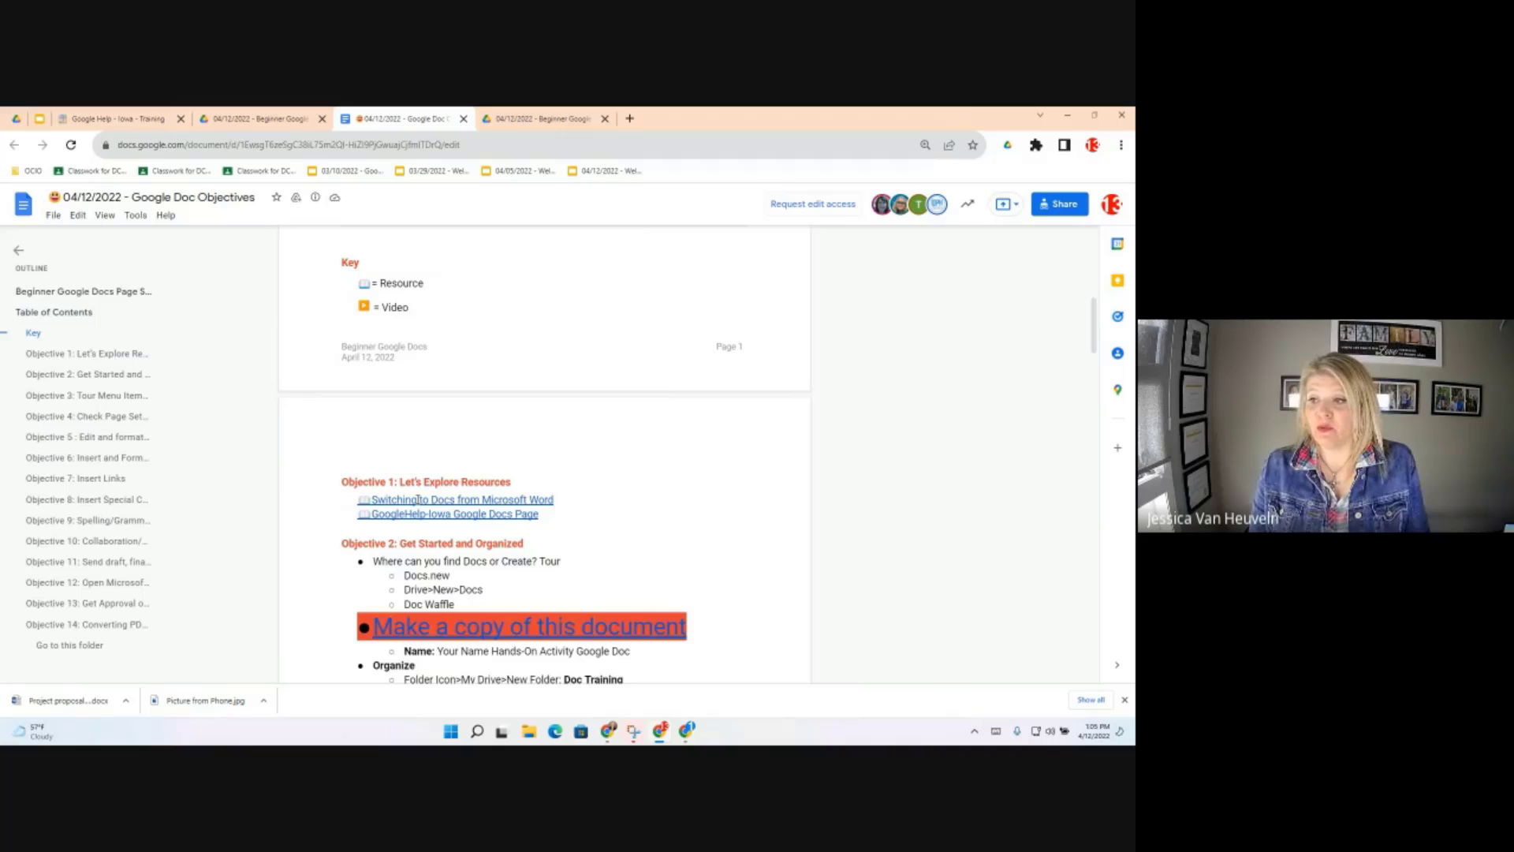
pyautogui.click(418, 499)
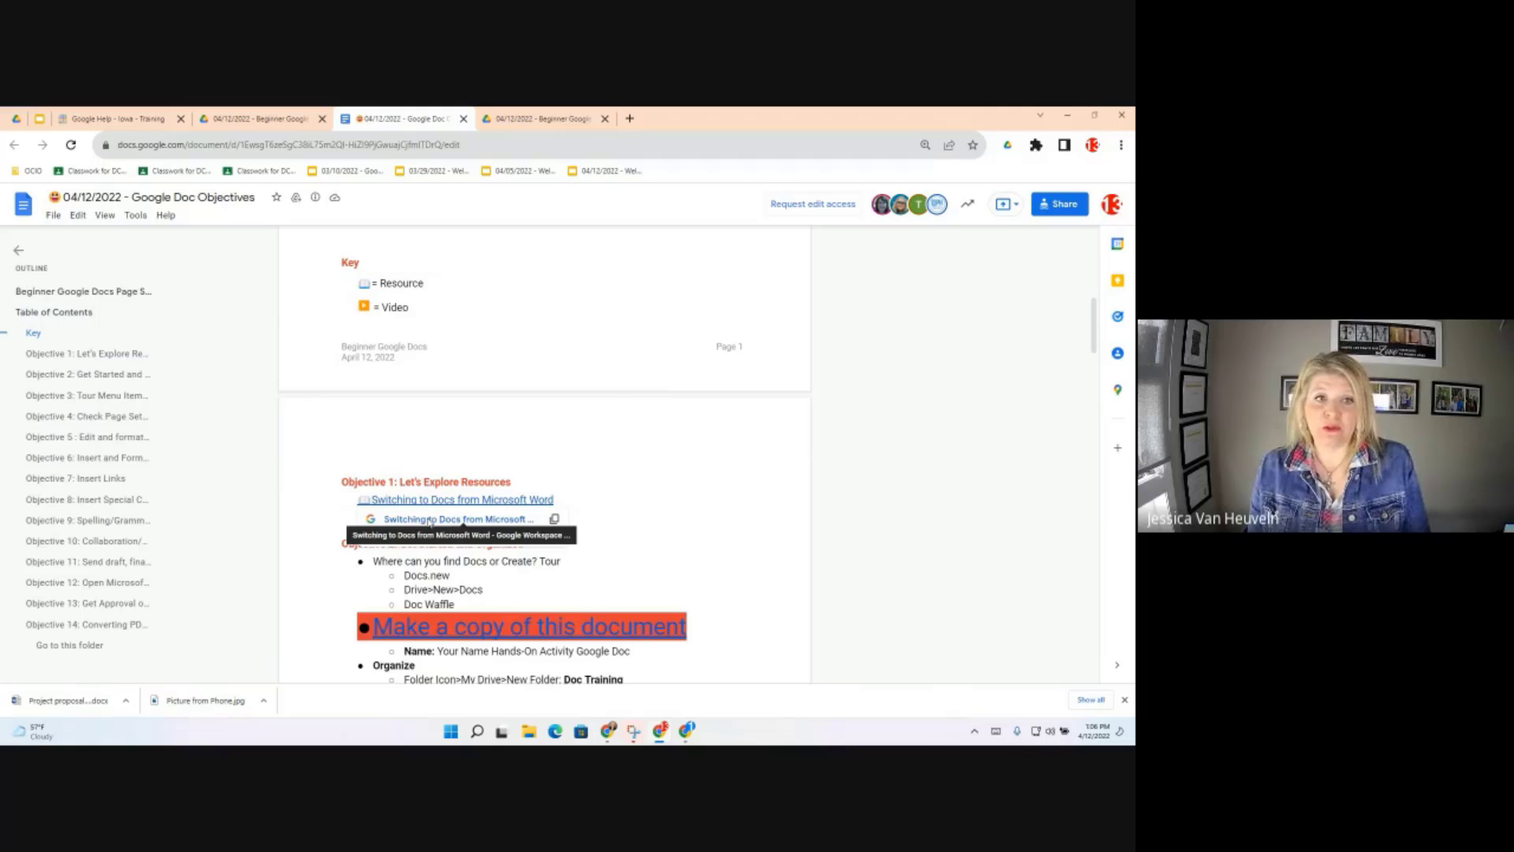
# Open the 'Switching to Docs from Microsoft Word' help article and scroll to 'Open a Word document'
pyautogui.click(431, 520)
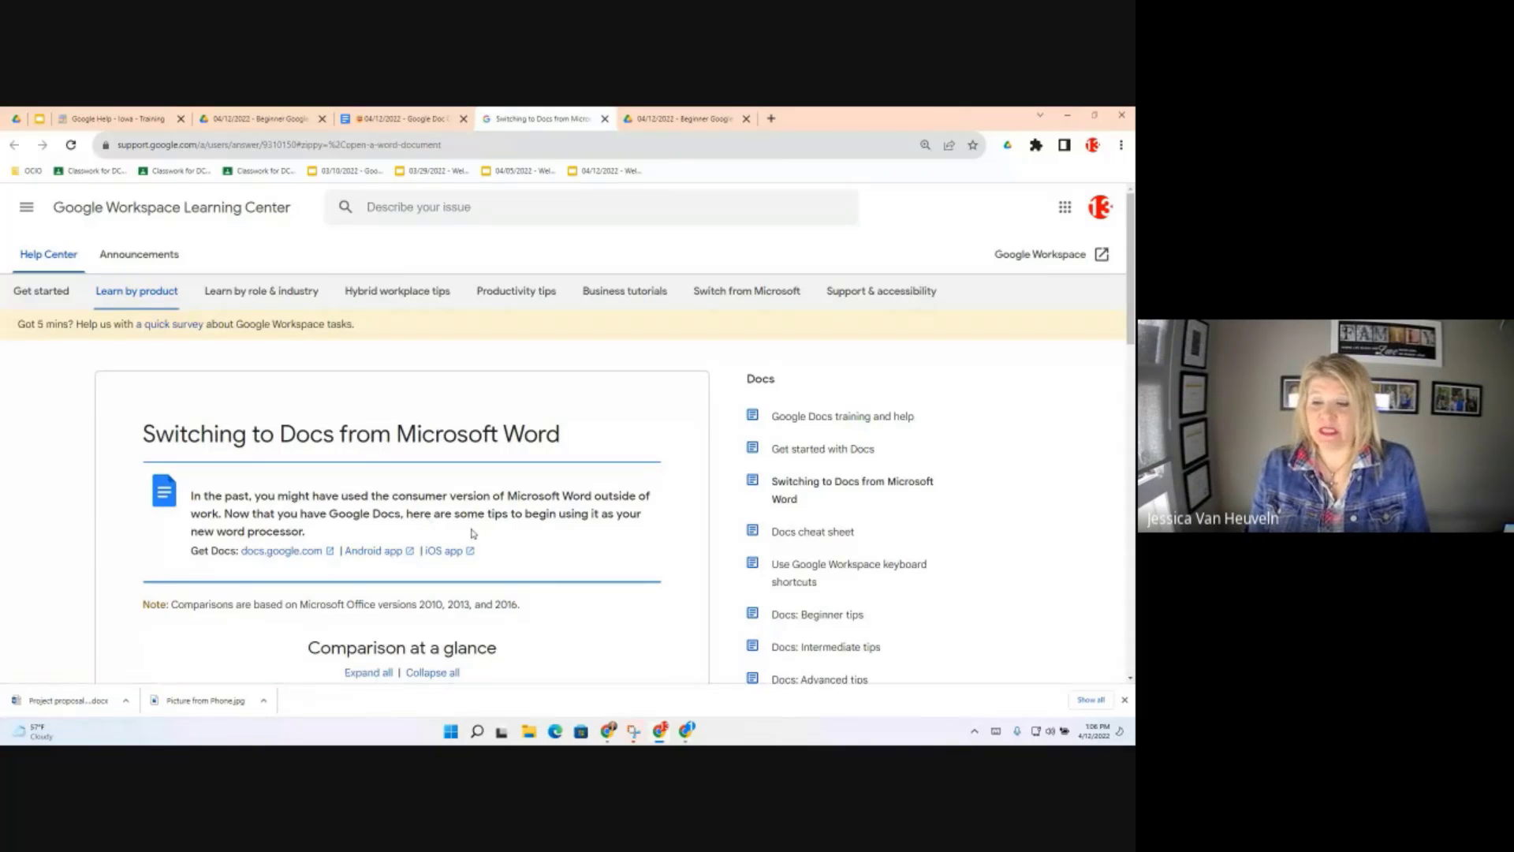
pyautogui.scroll(-1, 464, 527)
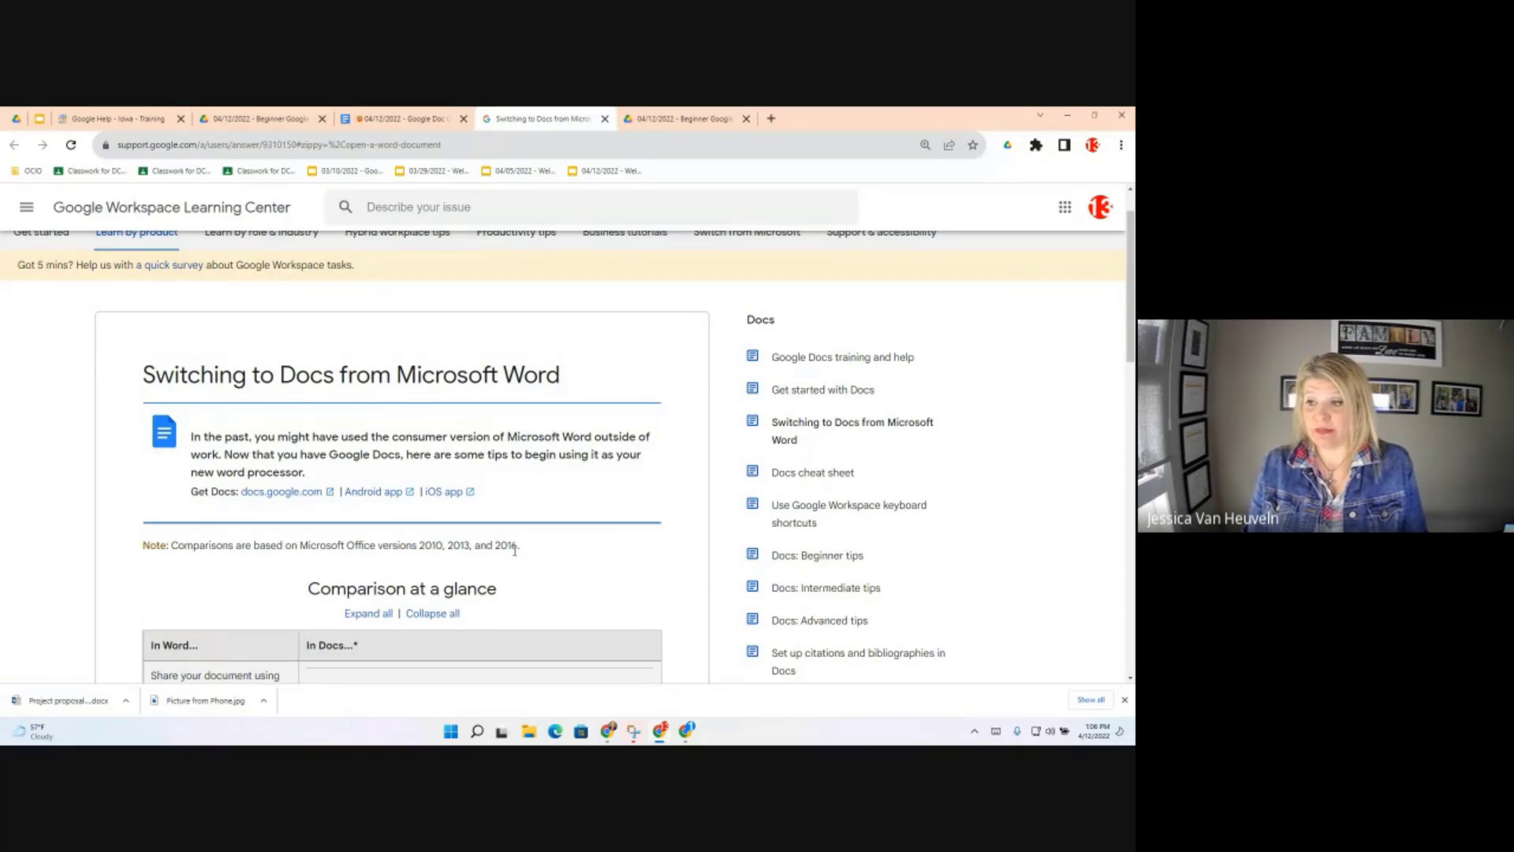
pyautogui.scroll(-1, 514, 551)
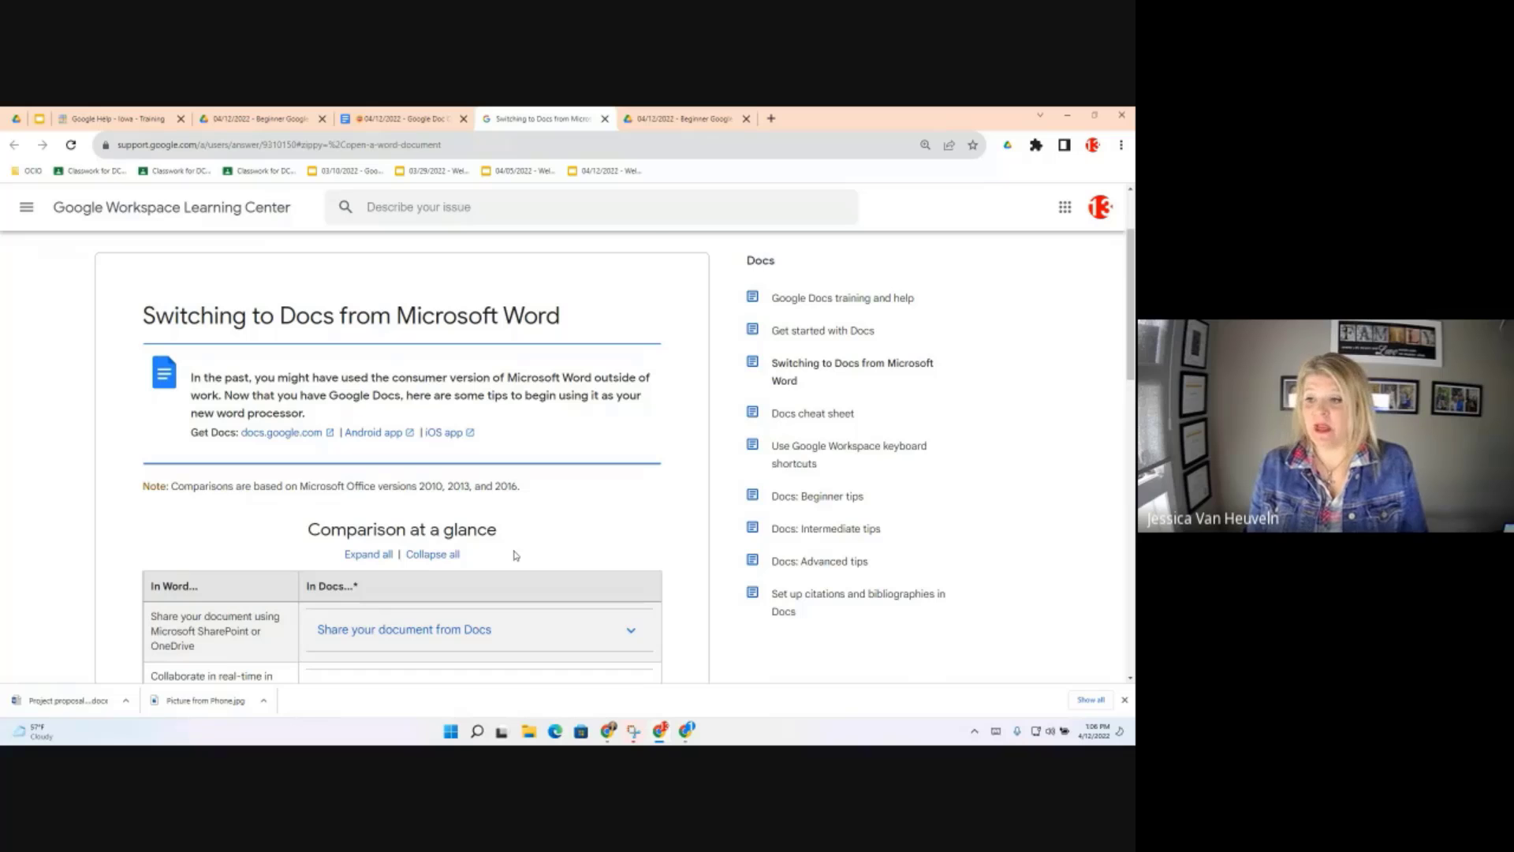
pyautogui.scroll(-1, 515, 554)
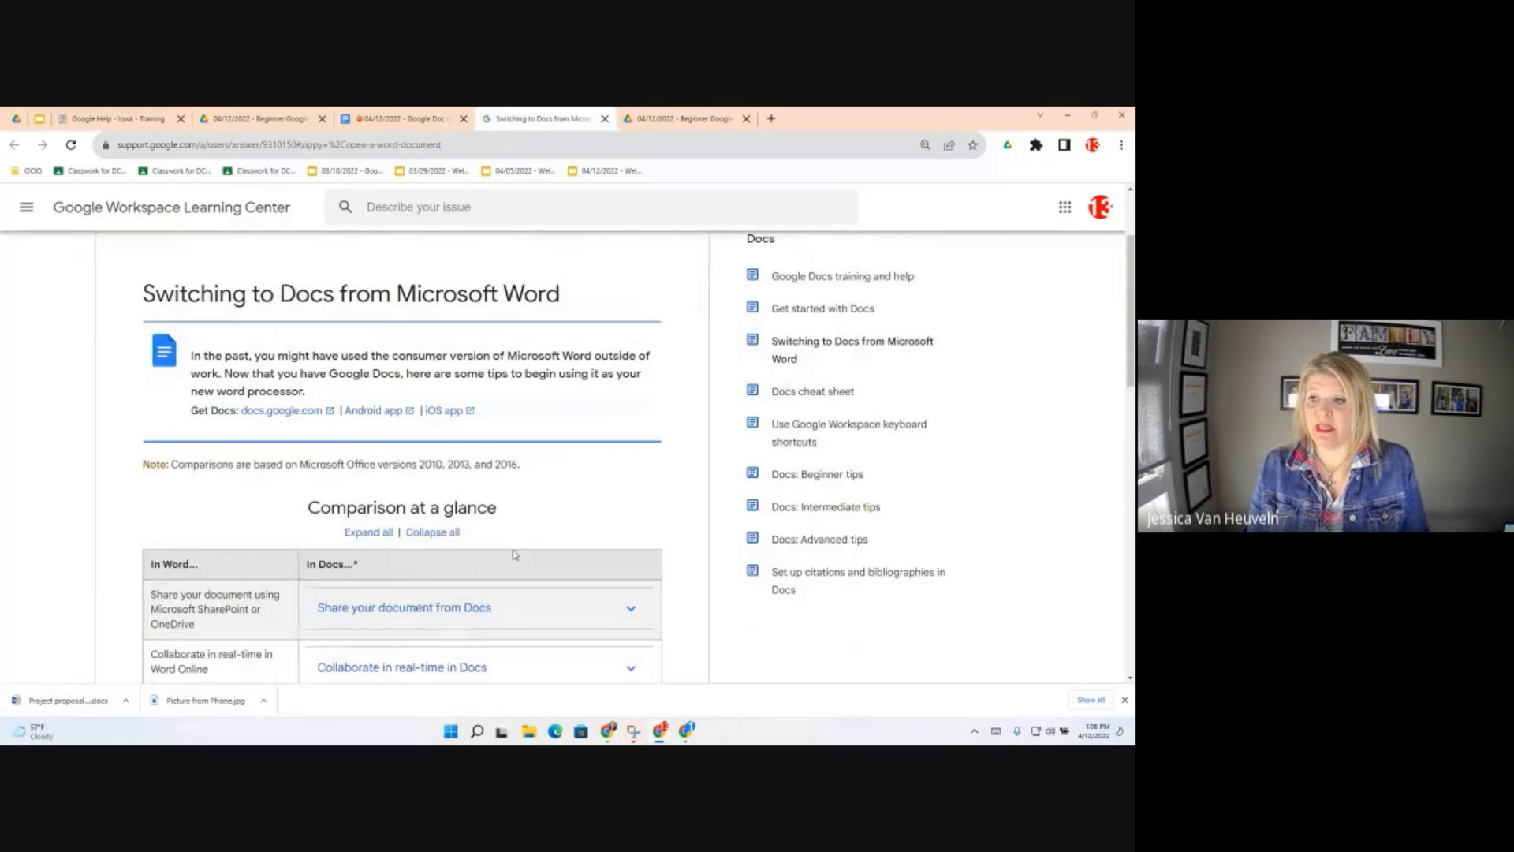
pyautogui.scroll(-1, 514, 555)
pyautogui.scroll(-1, 568, 527)
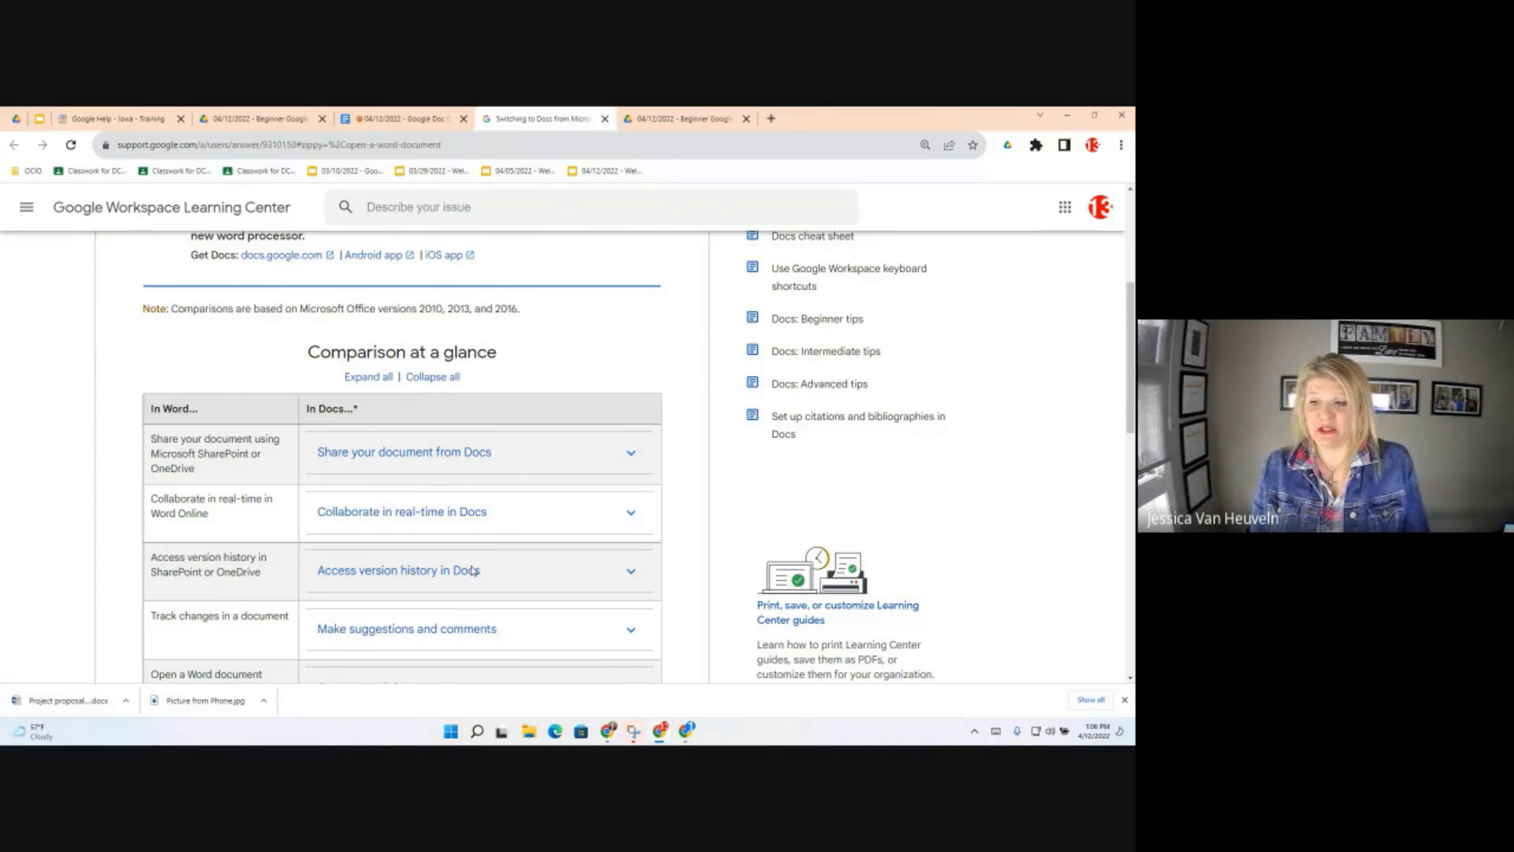
pyautogui.scroll(-1, 472, 571)
pyautogui.scroll(-4, 473, 571)
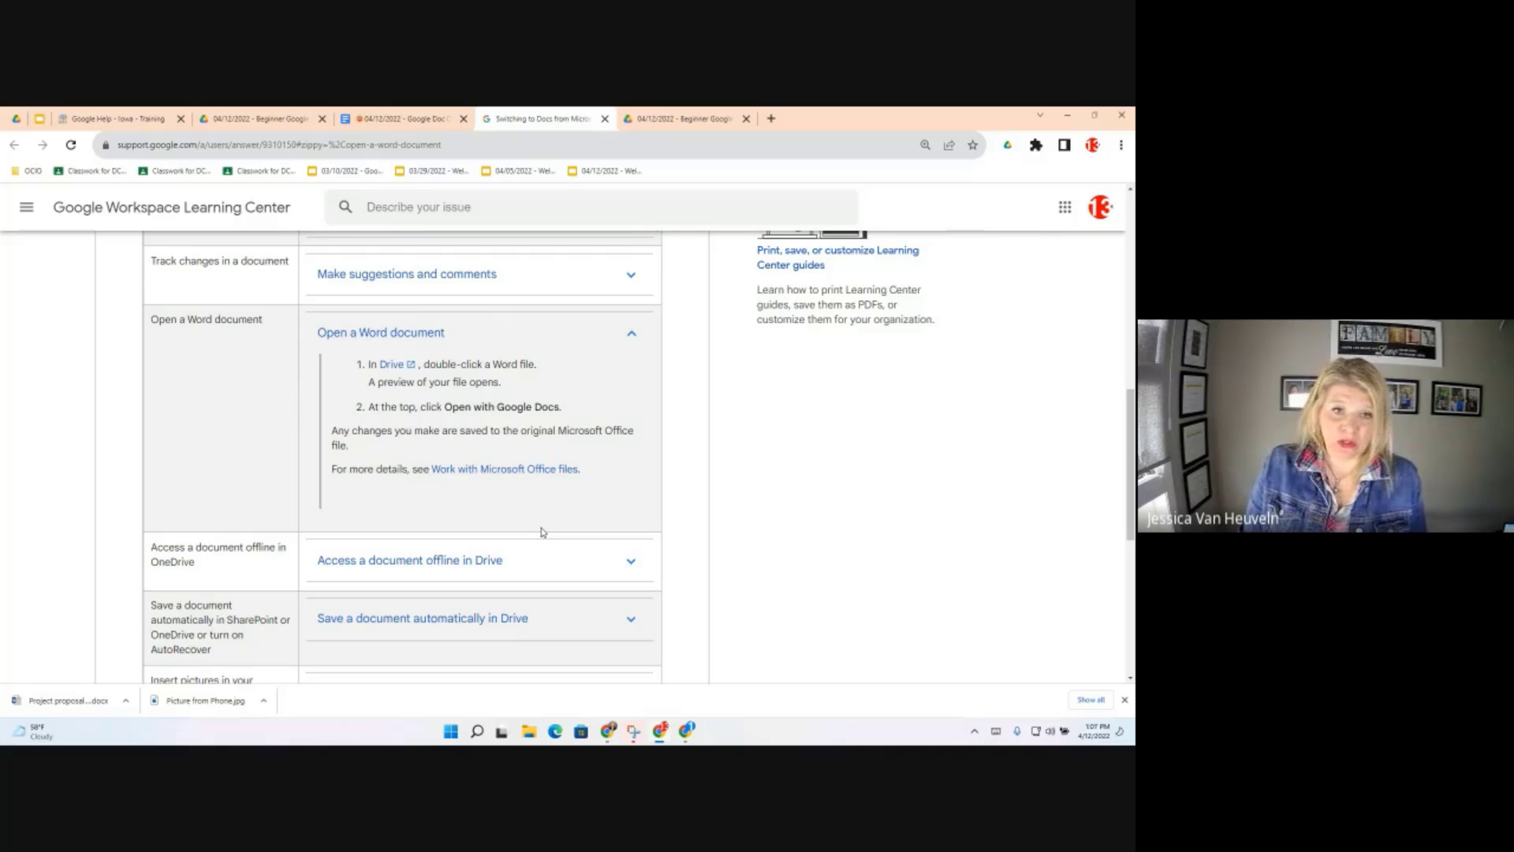
# Open the Google Help - Iowa Docs page from the Docs link
pyautogui.click(457, 537)
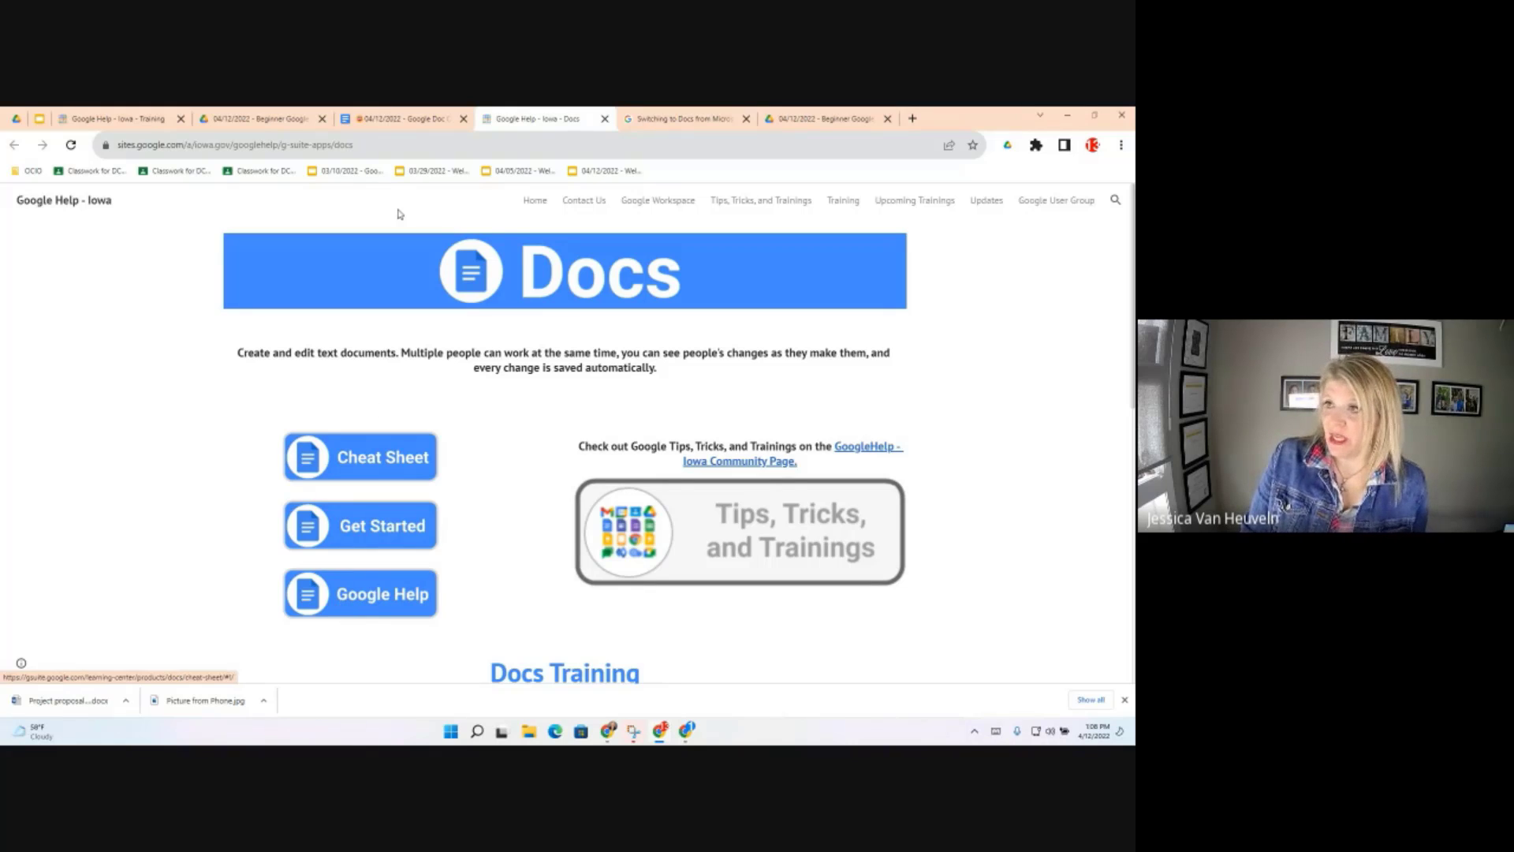
# Return to the Google Doc Objectives tab, scroll down, glance at the Training tab, and come back
pyautogui.click(387, 118)
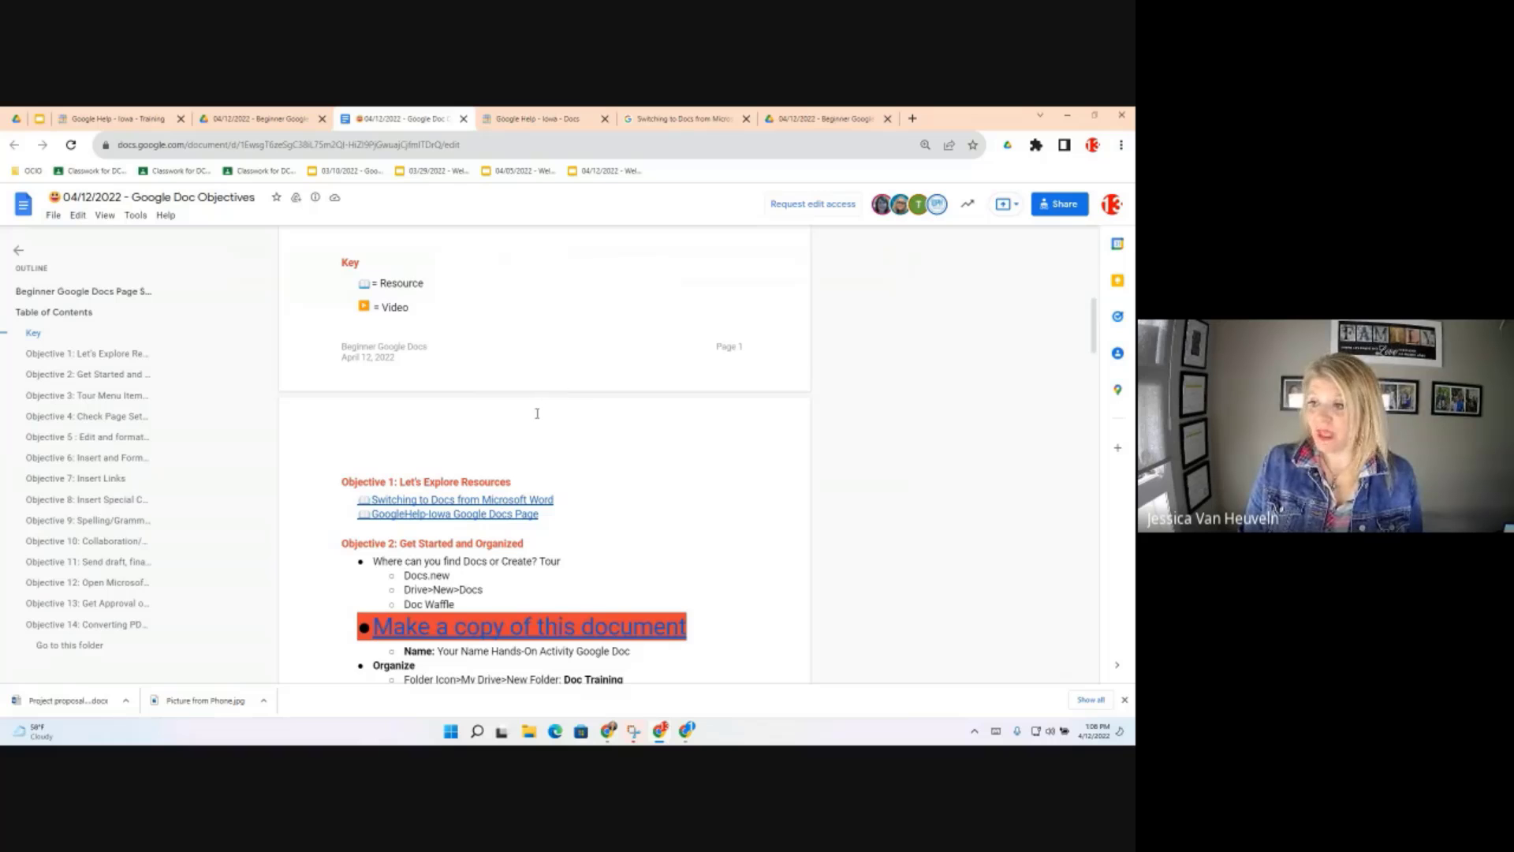
pyautogui.scroll(-2, 537, 413)
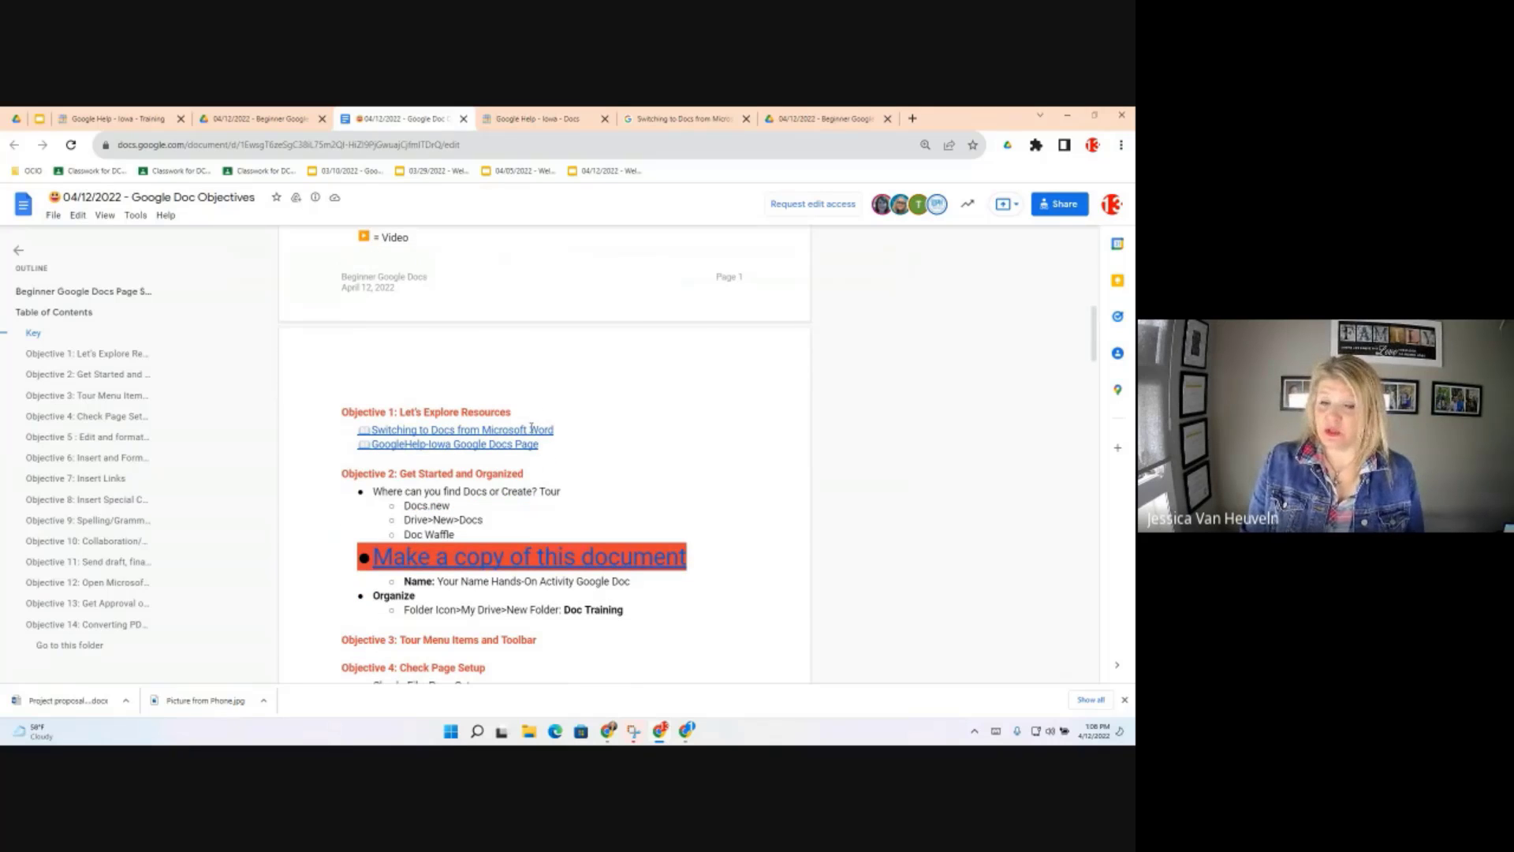
pyautogui.scroll(-3, 531, 428)
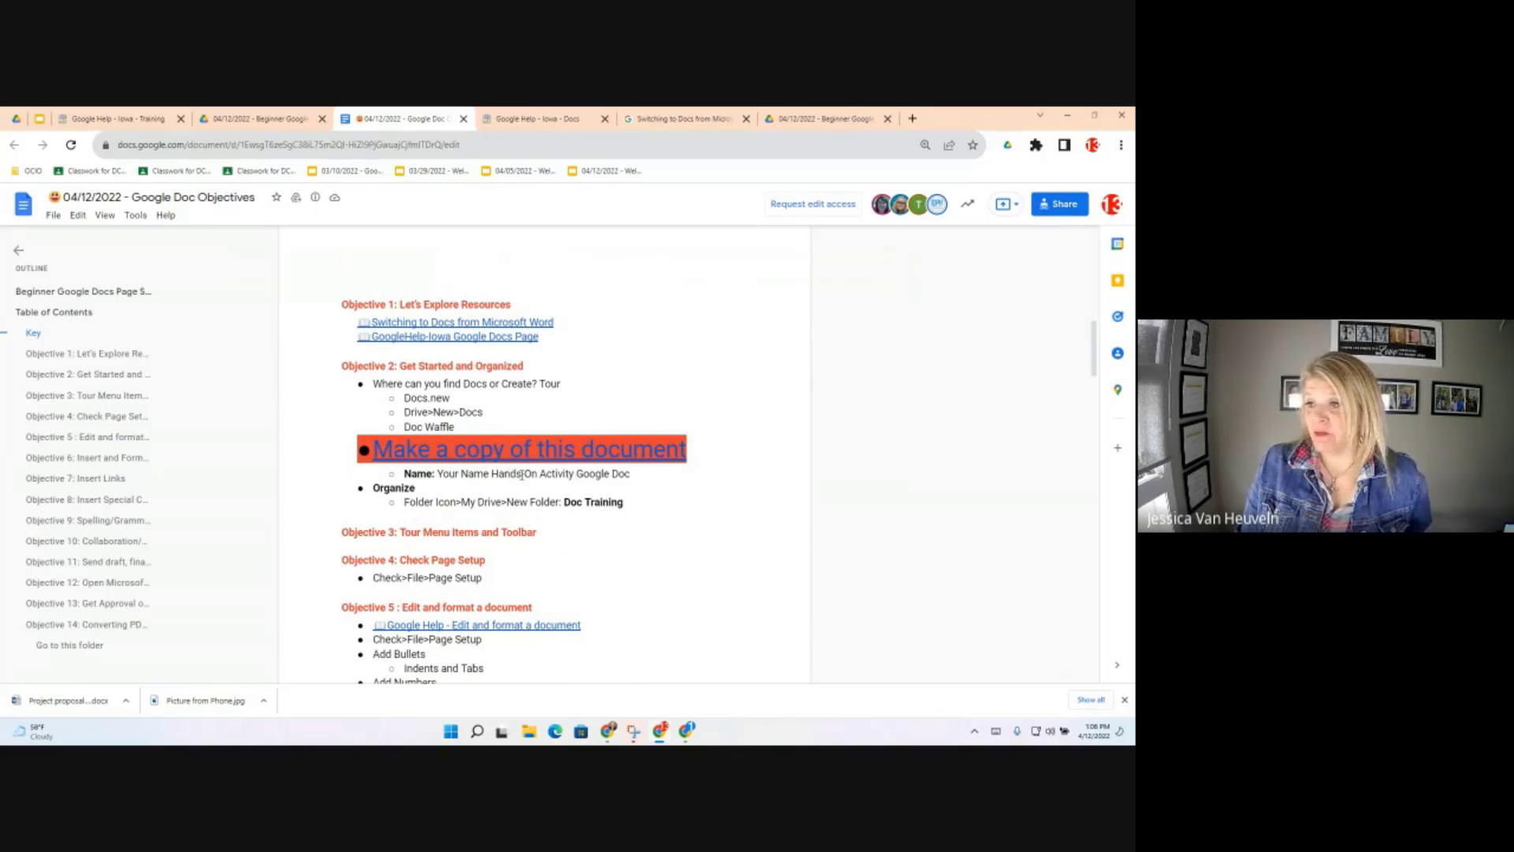
pyautogui.click(124, 118)
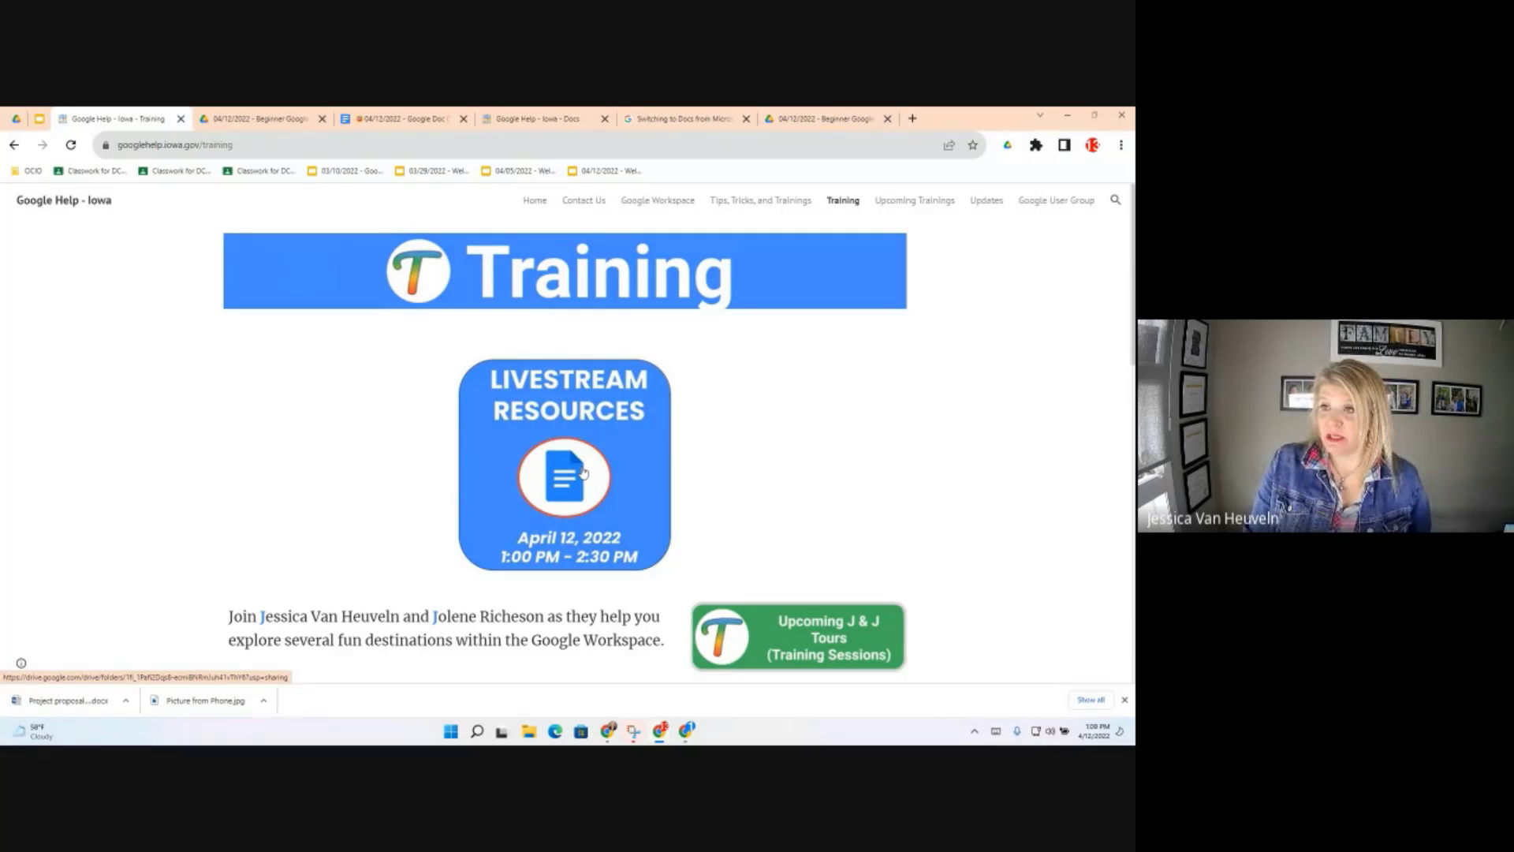
pyautogui.click(397, 120)
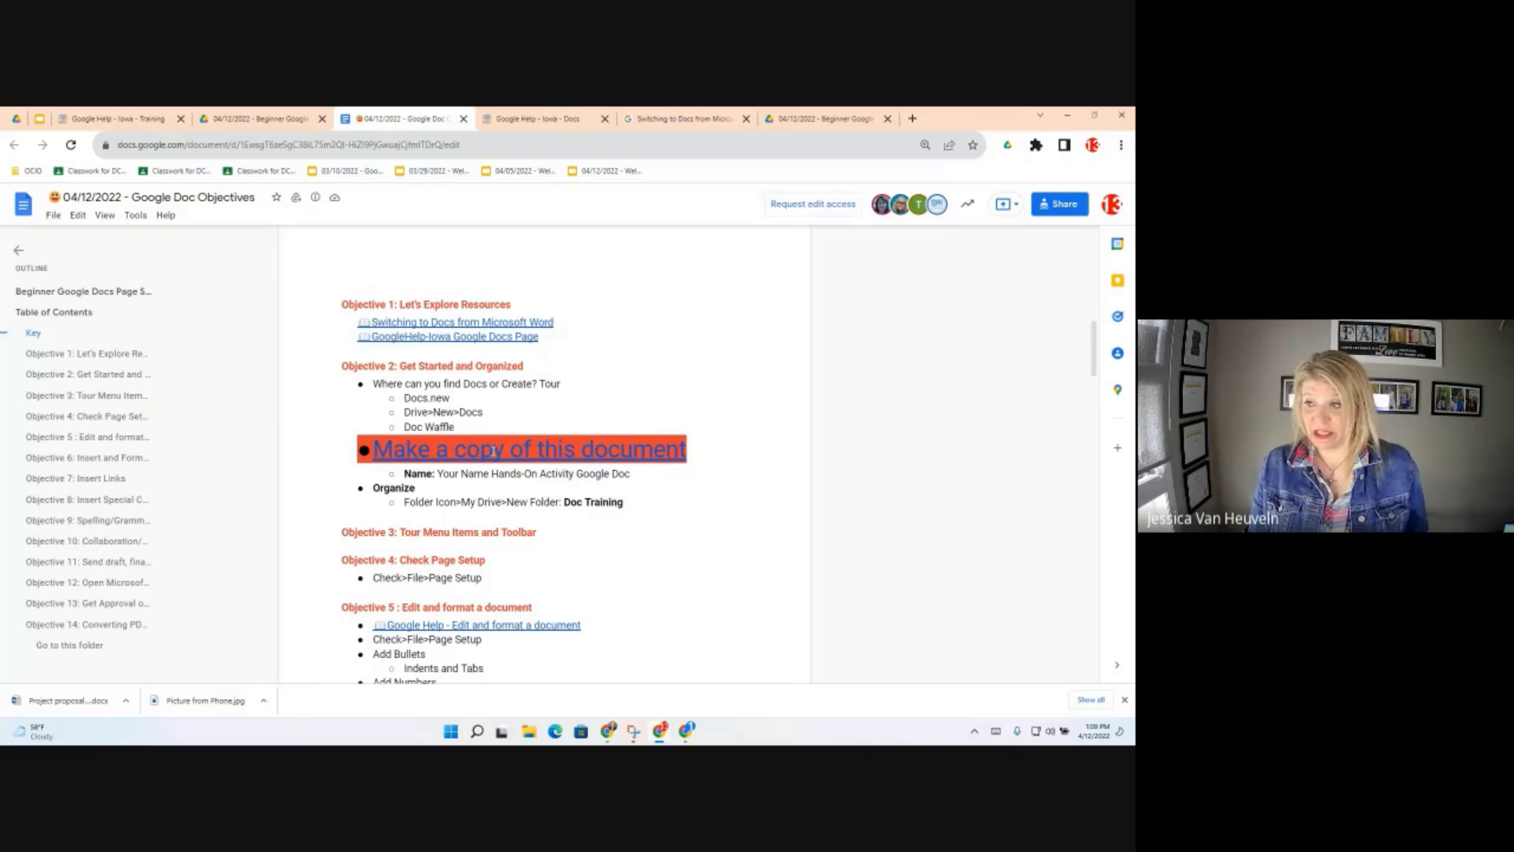
pyautogui.moveTo(492, 451)
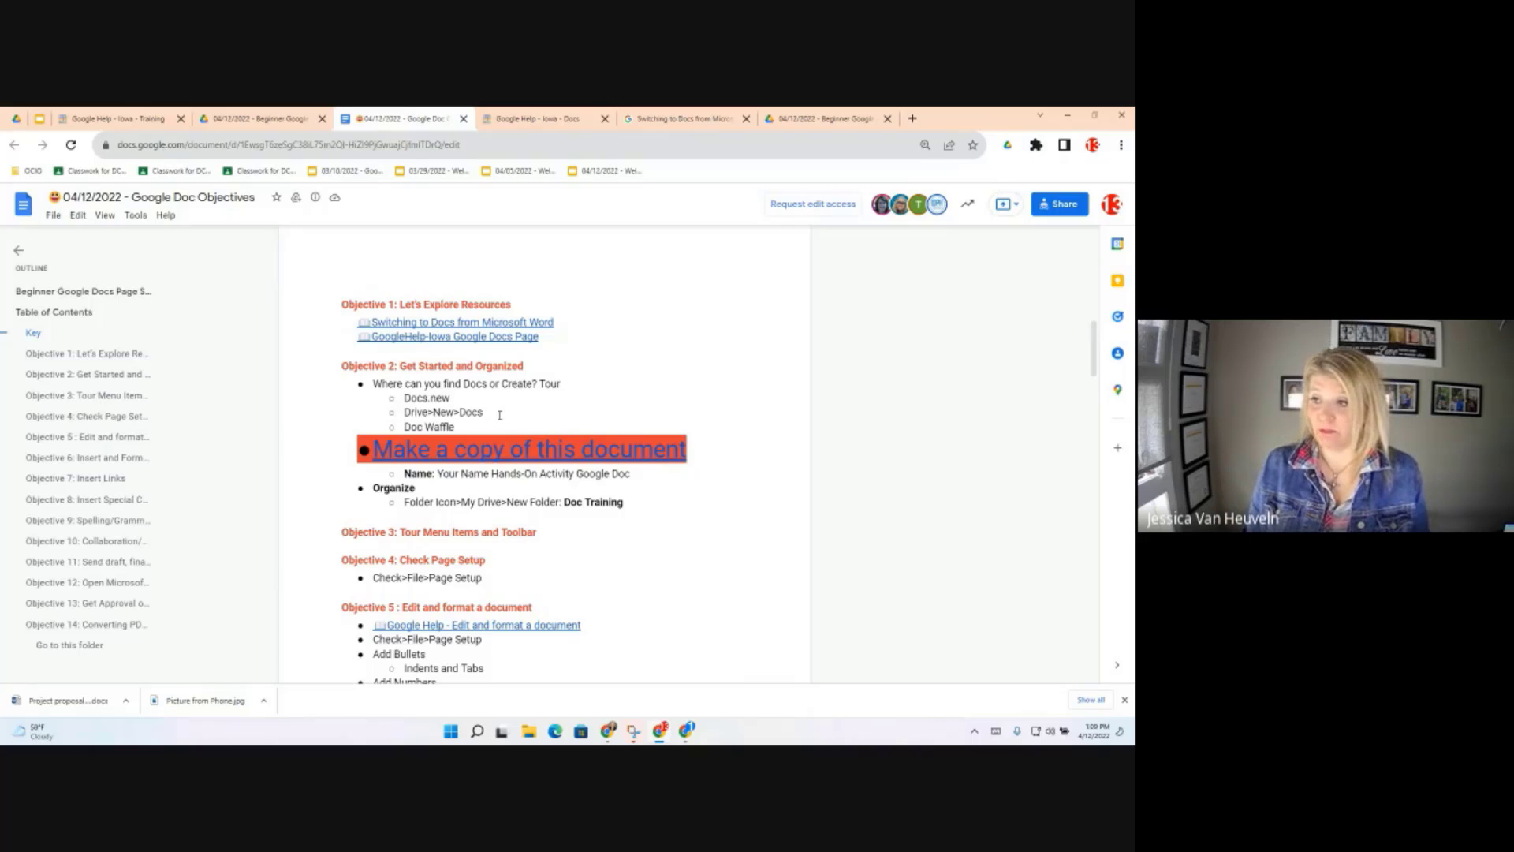
# Open a new browser tab and launch Google Docs from the Google apps grid
pyautogui.click(913, 119)
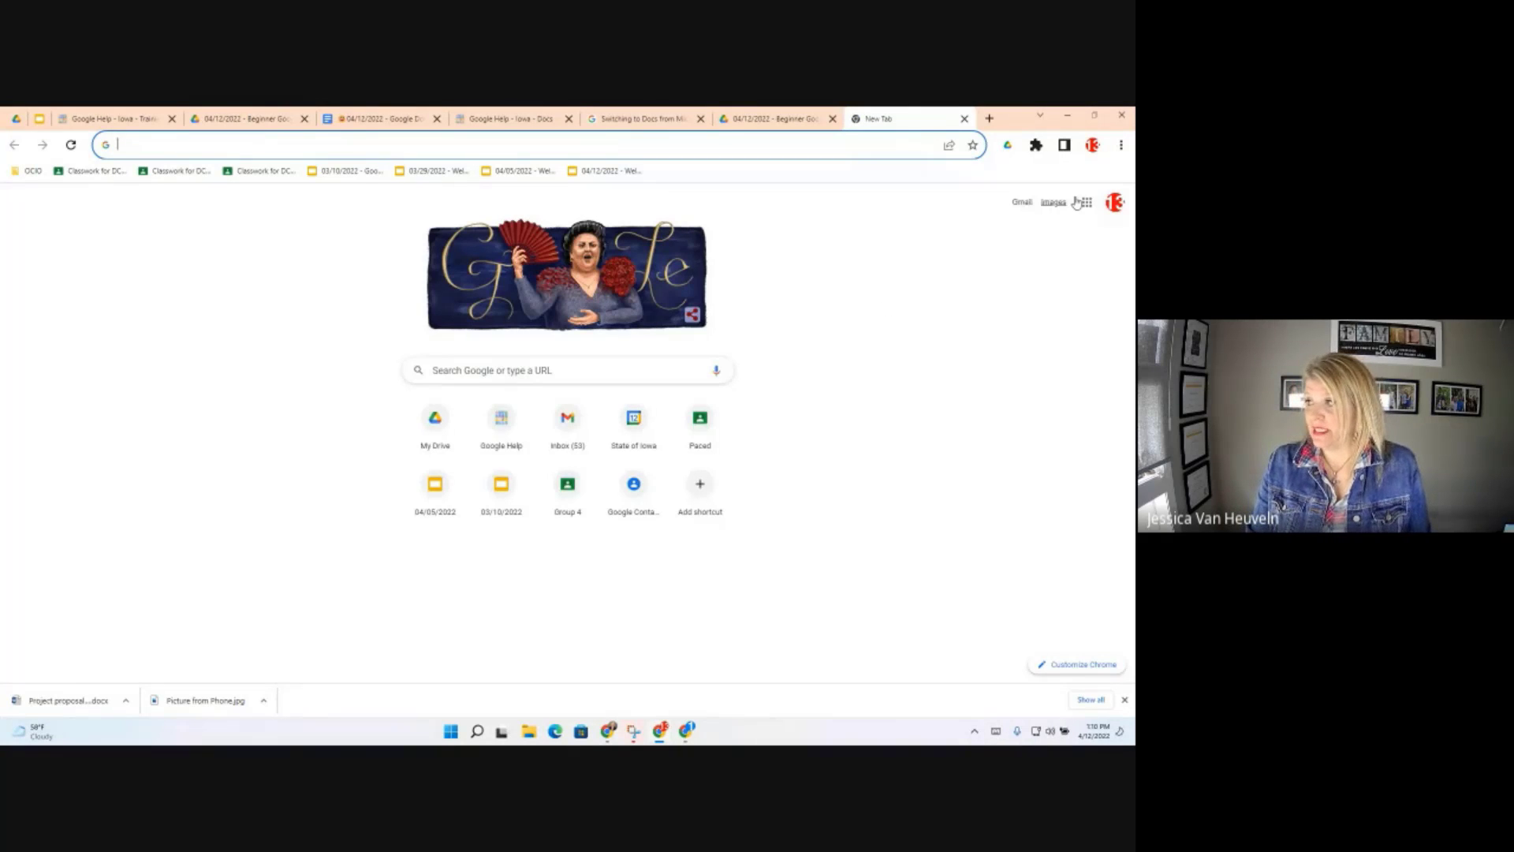
pyautogui.click(1088, 205)
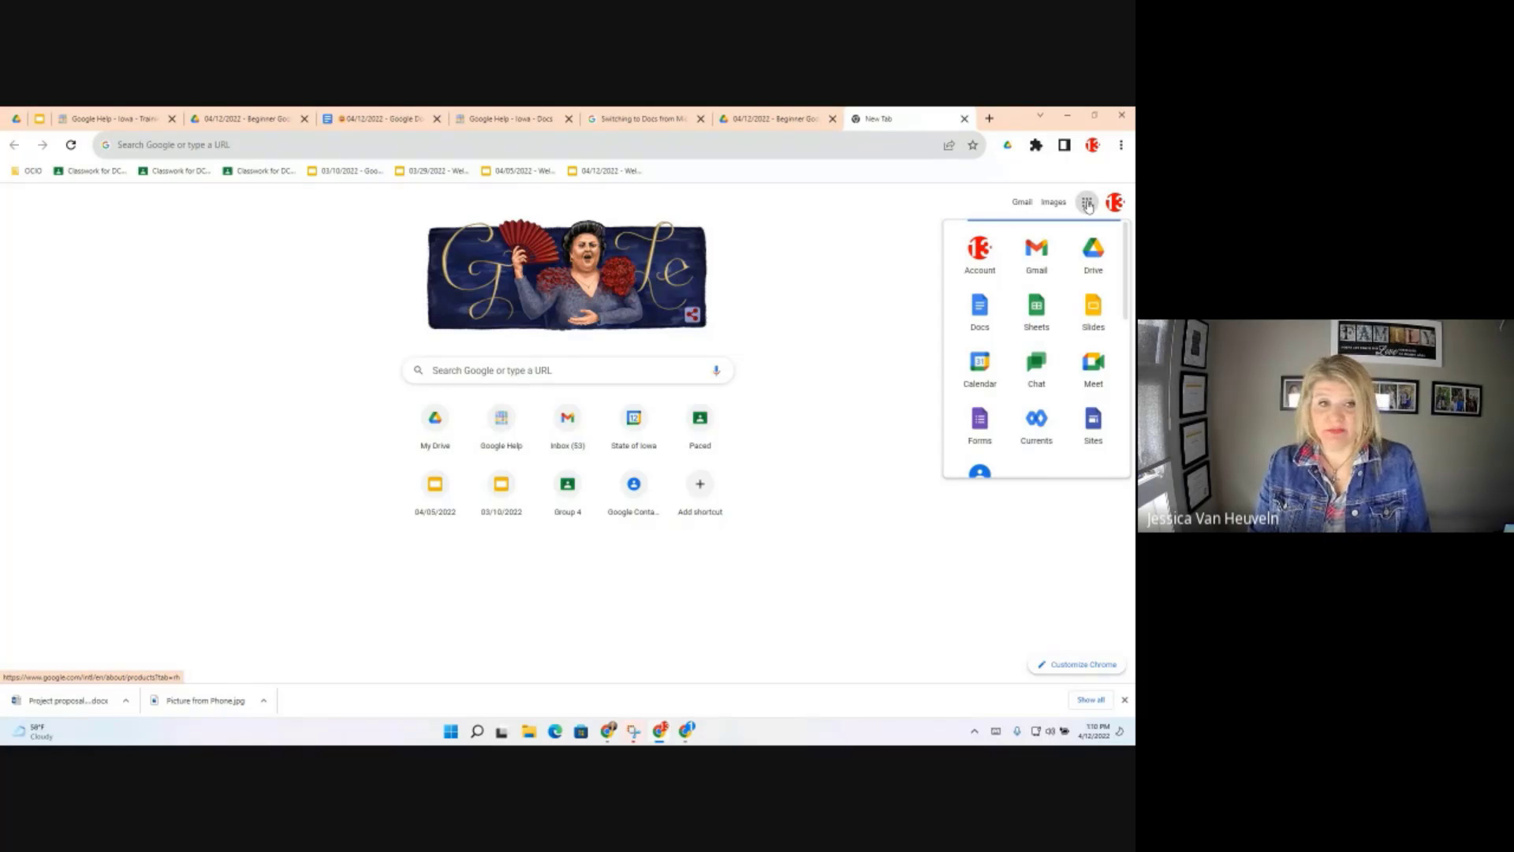
pyautogui.click(976, 317)
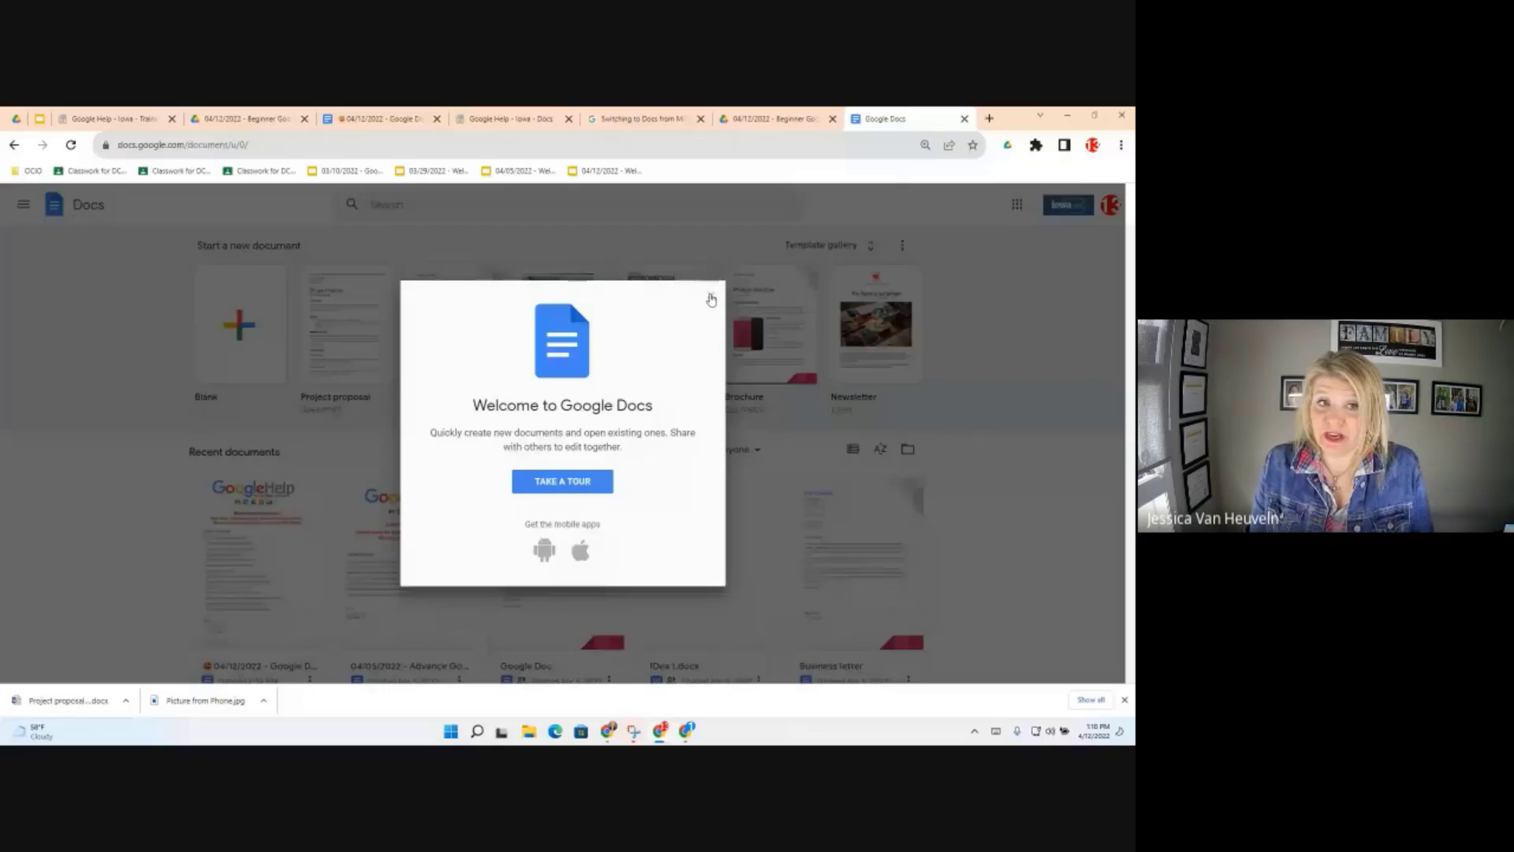
# Dismiss the Welcome to Google Docs greeting and open the IDea 1.docx document
pyautogui.click(710, 299)
pyautogui.scroll(-3, 715, 302)
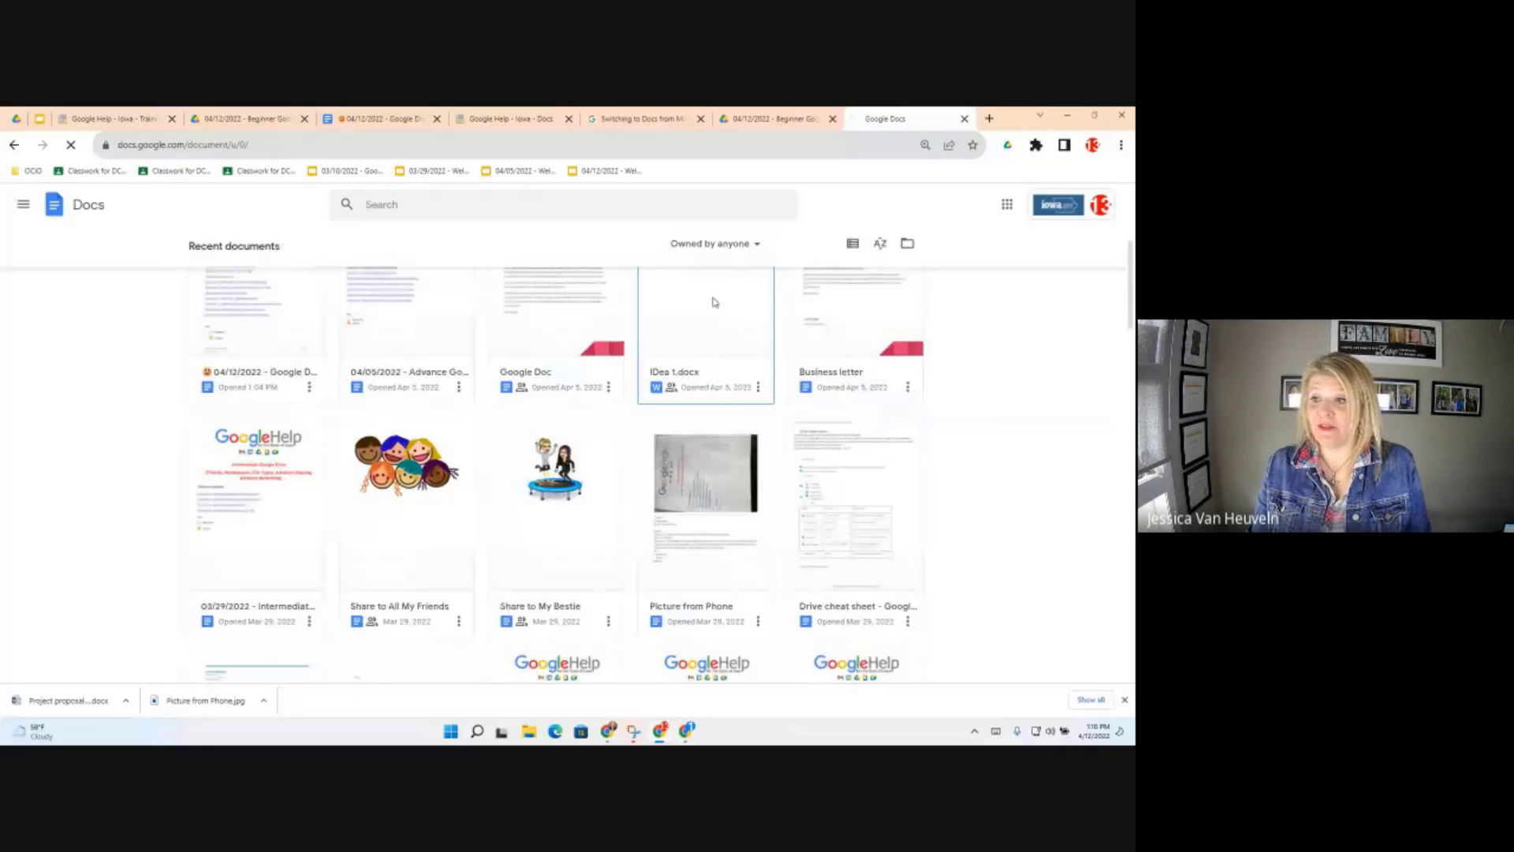
pyautogui.click(715, 302)
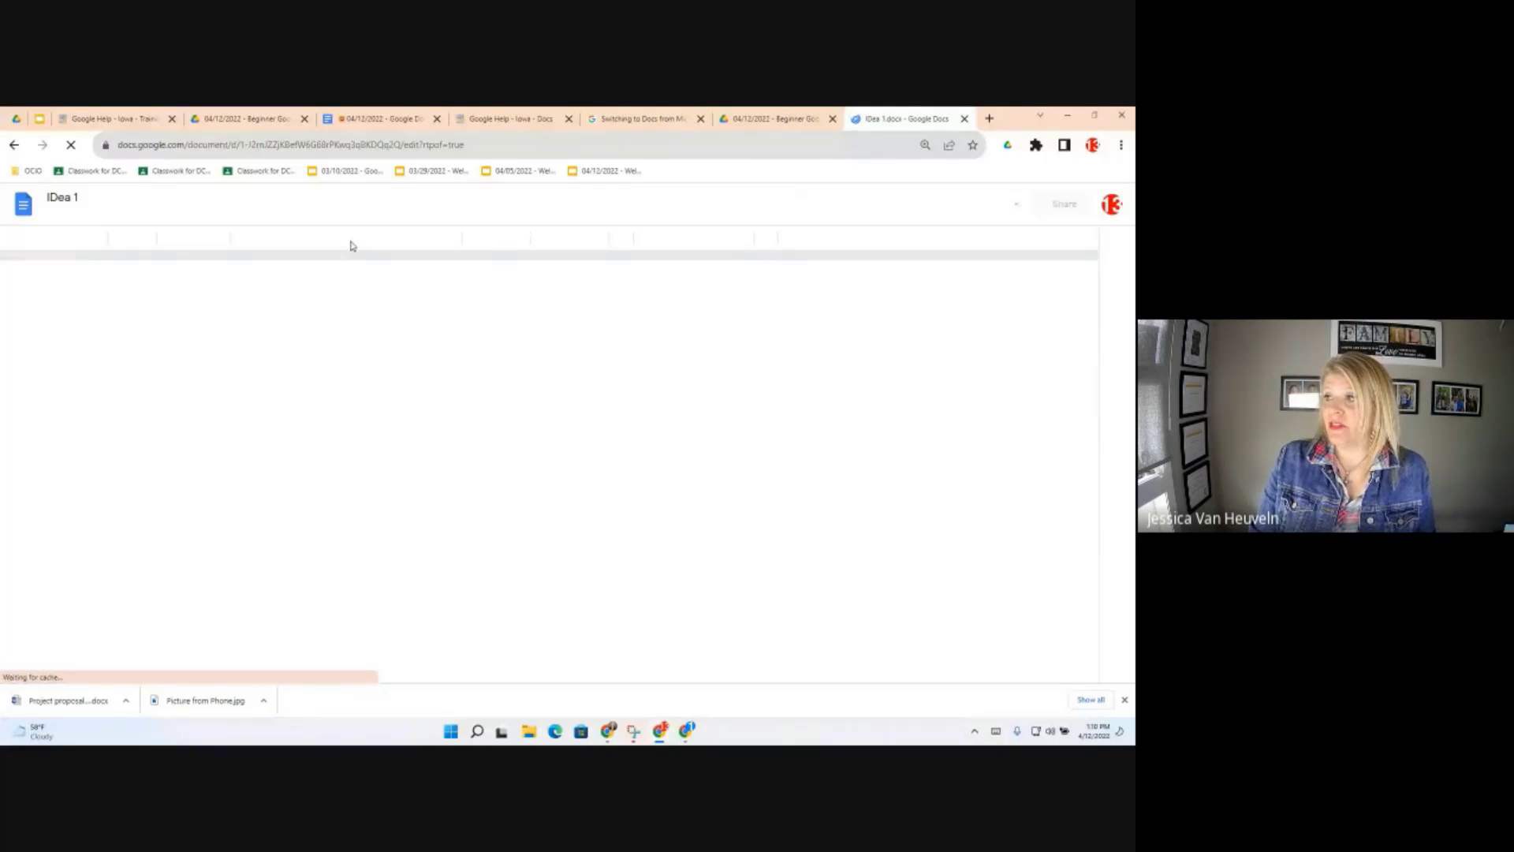
# Switch between the Drive training folder tab and the IDea 1.docx tab, then select the web address
pyautogui.click(777, 120)
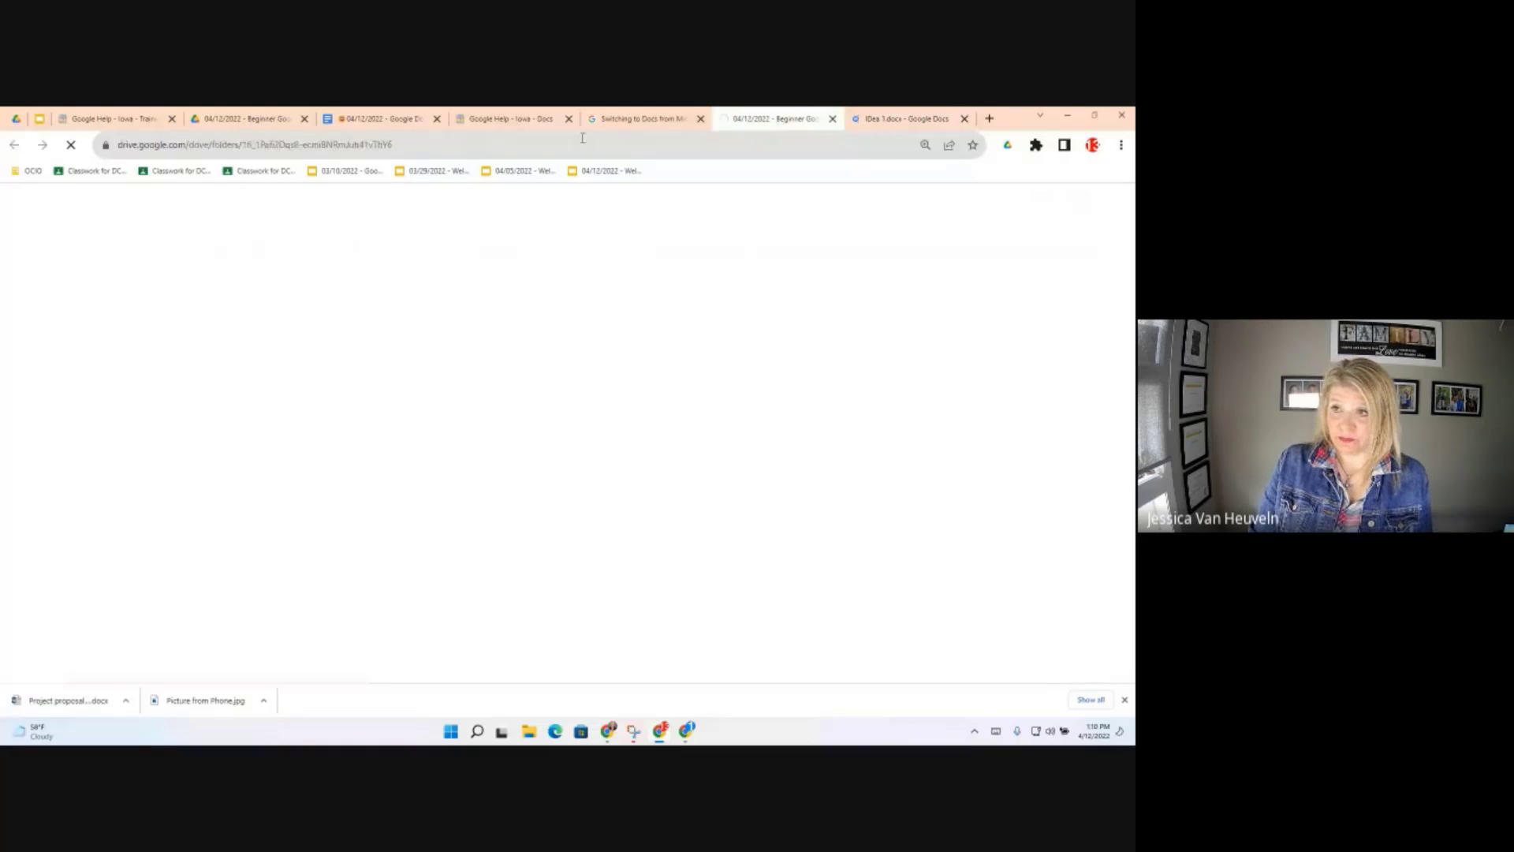
pyautogui.click(913, 119)
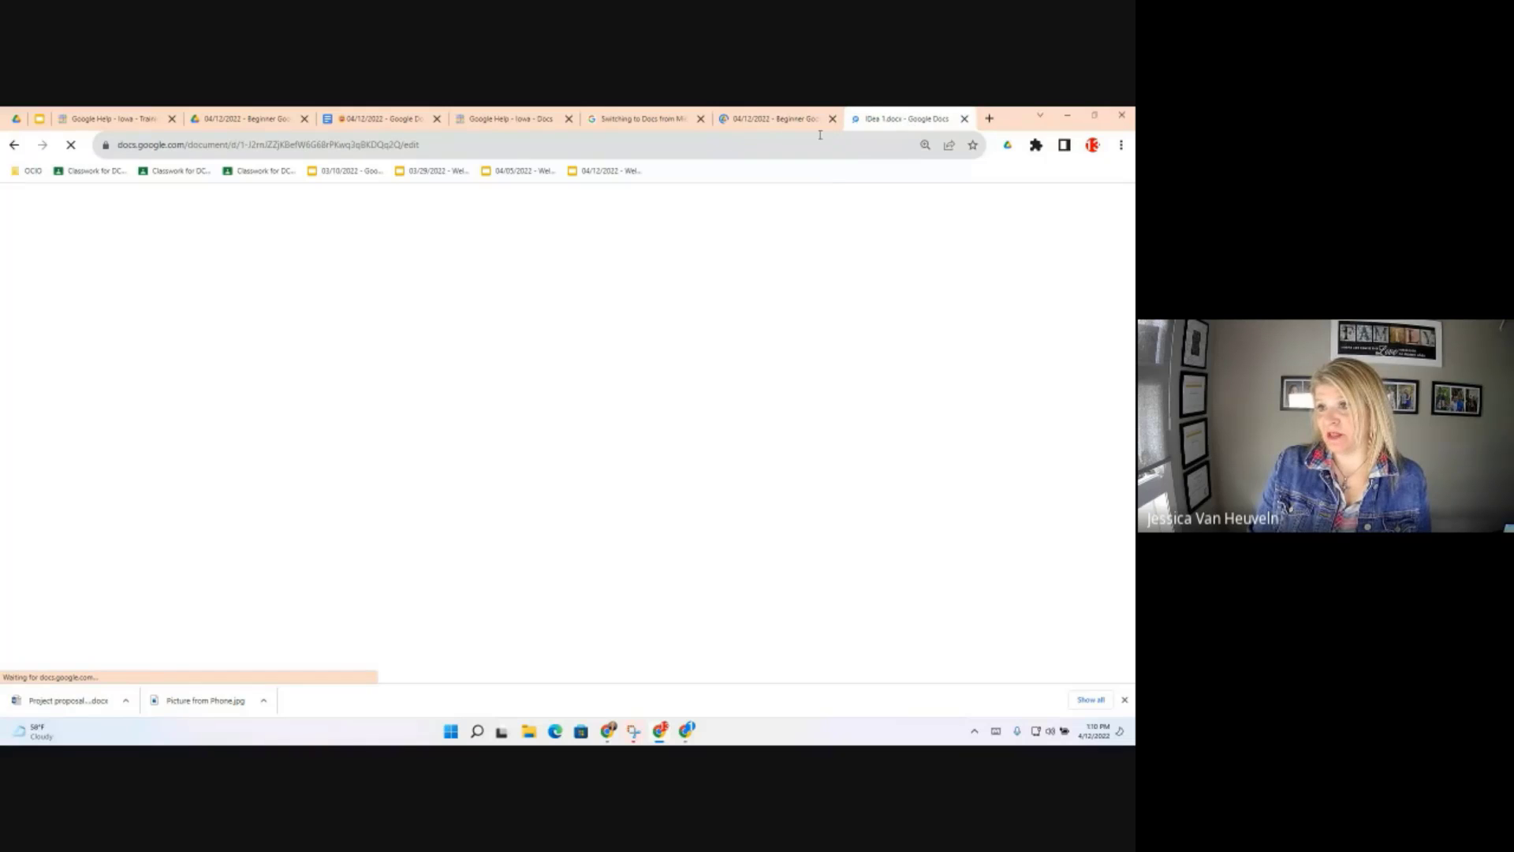
pyautogui.click(452, 145)
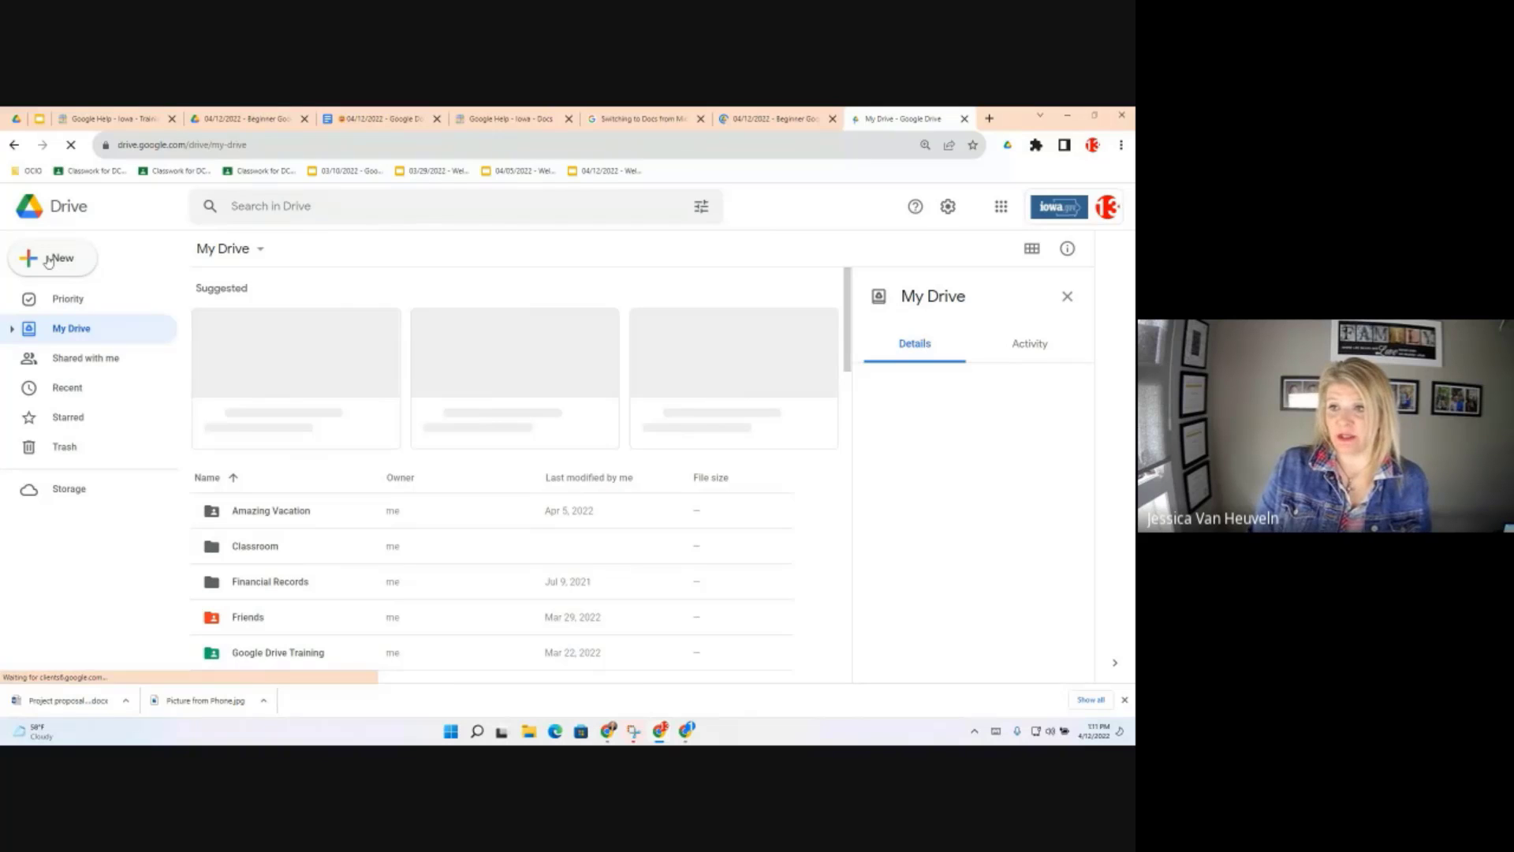
# Browse My Drive's New > Google Docs options for creating a blank document
pyautogui.click(48, 260)
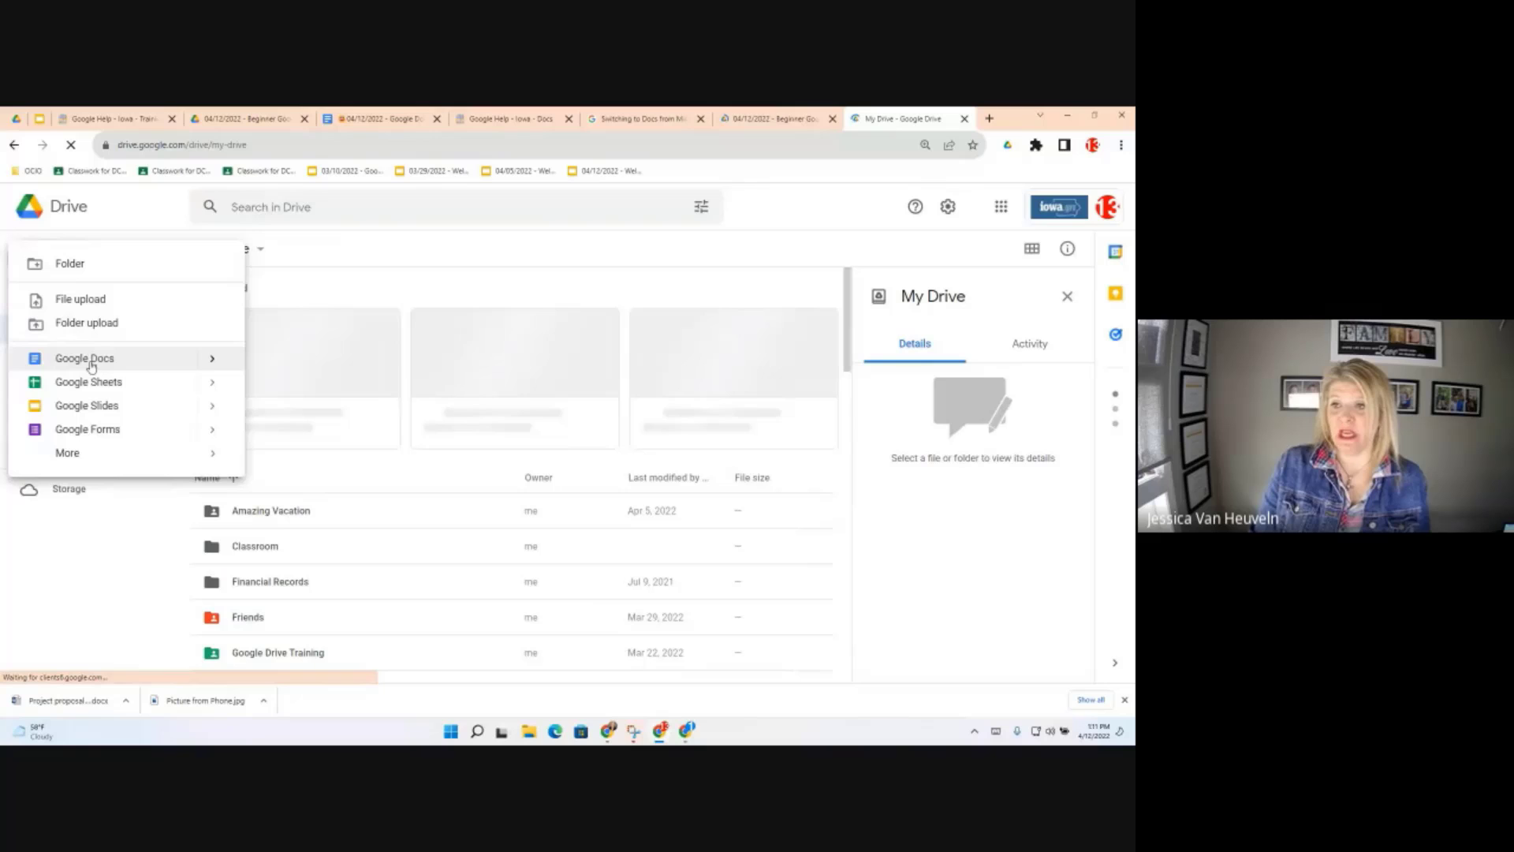
pyautogui.click(213, 361)
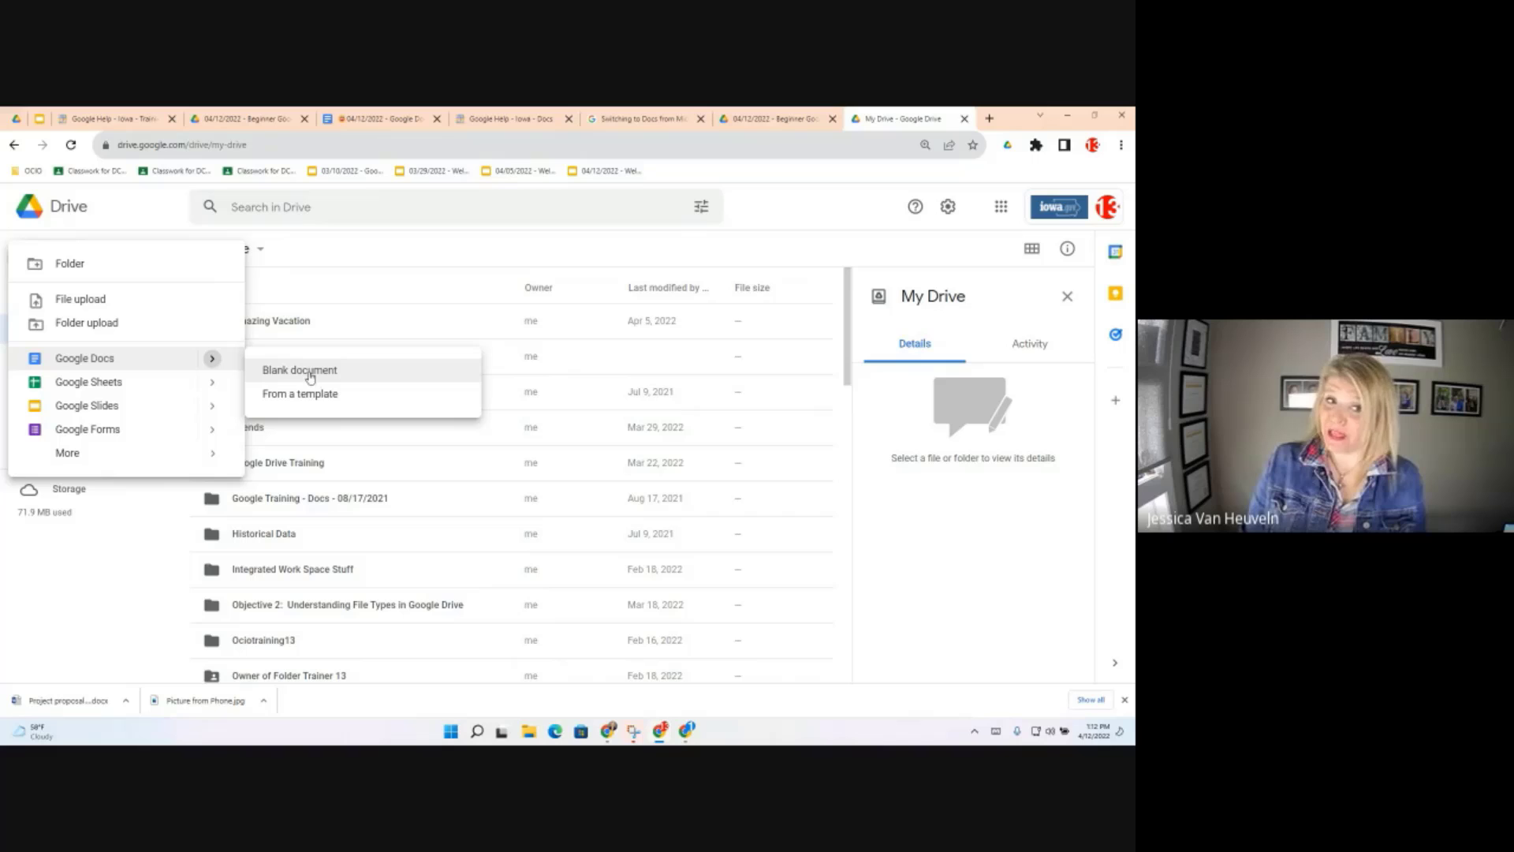
pyautogui.click(239, 144)
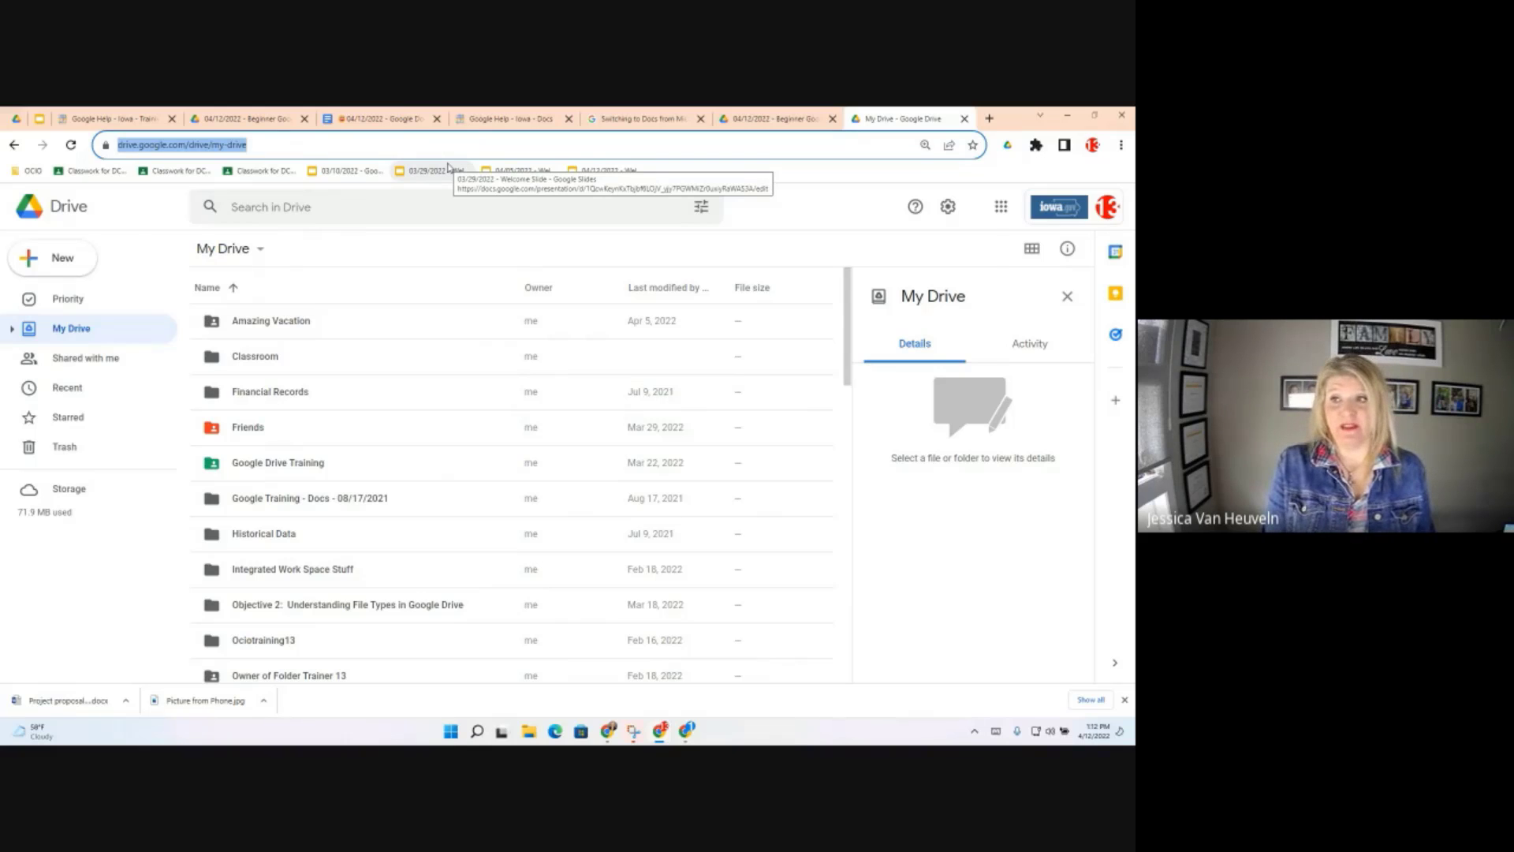
# Go to the docs.new address to create a blank Untitled document
pyautogui.write('doc.')
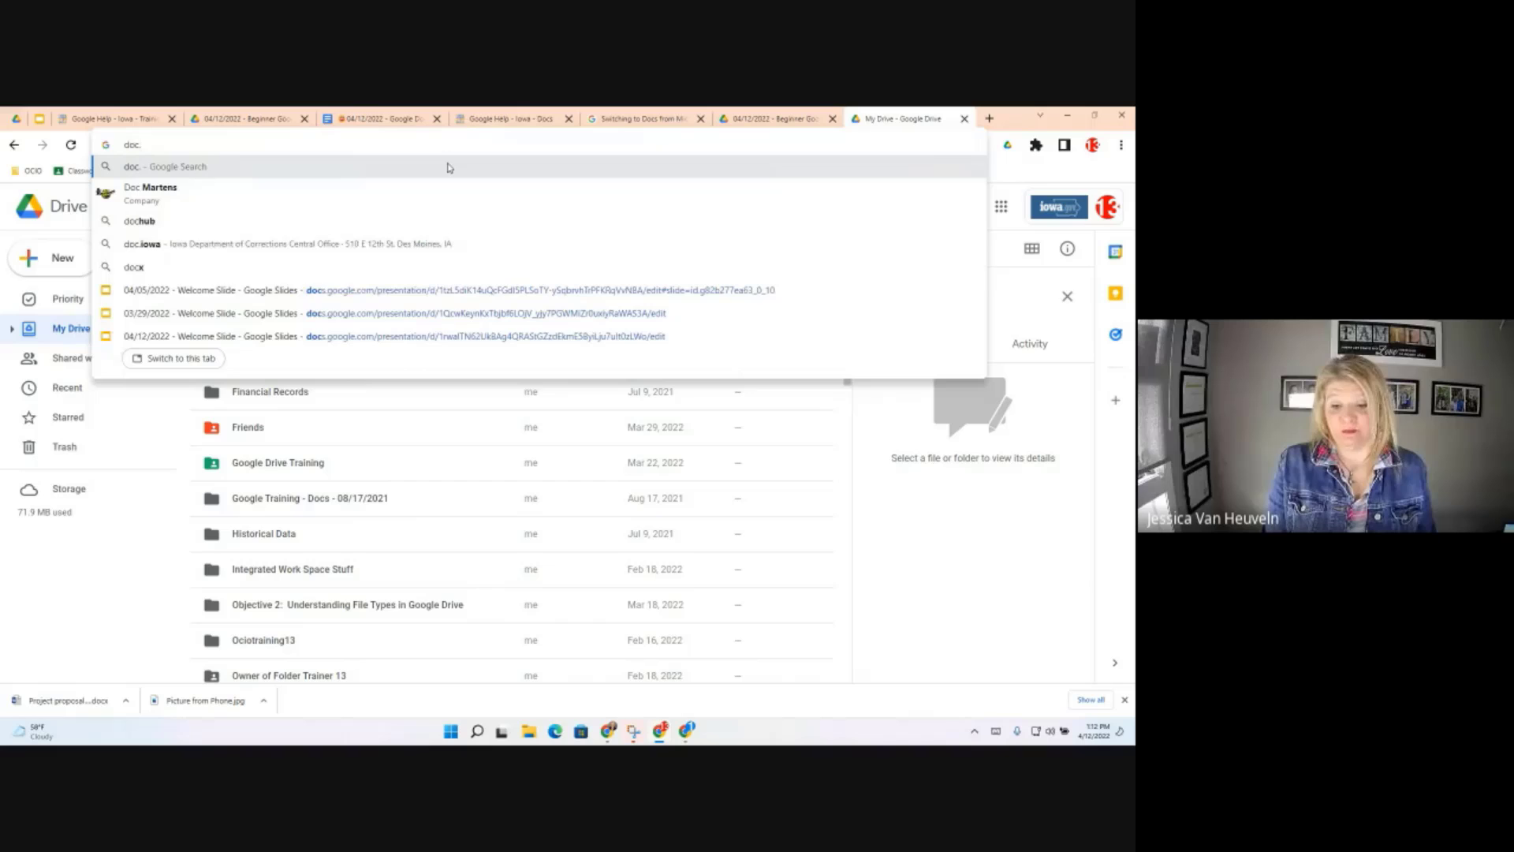
pyautogui.write('new')
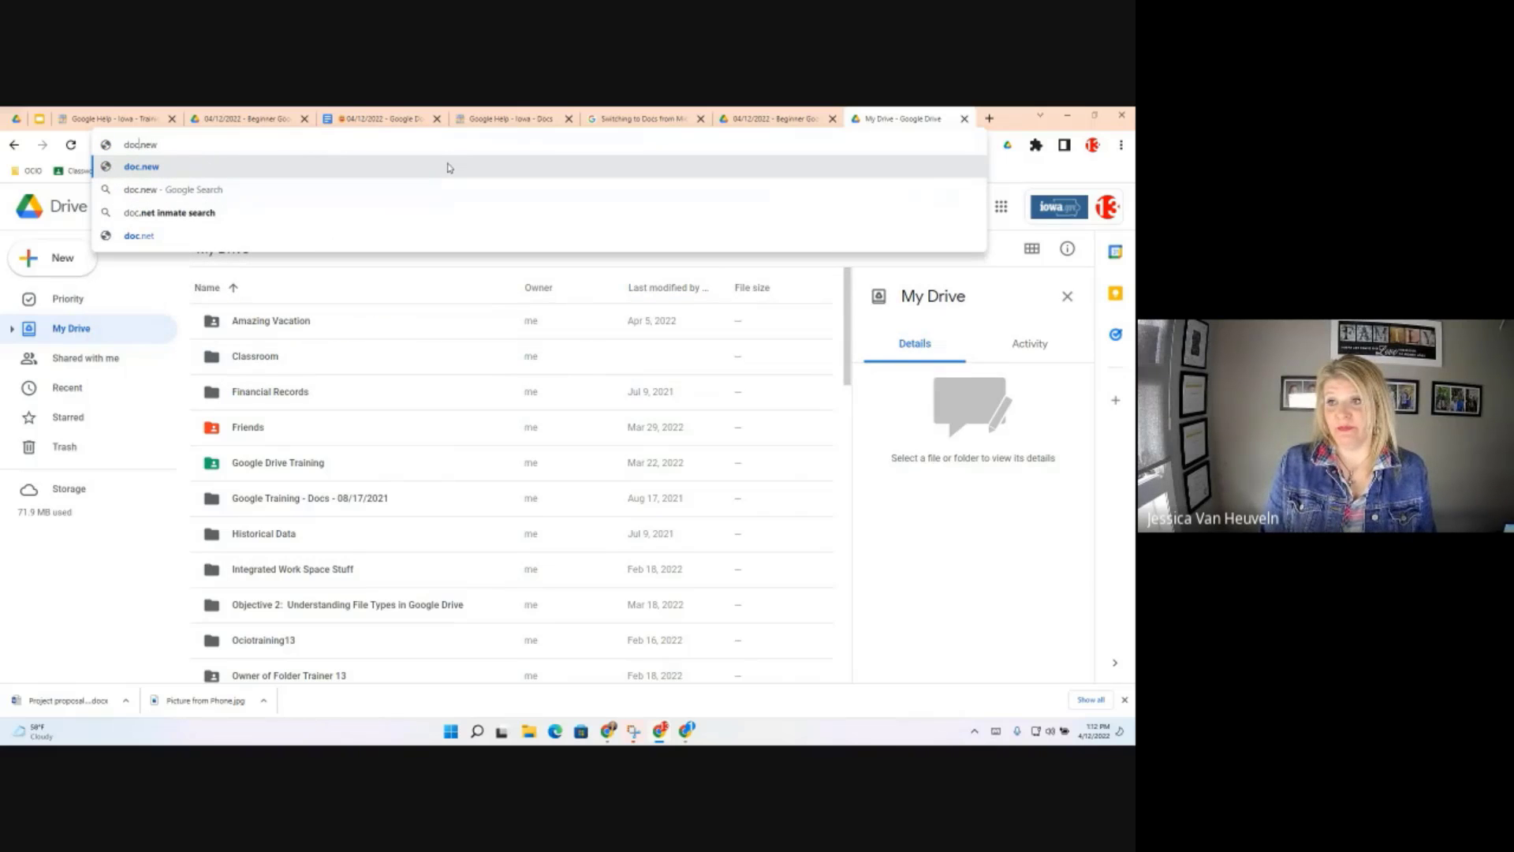
pyautogui.write('s')
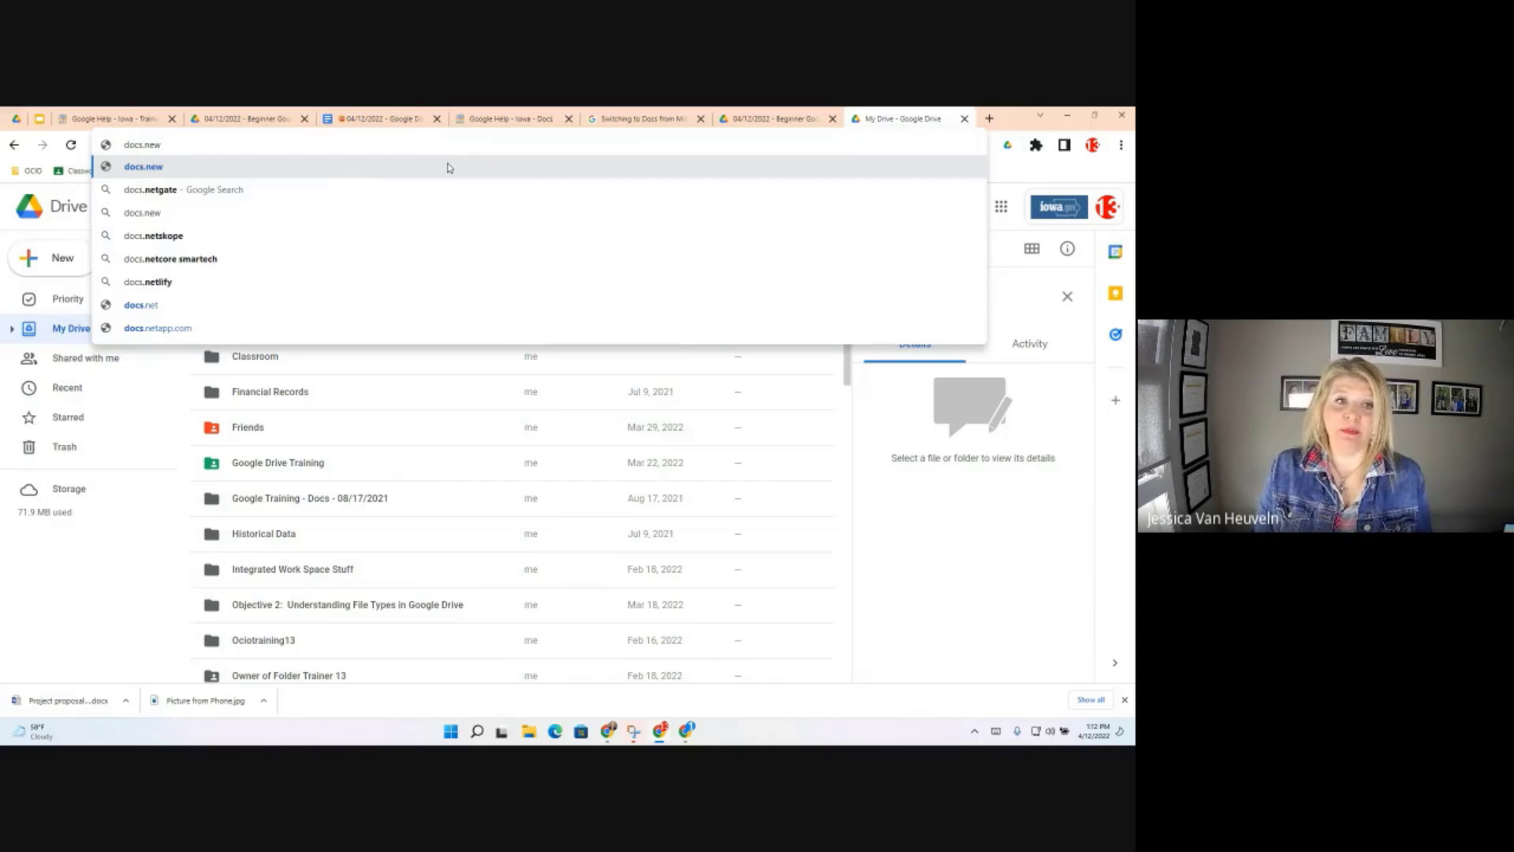
pyautogui.press('Return')
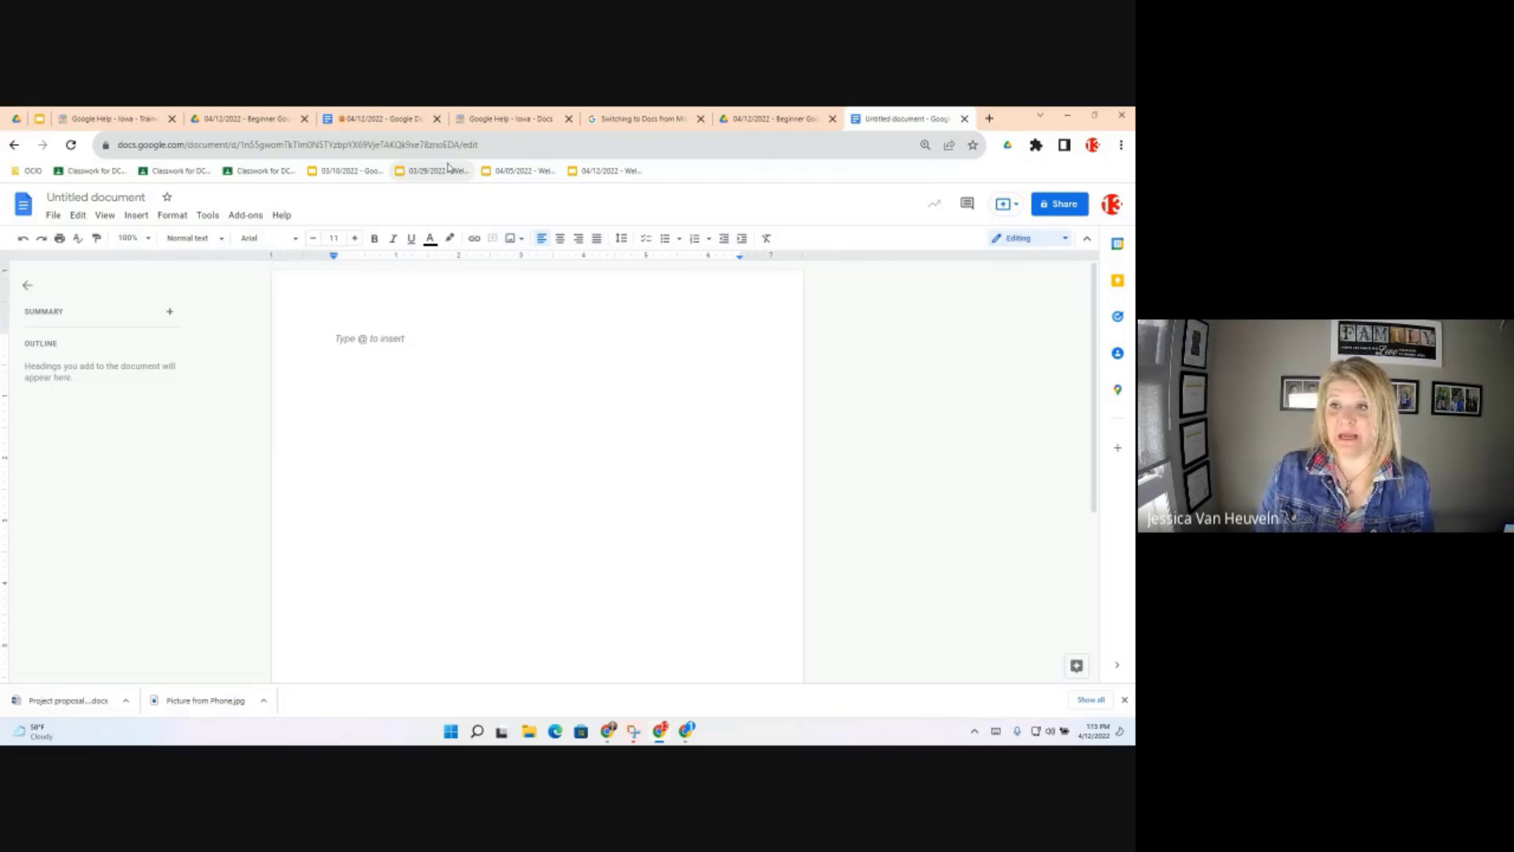
# Rename the untitled document to 'name' and bring up the move-to-folder list
pyautogui.click(118, 199)
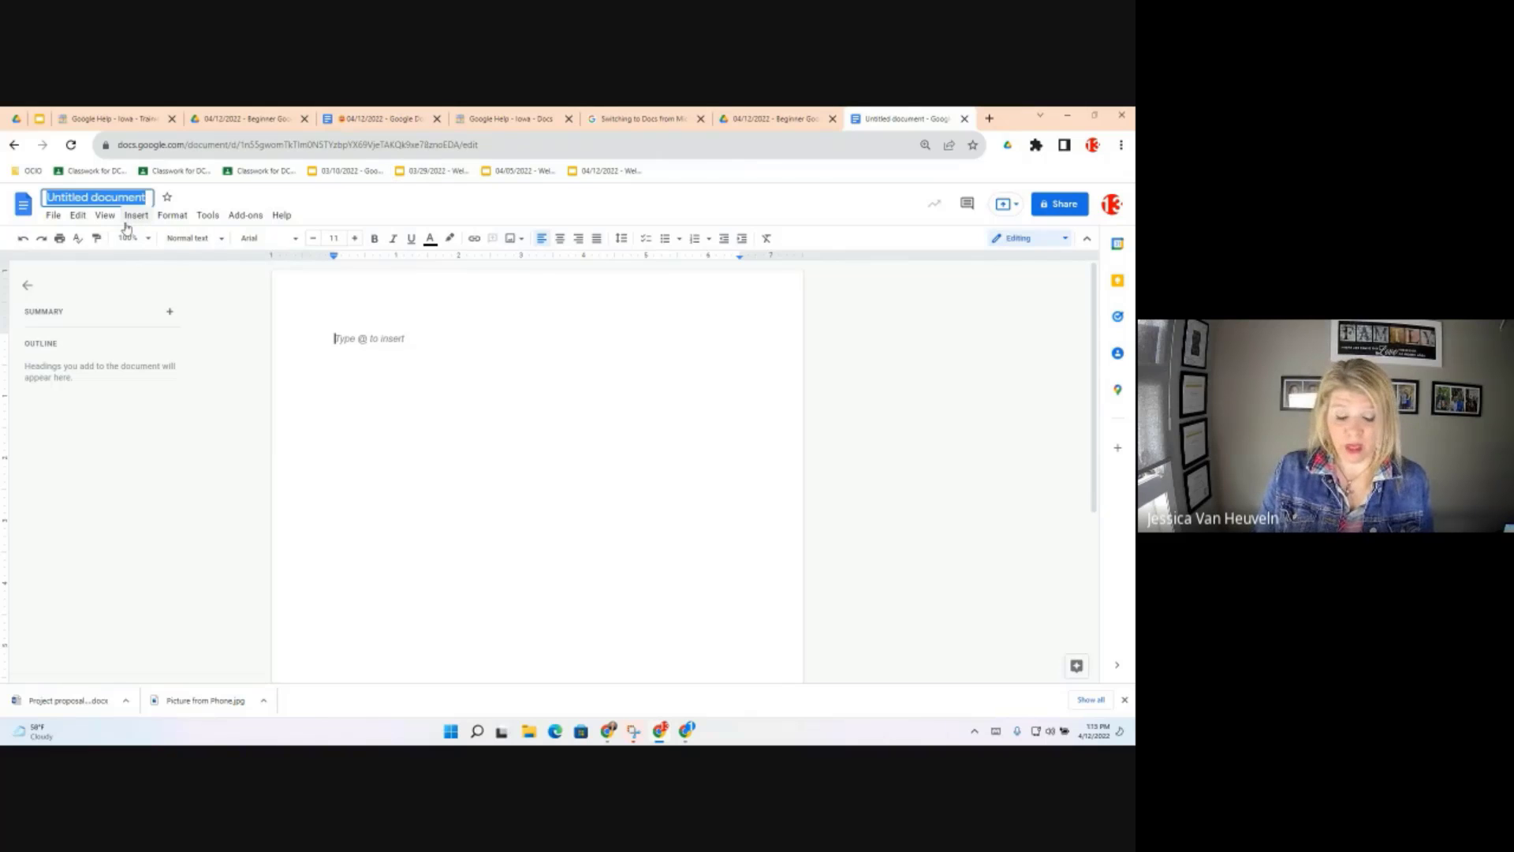
pyautogui.write('name')
pyautogui.press('Return')
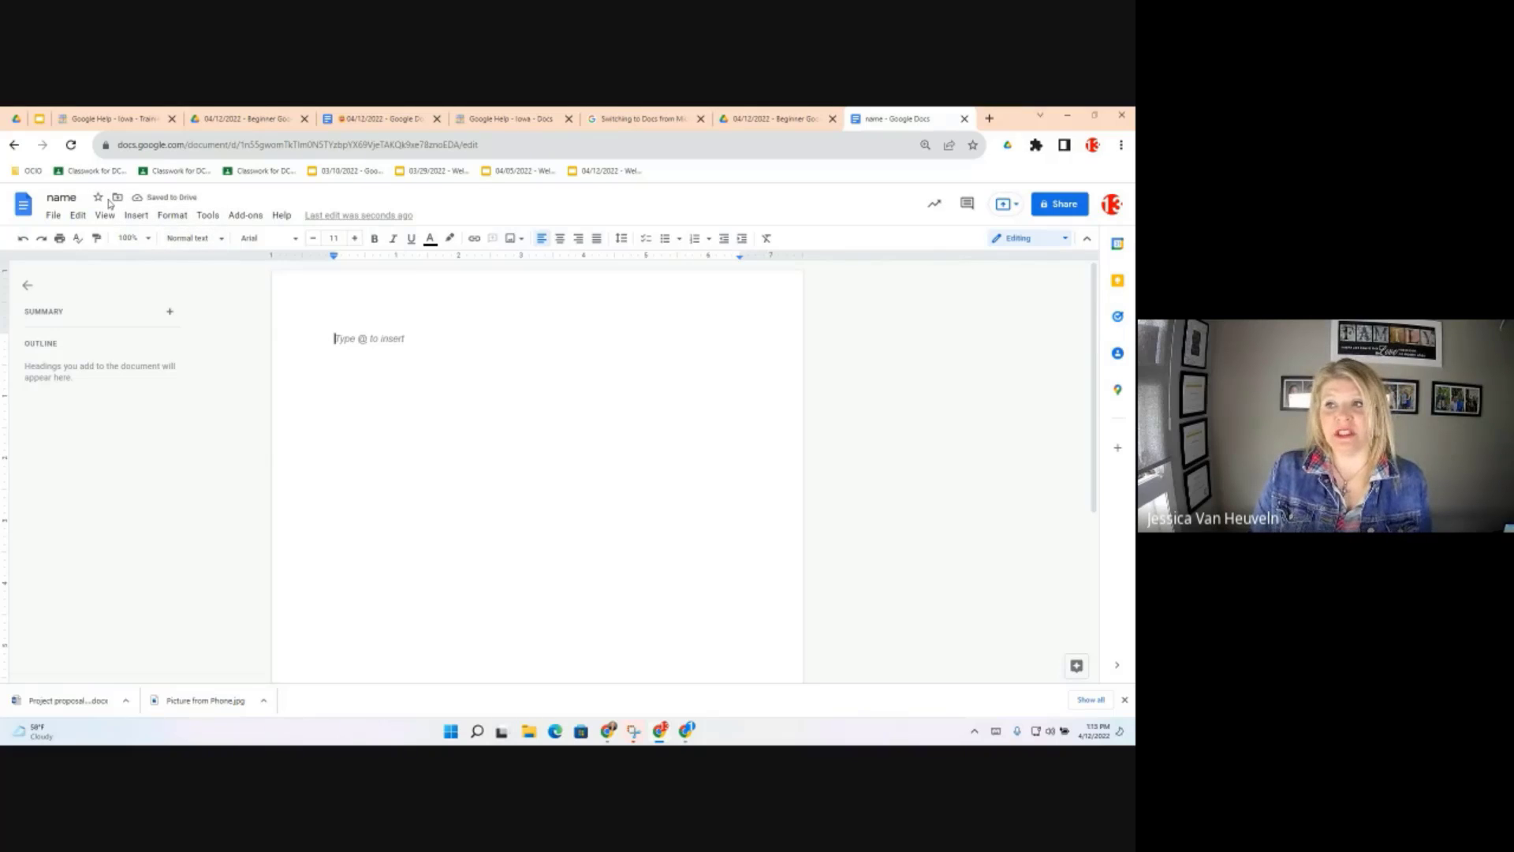
pyautogui.click(118, 199)
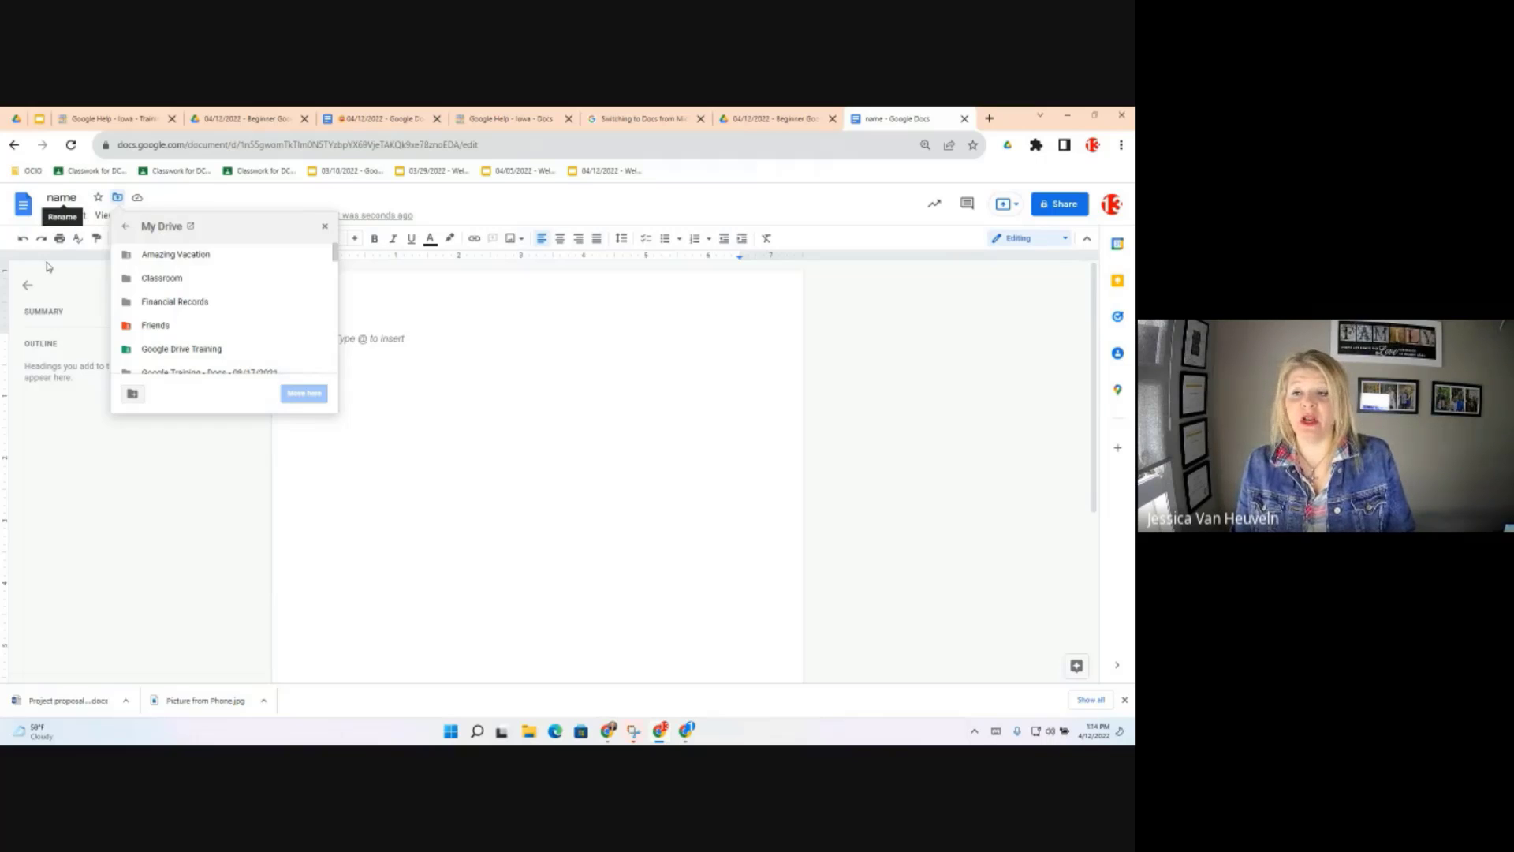
# Close the folder chooser and File menu, then return to the Google Doc Objectives document
pyautogui.click(67, 303)
pyautogui.click(53, 215)
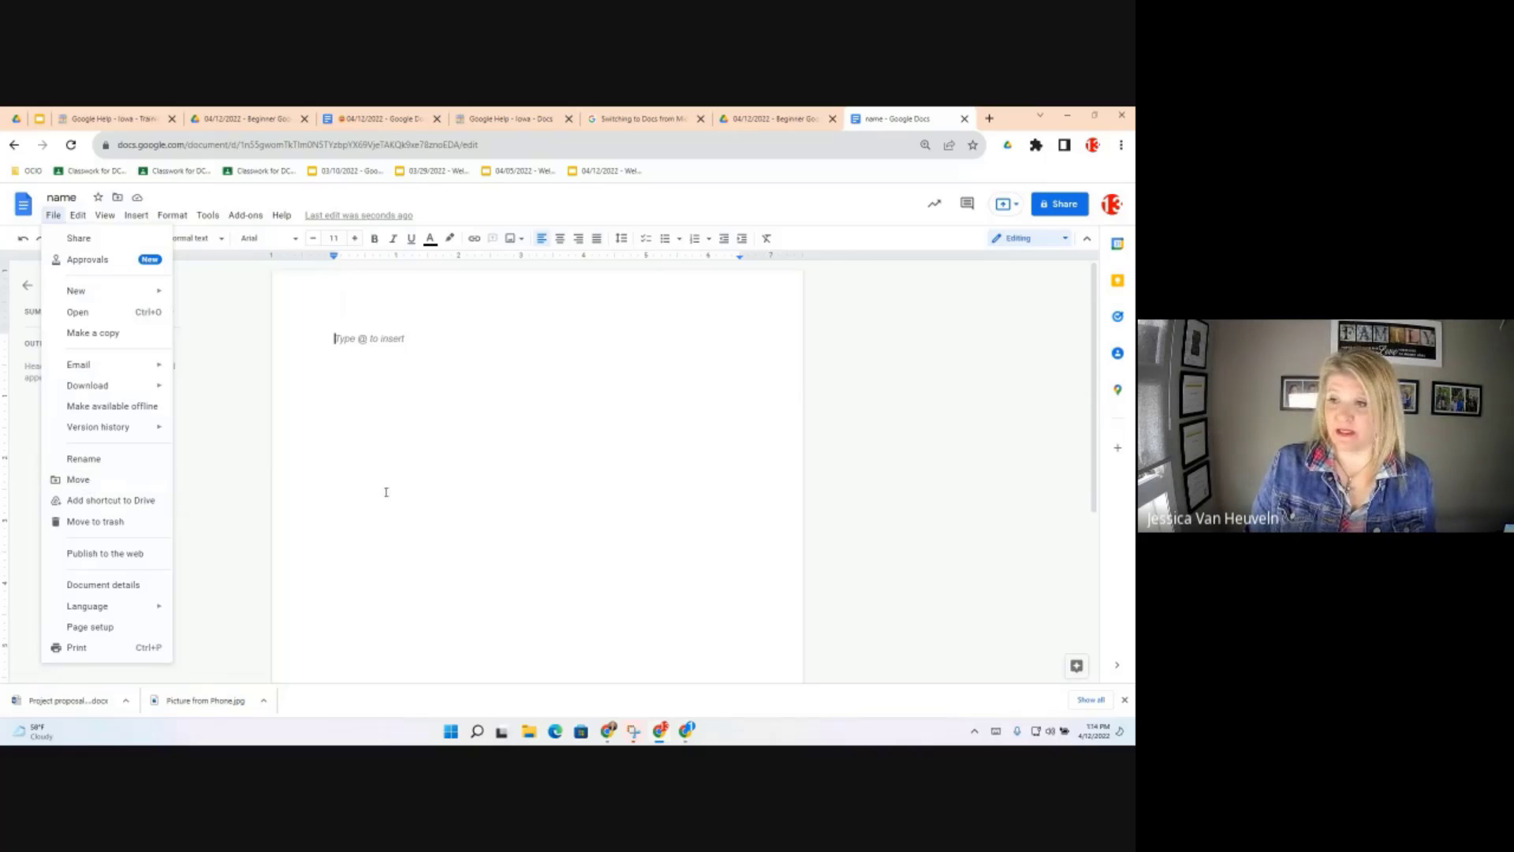
pyautogui.click(520, 454)
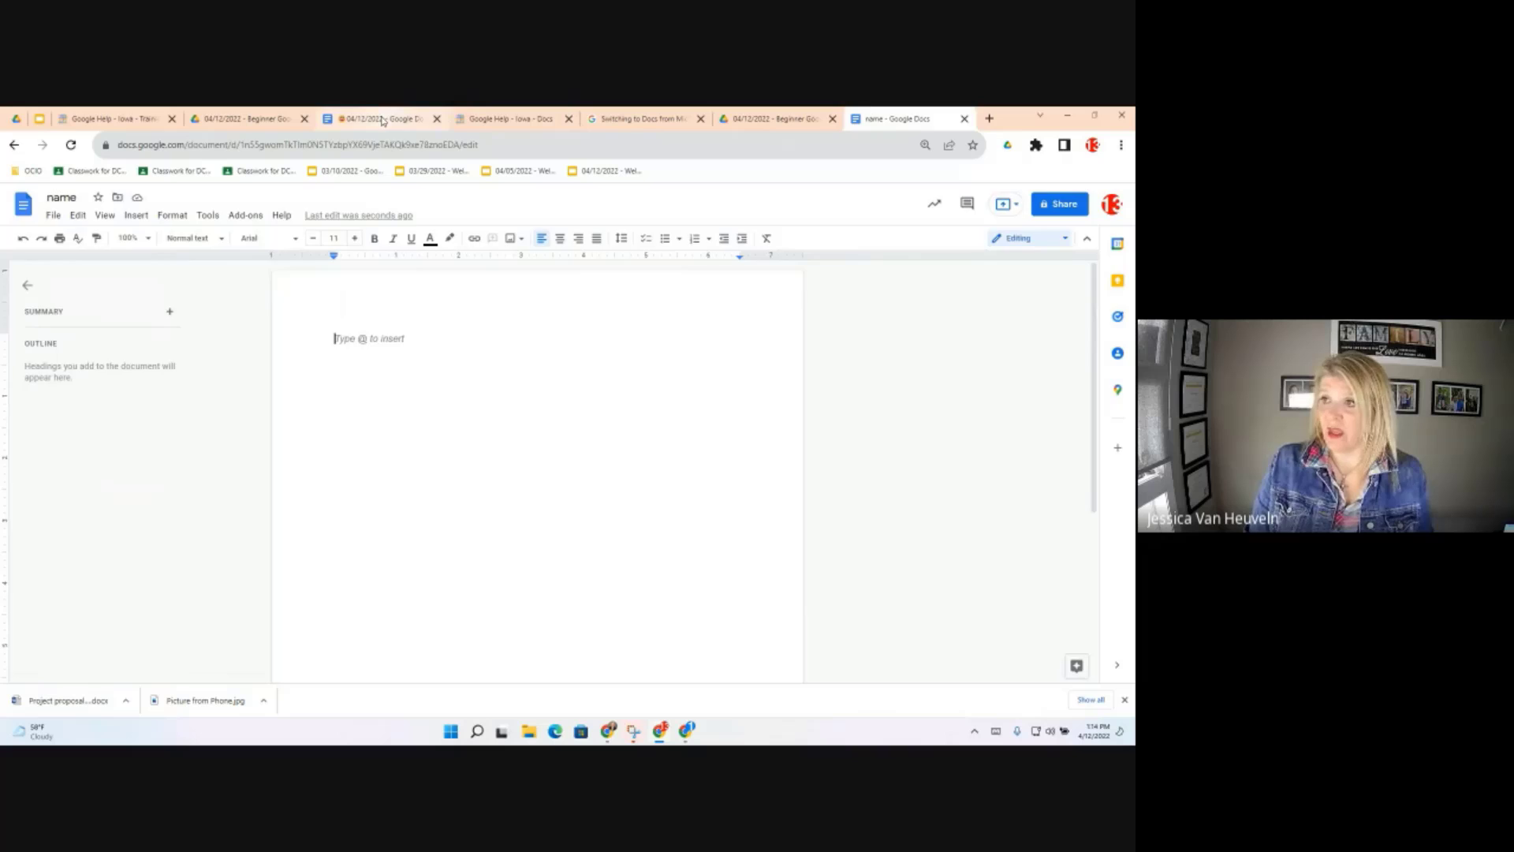
pyautogui.click(381, 120)
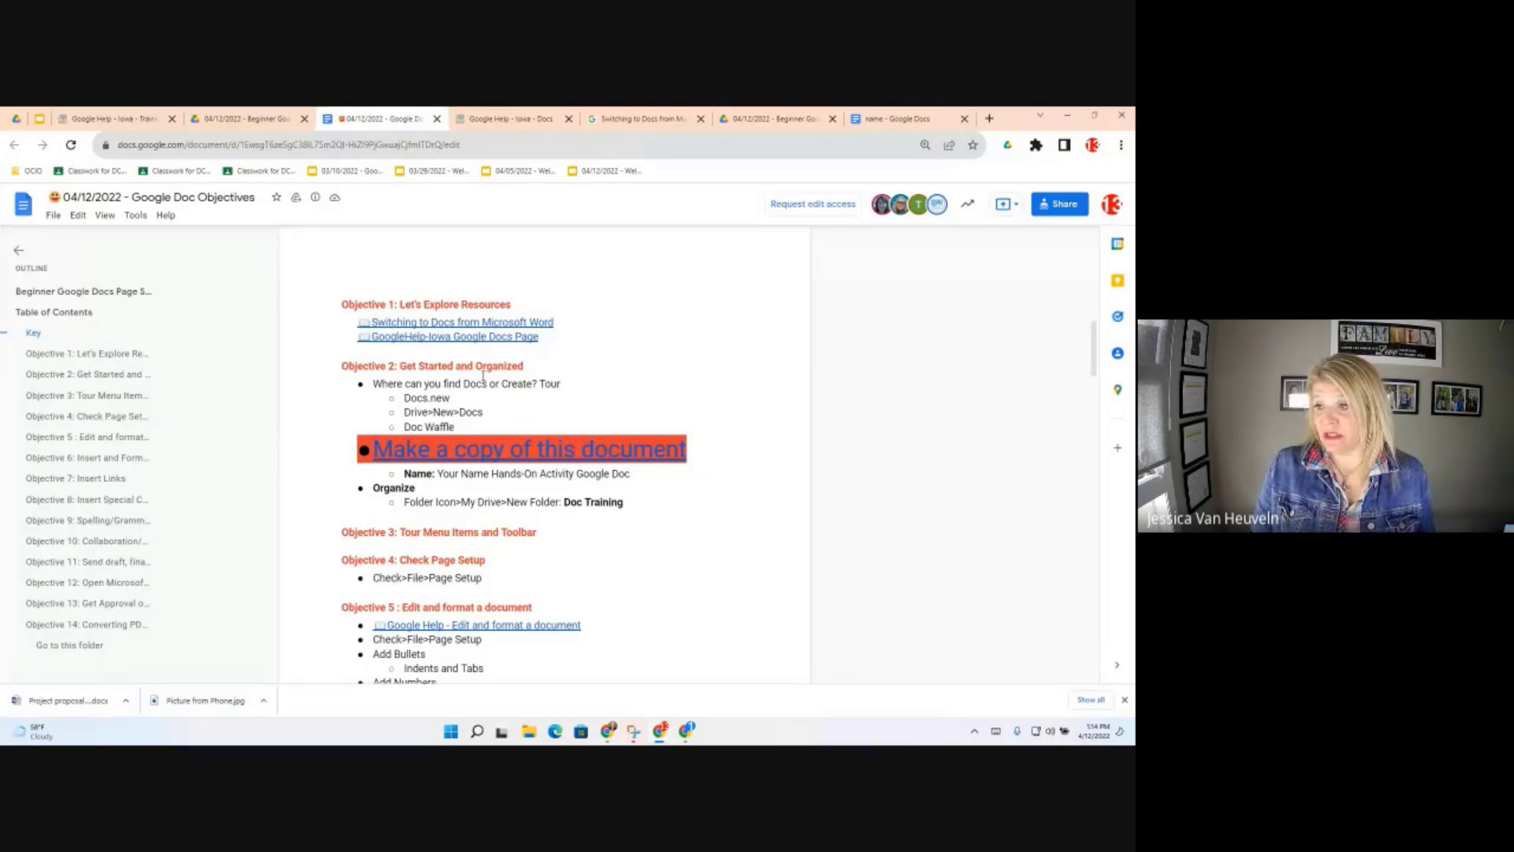
# Make your own copy of the 04/12/2022 Beginner Hands-On Activity template from its linked preview
pyautogui.click(454, 451)
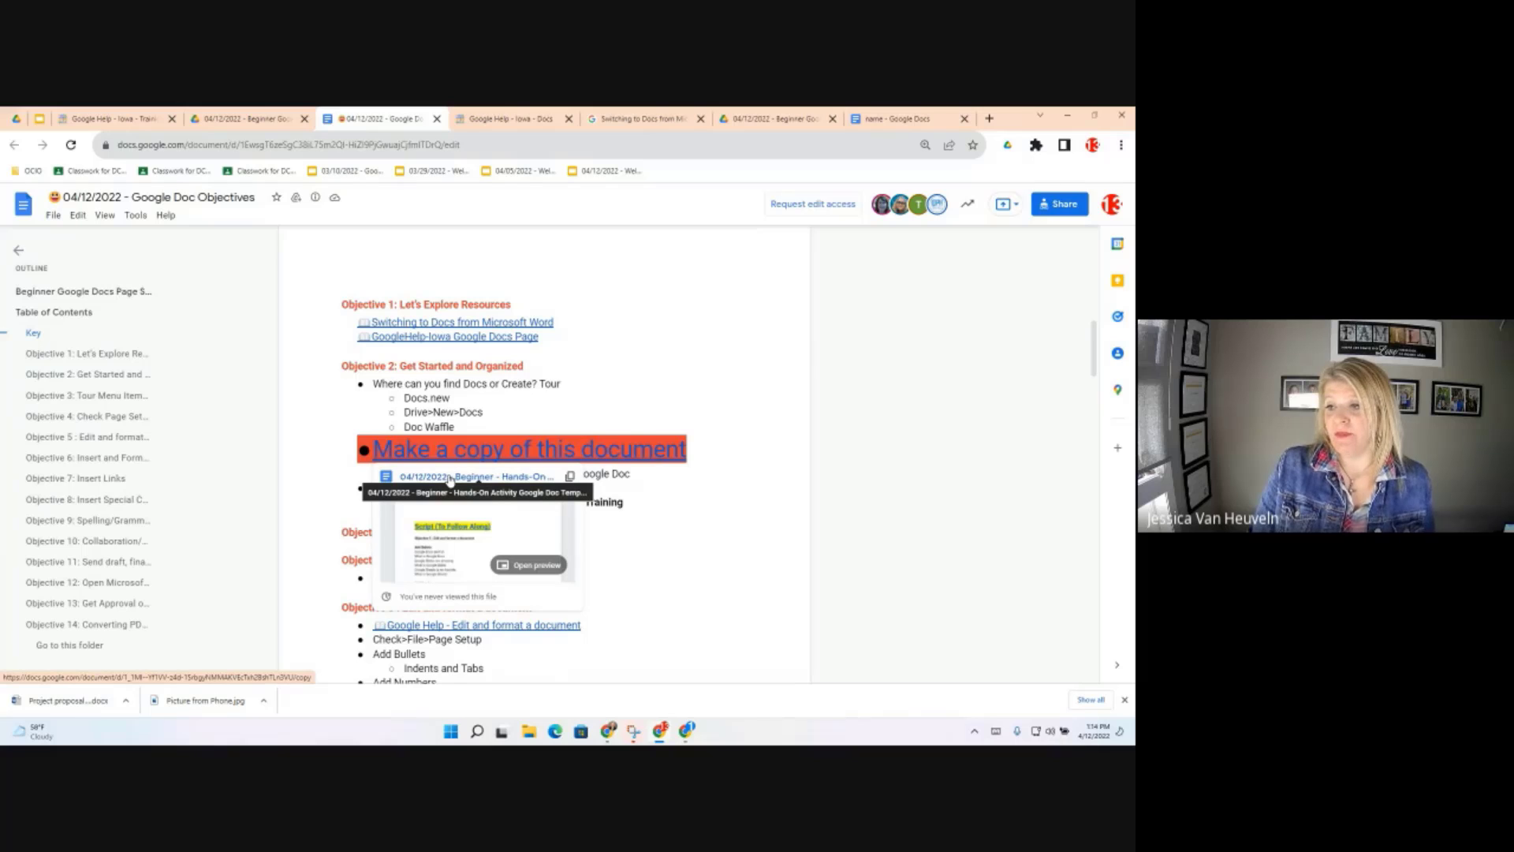
pyautogui.click(451, 477)
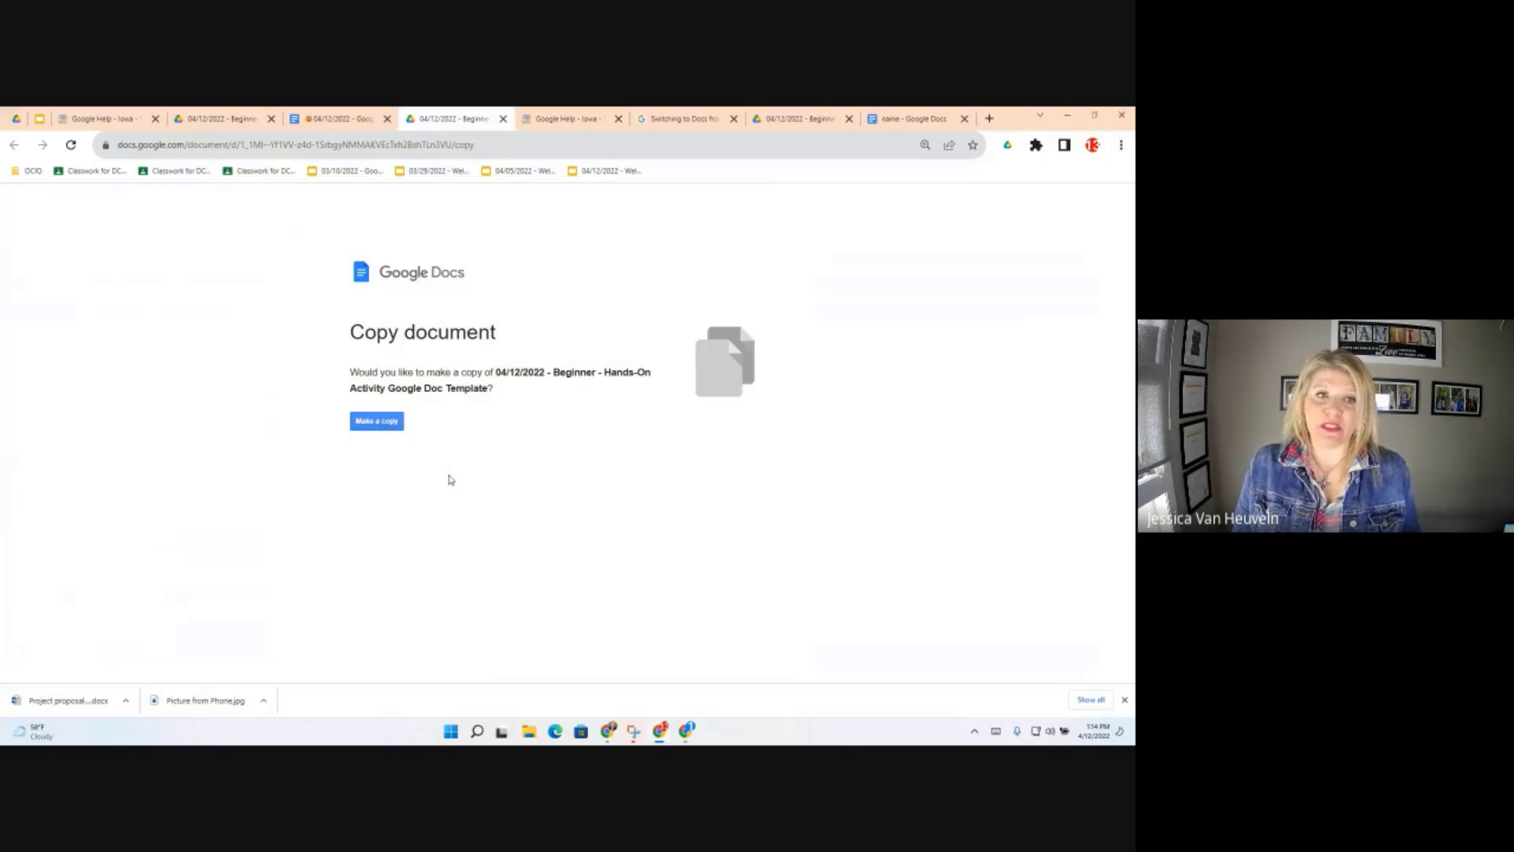
pyautogui.click(380, 424)
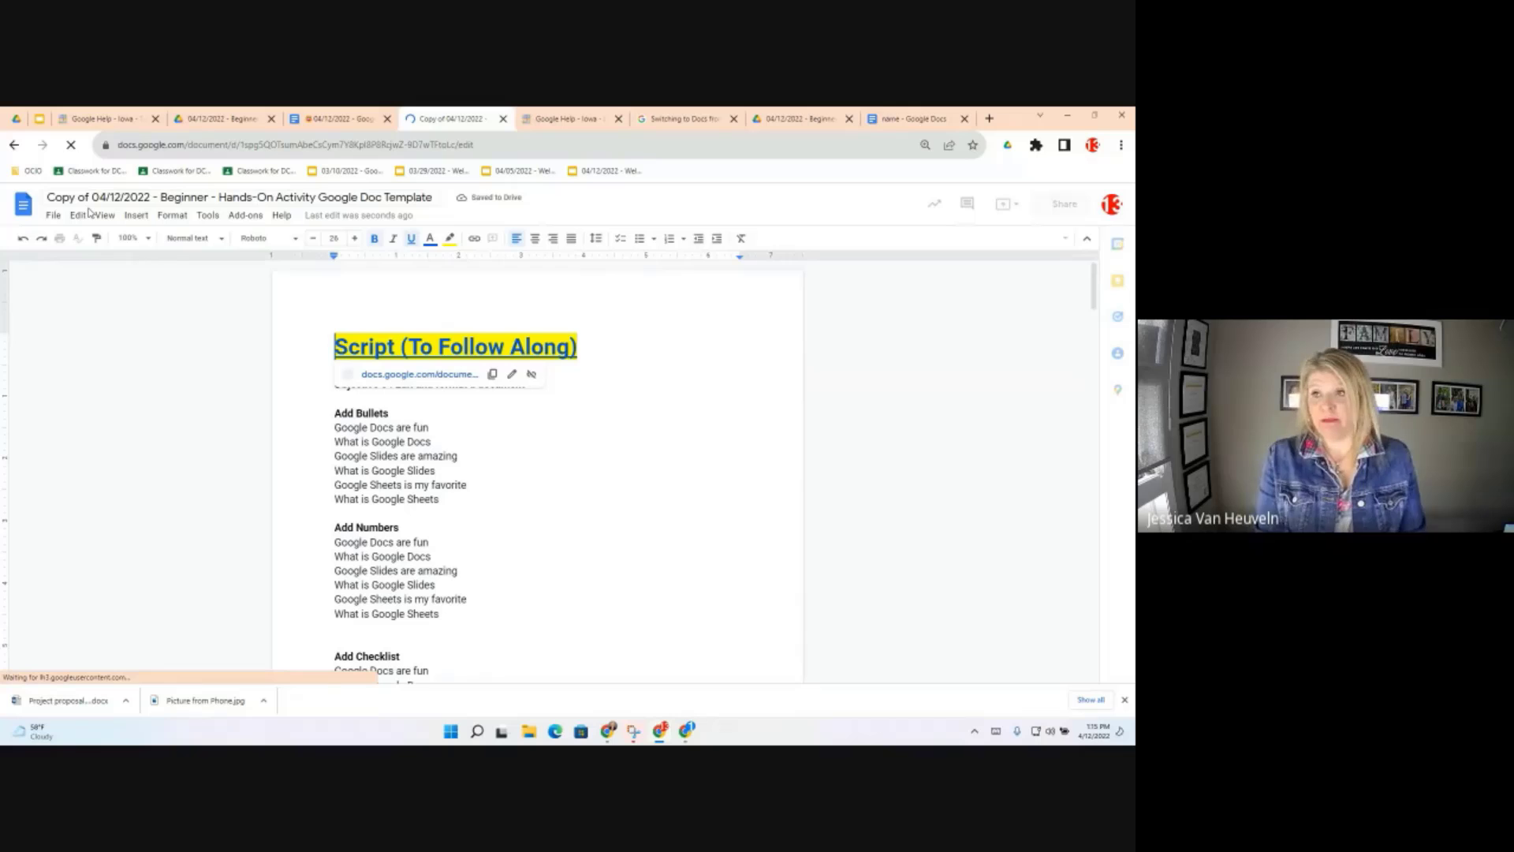
# Rename the copy by removing 'Copy of' and starting the title with 'Trainer 13'
pyautogui.click(93, 199)
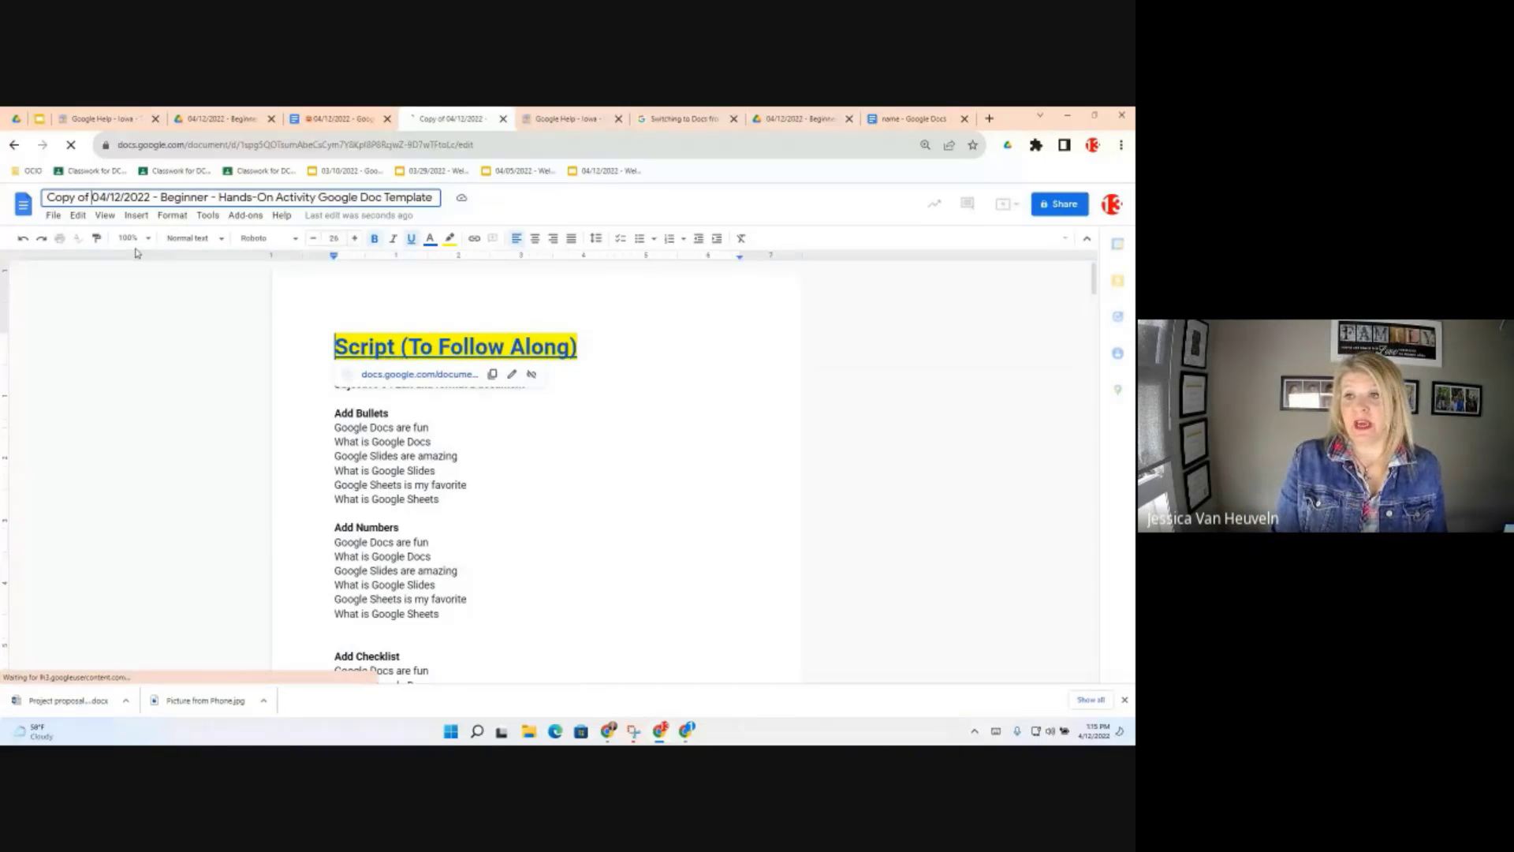
pyautogui.press('BackSpace')
pyautogui.press('BackSpace')
pyautogui.press('BackSpace')
pyautogui.press('BackSpace')
pyautogui.press('BackSpace')
pyautogui.press('BackSpace')
pyautogui.press('BackSpace')
pyautogui.press('BackSpace')
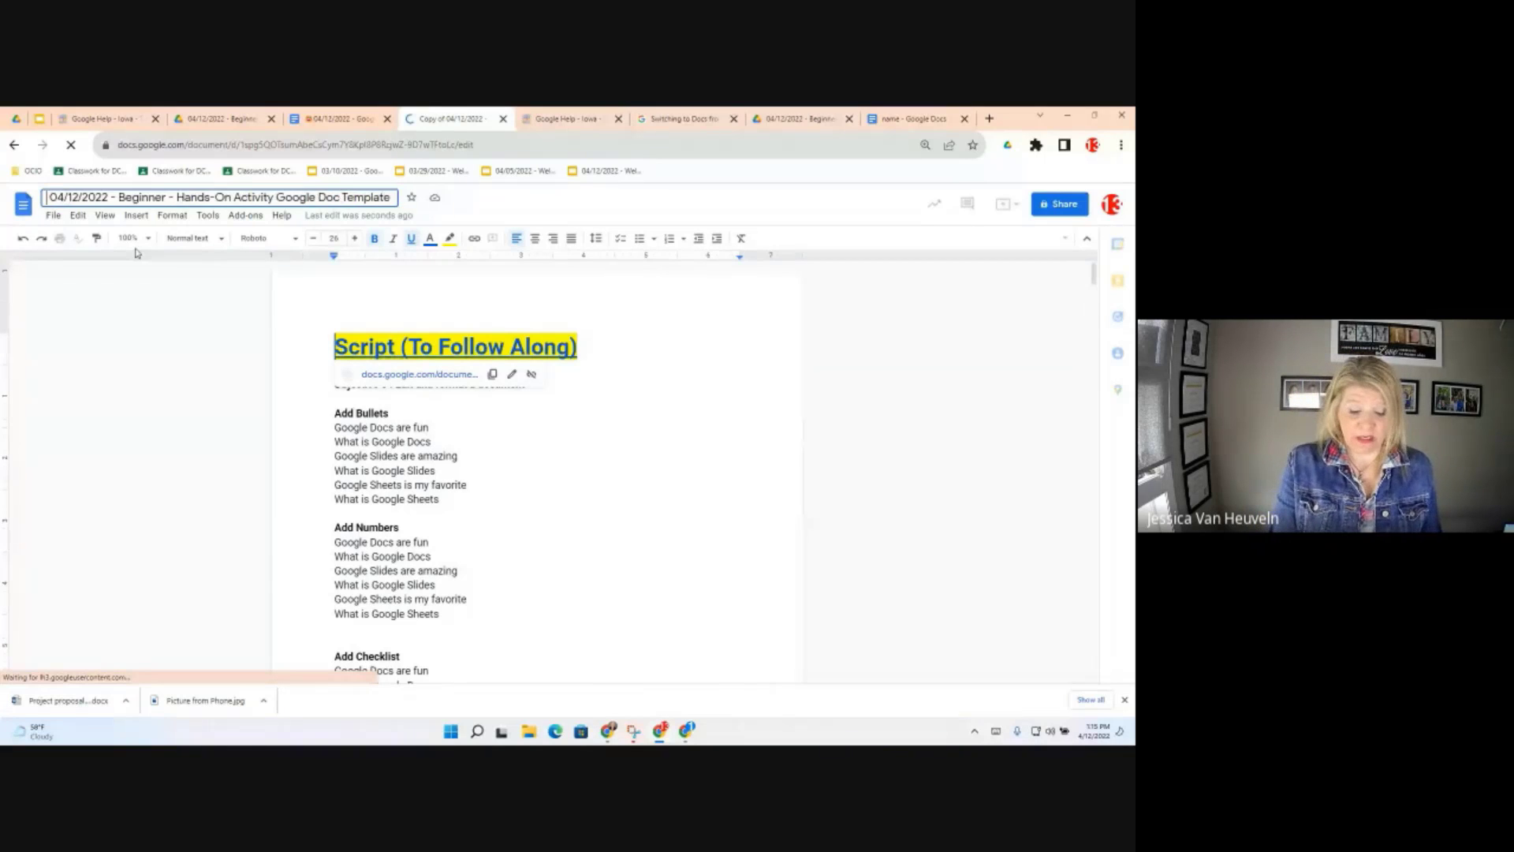
pyautogui.write('T ')
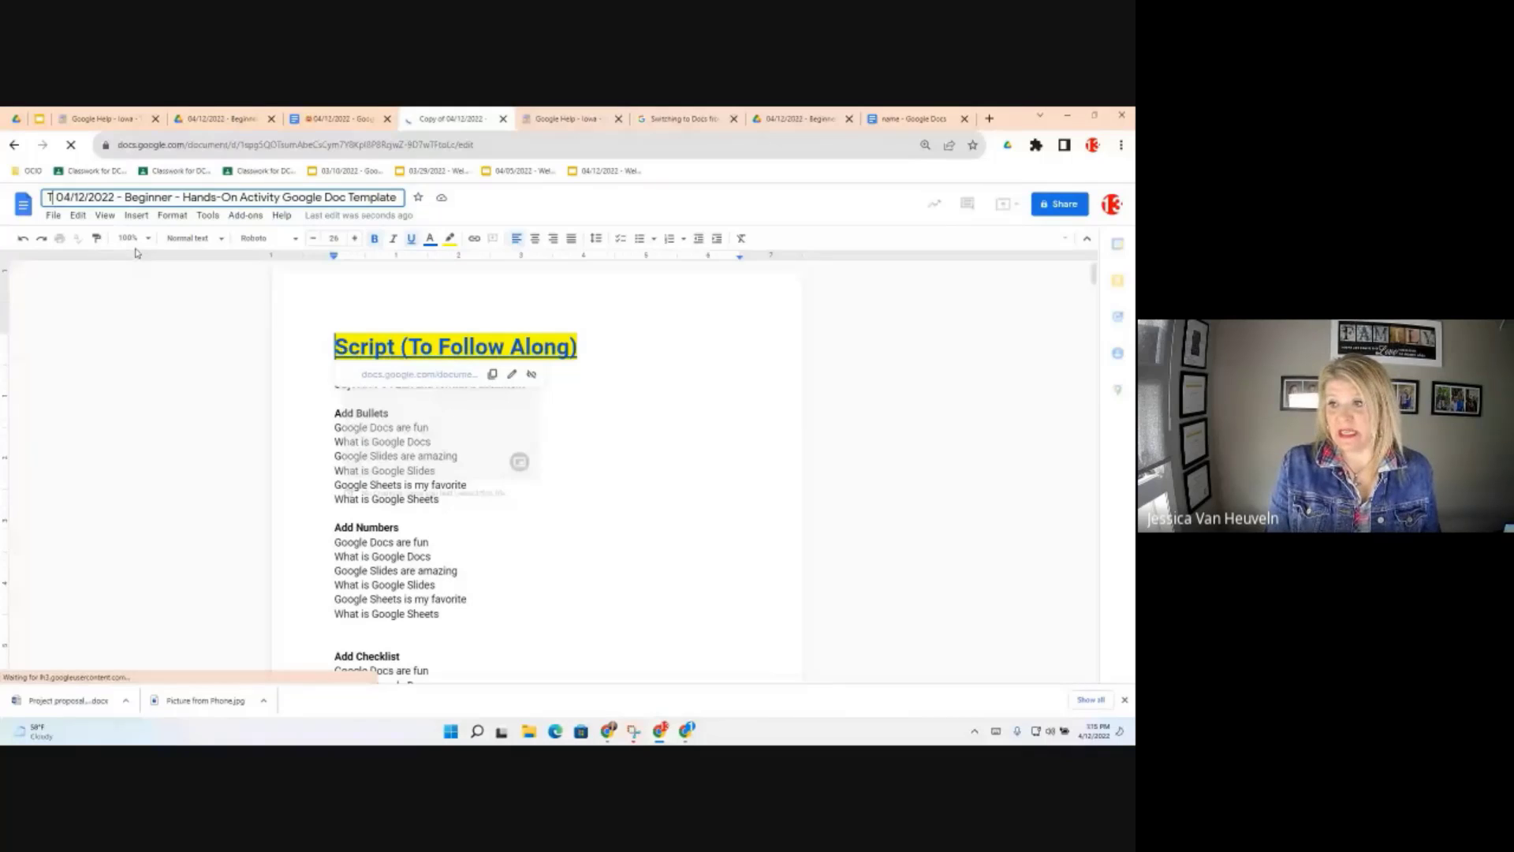
pyautogui.write('rainer')
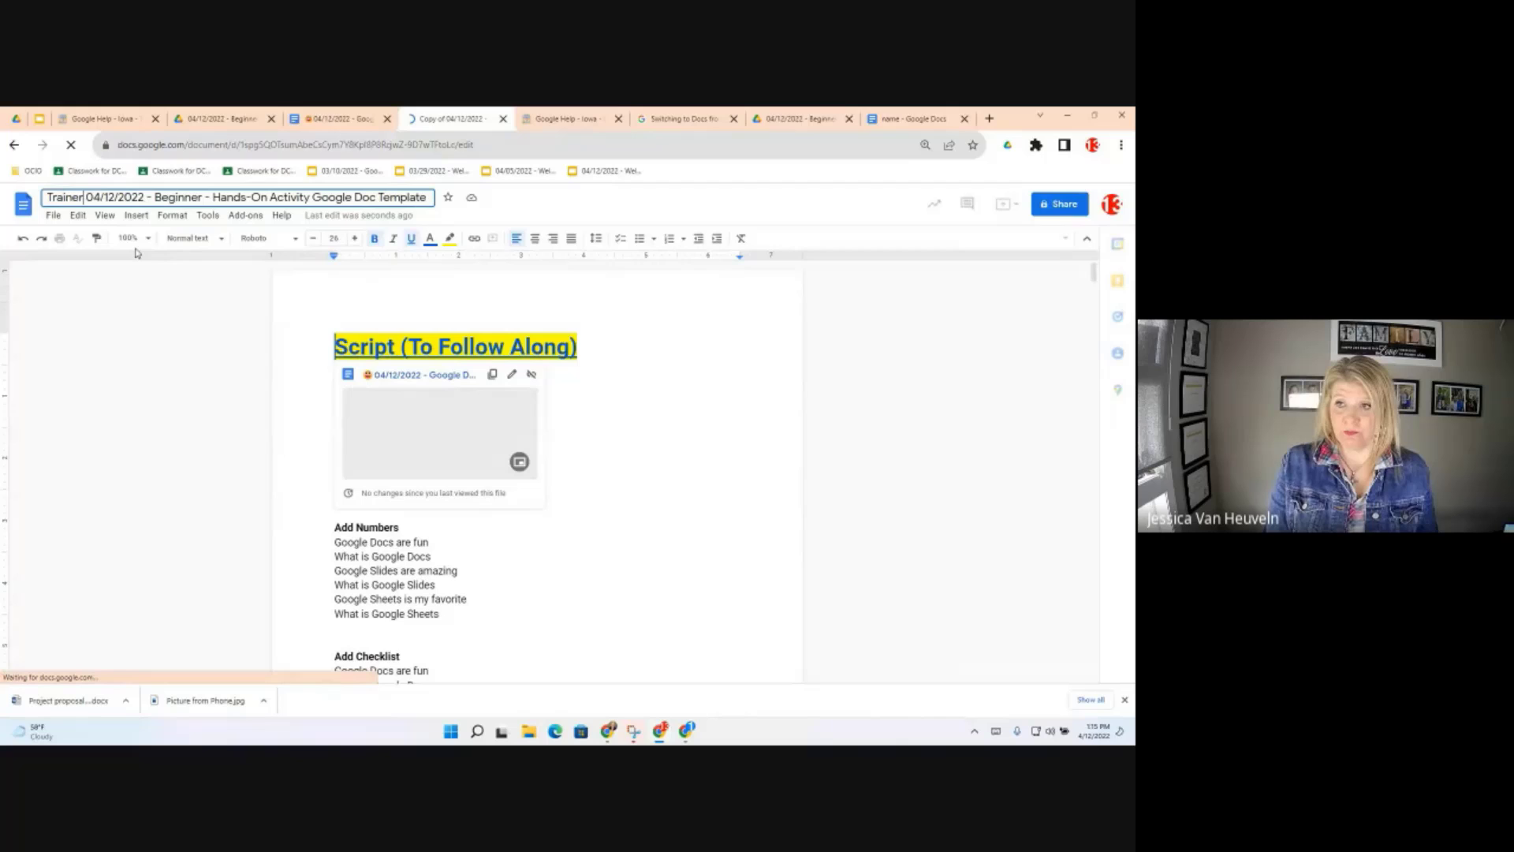
pyautogui.write(' 13')
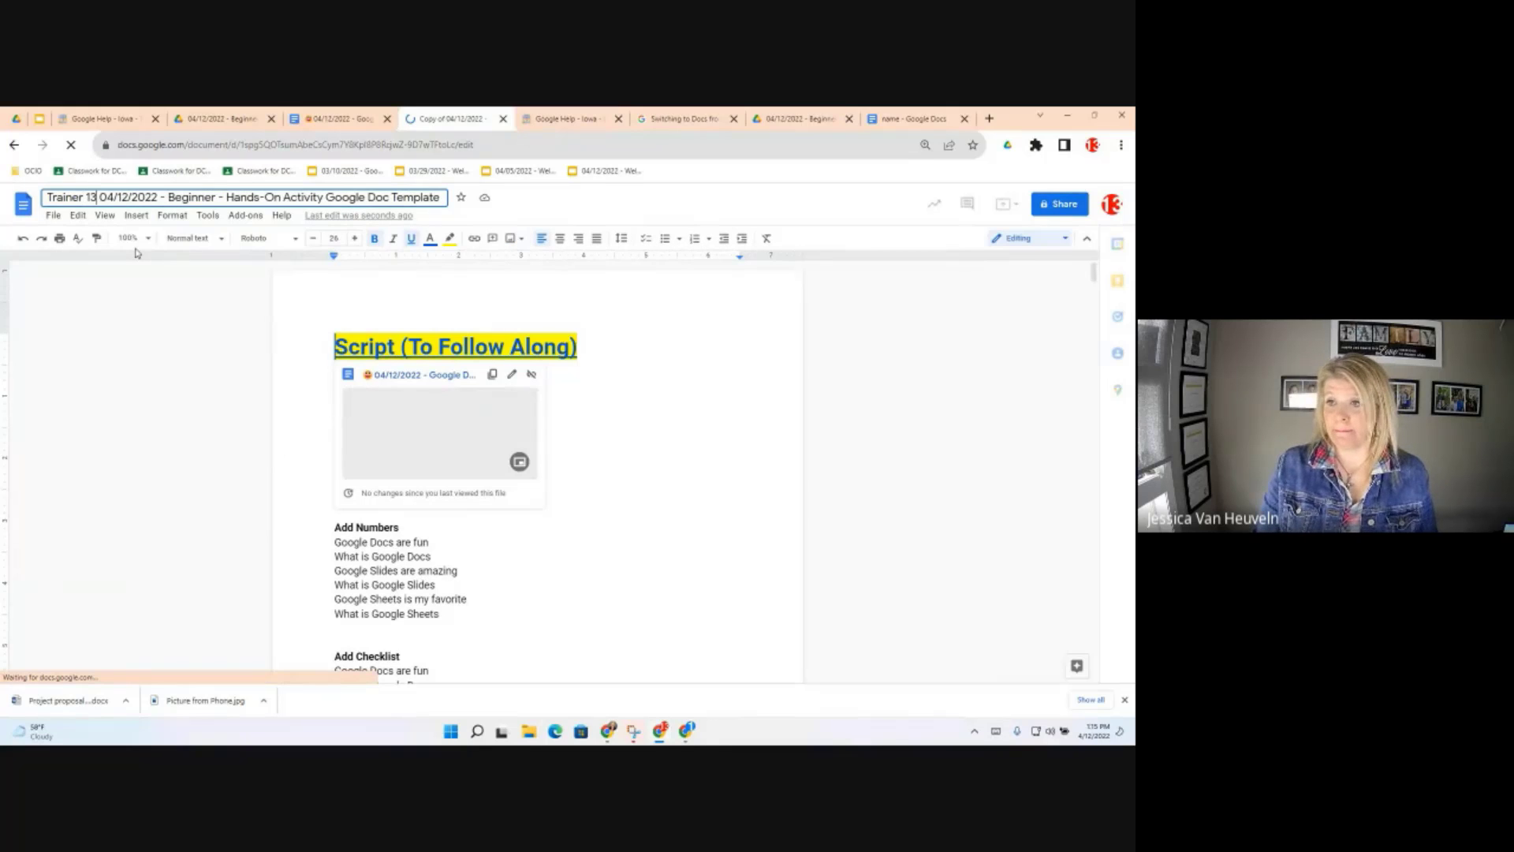
pyautogui.click(197, 364)
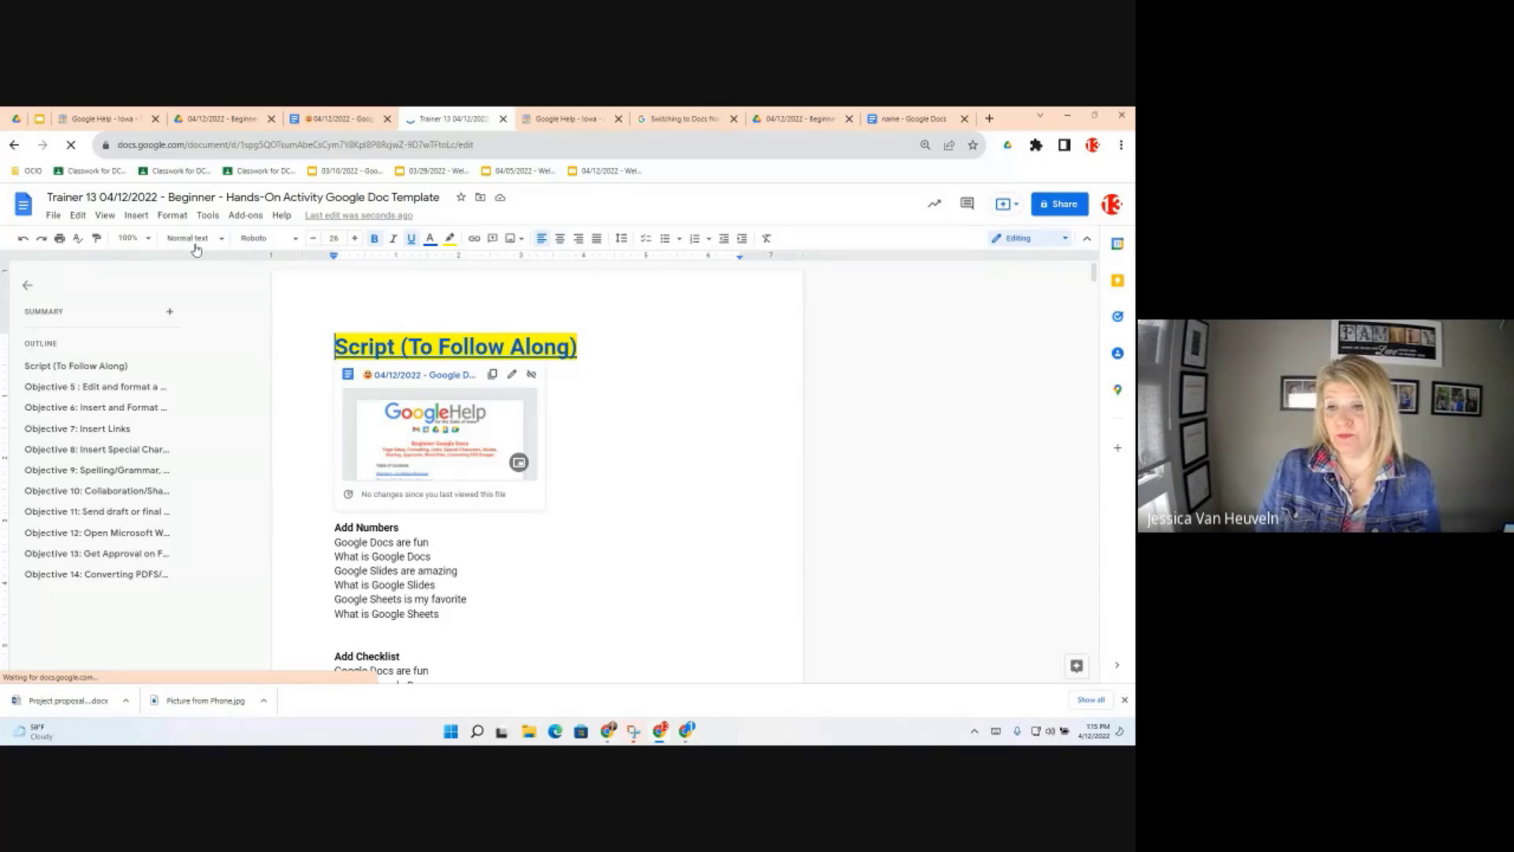
# Move the document into a newly created 'Google Docs Training' folder in My Drive
pyautogui.click(53, 217)
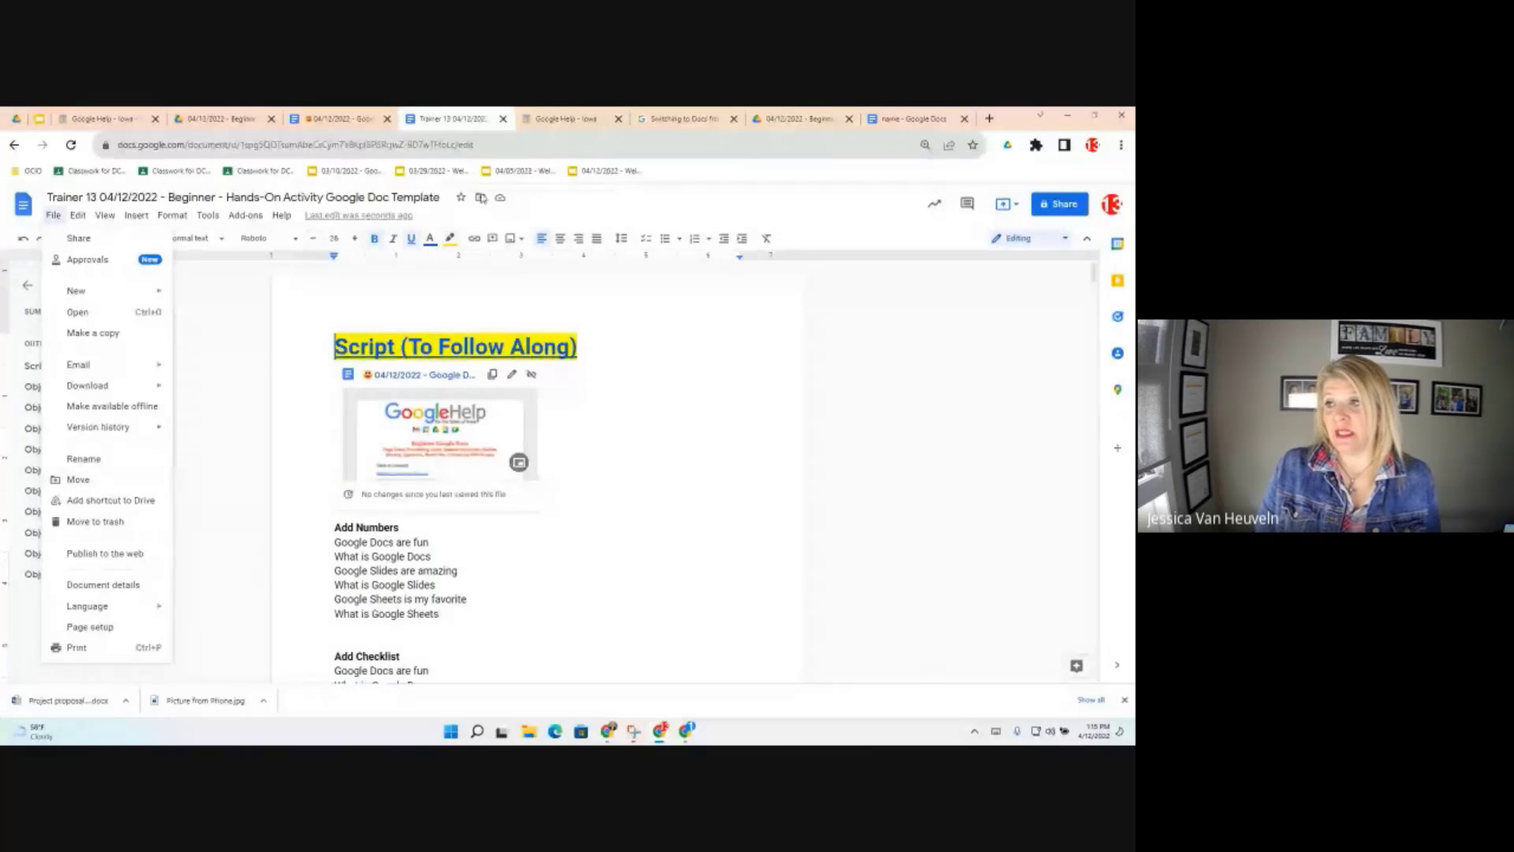
pyautogui.click(481, 199)
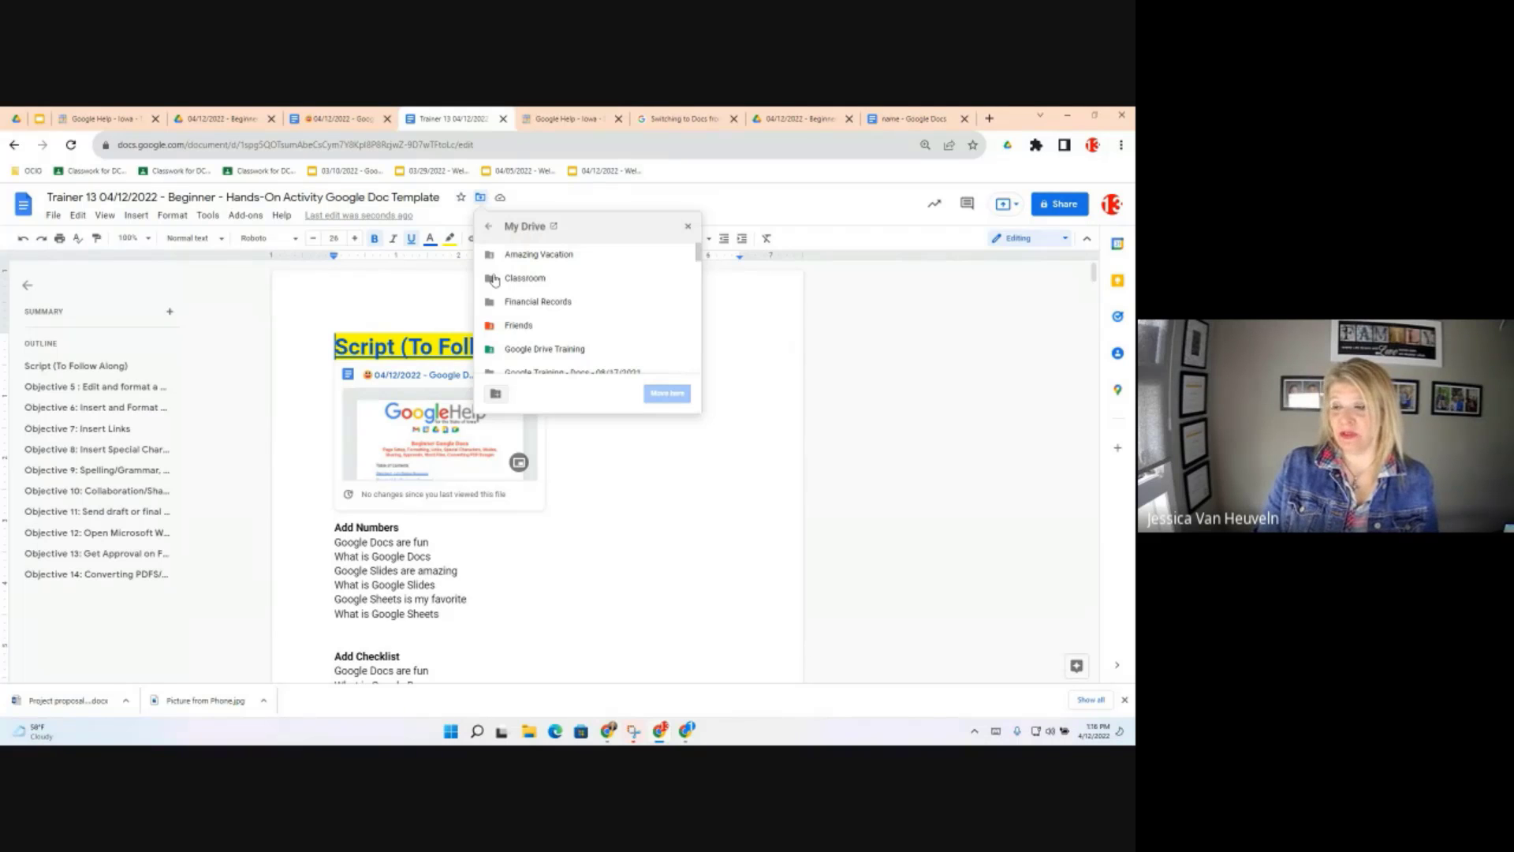
pyautogui.click(495, 396)
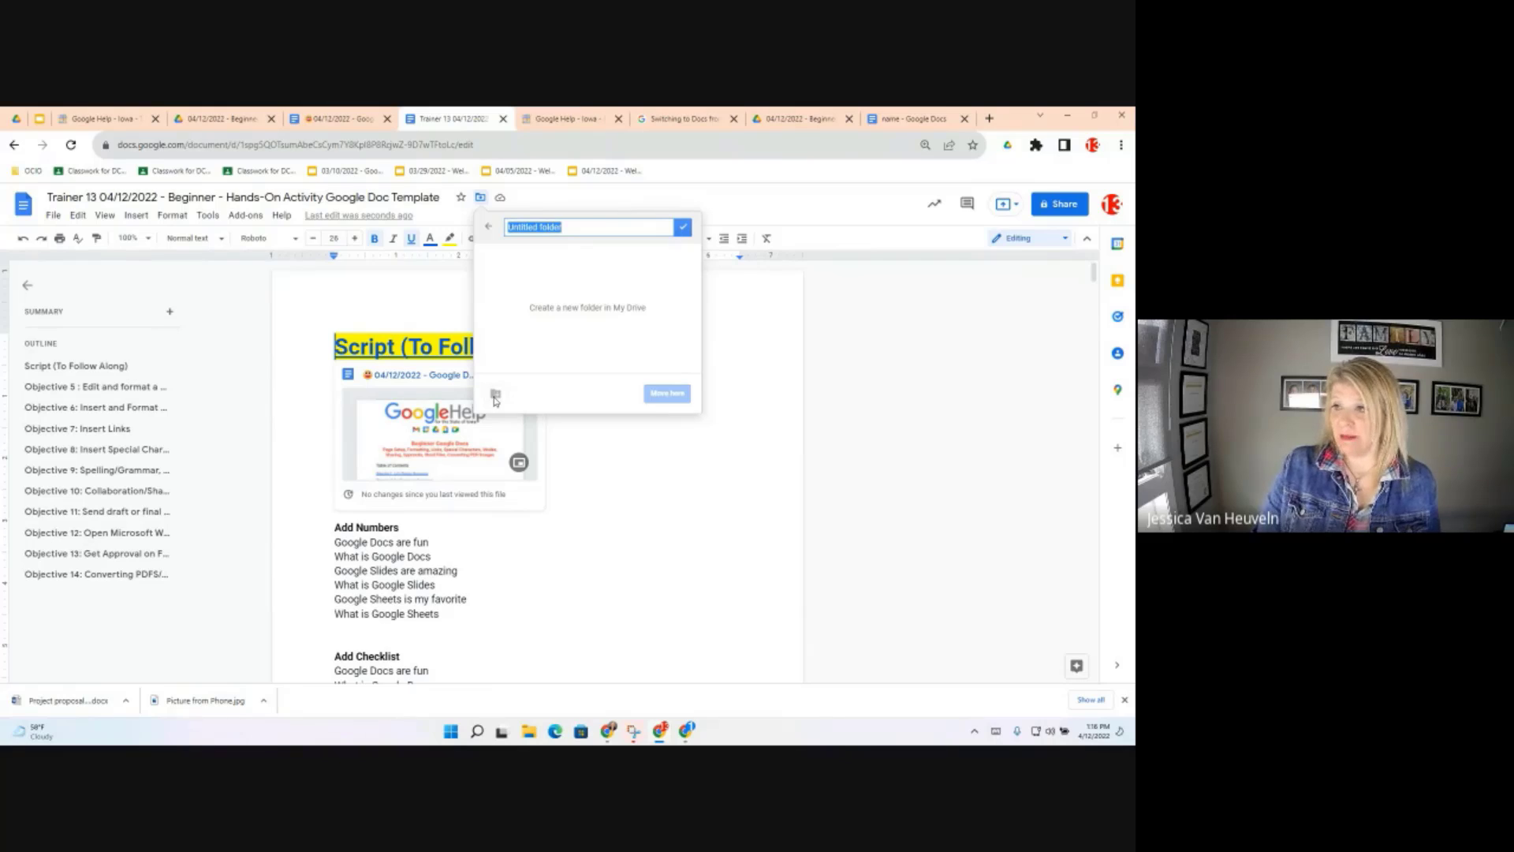
pyautogui.write('Go')
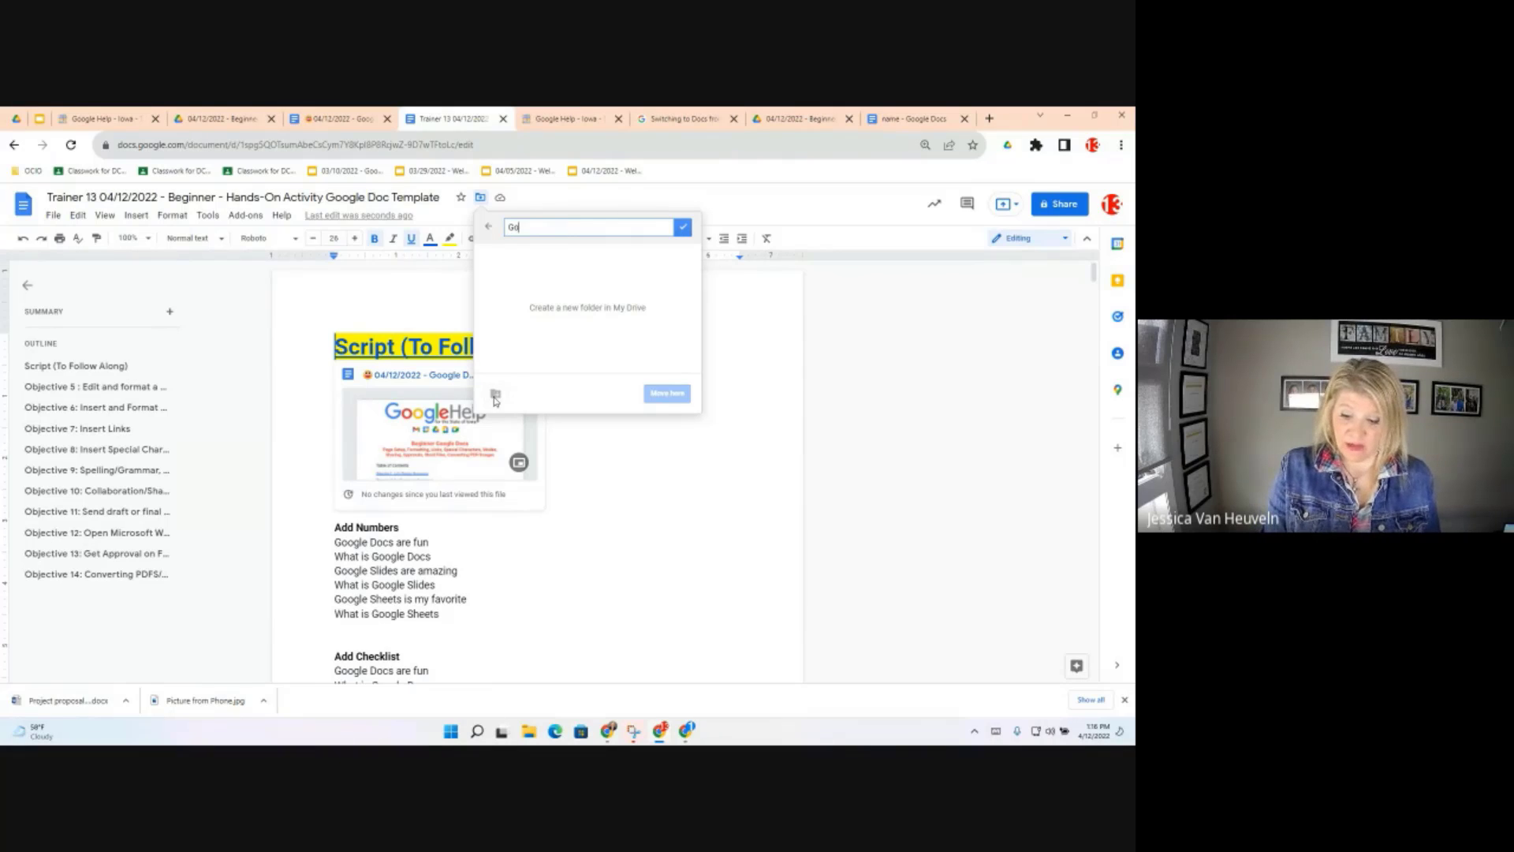
pyautogui.write('ogle Docs')
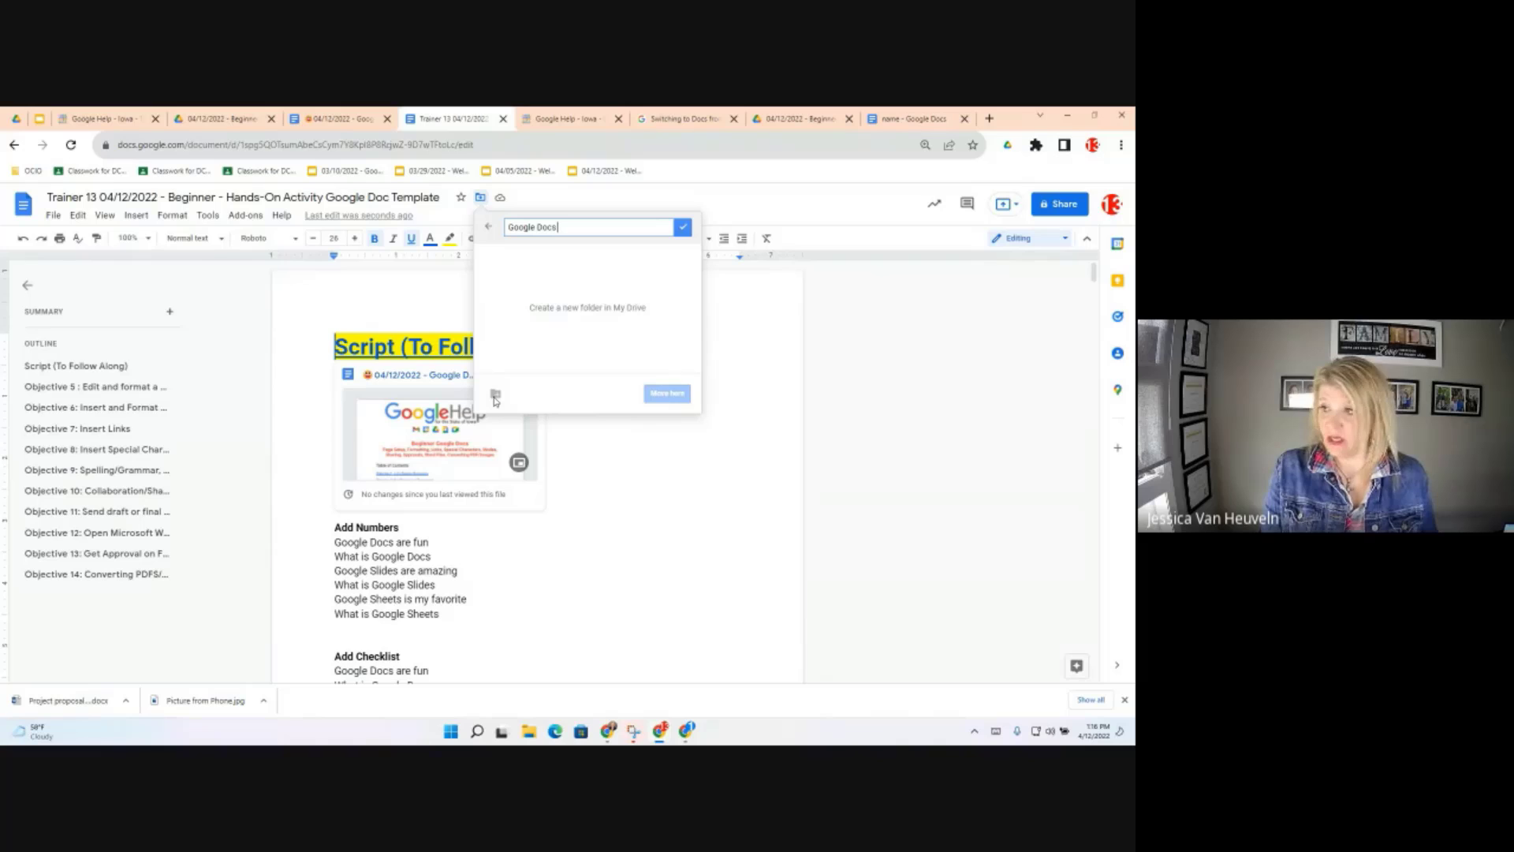
pyautogui.write(' T')
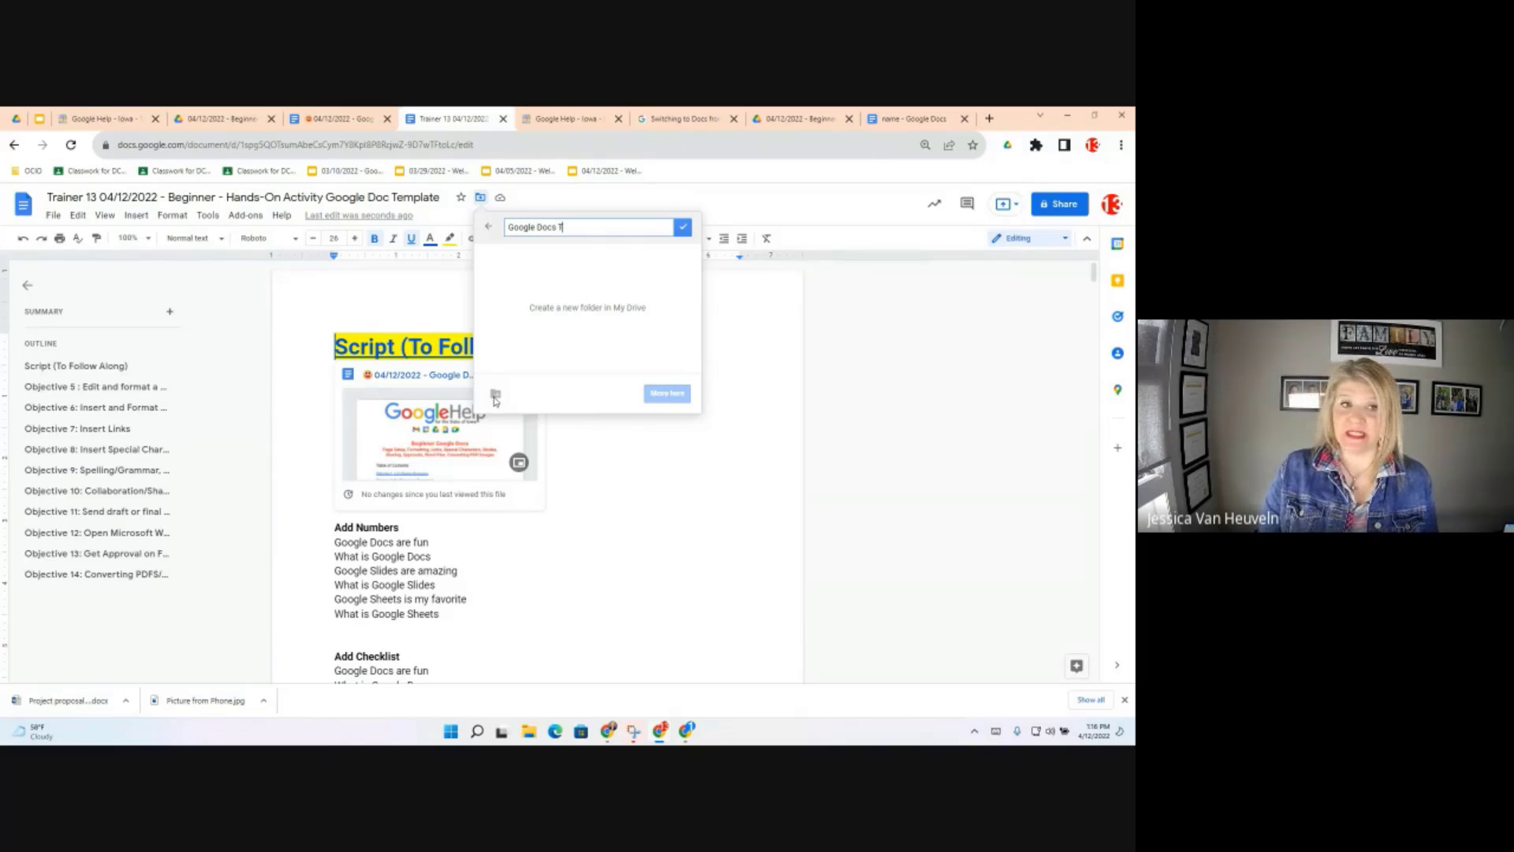
pyautogui.write('raining')
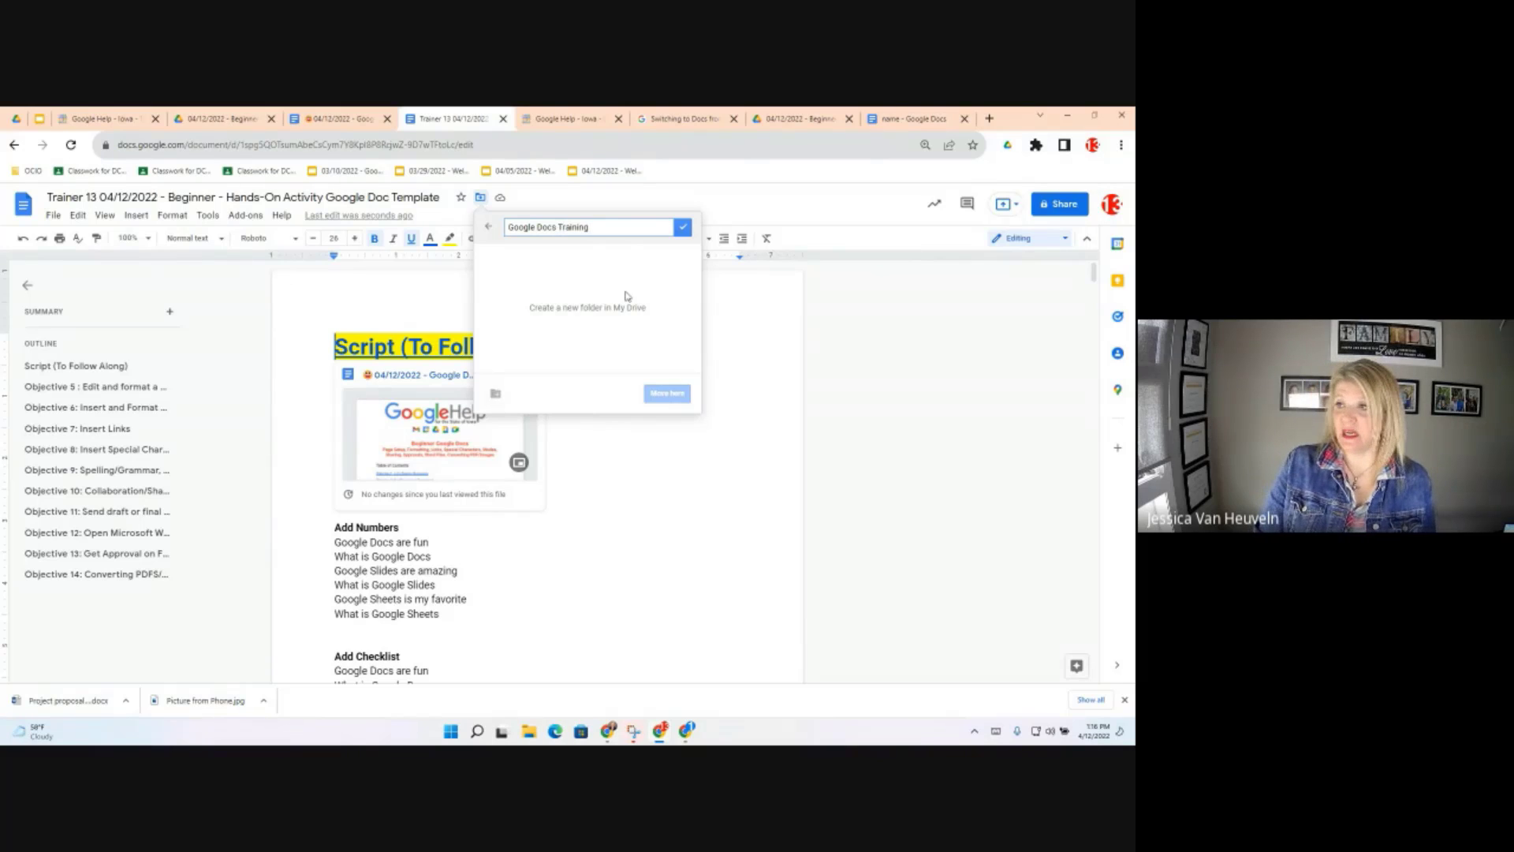
pyautogui.click(682, 228)
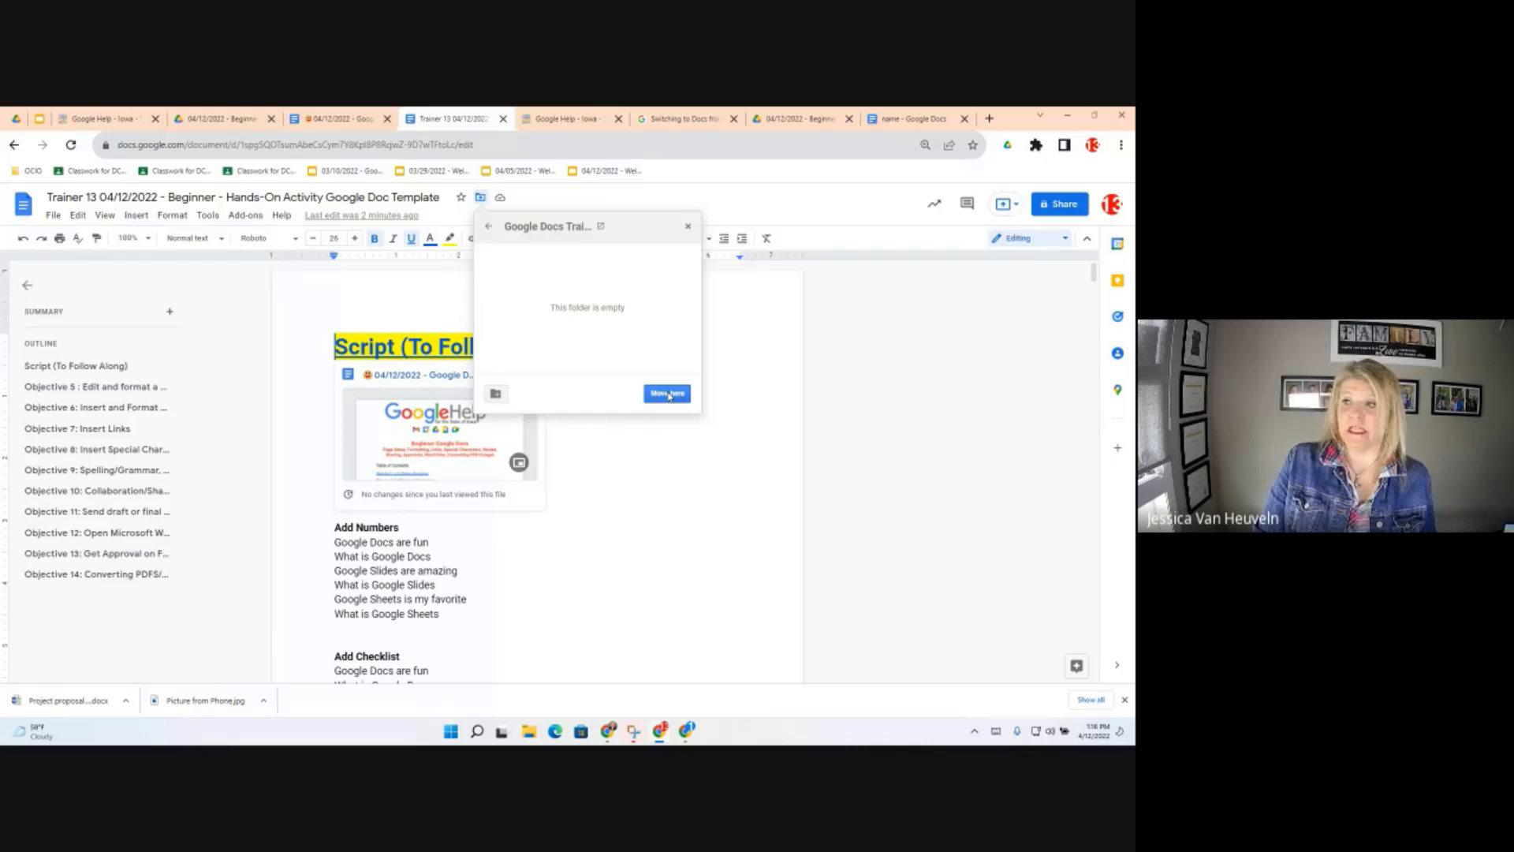
pyautogui.click(668, 393)
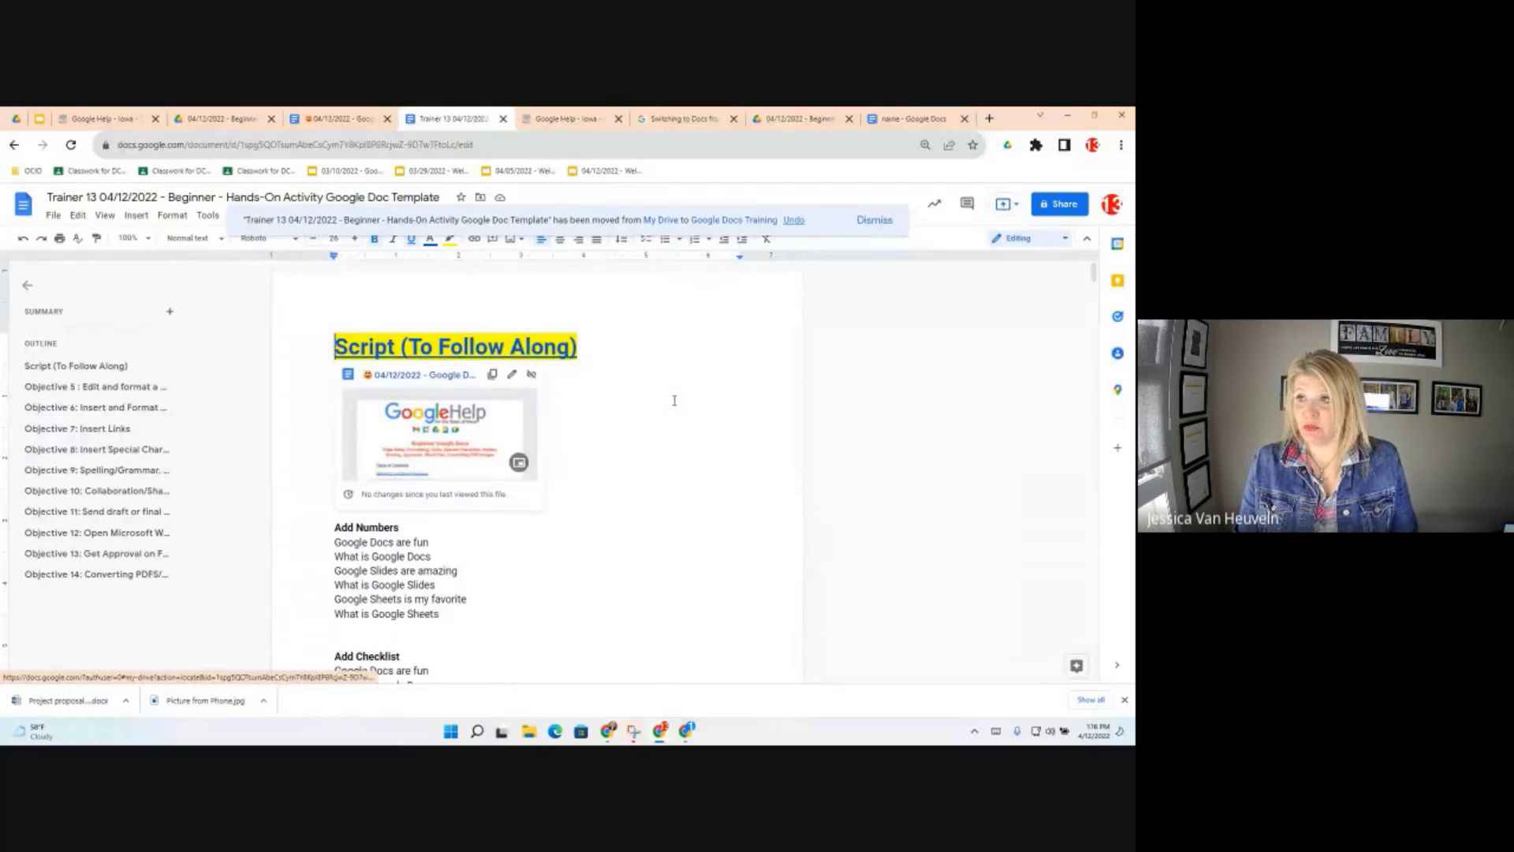
pyautogui.click(338, 119)
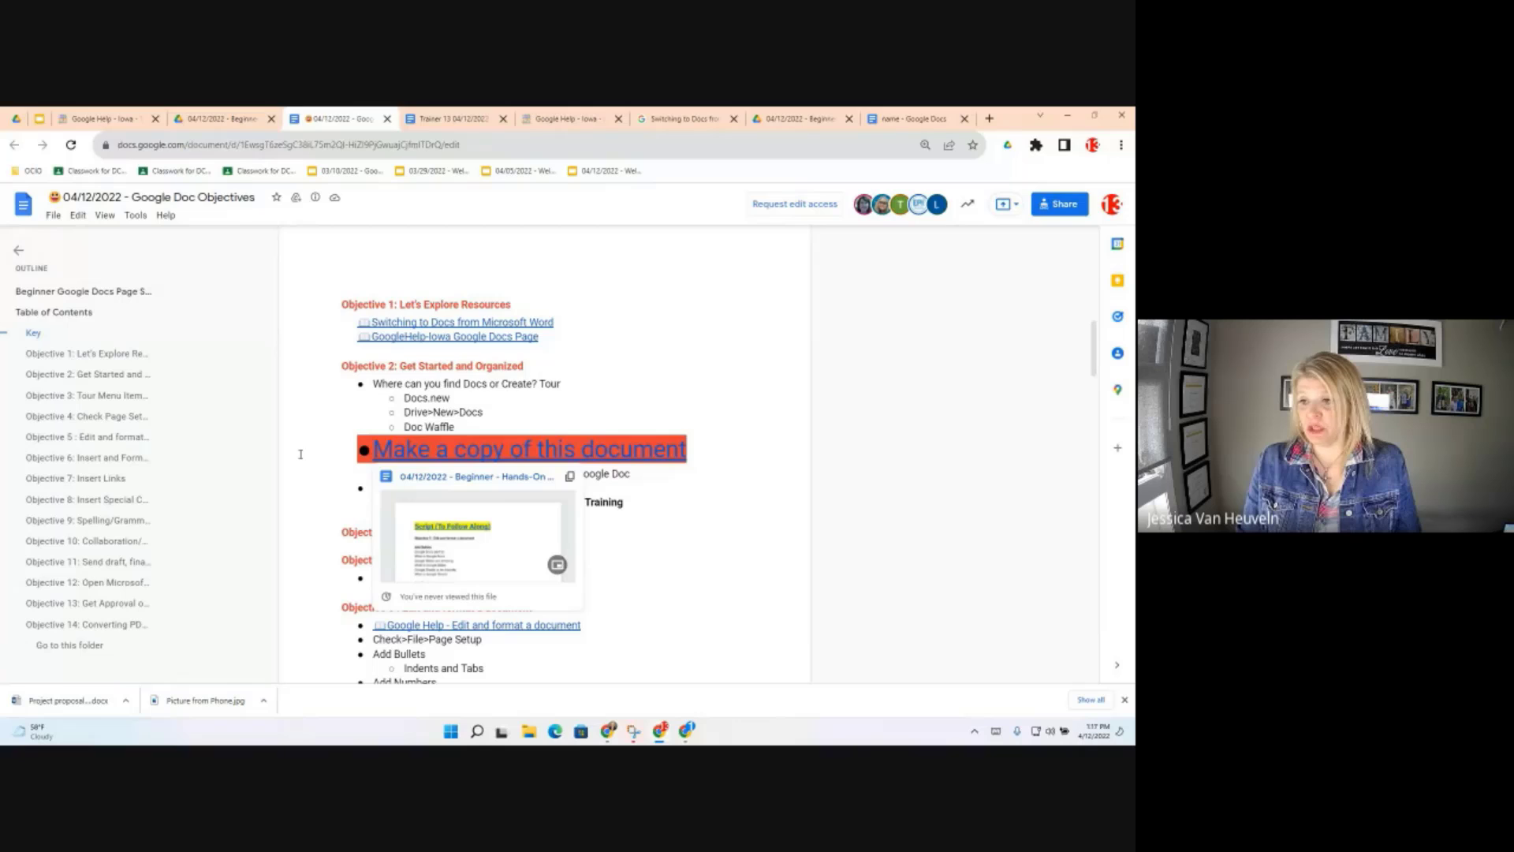
pyautogui.scroll(-2, 396, 440)
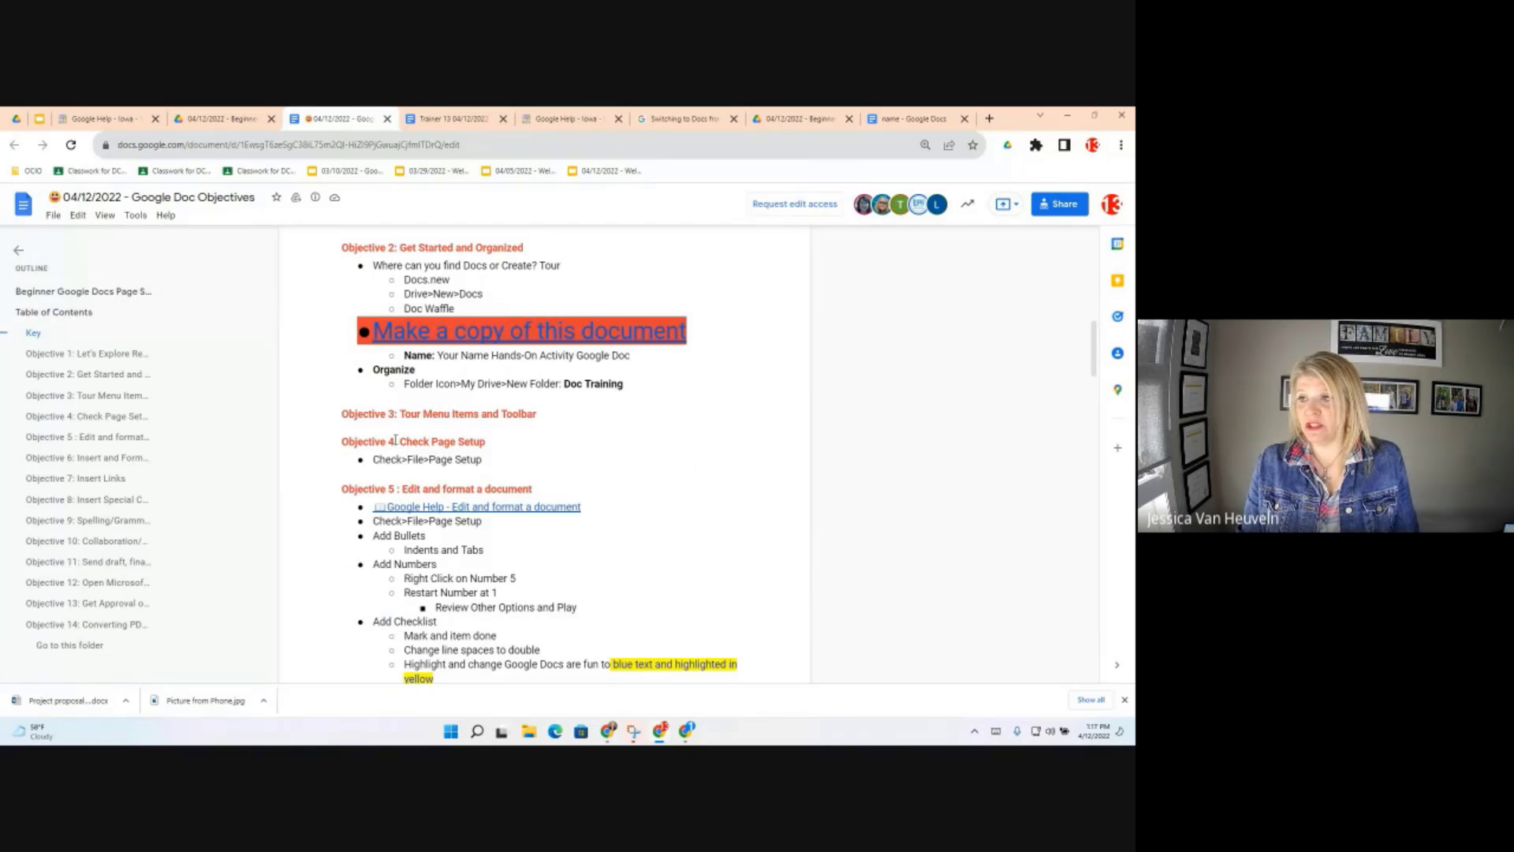
pyautogui.scroll(-3, 396, 439)
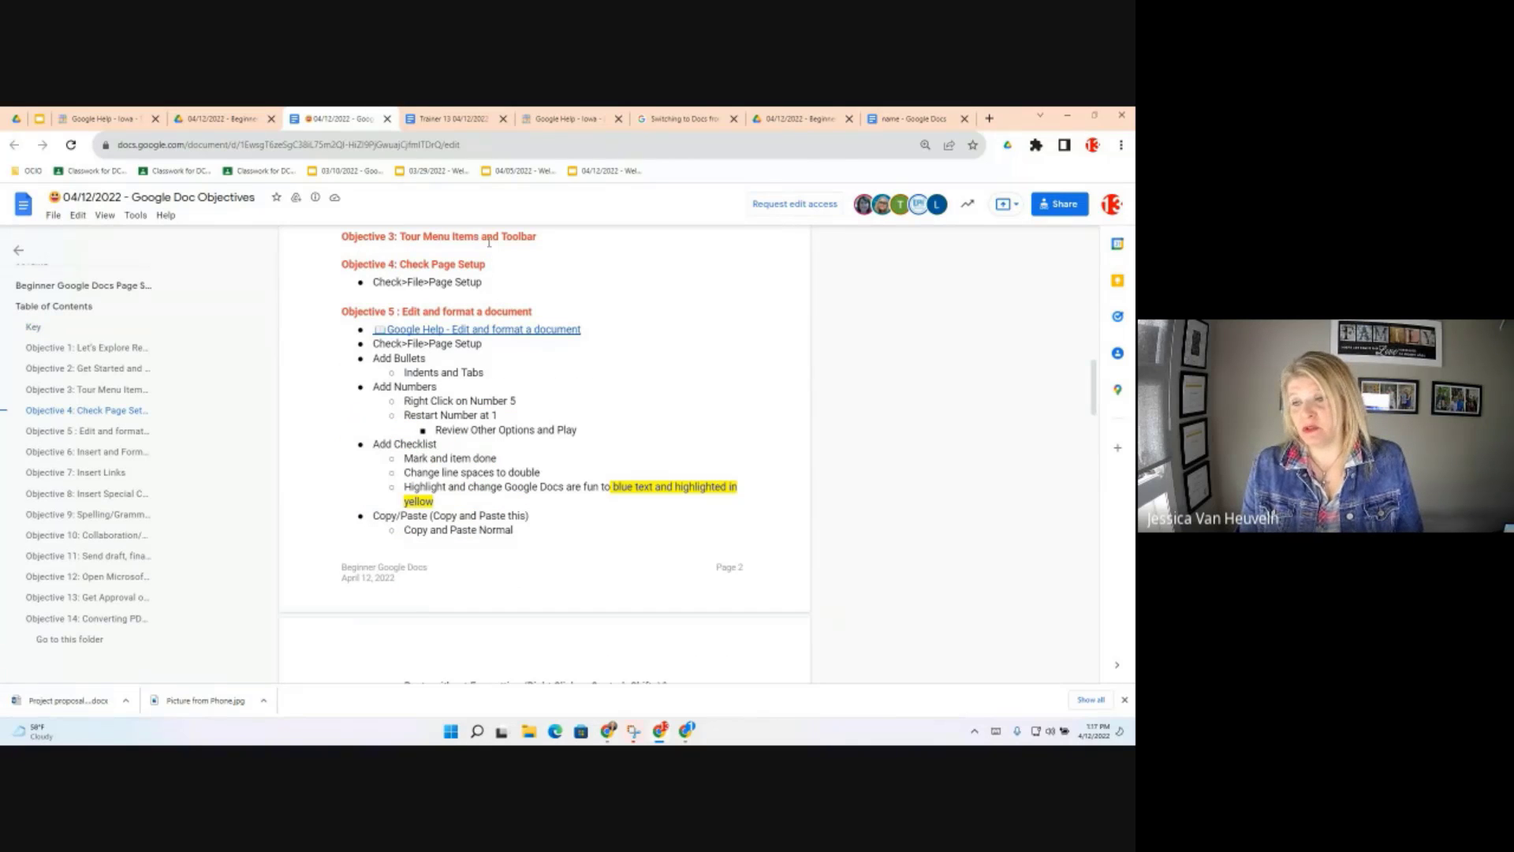
pyautogui.click(445, 117)
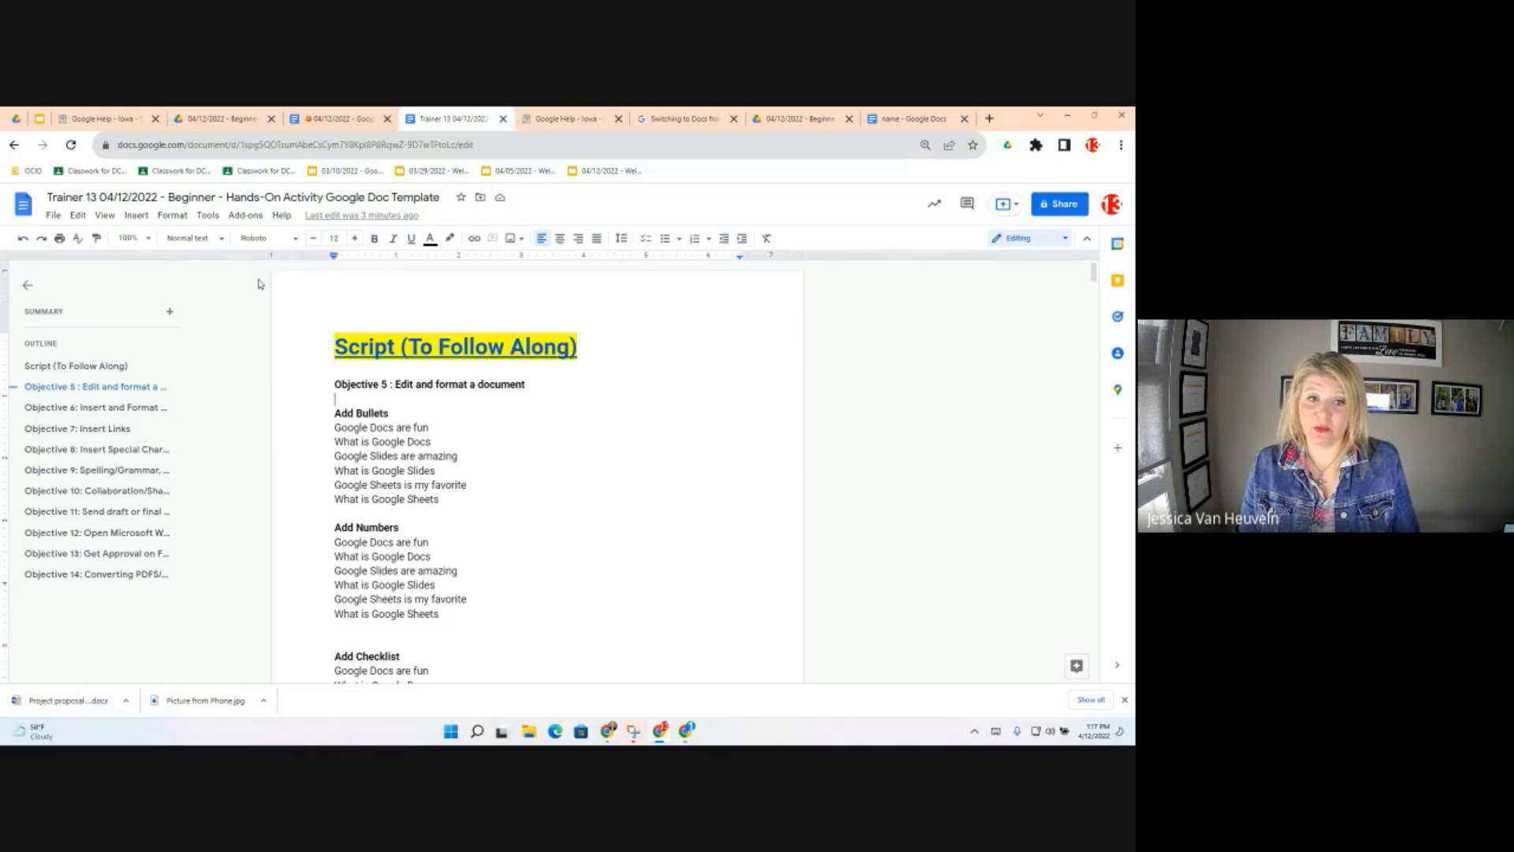
# Browse the File and View menus, ending with the Edit menu showing undo, redo and find and replace
pyautogui.click(53, 216)
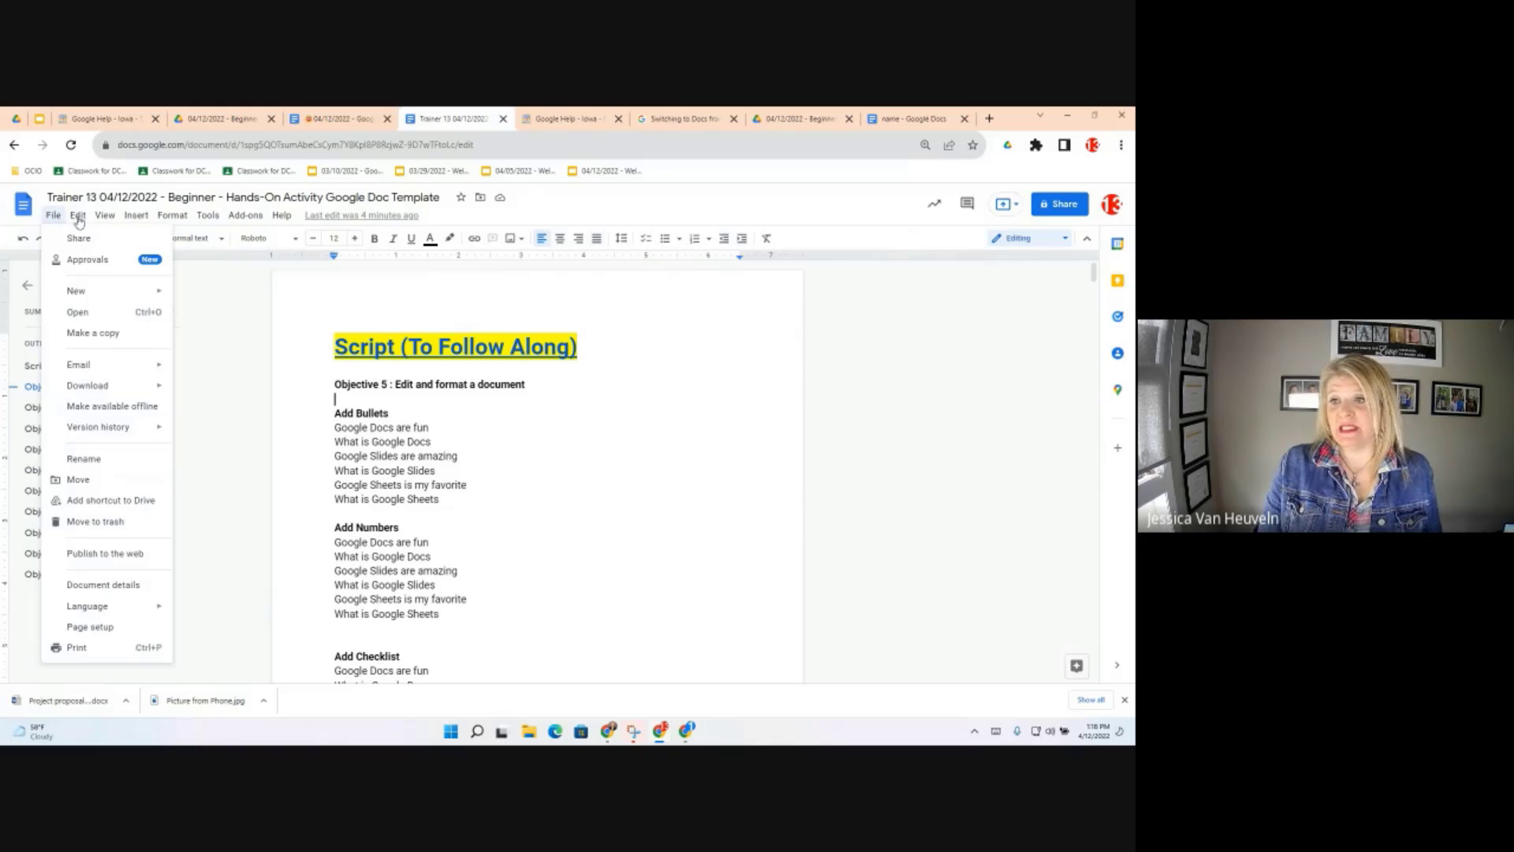
pyautogui.click(78, 218)
pyautogui.click(78, 217)
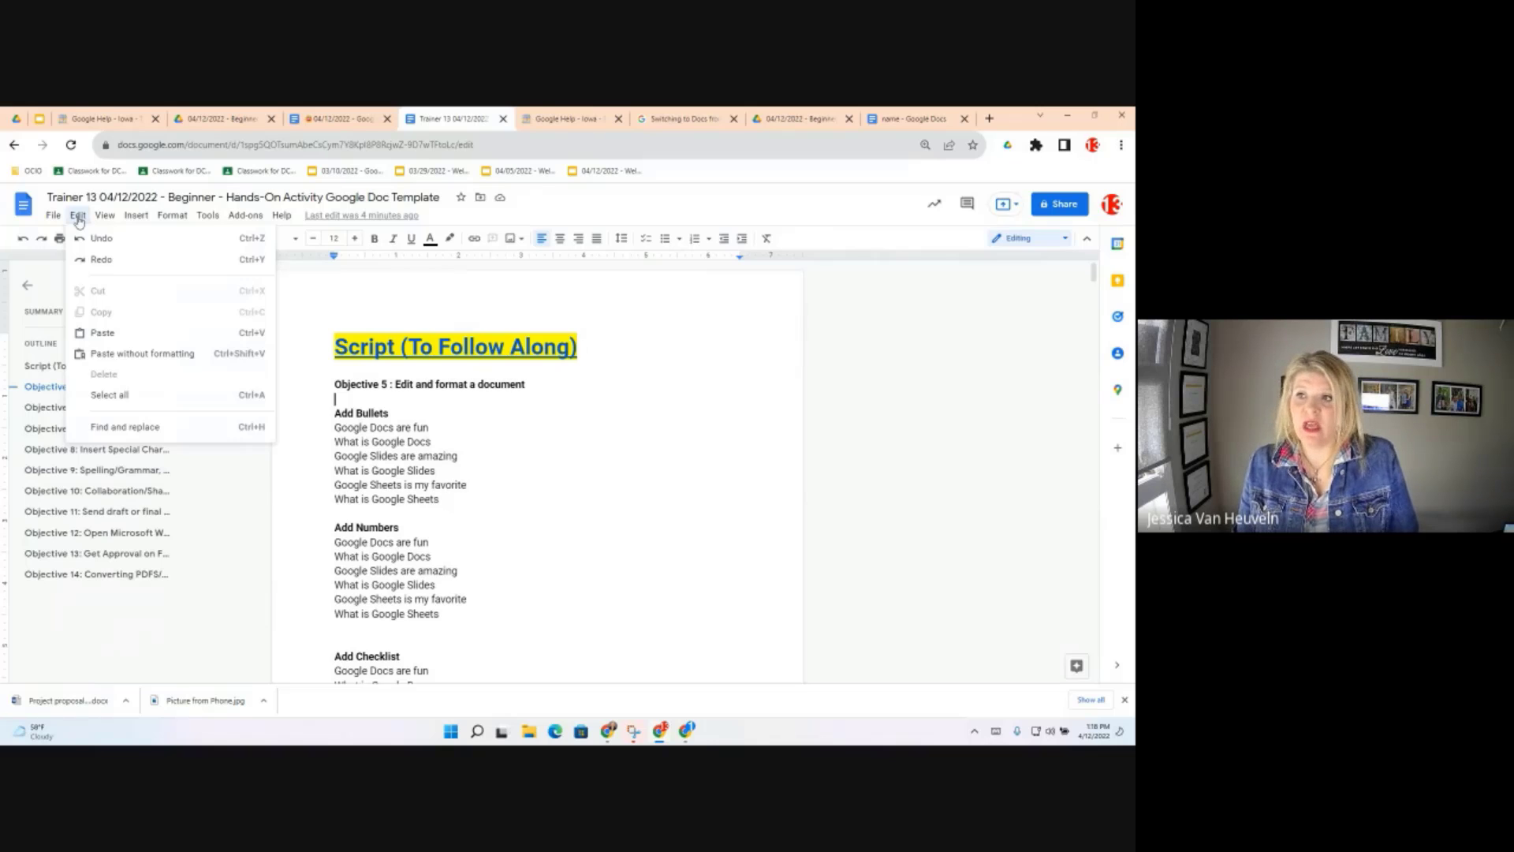
pyautogui.press('Right')
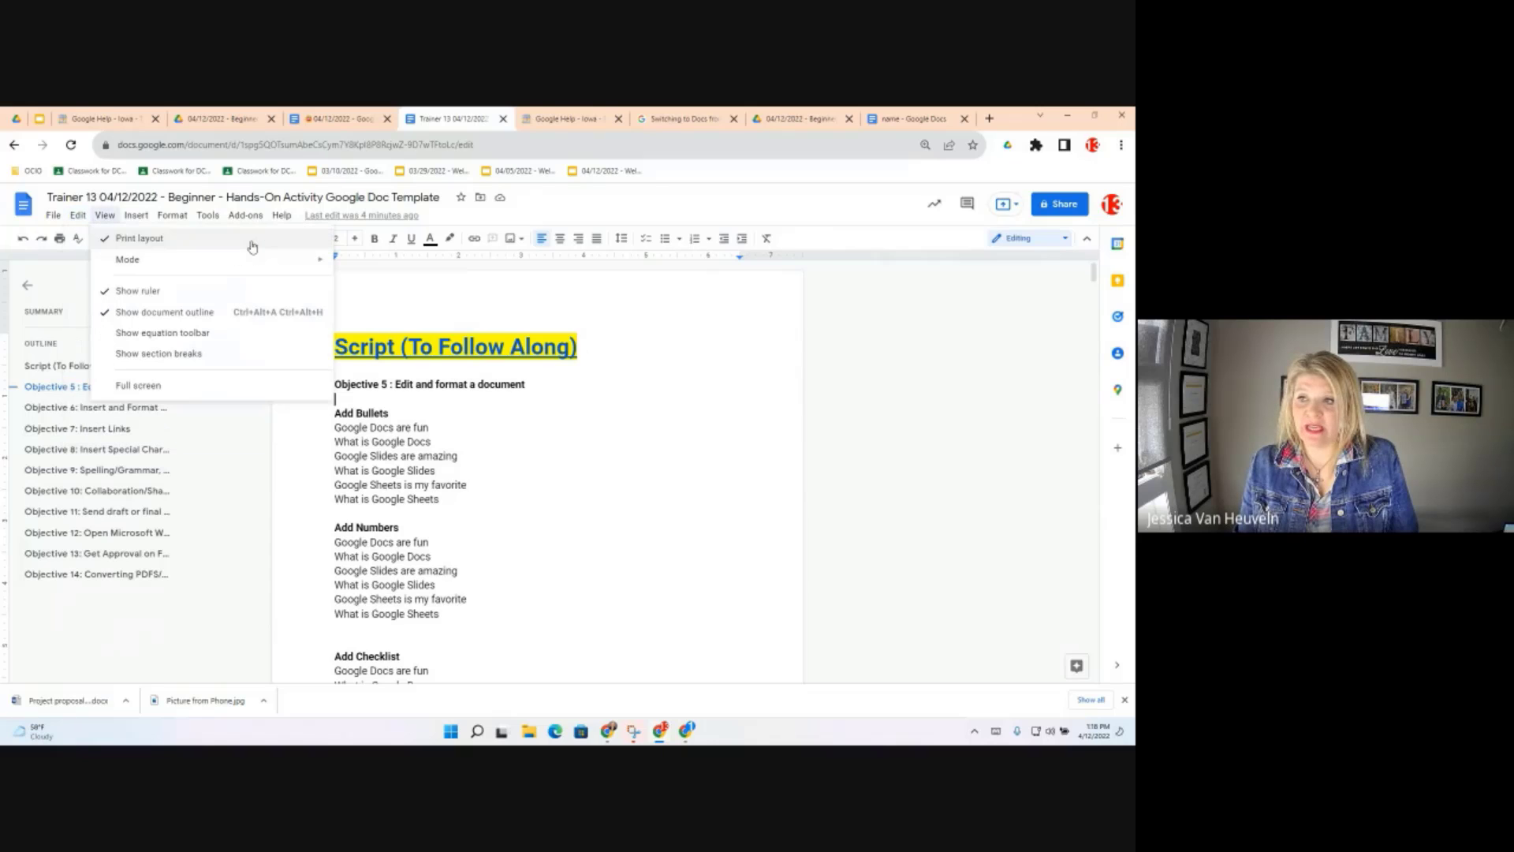
pyautogui.click(74, 219)
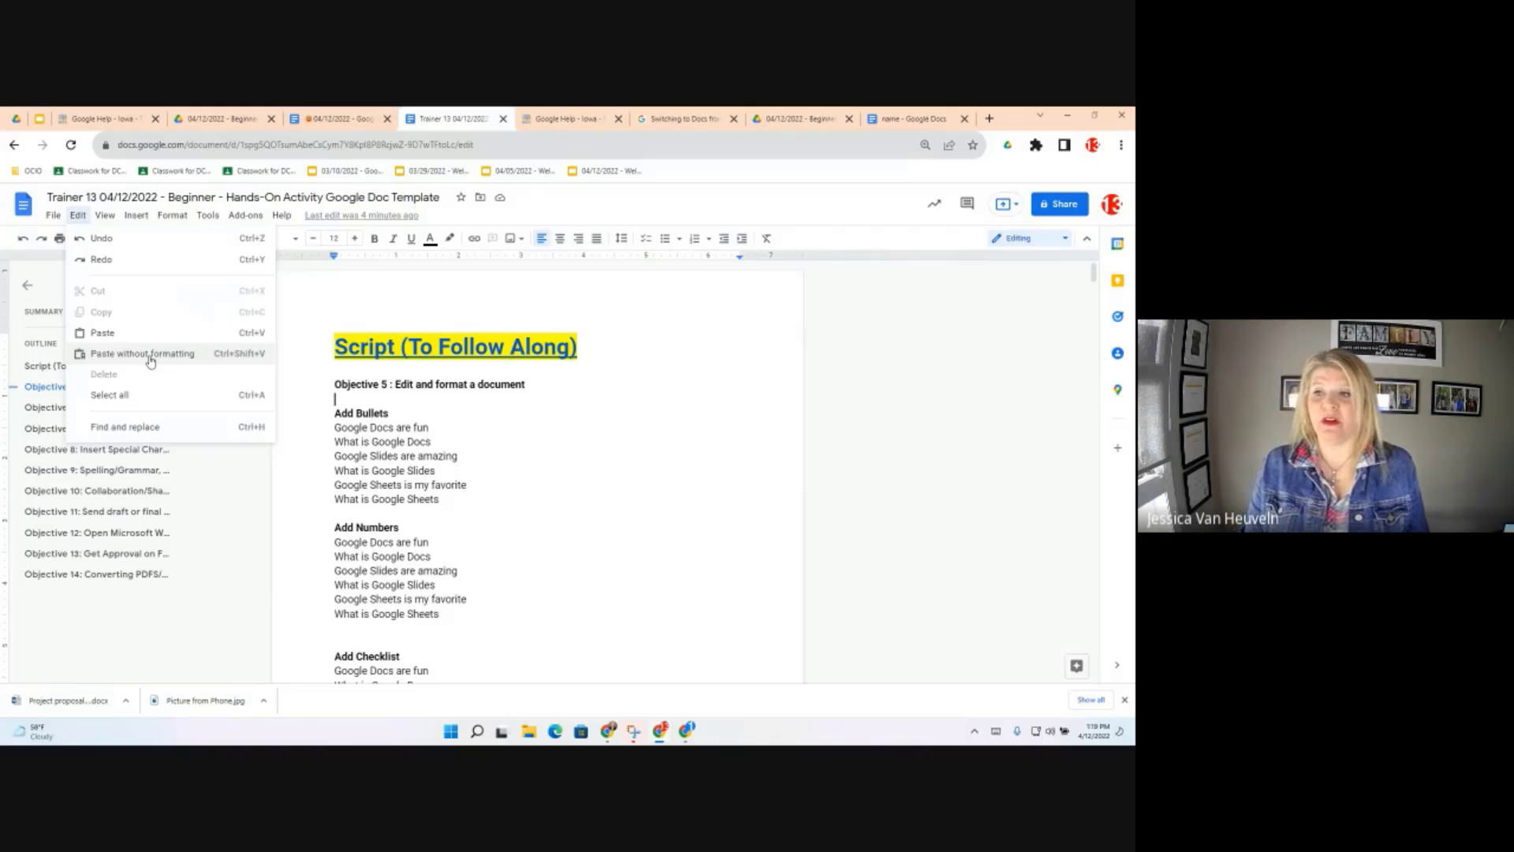
# Browse the View menu and its Mode submenu, then leave the Insert menu showing
pyautogui.click(106, 218)
pyautogui.click(108, 219)
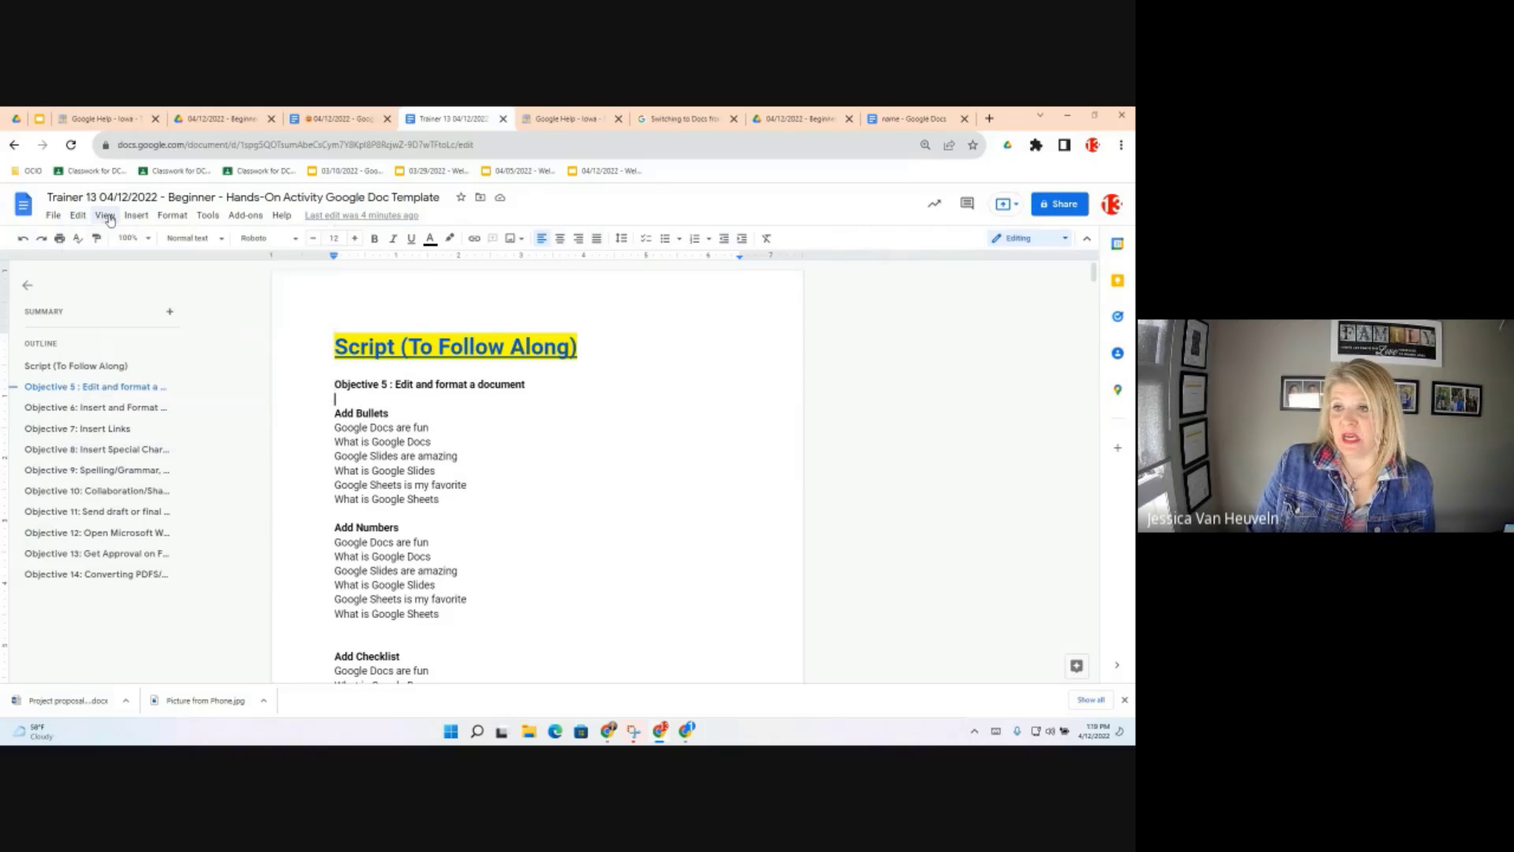
pyautogui.click(110, 220)
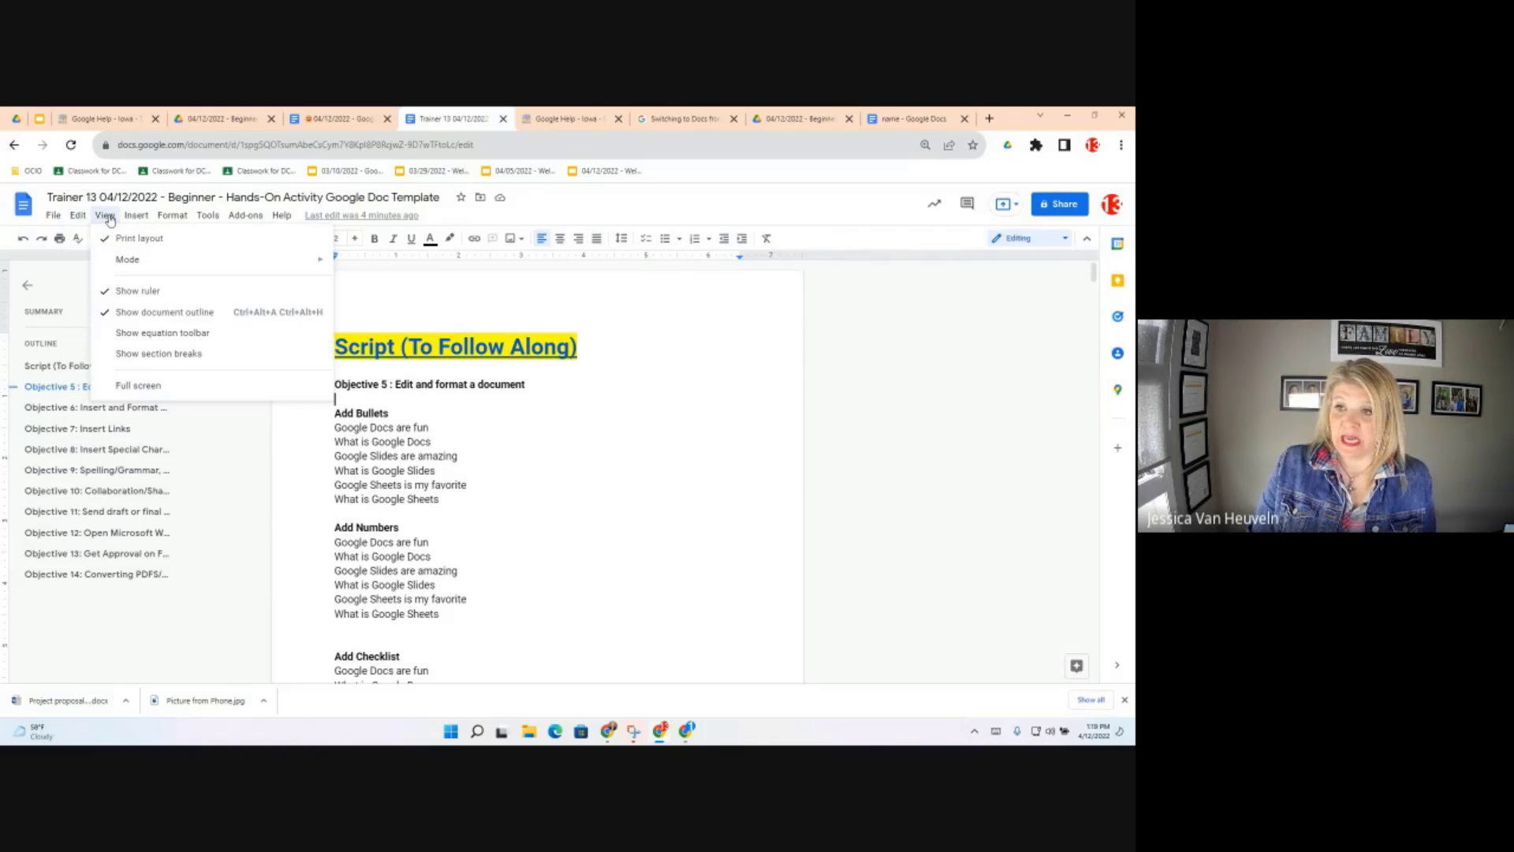
pyautogui.click(110, 220)
pyautogui.click(110, 220)
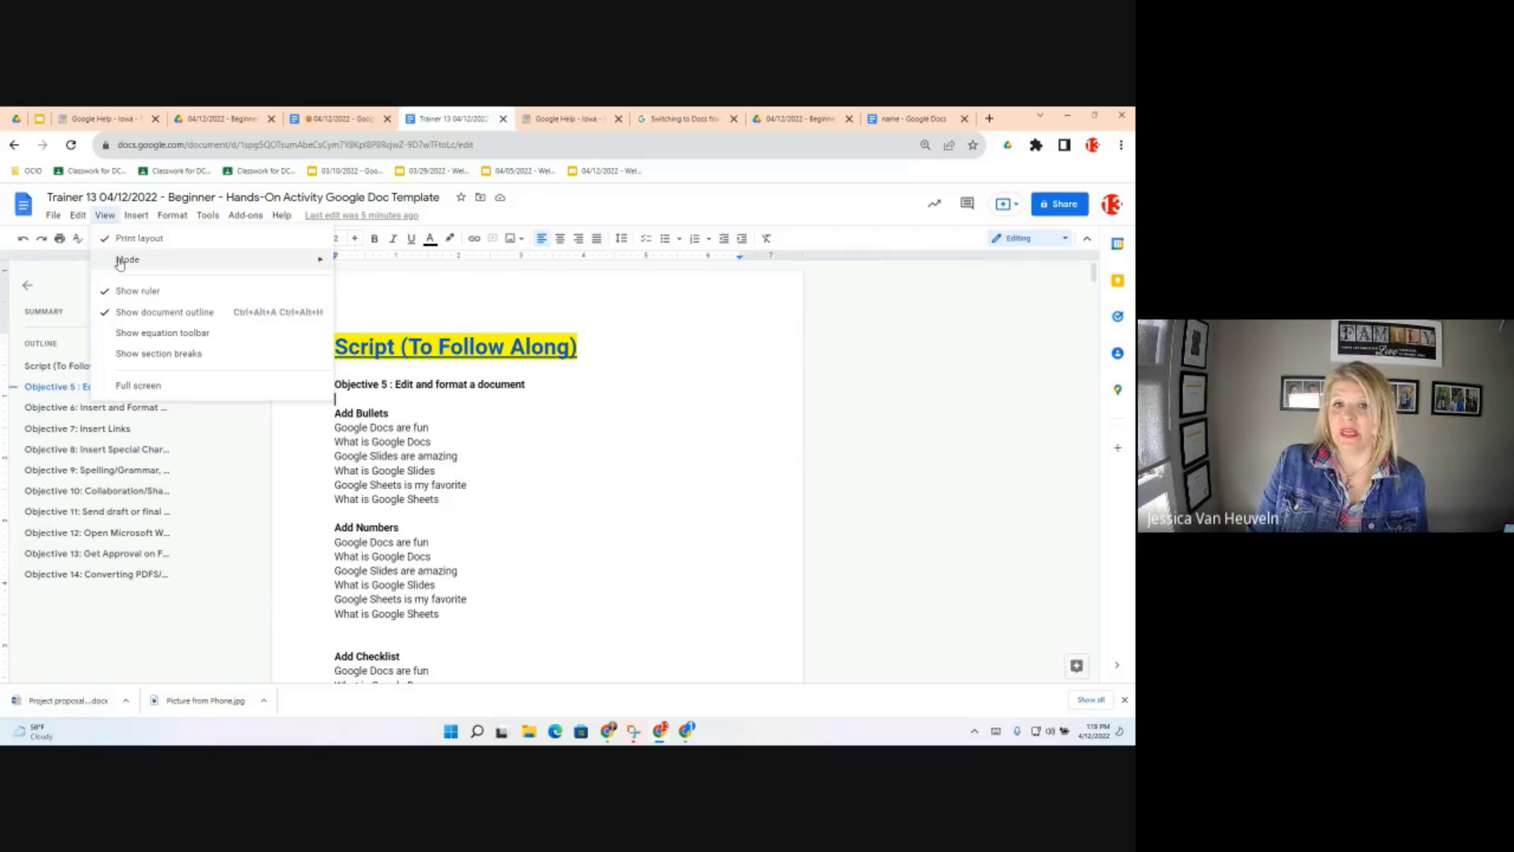
pyautogui.moveTo(120, 262)
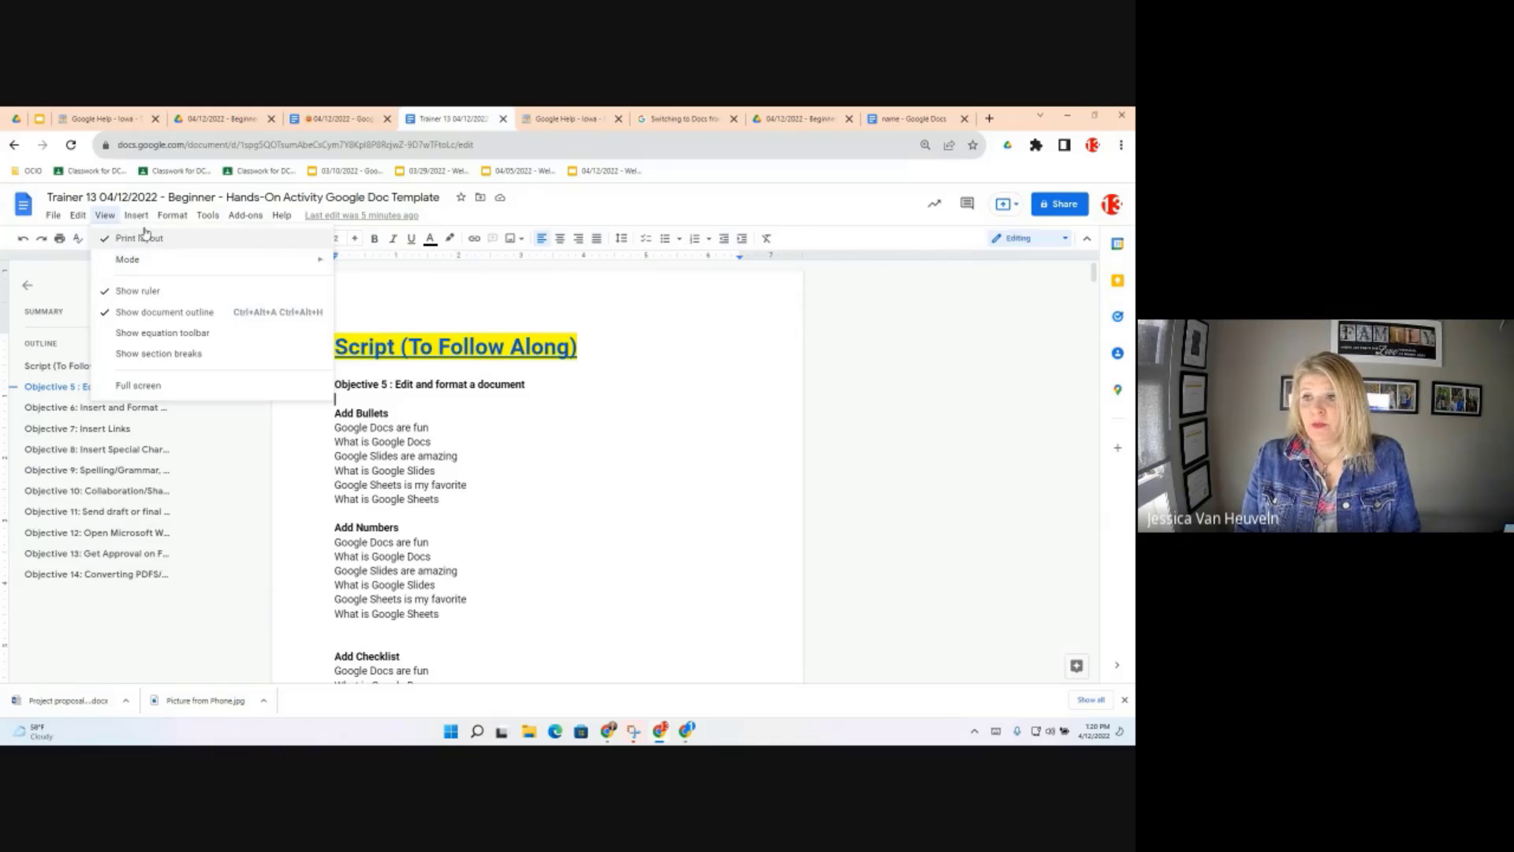
pyautogui.moveTo(141, 219)
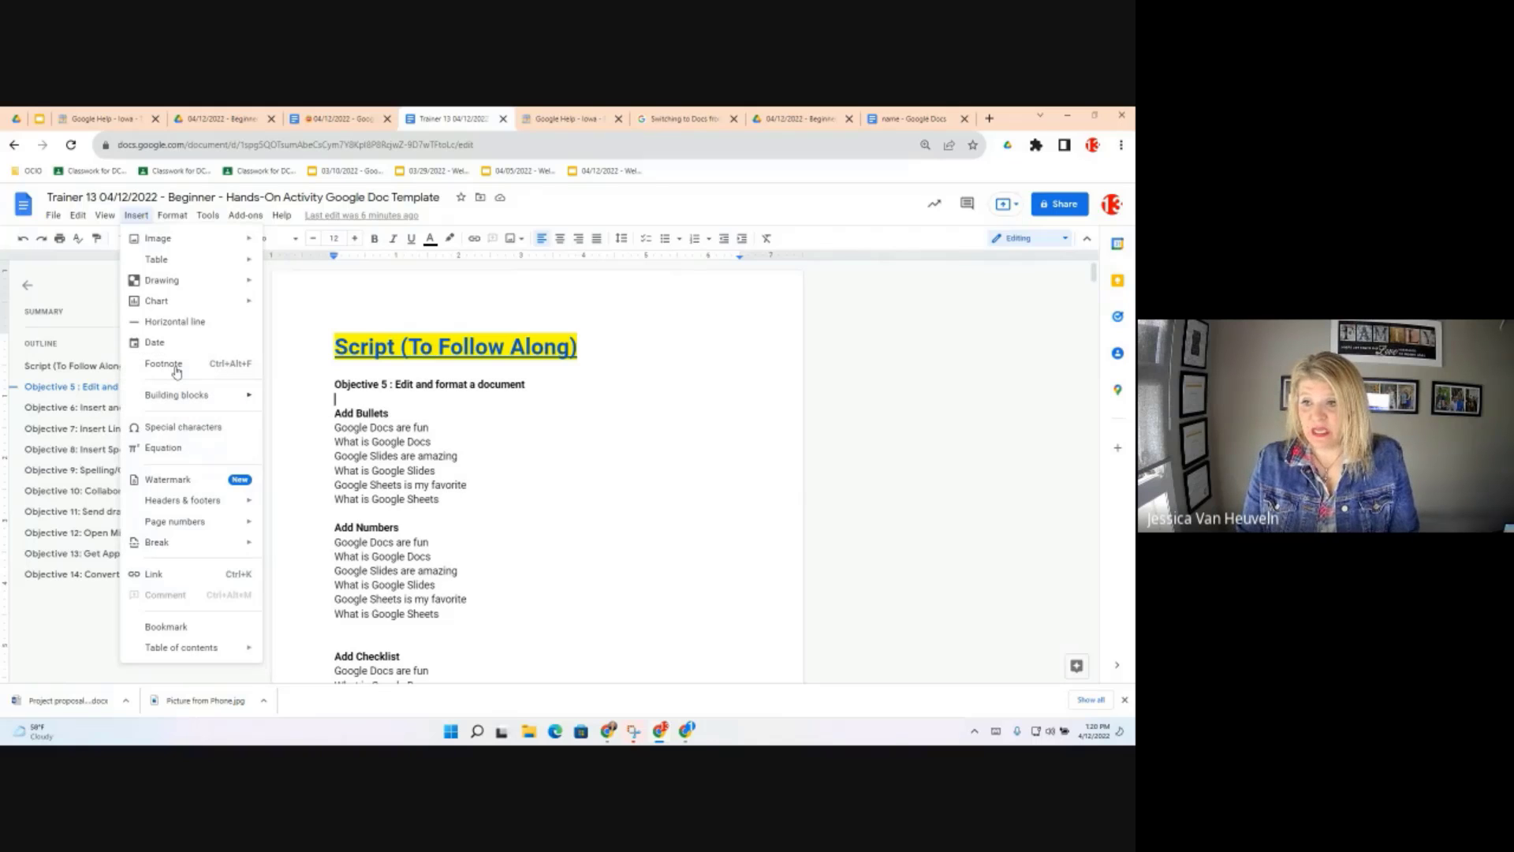
# Browse the Insert submenus, then show the Format menu's Bullets & numbering list choices
pyautogui.moveTo(156, 507)
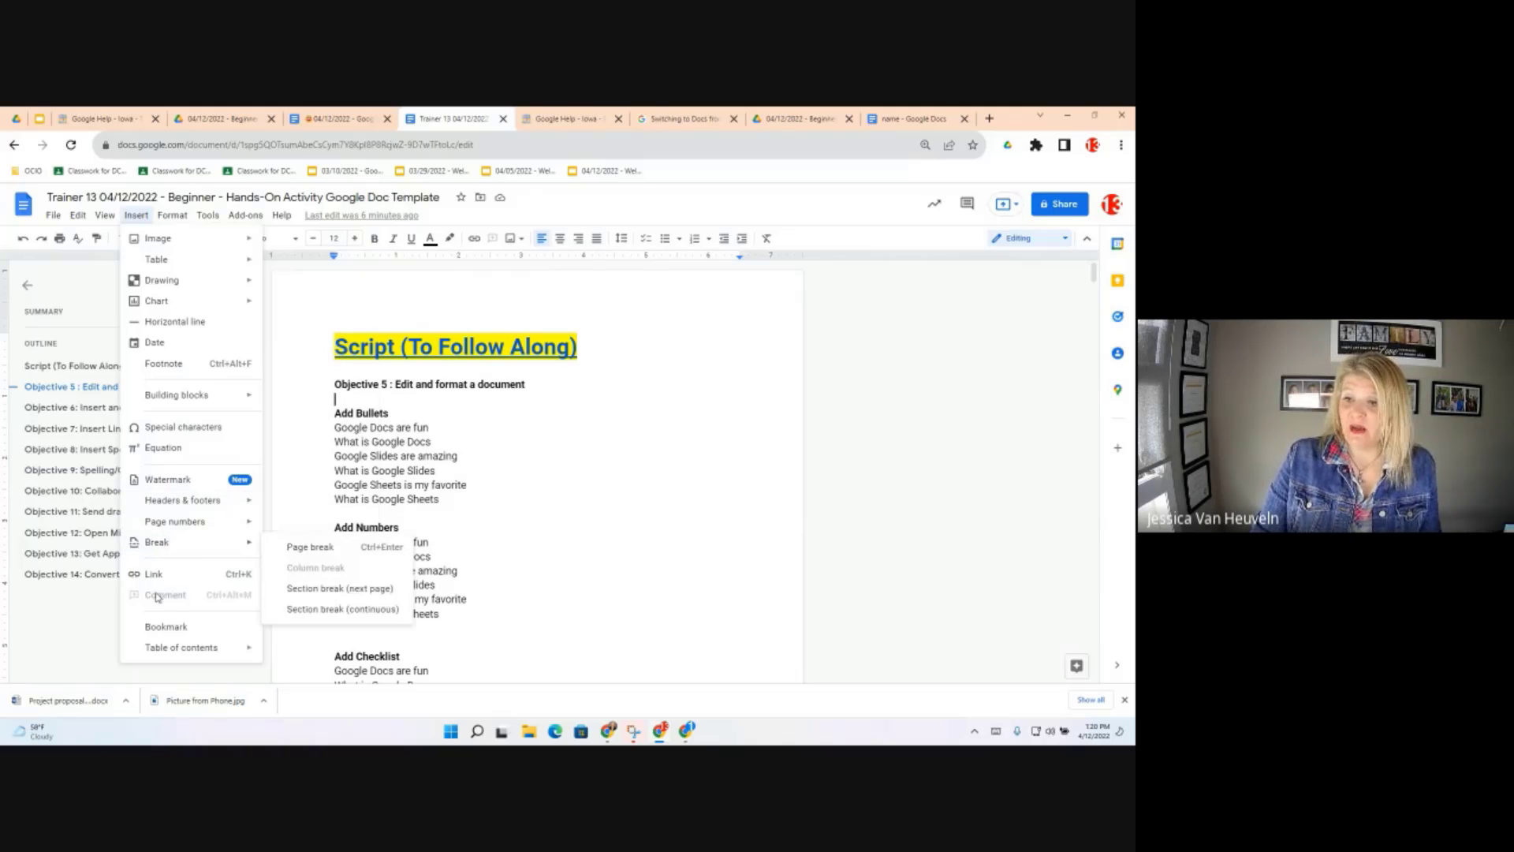
pyautogui.moveTo(192, 650)
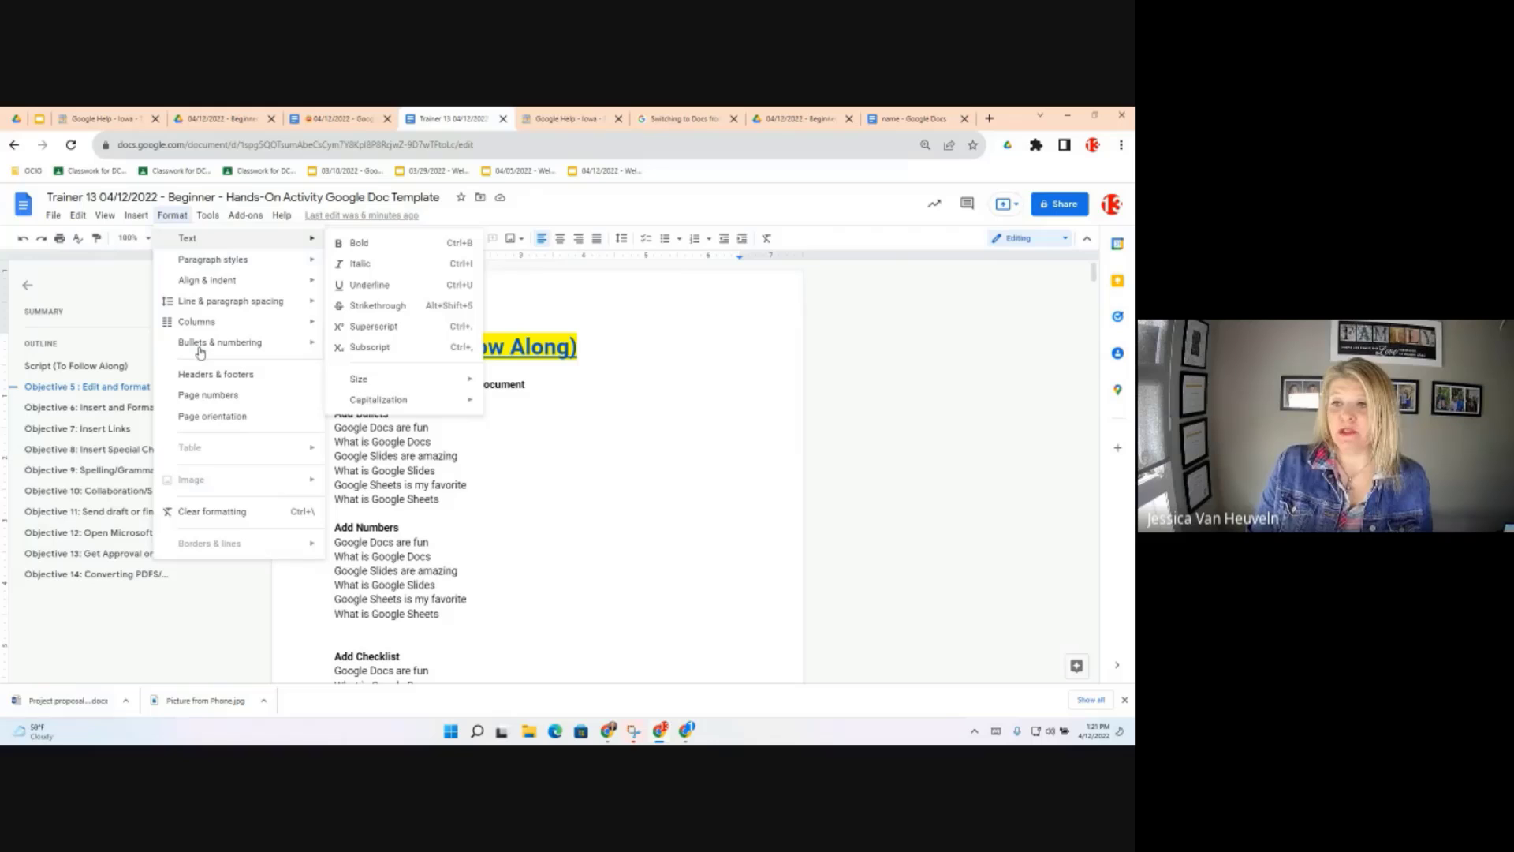
pyautogui.moveTo(199, 352)
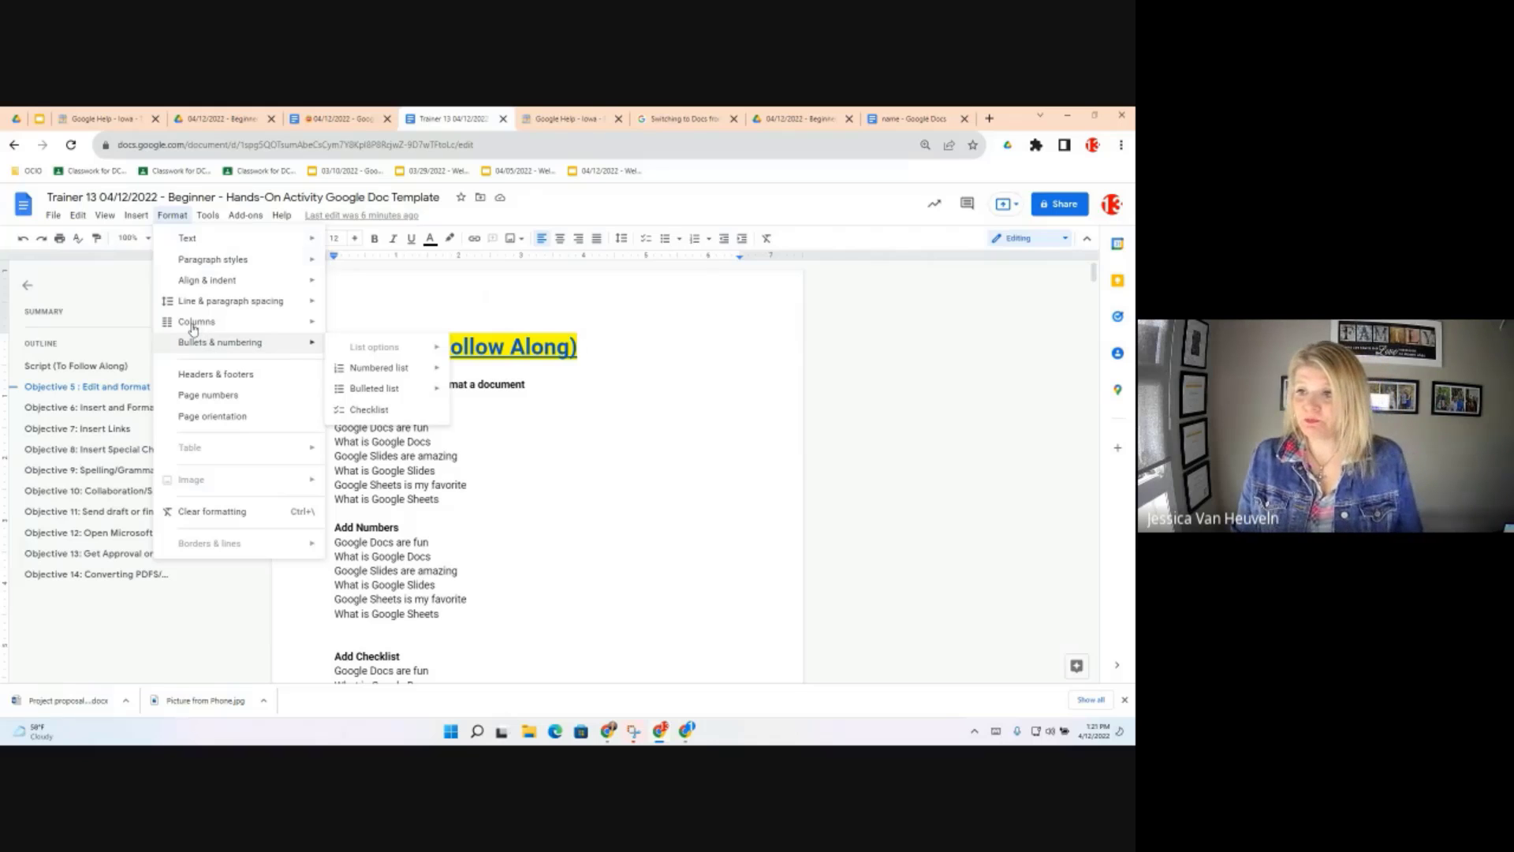
pyautogui.click(211, 217)
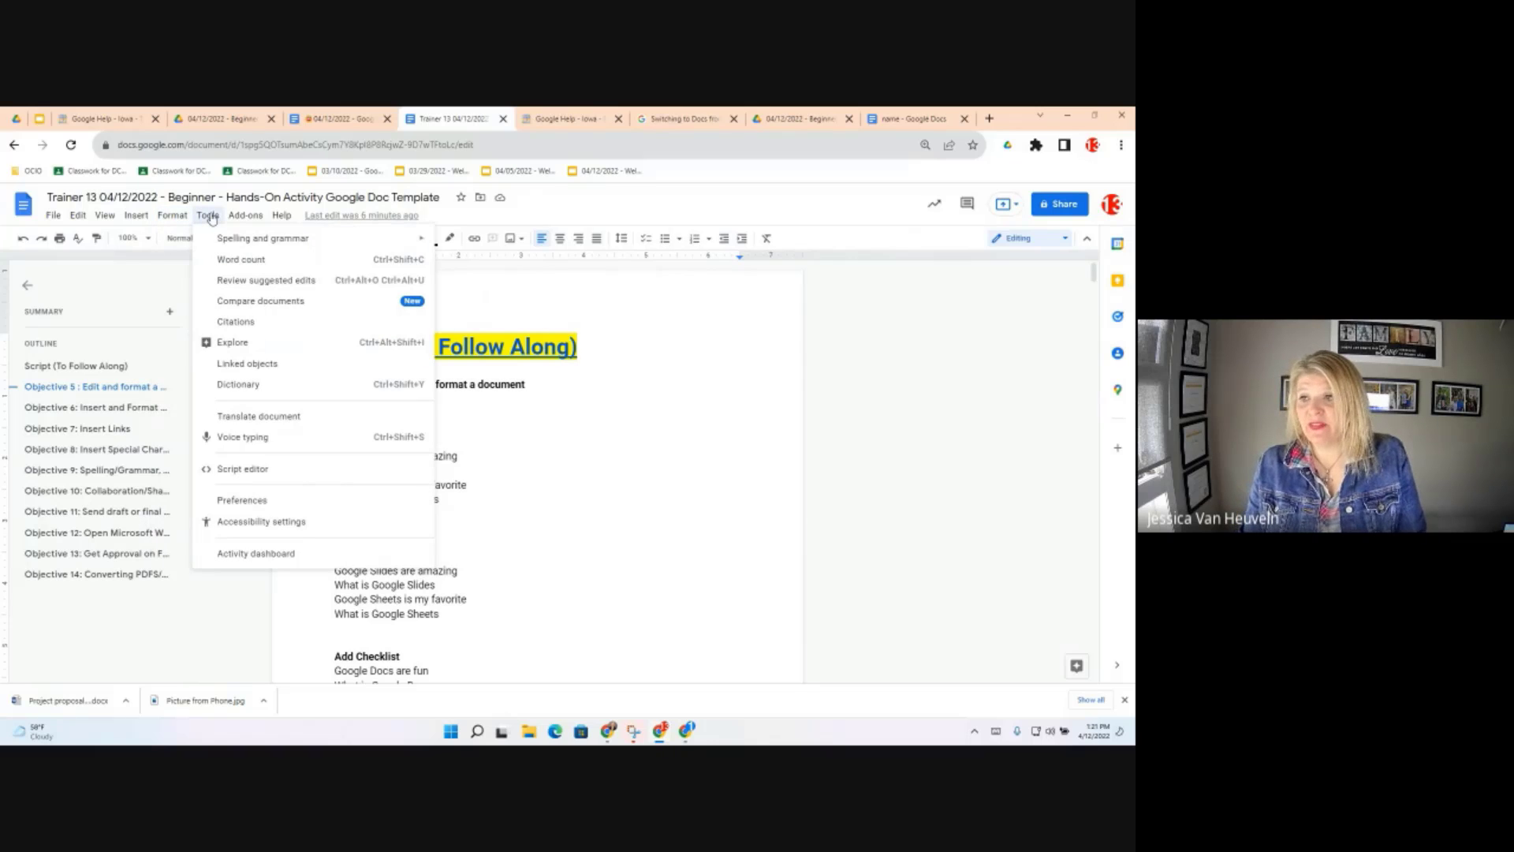
pyautogui.click(211, 218)
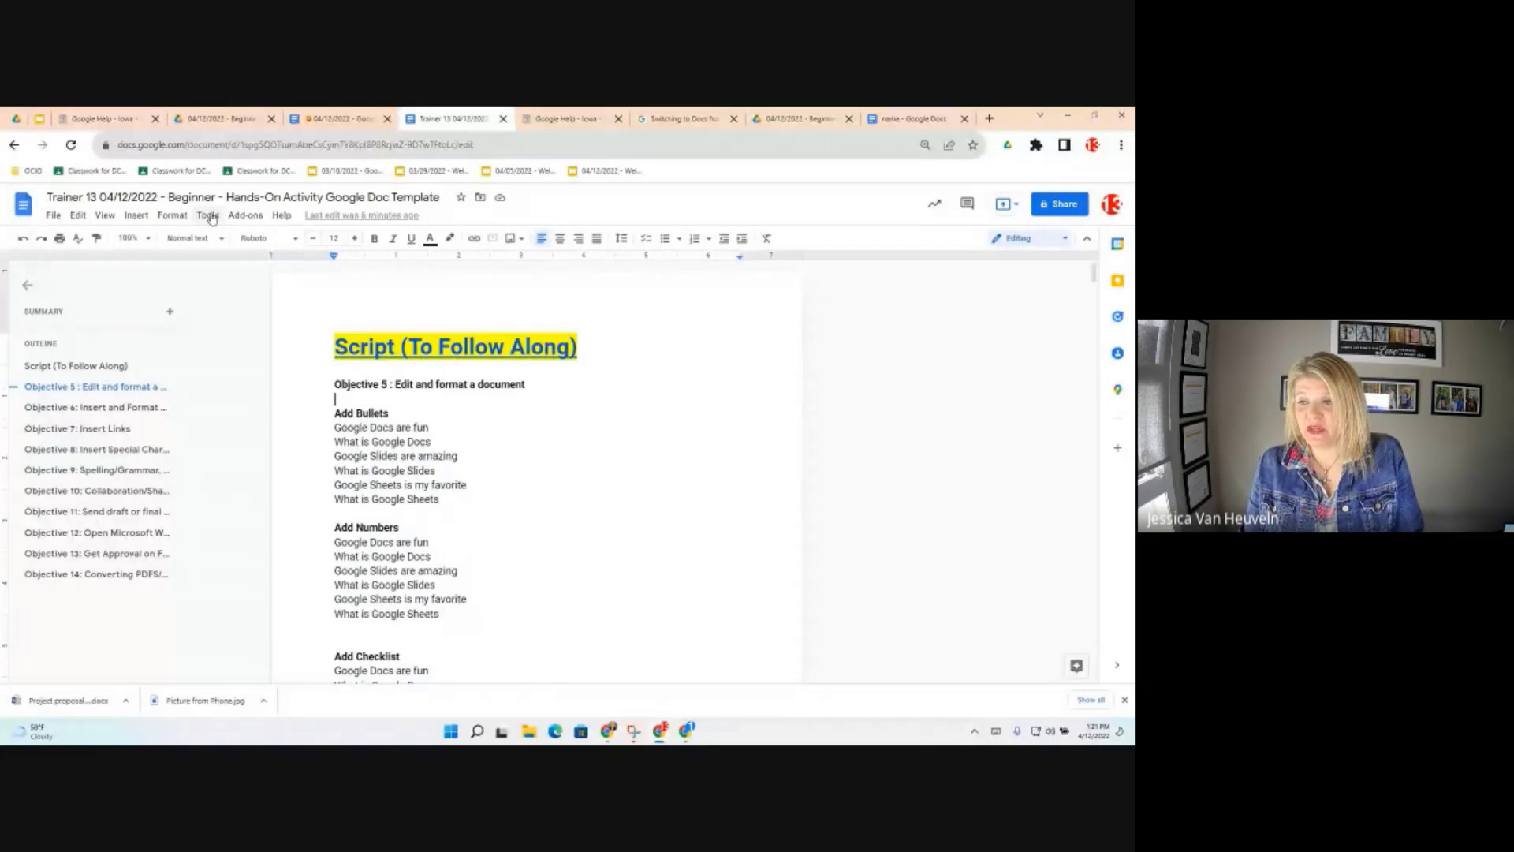
pyautogui.click(212, 219)
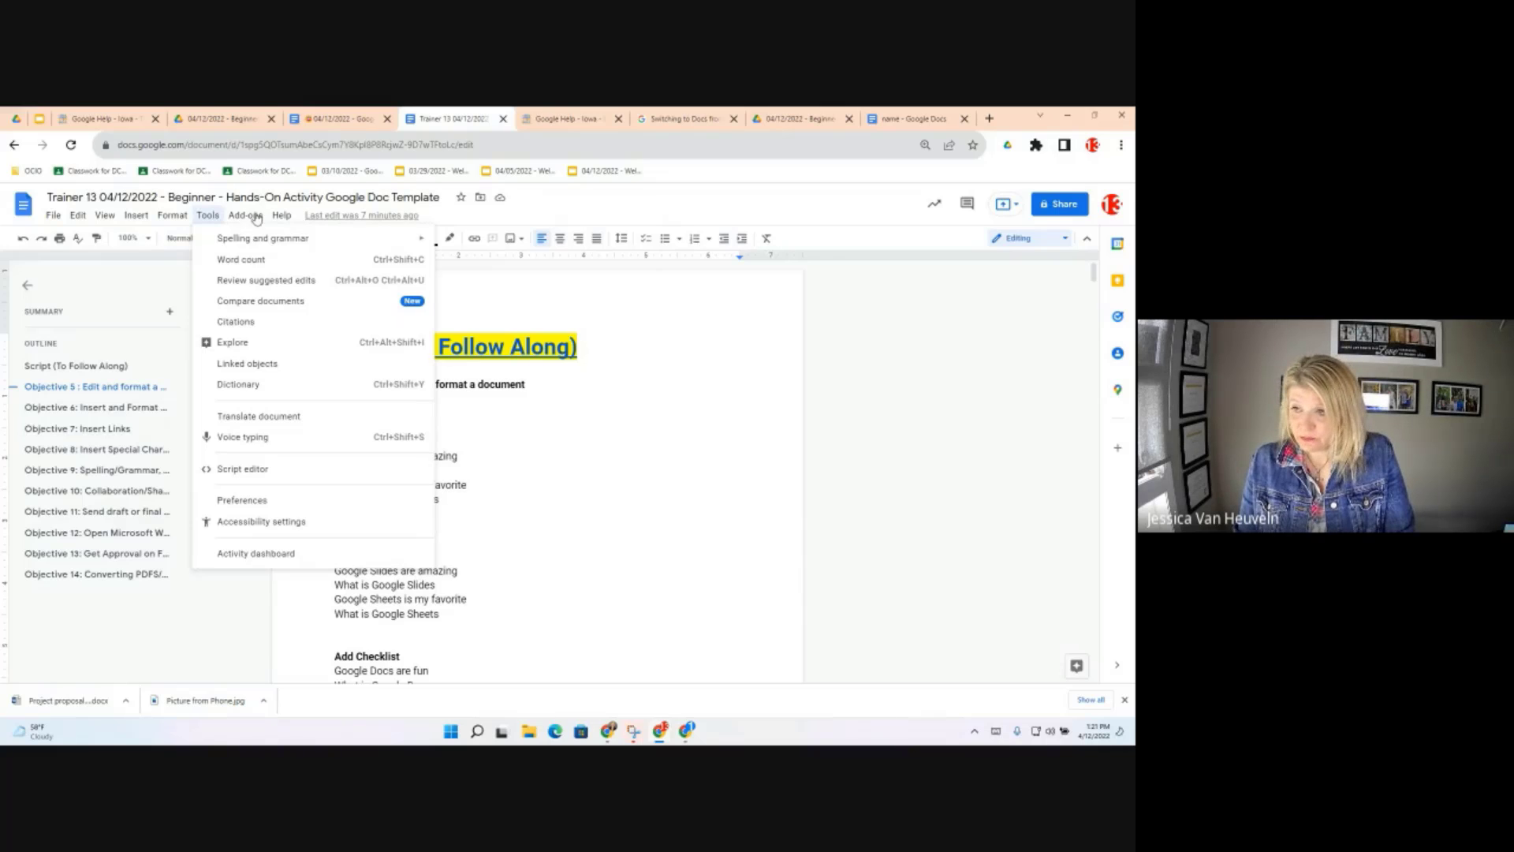
pyautogui.click(281, 216)
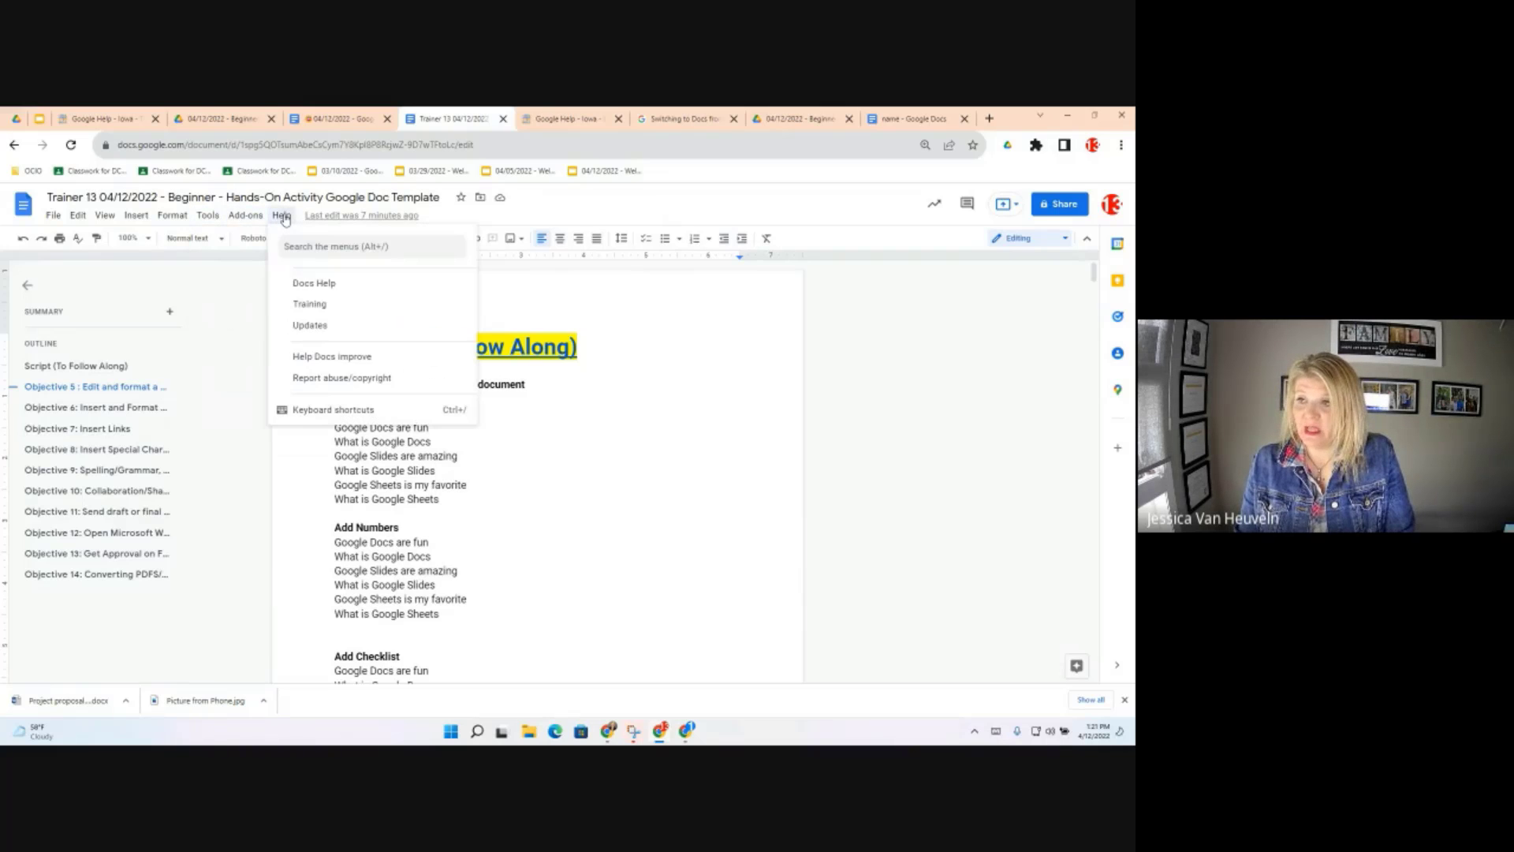
pyautogui.click(284, 219)
pyautogui.click(282, 216)
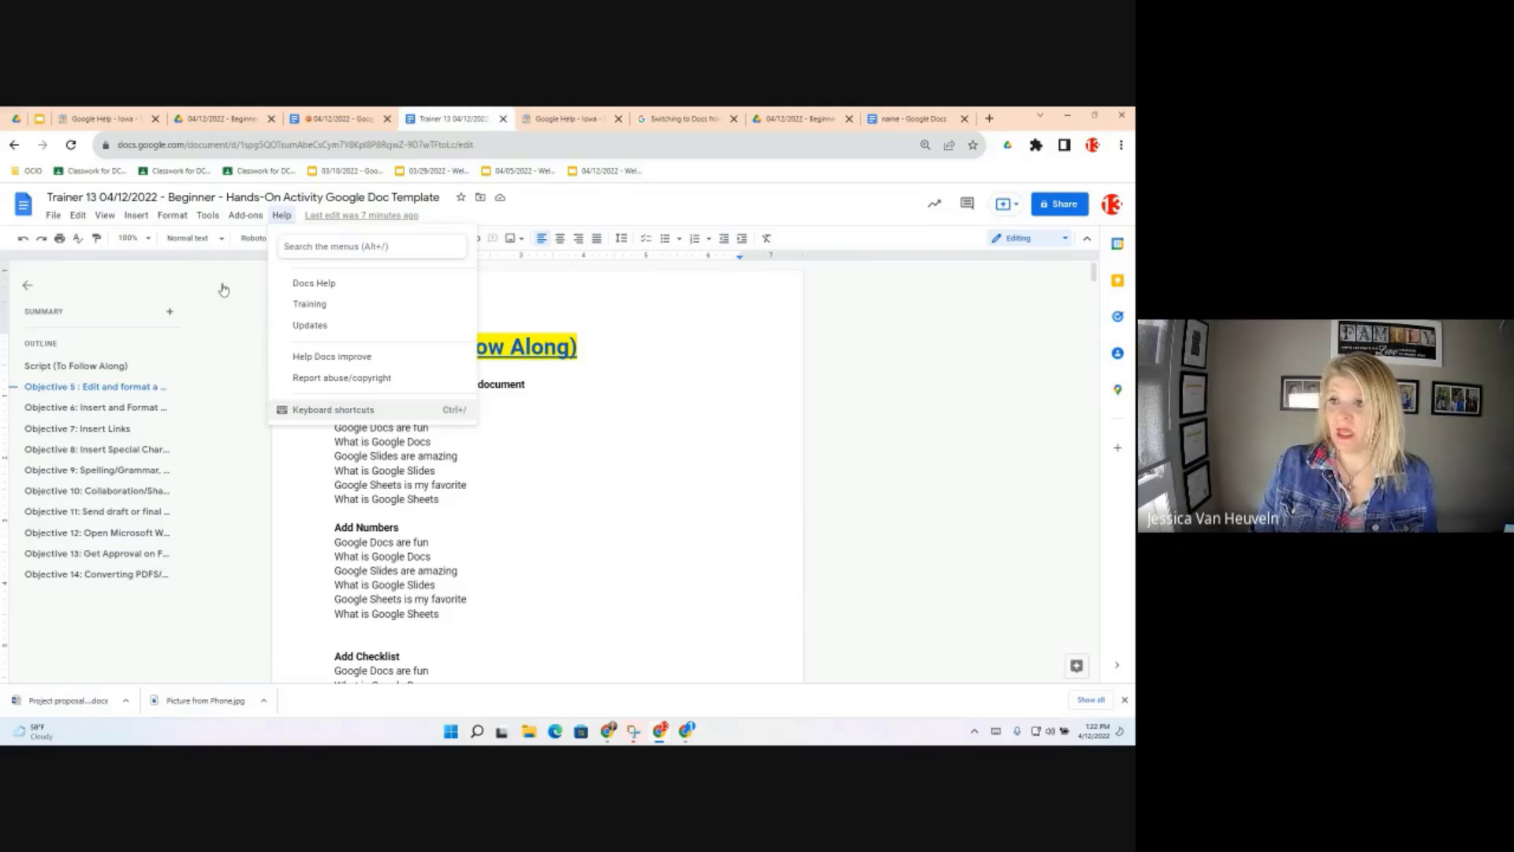
pyautogui.click(211, 435)
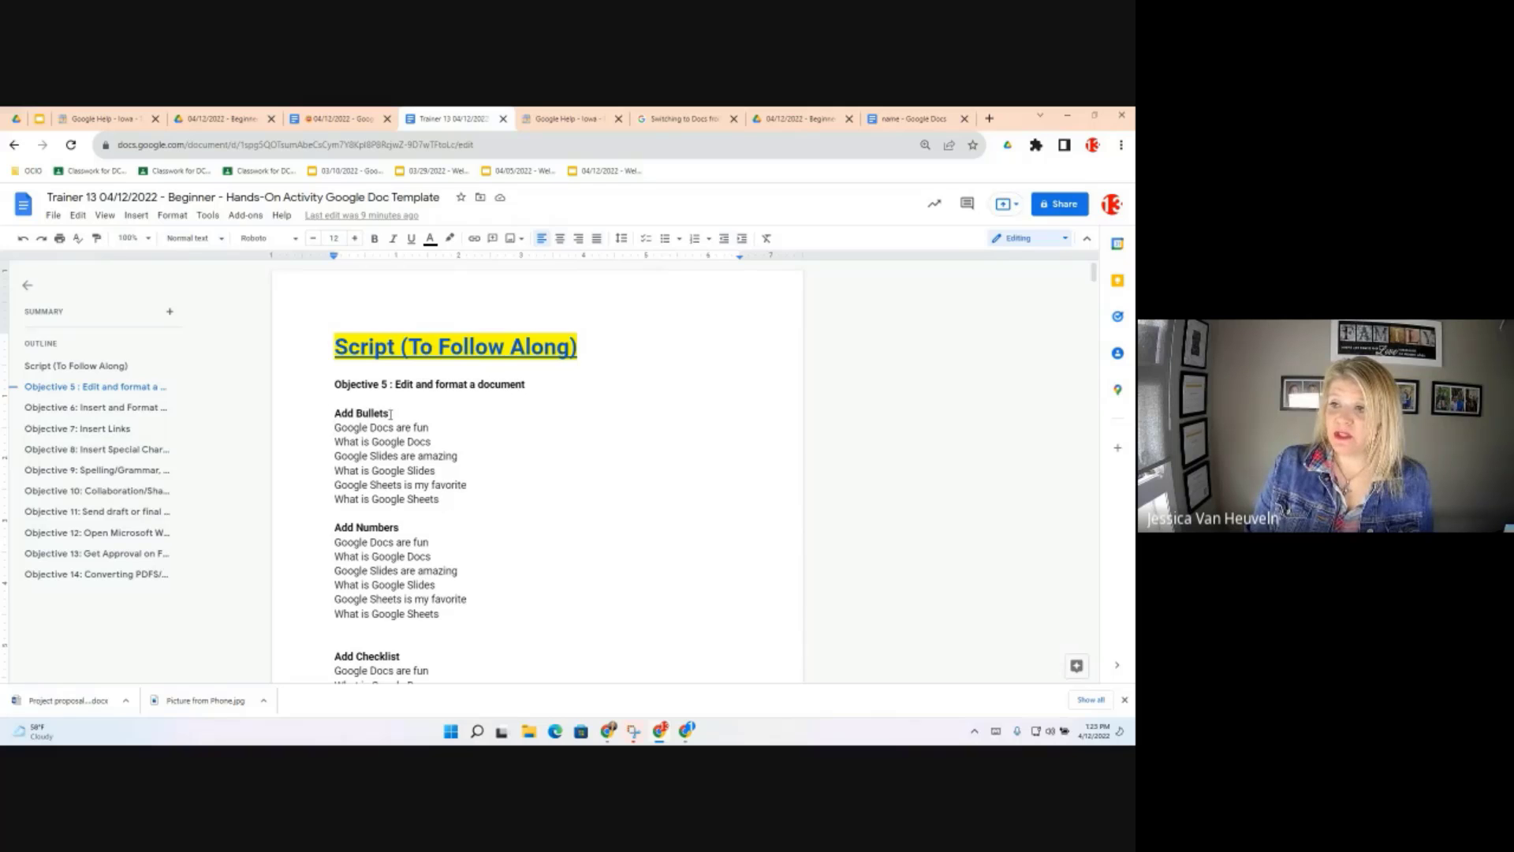
pyautogui.moveTo(390, 413); pyautogui.dragTo(336, 412)
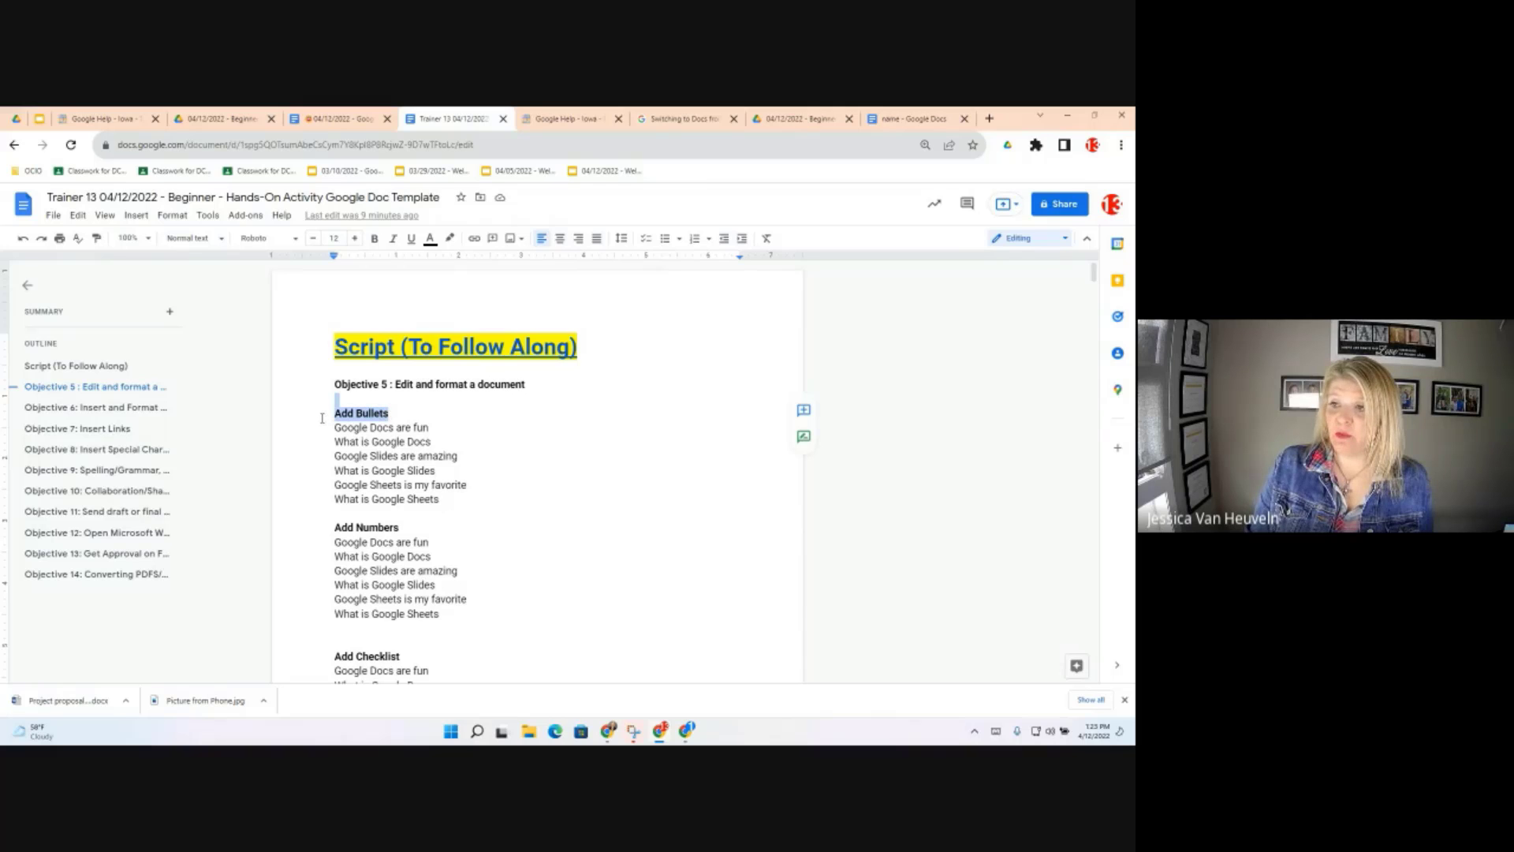
pyautogui.rightClick(363, 416)
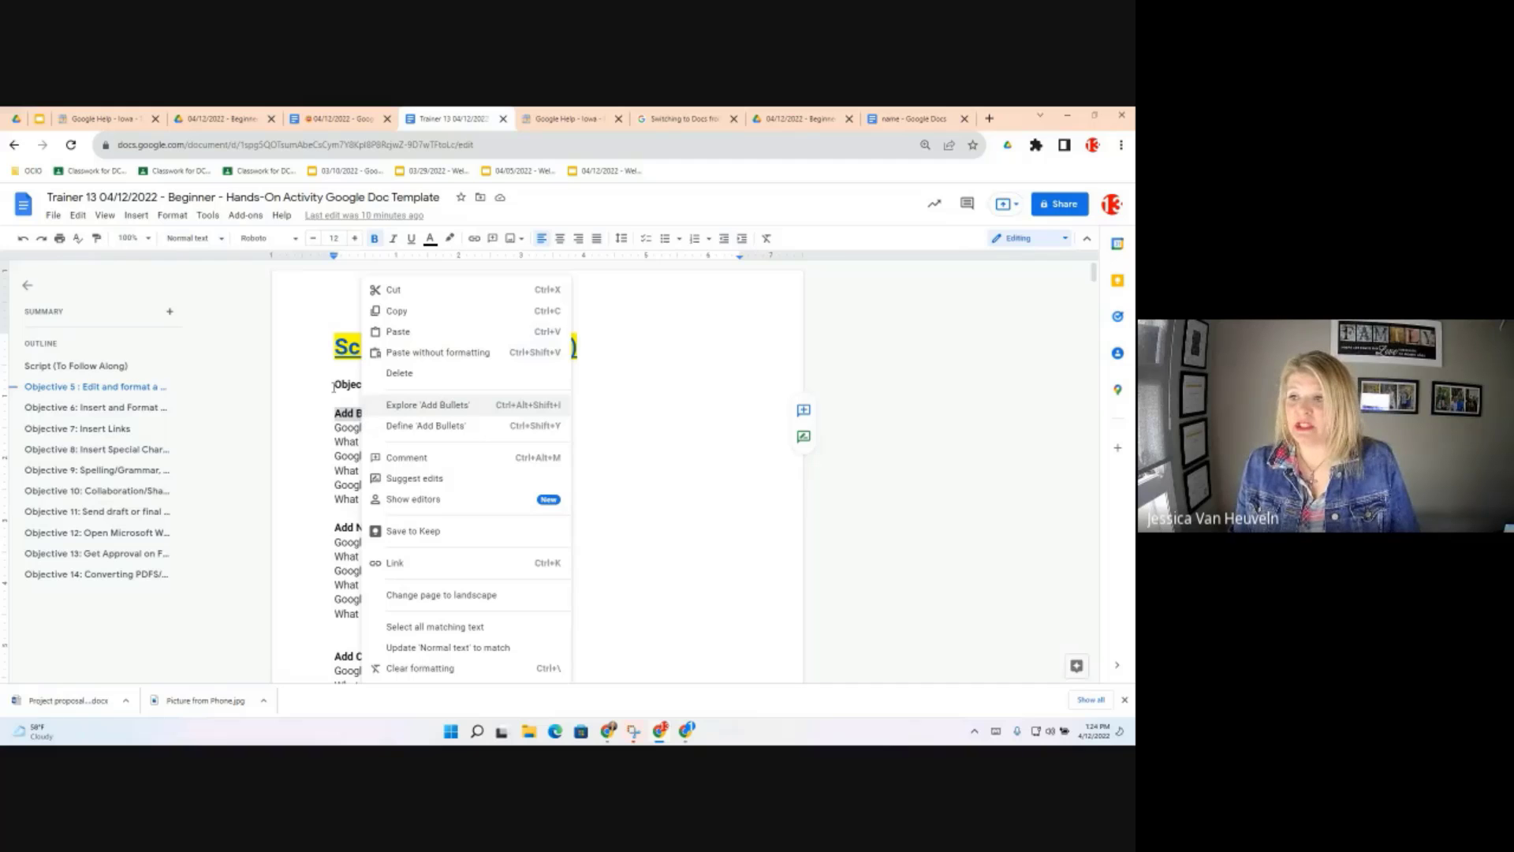
pyautogui.click(321, 312)
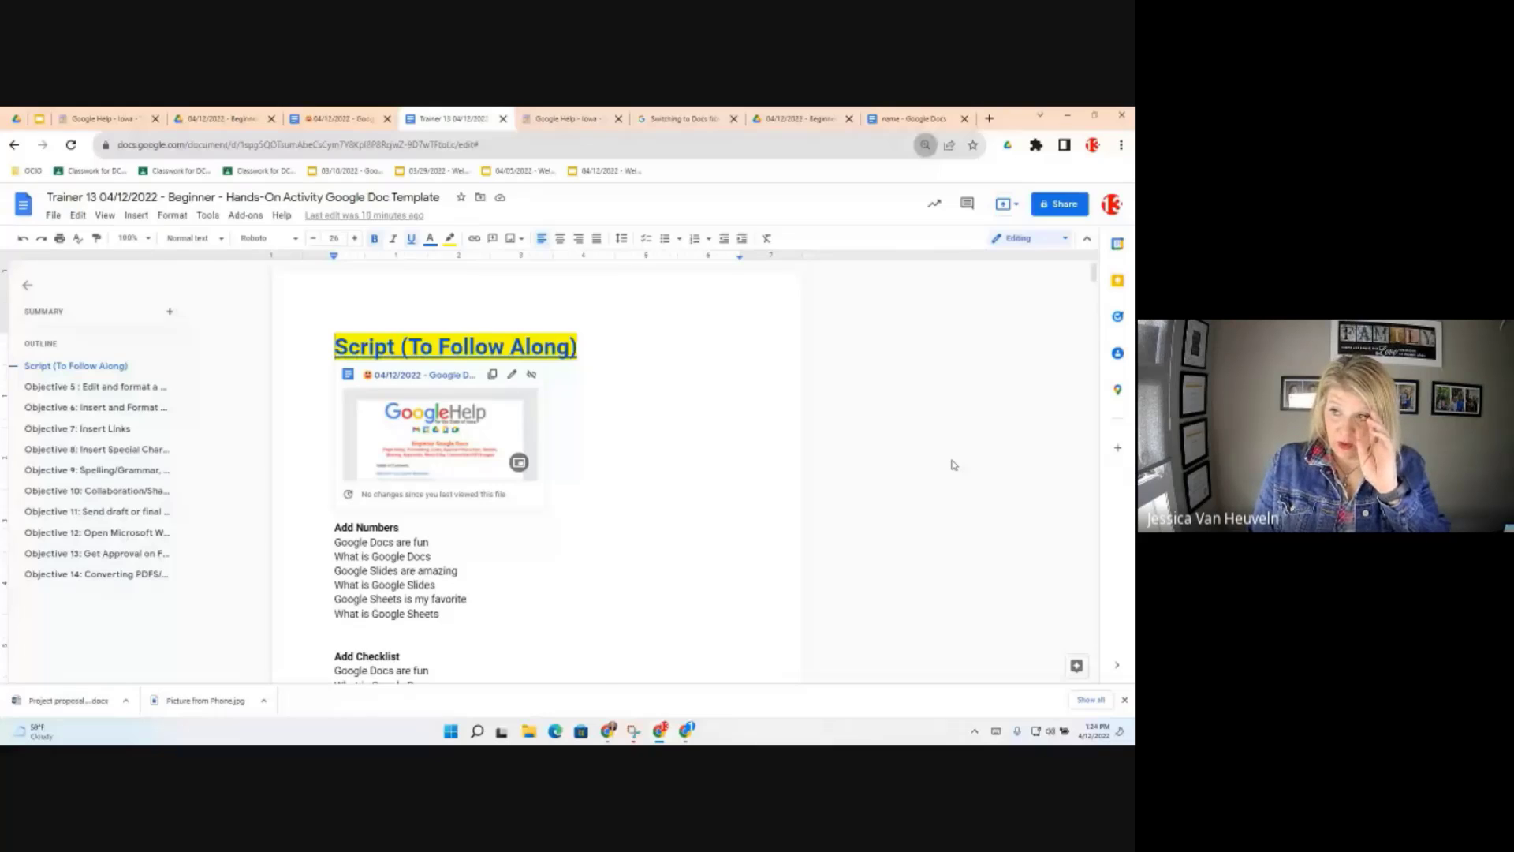
# Zoom in the browser view and scroll the File menu down to Page setup and Print
pyautogui.hotkey('ctrl', '+')
pyautogui.hotkey('ctrl', '+')
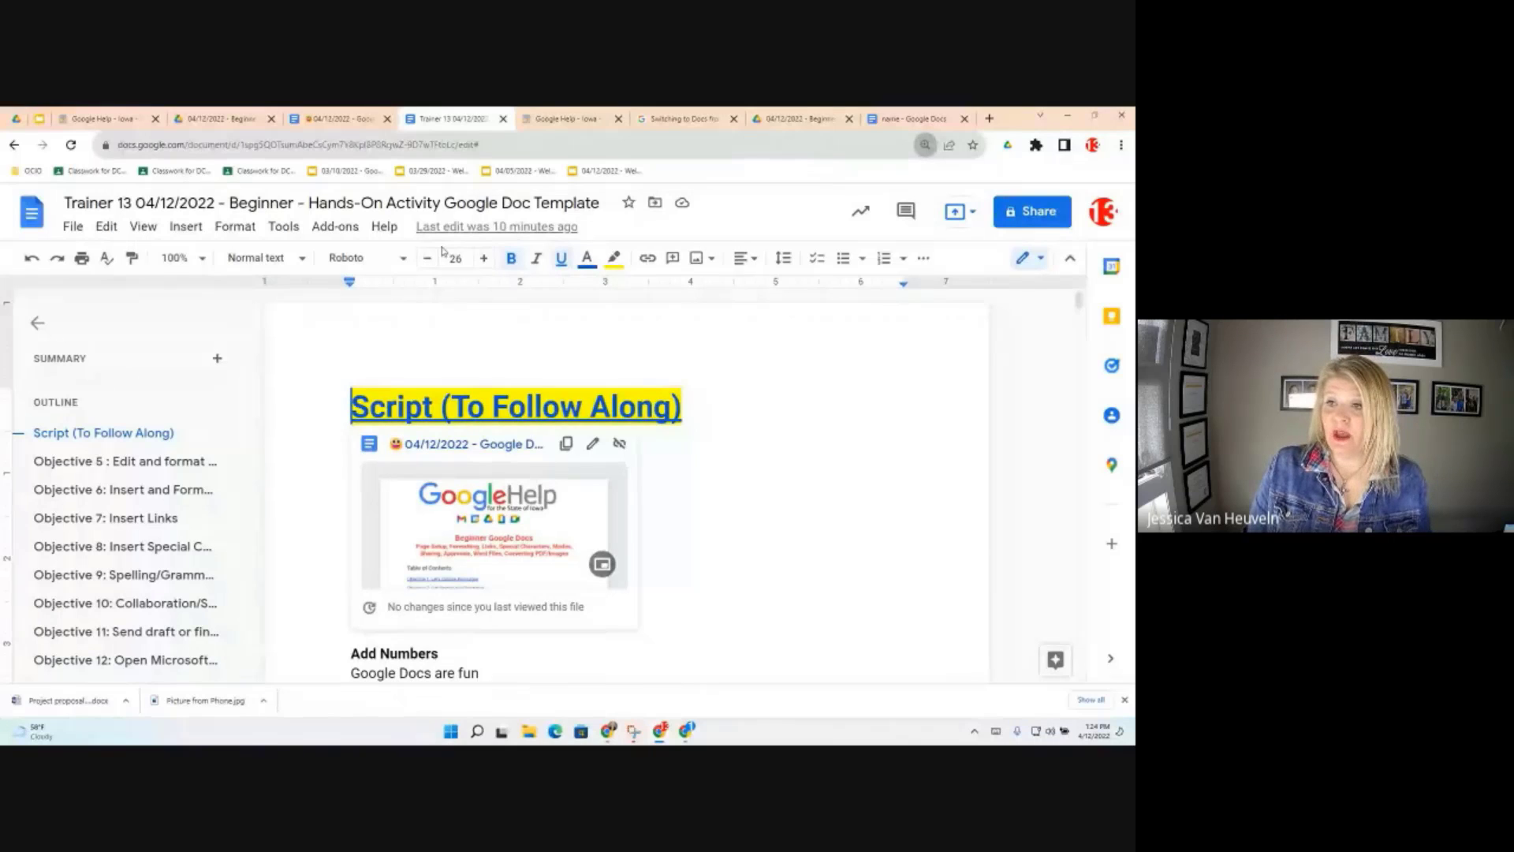
pyautogui.click(73, 227)
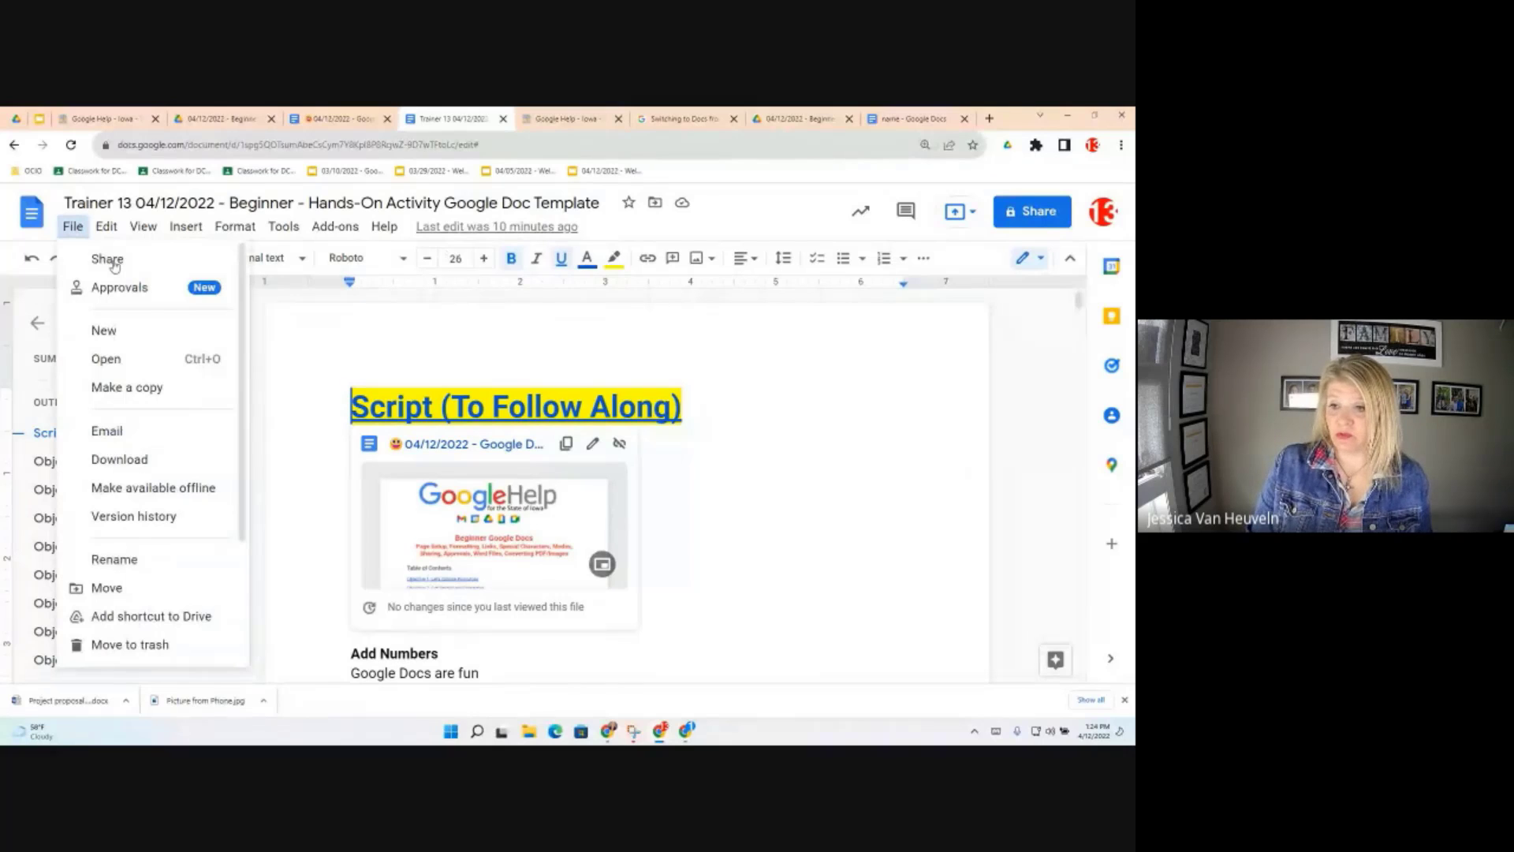
pyautogui.scroll(-2, 158, 552)
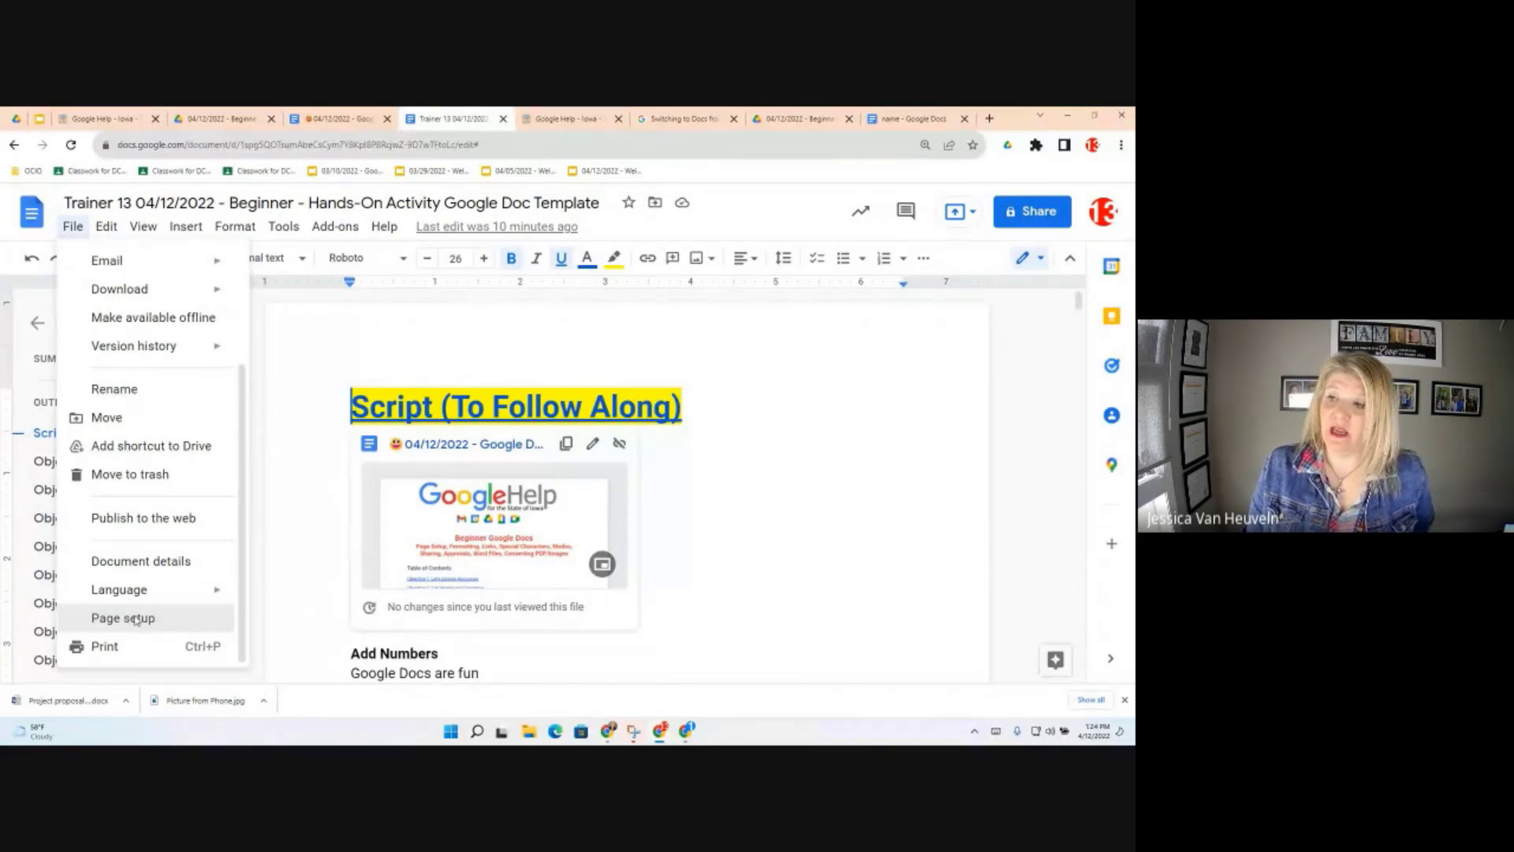
# Open Page setup, keep it applying to the whole document, and show the paper size list
pyautogui.click(123, 618)
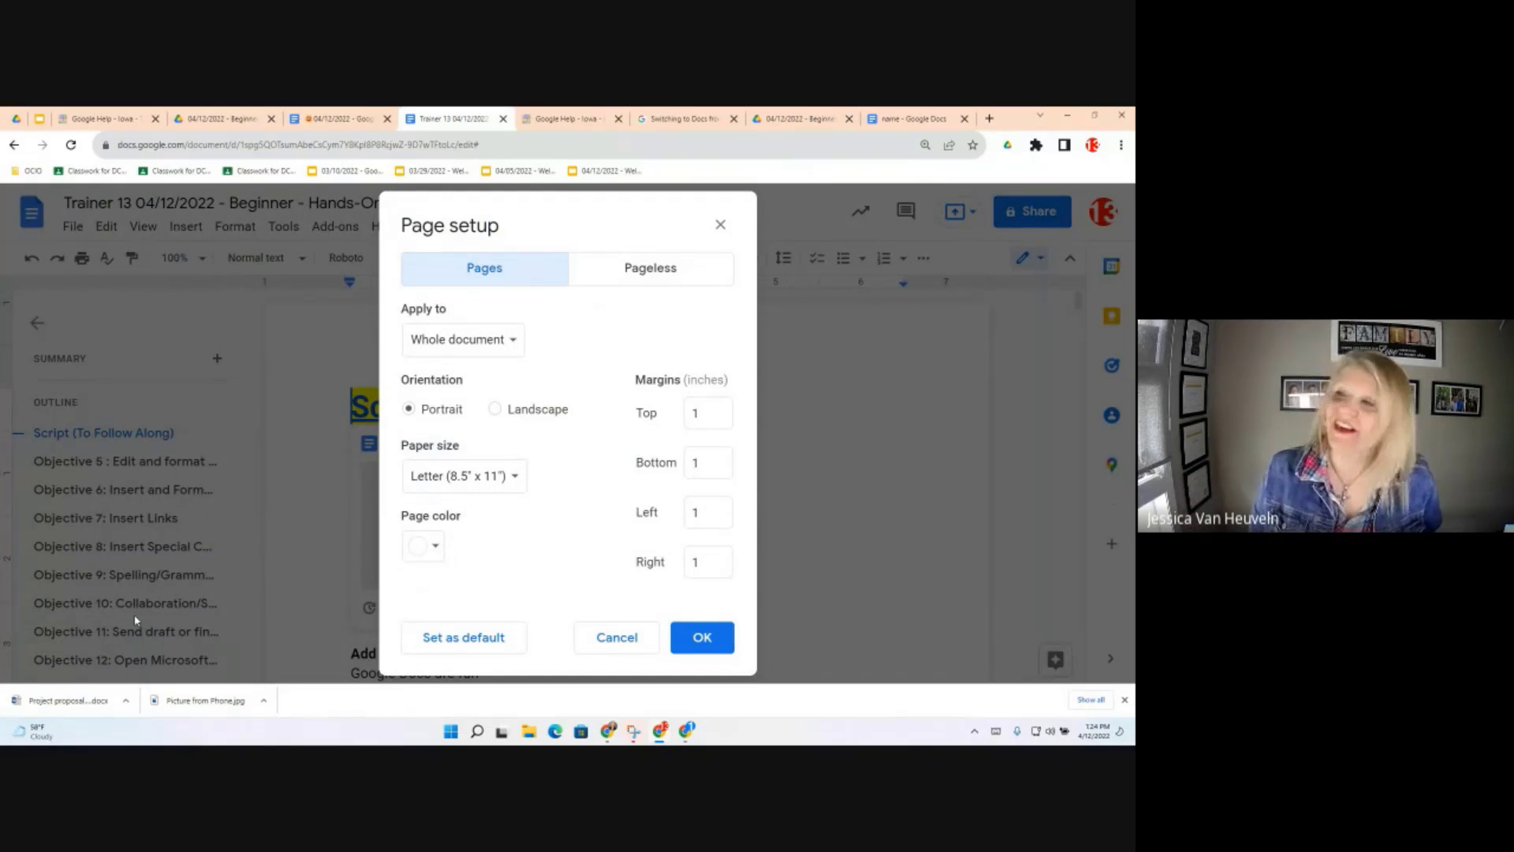
pyautogui.click(517, 342)
pyautogui.click(515, 340)
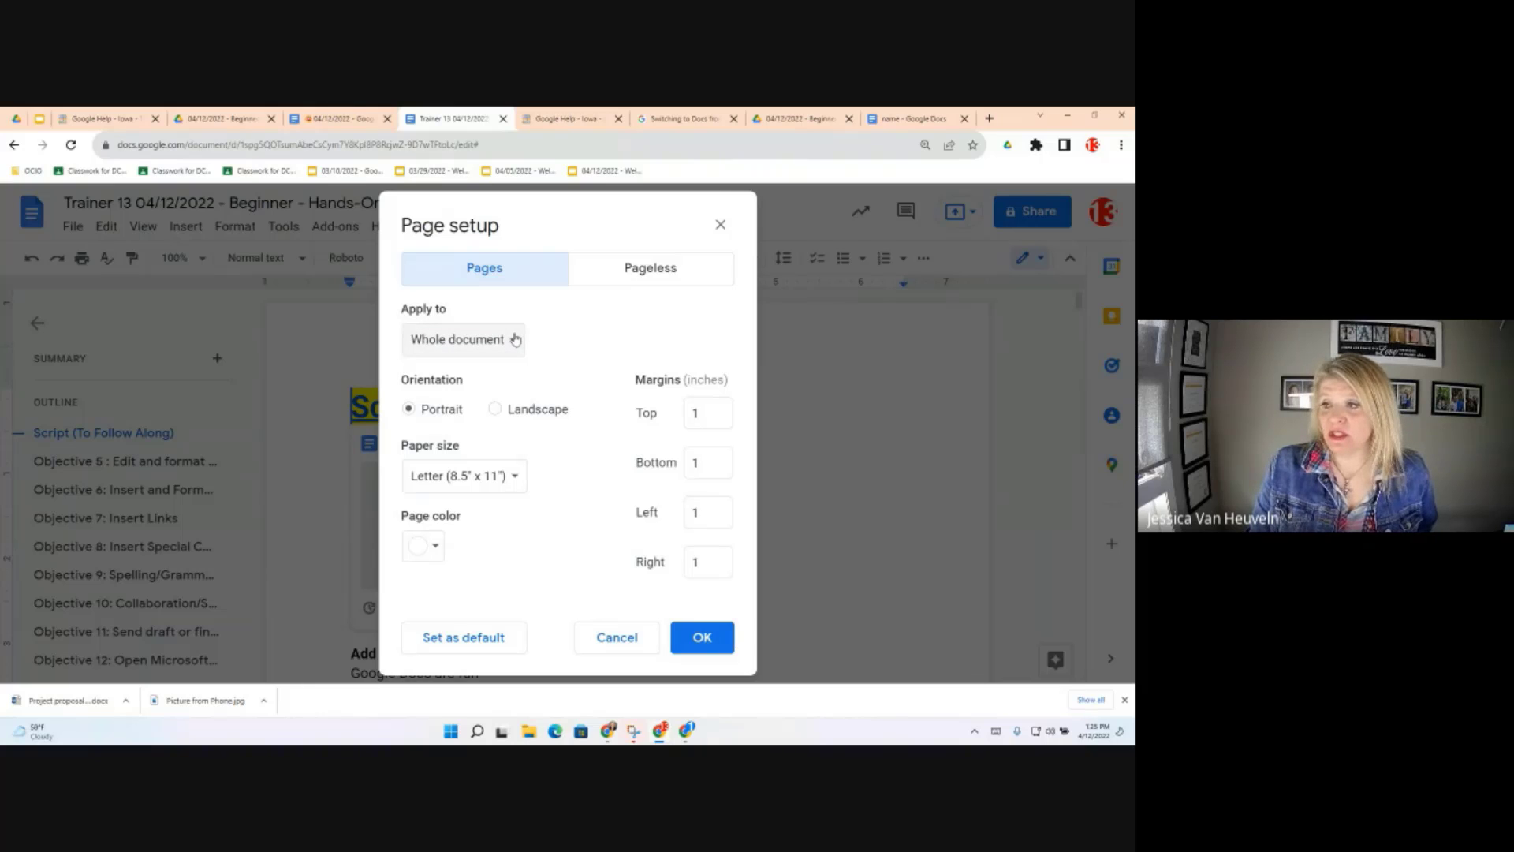
pyautogui.click(515, 339)
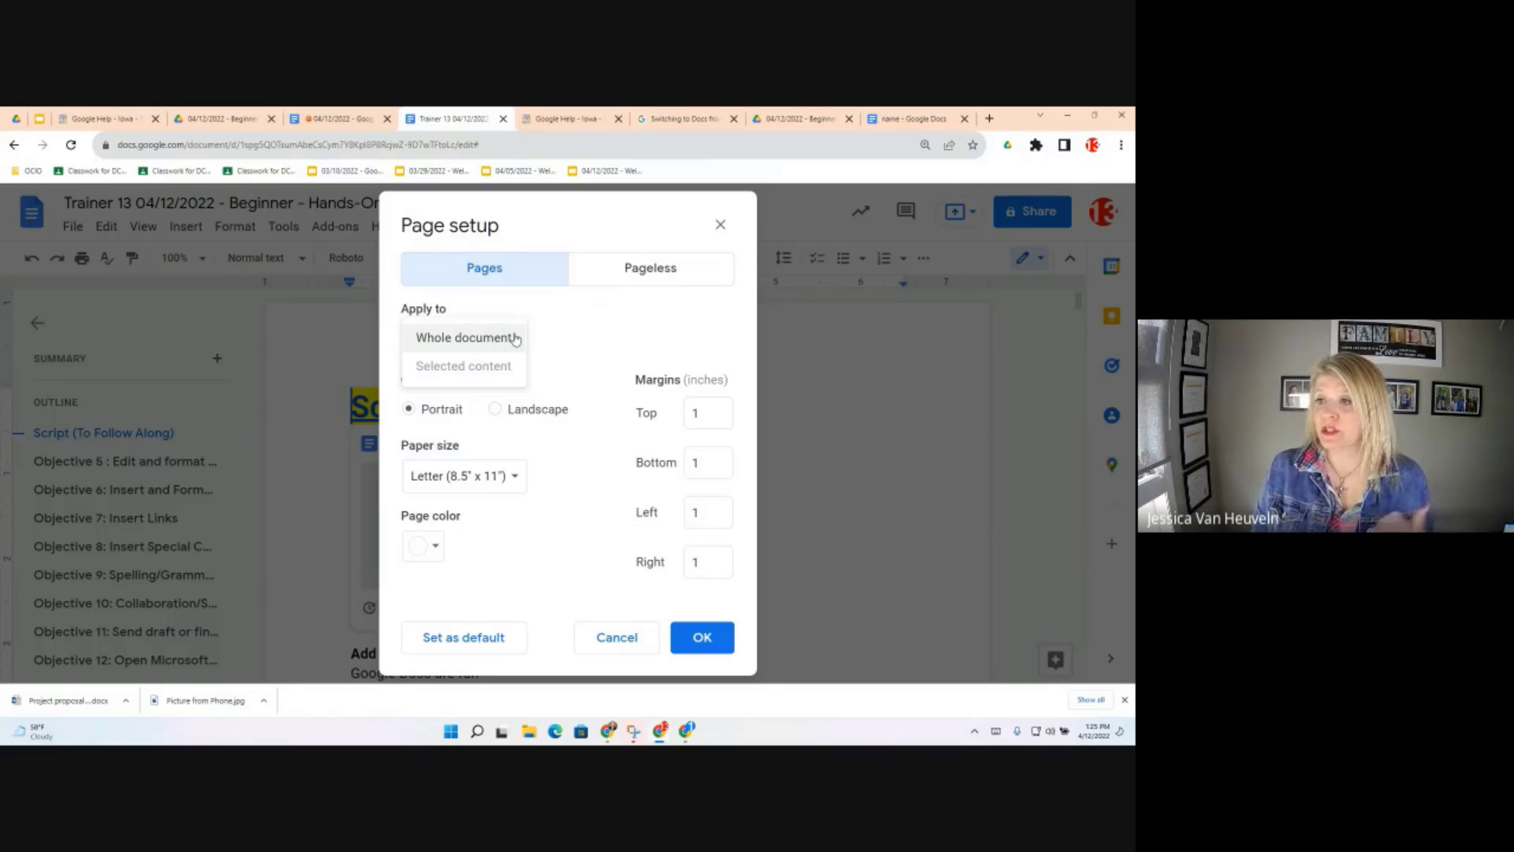
pyautogui.click(481, 424)
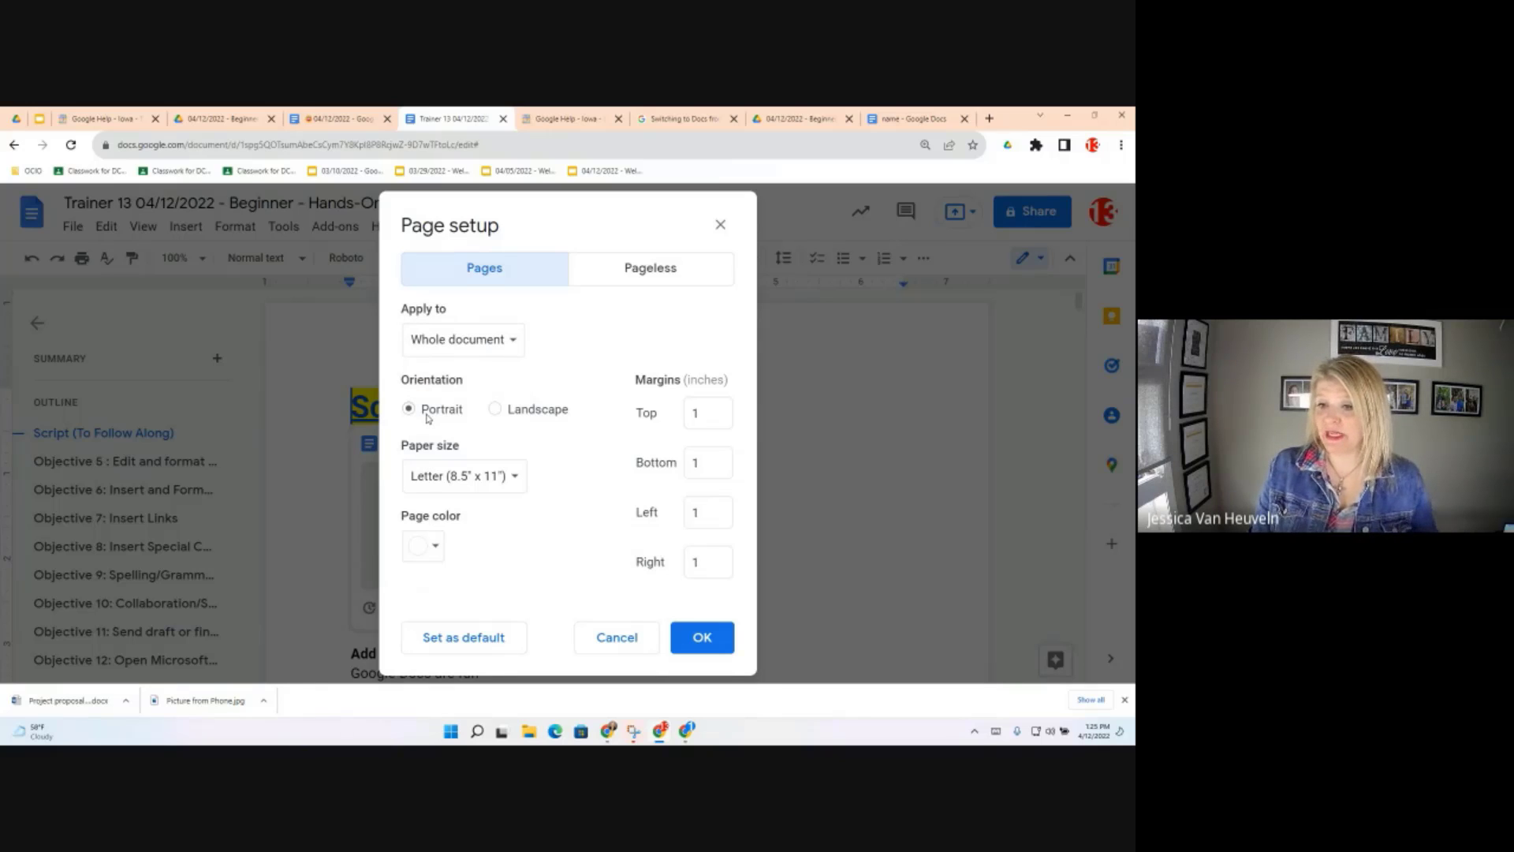
pyautogui.click(514, 478)
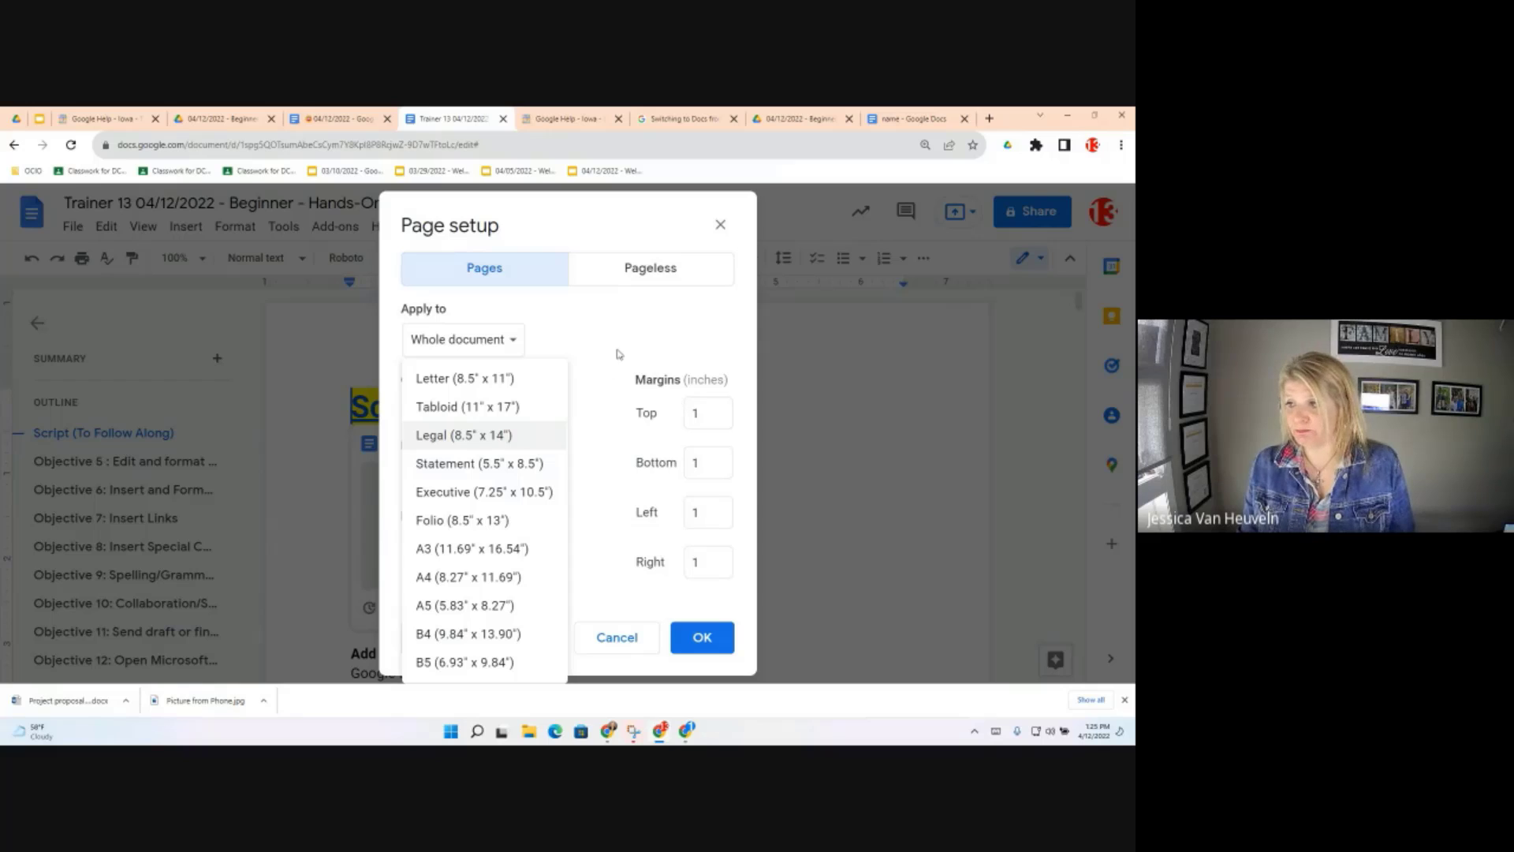
# Keep Letter paper and the page colour unchanged, then view the Pageless format settings
pyautogui.click(587, 545)
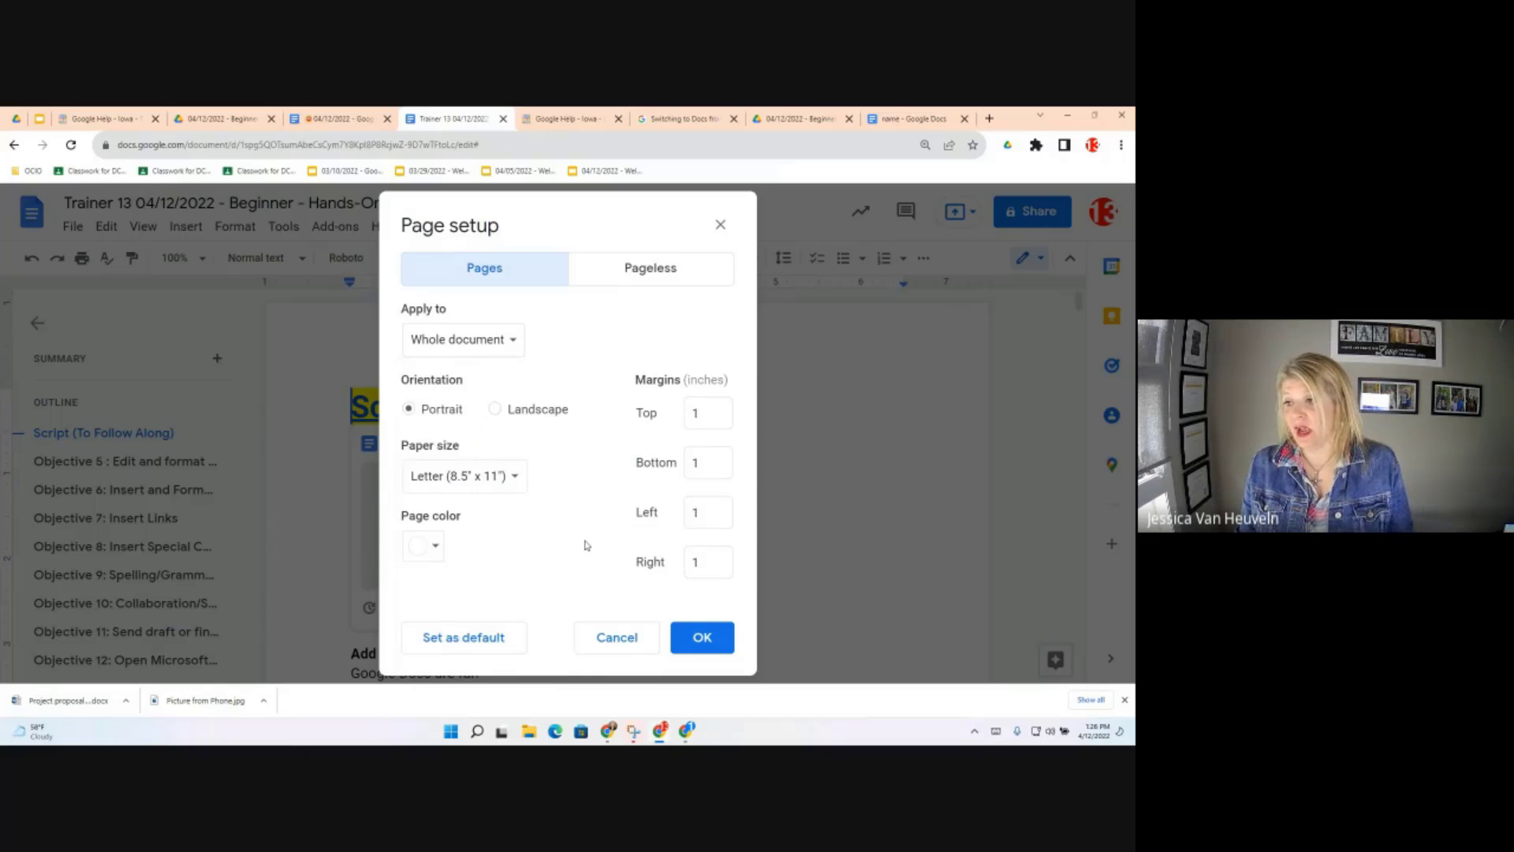
pyautogui.click(434, 549)
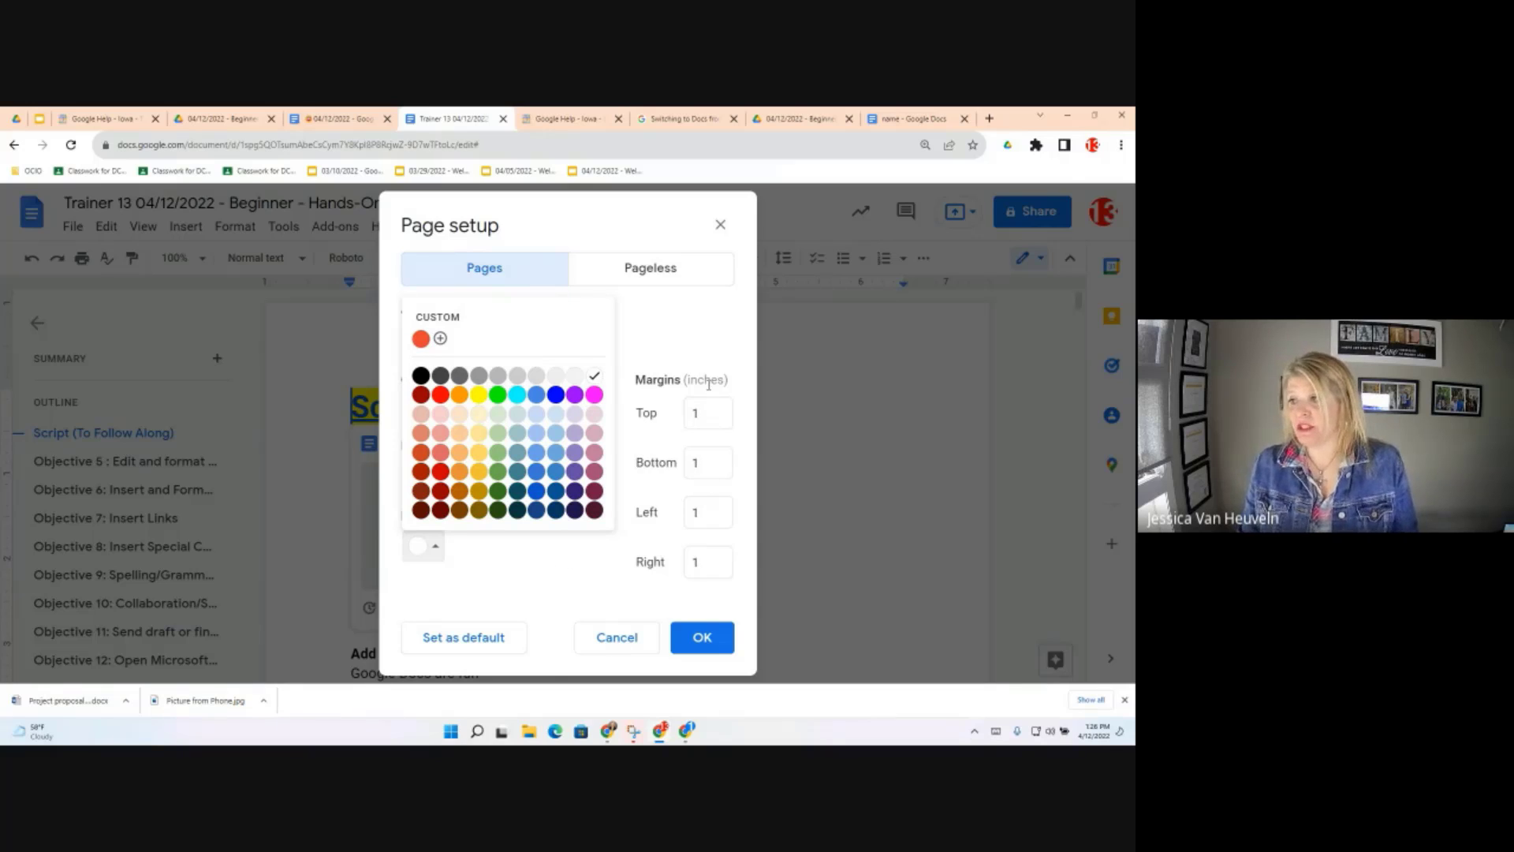
pyautogui.click(698, 420)
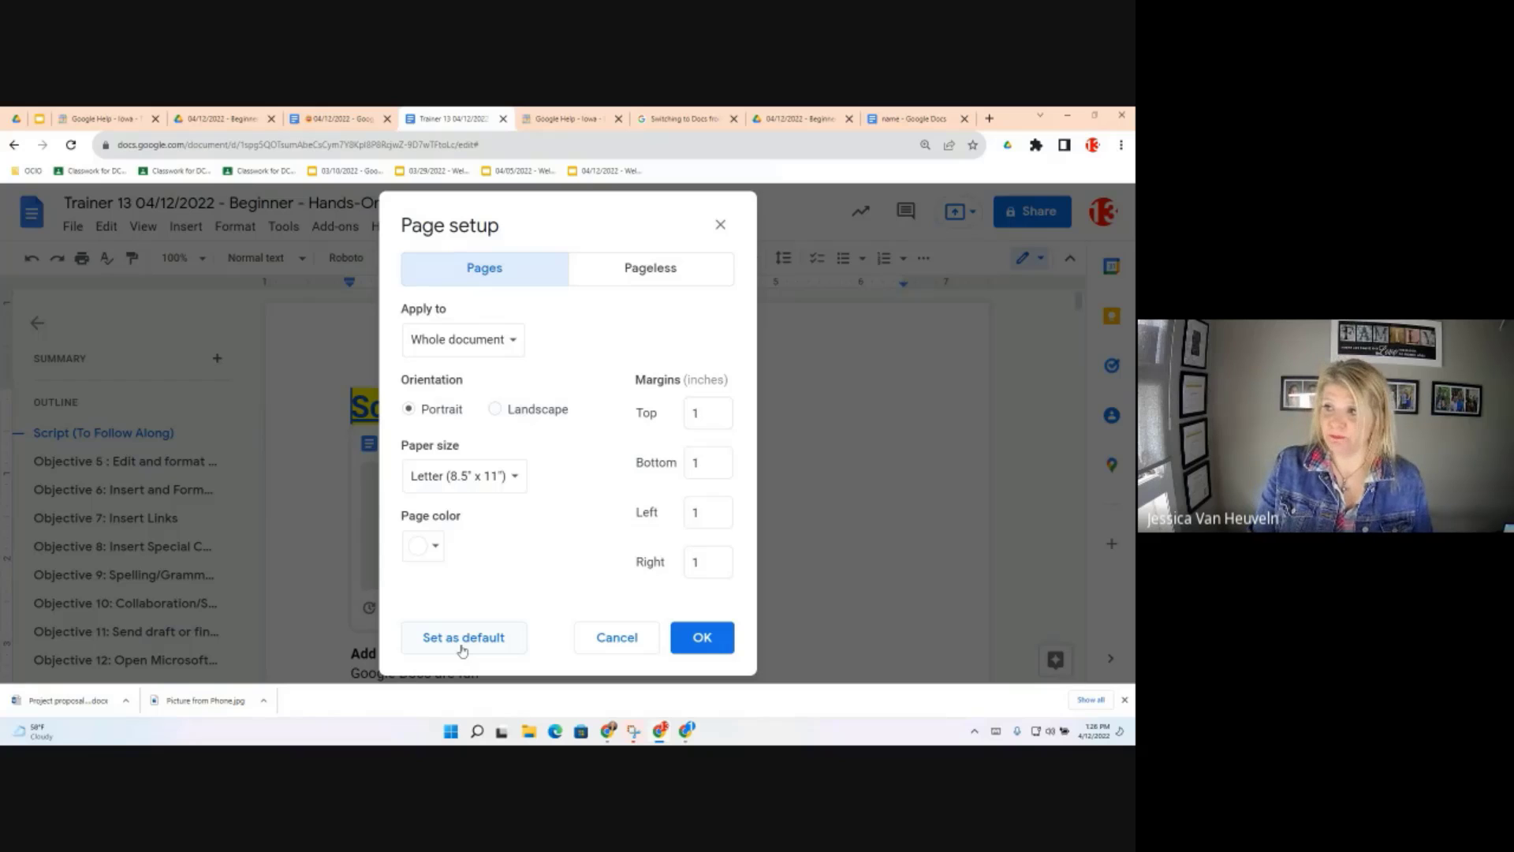
pyautogui.click(636, 272)
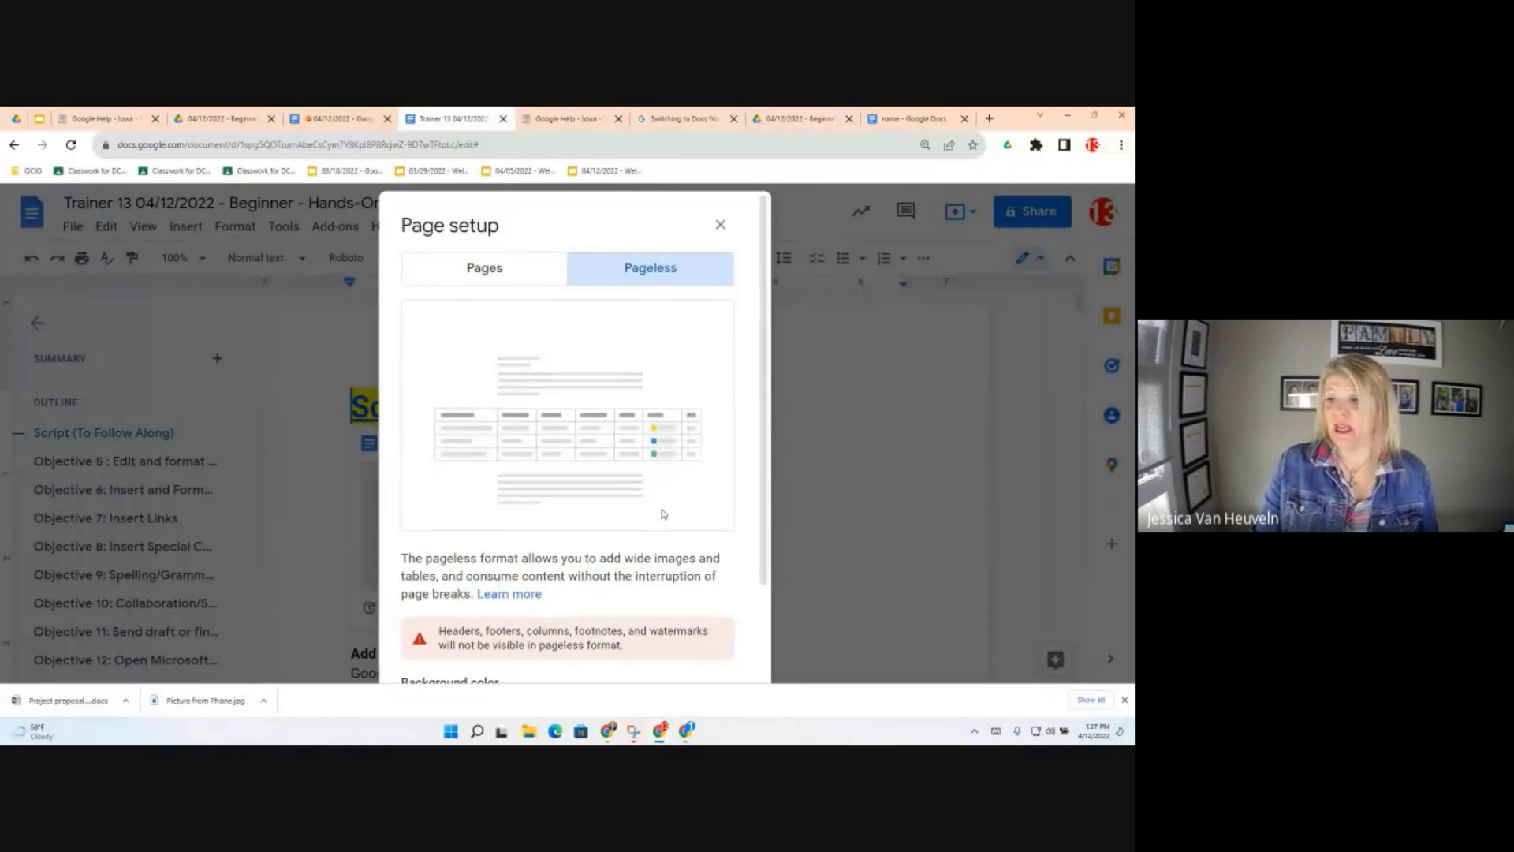
# Scroll through Page setup and cancel it without applying any changes
pyautogui.scroll(-3, 636, 528)
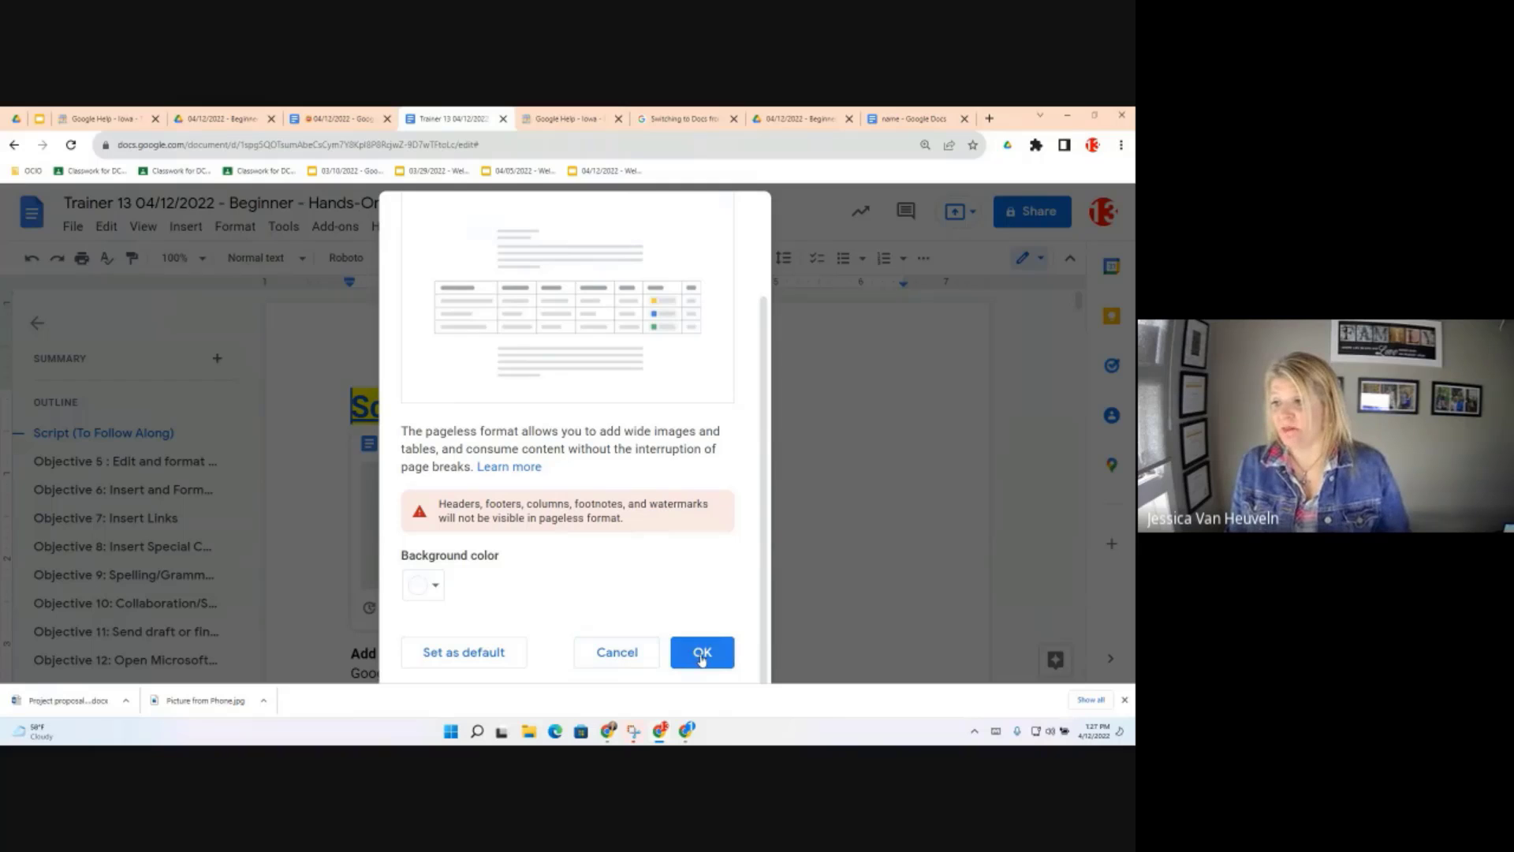
pyautogui.click(598, 653)
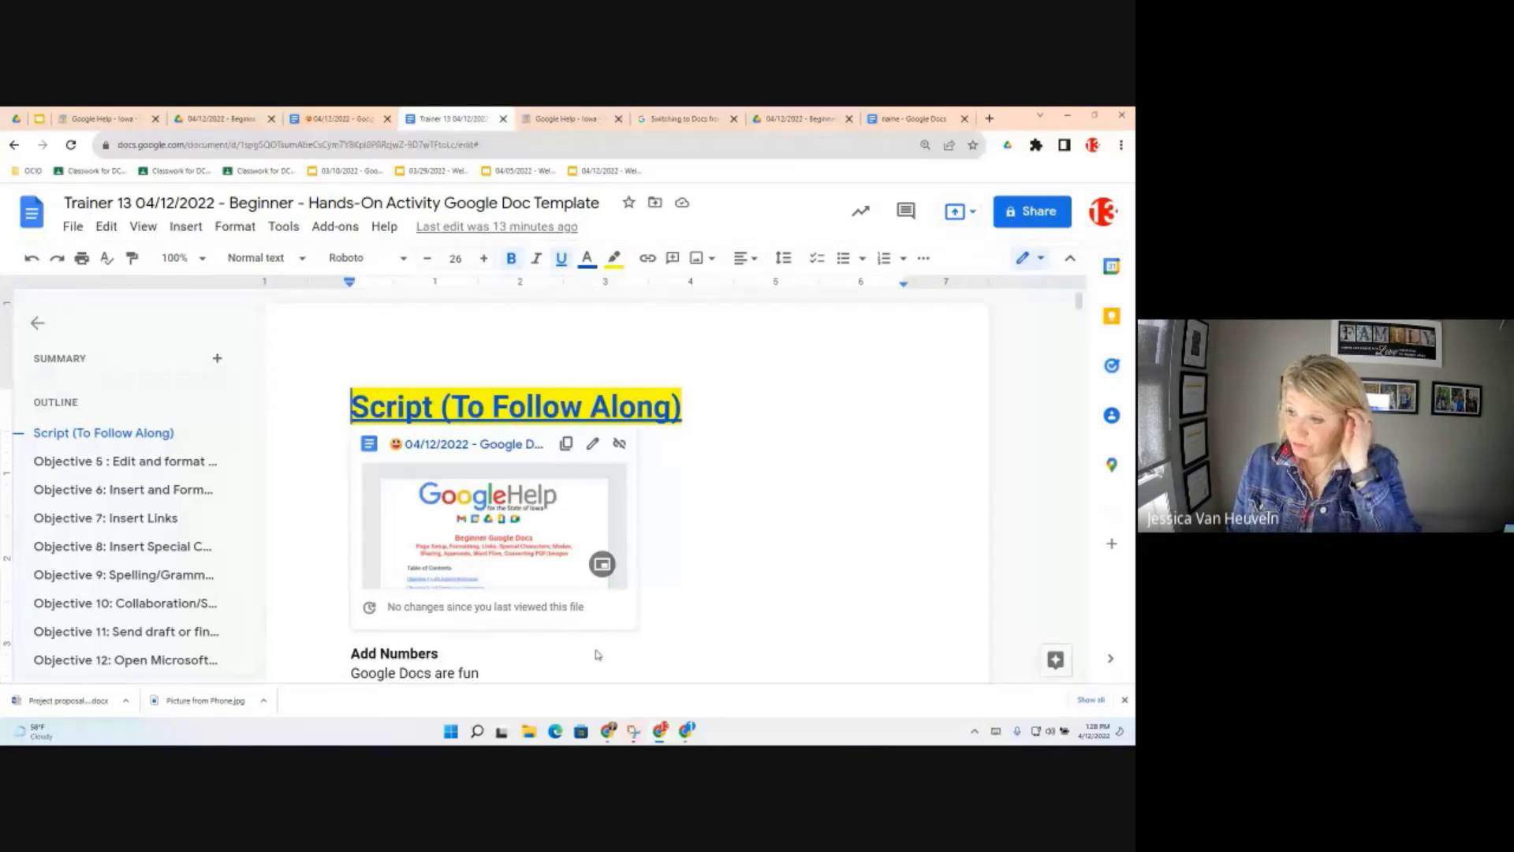
# Close the link preview and select the six practice lines under Add Bullets
pyautogui.click(742, 503)
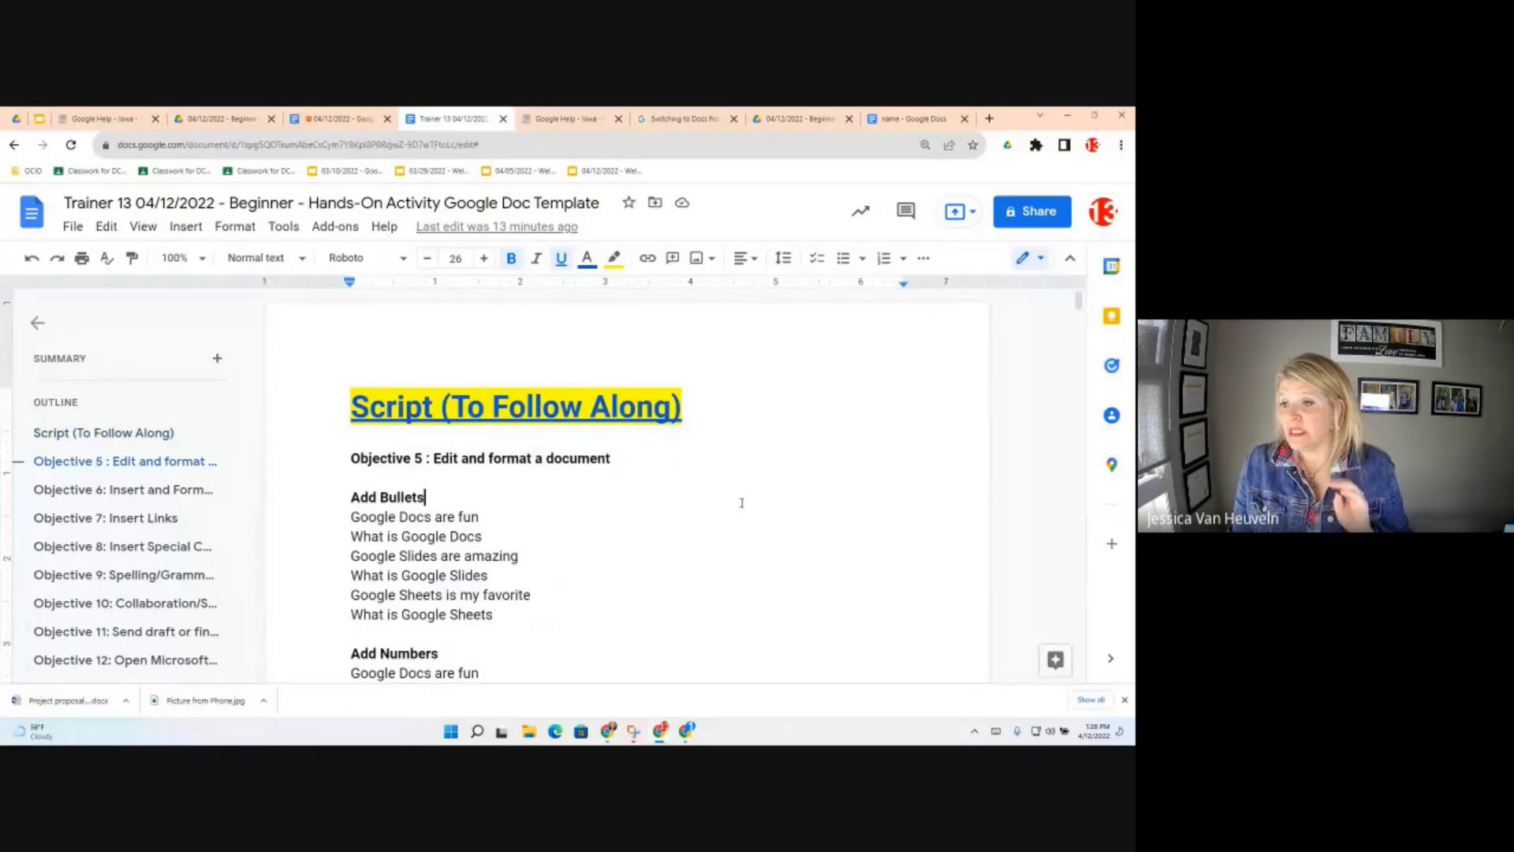
pyautogui.scroll(-2, 489, 520)
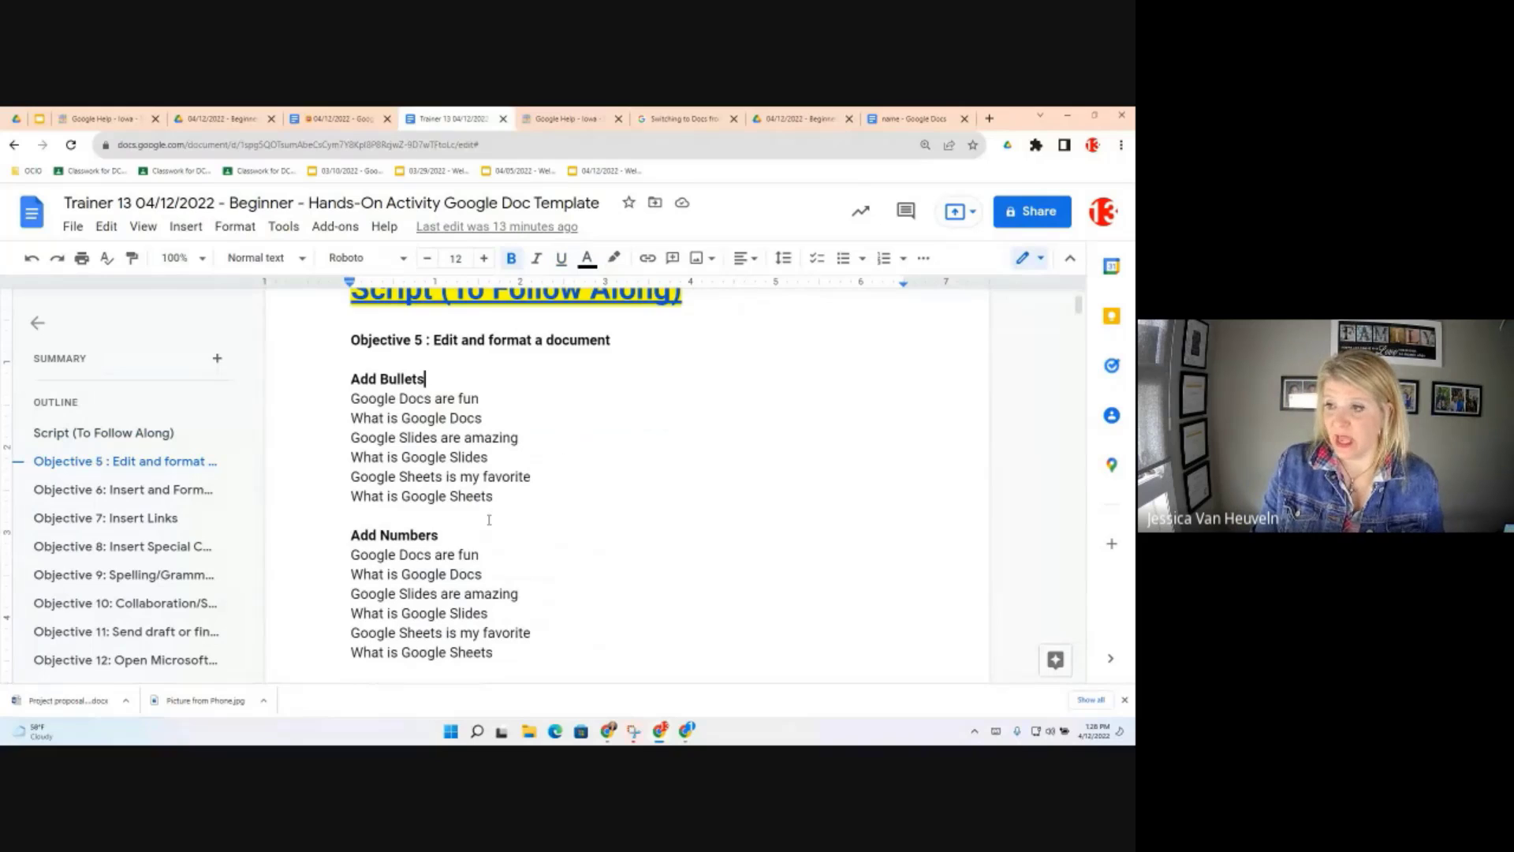
pyautogui.scroll(-2, 489, 520)
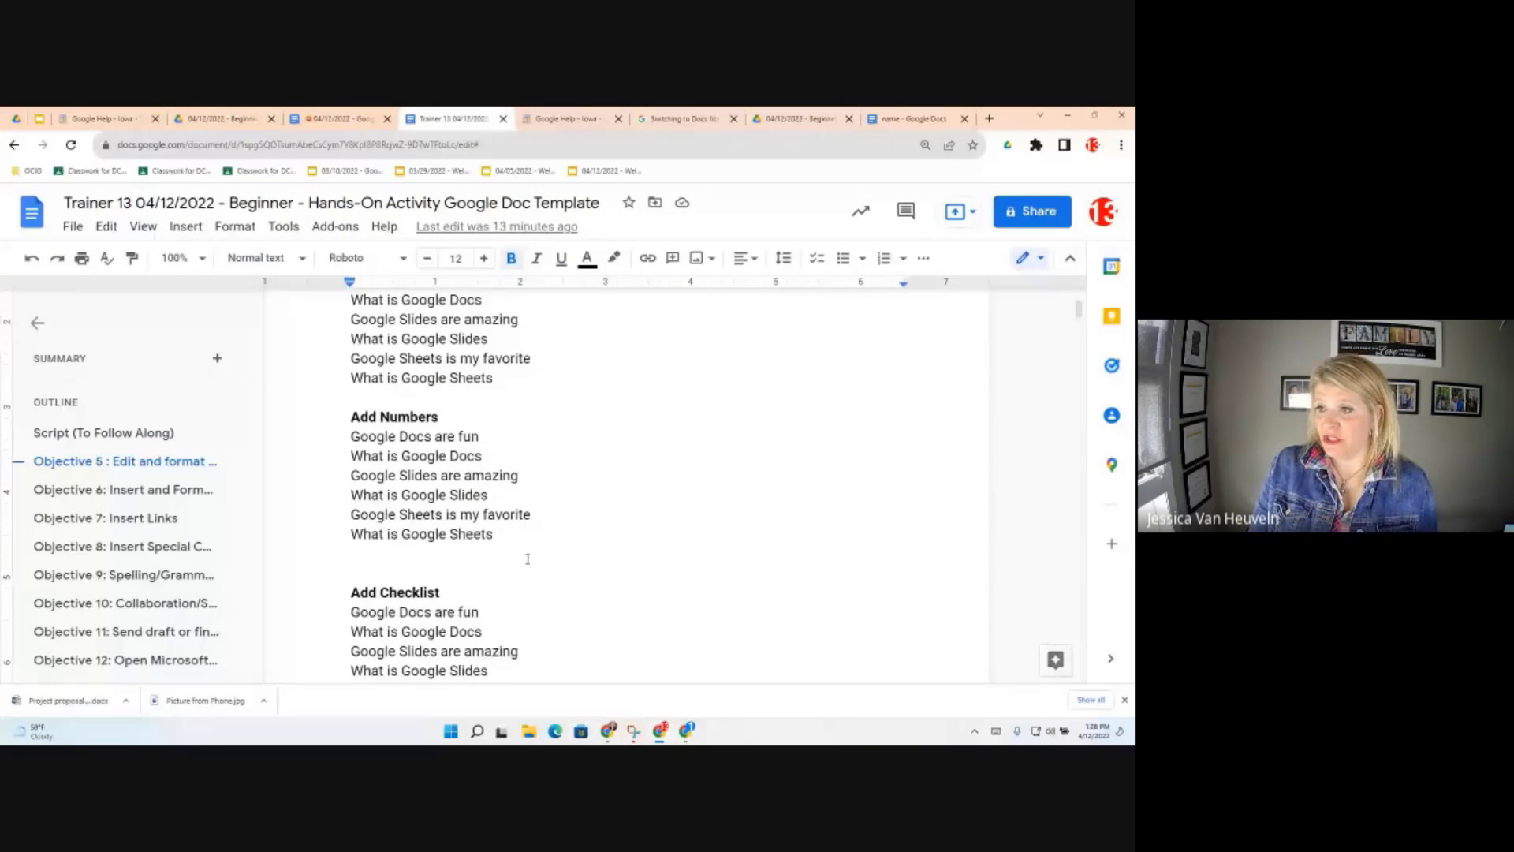
pyautogui.scroll(3, 527, 559)
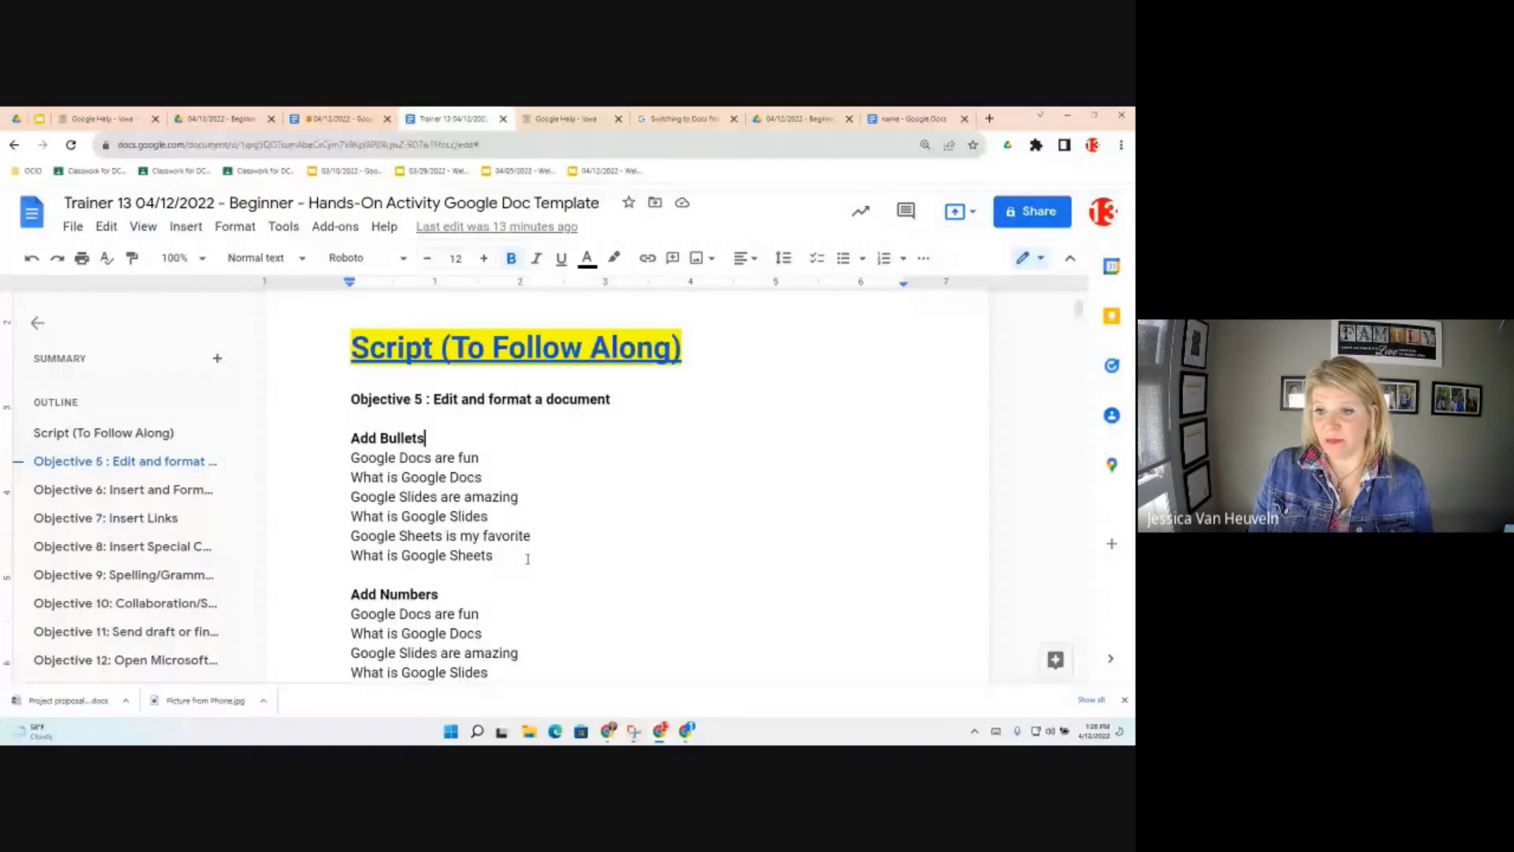
pyautogui.scroll(1, 528, 559)
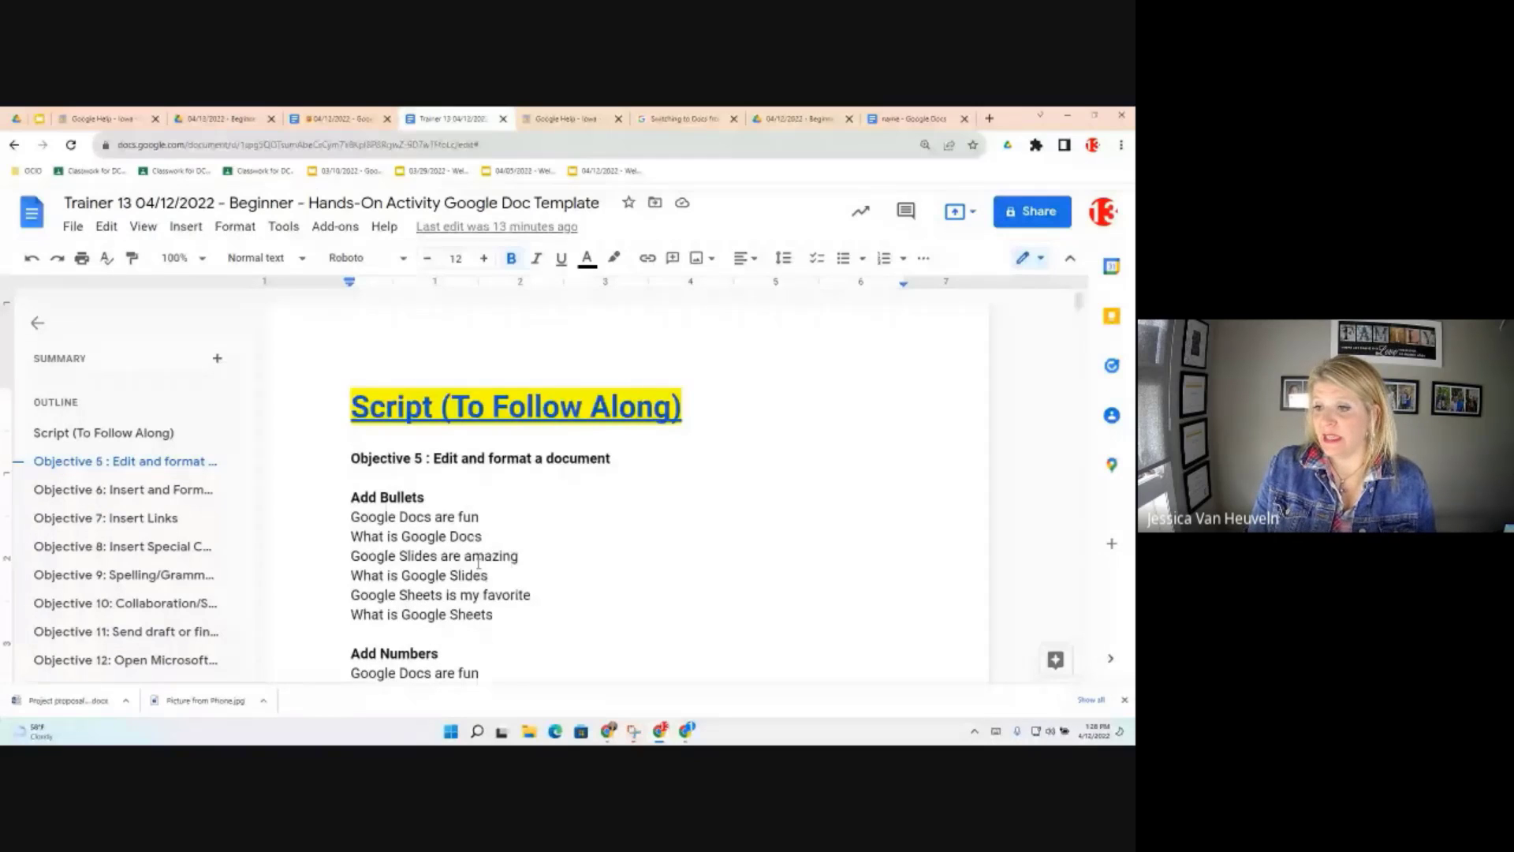
pyautogui.scroll(-1, 478, 563)
pyautogui.scroll(-1, 478, 563)
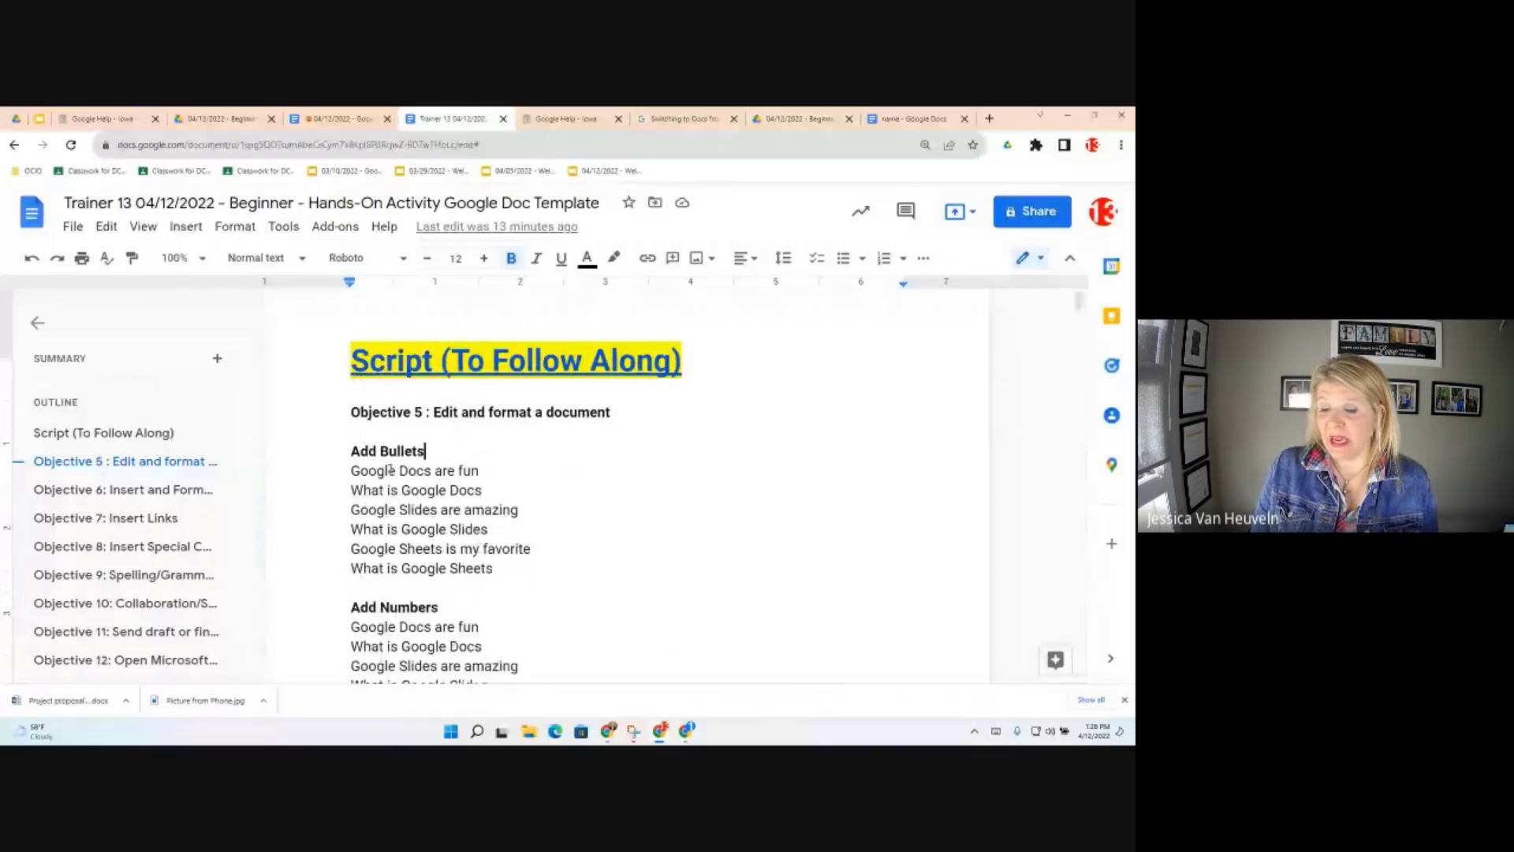
pyautogui.scroll(-1, 455, 492)
pyautogui.moveTo(494, 555); pyautogui.dragTo(347, 460)
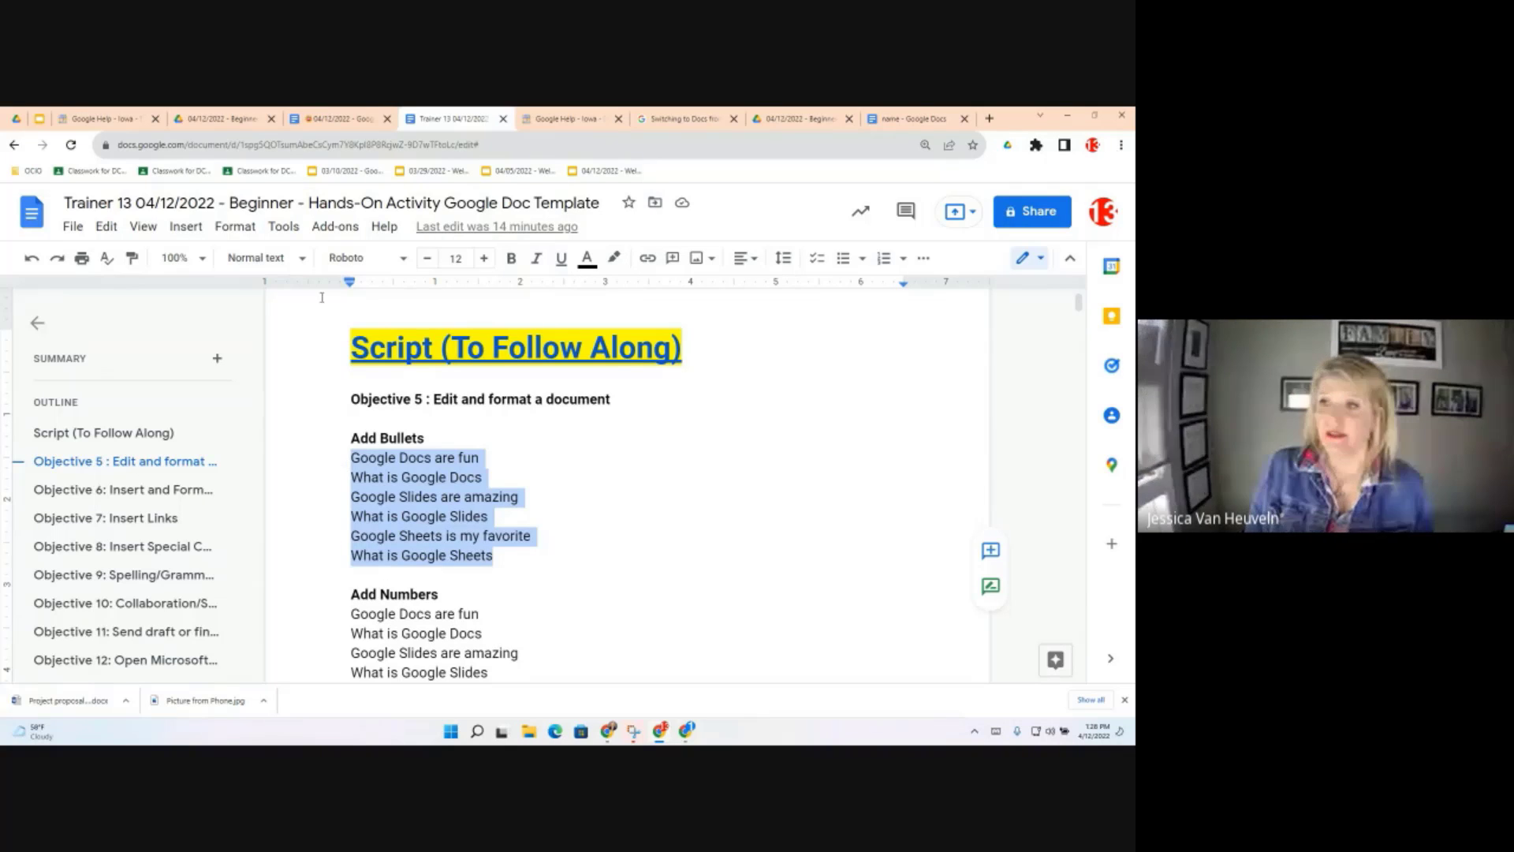
pyautogui.click(235, 227)
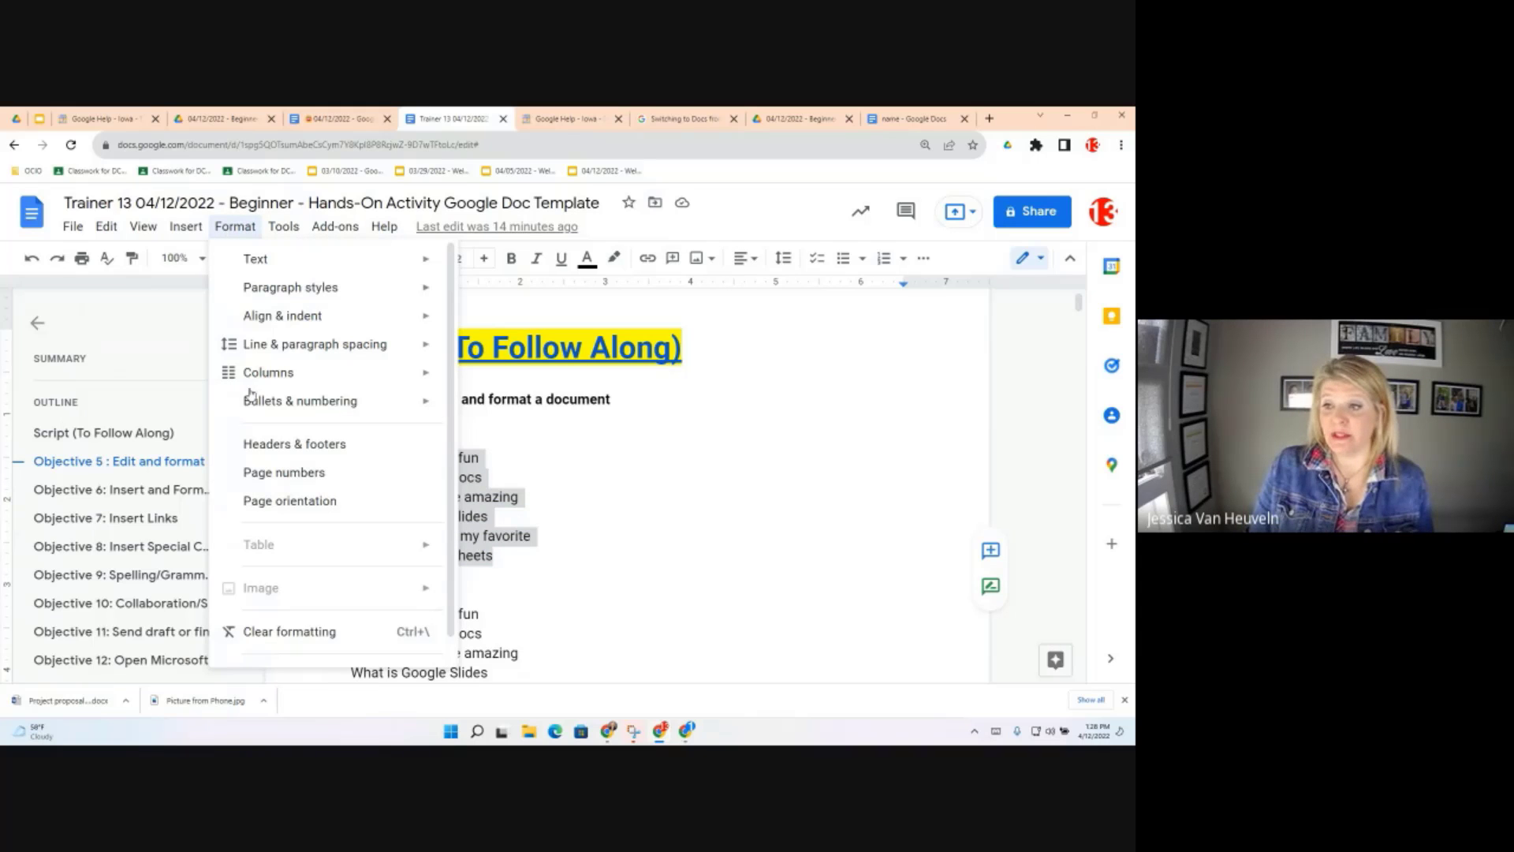
pyautogui.moveTo(278, 408)
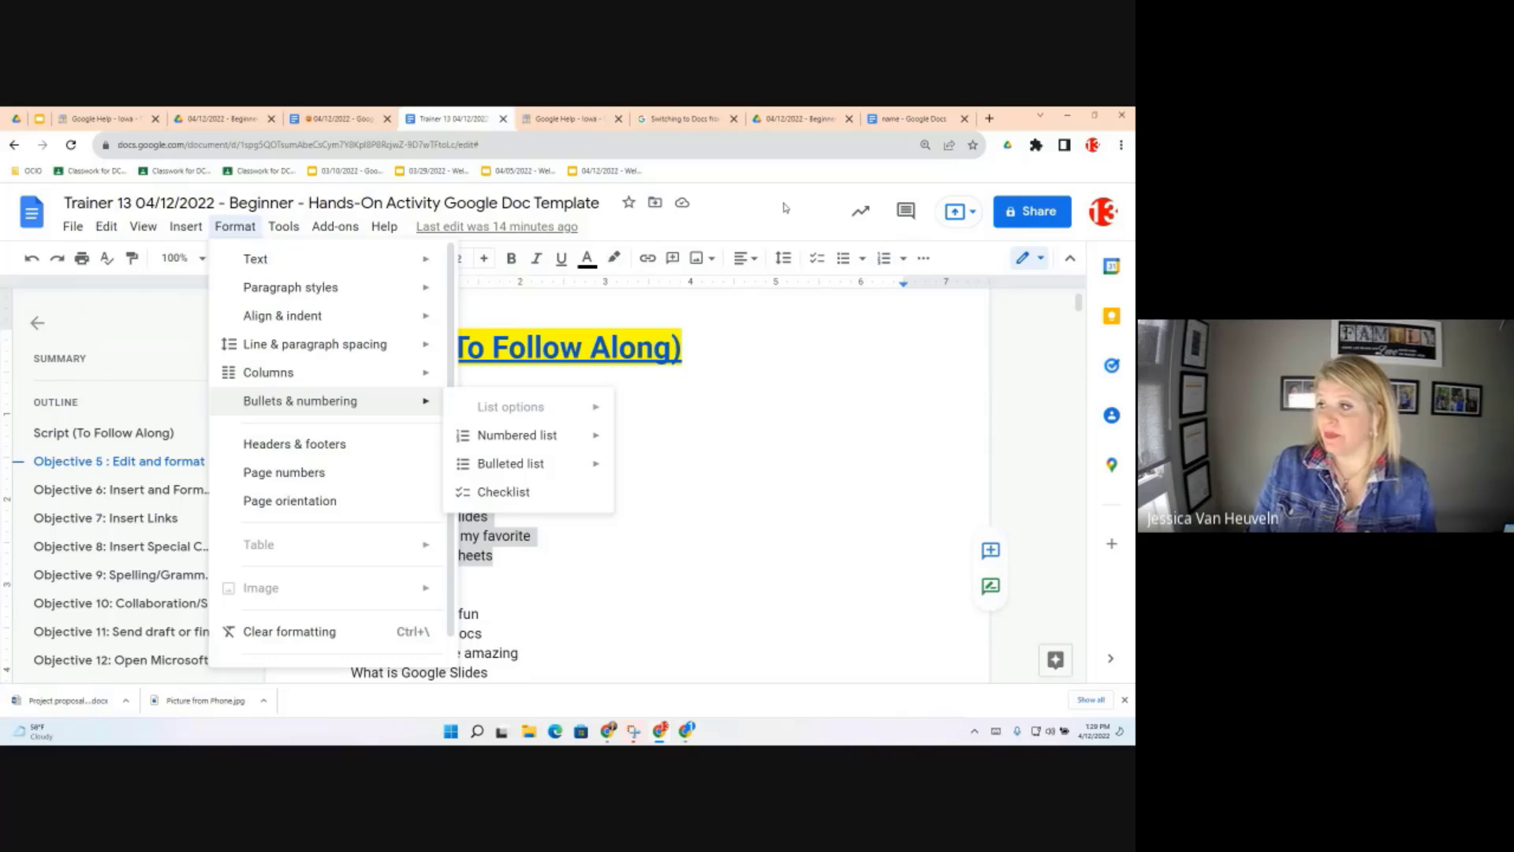
pyautogui.click(812, 267)
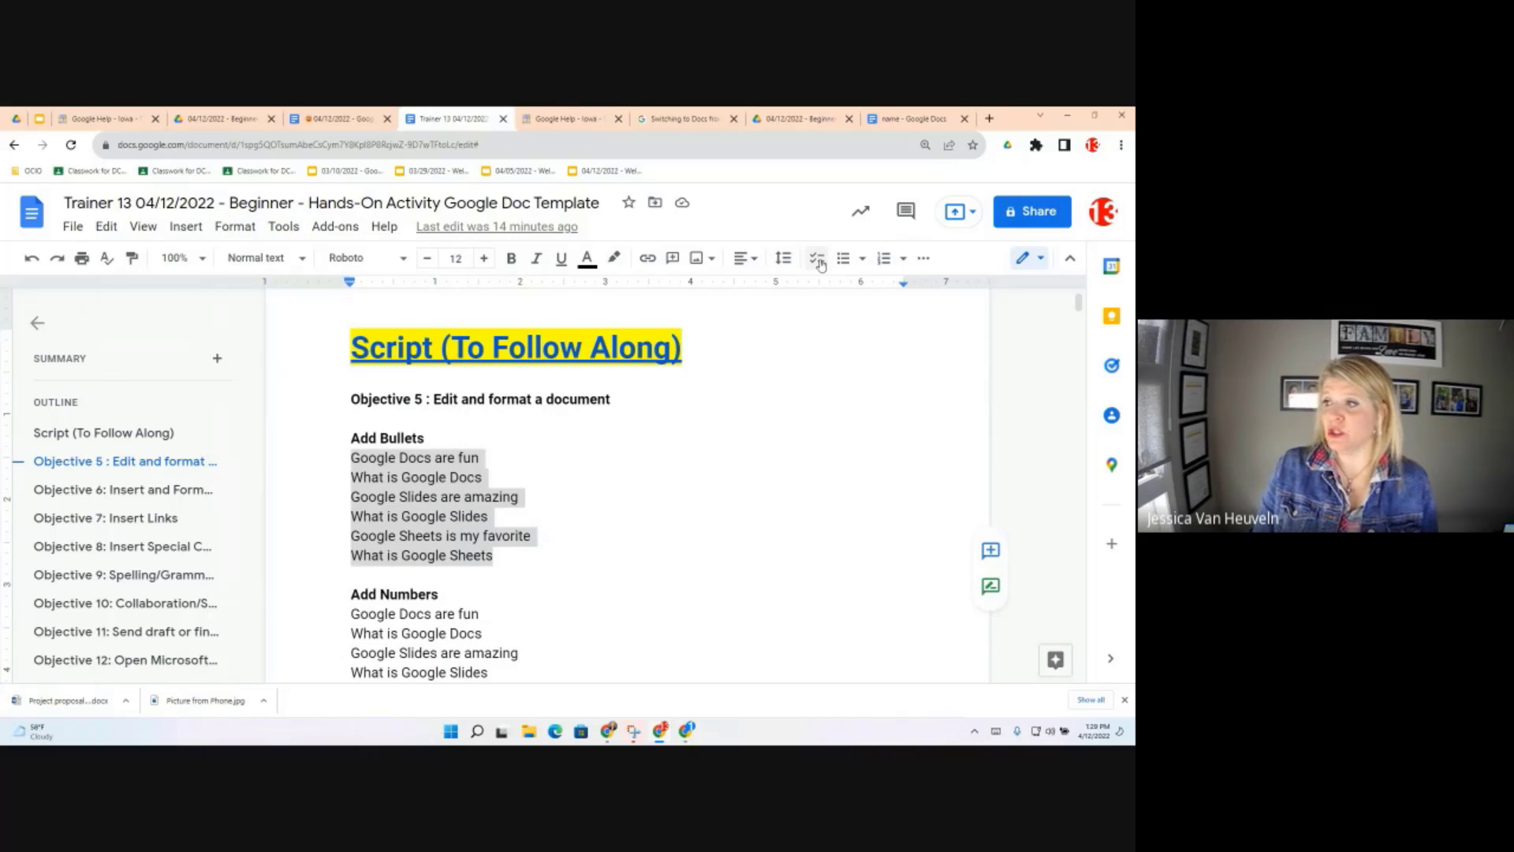
# Apply the filled round bullet preset to the six selected lines, then deselect the list
pyautogui.click(864, 261)
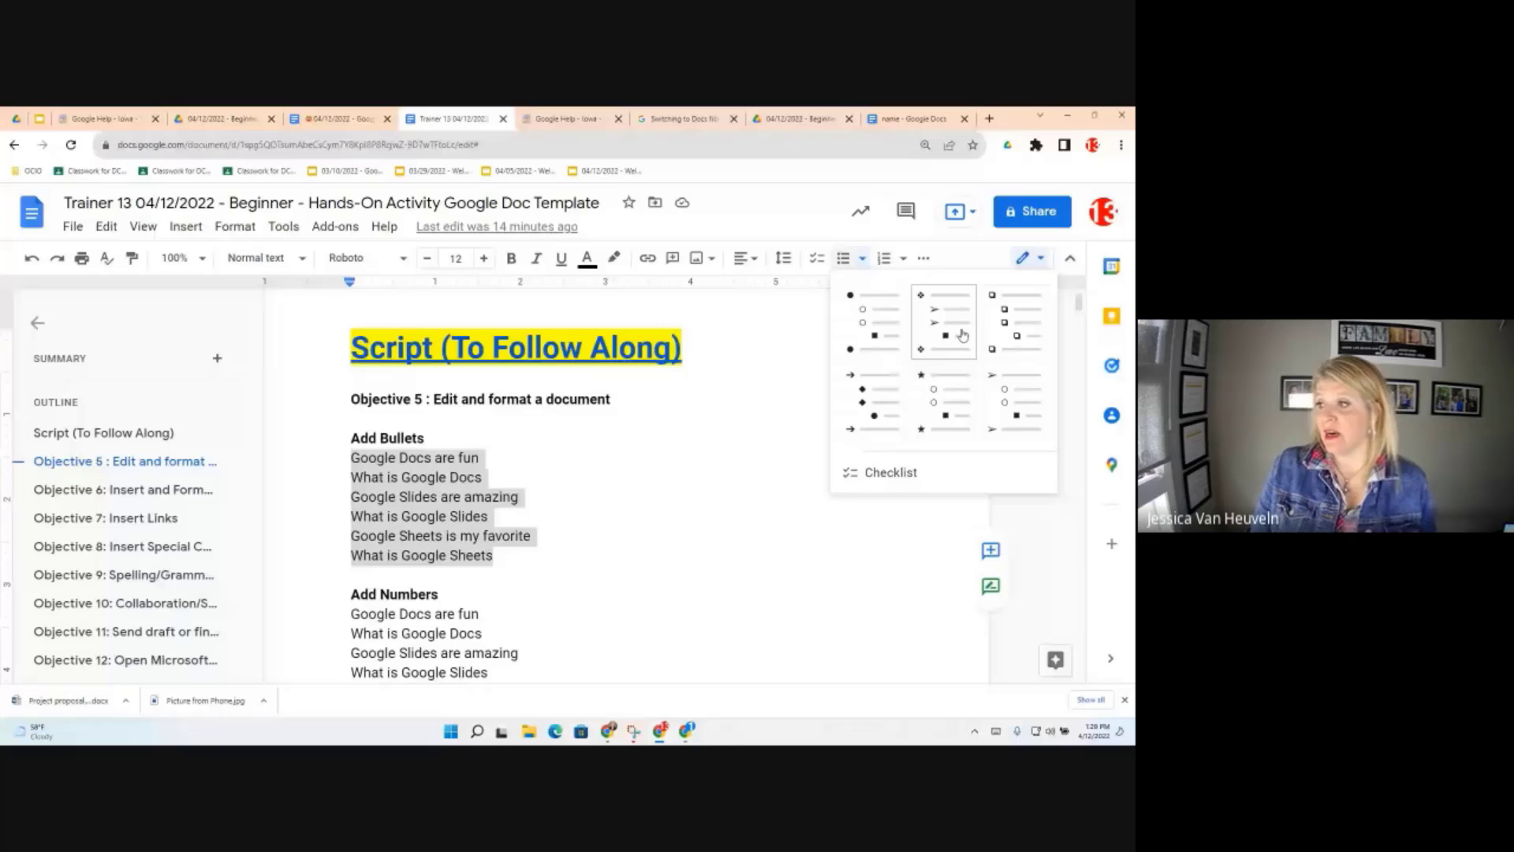
pyautogui.click(871, 330)
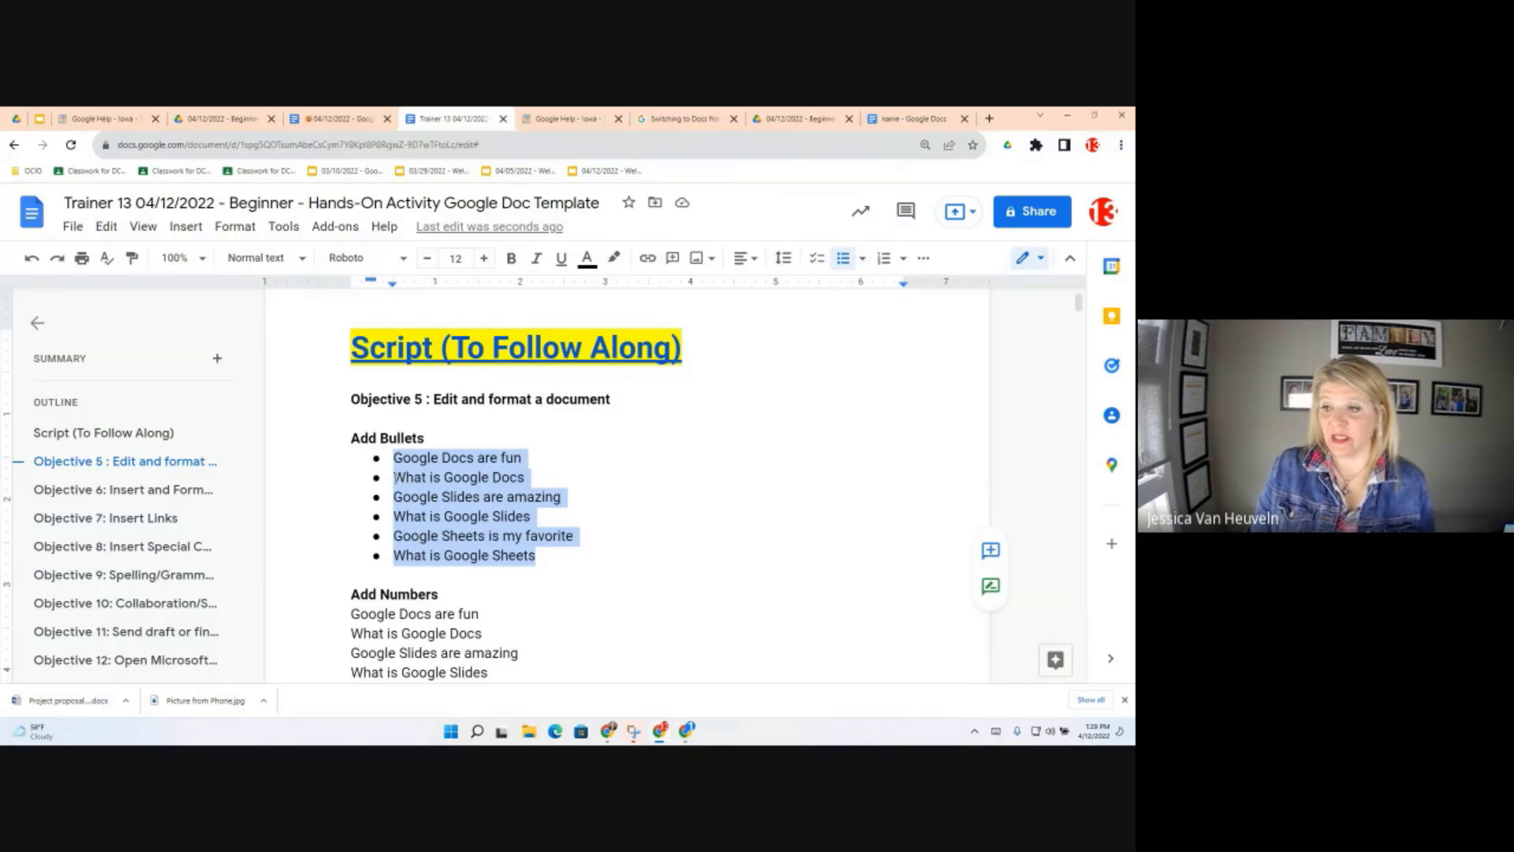
pyautogui.click(396, 477)
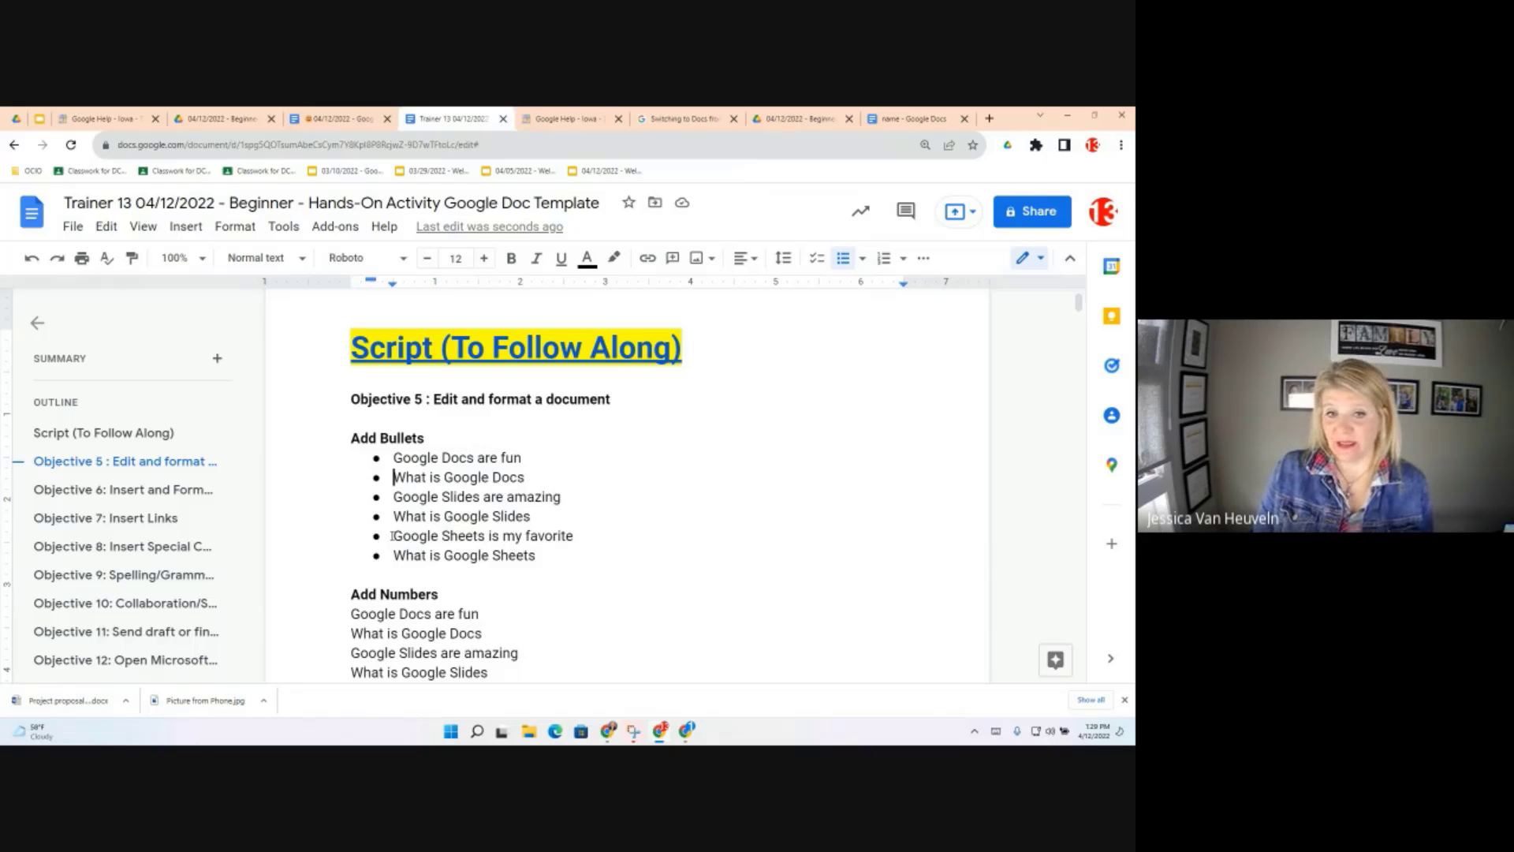
# Try indenting 'What is Google Docs' two levels, then return it to the top level
pyautogui.press('Tab')
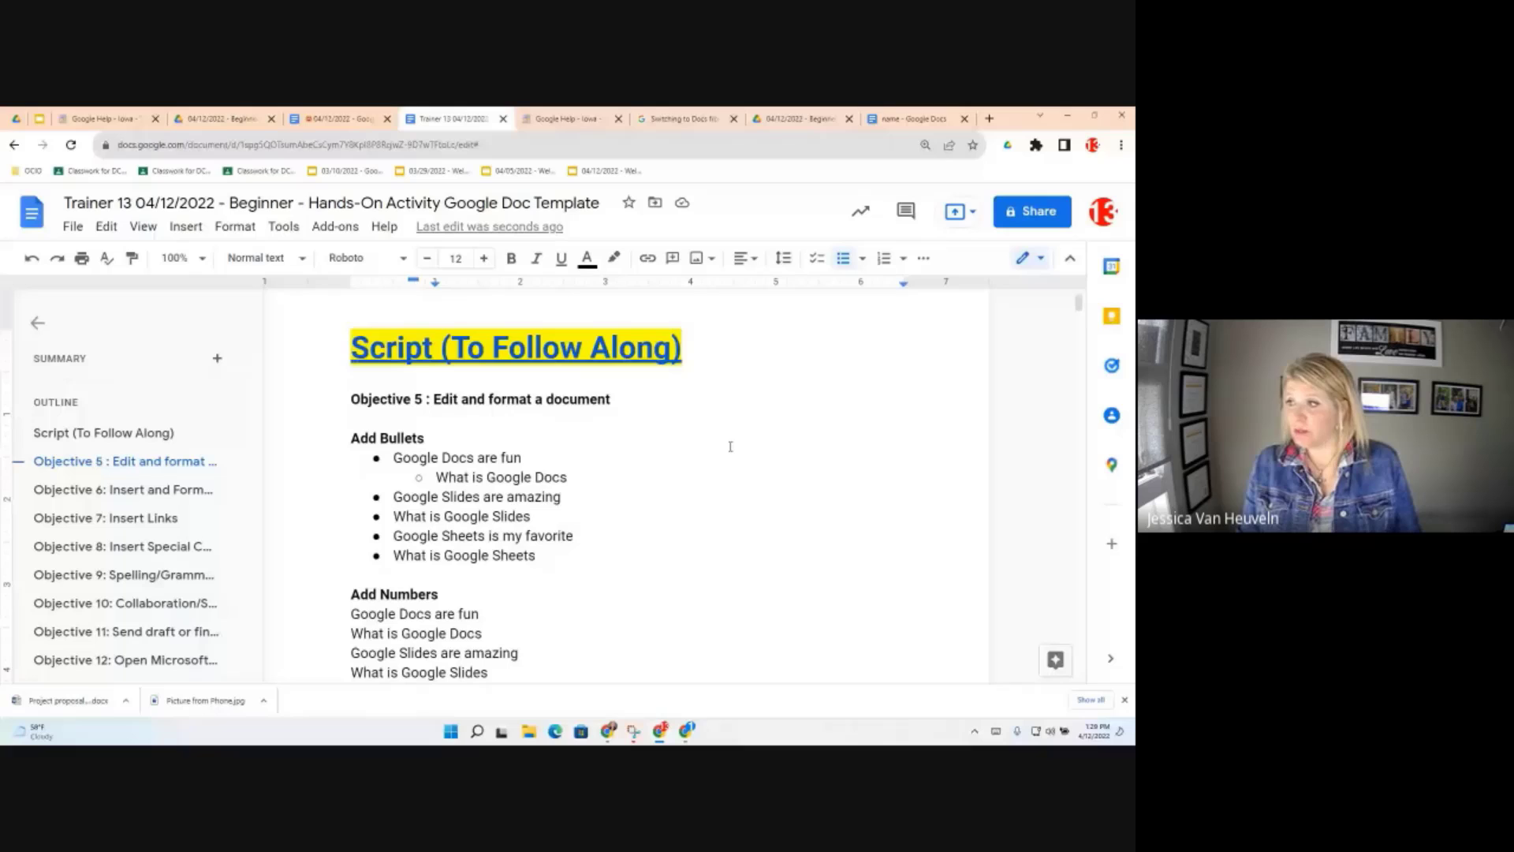
pyautogui.click(924, 260)
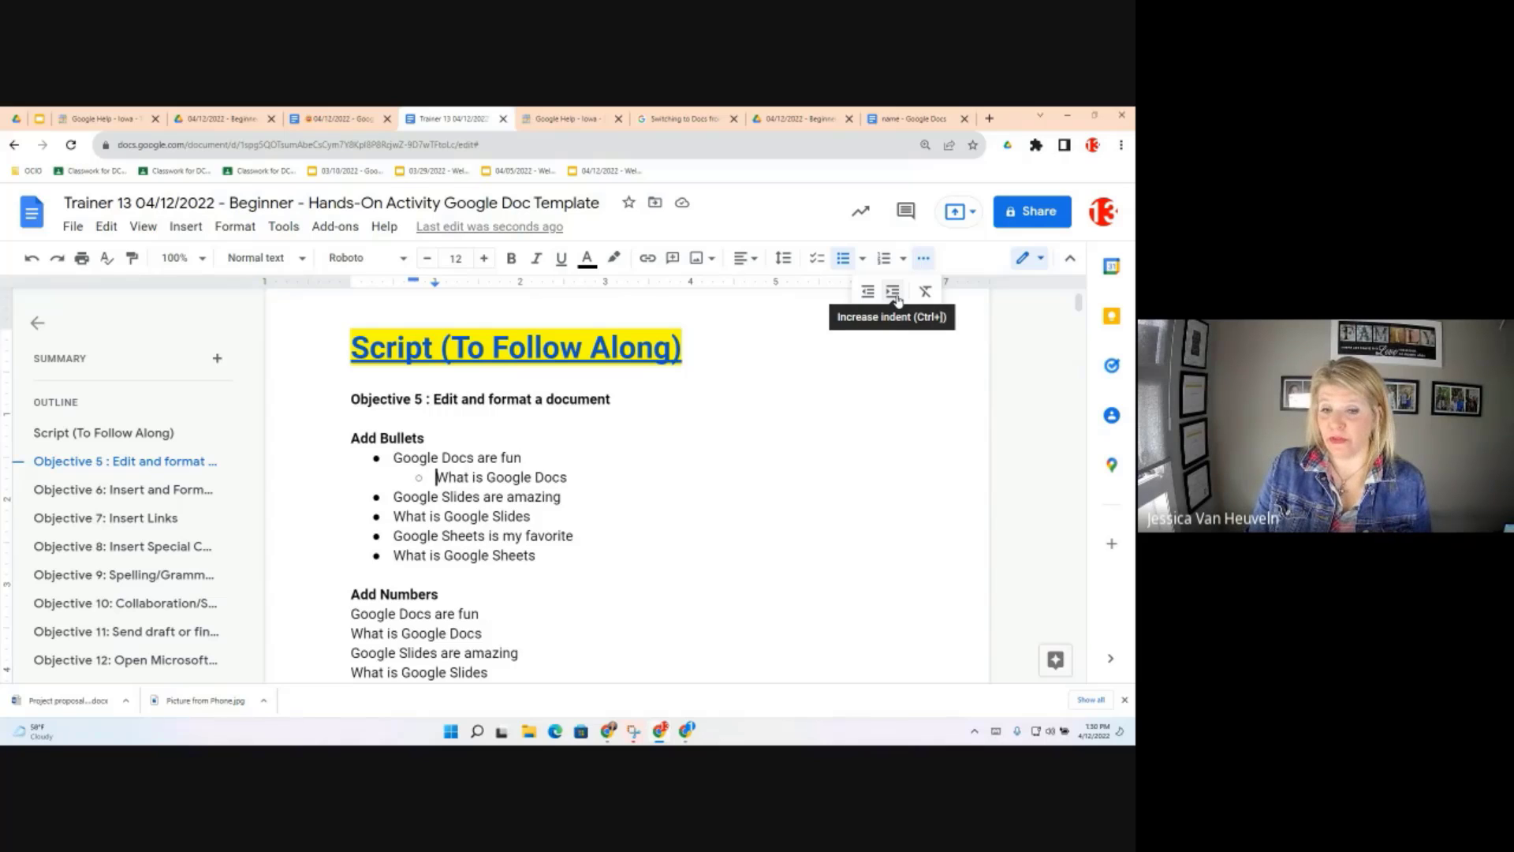
pyautogui.click(893, 292)
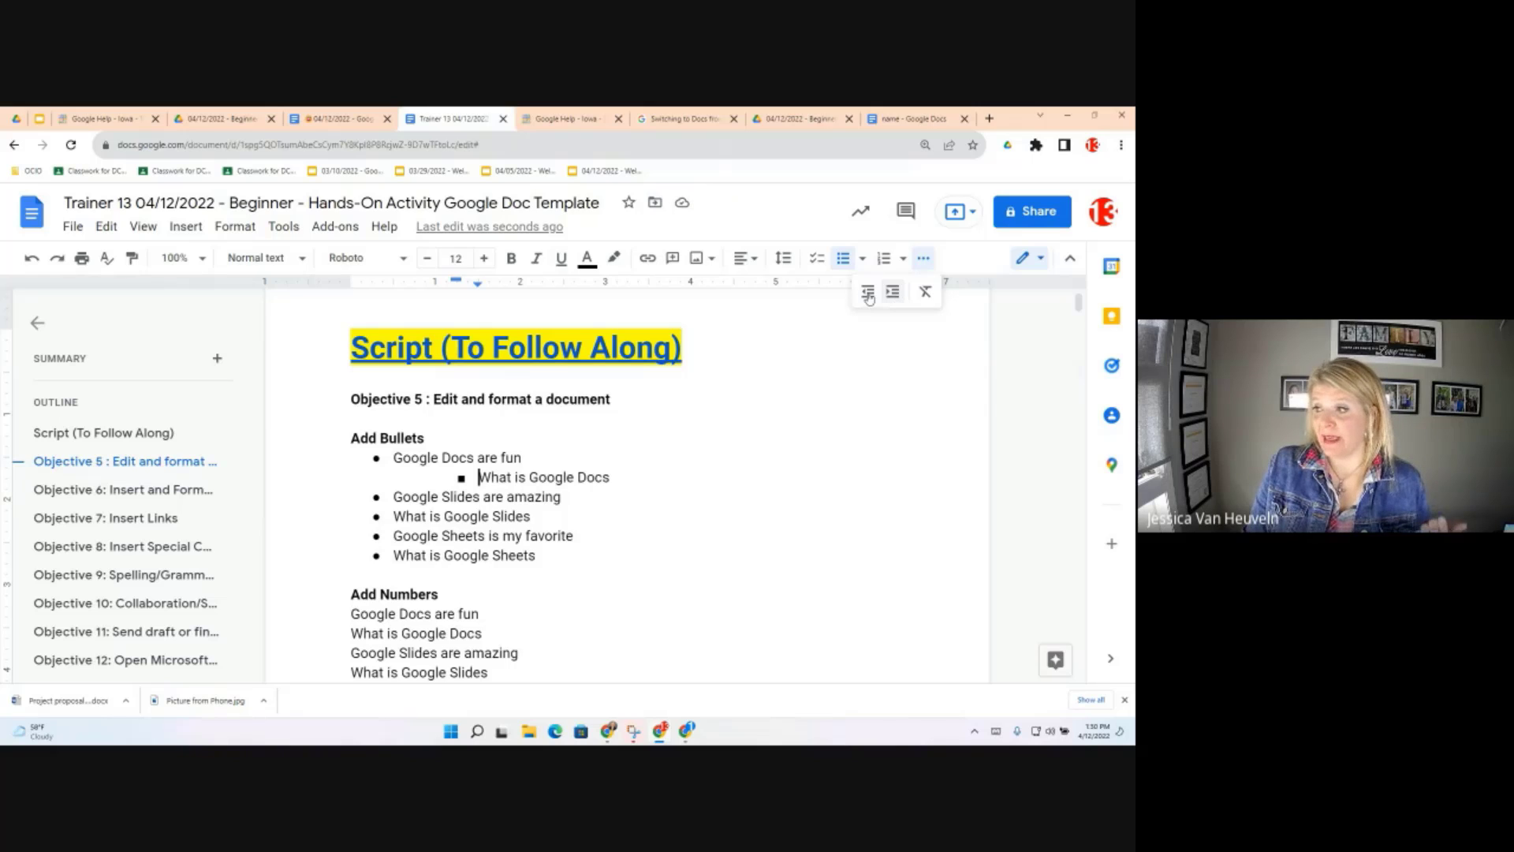
pyautogui.click(869, 293)
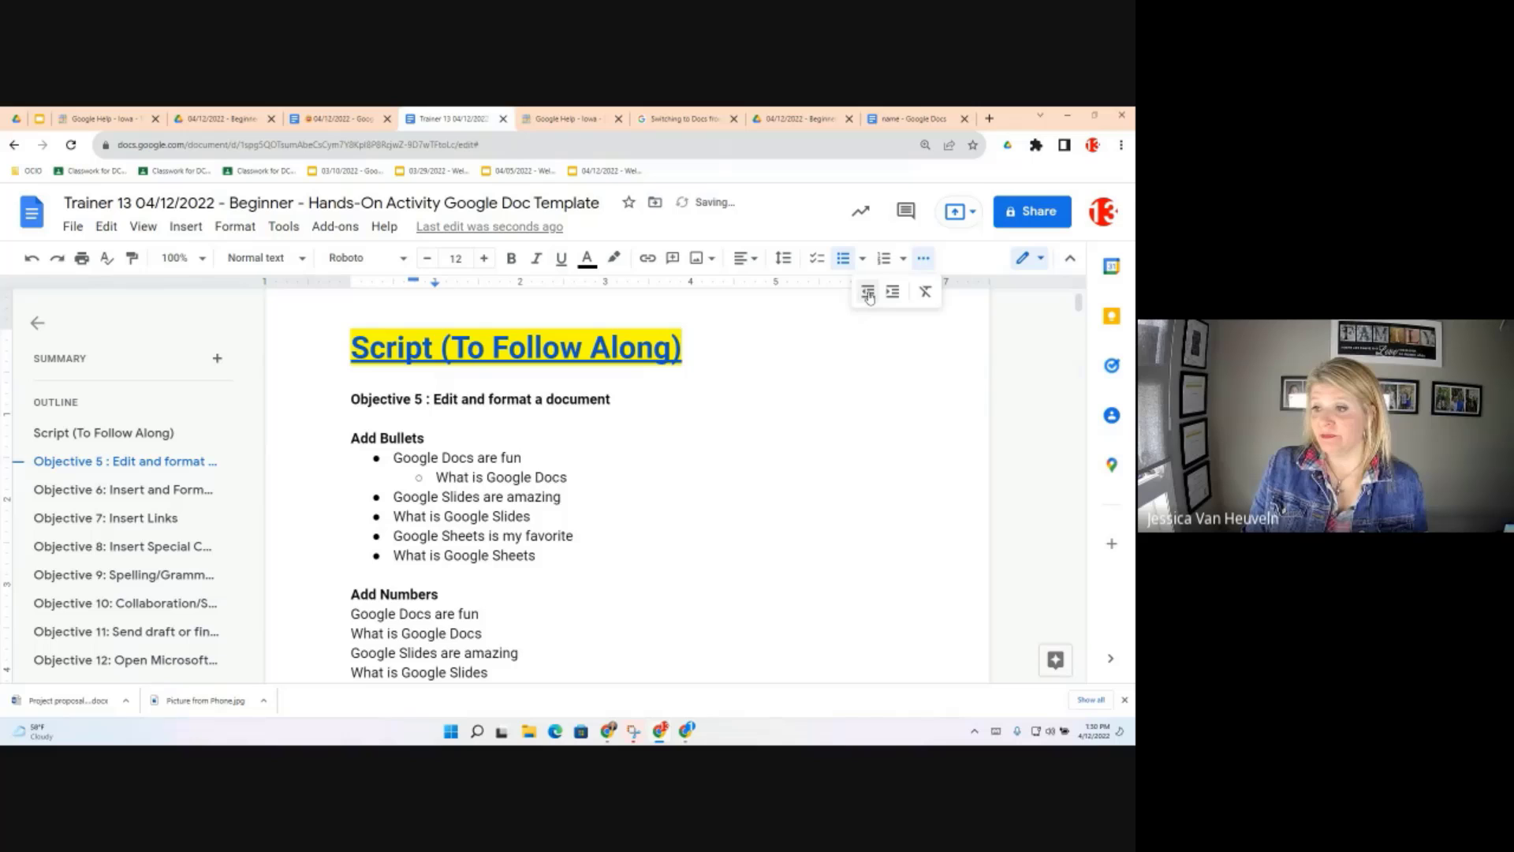
pyautogui.click(868, 293)
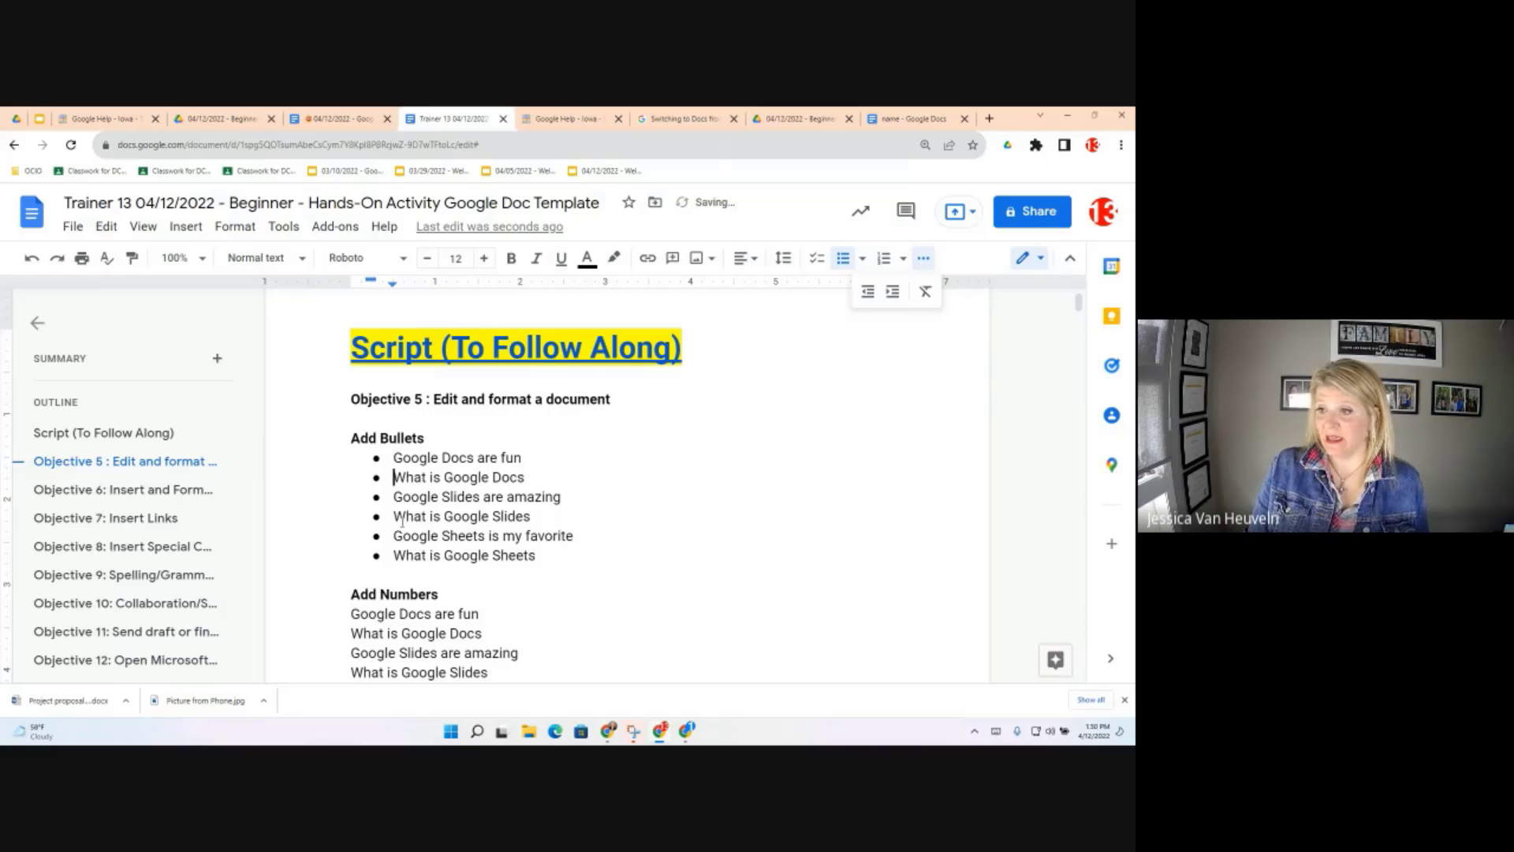
# Indent 'What is Google Slides' two levels under 'Google Slides are amazing'
pyautogui.click(395, 518)
pyautogui.click(893, 292)
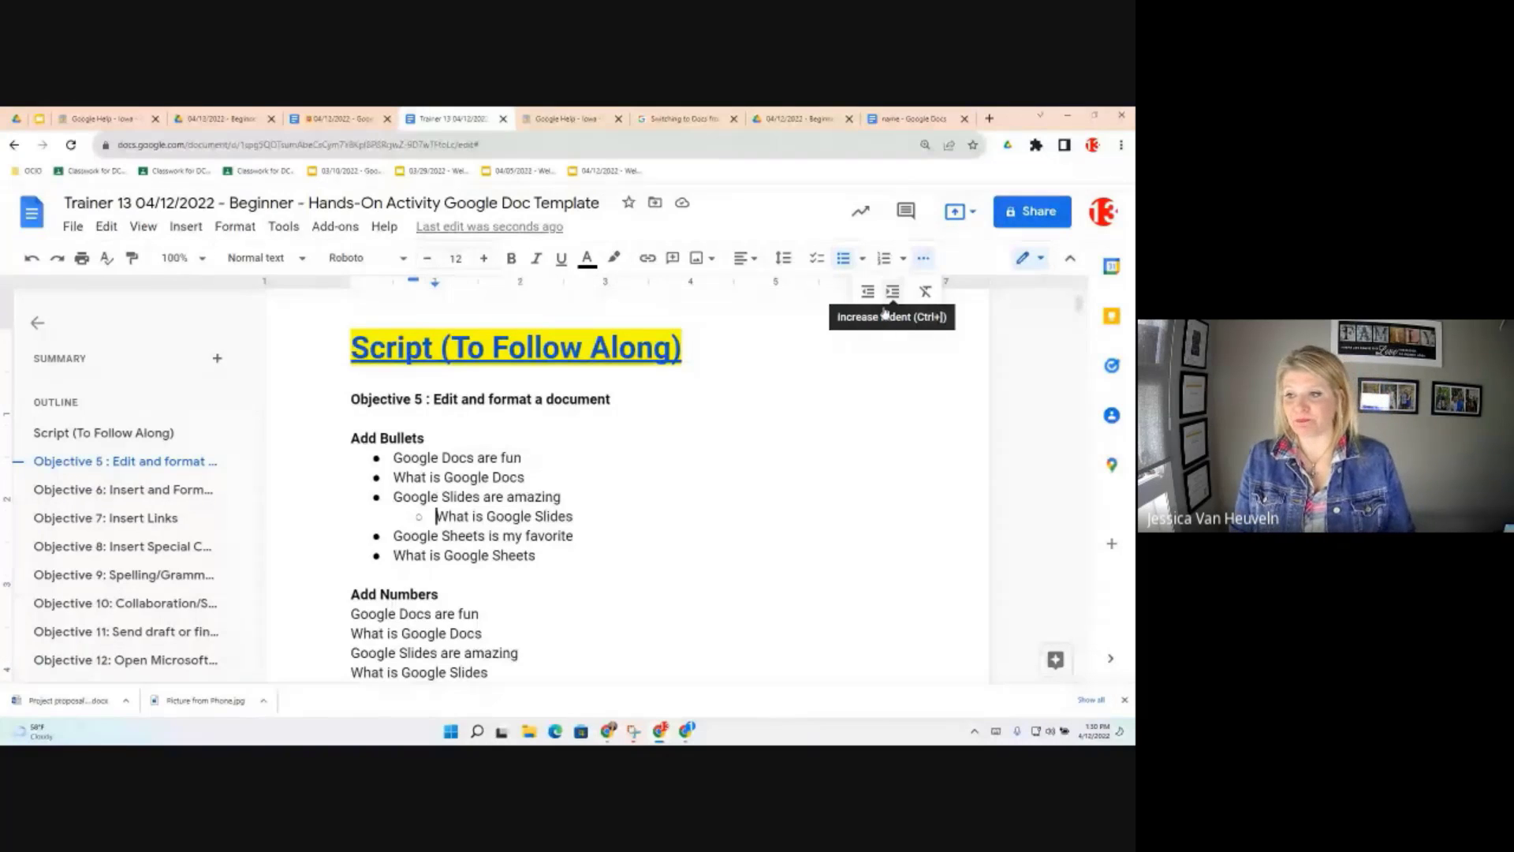
pyautogui.click(888, 300)
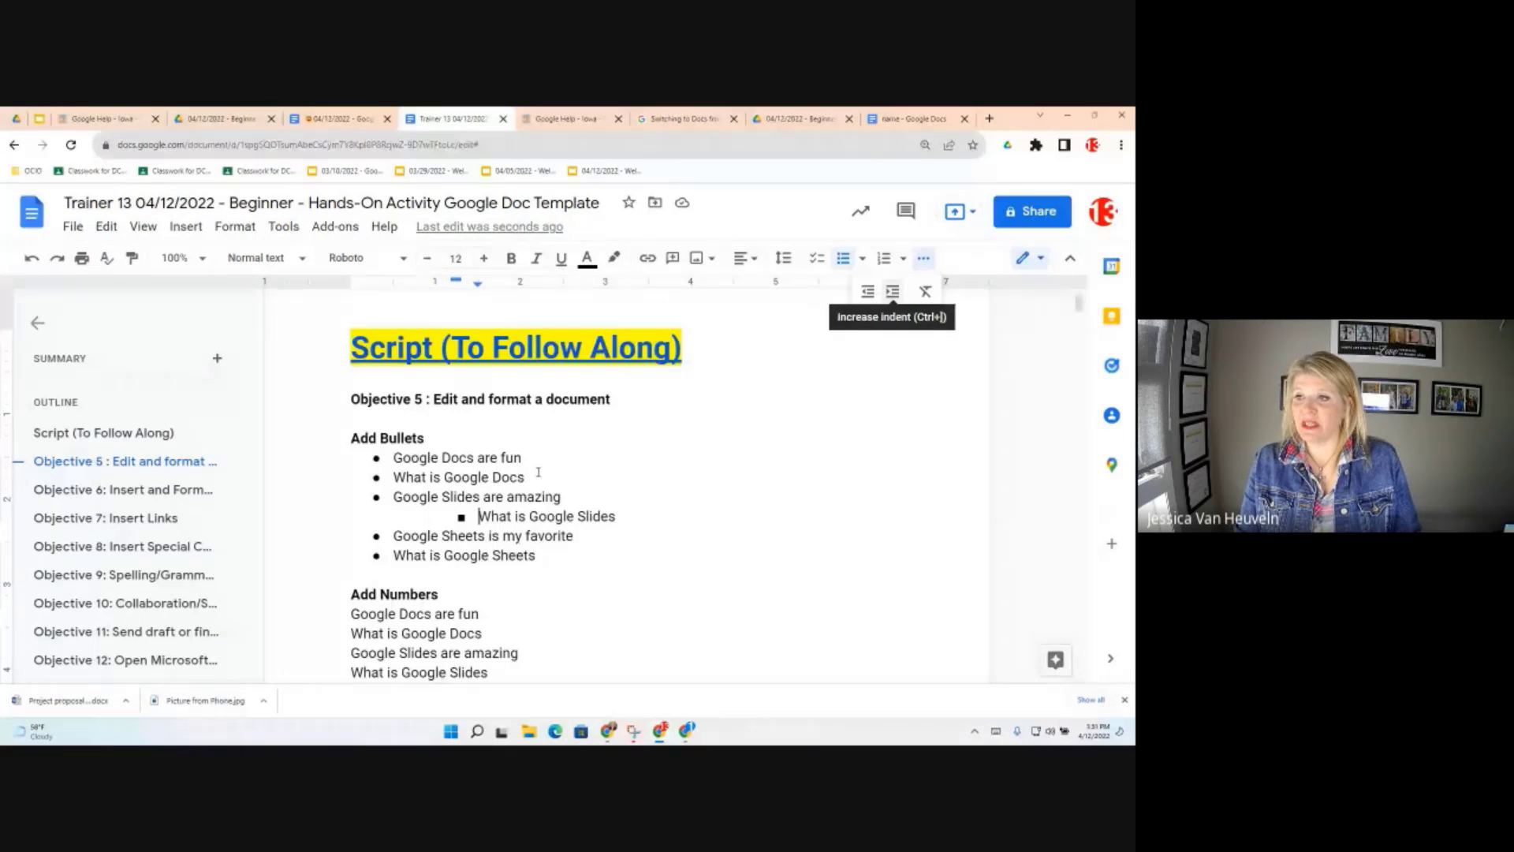
pyautogui.scroll(-3, 538, 472)
# Number the six Add Numbers lines with the '1. a. i.' style and deselect them
pyautogui.moveTo(494, 475); pyautogui.dragTo(351, 380)
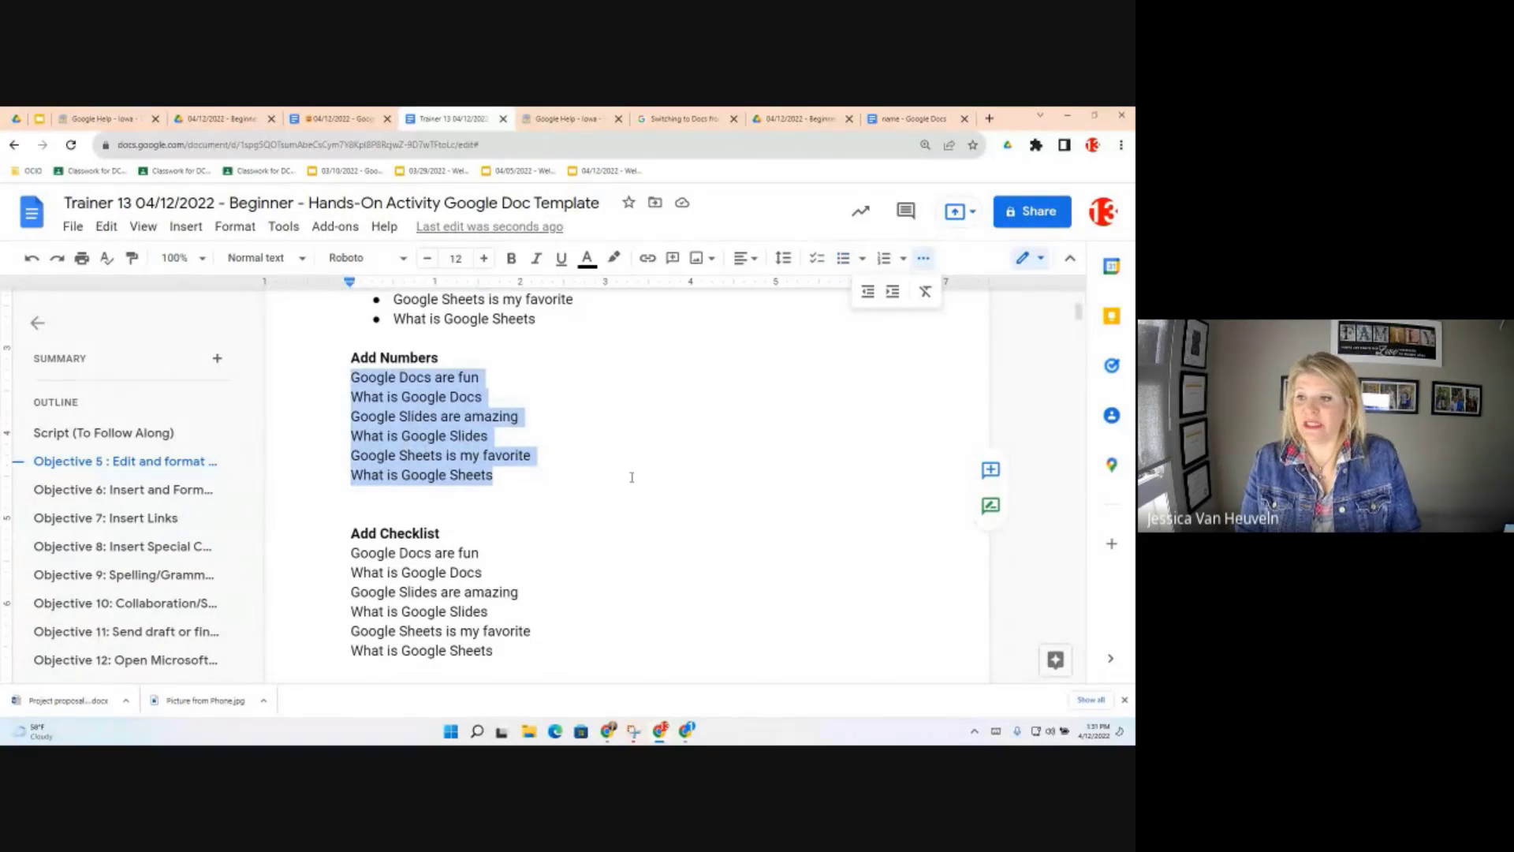
pyautogui.click(905, 260)
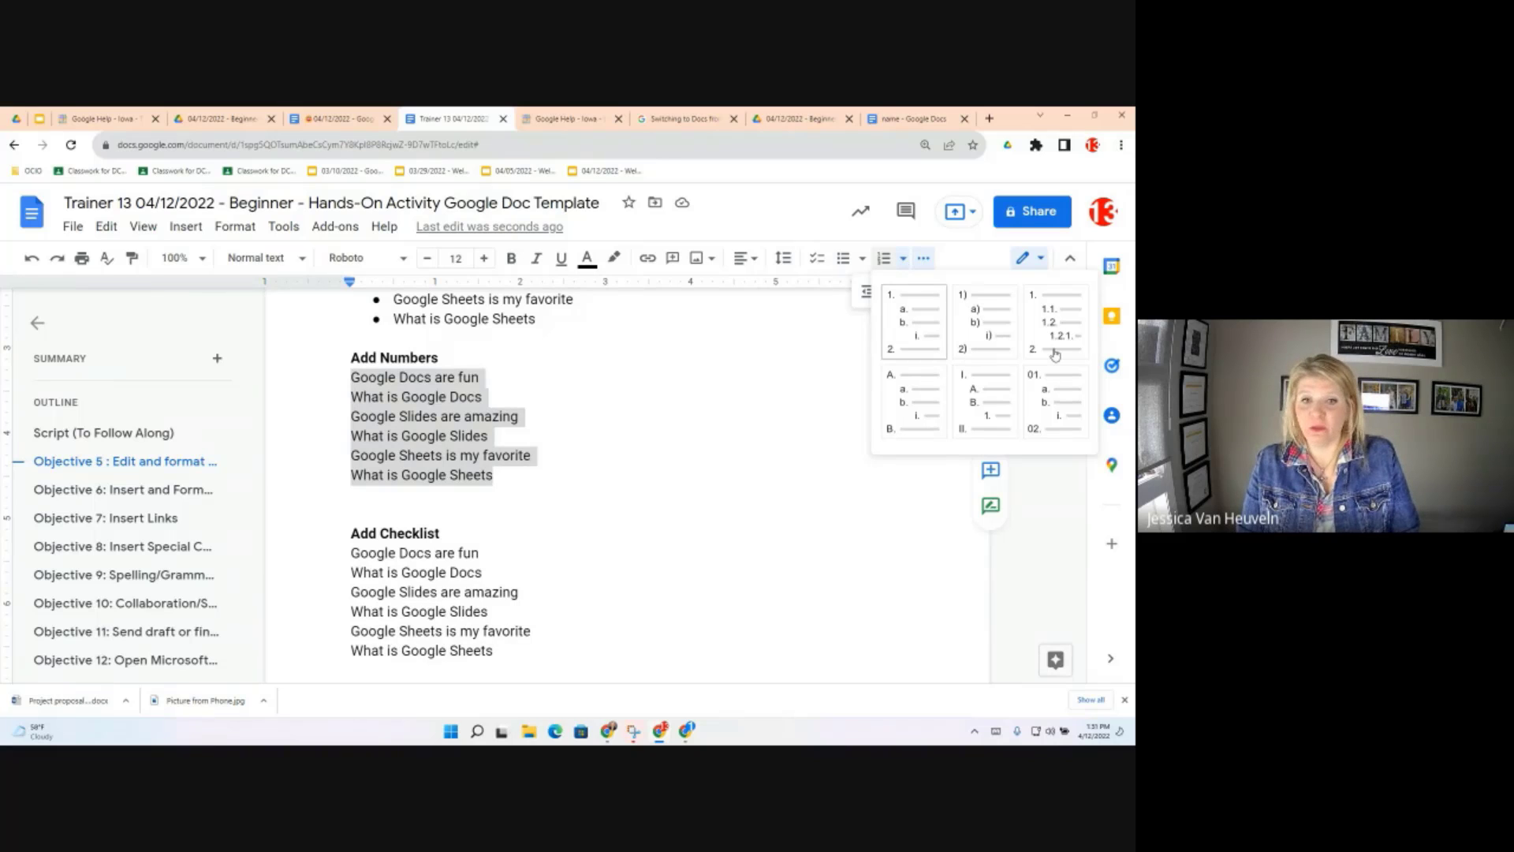
pyautogui.click(903, 314)
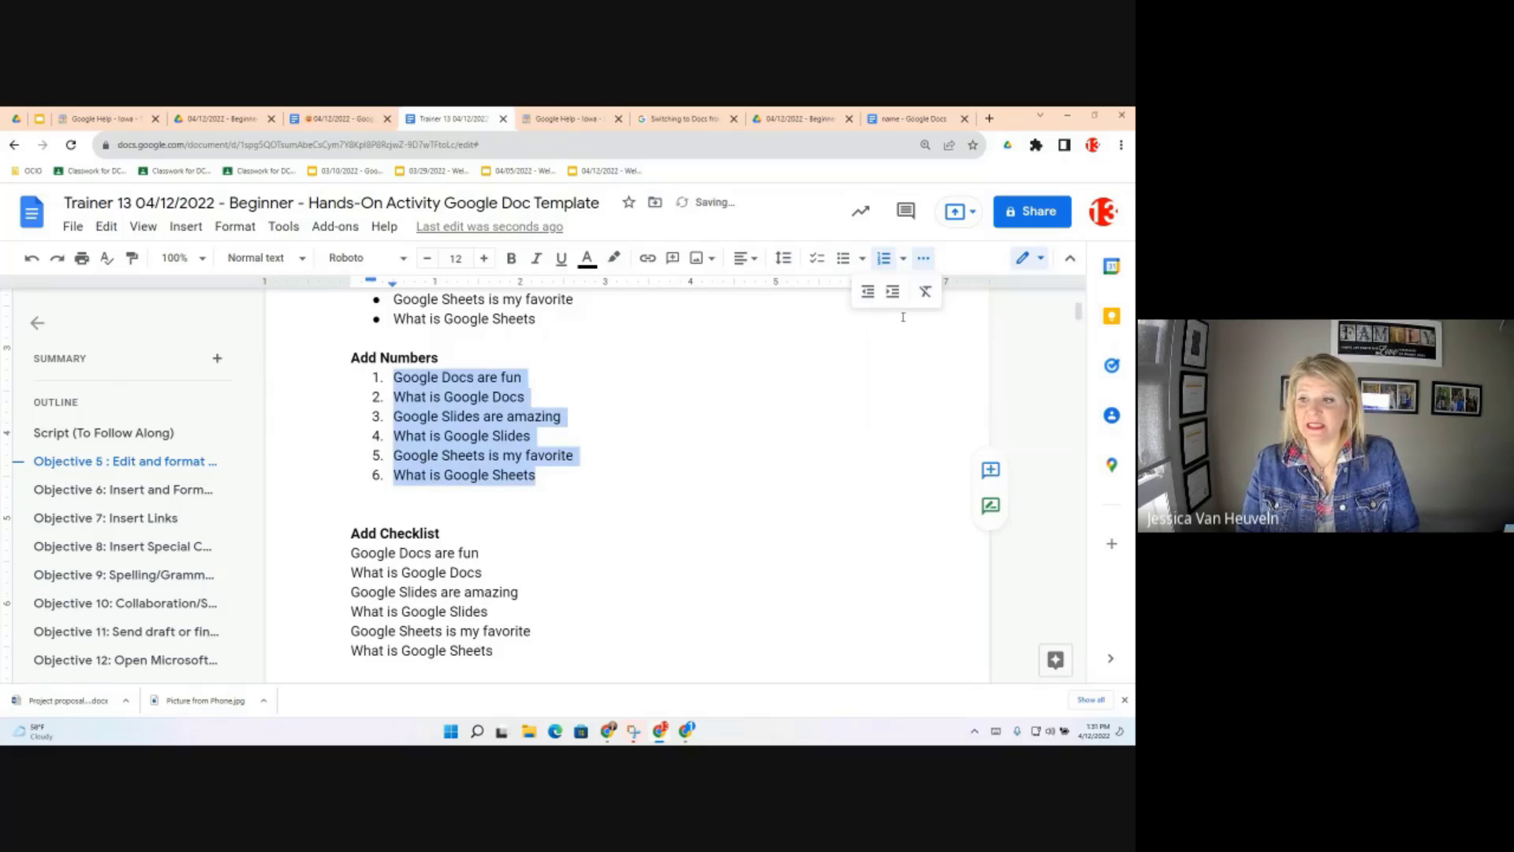
pyautogui.click(394, 396)
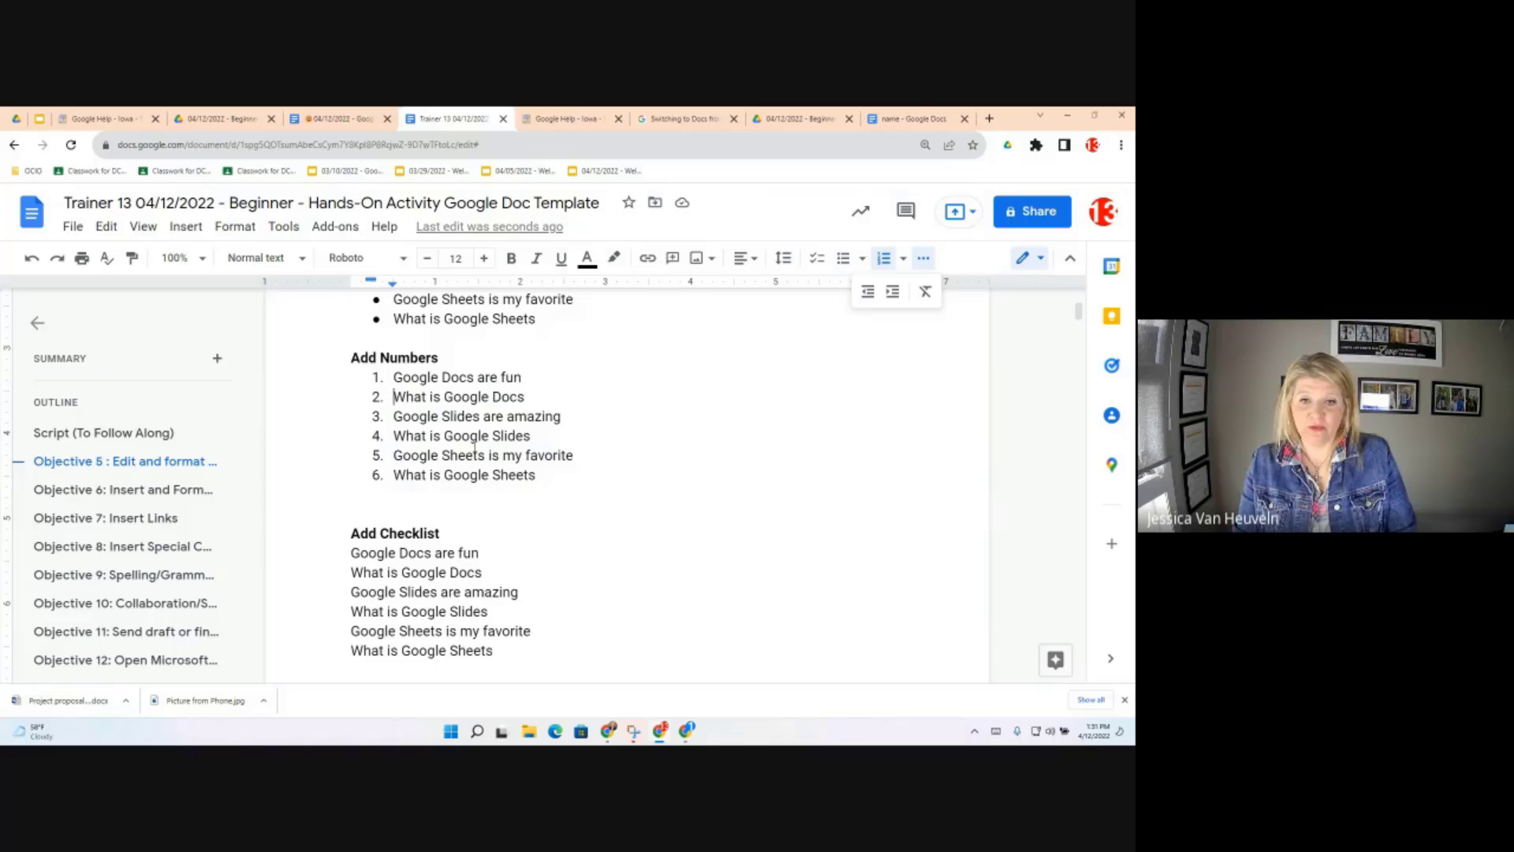
# Indent item 2 and back with Tab and Shift+Tab, then open item 4's numbering menu
pyautogui.press('Tab')
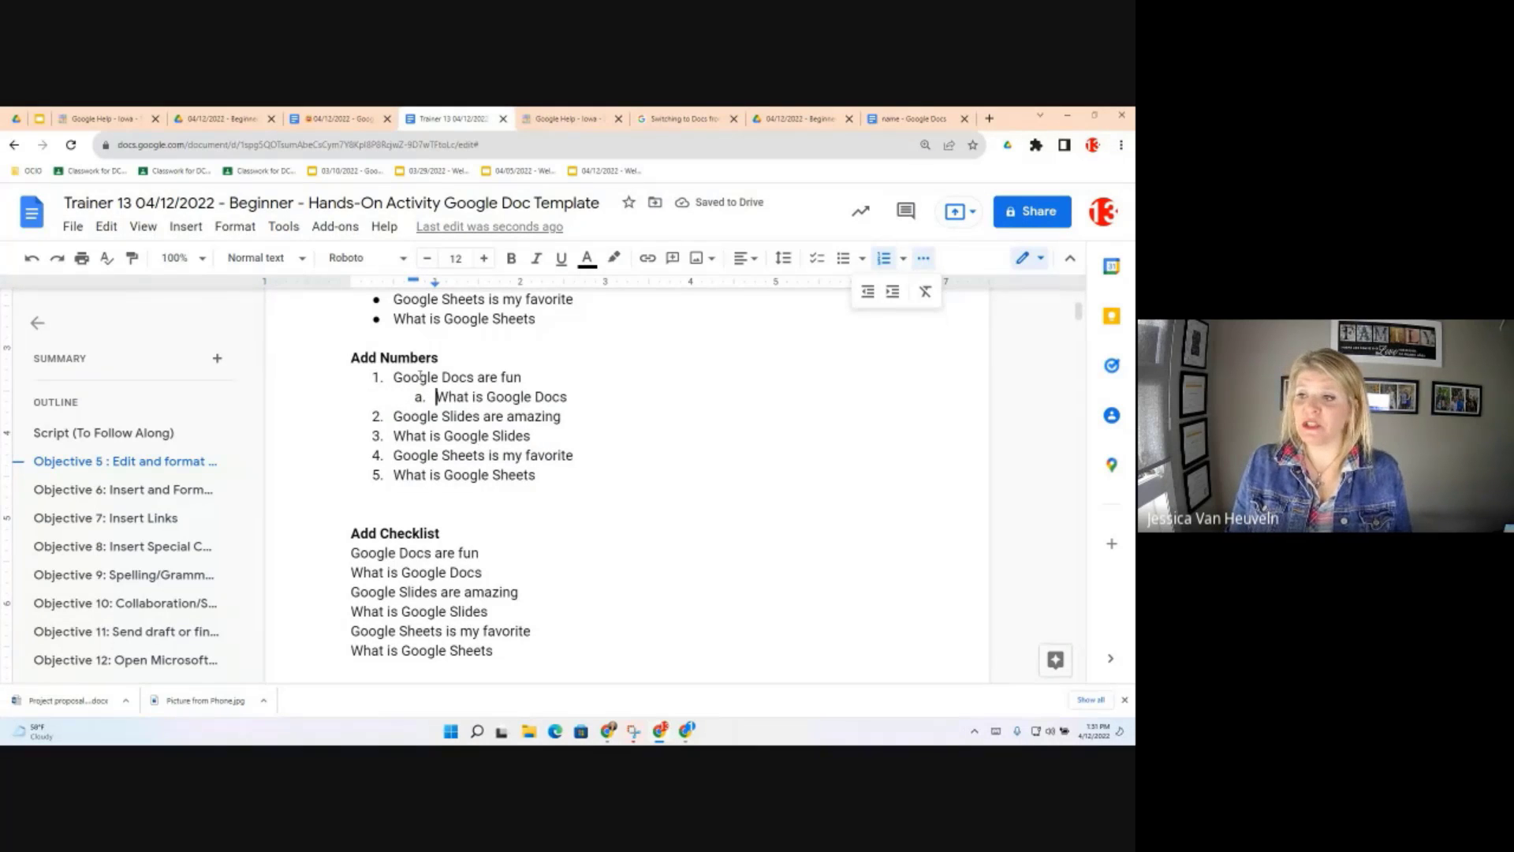
pyautogui.hotkey('shift', 'Tab')
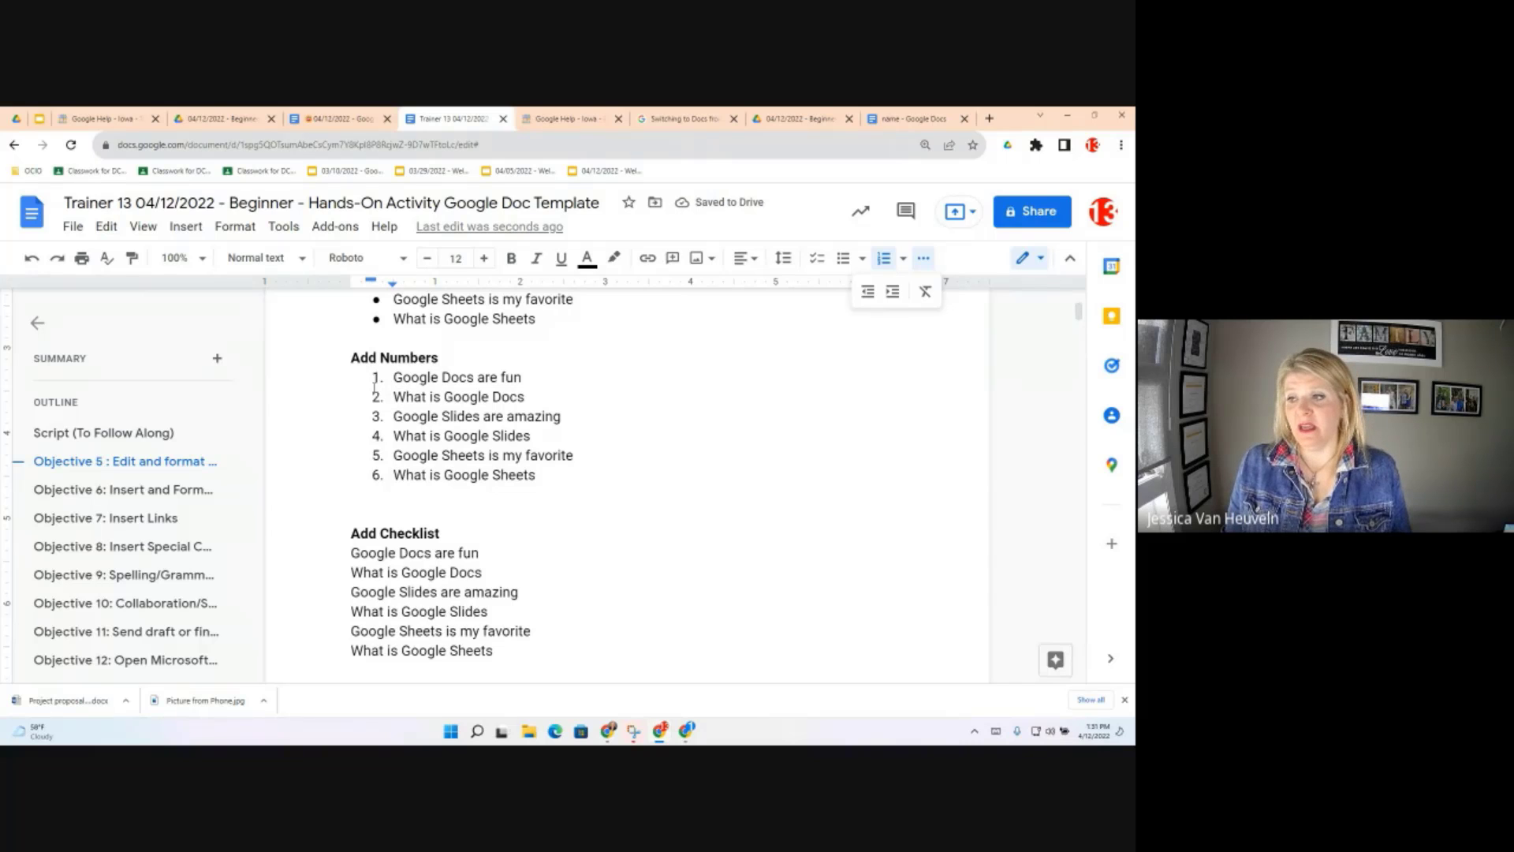
pyautogui.click(376, 434)
pyautogui.click(377, 435)
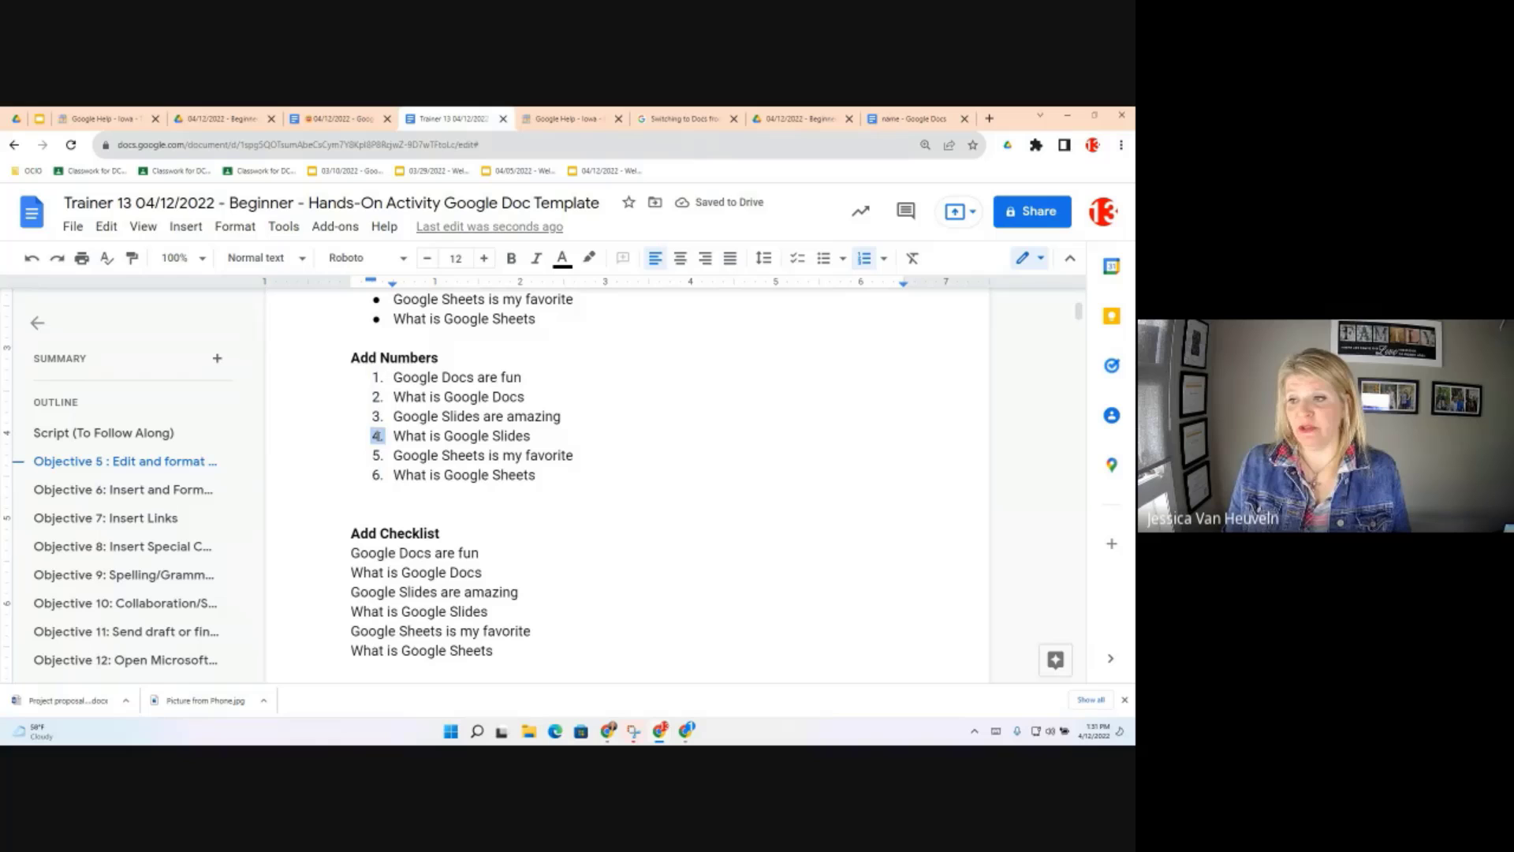
pyautogui.click(377, 435)
pyautogui.click(377, 435)
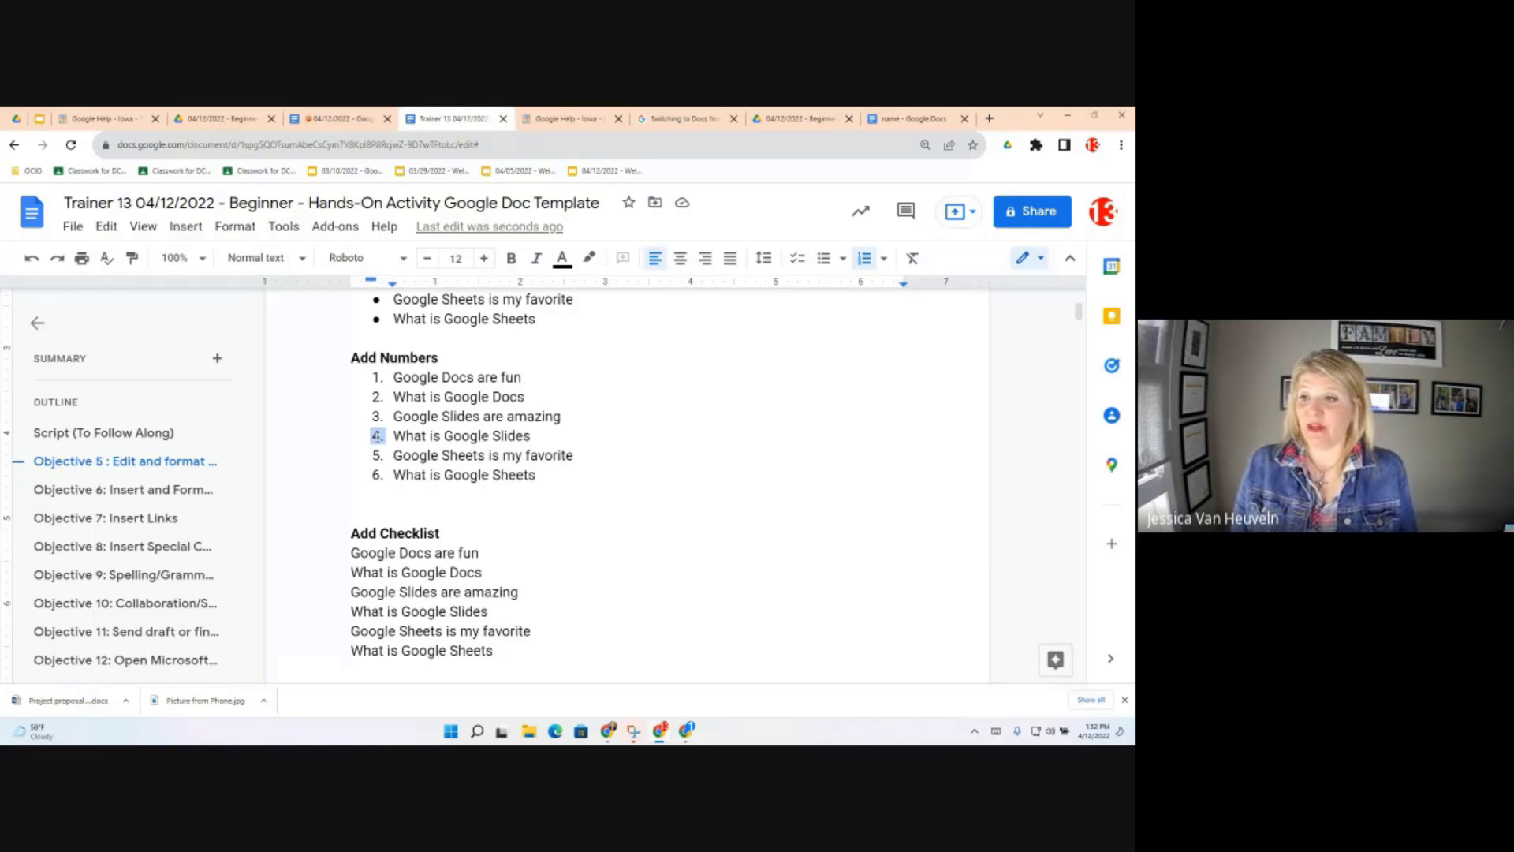
pyautogui.rightClick(378, 440)
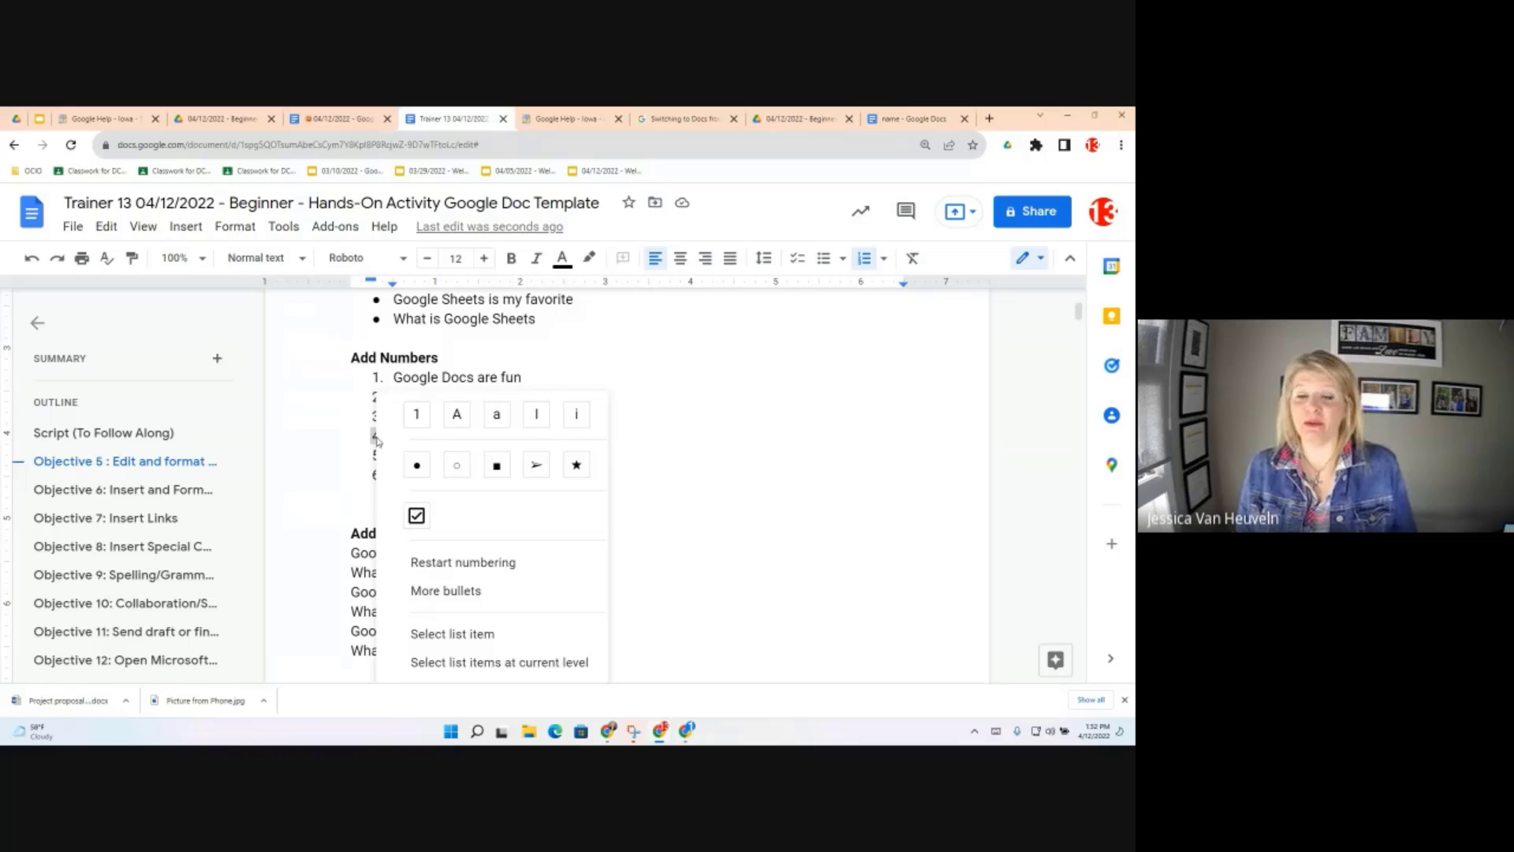
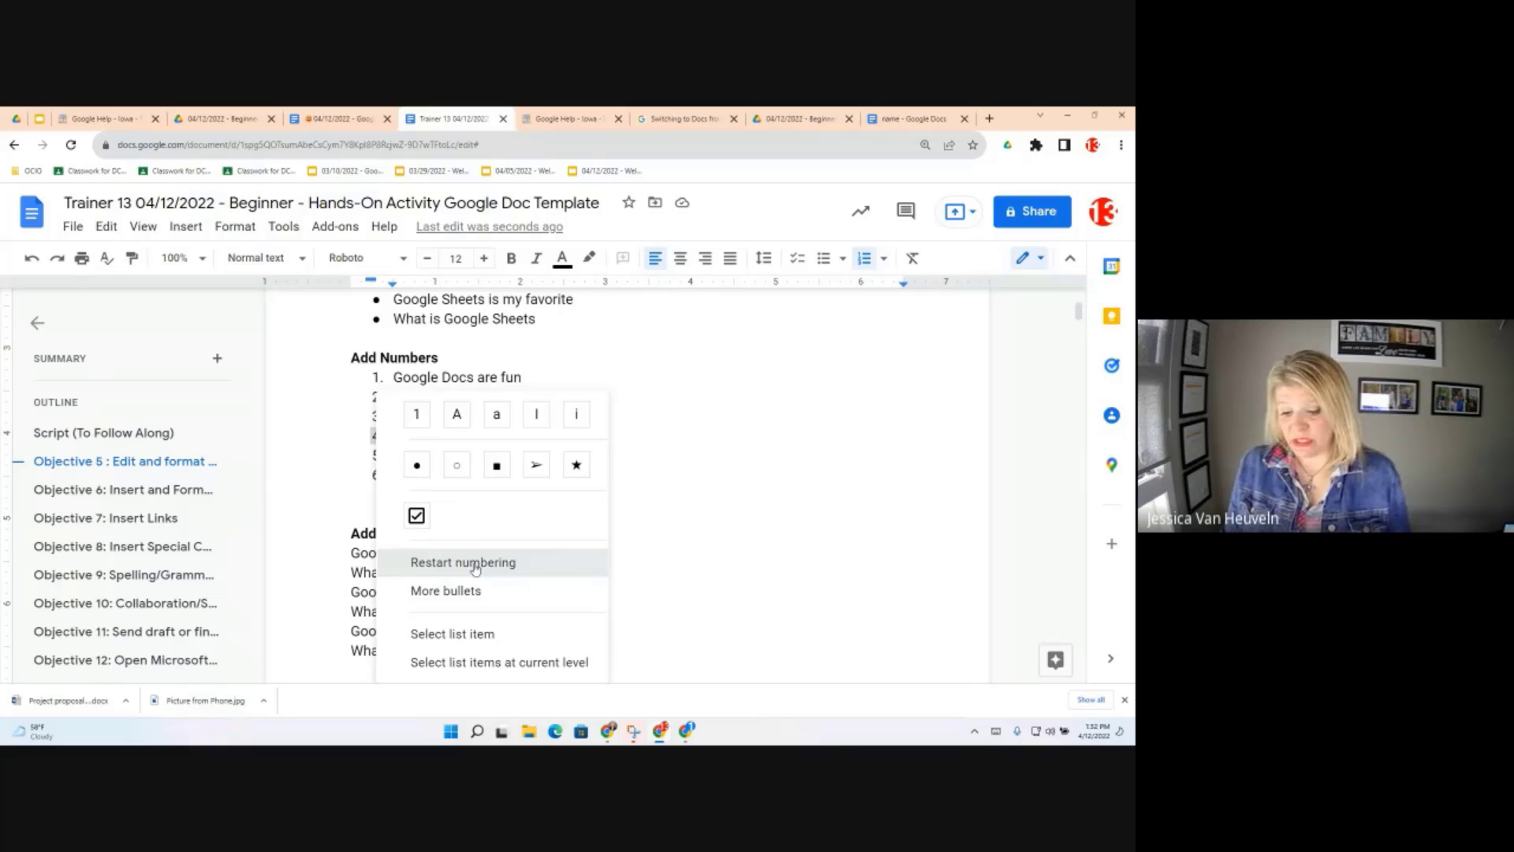
# Restart numbering at 1 from 'What is Google Slides', splitting the list into two 1–3 sequences
pyautogui.click(474, 564)
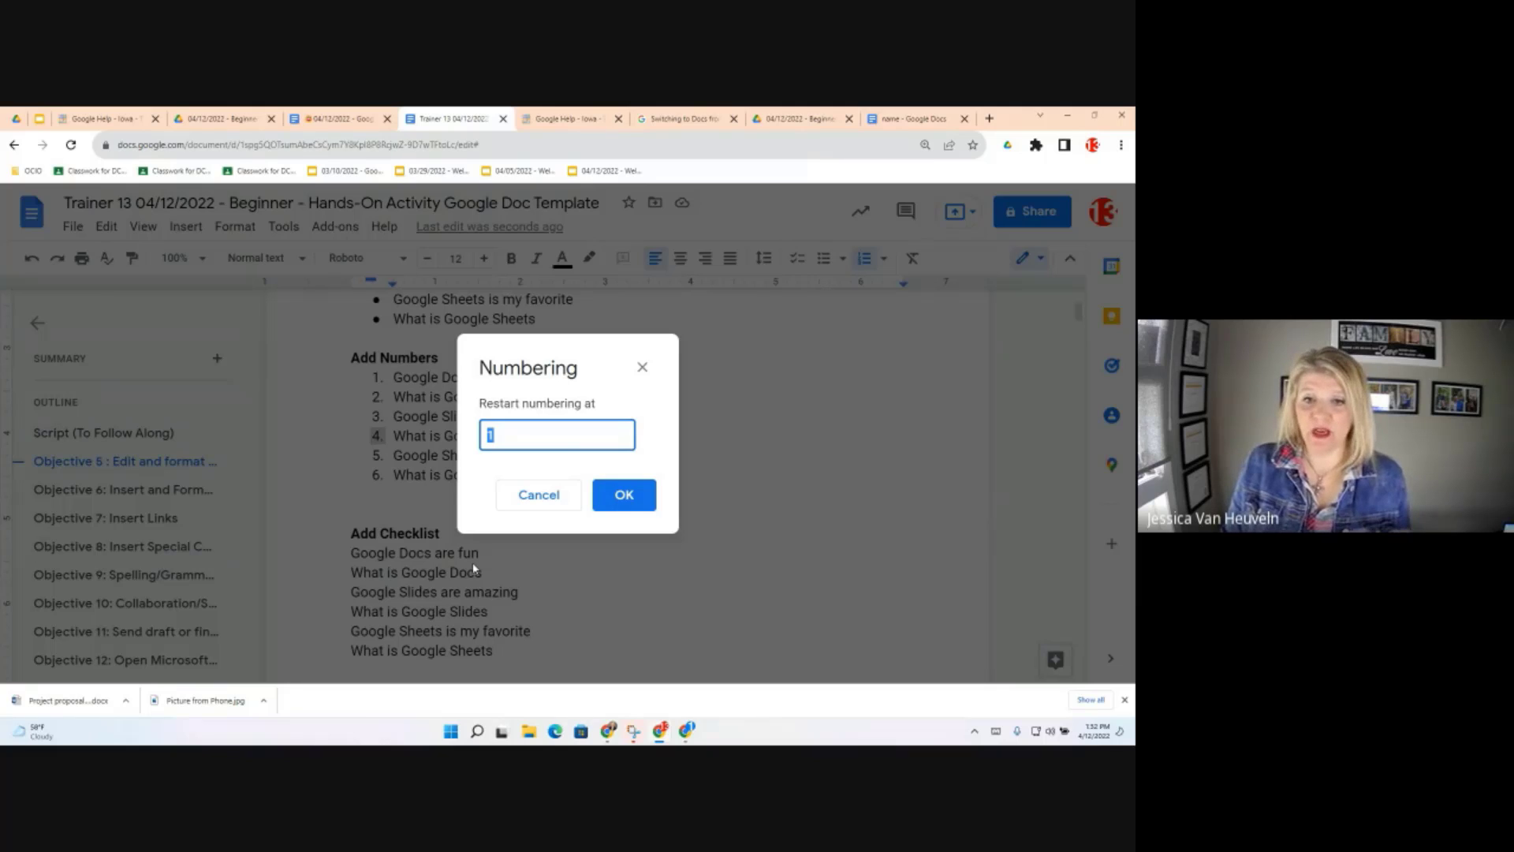
pyautogui.click(643, 503)
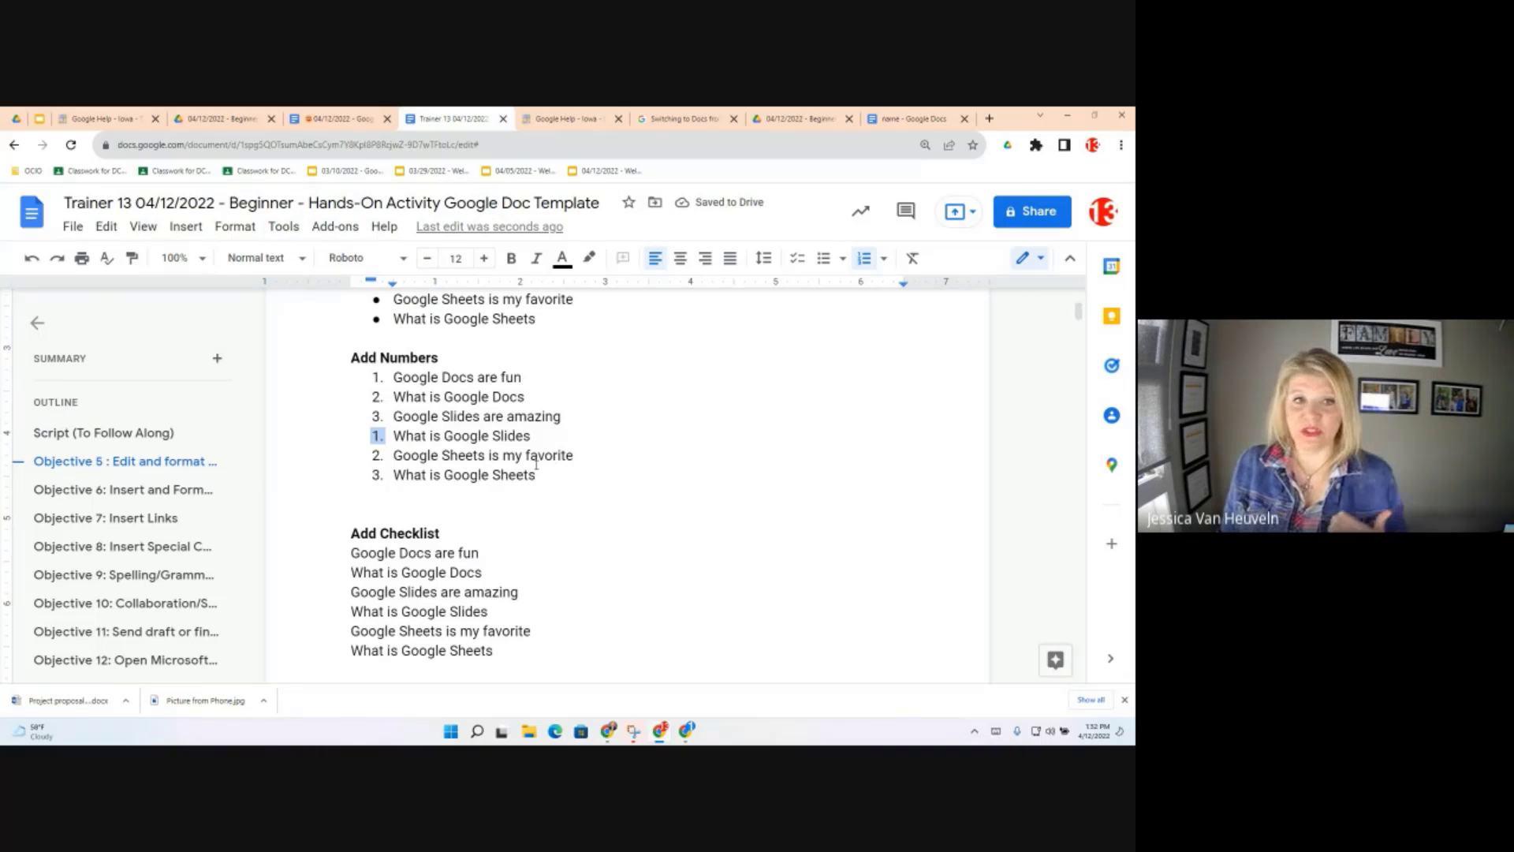
# Switch the round bullets of the list above Add Numbers to star bullets
pyautogui.click(375, 319)
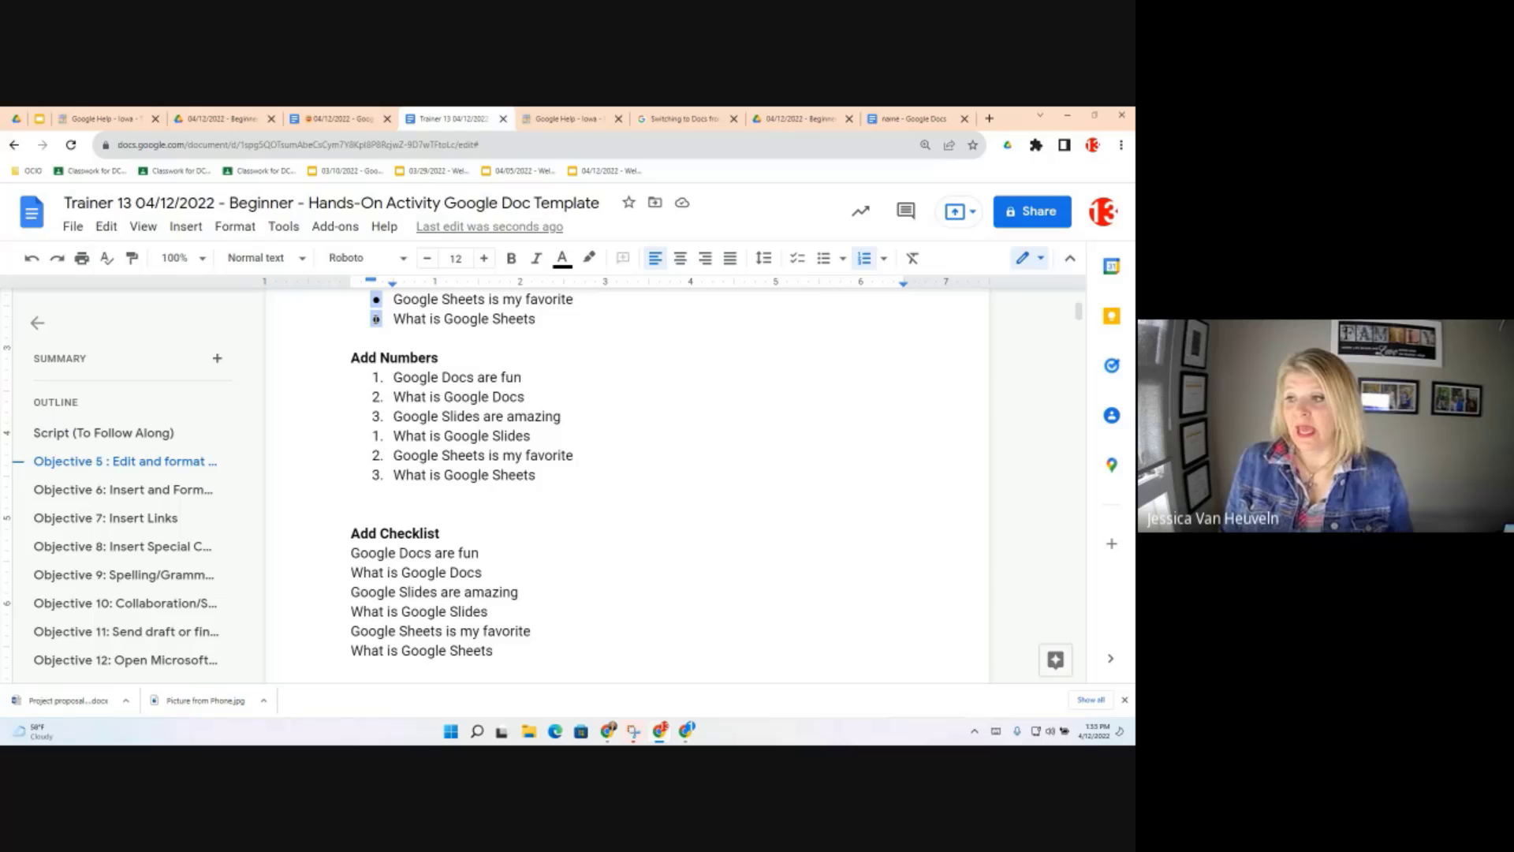
pyautogui.rightClick(376, 319)
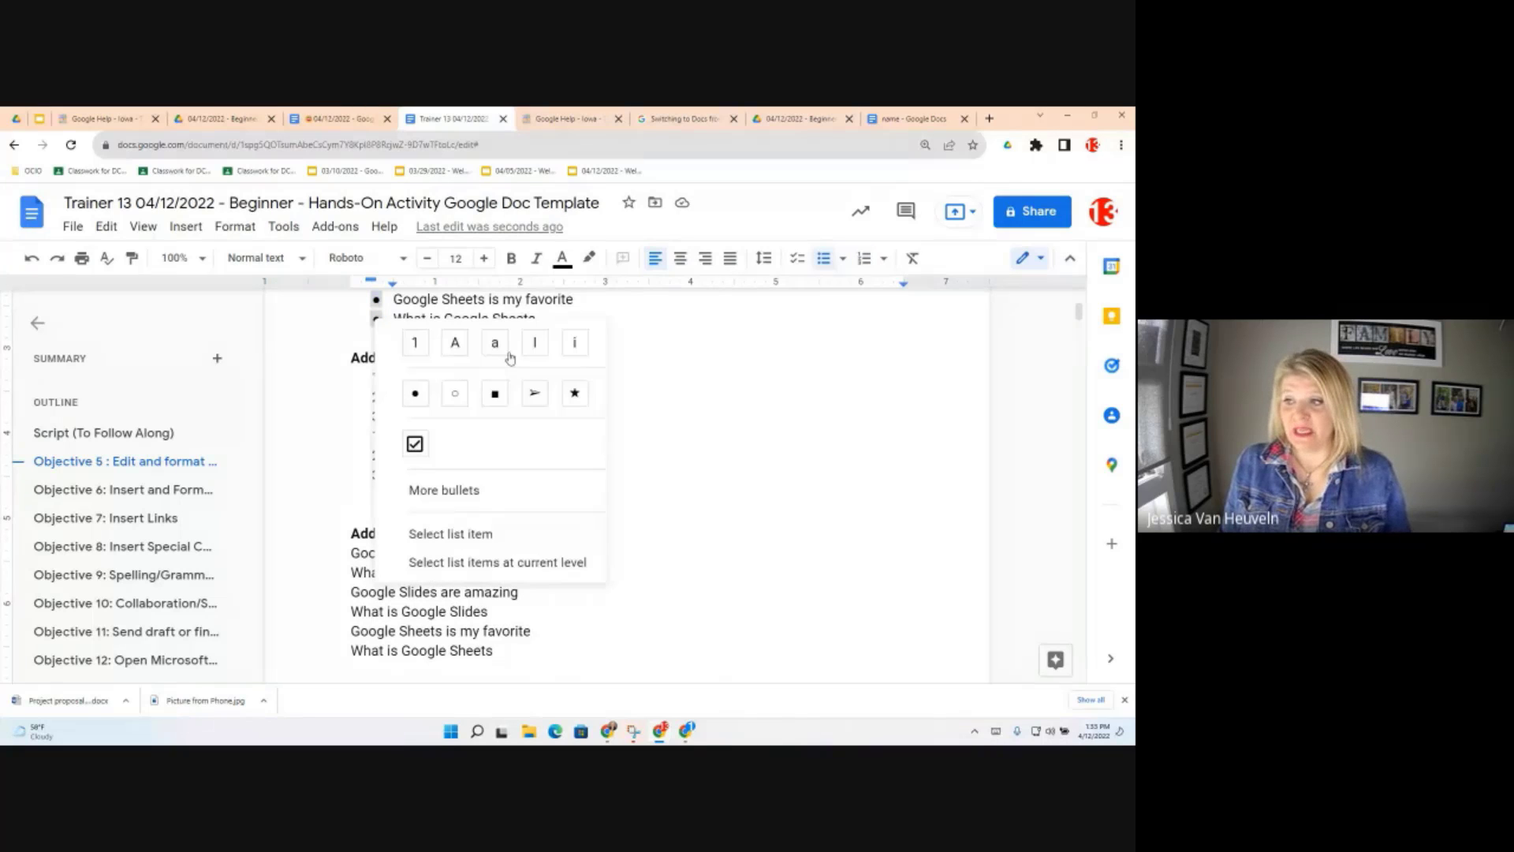
pyautogui.click(575, 393)
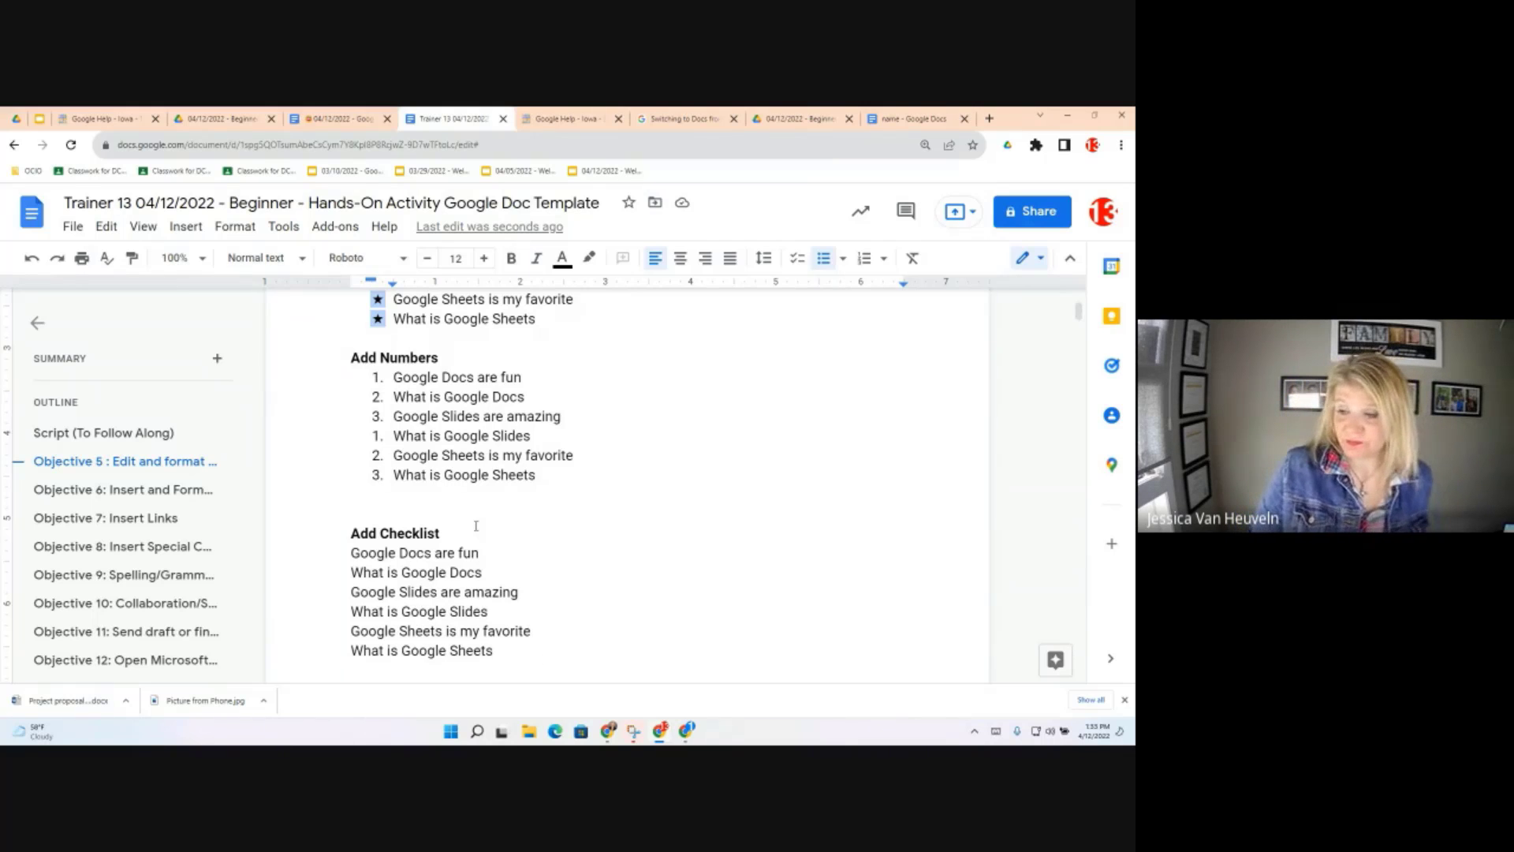
pyautogui.scroll(-2, 477, 526)
pyautogui.scroll(-1, 477, 526)
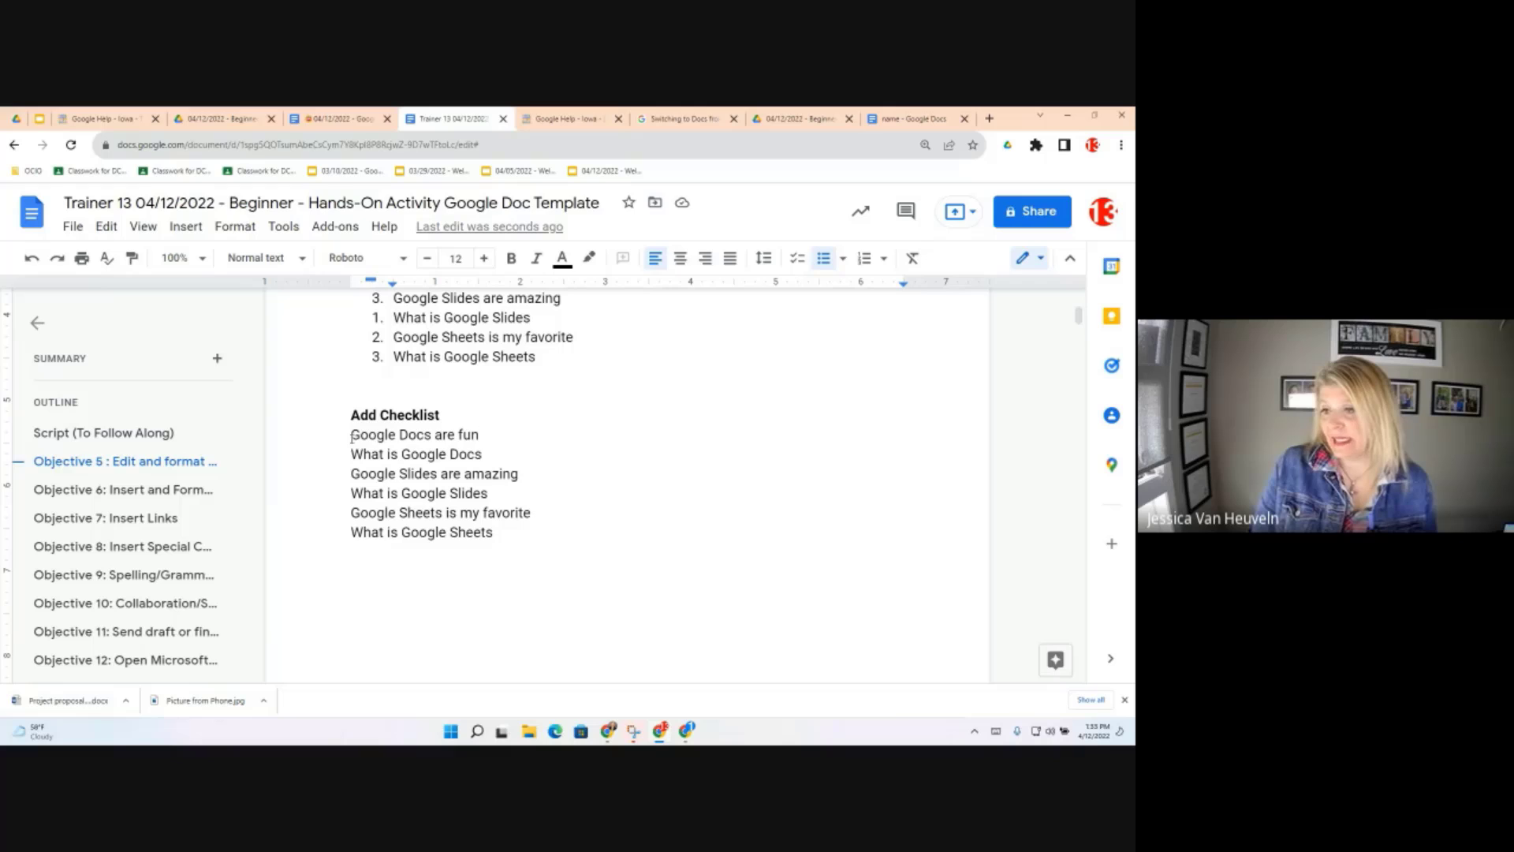
# Make the six Add Checklist lines checkbox items, ticking off the first two
pyautogui.moveTo(494, 532); pyautogui.dragTo(355, 433)
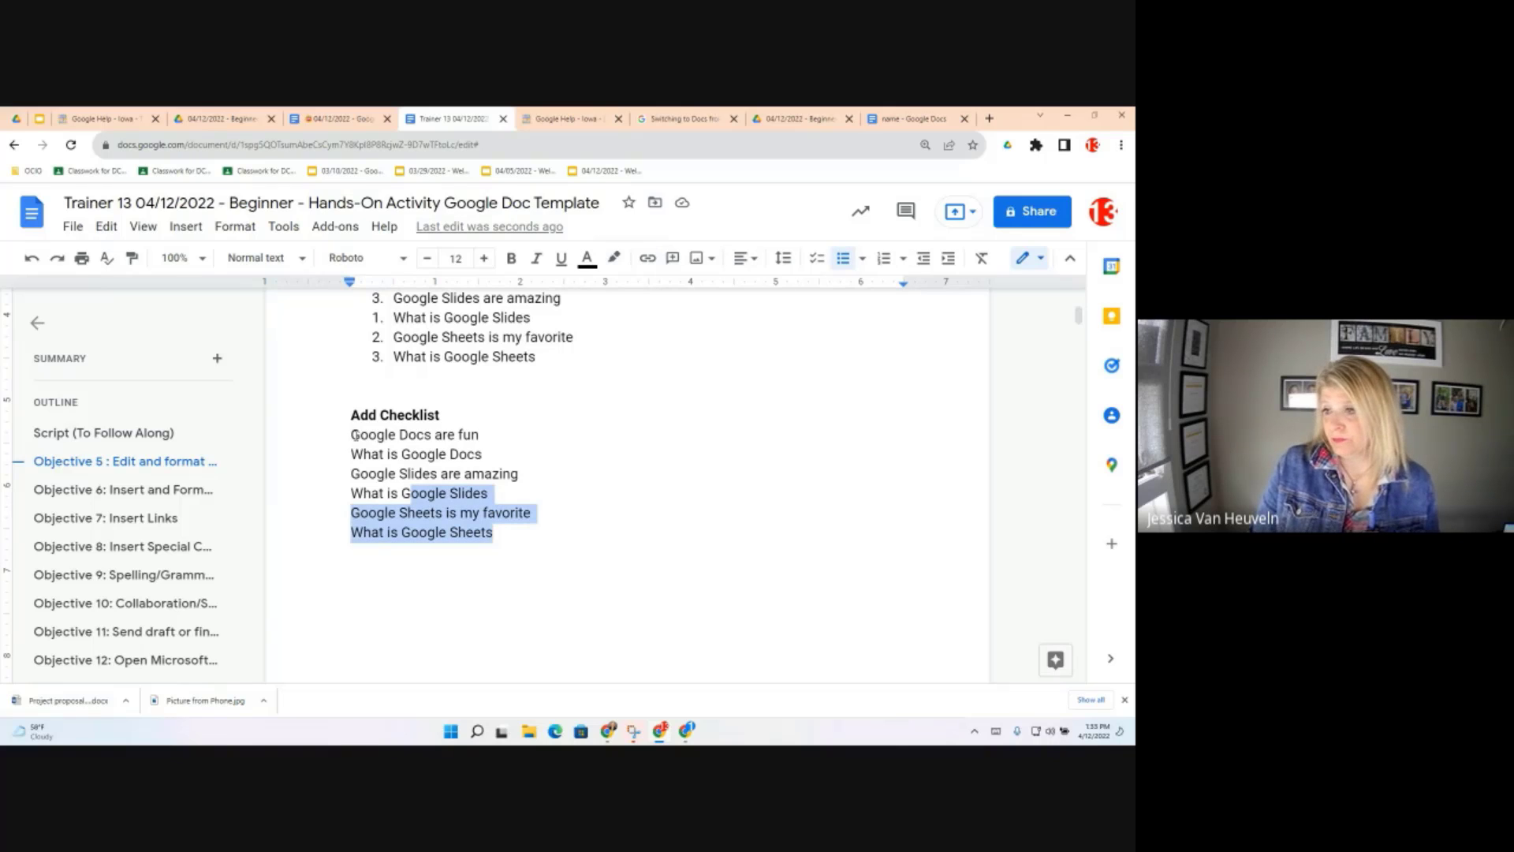
pyautogui.moveTo(356, 437); pyautogui.dragTo(350, 435)
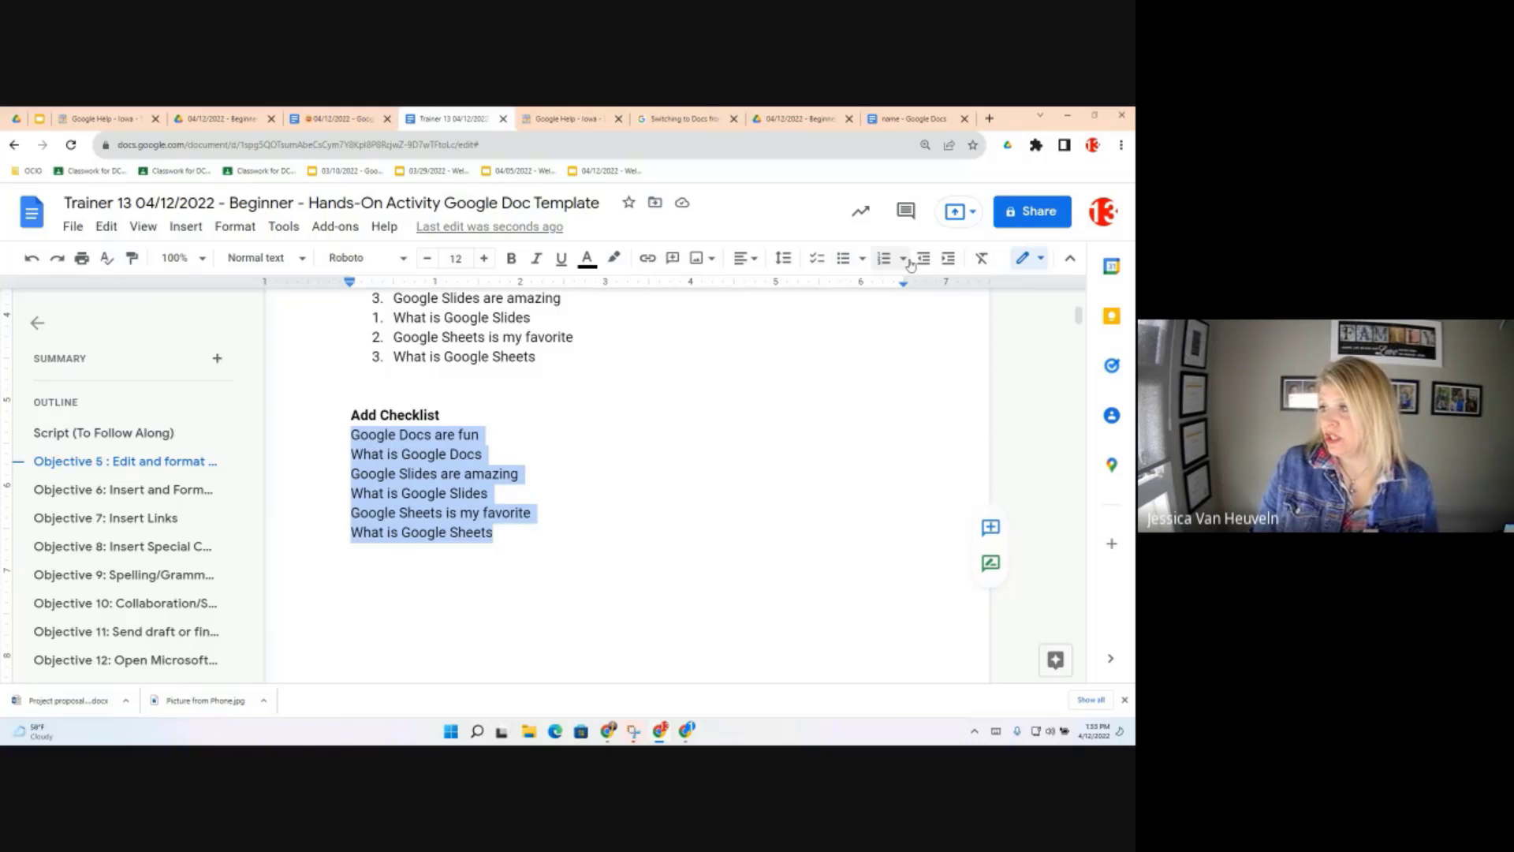
pyautogui.click(817, 261)
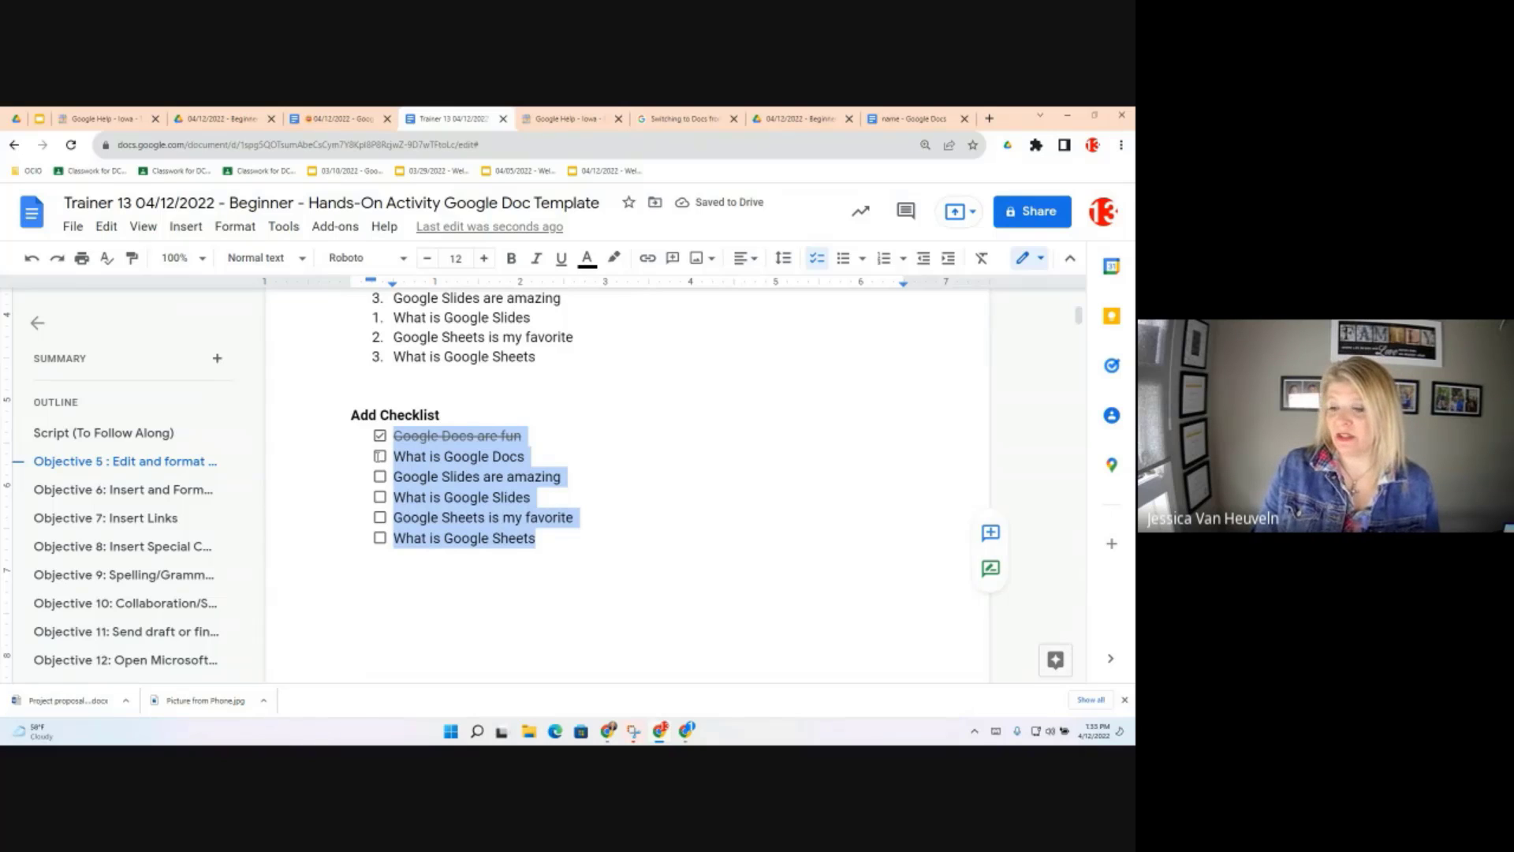
pyautogui.click(379, 456)
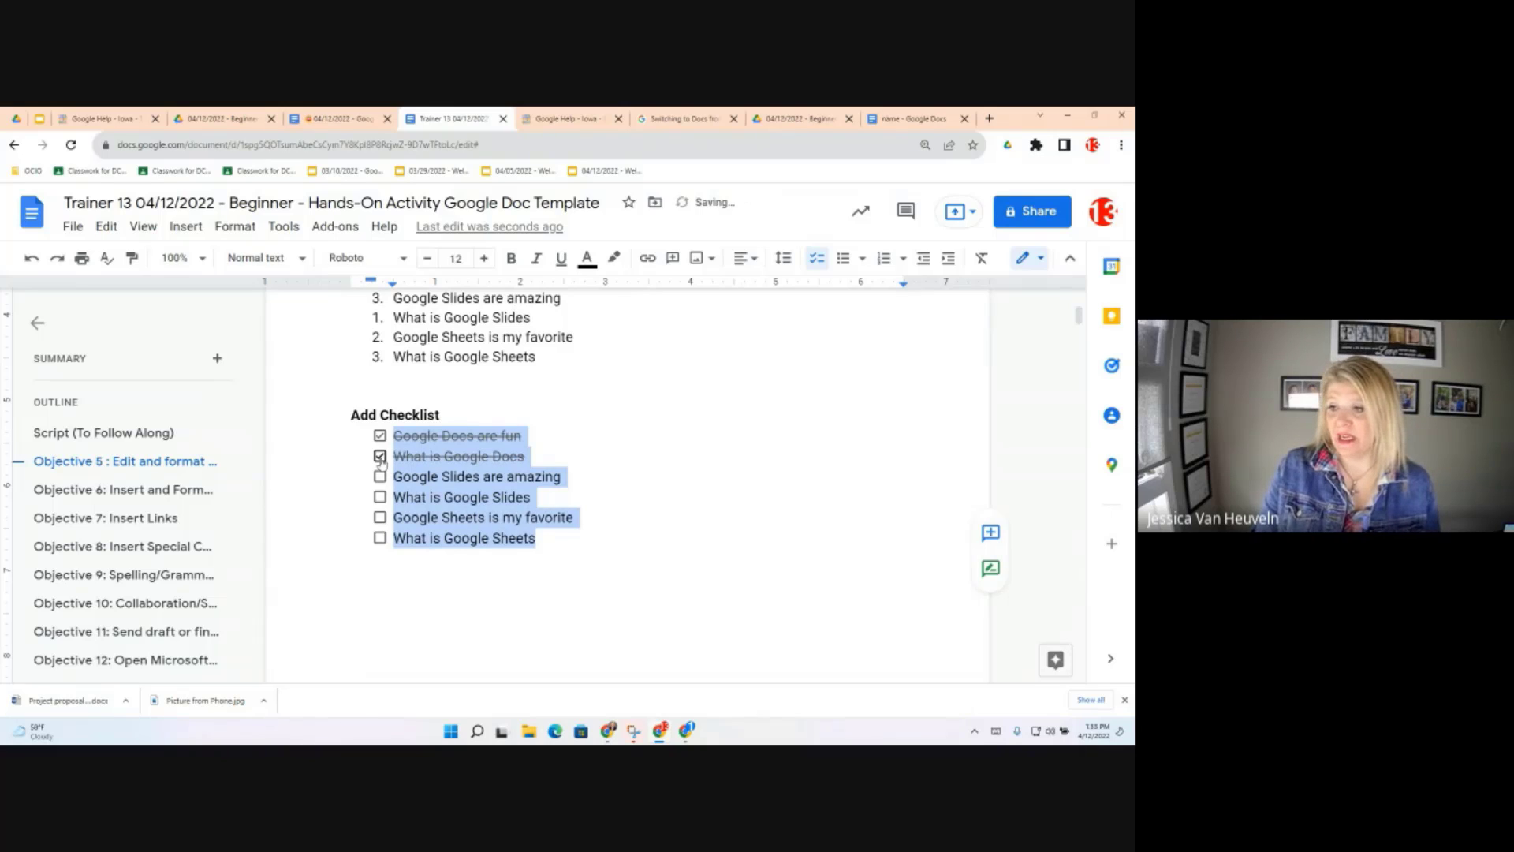
pyautogui.click(555, 590)
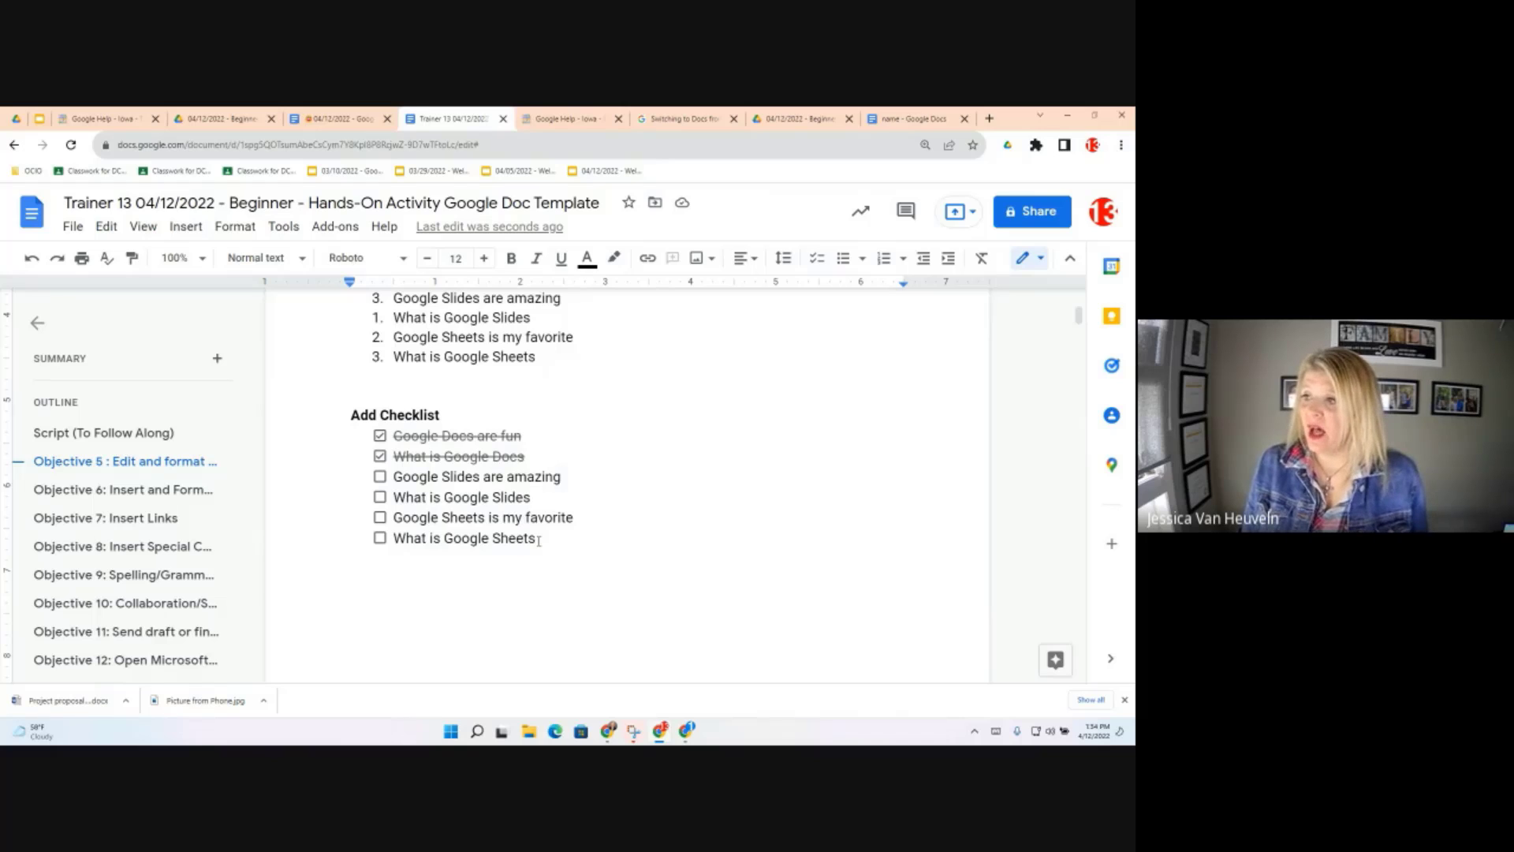
# Colour the 'What is Google Sheets' line blue with a yellow highlight
pyautogui.moveTo(384, 539); pyautogui.dragTo(535, 539)
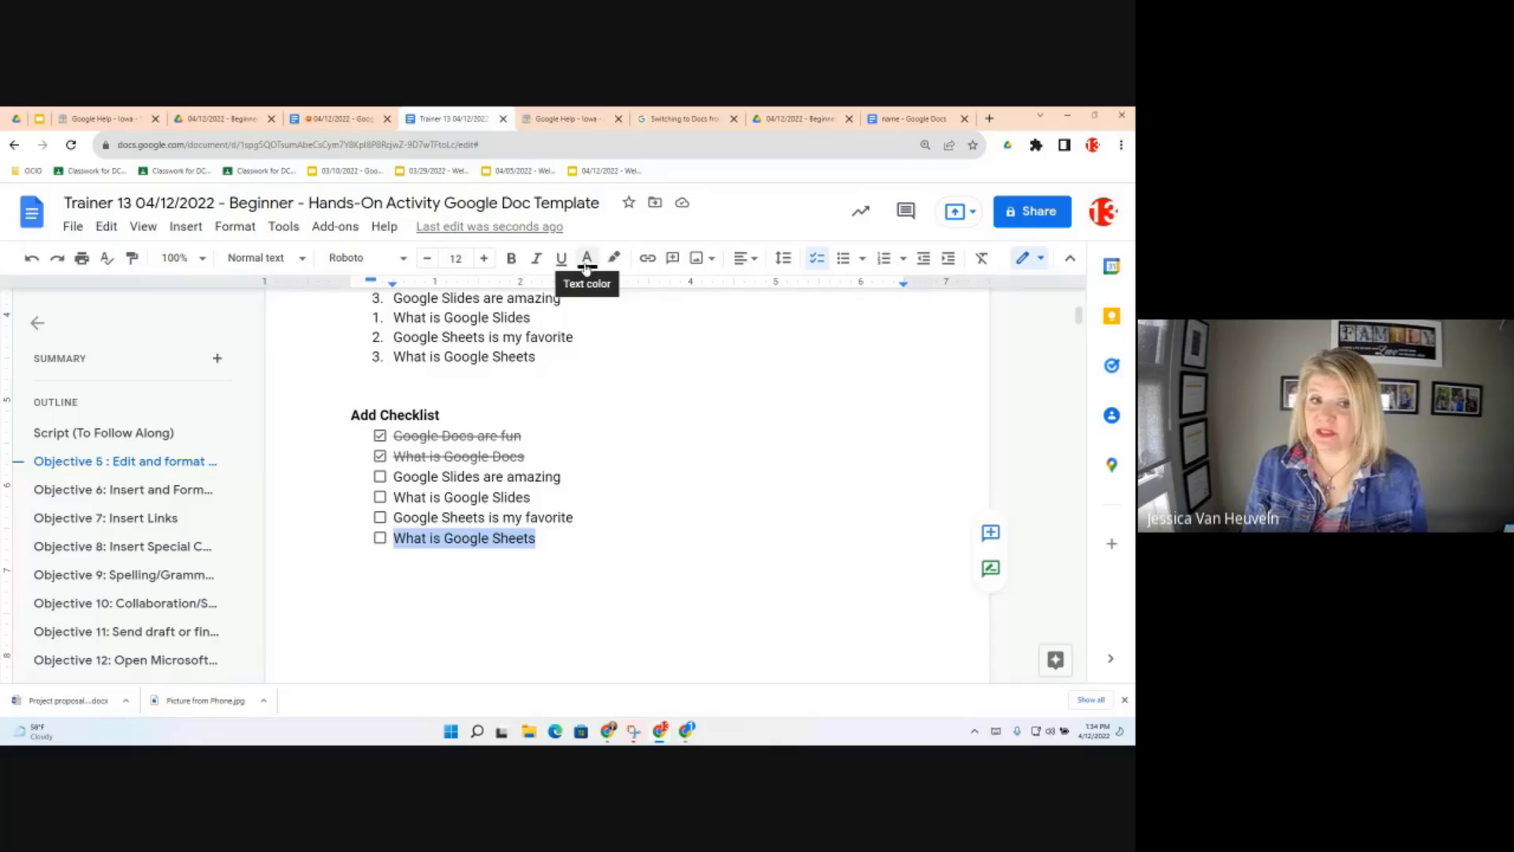
pyautogui.click(586, 260)
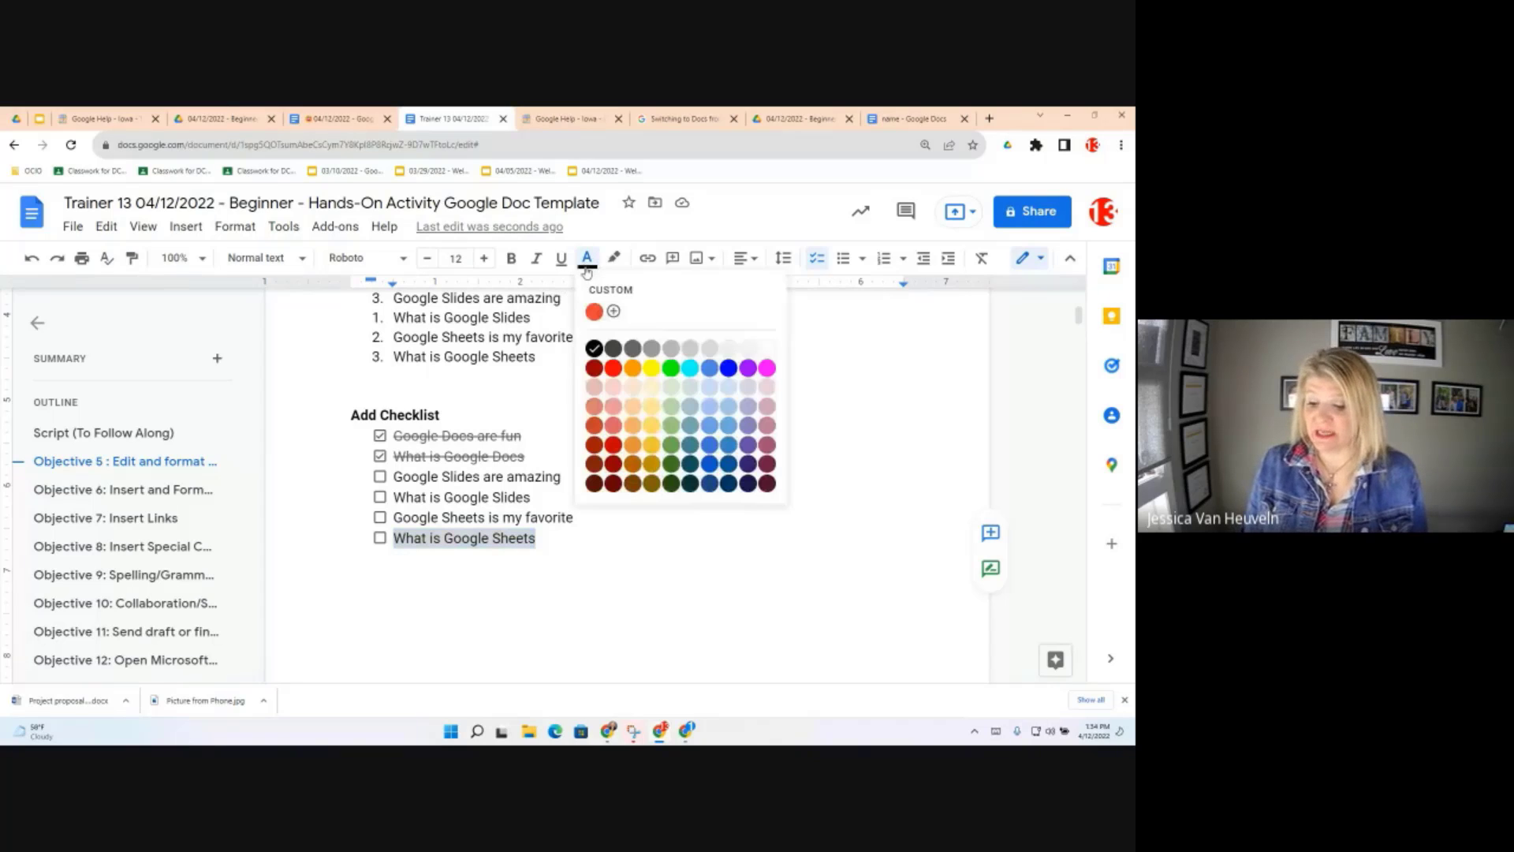
pyautogui.click(728, 368)
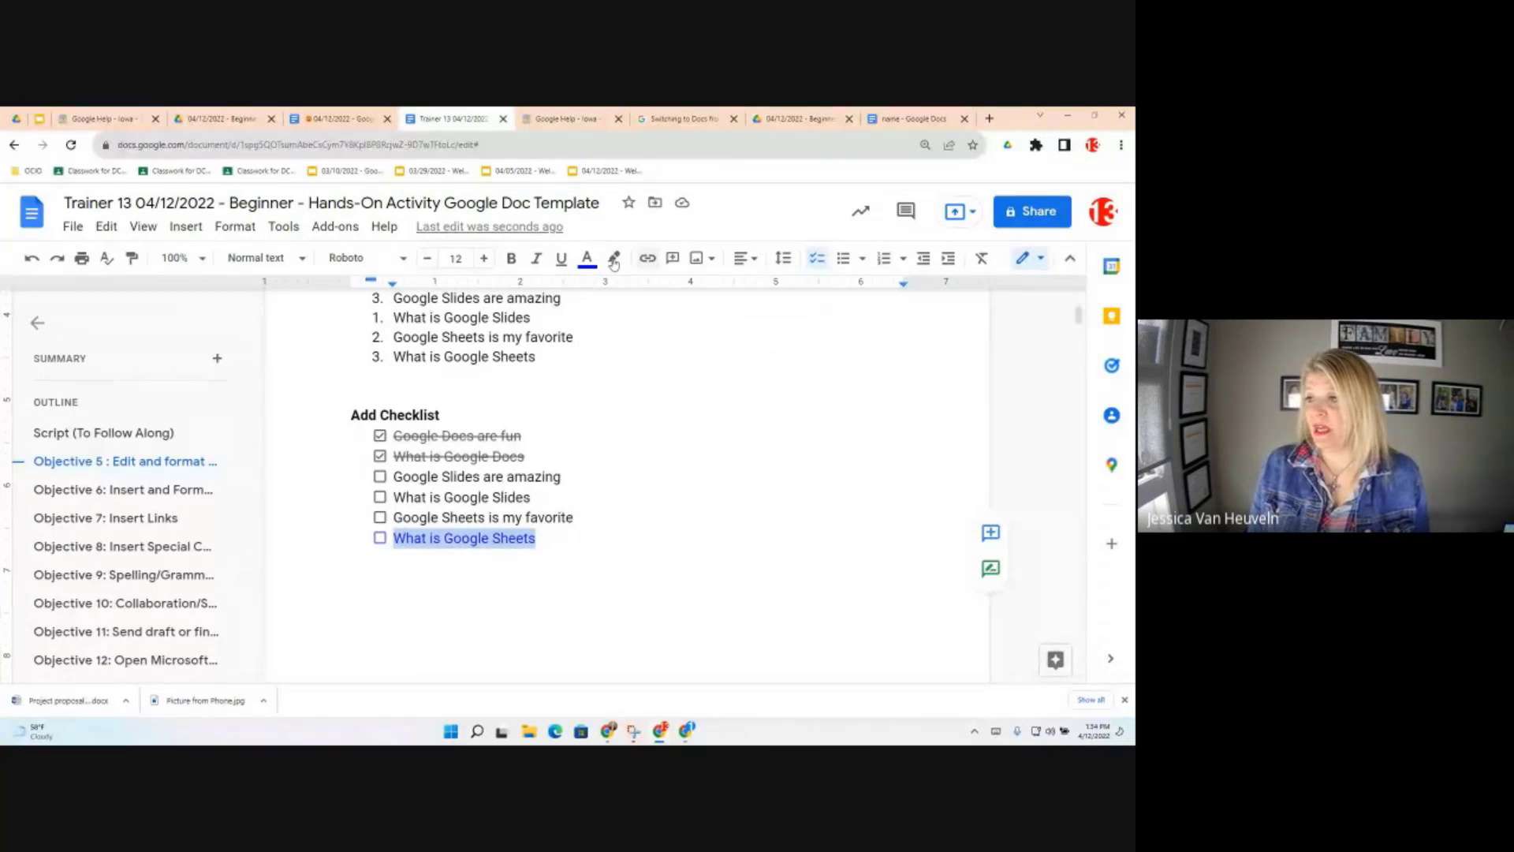
pyautogui.click(614, 259)
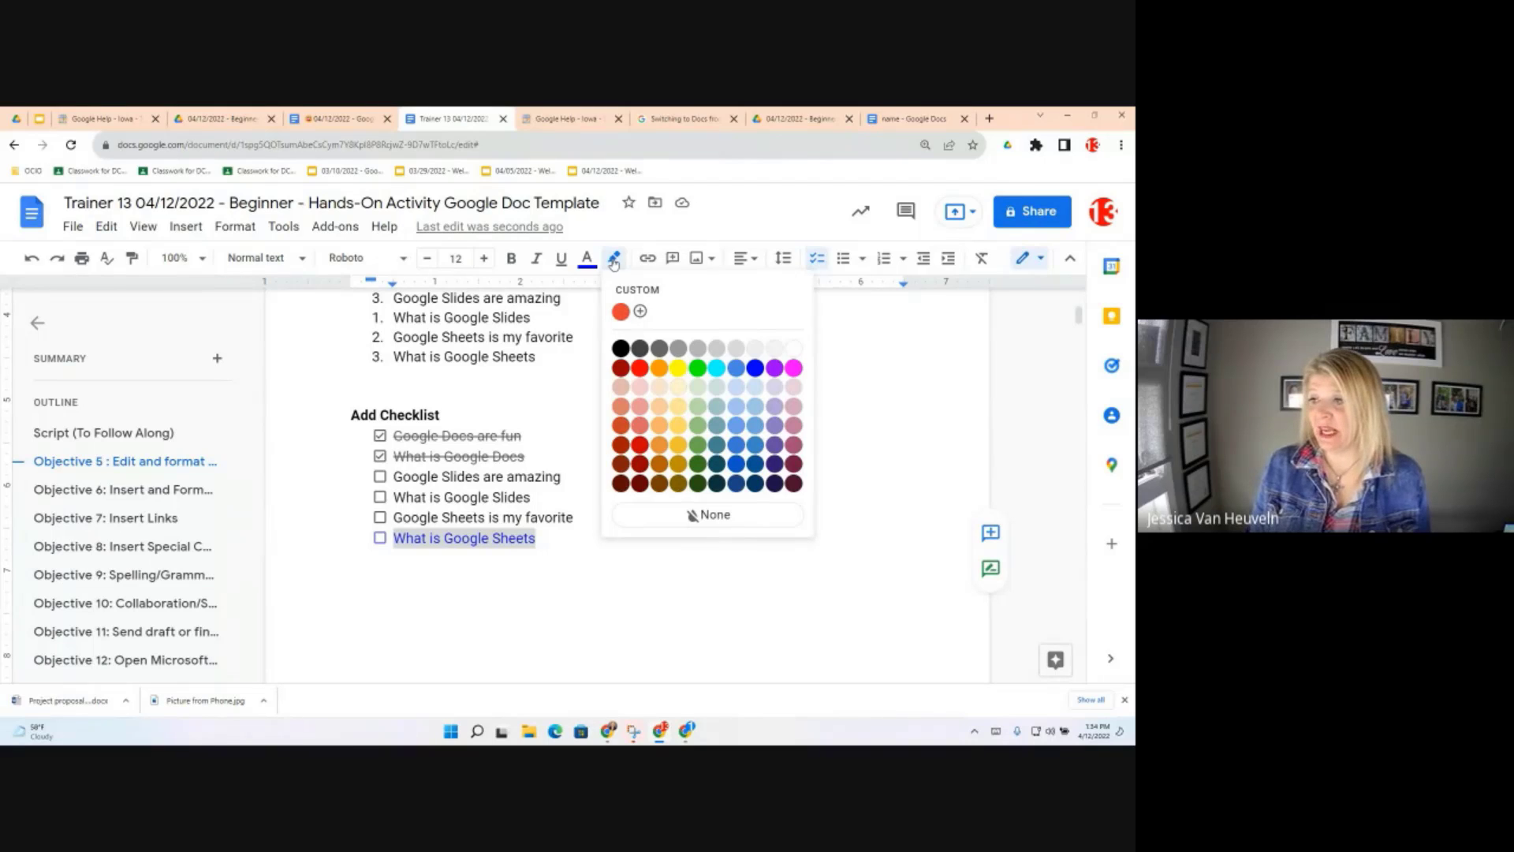
pyautogui.click(680, 367)
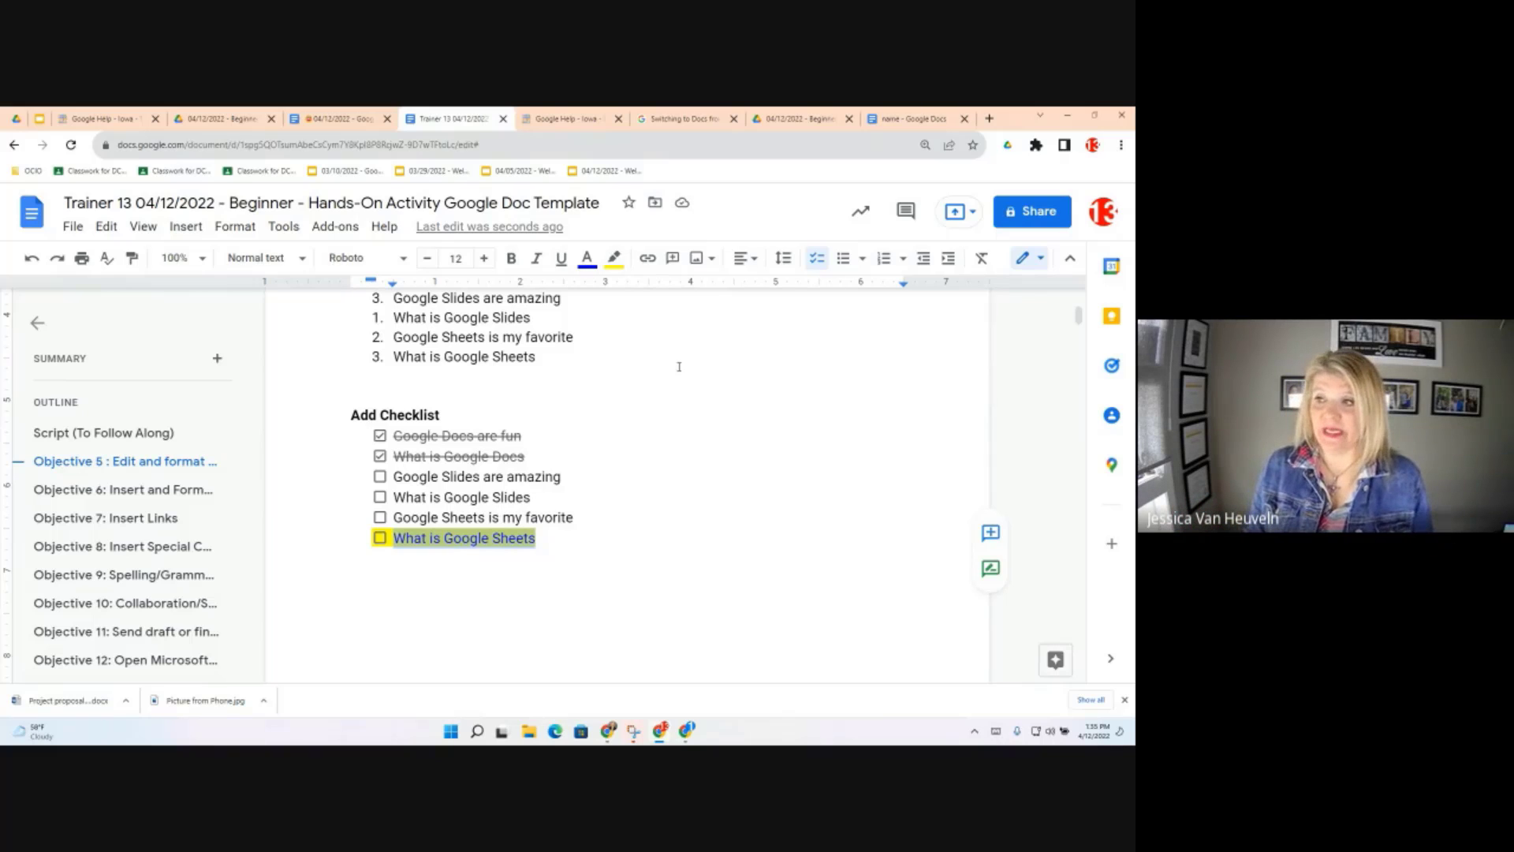
# Make the 'What is Google Sheets' line bold, italic and underlined
pyautogui.click(511, 261)
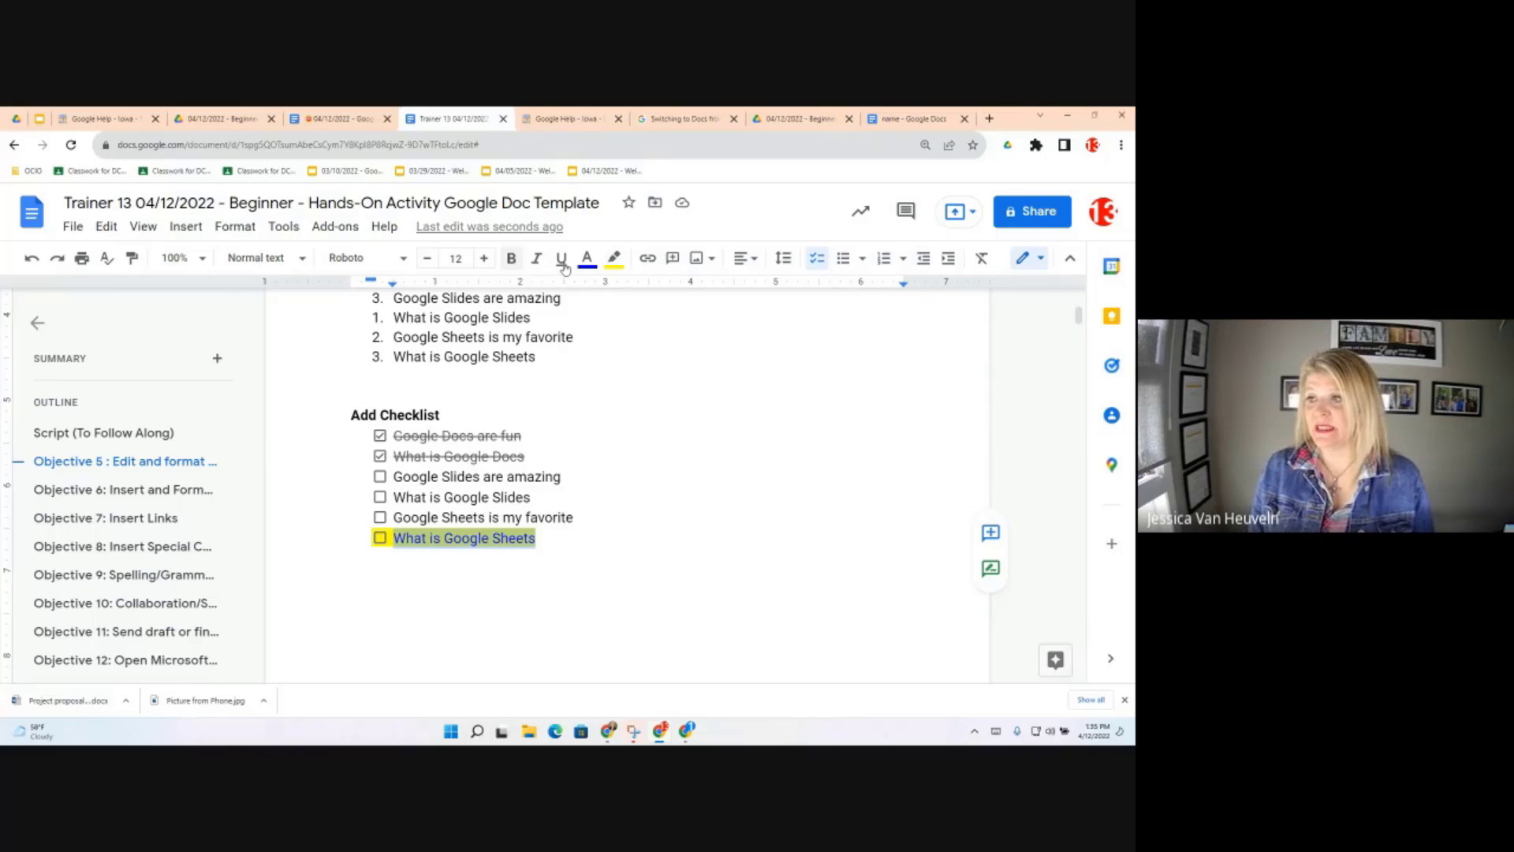
pyautogui.click(537, 261)
pyautogui.click(563, 264)
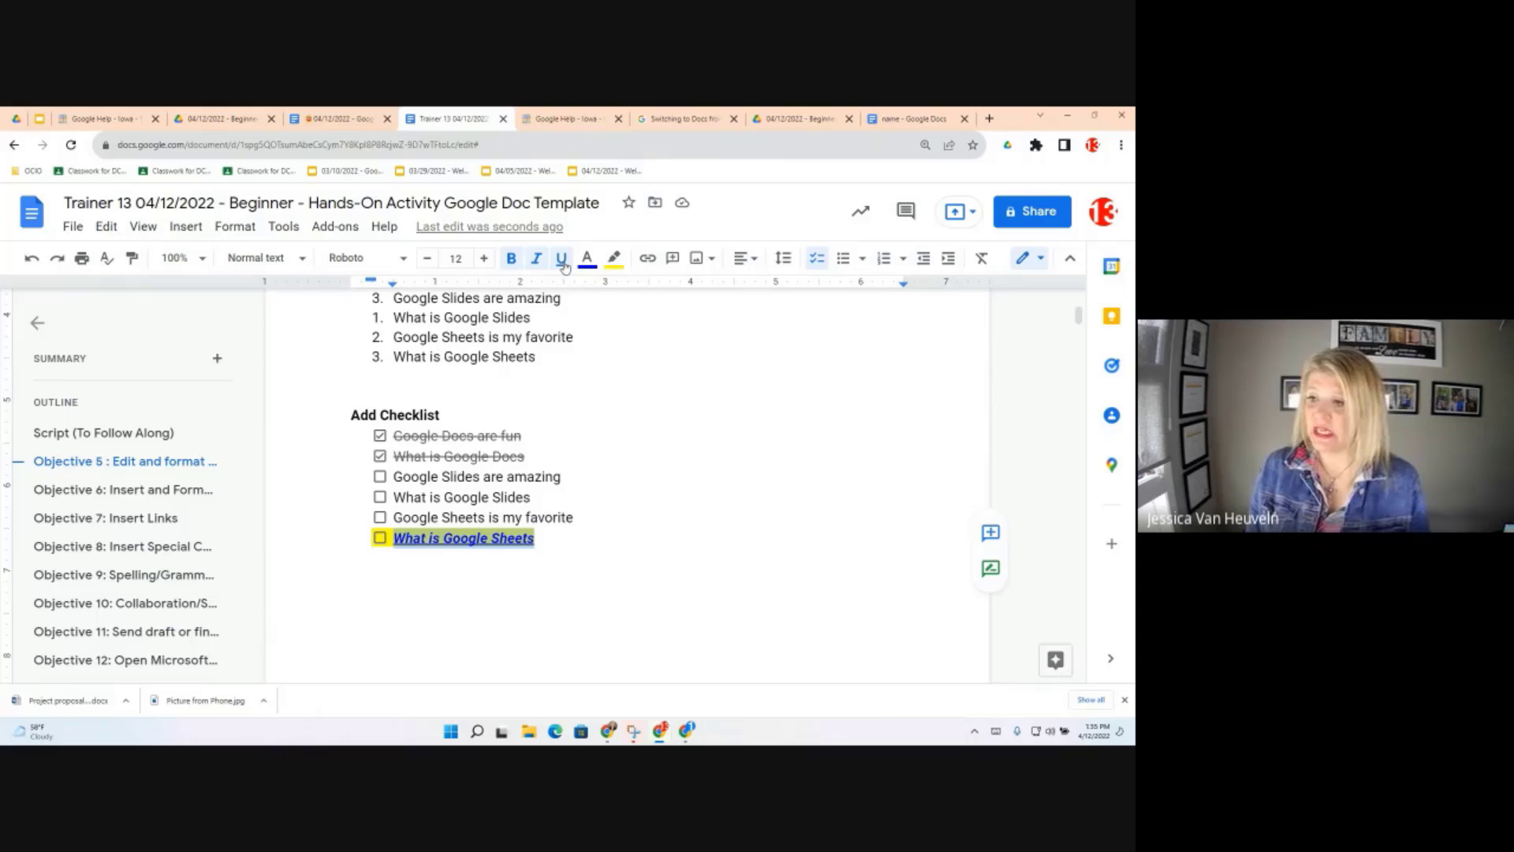
pyautogui.click(537, 539)
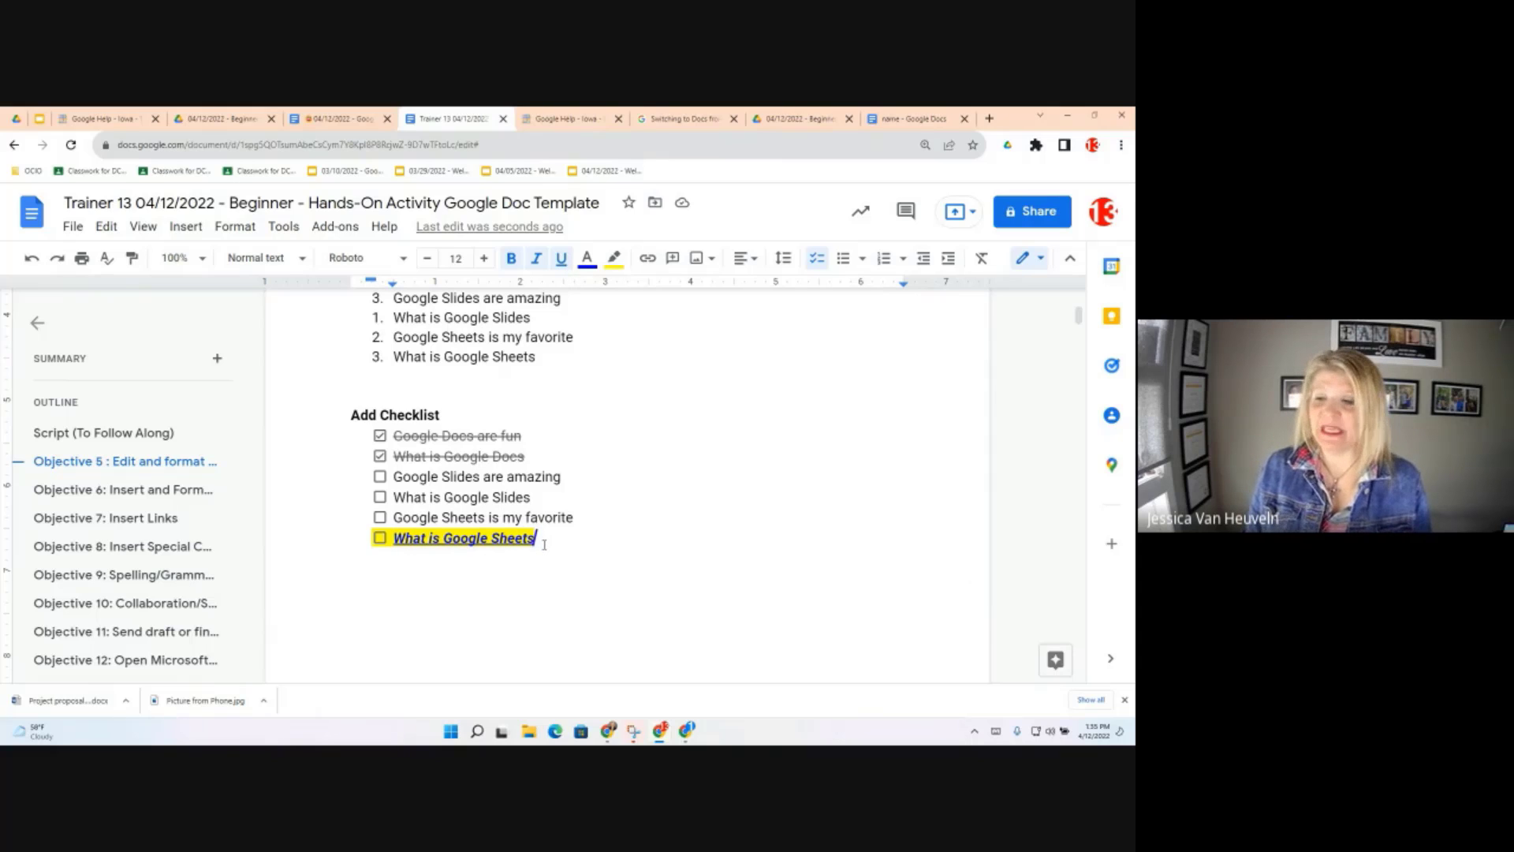
pyautogui.moveTo(544, 544); pyautogui.dragTo(397, 436)
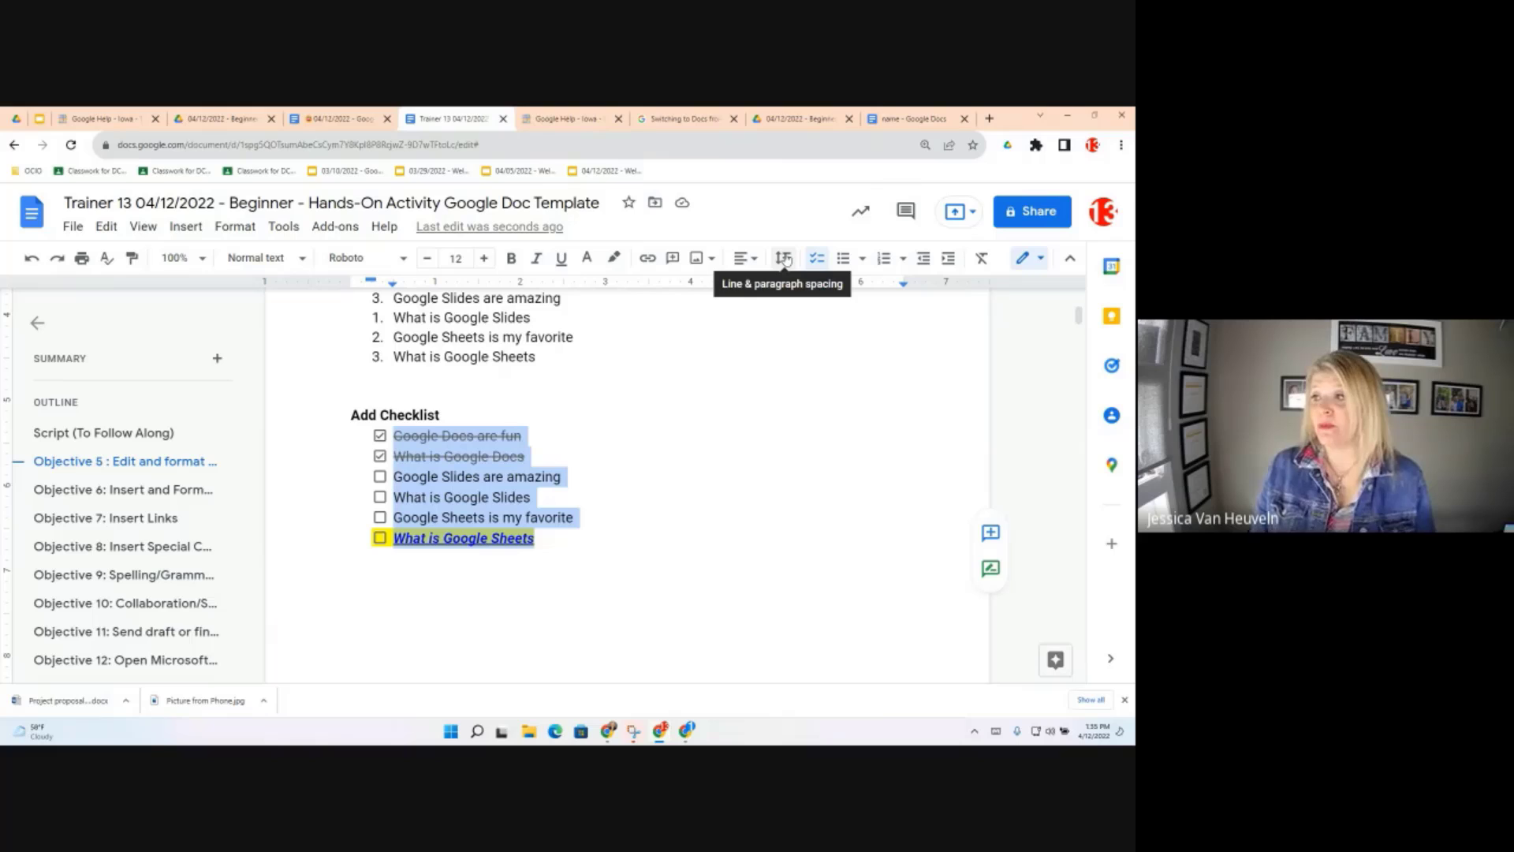
# Browse the formatting menu options for the checklist without changing anything
pyautogui.click(236, 230)
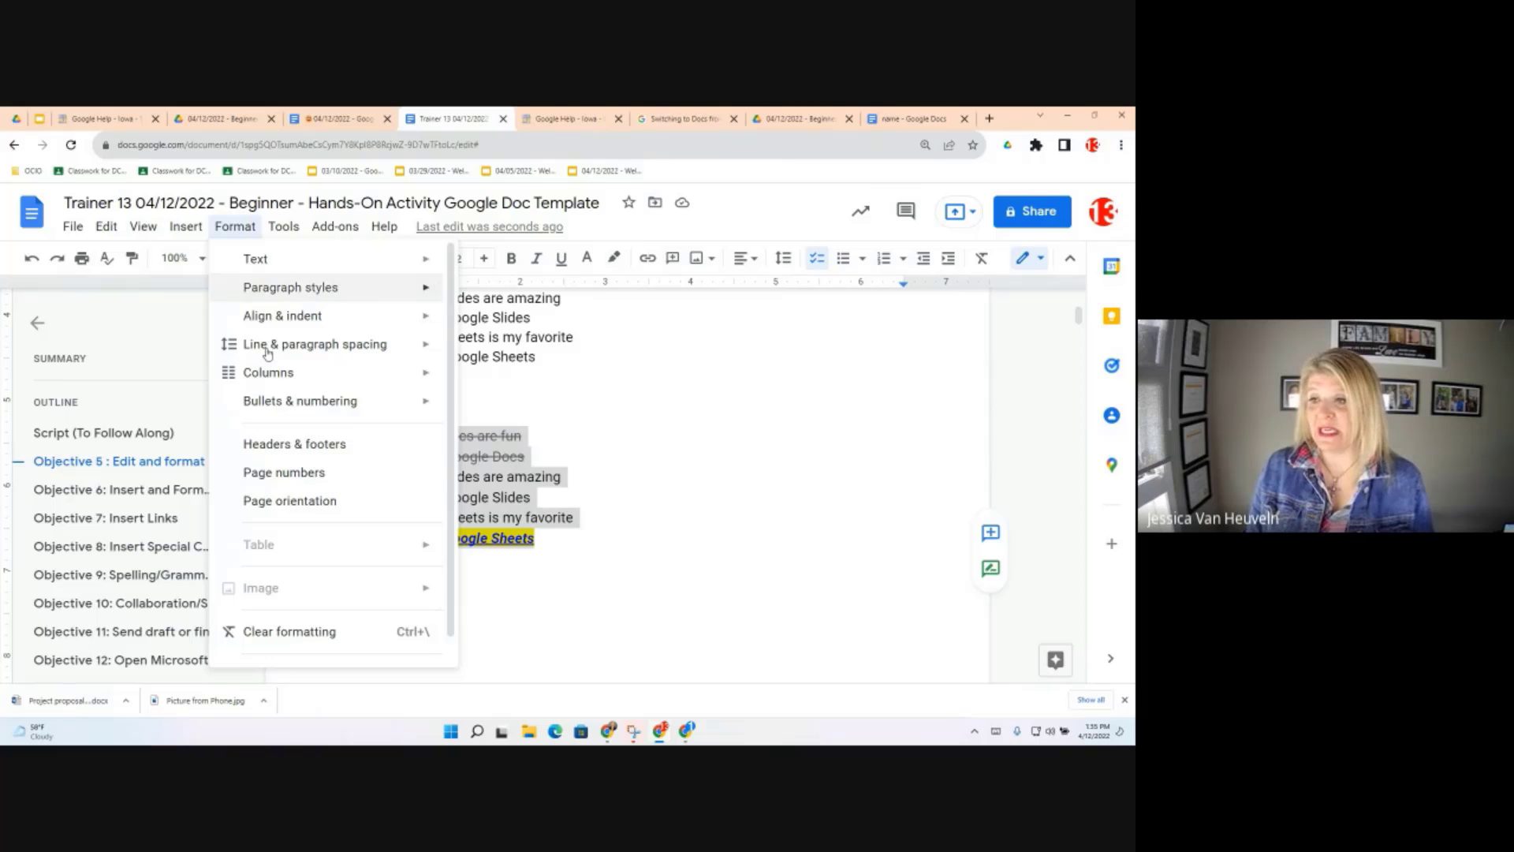
pyautogui.moveTo(268, 349)
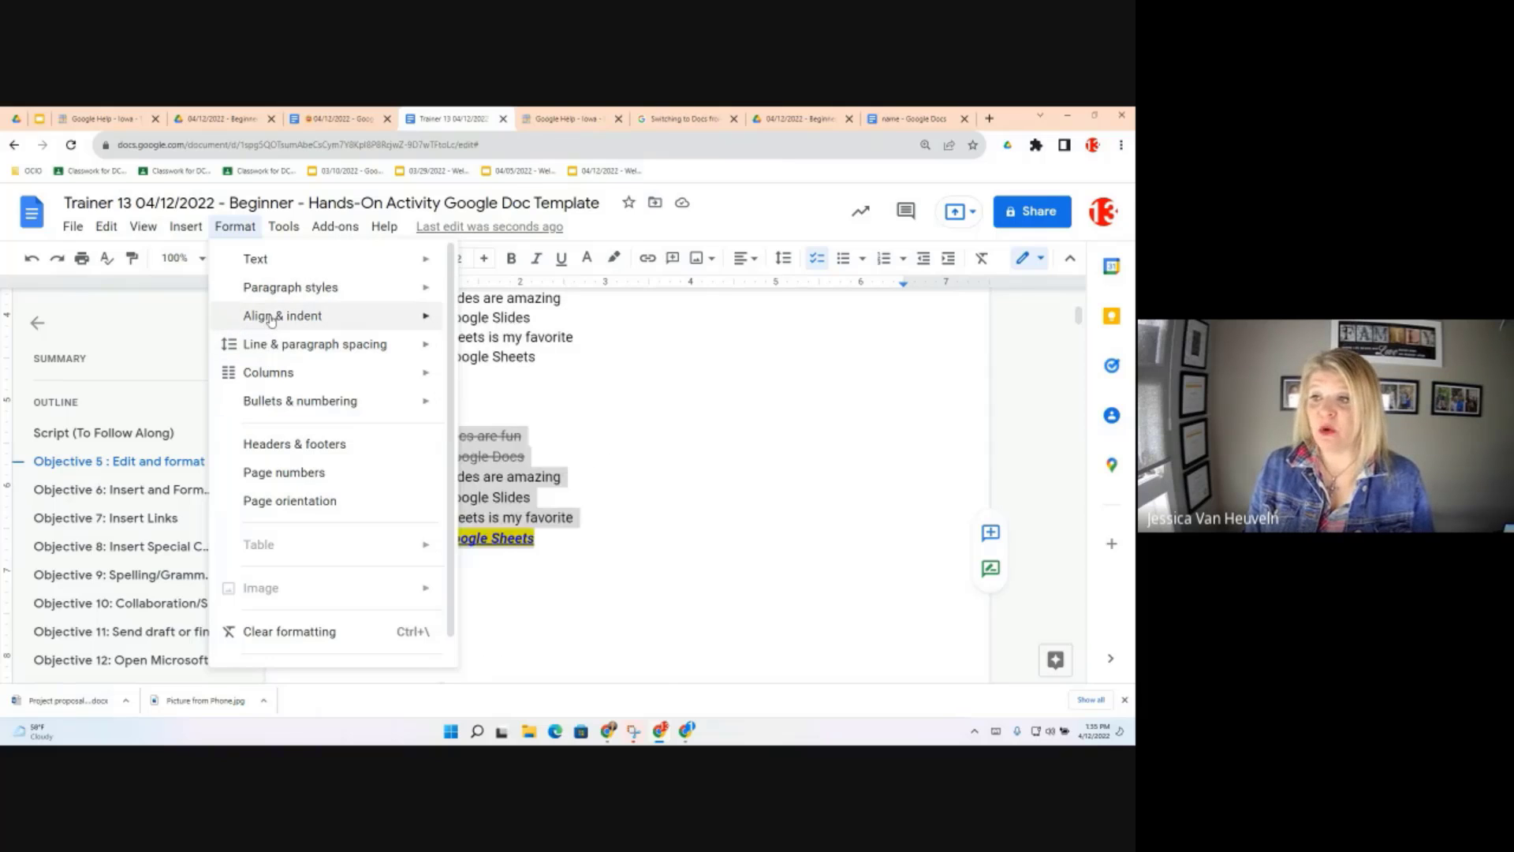
pyautogui.moveTo(270, 320)
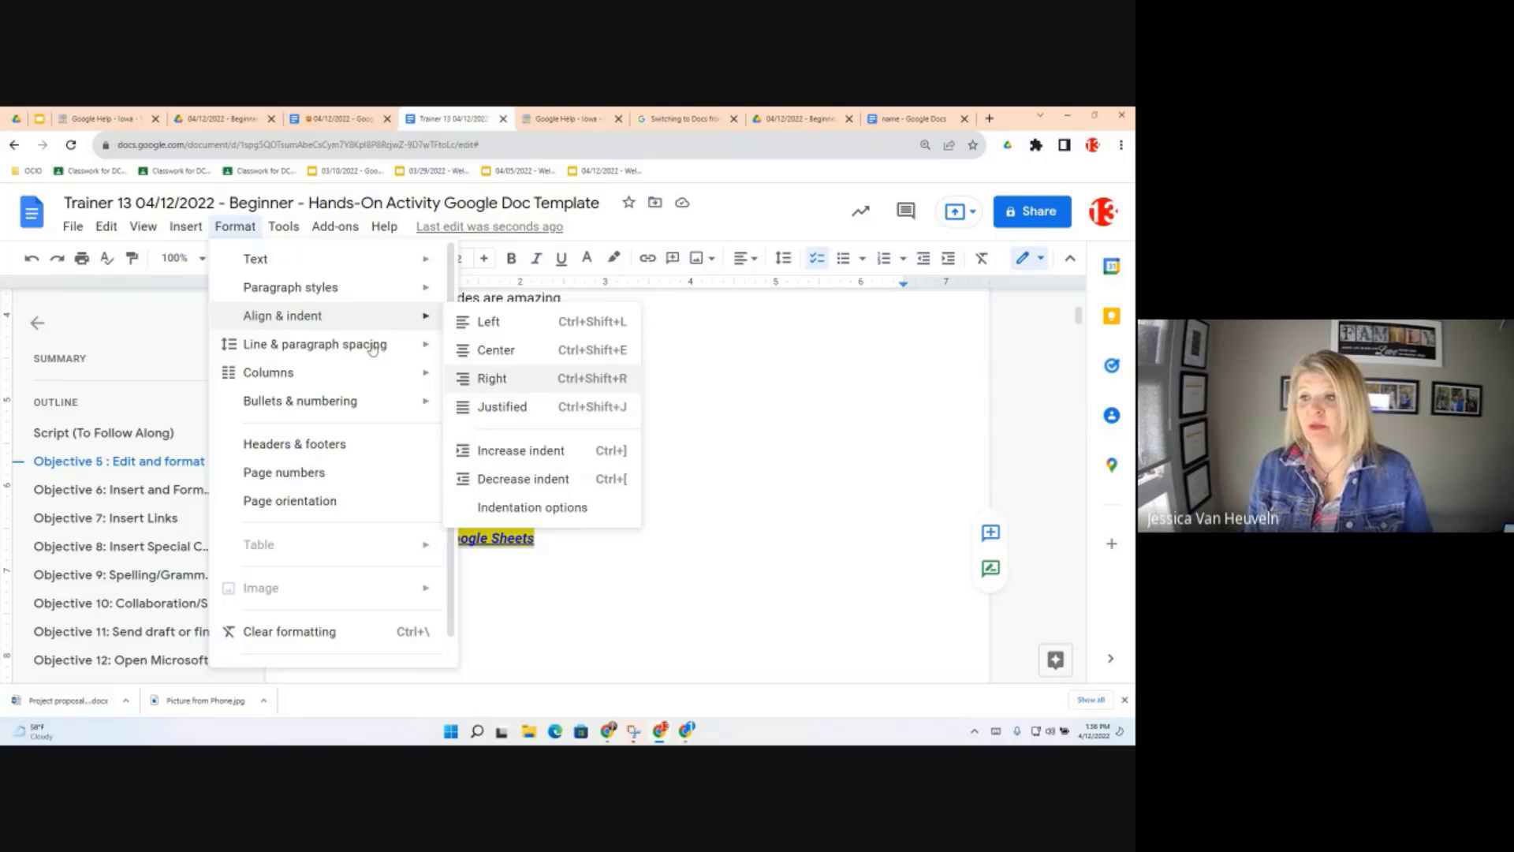
pyautogui.moveTo(374, 348)
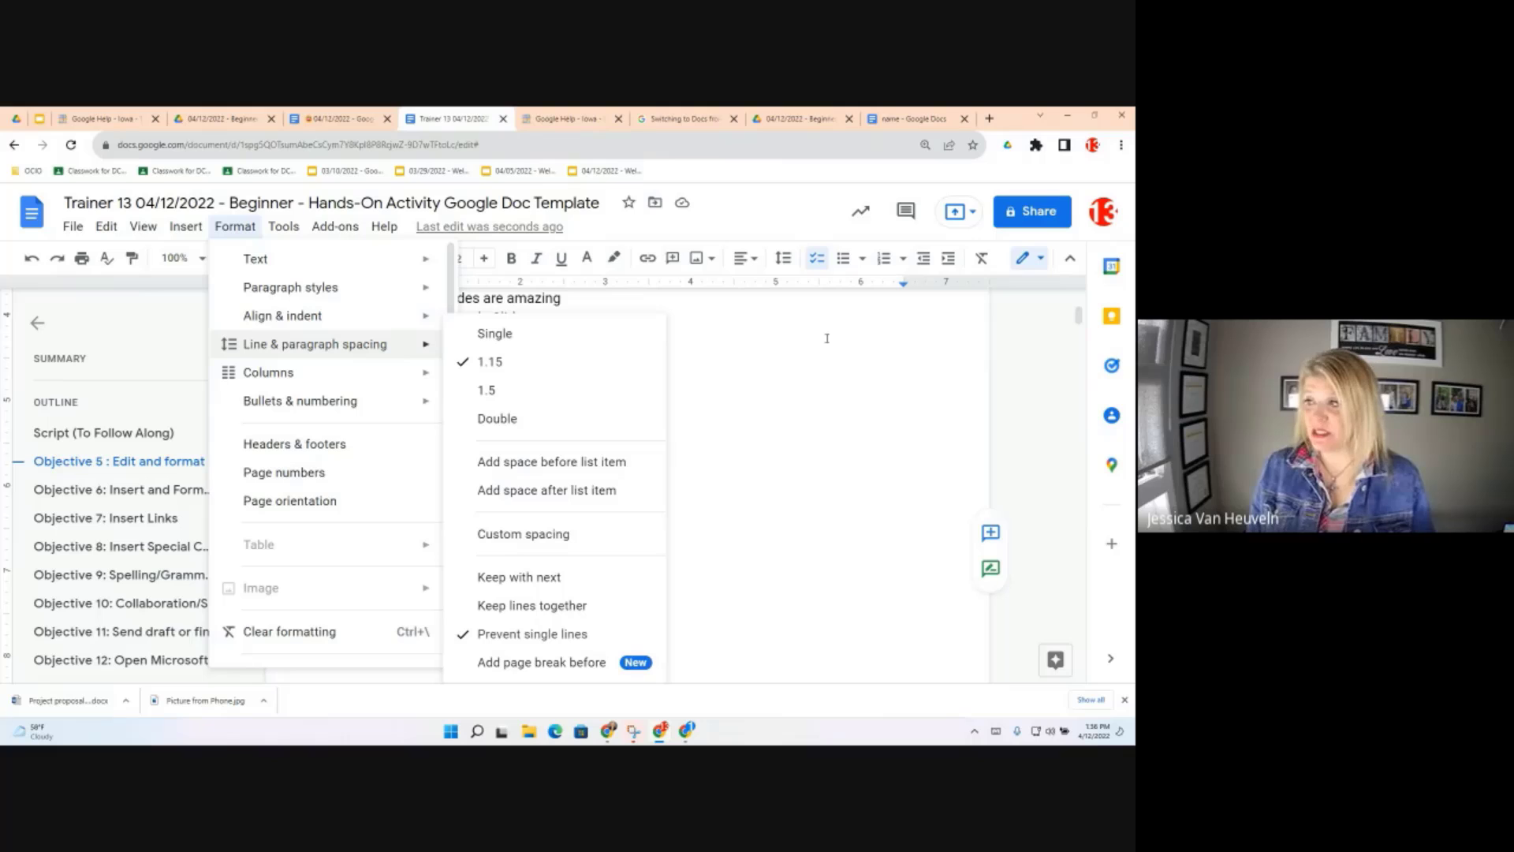
pyautogui.click(803, 204)
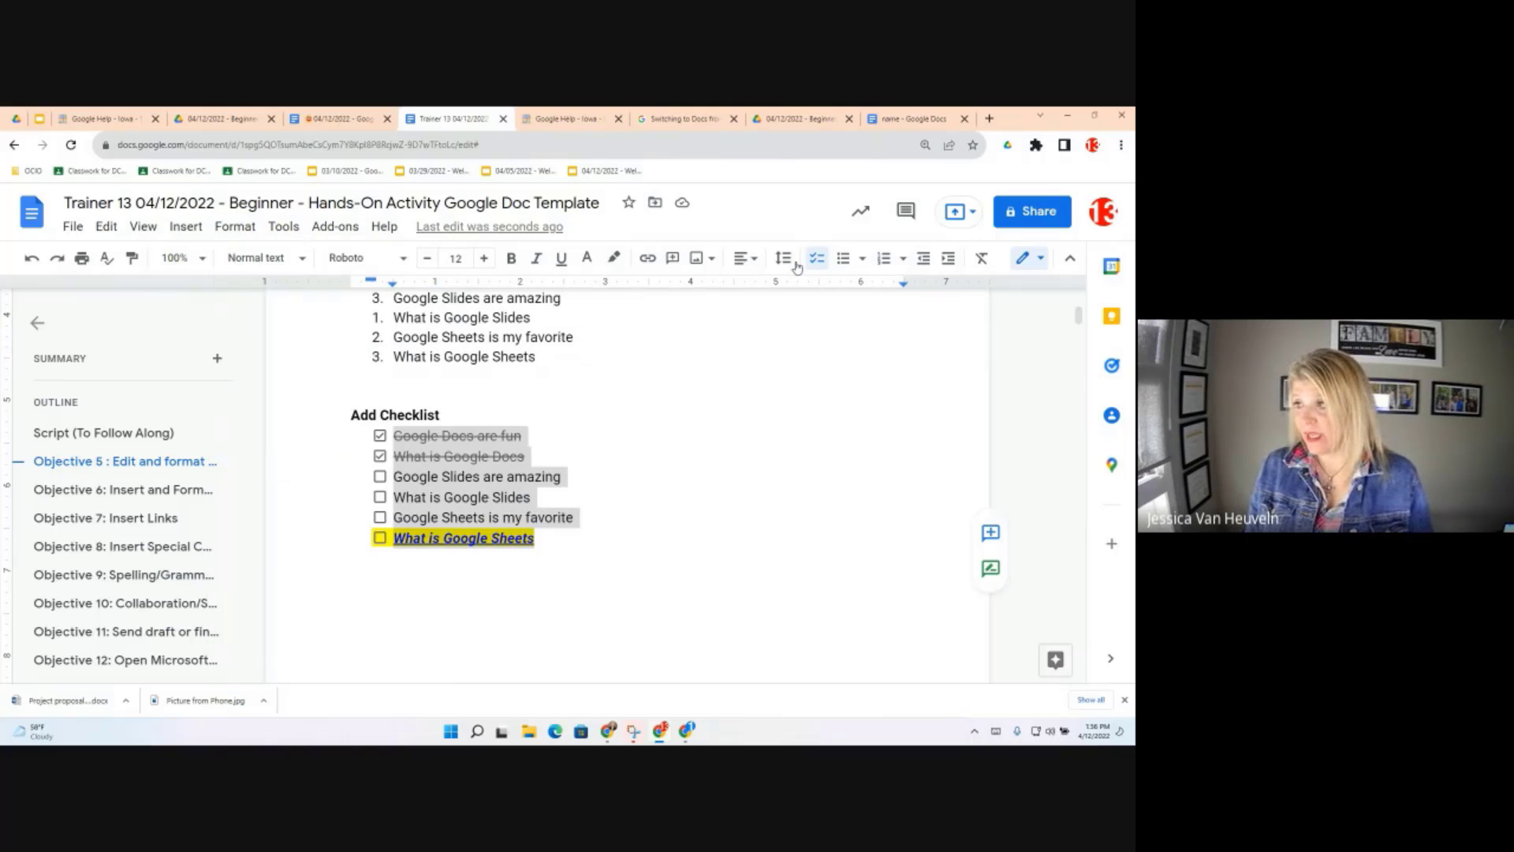
# Set the checklist items to double line spacing
pyautogui.click(785, 259)
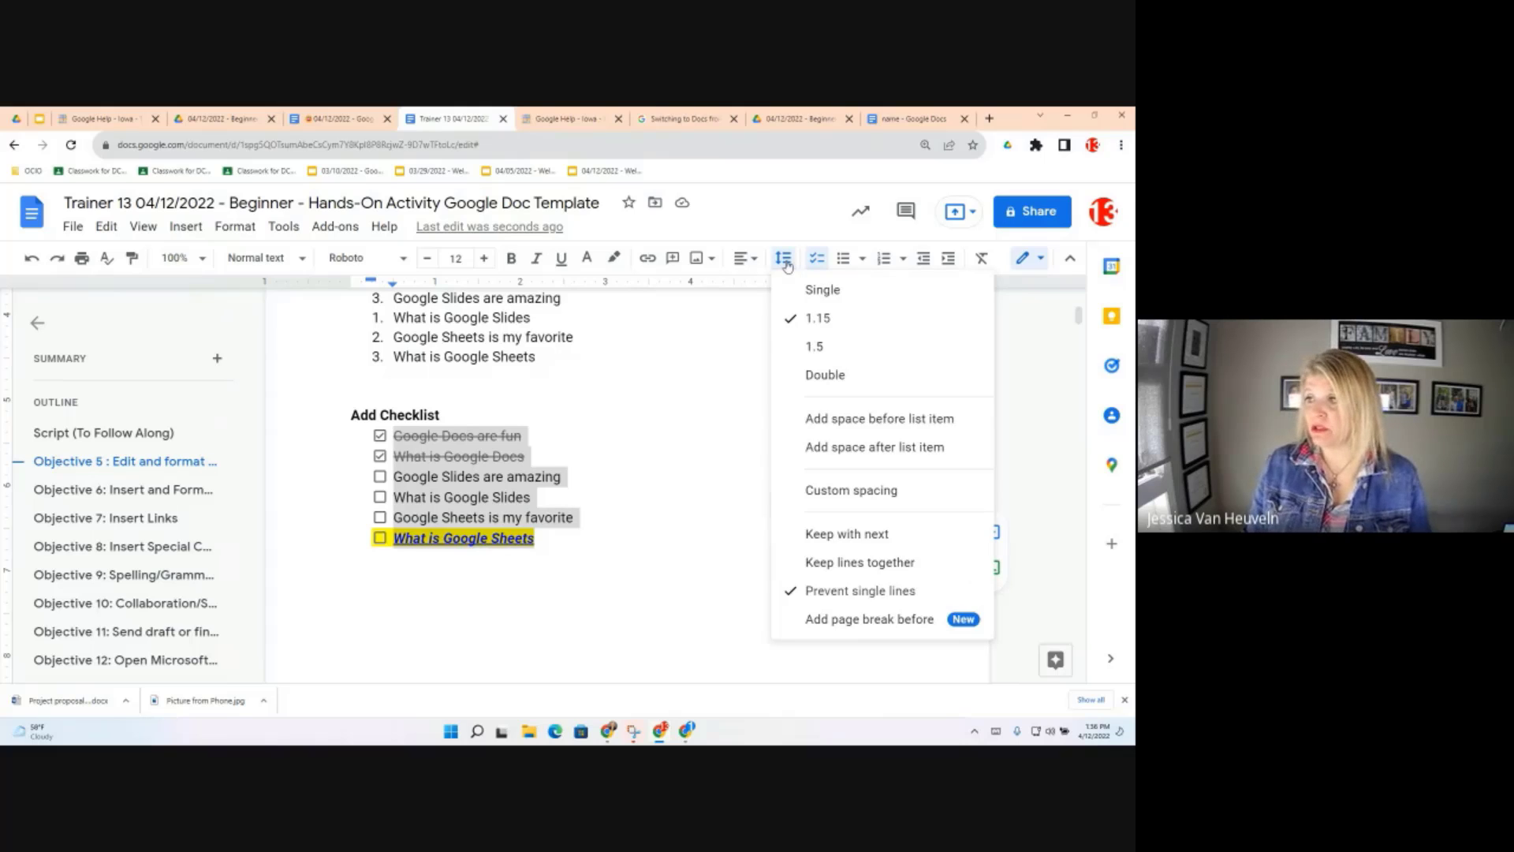
pyautogui.click(826, 376)
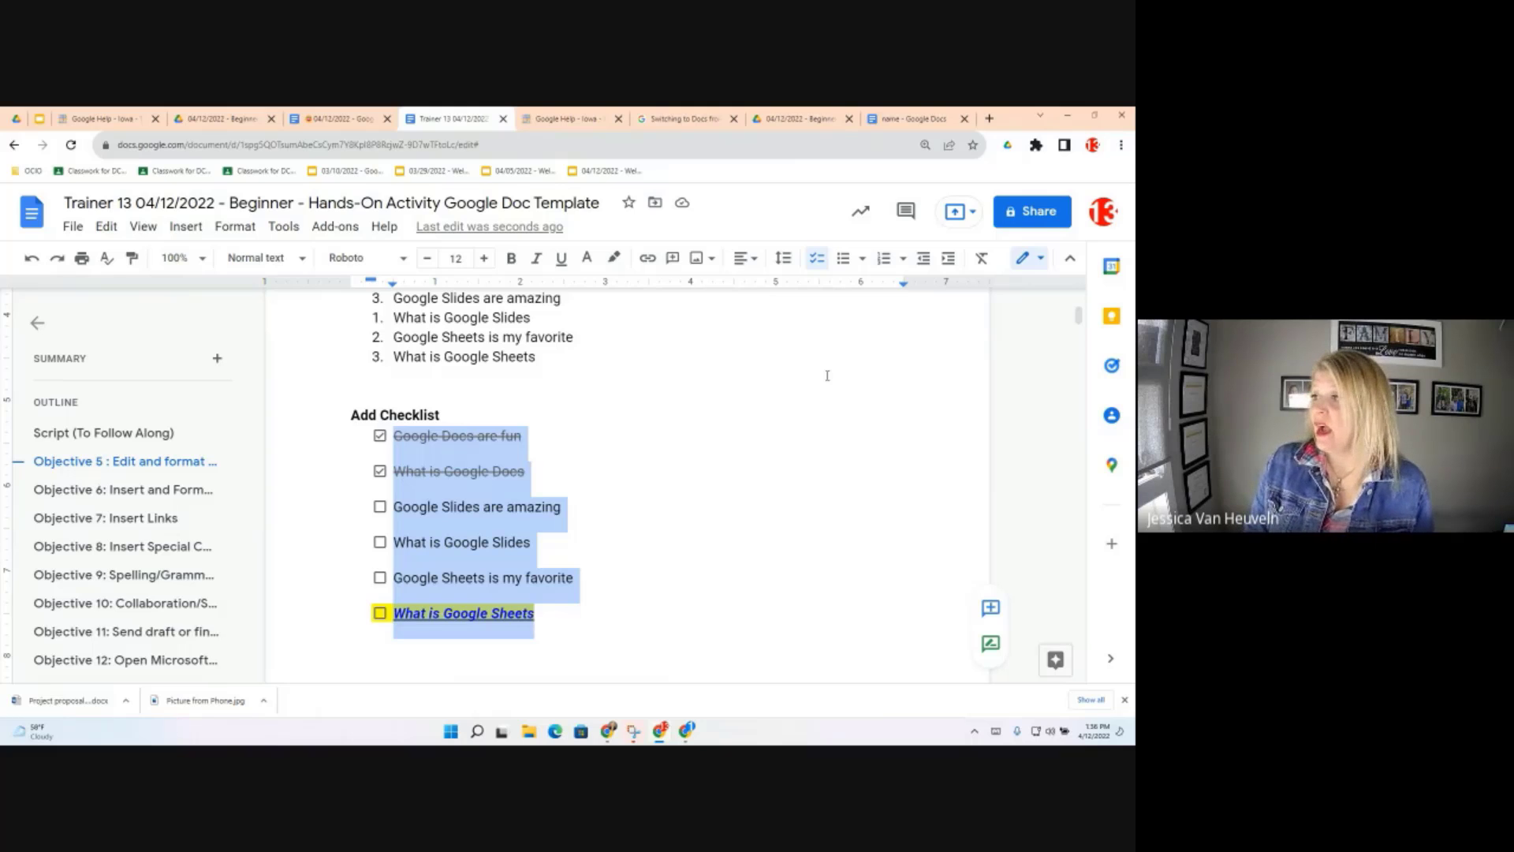
pyautogui.click(783, 263)
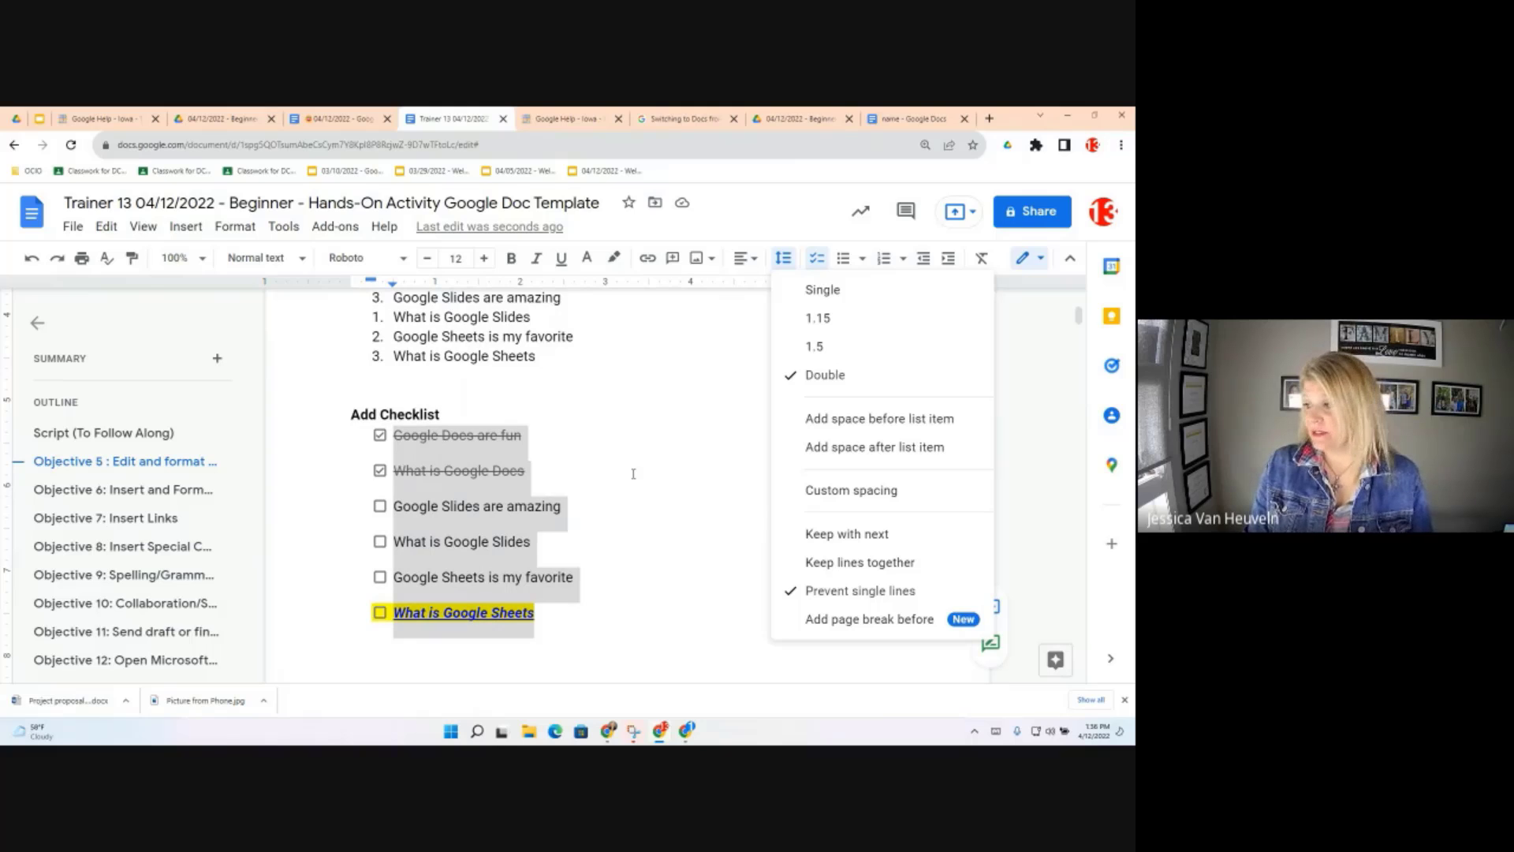
# Copy the 'Copy and paste this' heading and paste a duplicate on a new line beneath it
pyautogui.scroll(-1, 620, 583)
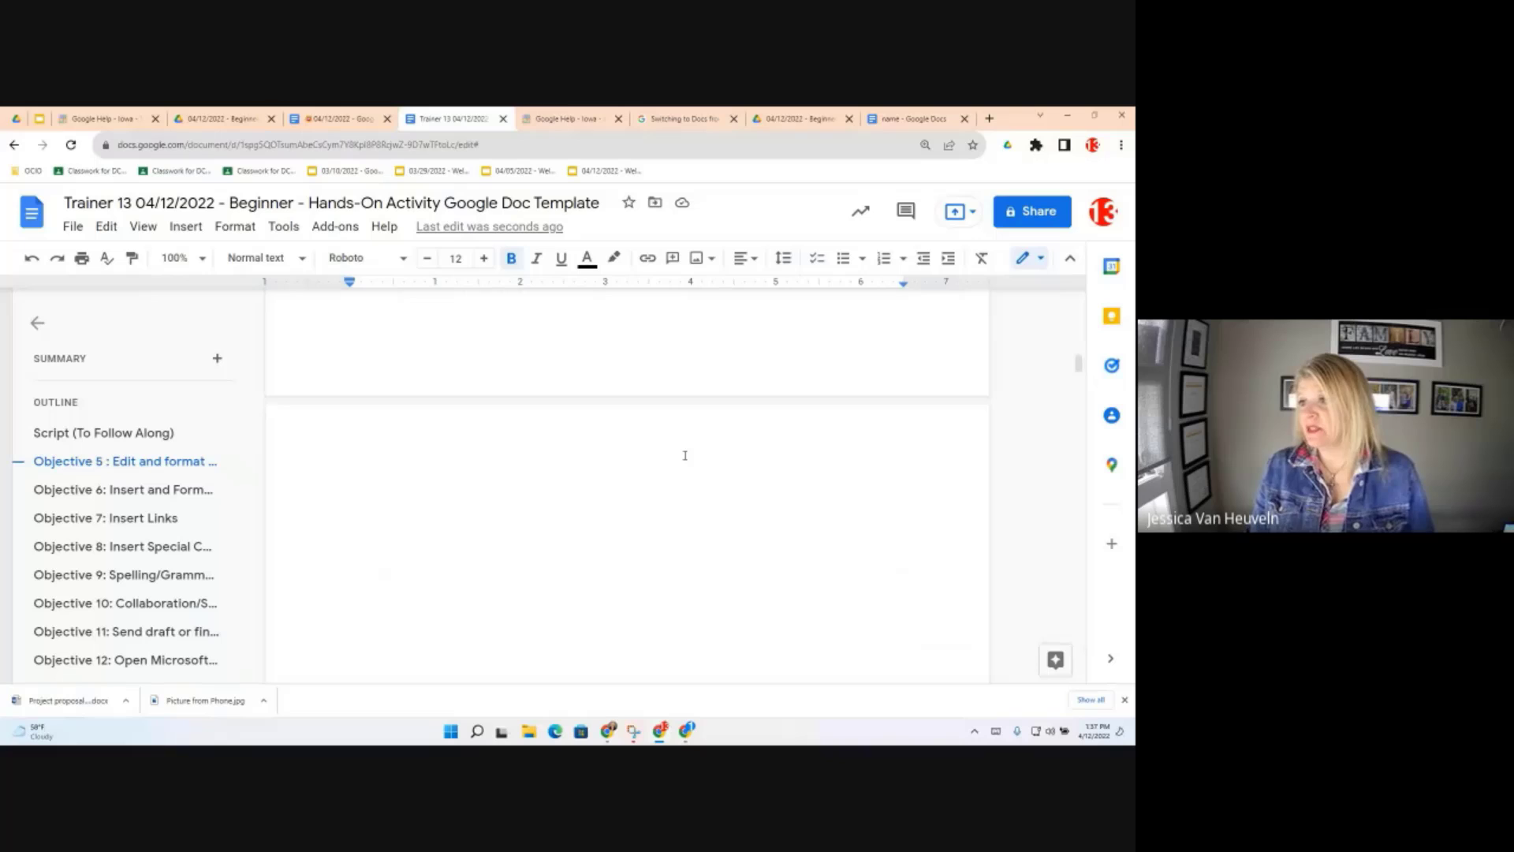
pyautogui.scroll(5, 685, 455)
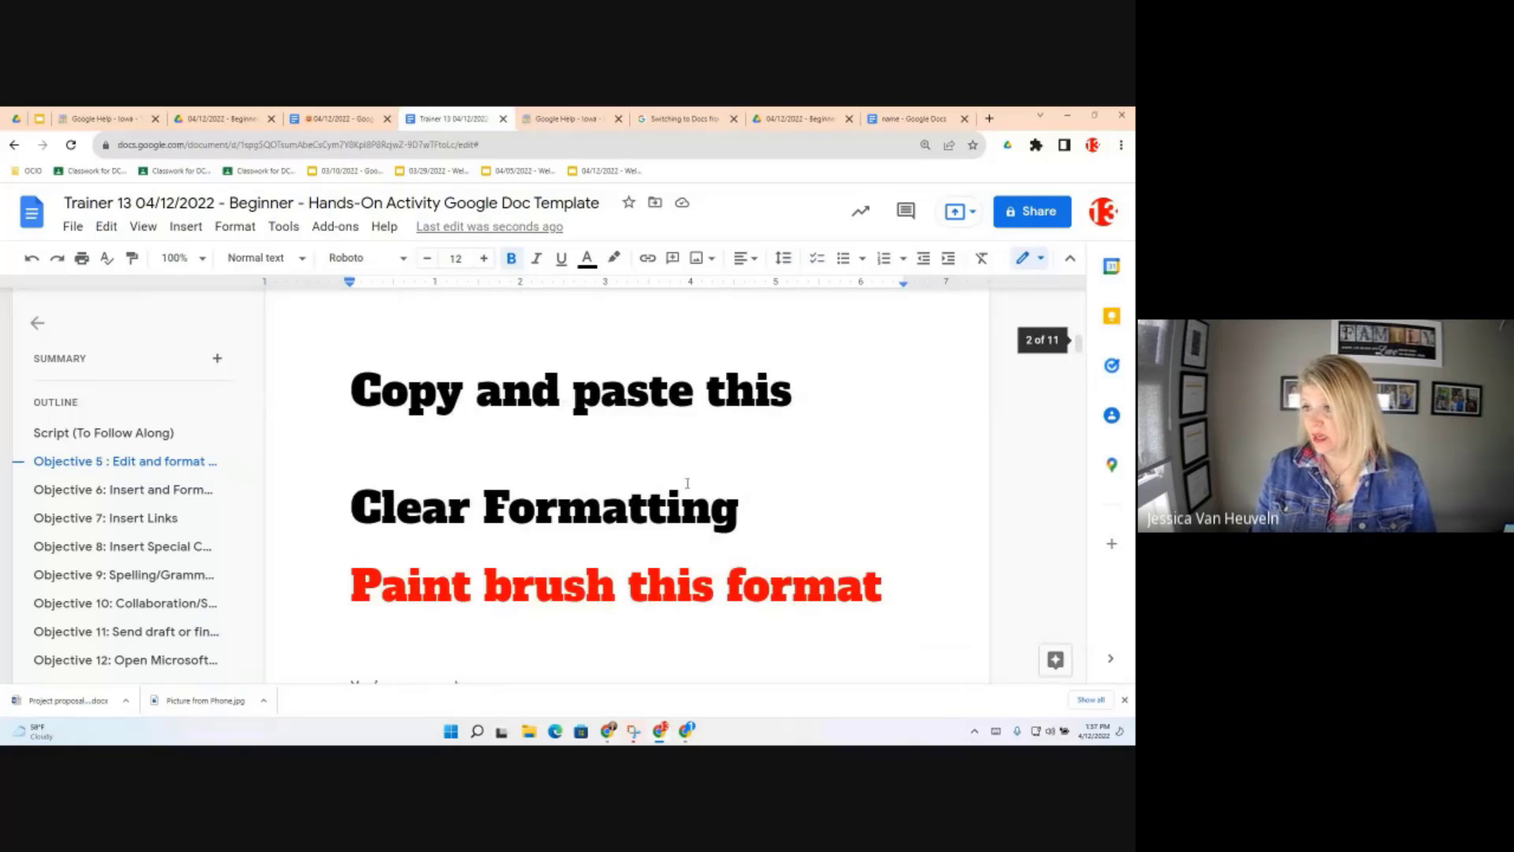
pyautogui.scroll(1, 687, 484)
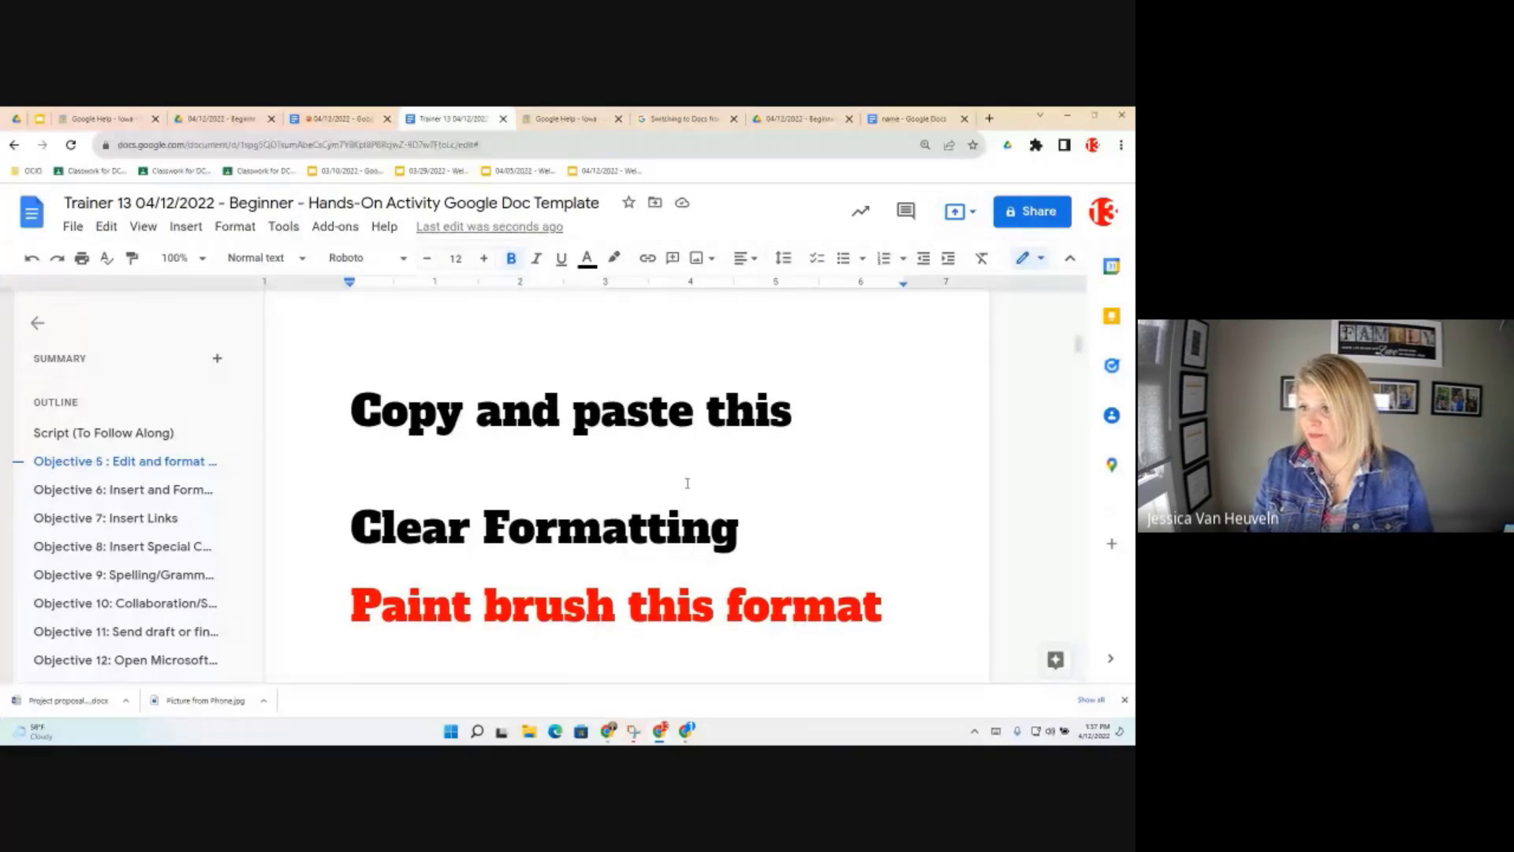
pyautogui.scroll(3, 687, 483)
pyautogui.scroll(-2, 688, 490)
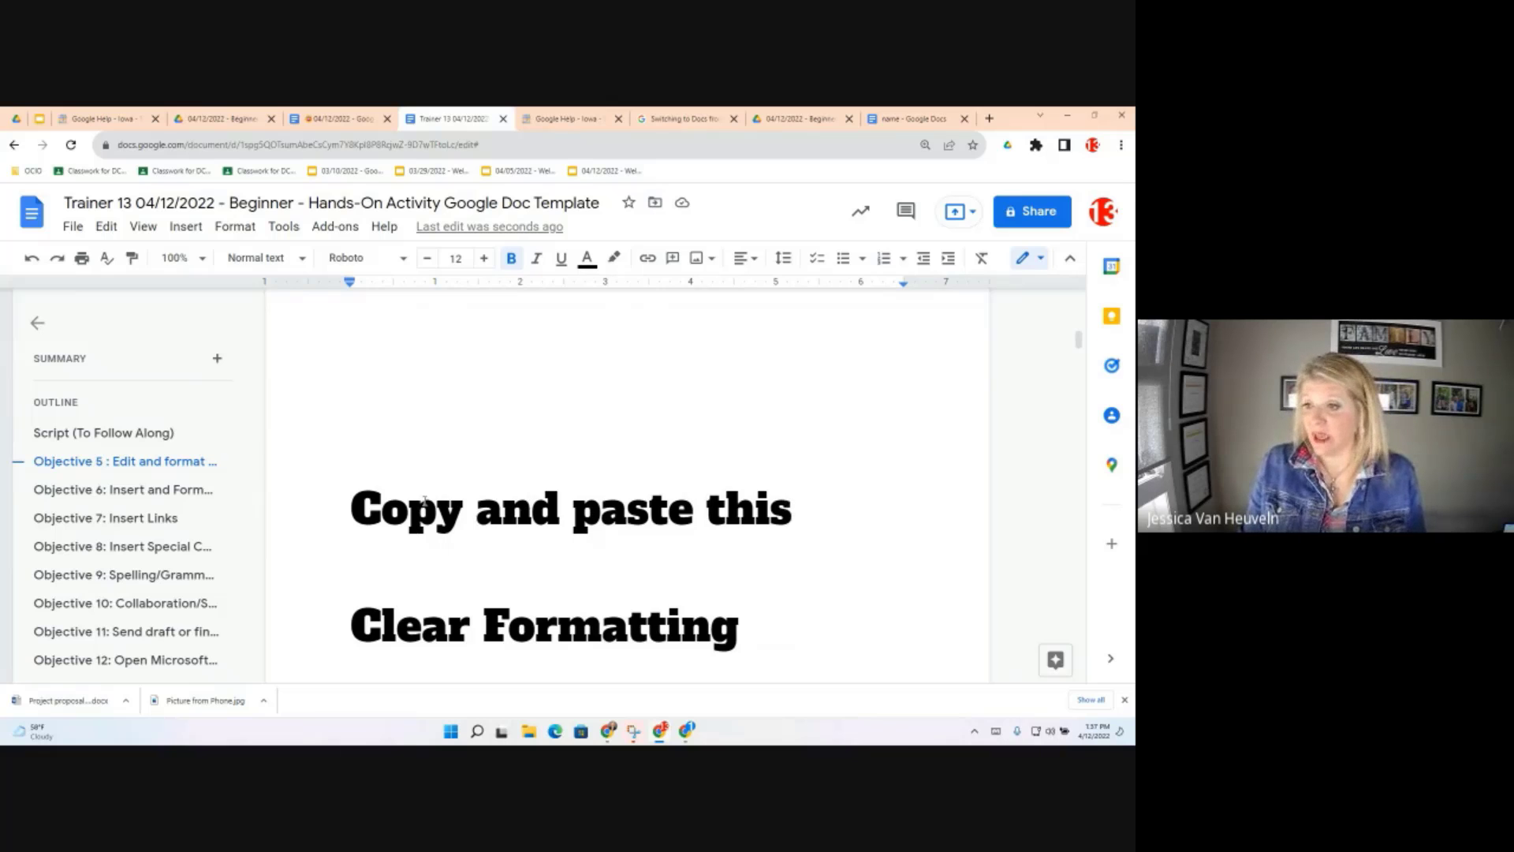
pyautogui.moveTo(424, 501); pyautogui.dragTo(351, 489)
pyautogui.hotkey('ctrl', 'c')
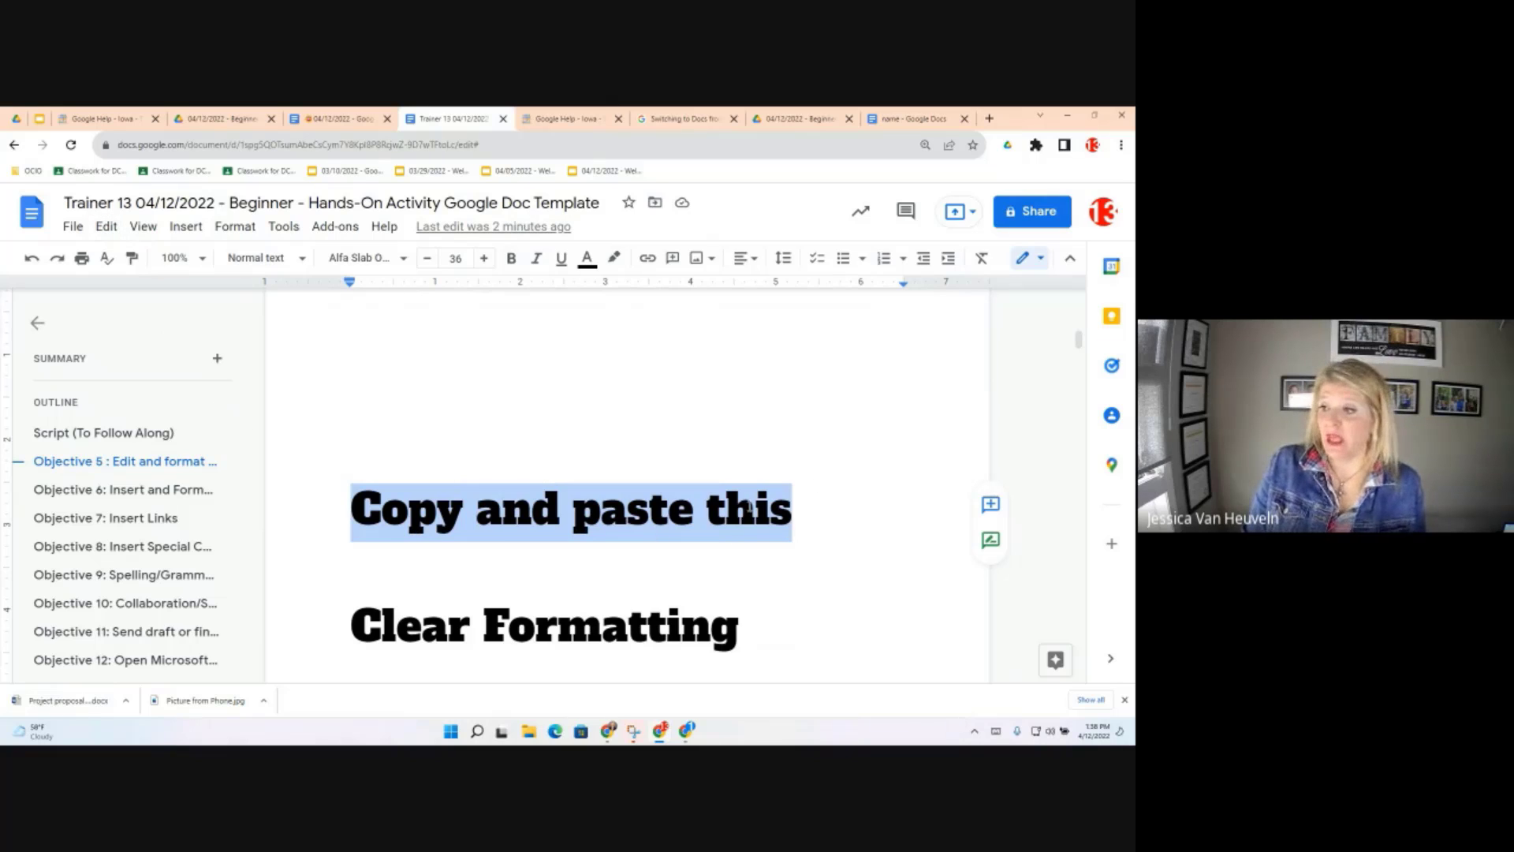
pyautogui.click(808, 538)
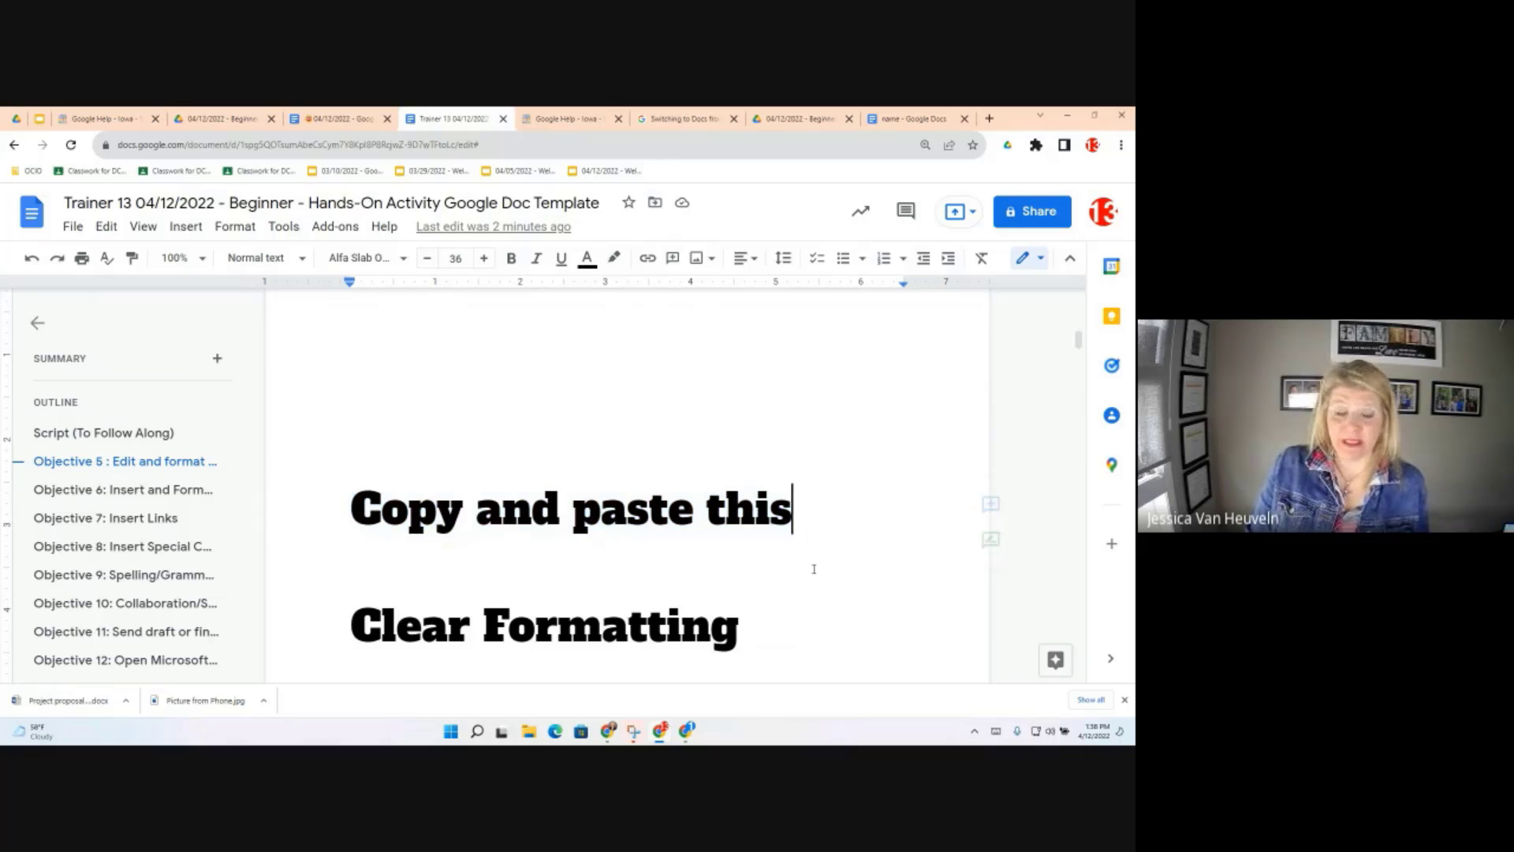
pyautogui.press('Return')
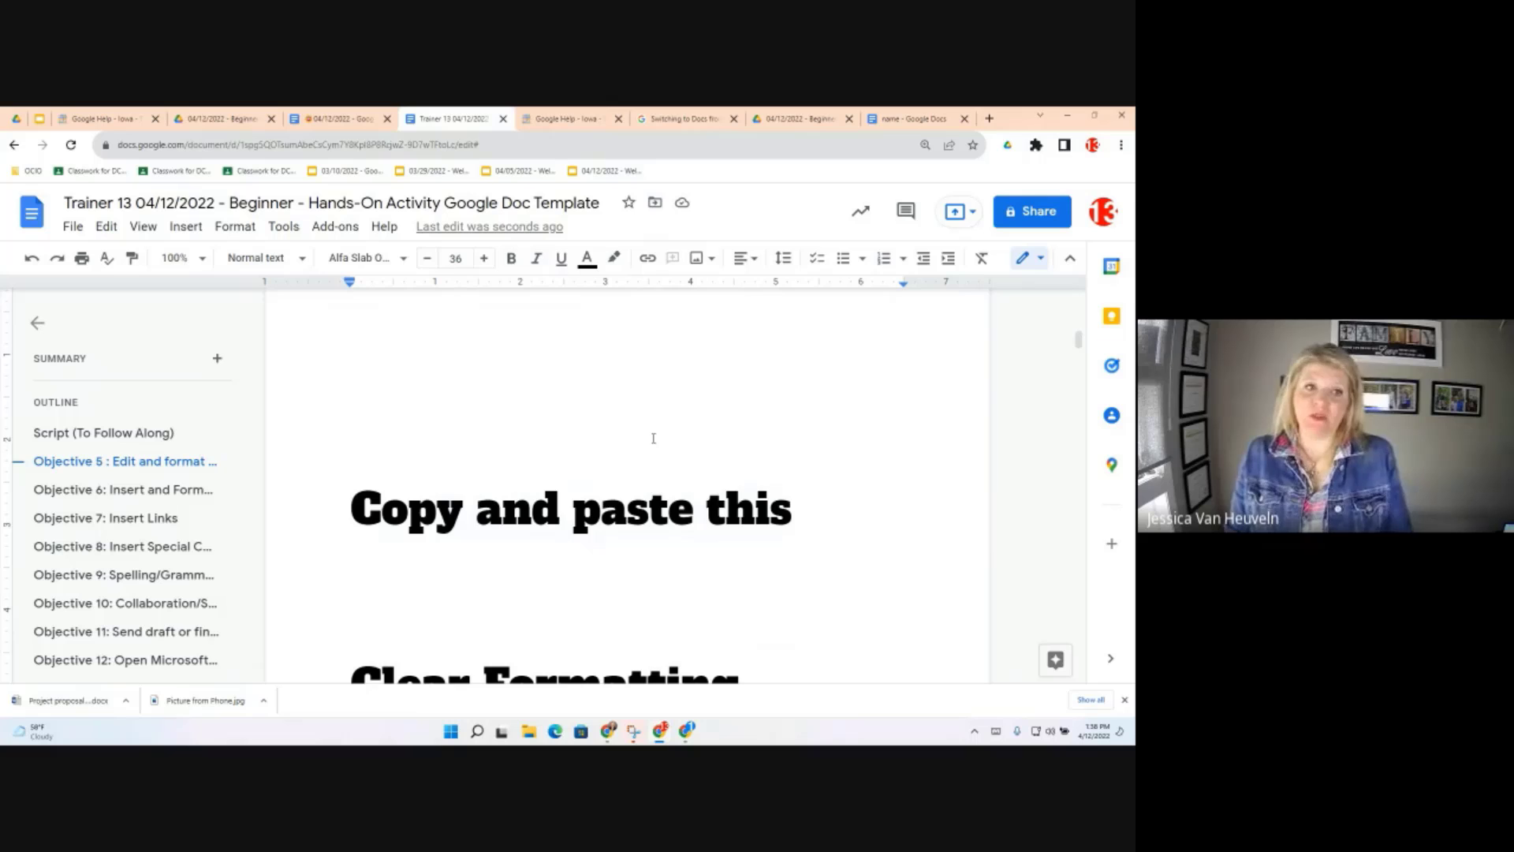
pyautogui.hotkey('ctrl', 'v')
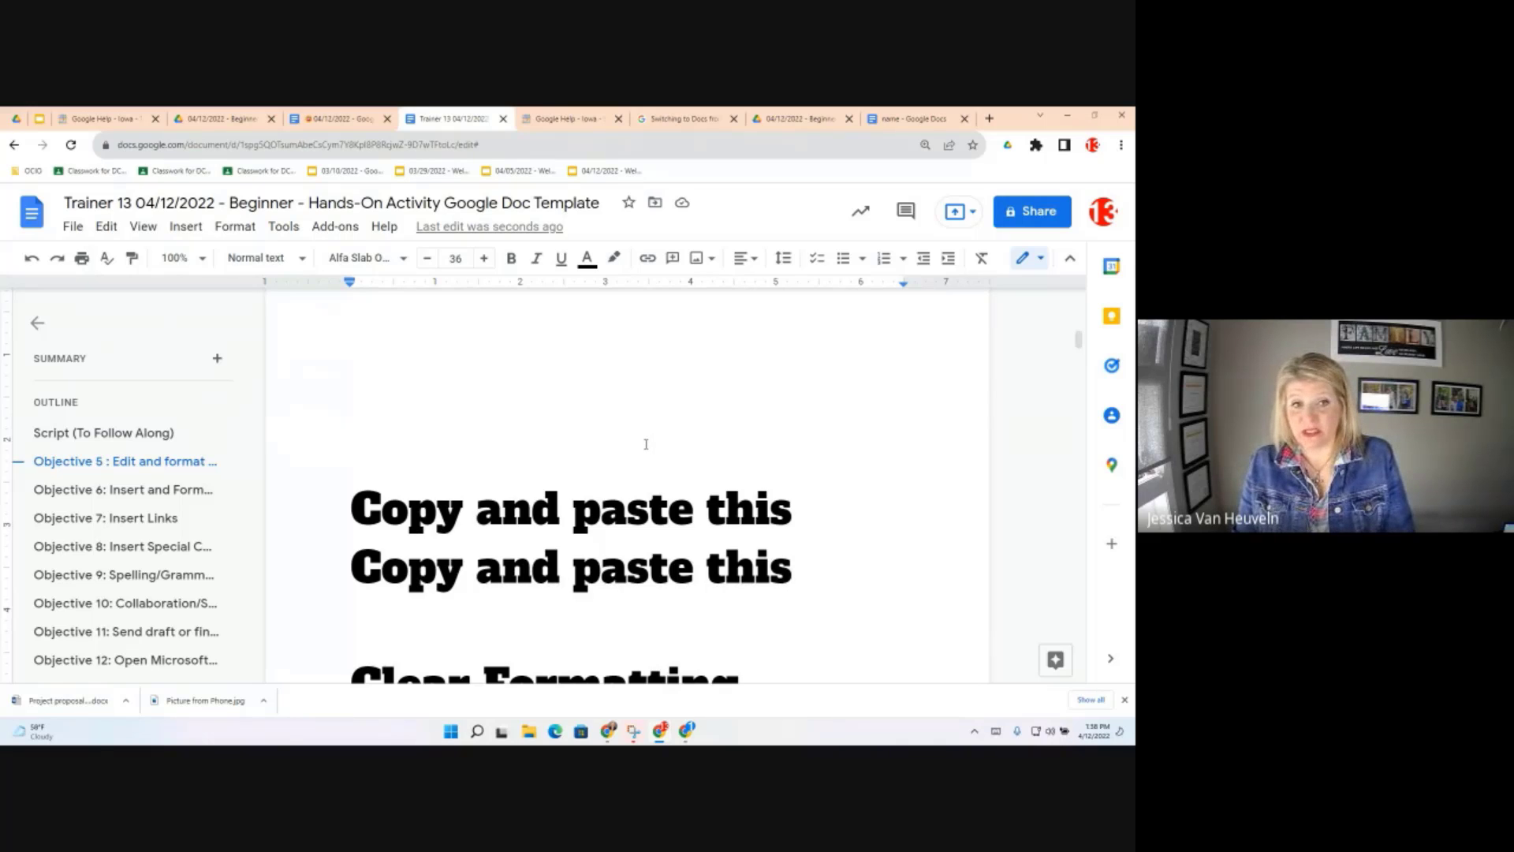
pyautogui.scroll(-1, 649, 445)
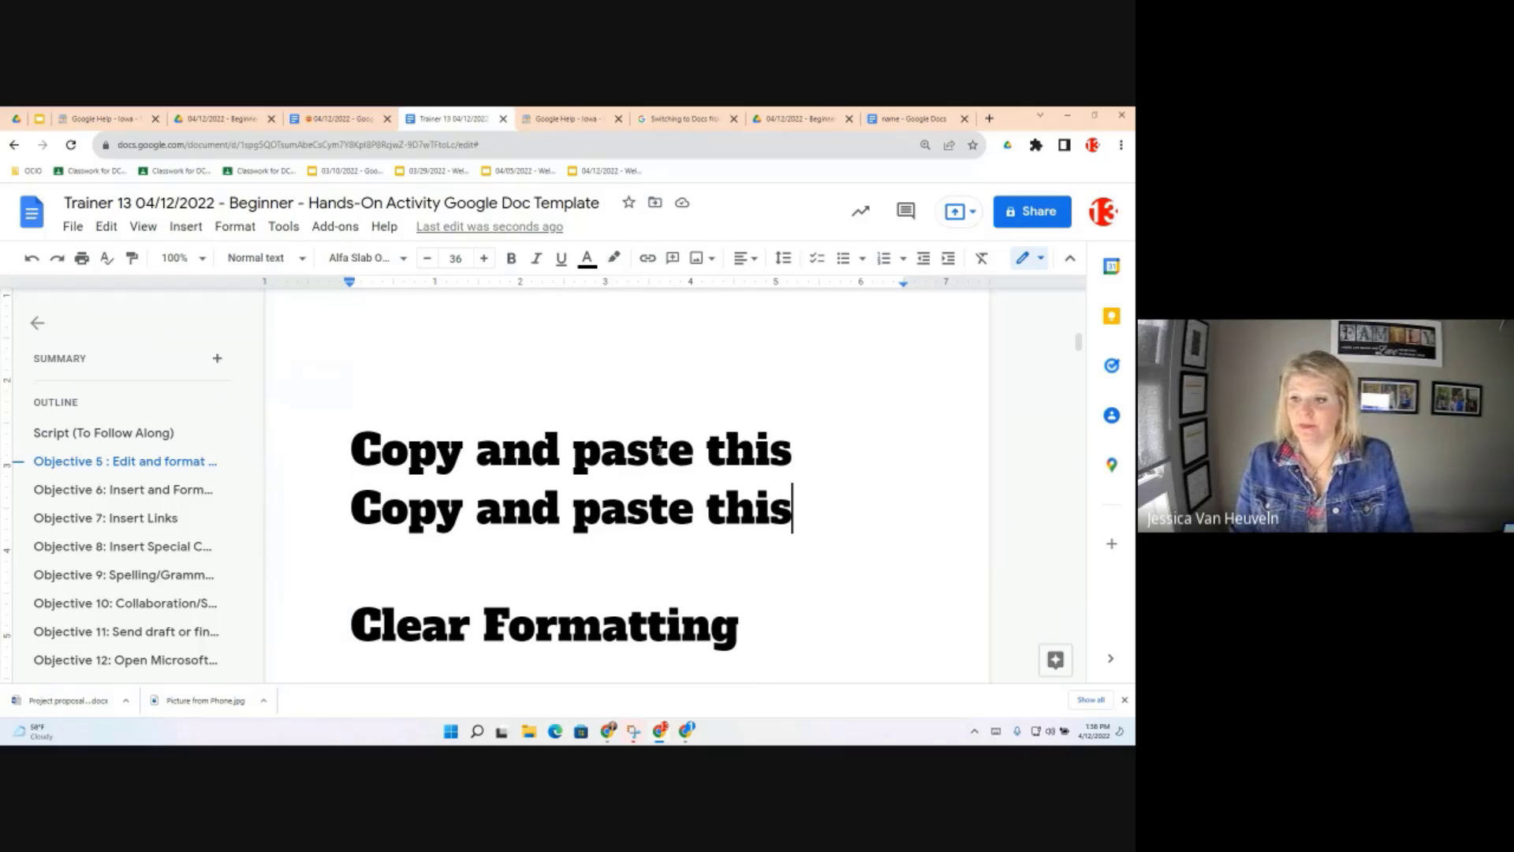
pyautogui.scroll(-2, 658, 451)
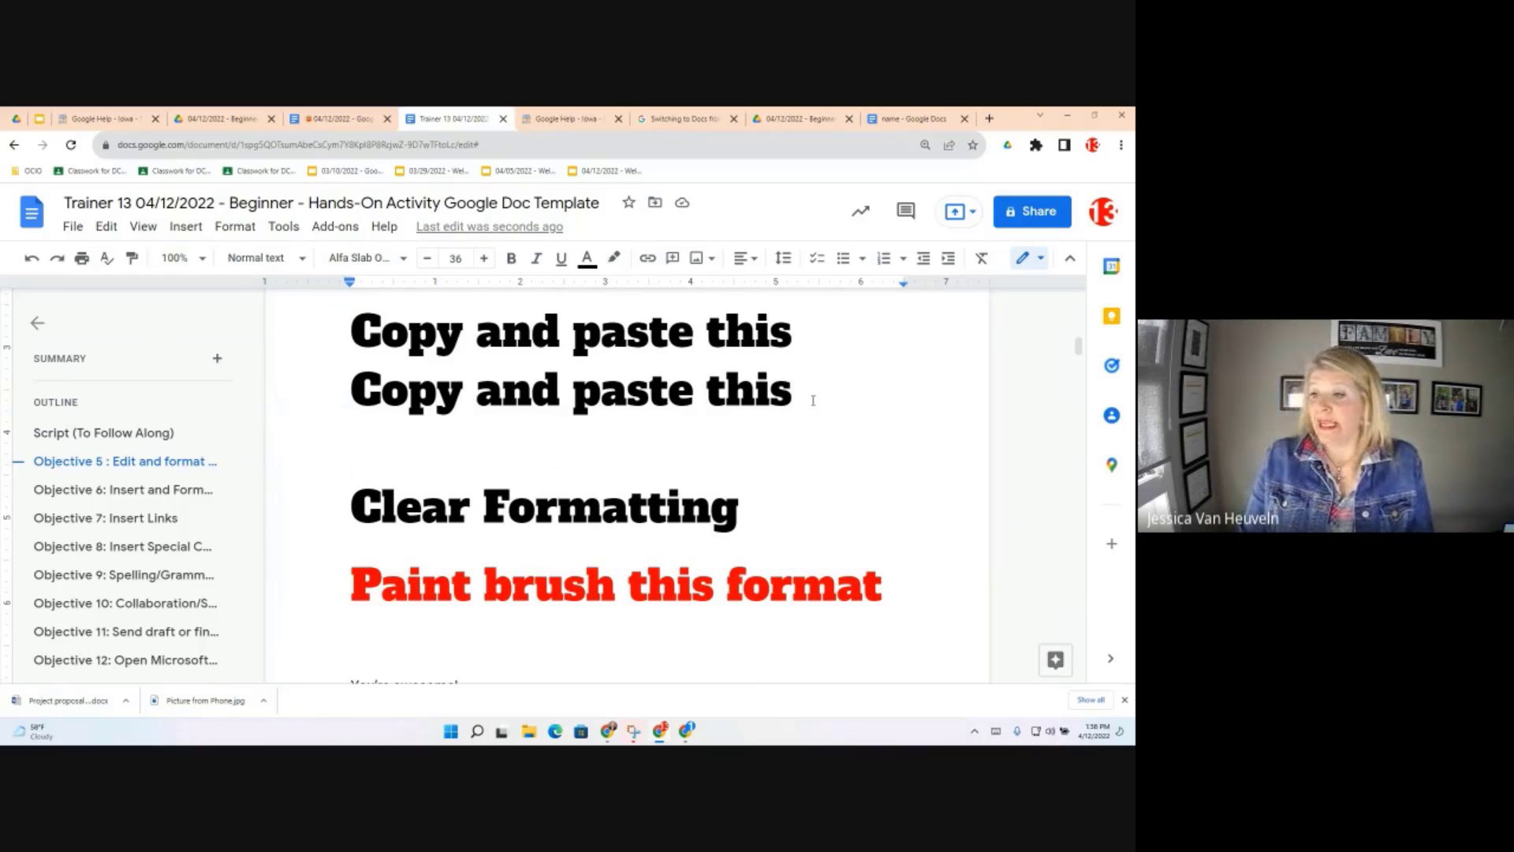
pyautogui.moveTo(792, 391); pyautogui.dragTo(336, 386)
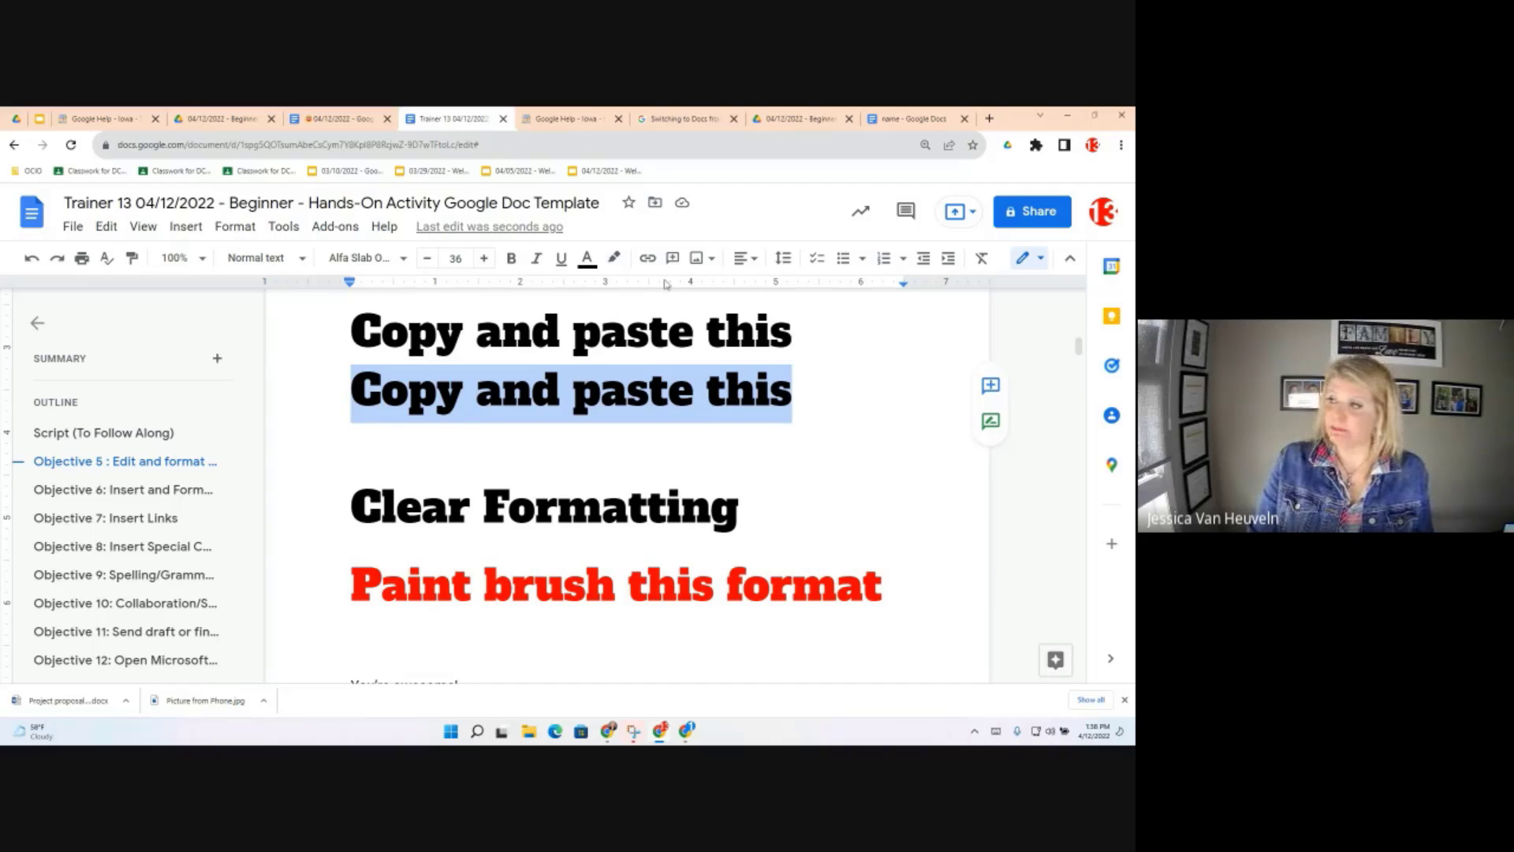
# Apply Clear formatting to the duplicate line, then check the Edit menu and deselect
pyautogui.click(981, 258)
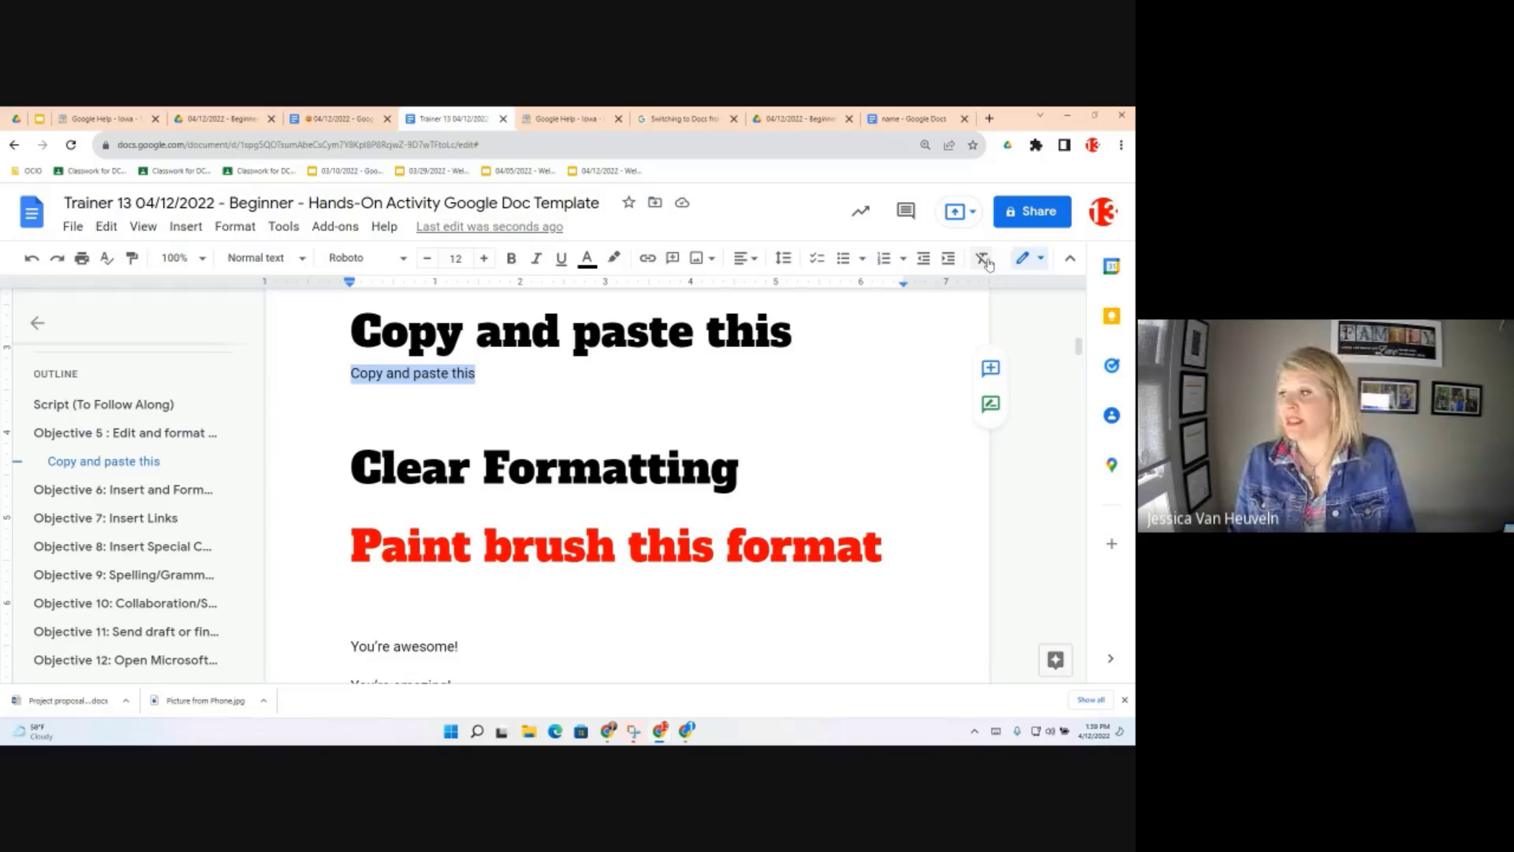
pyautogui.click(106, 228)
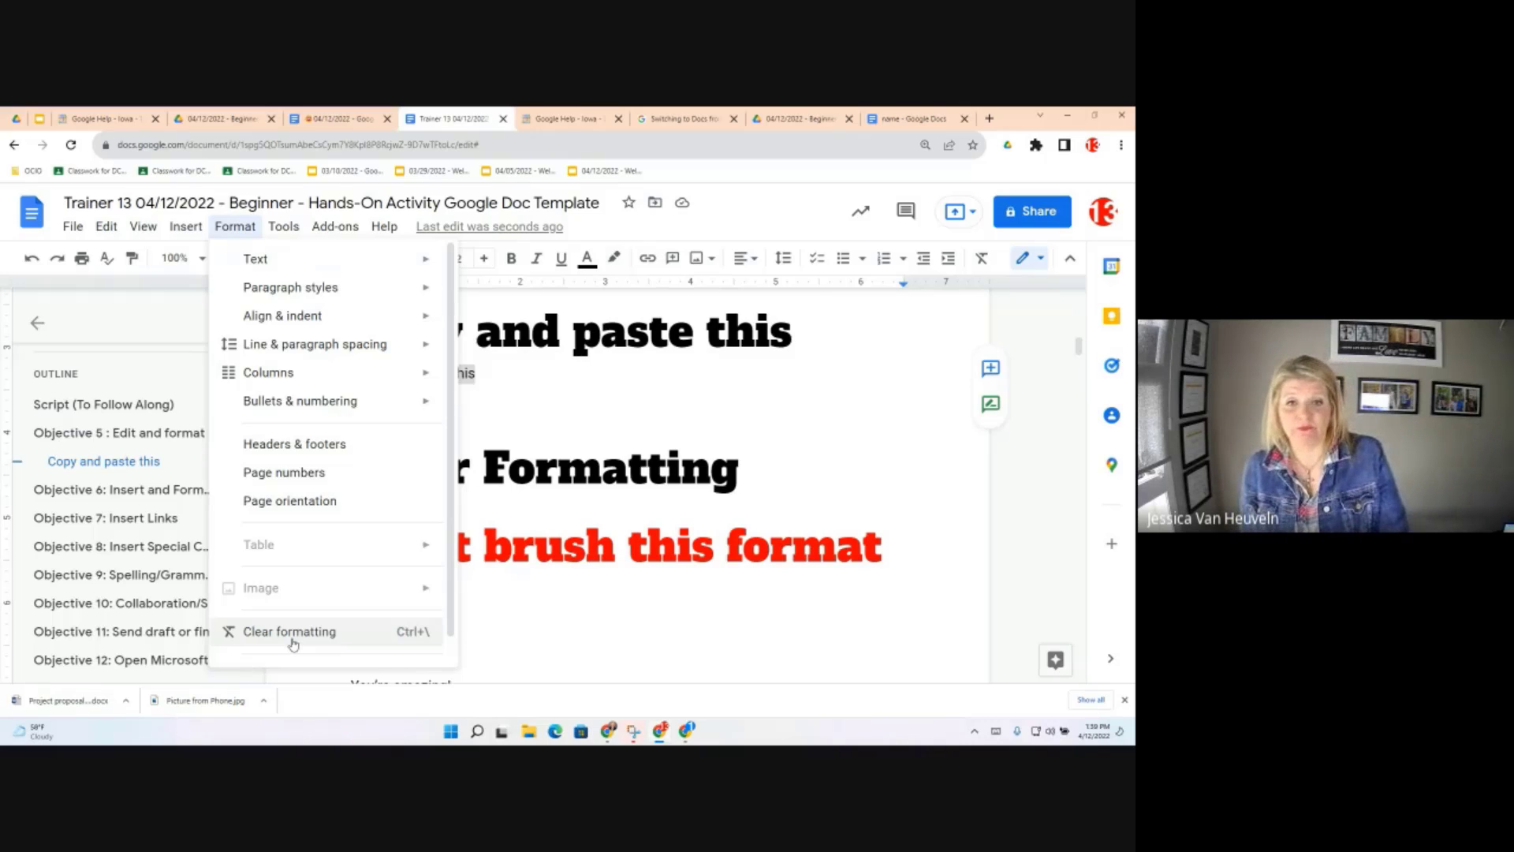
pyautogui.click(597, 411)
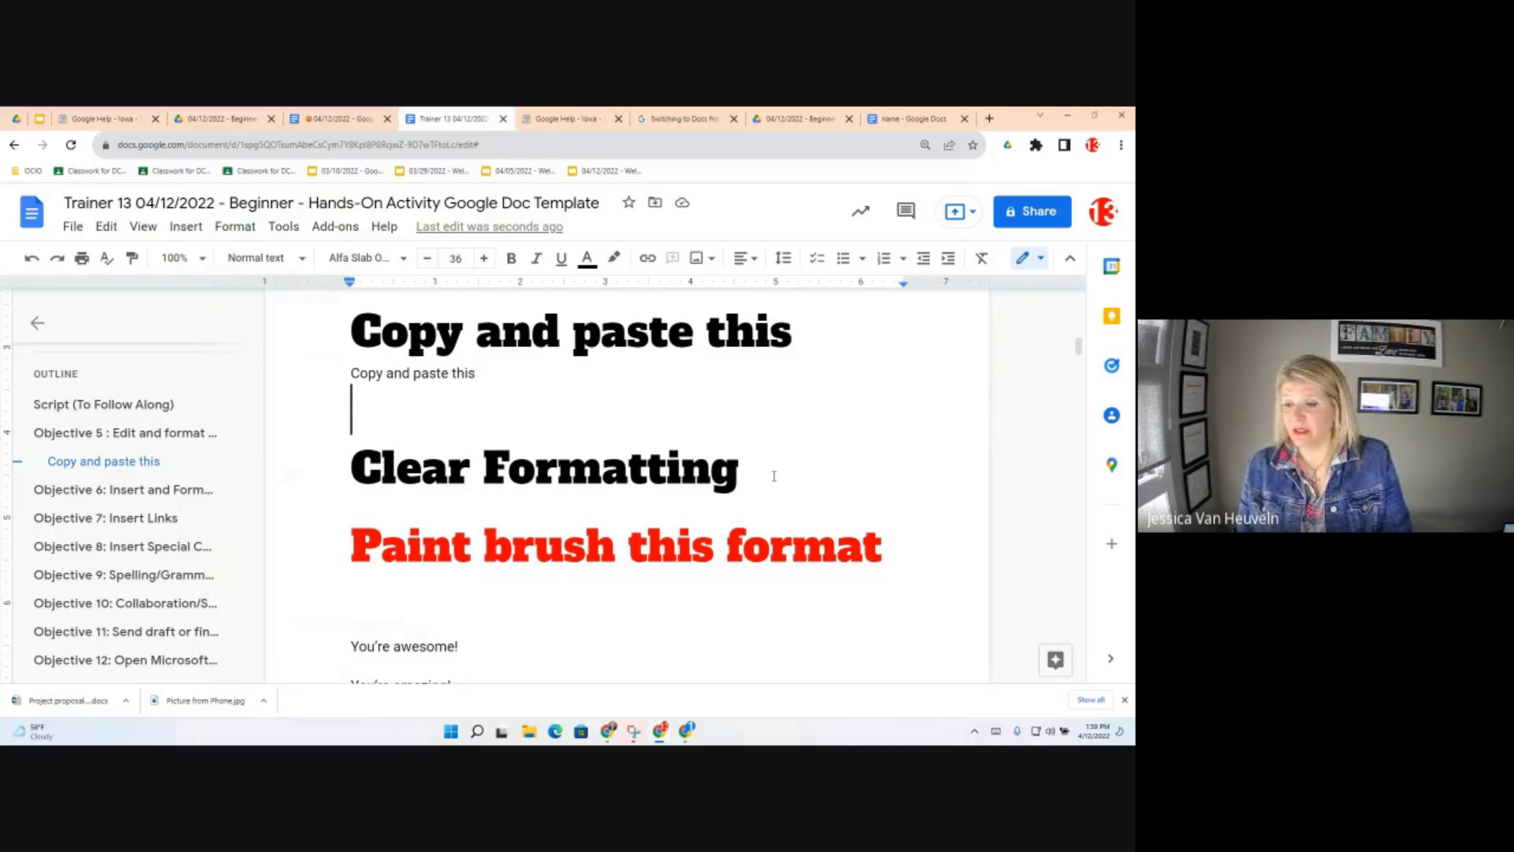
# Copy the 'Clear Formatting' heading text and insert an empty line after it
pyautogui.moveTo(758, 471); pyautogui.dragTo(353, 461)
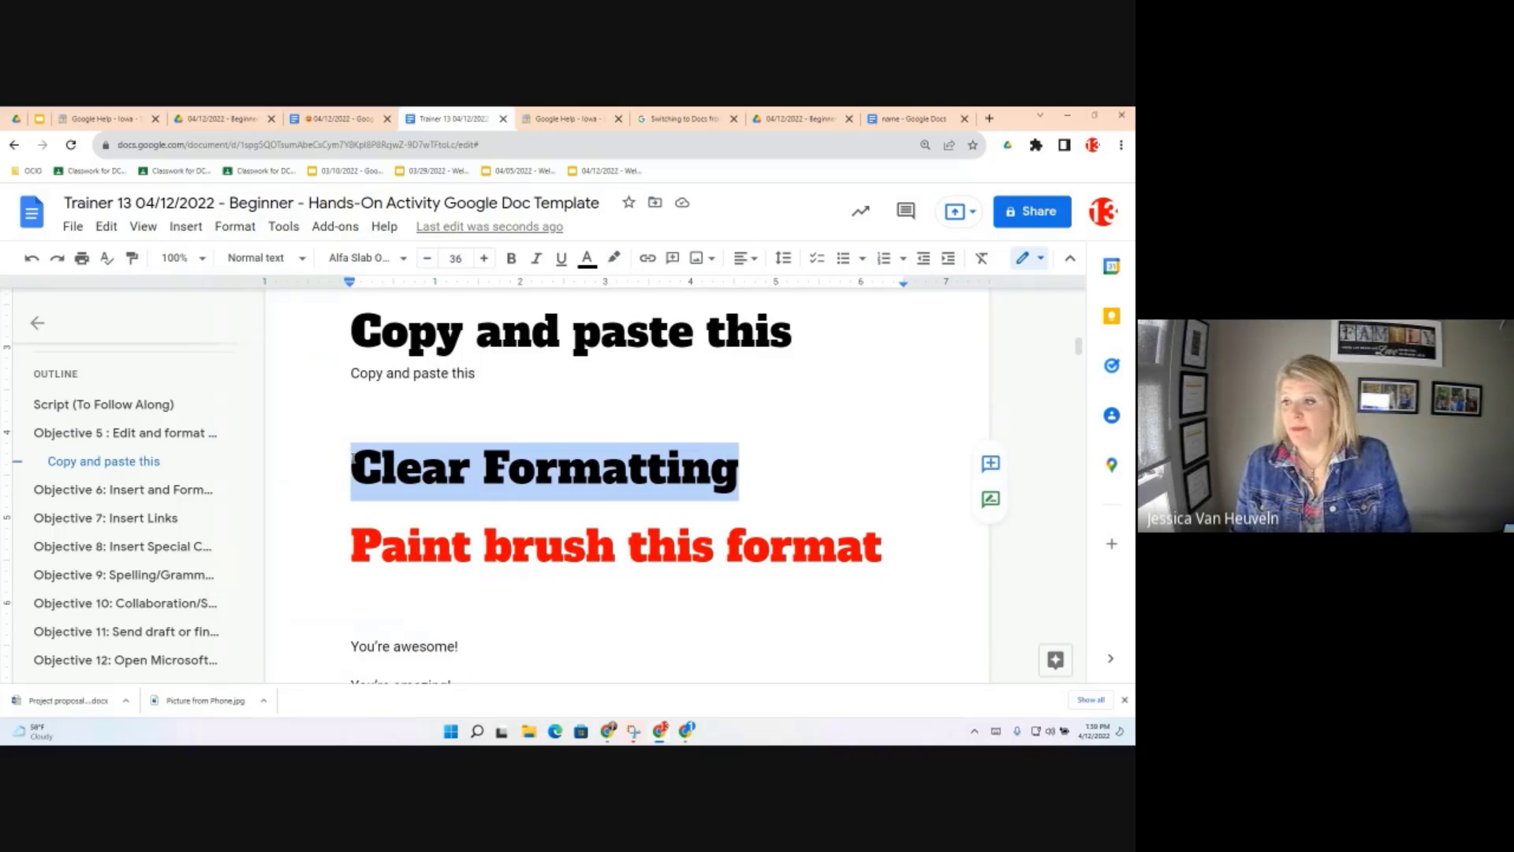
pyautogui.click(795, 337)
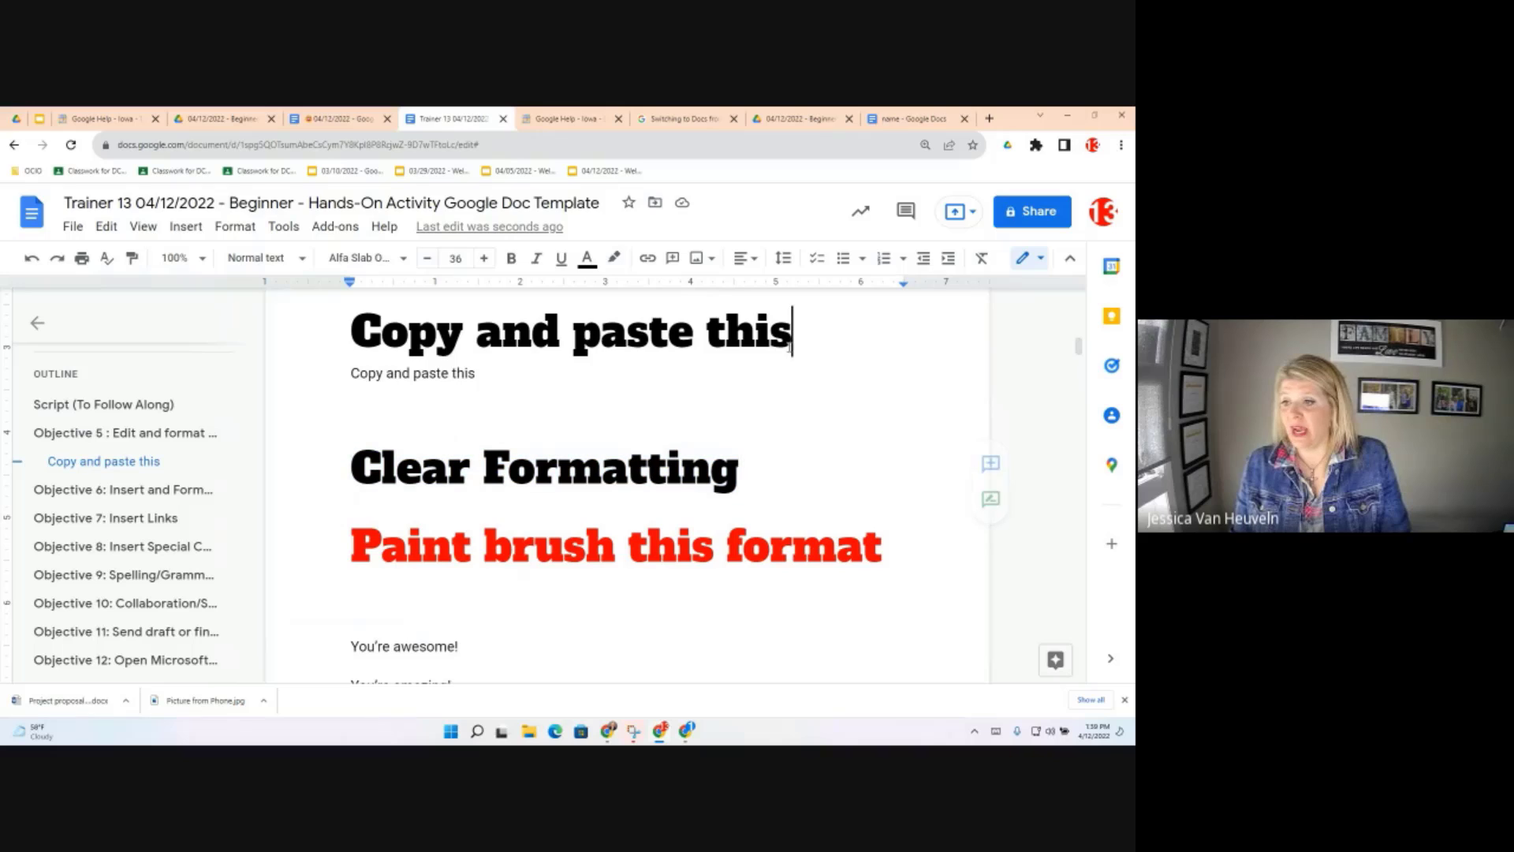
pyautogui.click(757, 464)
pyautogui.moveTo(742, 469); pyautogui.dragTo(351, 464)
pyautogui.hotkey('ctrl', 'c')
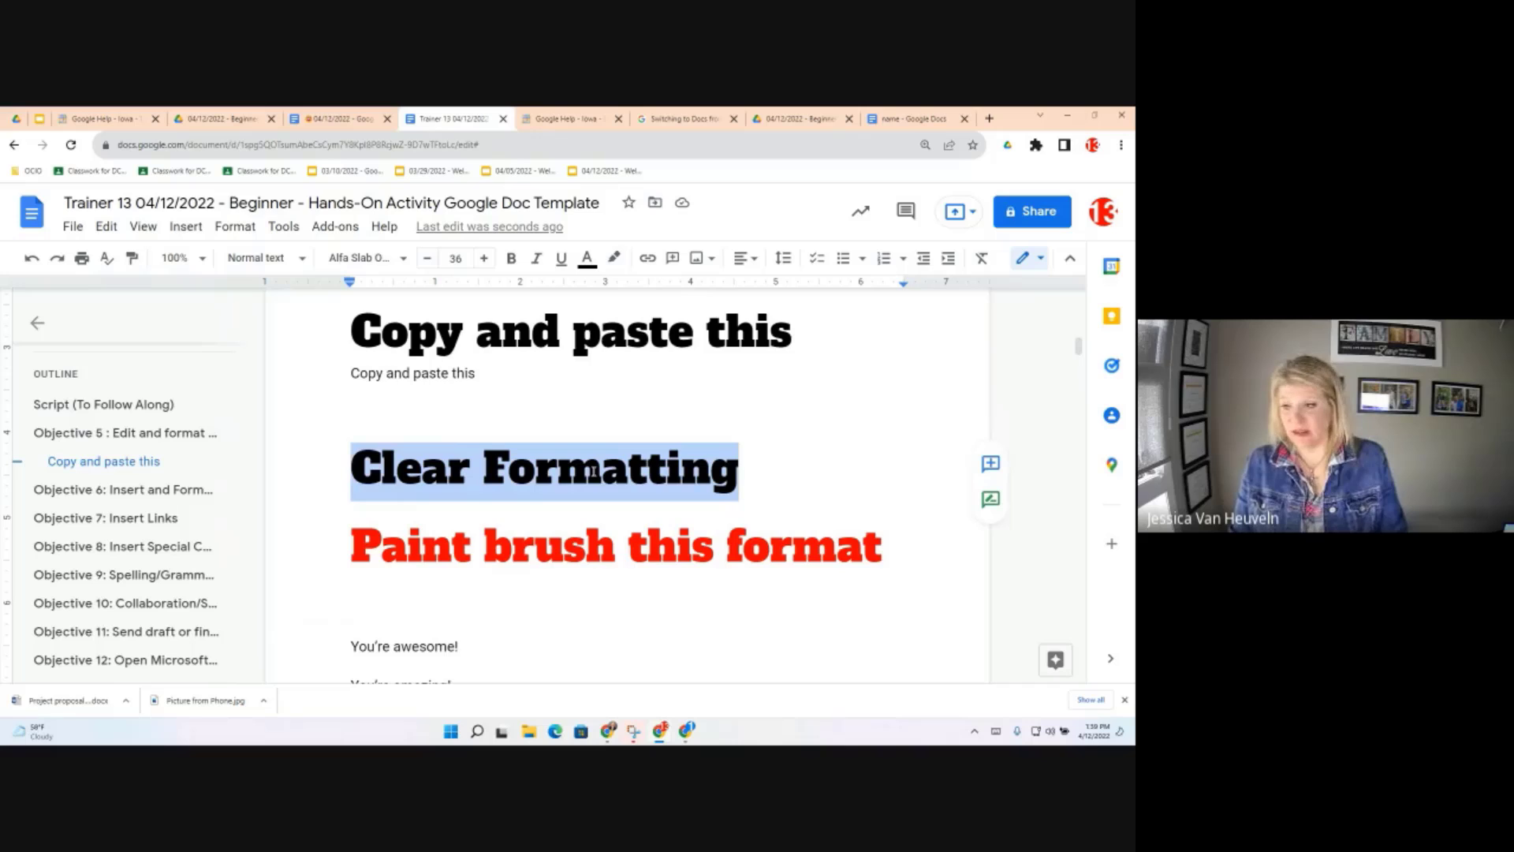
pyautogui.click(753, 464)
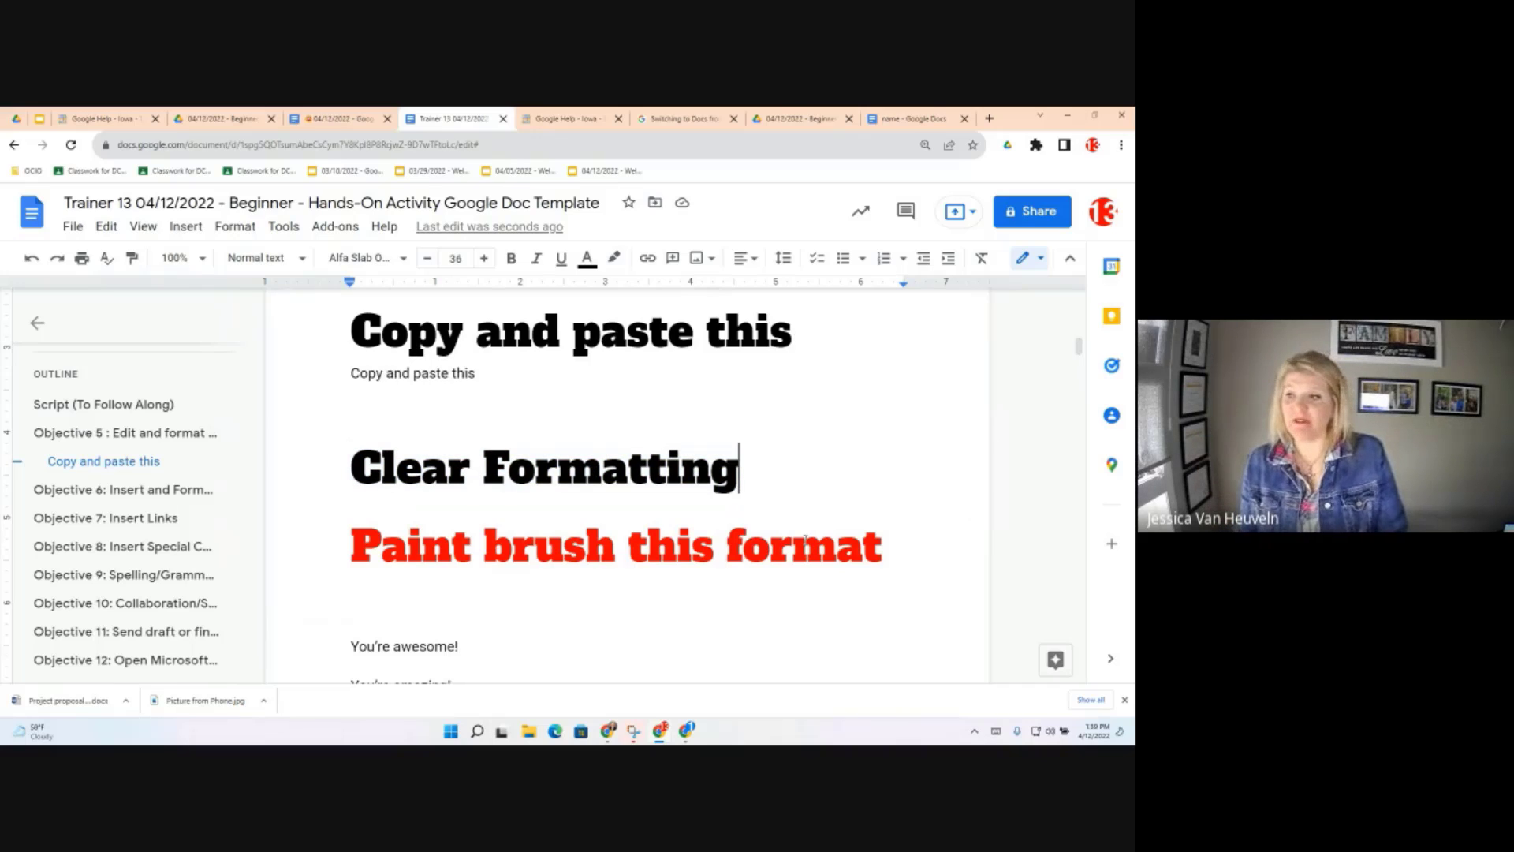
pyautogui.press('Return')
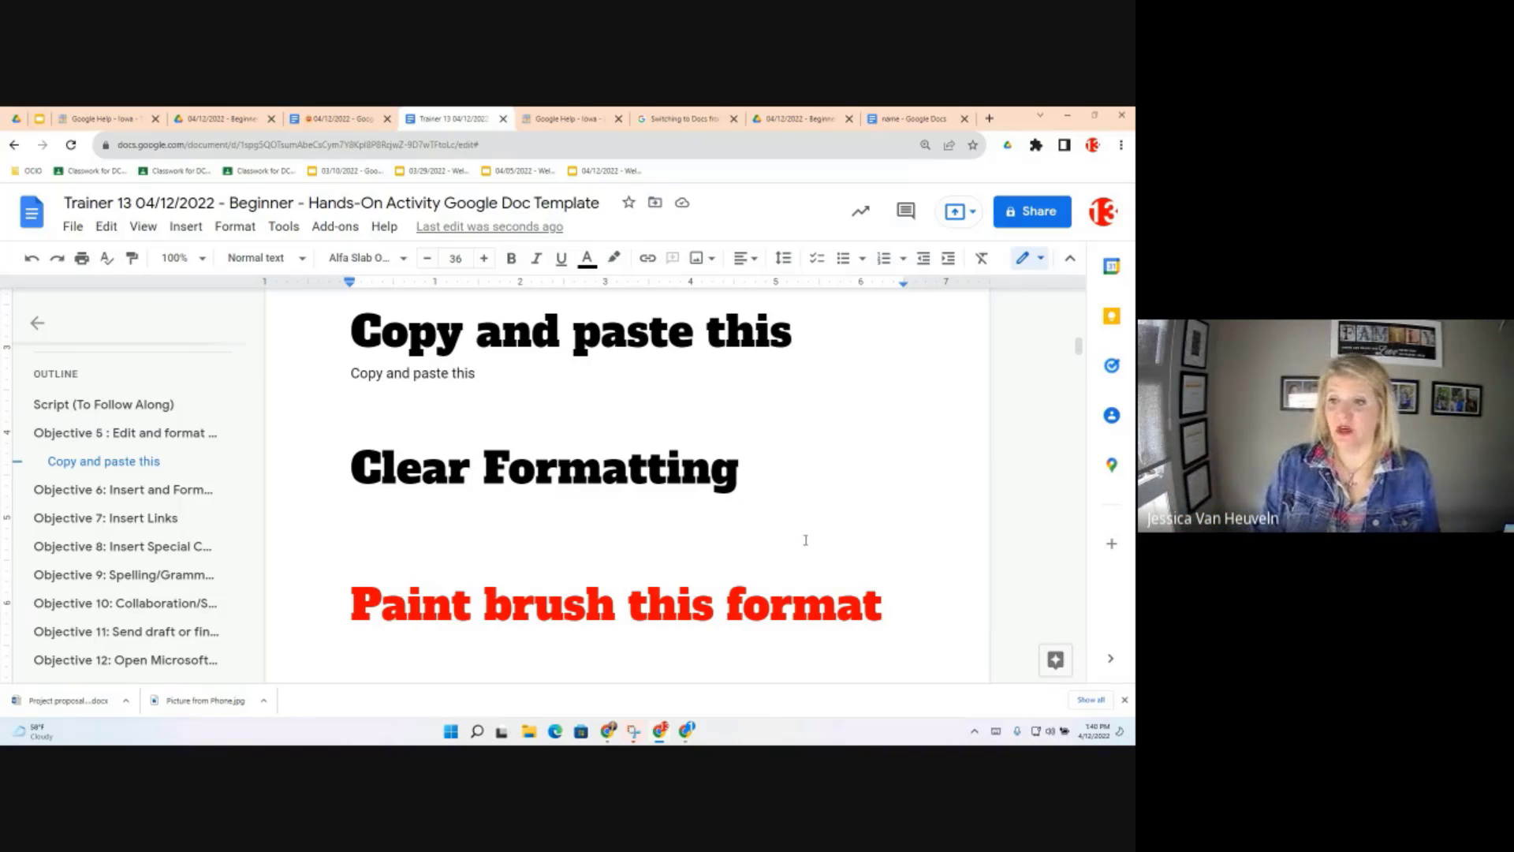
pyautogui.rightClick(354, 505)
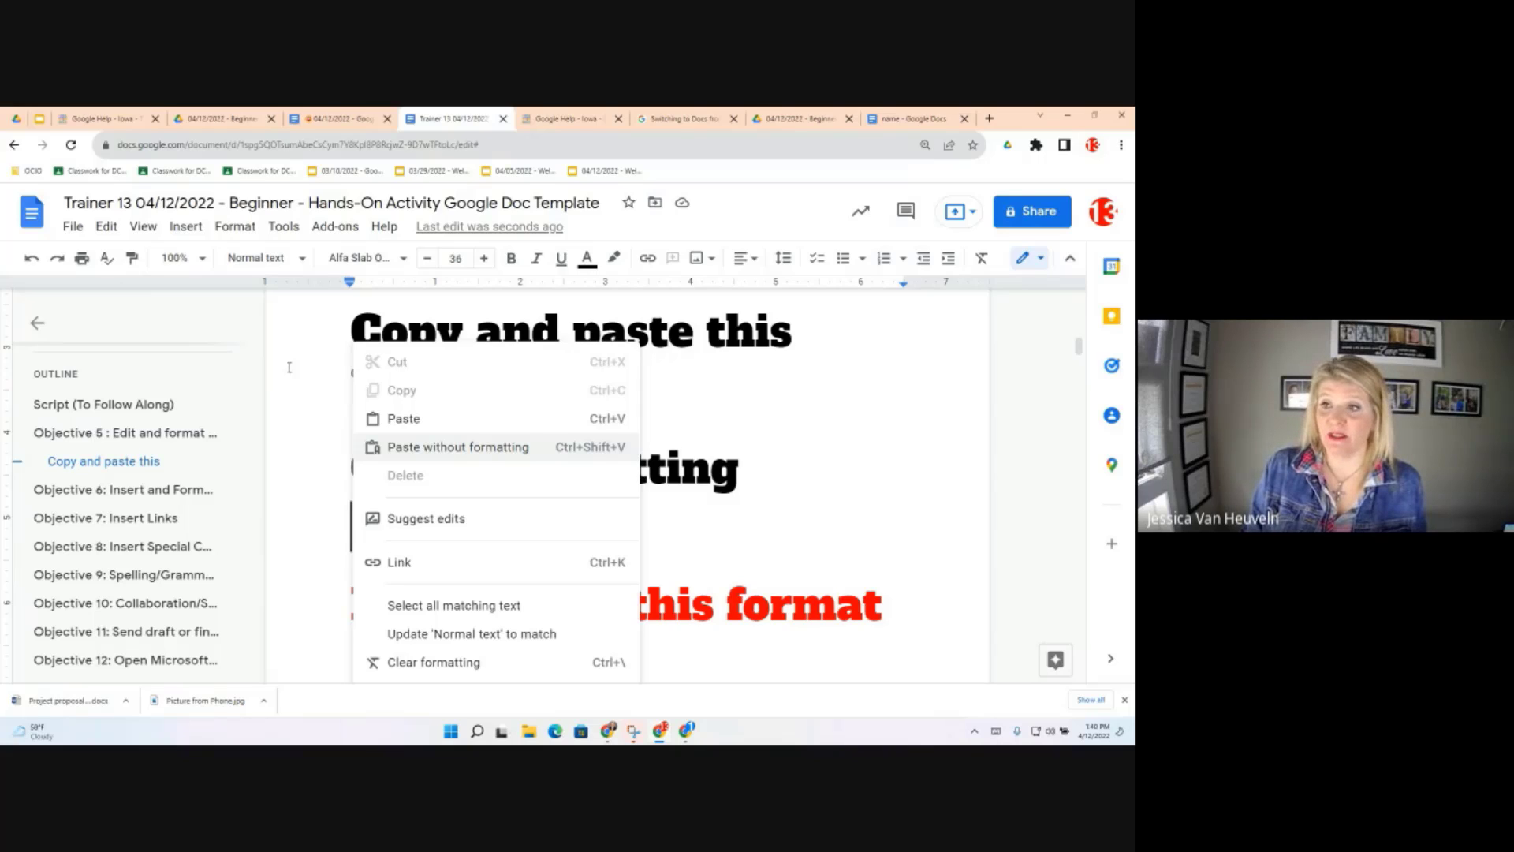
pyautogui.click(106, 228)
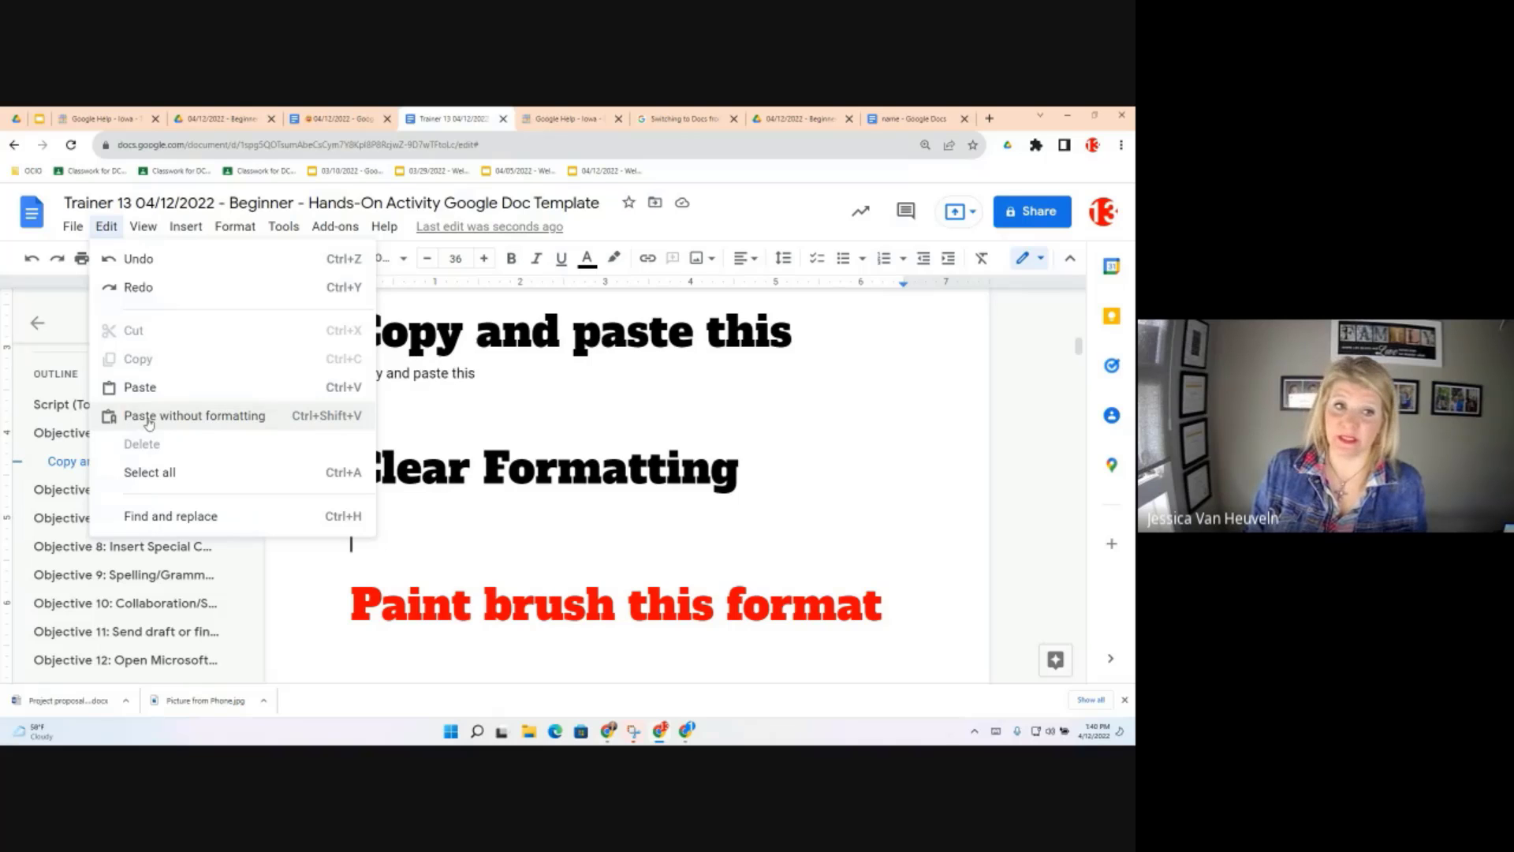
pyautogui.hotkey('ctrl', 'shift', 'v')
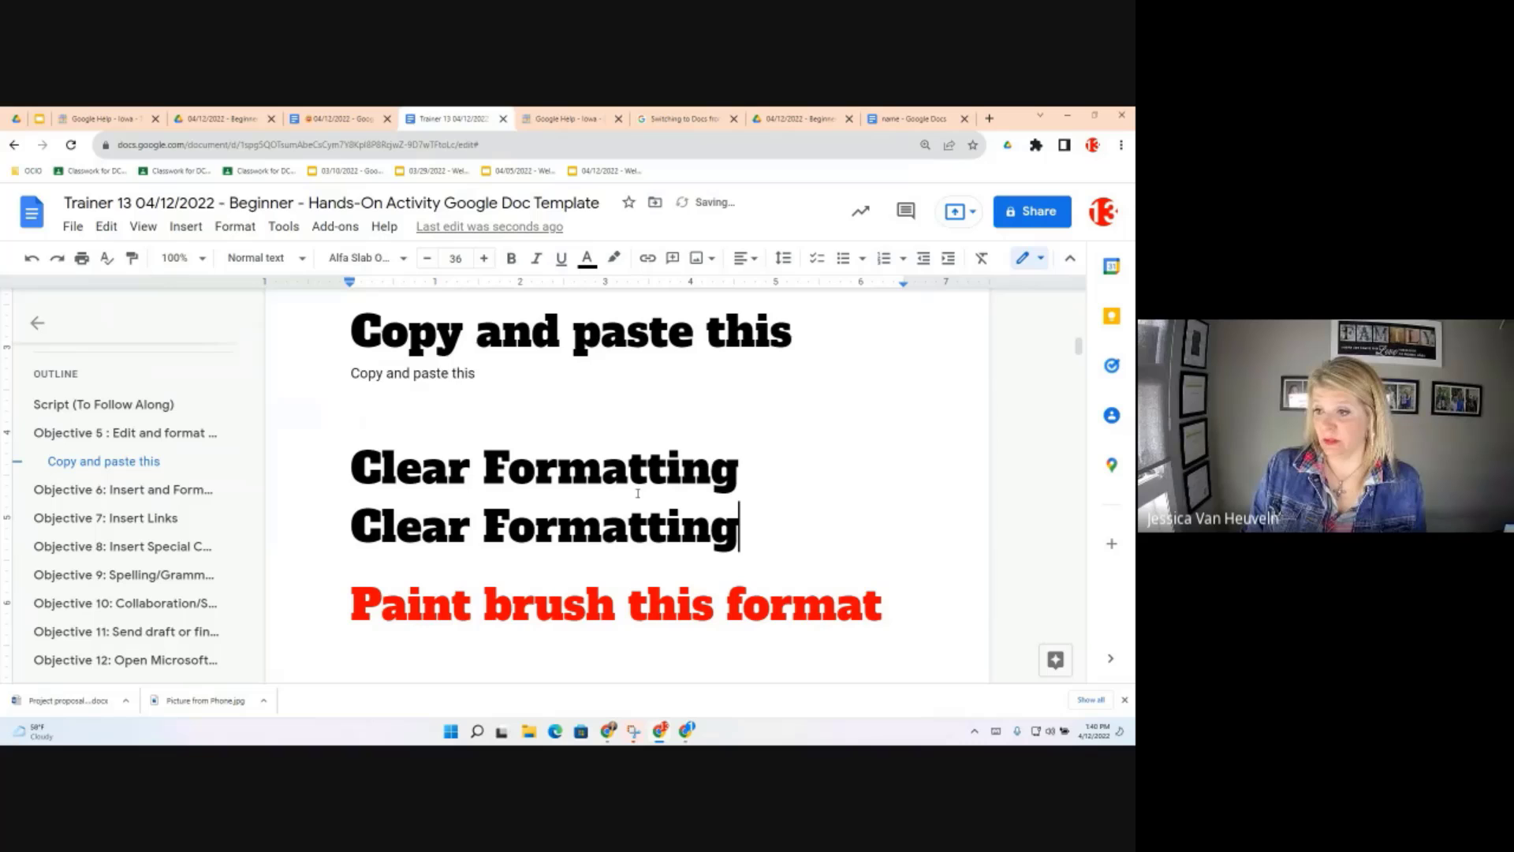
pyautogui.tripleClick(452, 526)
pyautogui.hotkey('ctrl', 'c')
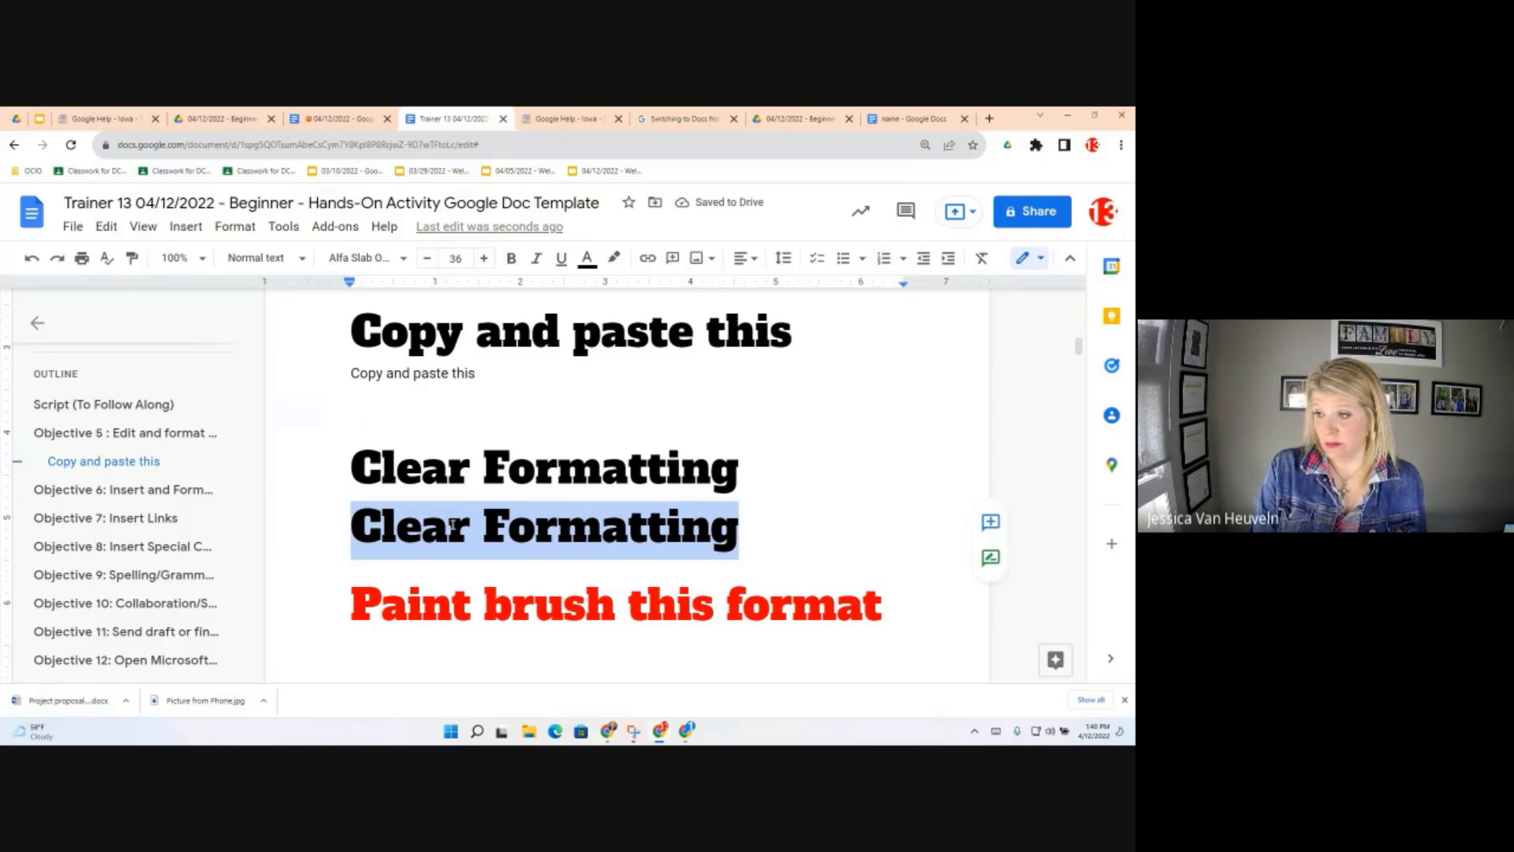
pyautogui.hotkey('ctrl', 'z')
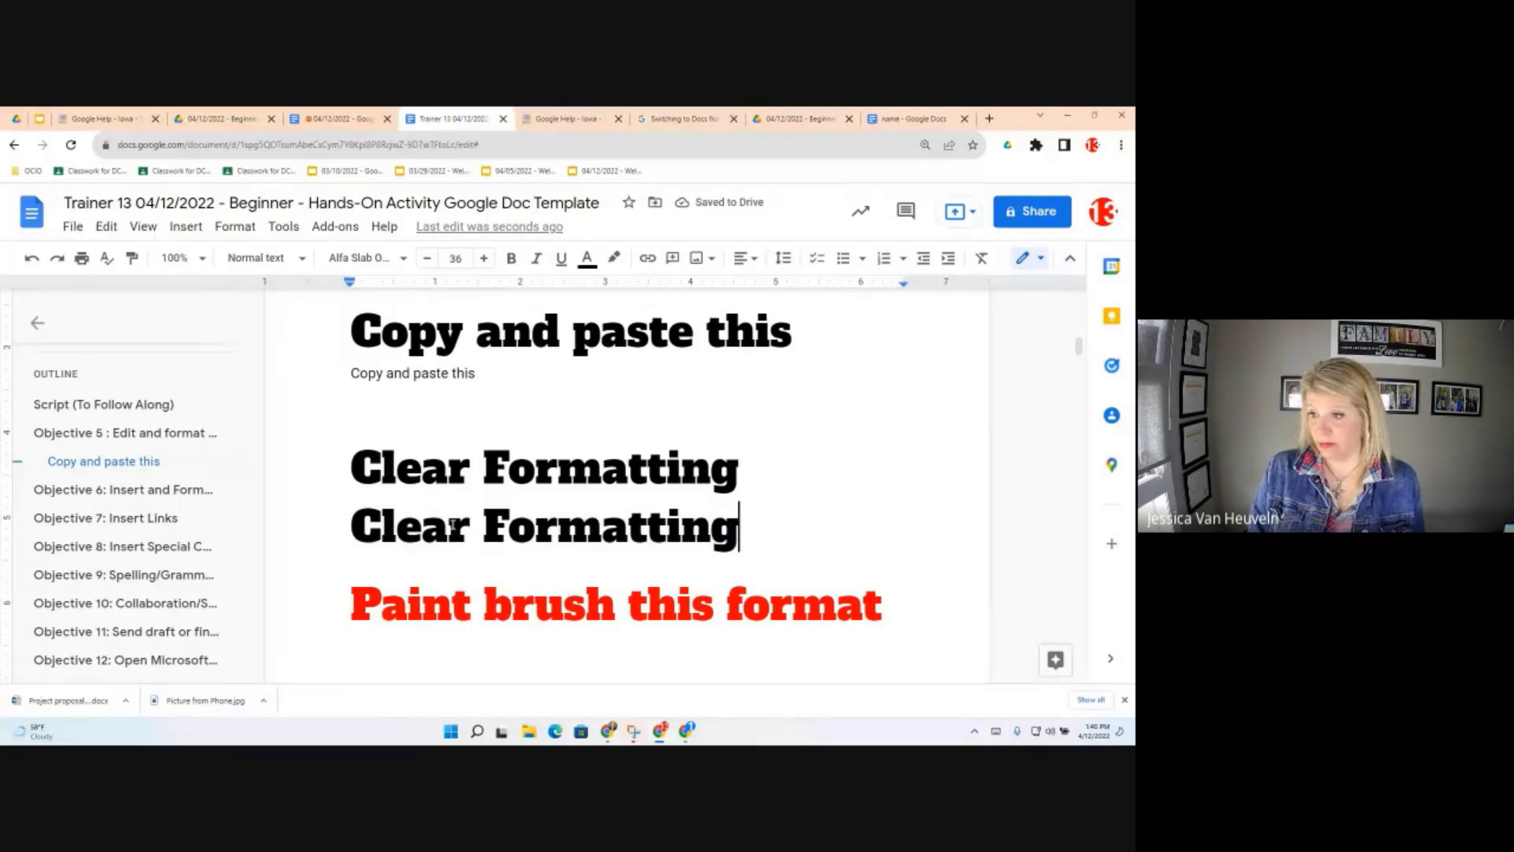
pyautogui.hotkey('ctrl', 'z')
pyautogui.hotkey('ctrl', 'z')
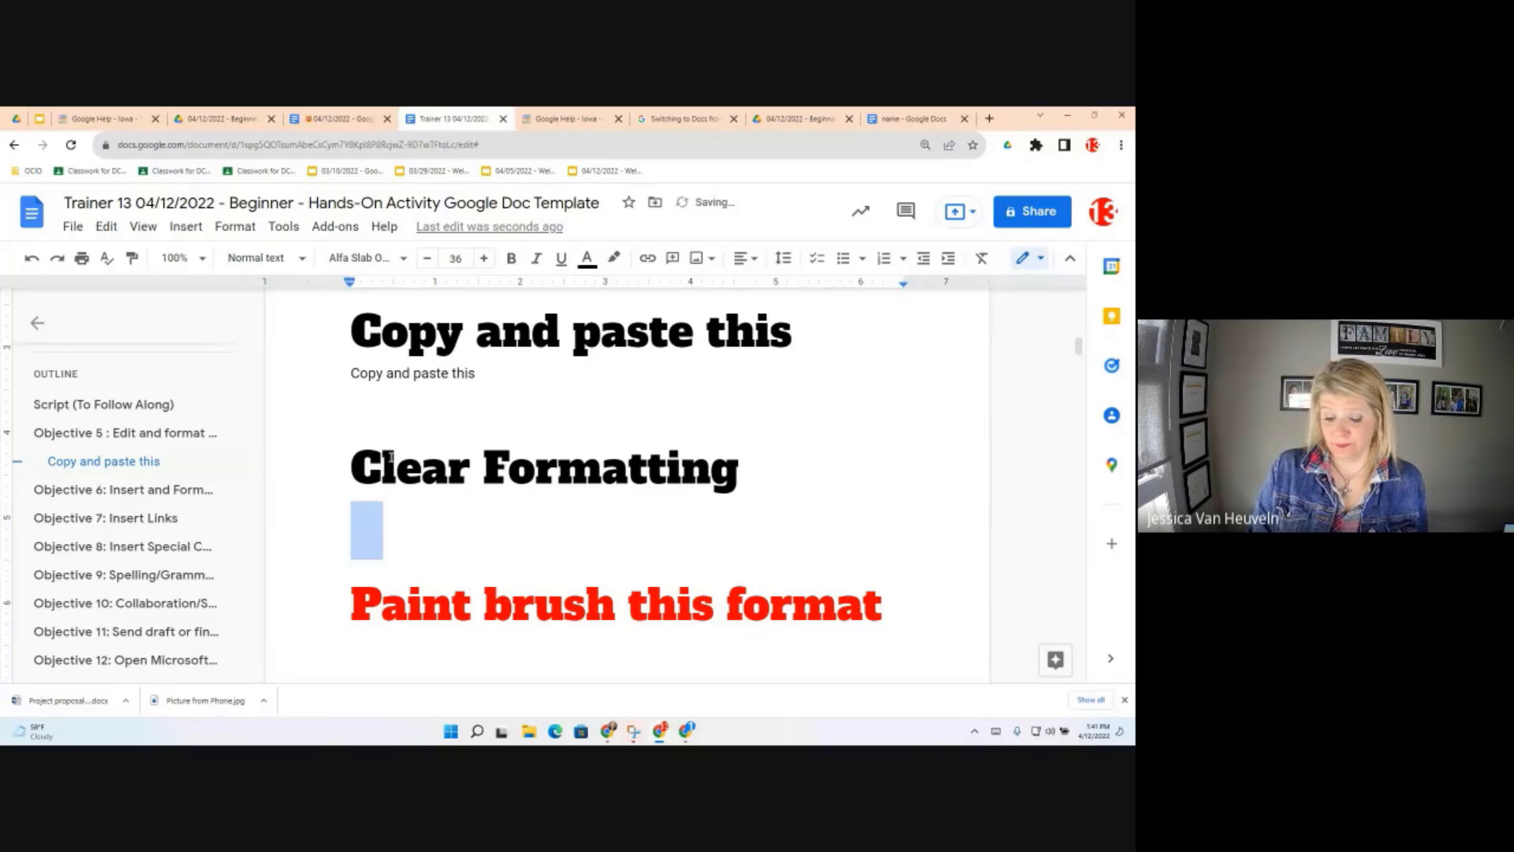
# Paste 'Clear Formatting' as plain text on a new line below the plain 'Copy and paste this' line
pyautogui.click(565, 411)
pyautogui.press('Return')
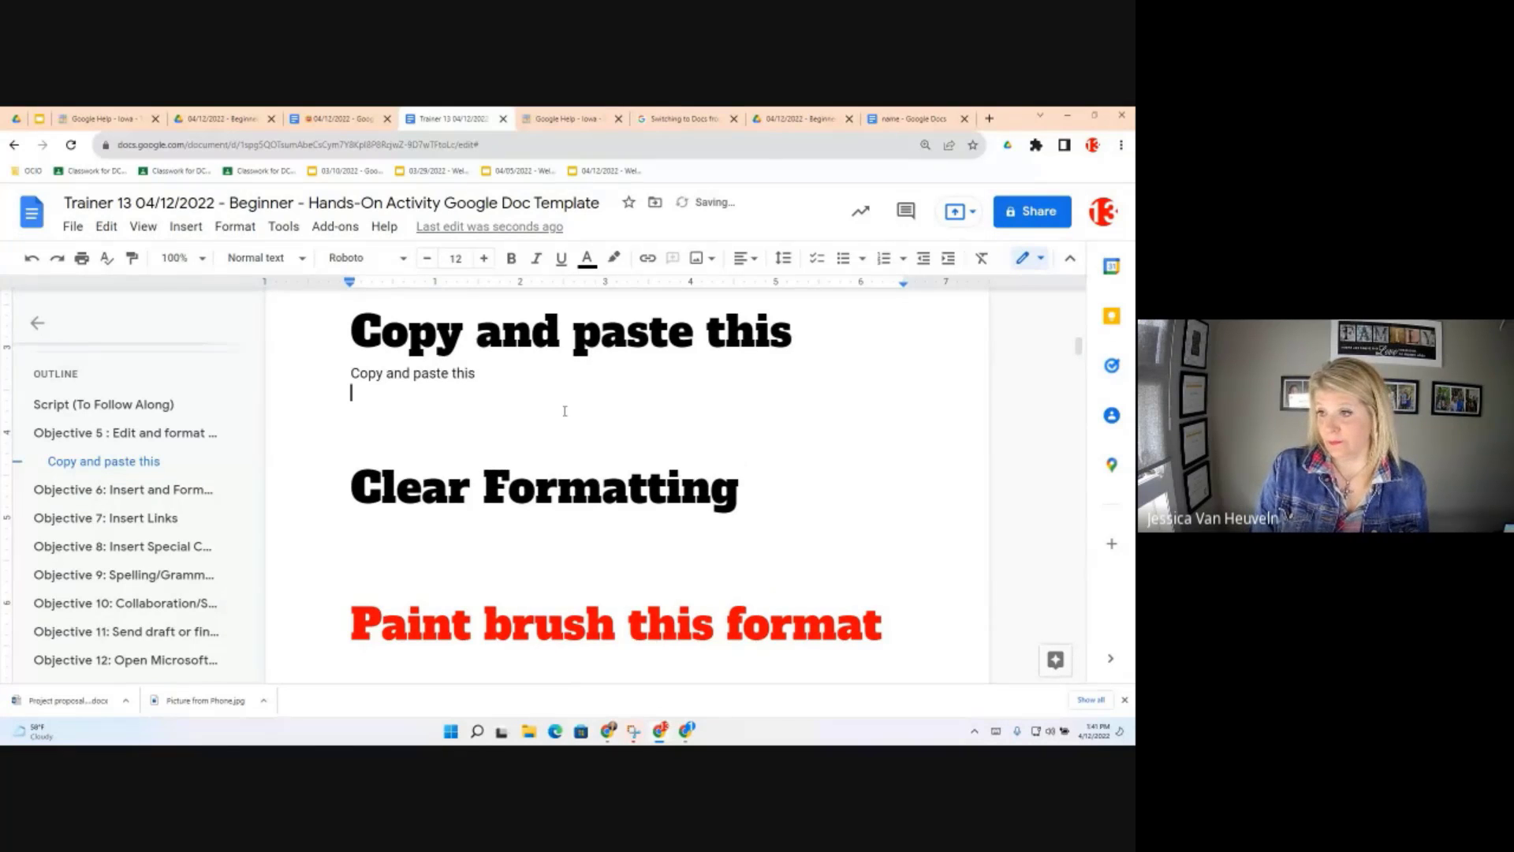
pyautogui.hotkey('ctrl', 'shift', 'v')
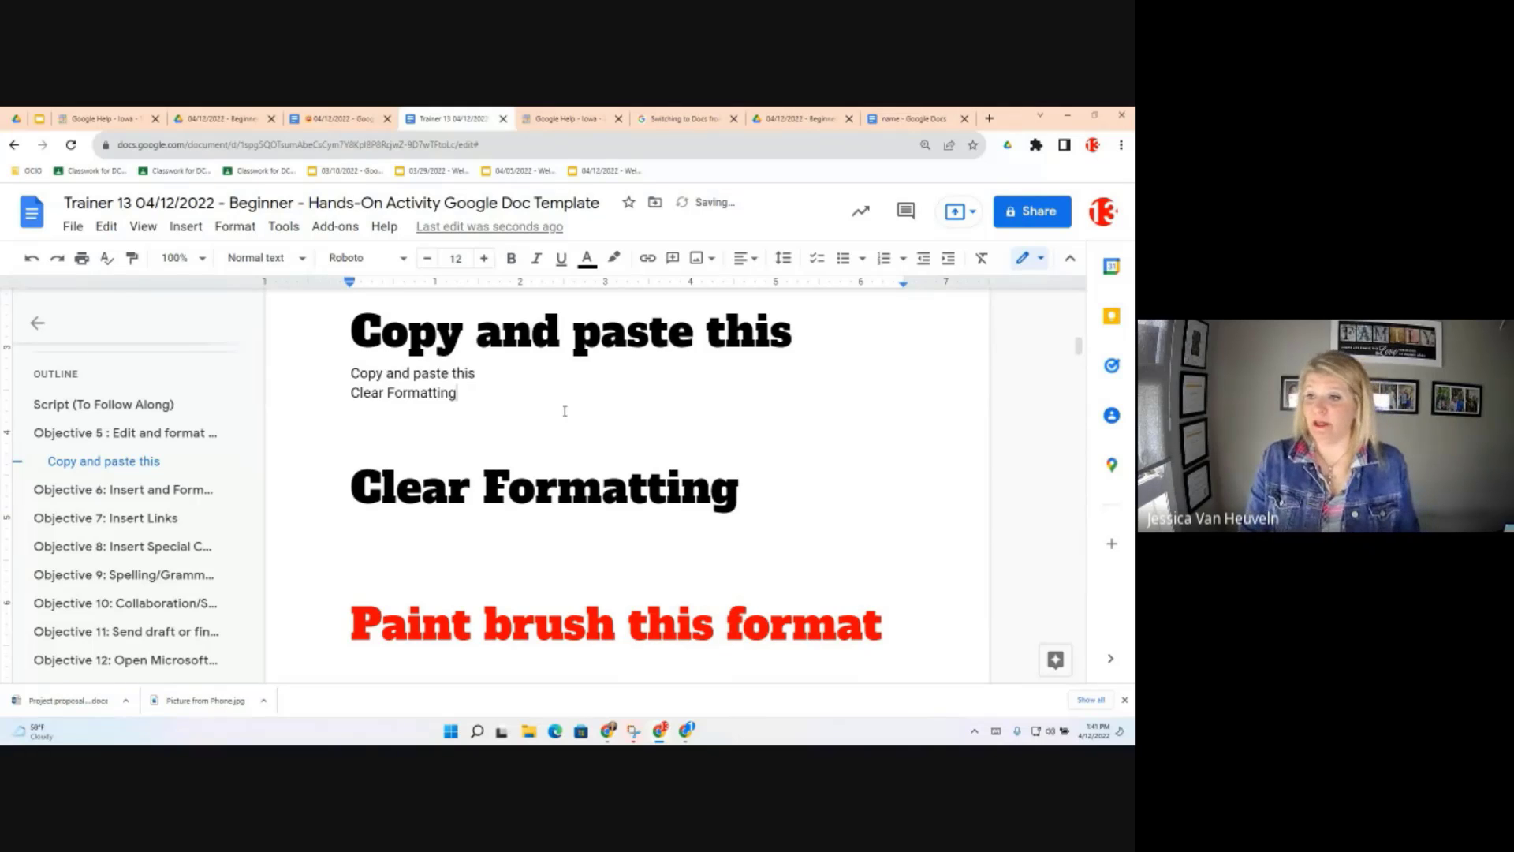
# Re-copy the 'Clear Formatting' heading and paste it on another new line below
pyautogui.click(533, 487)
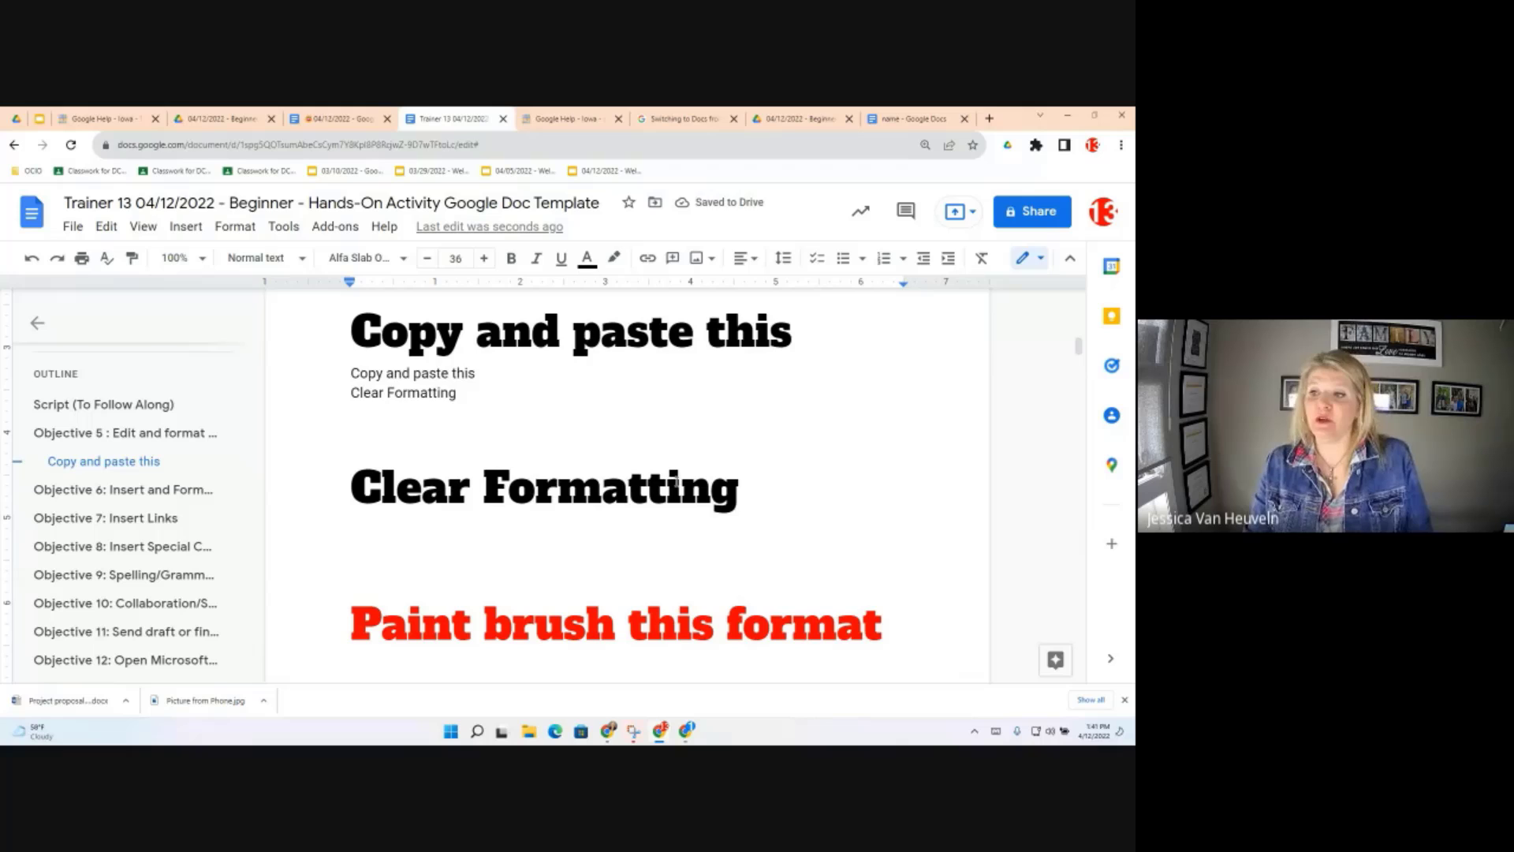
pyautogui.click(470, 377)
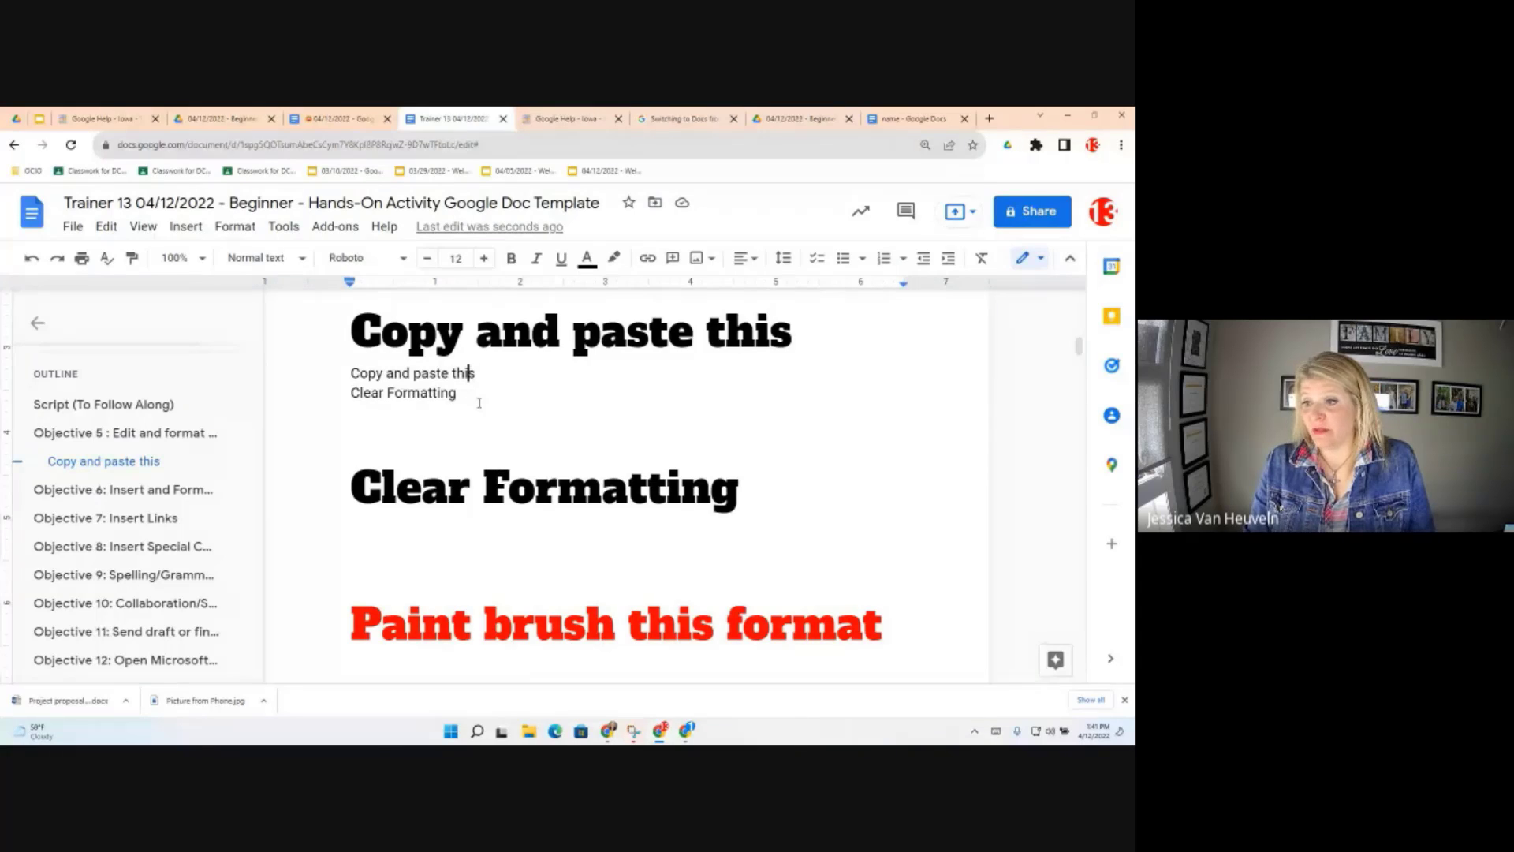
pyautogui.moveTo(739, 490); pyautogui.dragTo(359, 487)
pyautogui.hotkey('ctrl', 'c')
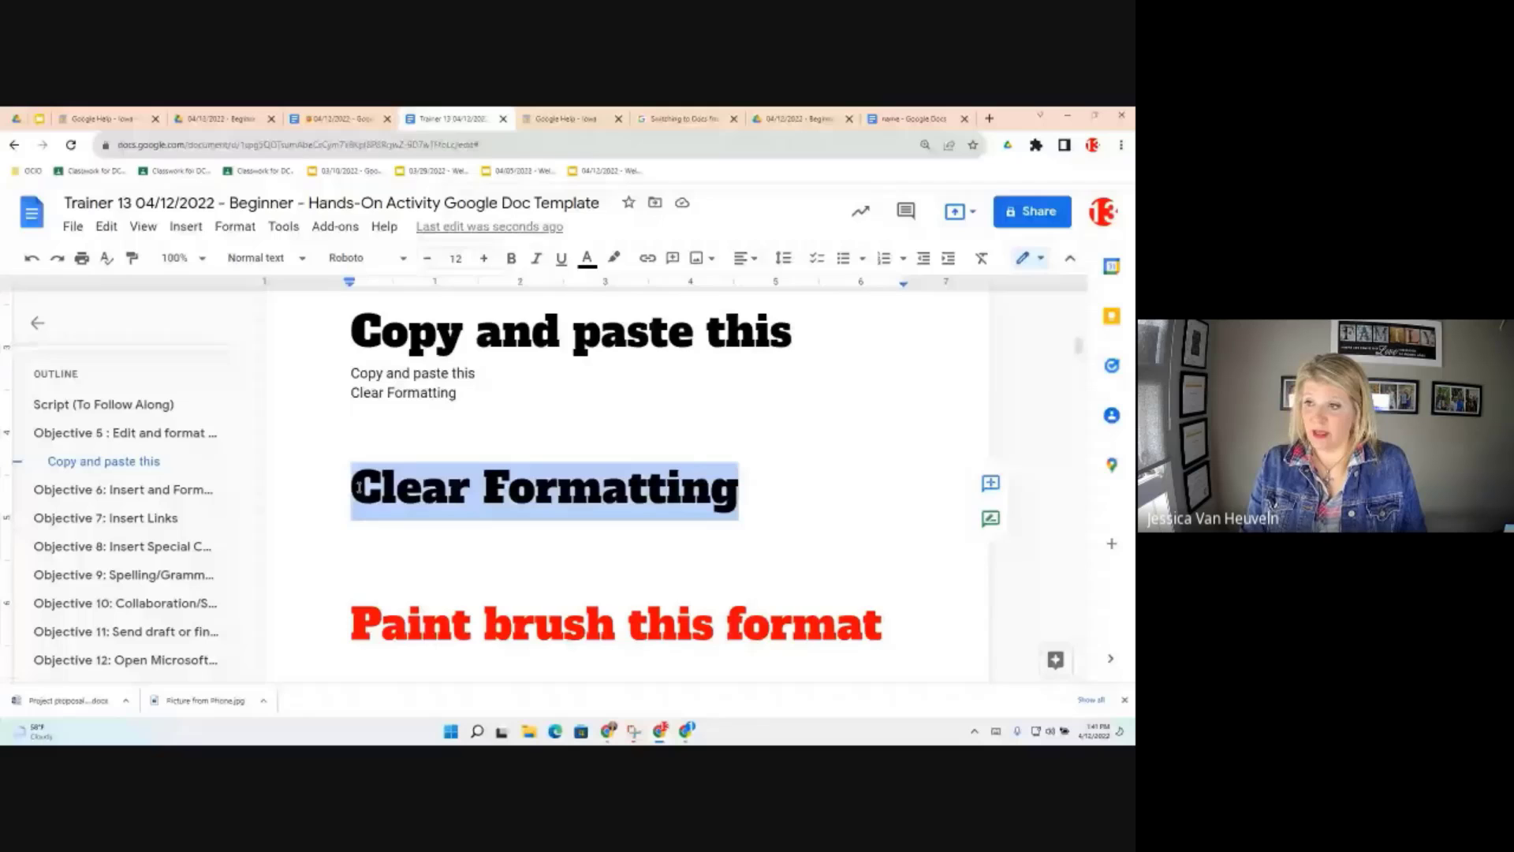
pyautogui.click(460, 392)
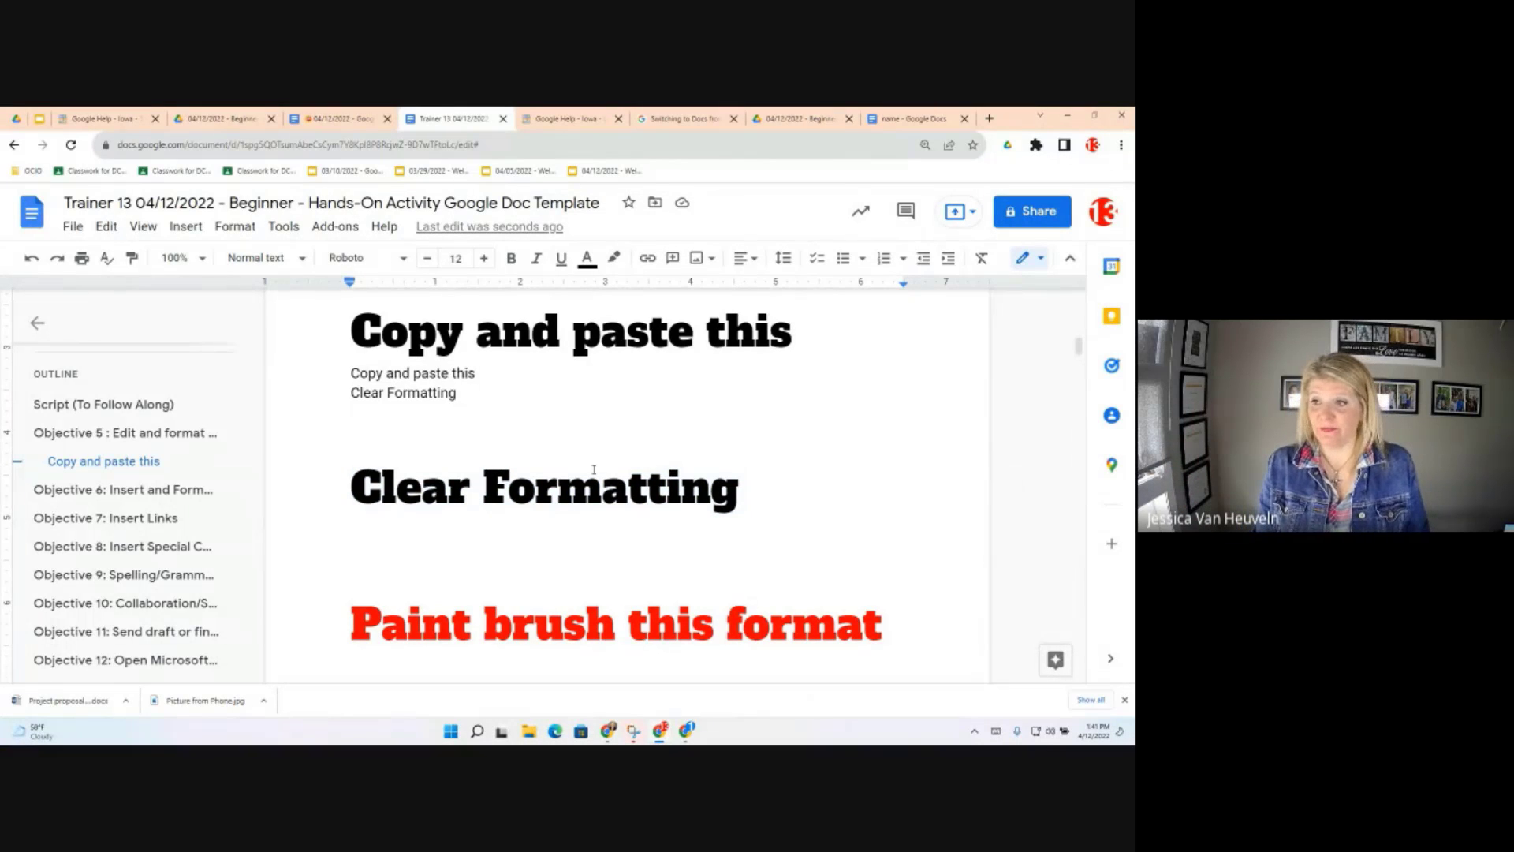
pyautogui.press('Return')
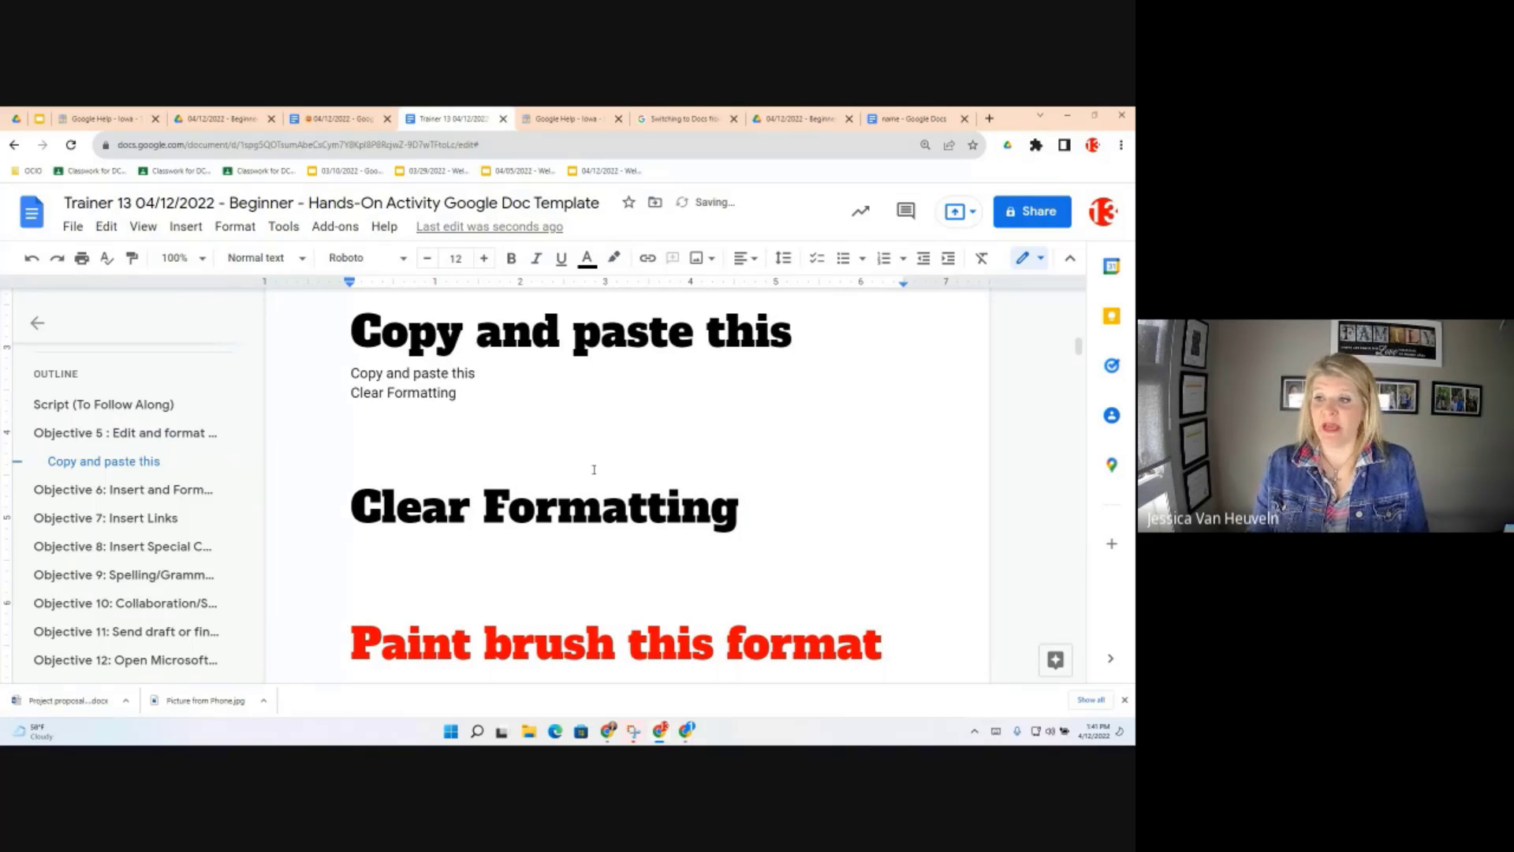
pyautogui.hotkey('ctrl', 'v')
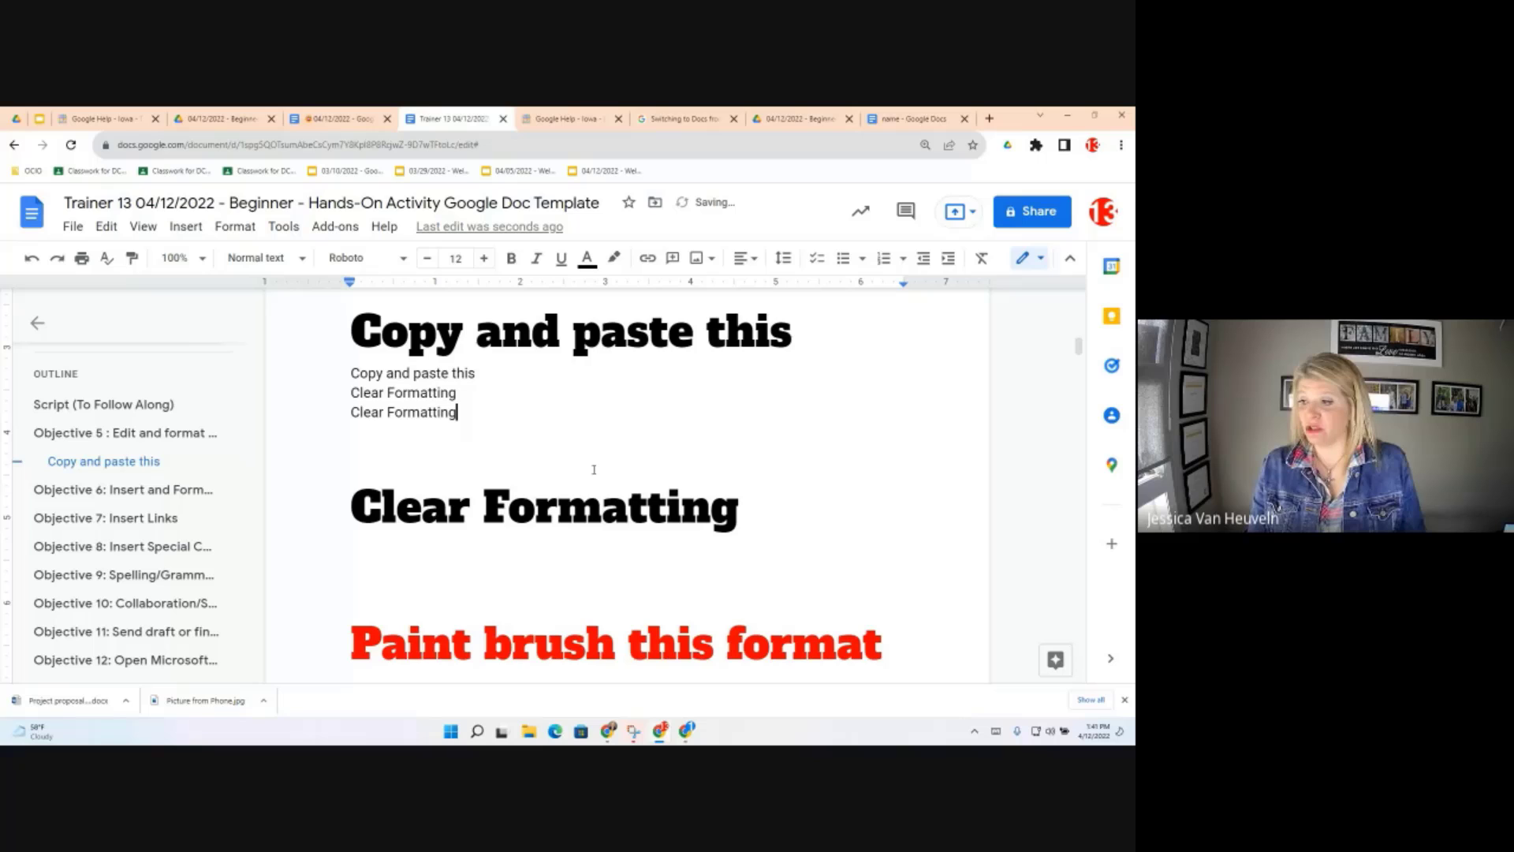
# Paste 'Clear Formatting' under the red 'Paint brush this format' heading, taking its red style
pyautogui.scroll(-2, 914, 604)
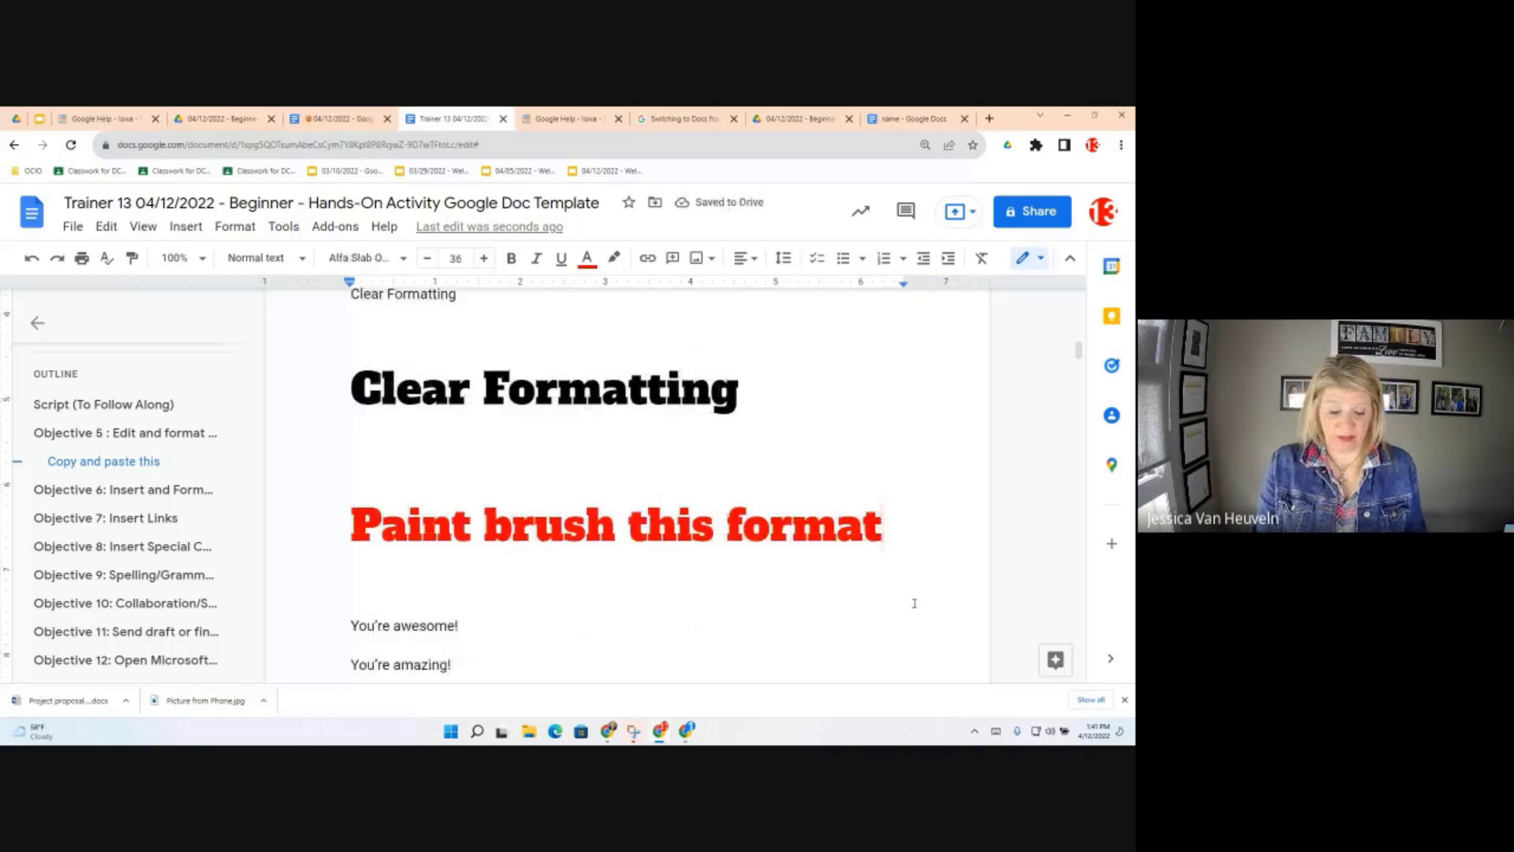
pyautogui.press('Return')
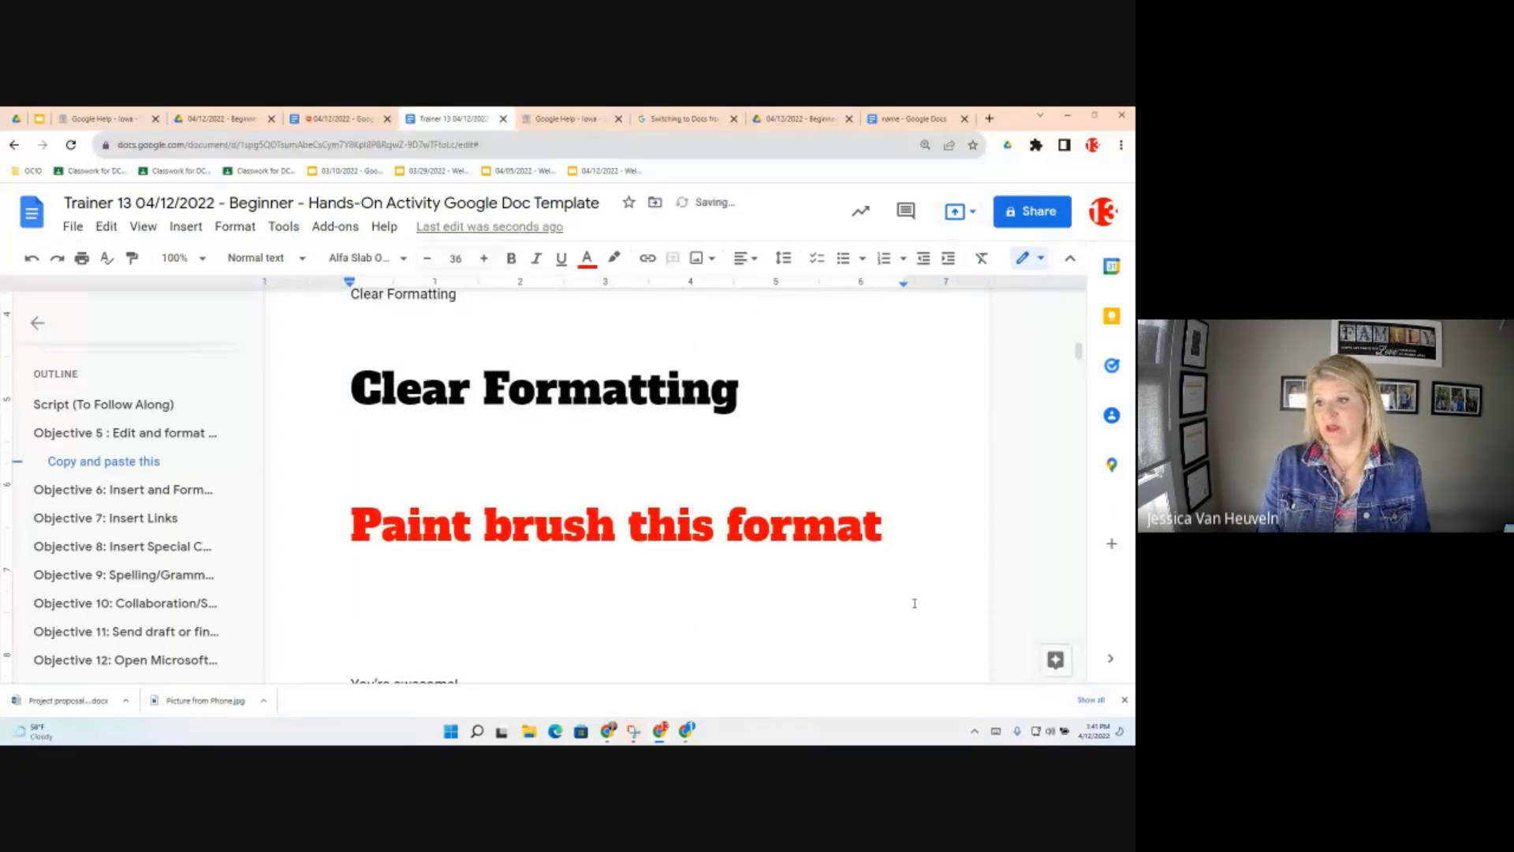
pyautogui.hotkey('ctrl', 'v')
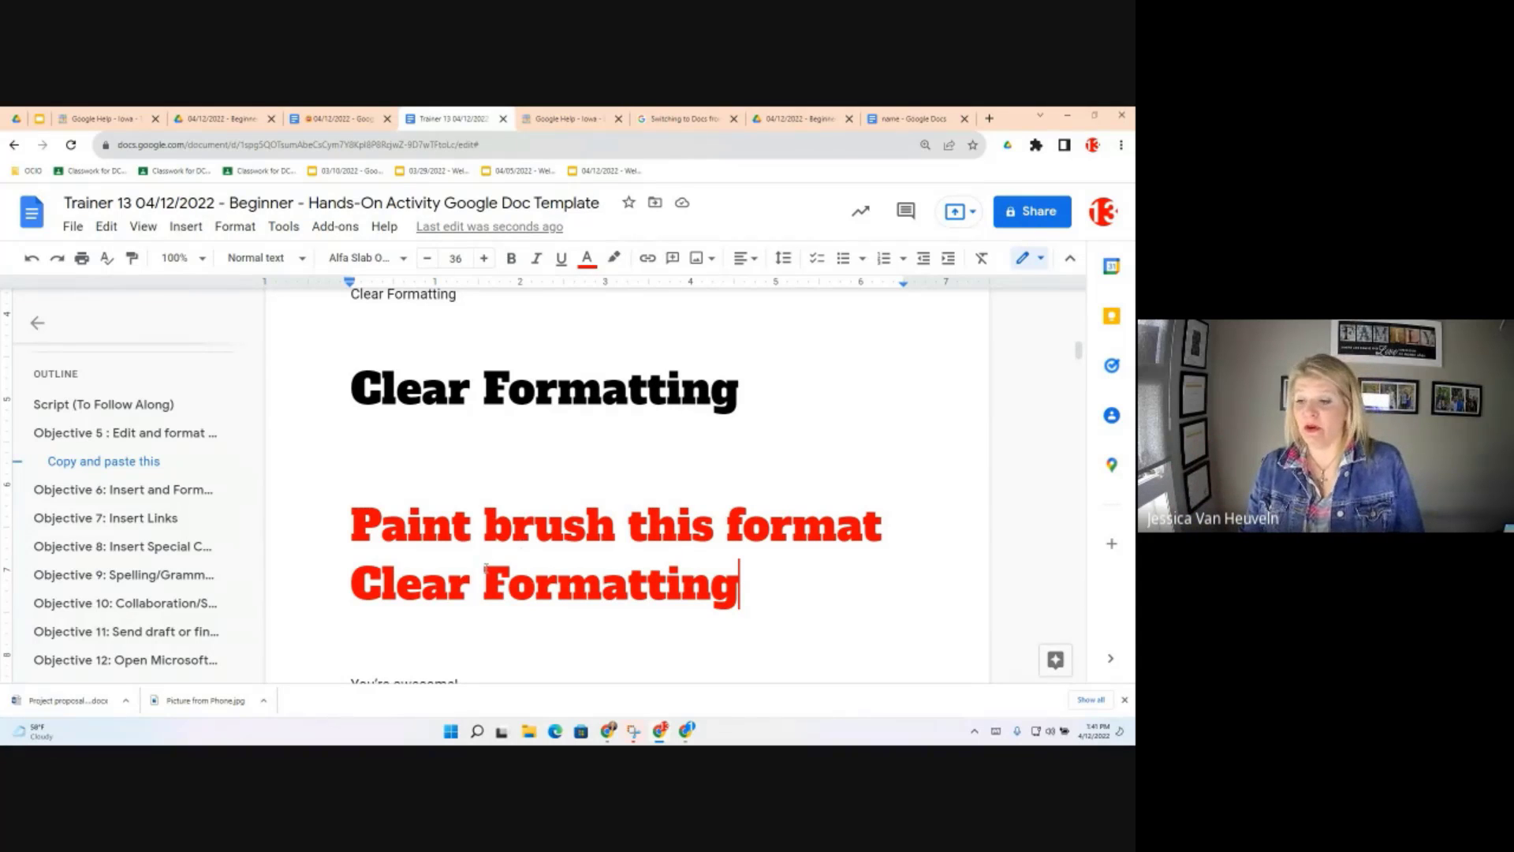
pyautogui.scroll(-5, 480, 604)
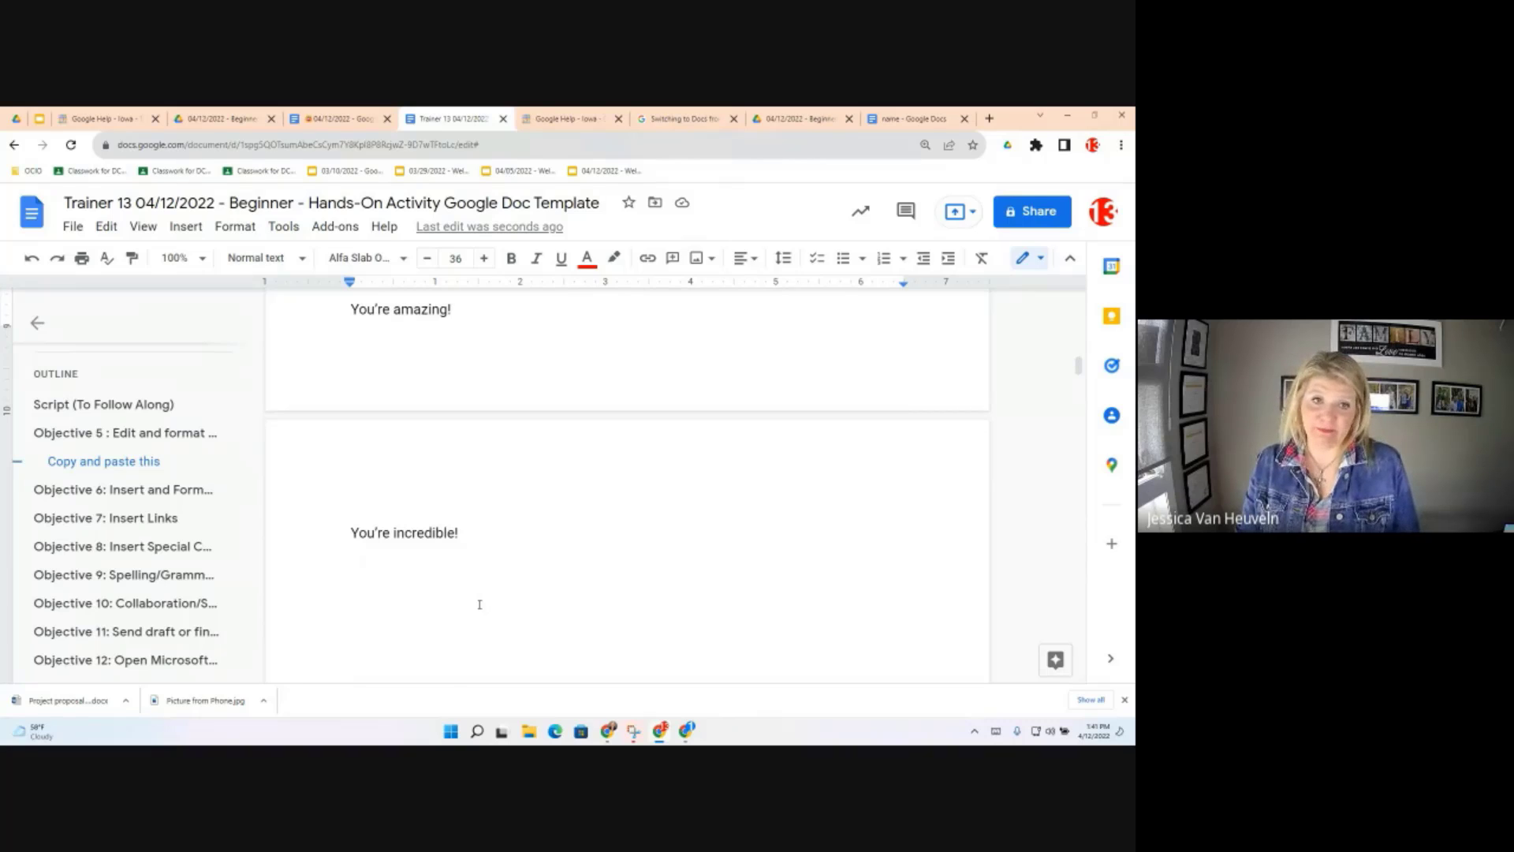
pyautogui.scroll(3, 483, 604)
pyautogui.scroll(4, 490, 604)
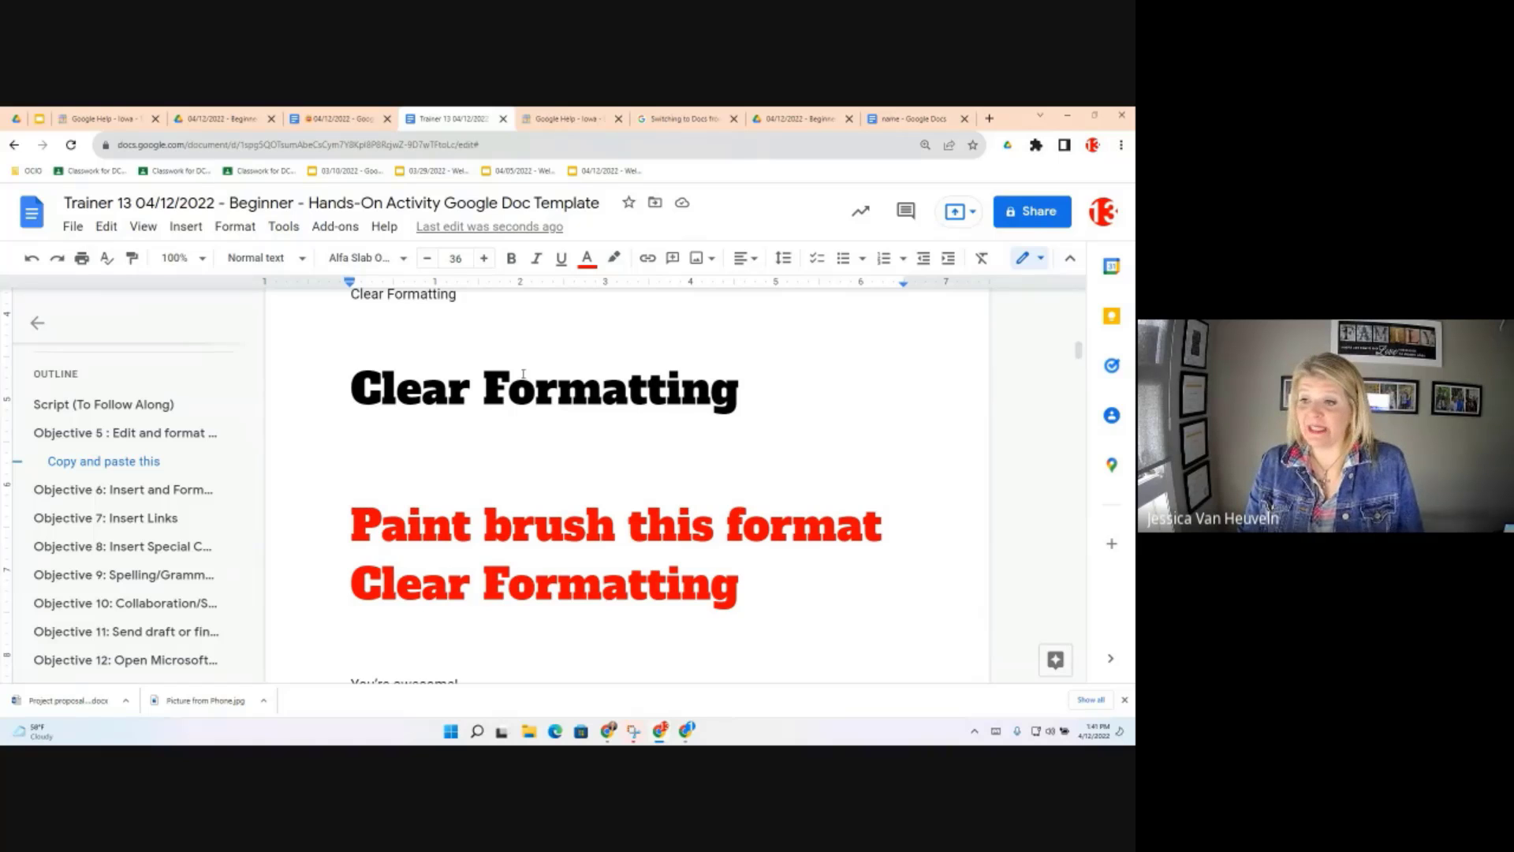
pyautogui.moveTo(739, 392); pyautogui.dragTo(351, 387)
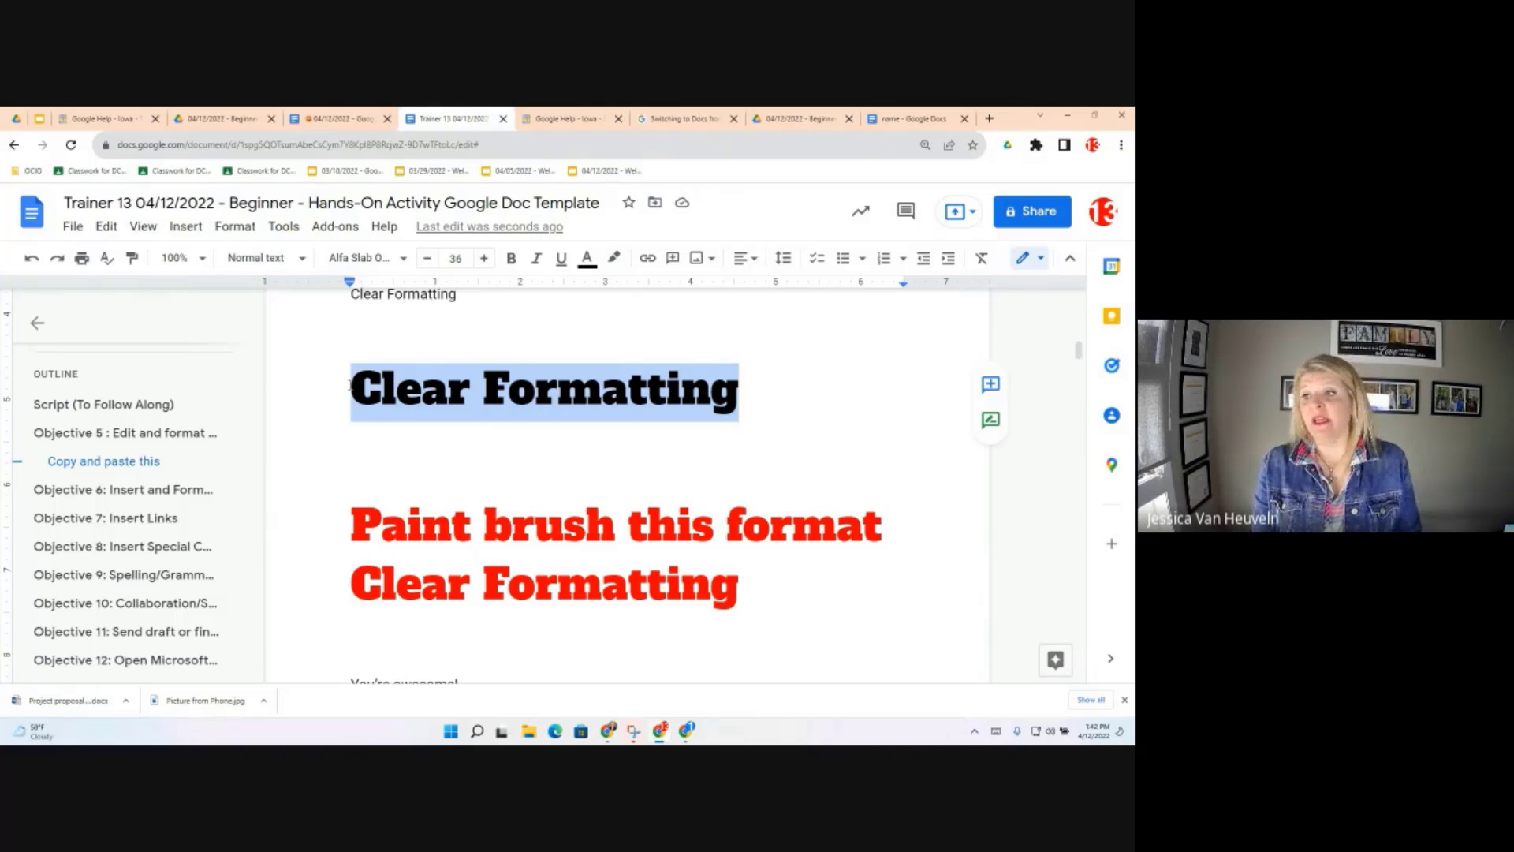
pyautogui.hotkey('ctrl', 'v')
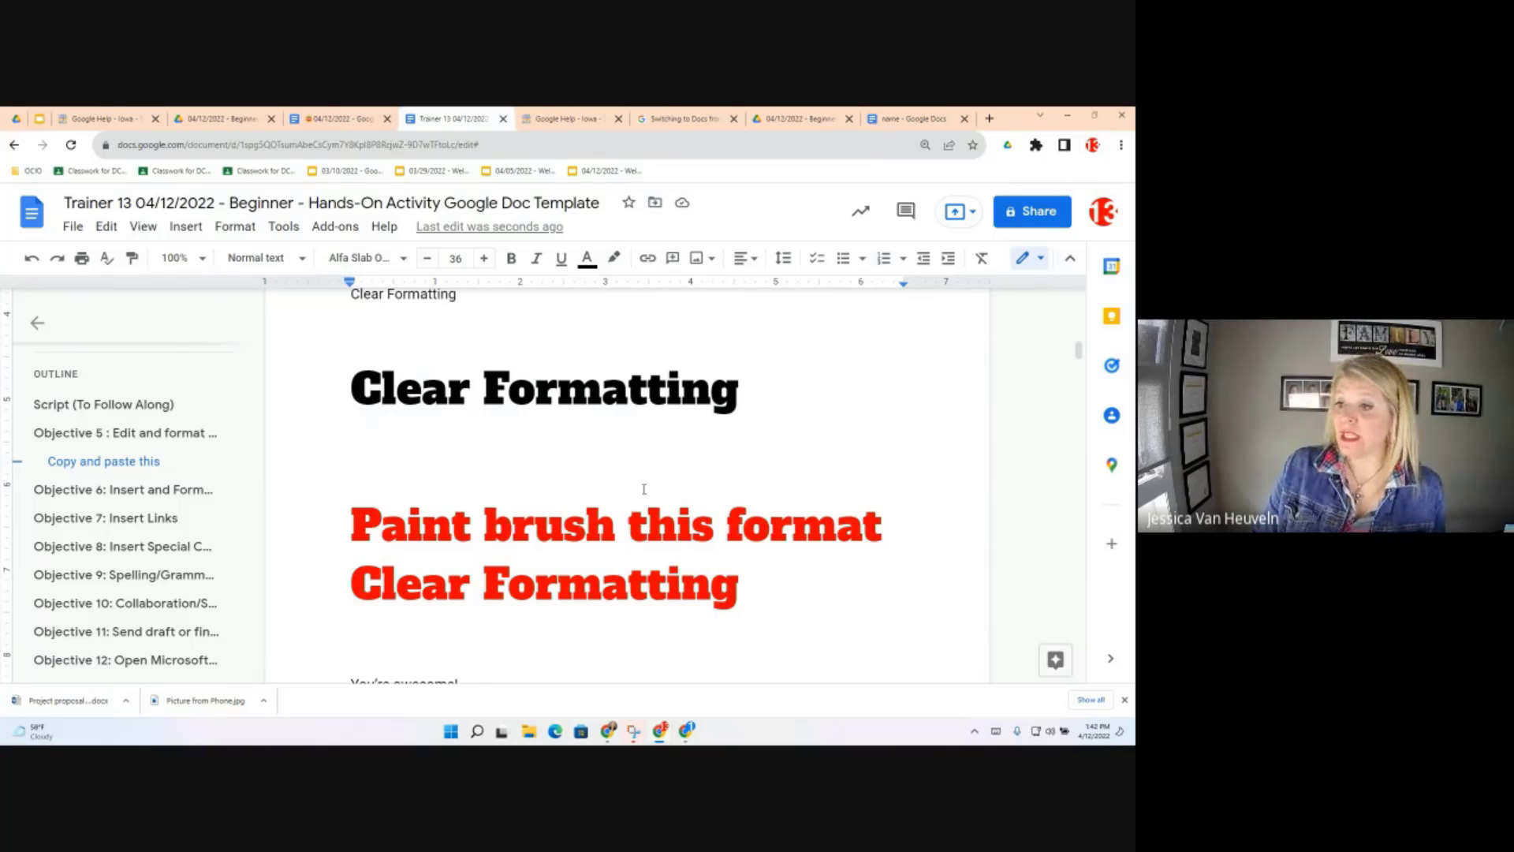
# Delete the pasted red 'Clear Formatting' line and select the 'Paint brush this format' heading
pyautogui.scroll(-3, 727, 530)
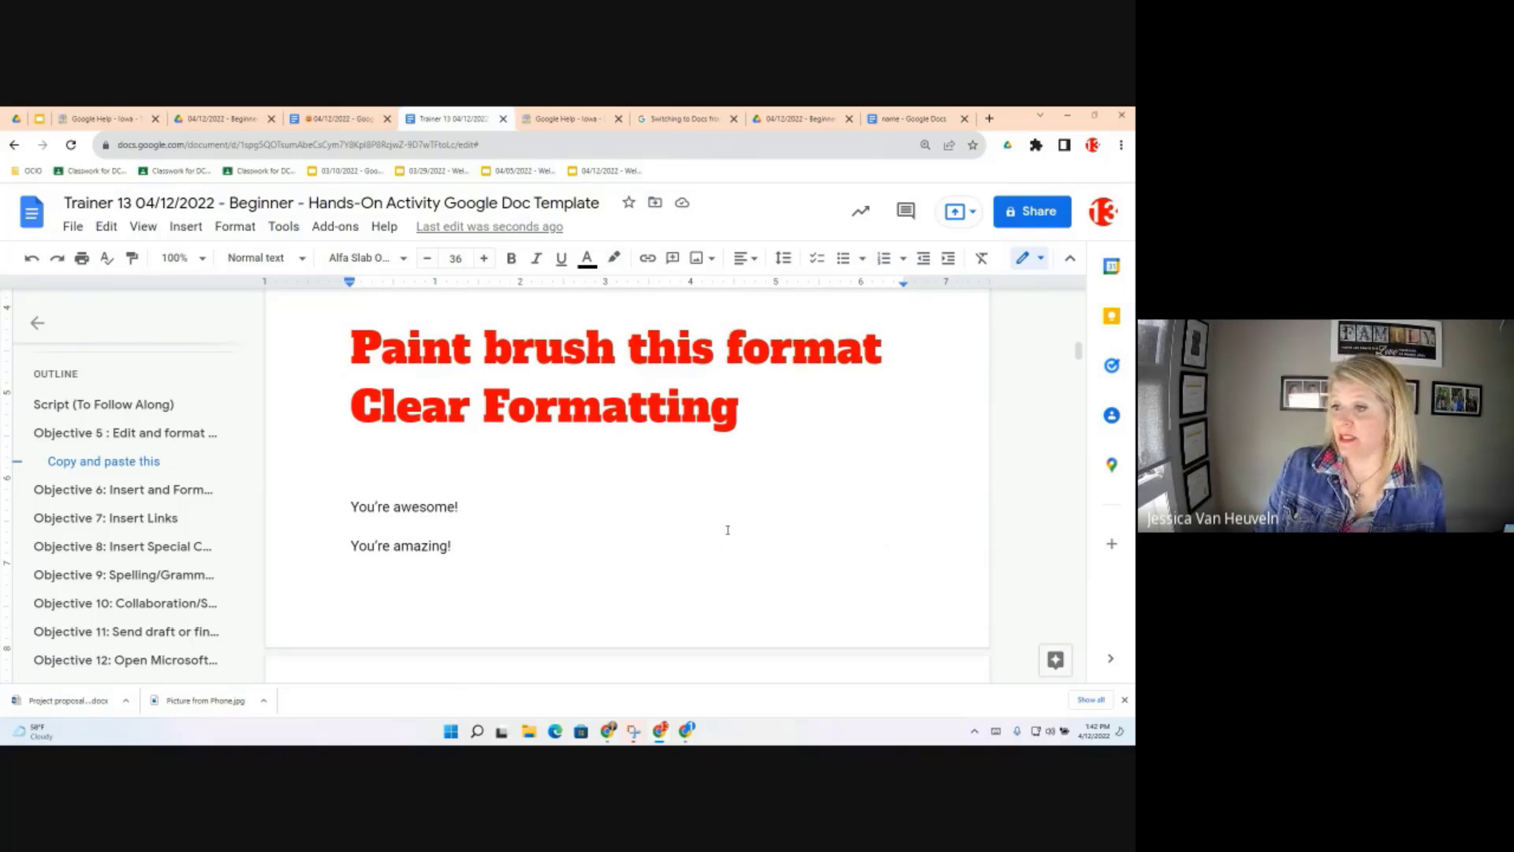
pyautogui.hotkey('shift', 'Home')
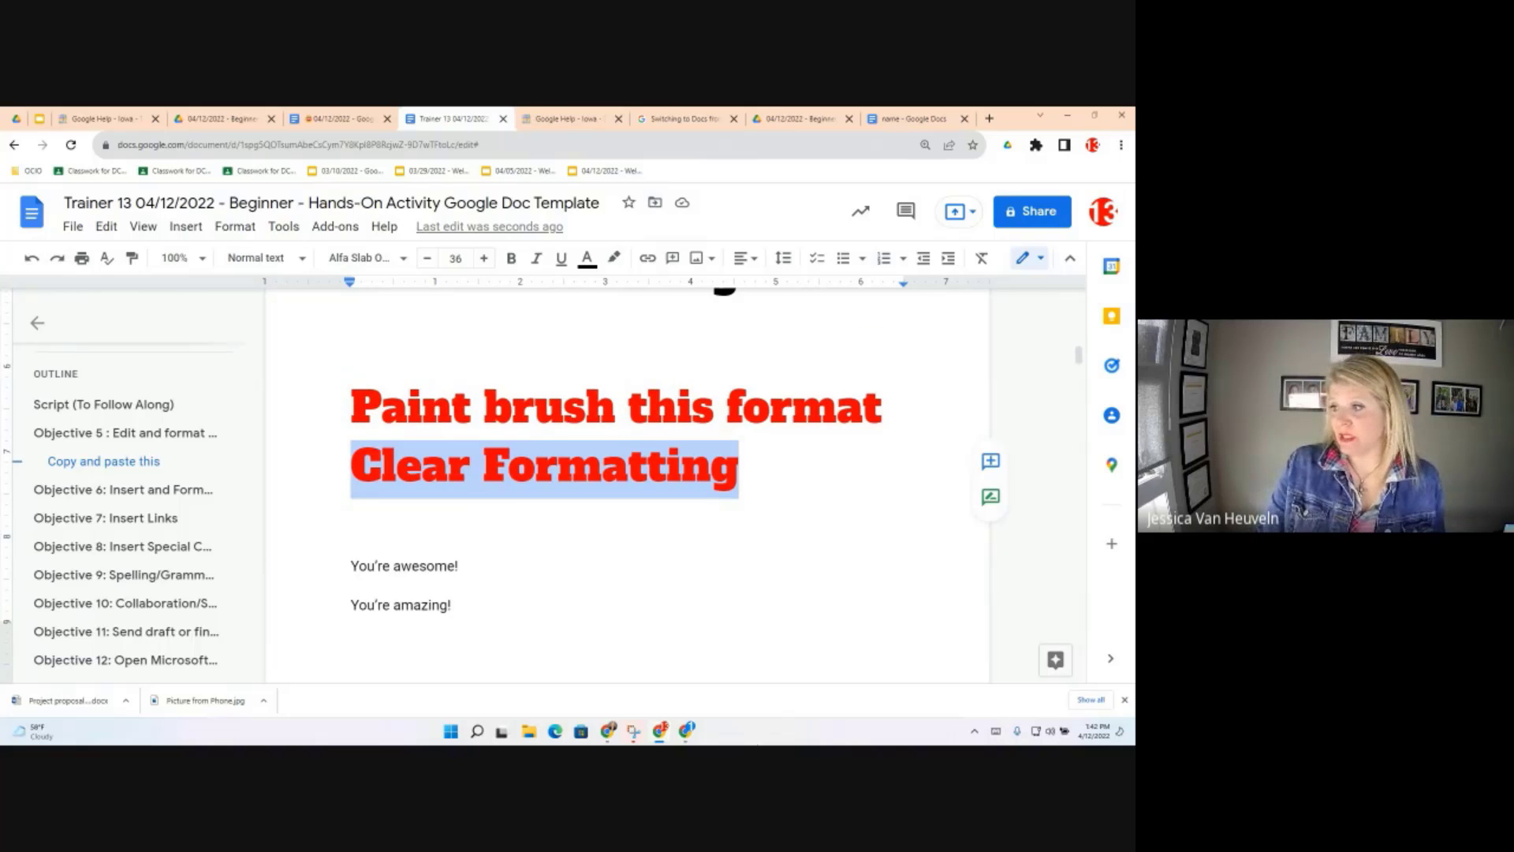
pyautogui.press('BackSpace')
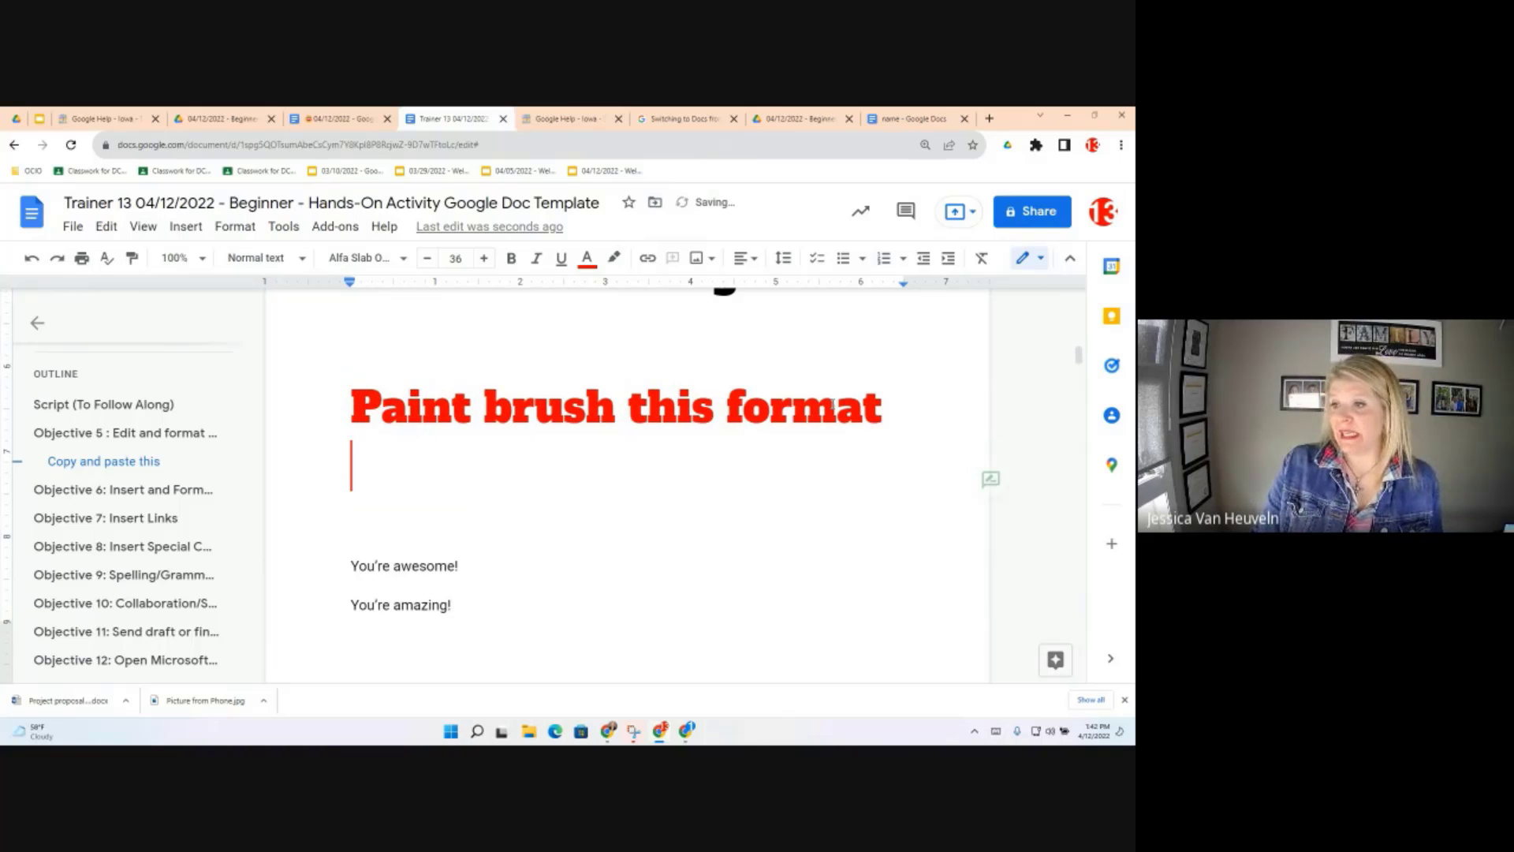
pyautogui.tripleClick(348, 396)
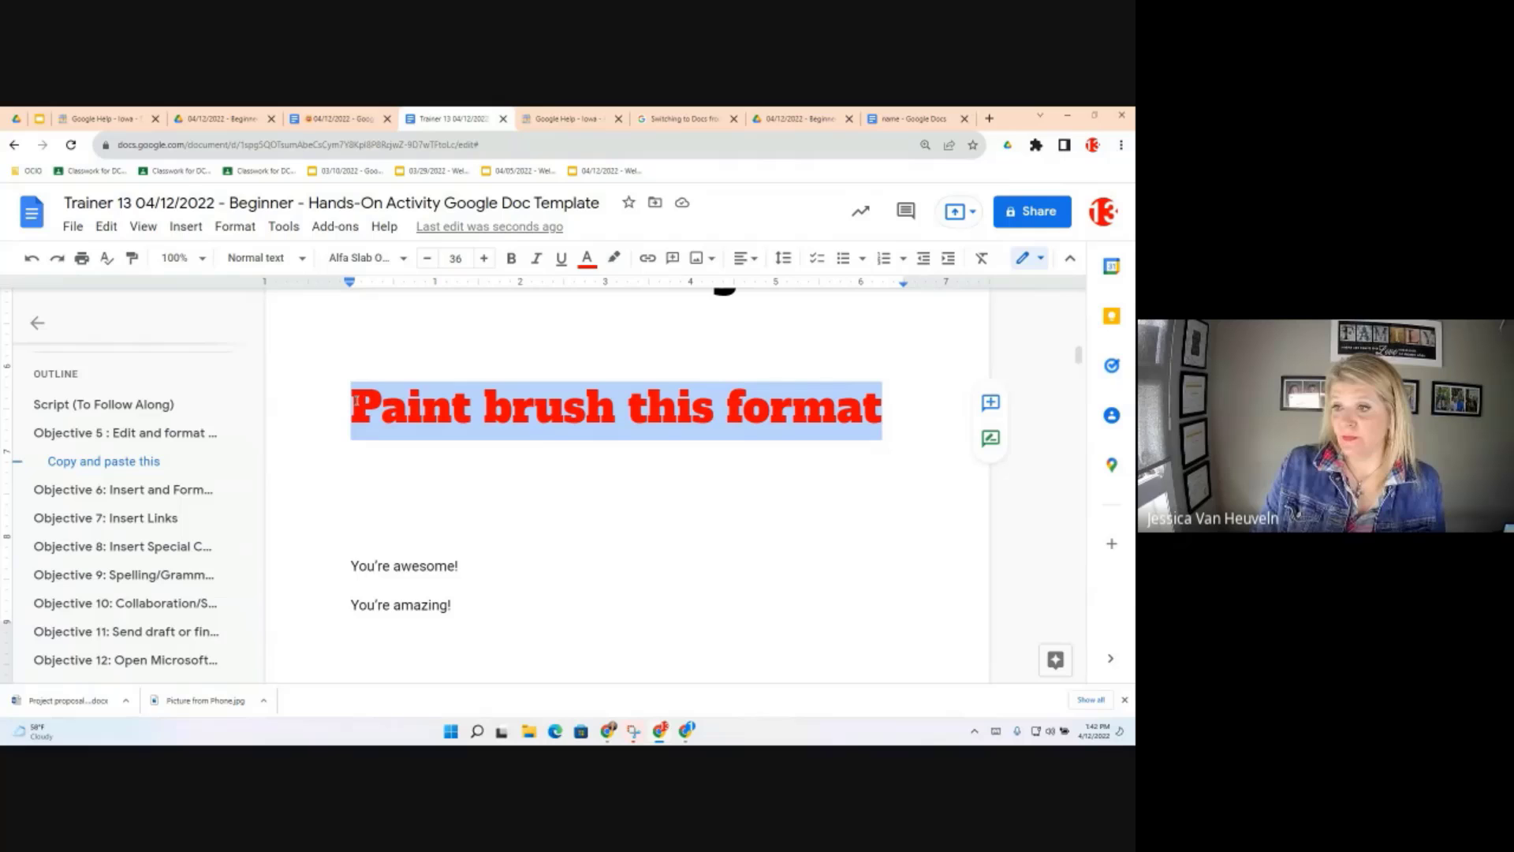
# Paint-format the red 36-point bold heading style onto You're awesome!, then reselect the heading
pyautogui.click(131, 259)
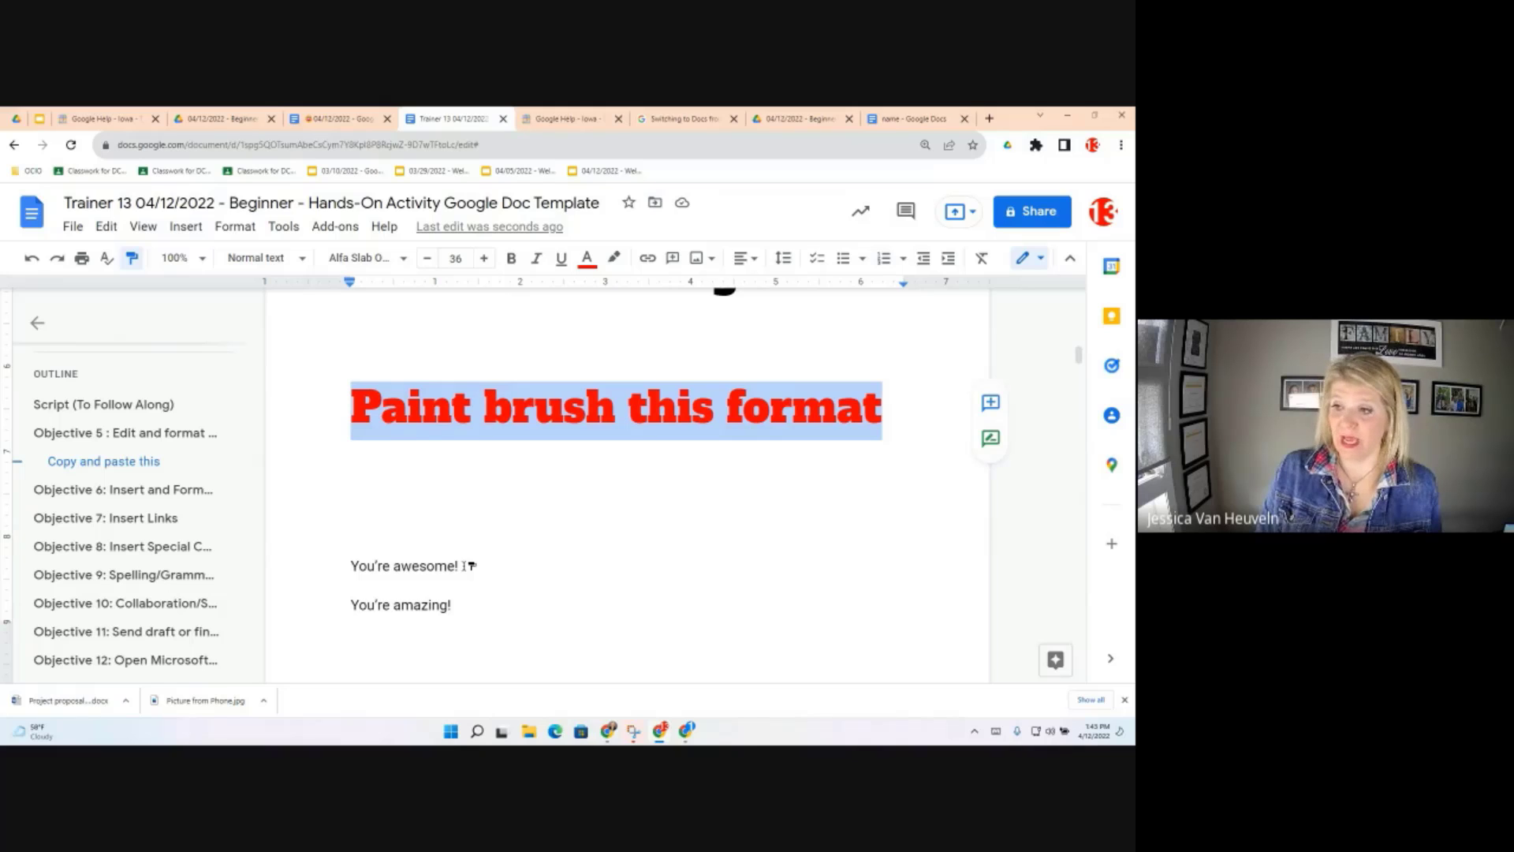
pyautogui.moveTo(471, 565); pyautogui.dragTo(312, 558)
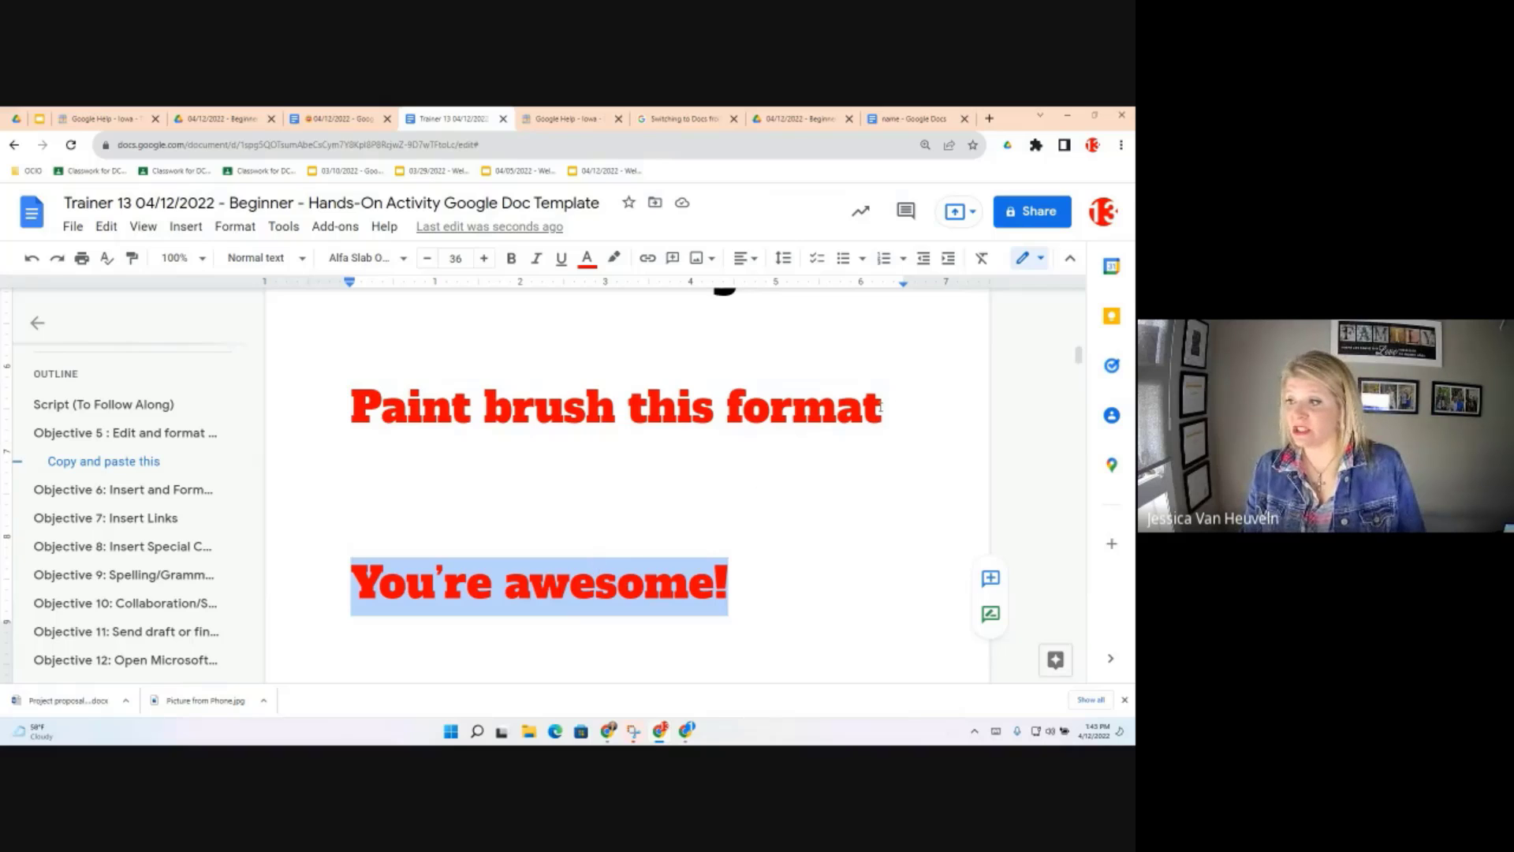
pyautogui.moveTo(410, 401); pyautogui.dragTo(351, 405)
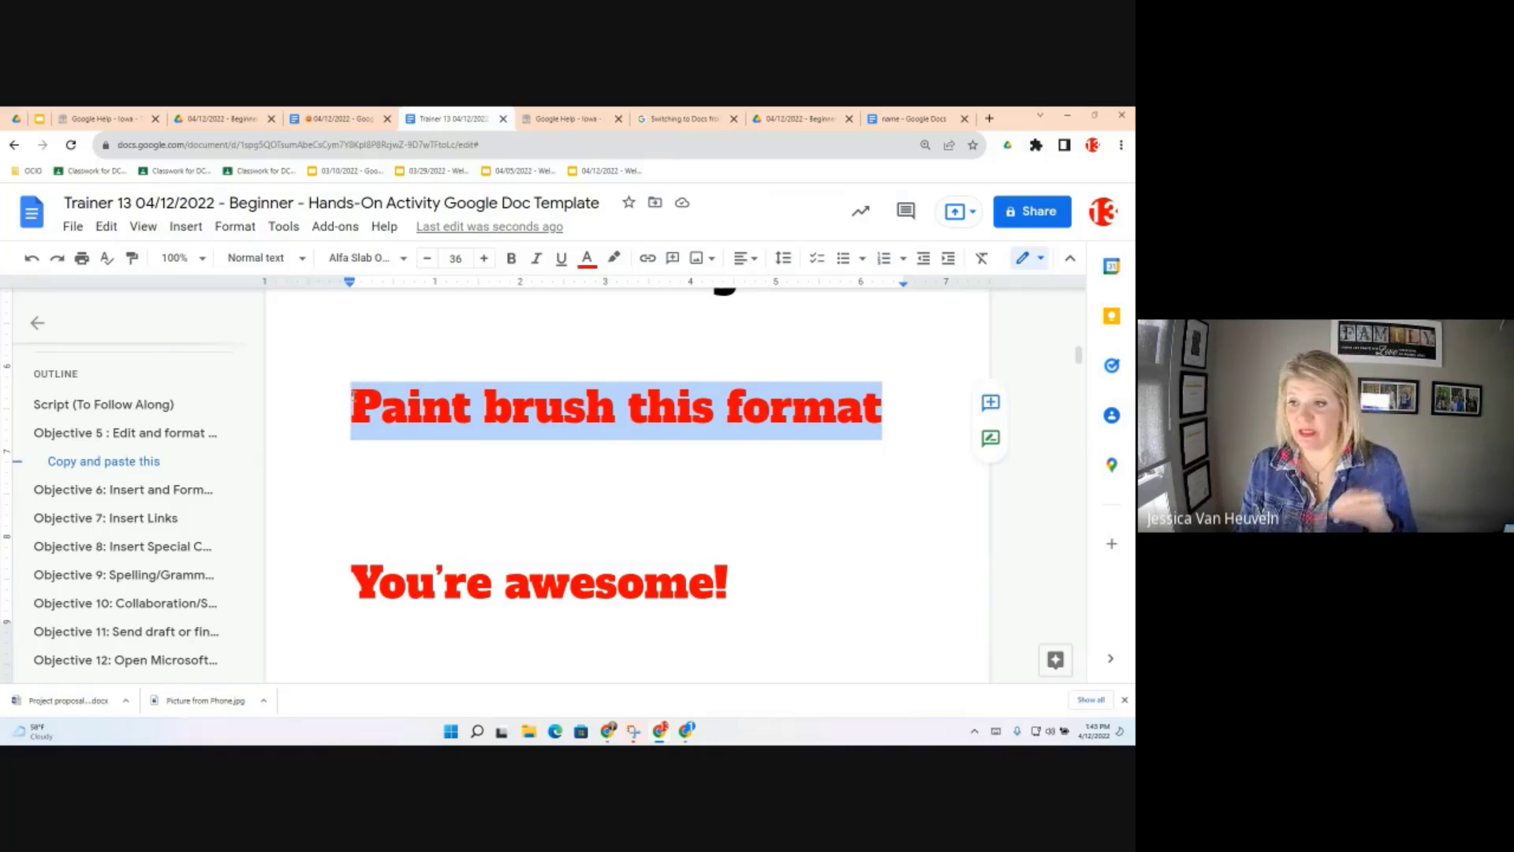
# Apply the red 36-point bold heading format to You're incredible! and You're amazing!
pyautogui.click(134, 262)
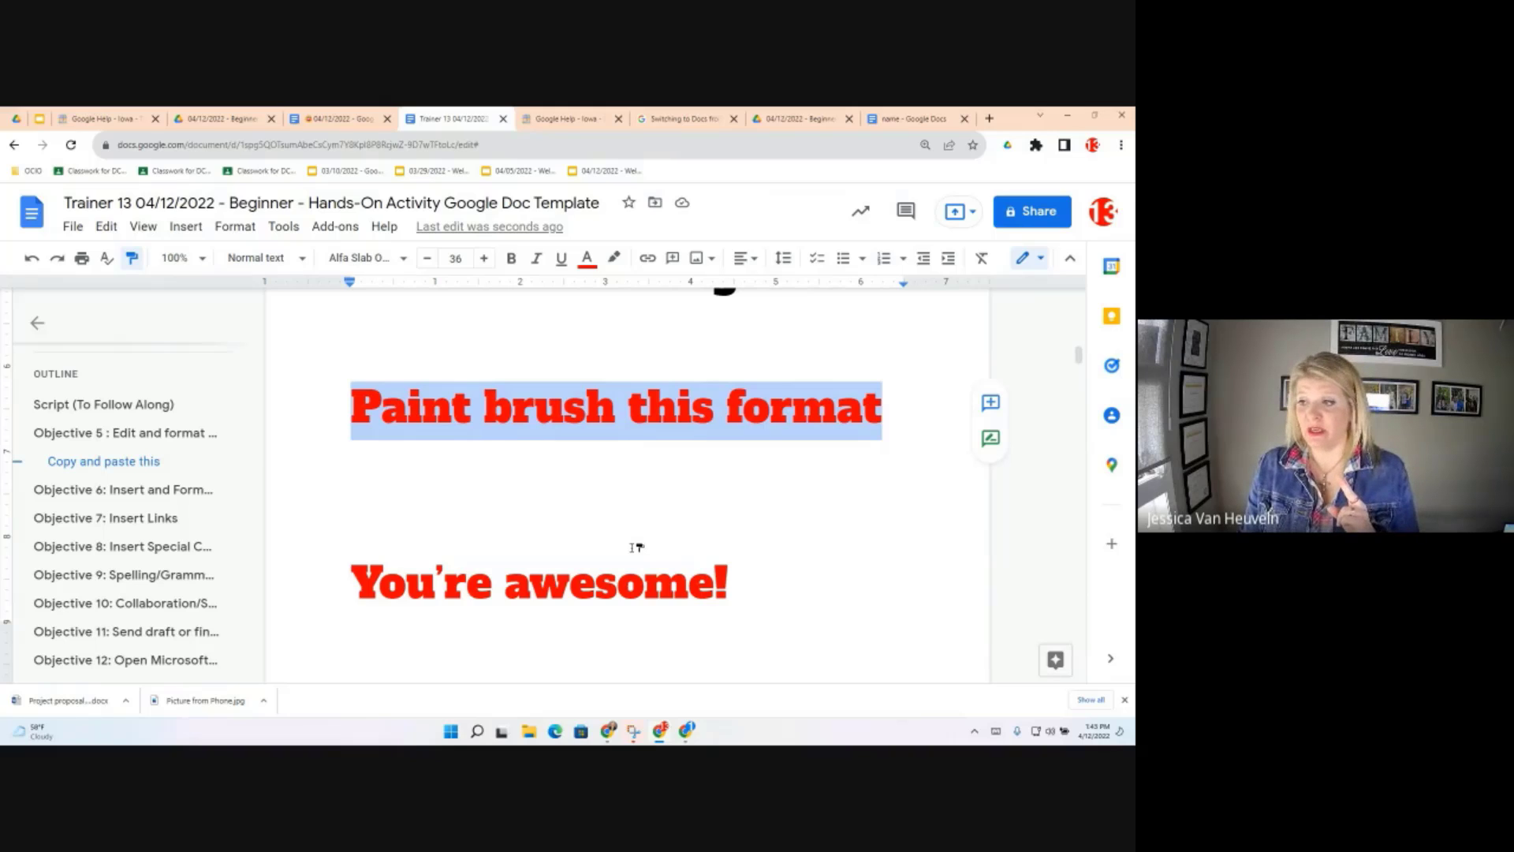
pyautogui.scroll(-1, 636, 547)
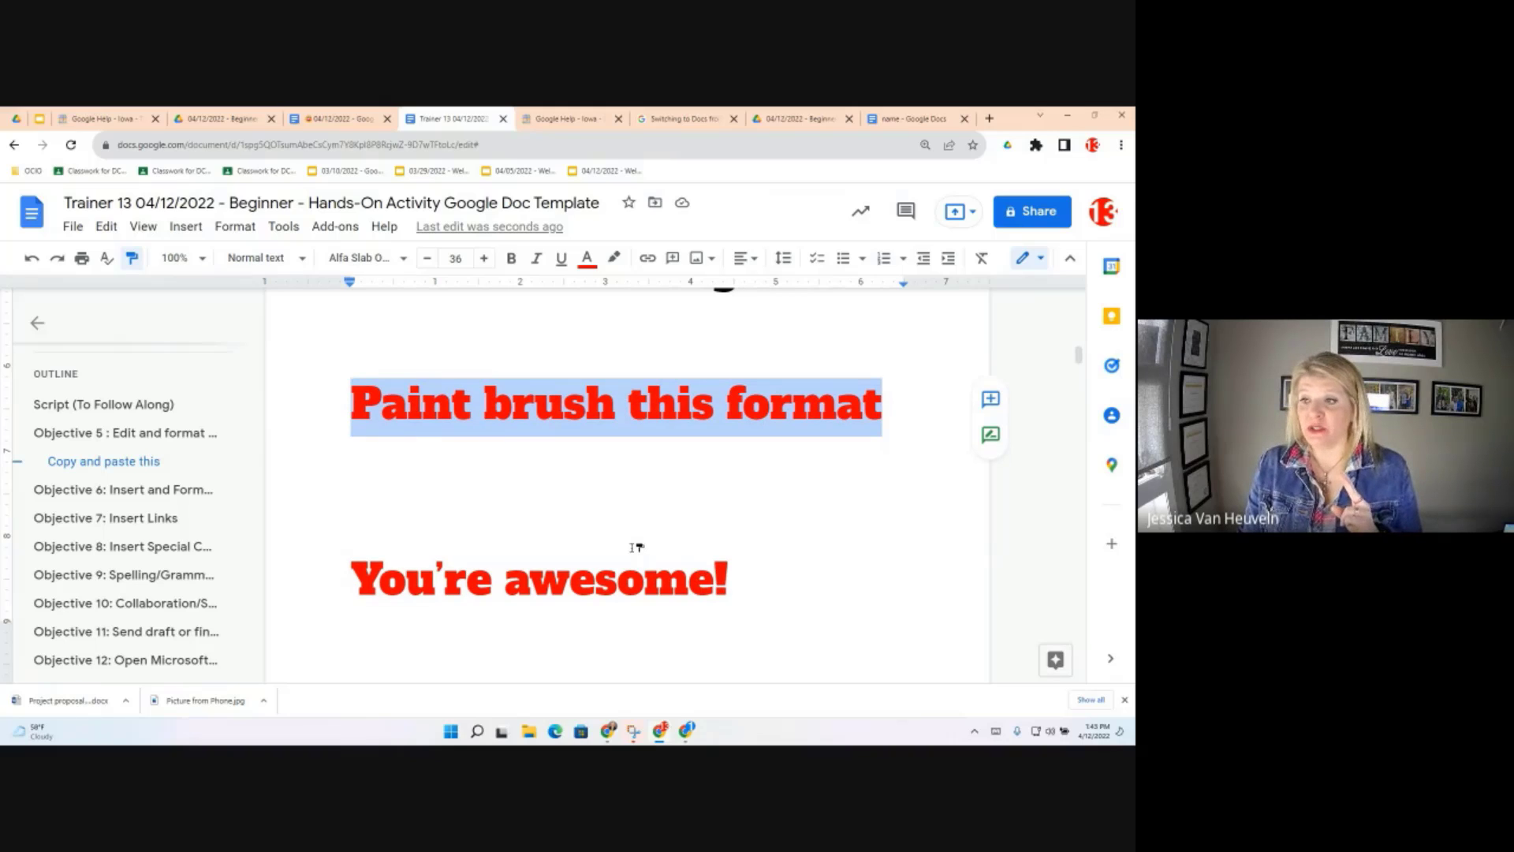
pyautogui.scroll(-5, 623, 544)
pyautogui.scroll(2, 531, 476)
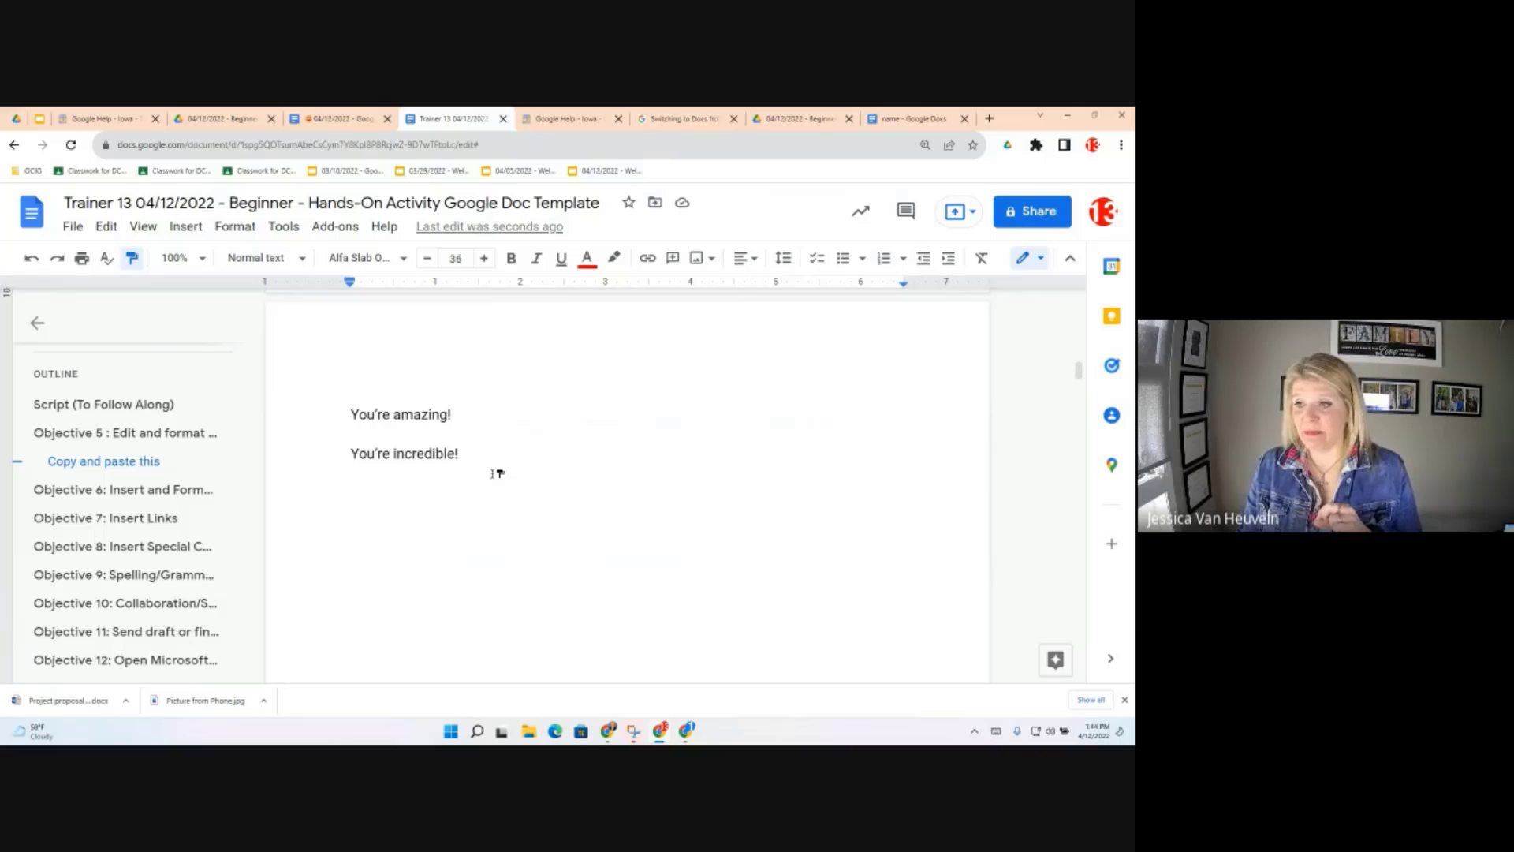
pyautogui.moveTo(494, 473); pyautogui.dragTo(354, 449)
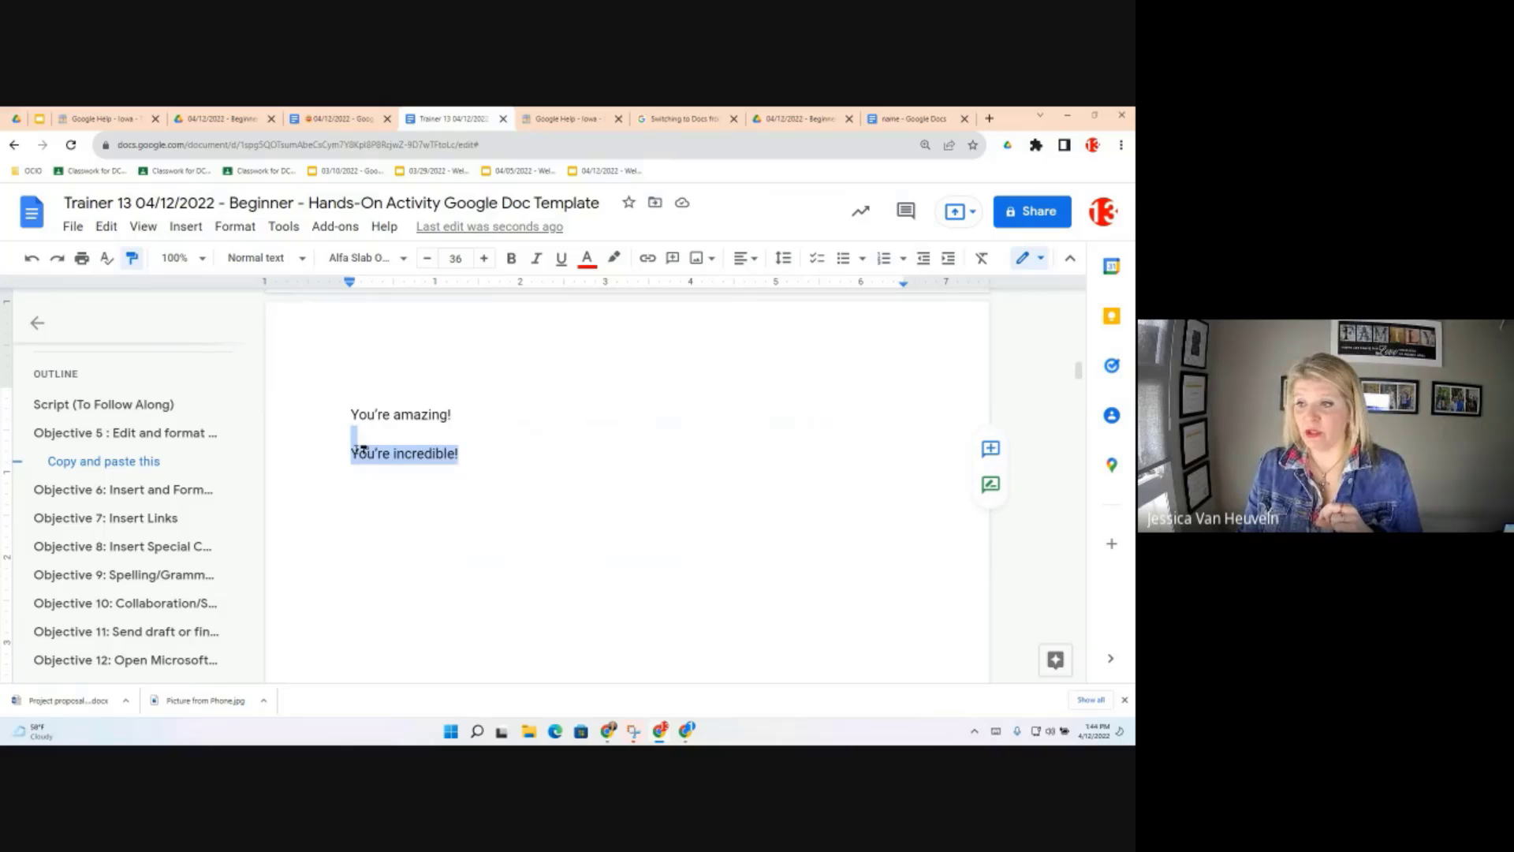
pyautogui.click(409, 444)
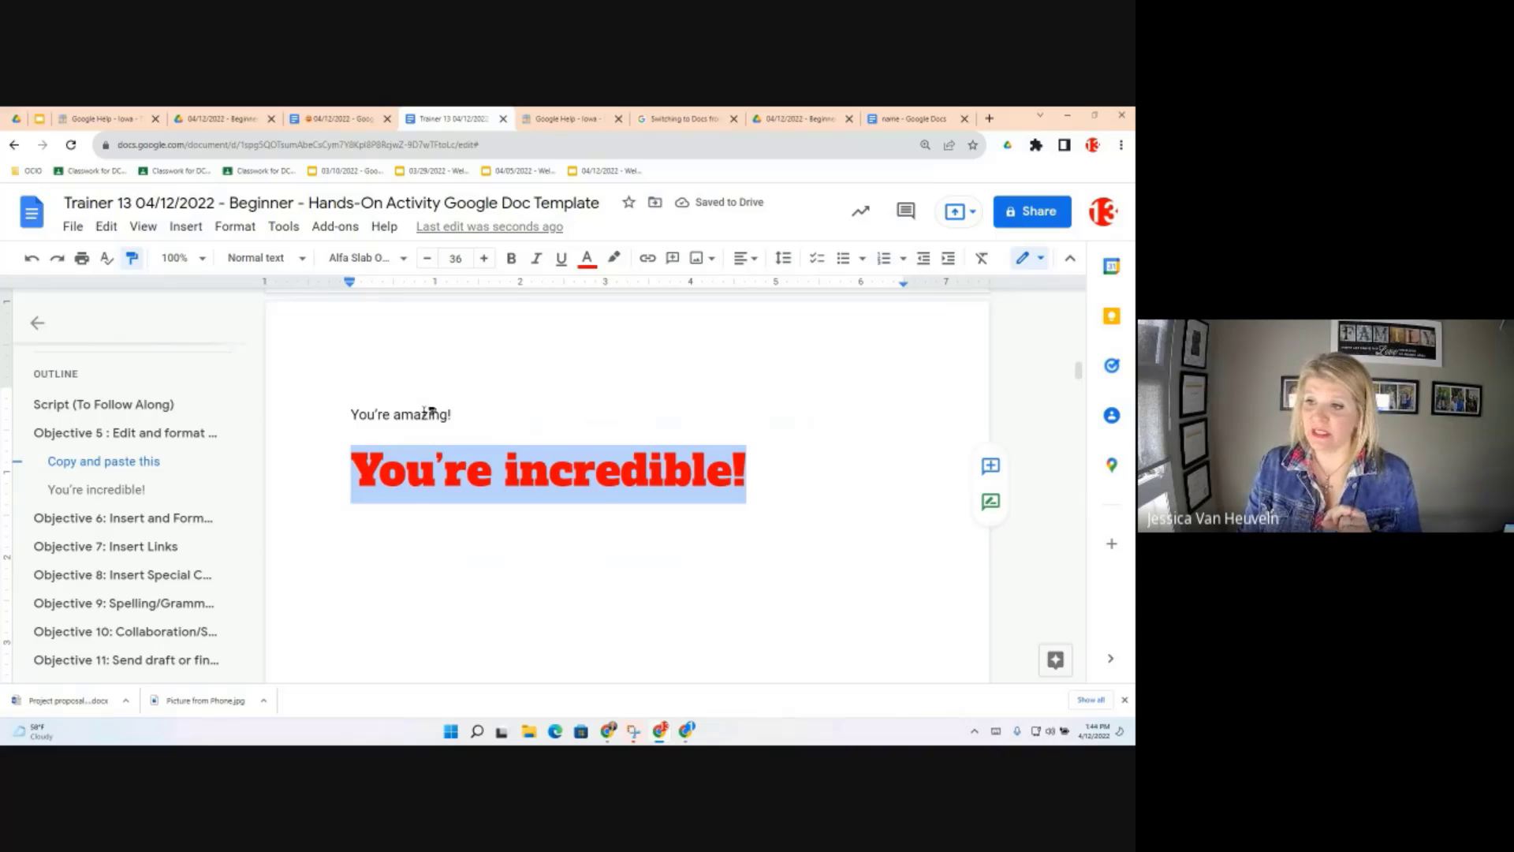
pyautogui.moveTo(453, 411); pyautogui.dragTo(325, 417)
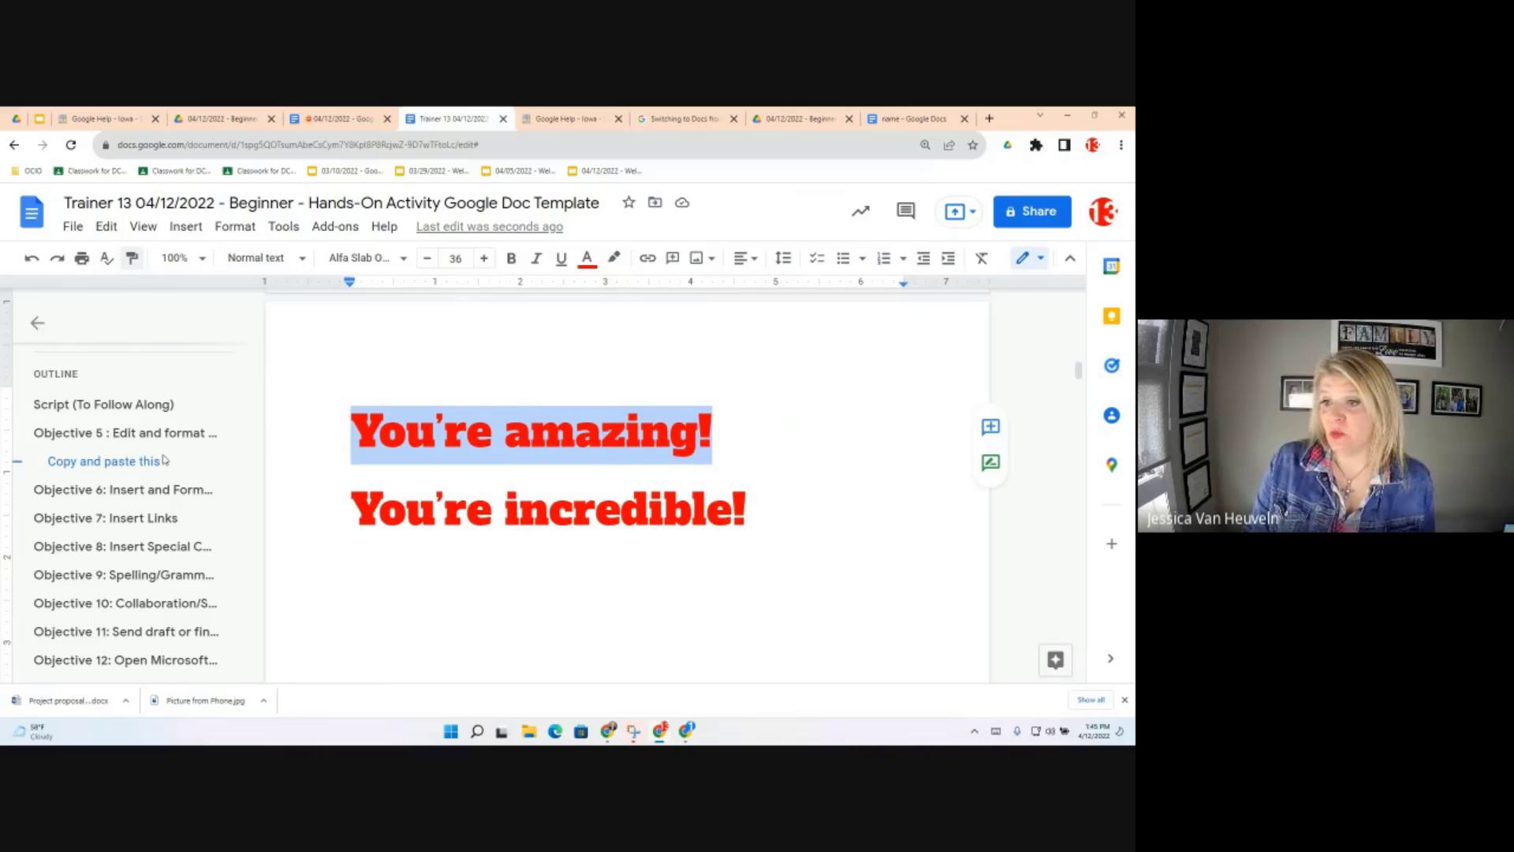
pyautogui.click(134, 492)
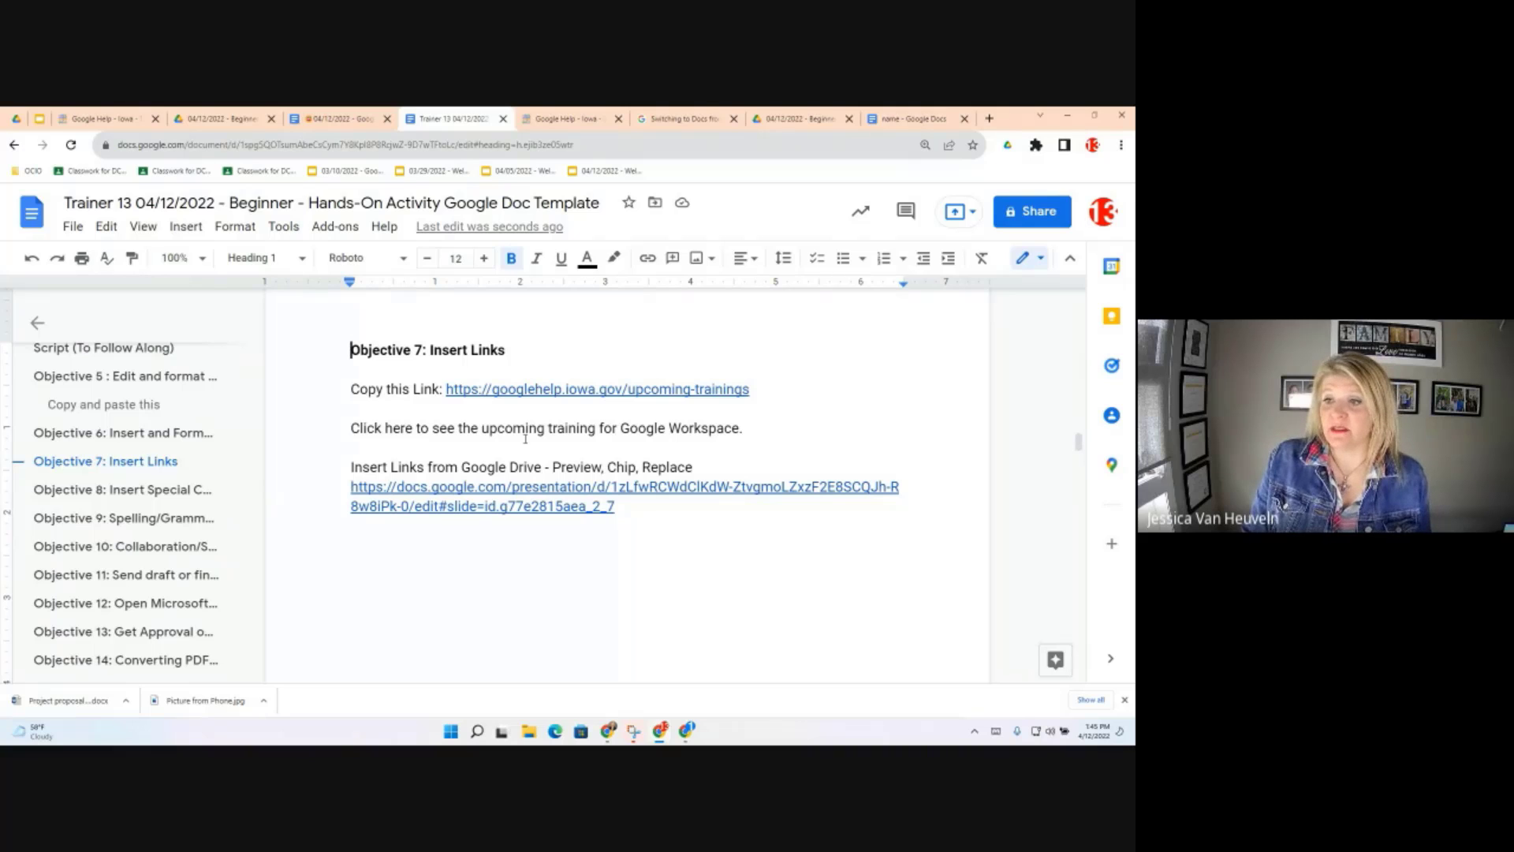
pyautogui.click(149, 440)
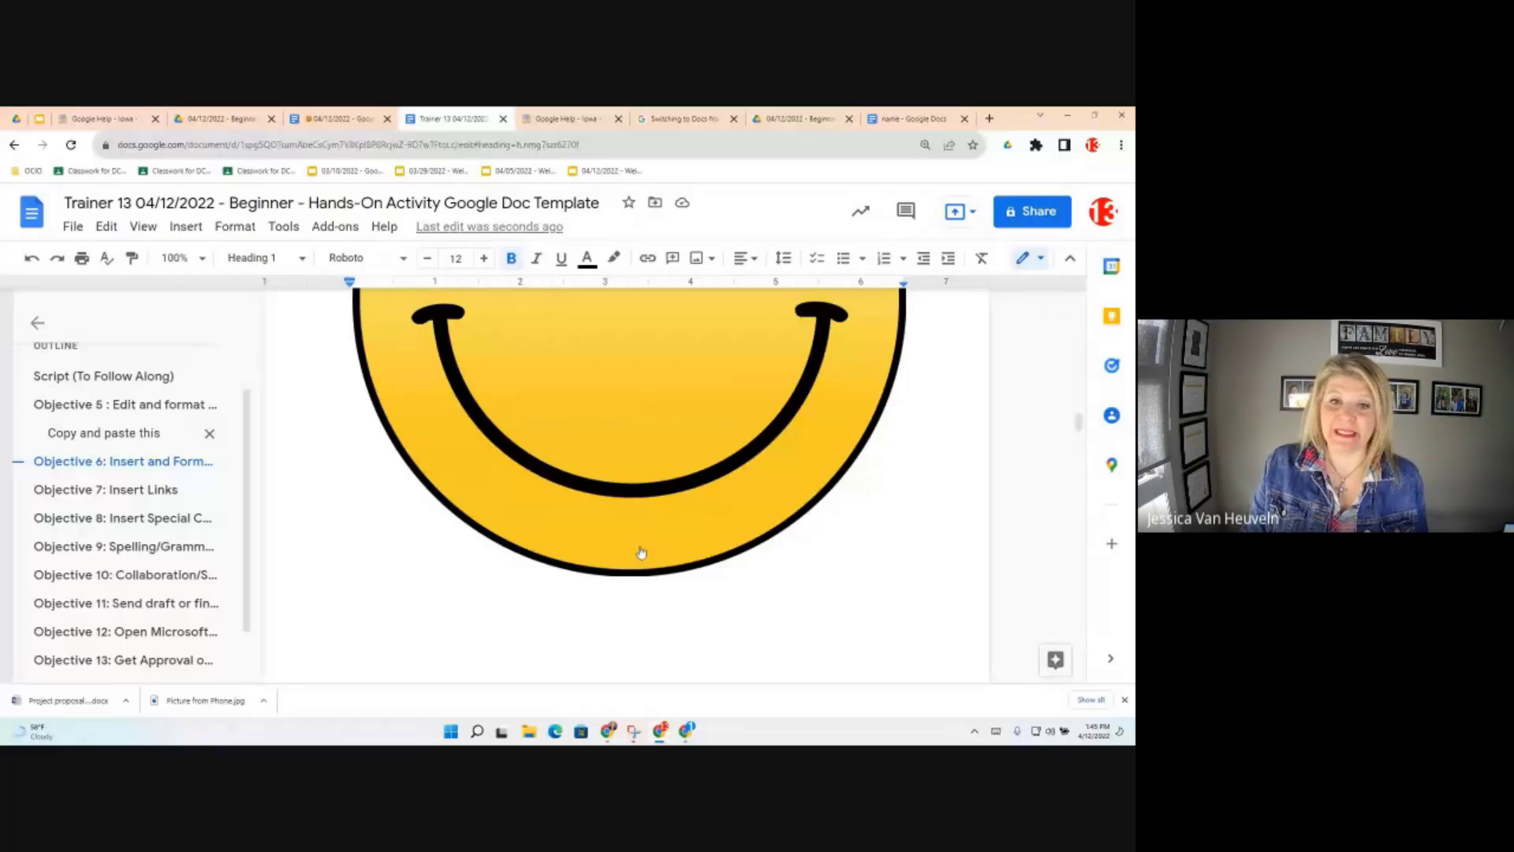
pyautogui.scroll(1, 640, 552)
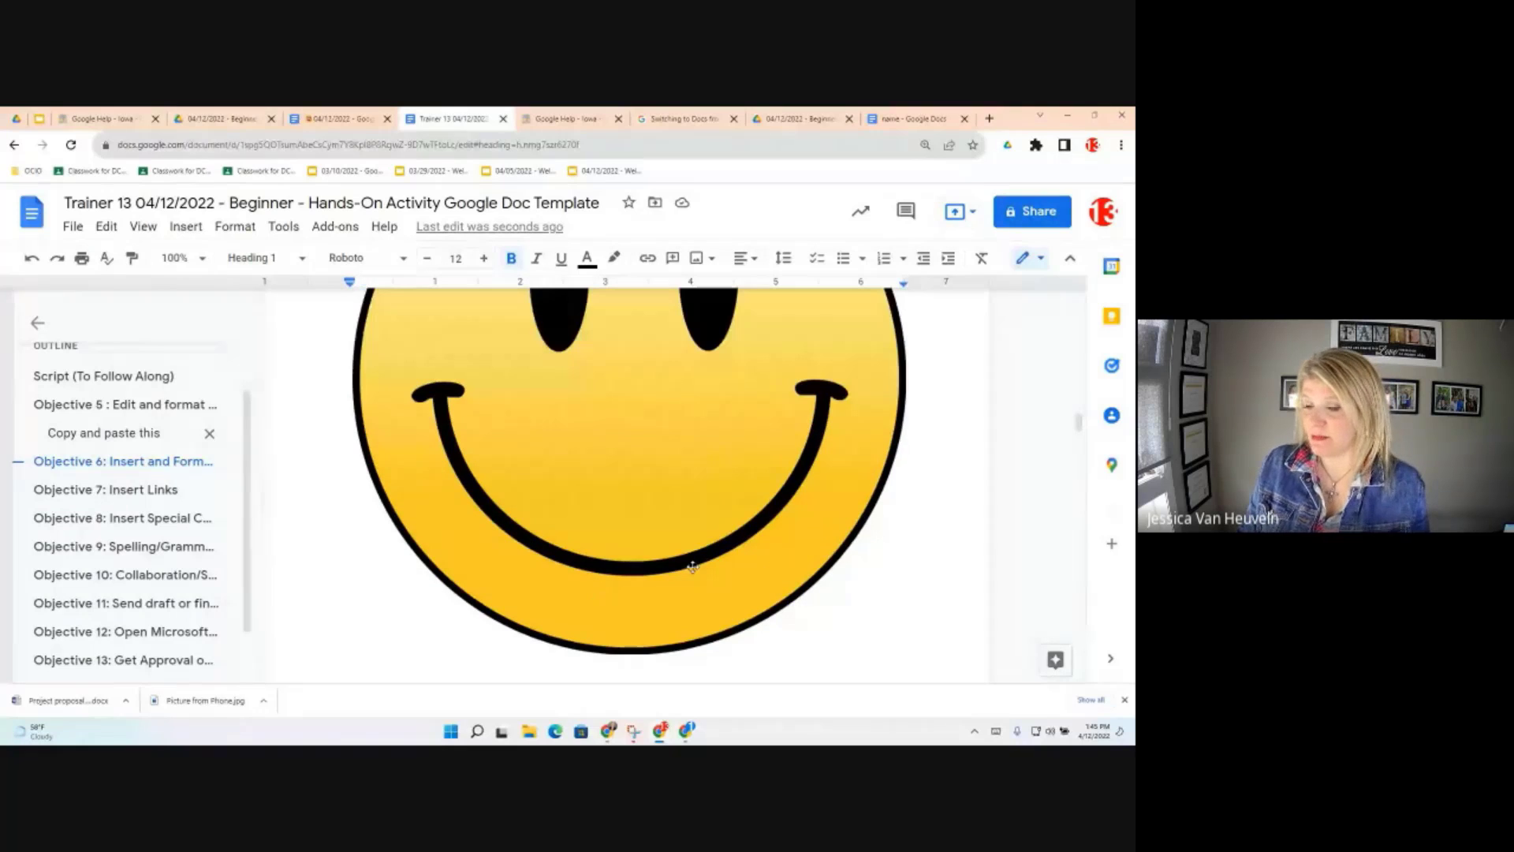
pyautogui.scroll(4, 693, 566)
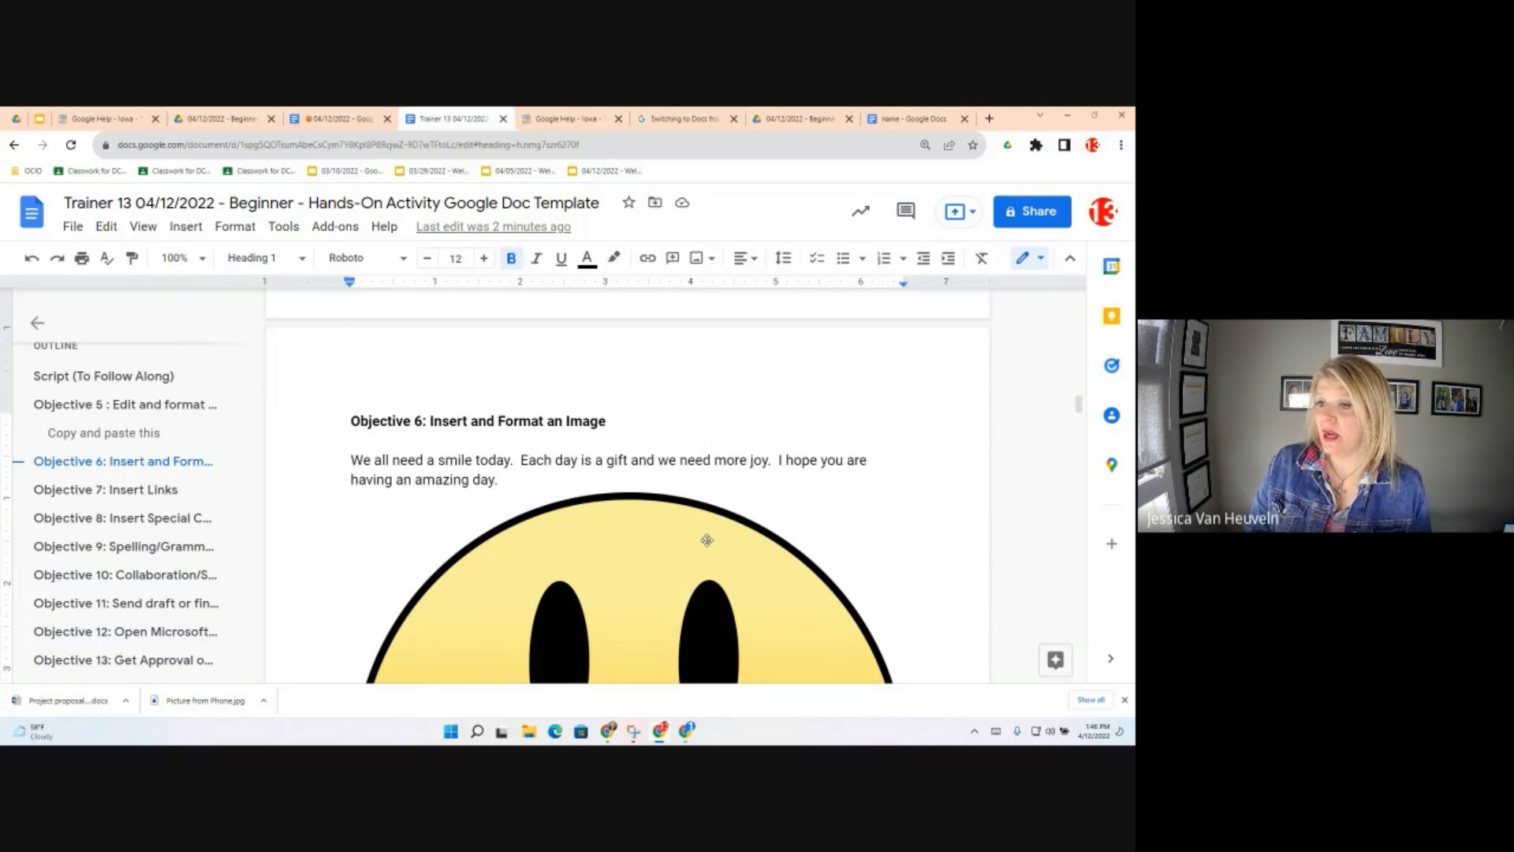
# Reset the page zoom to 100% and try rotating the smiley image by its handle
pyautogui.hotkey('ctrl', '0')
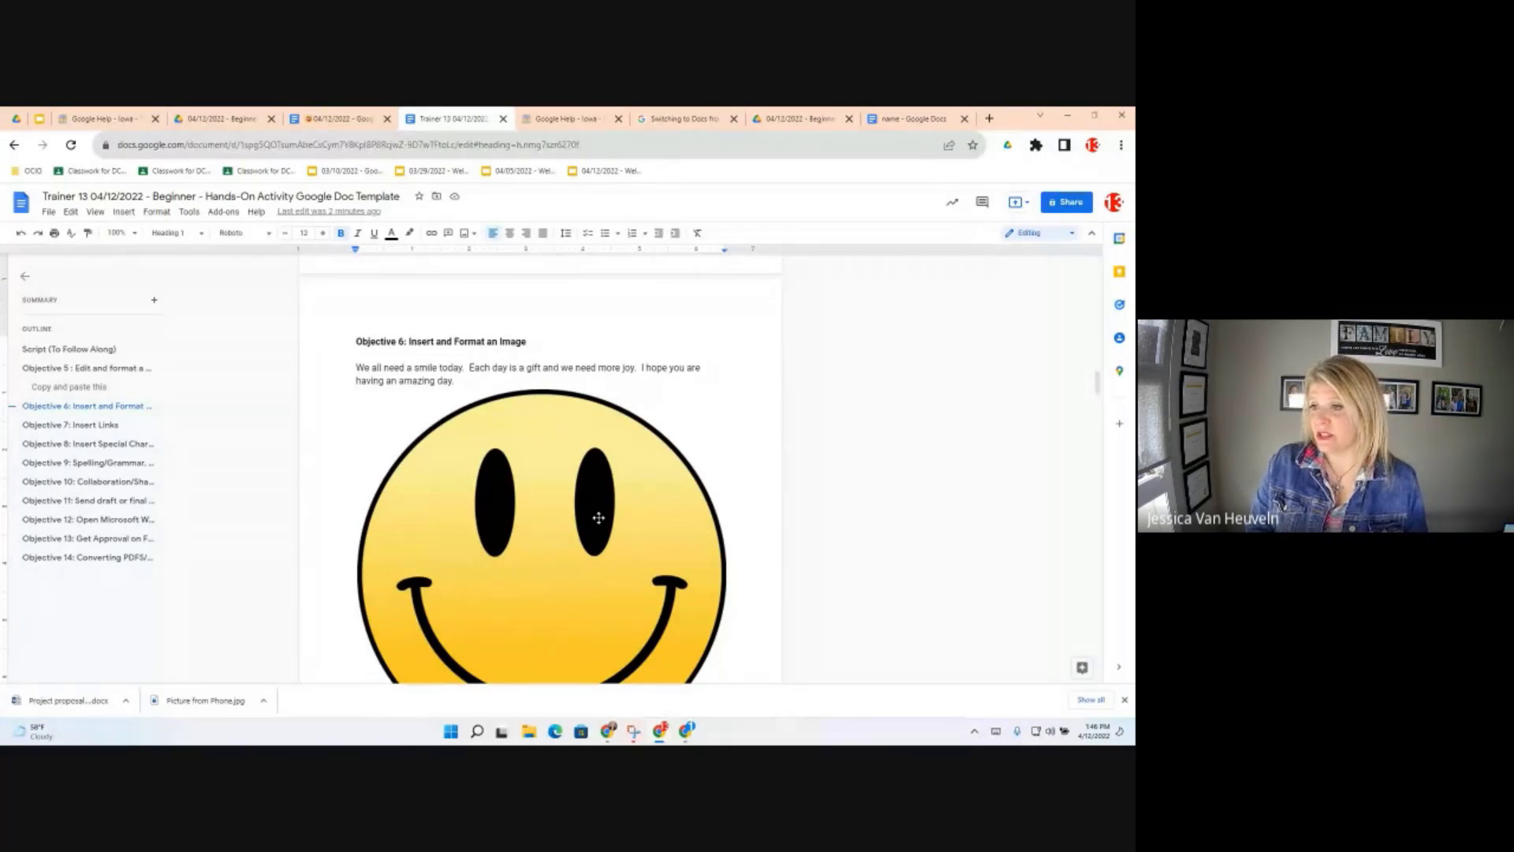
pyautogui.click(526, 477)
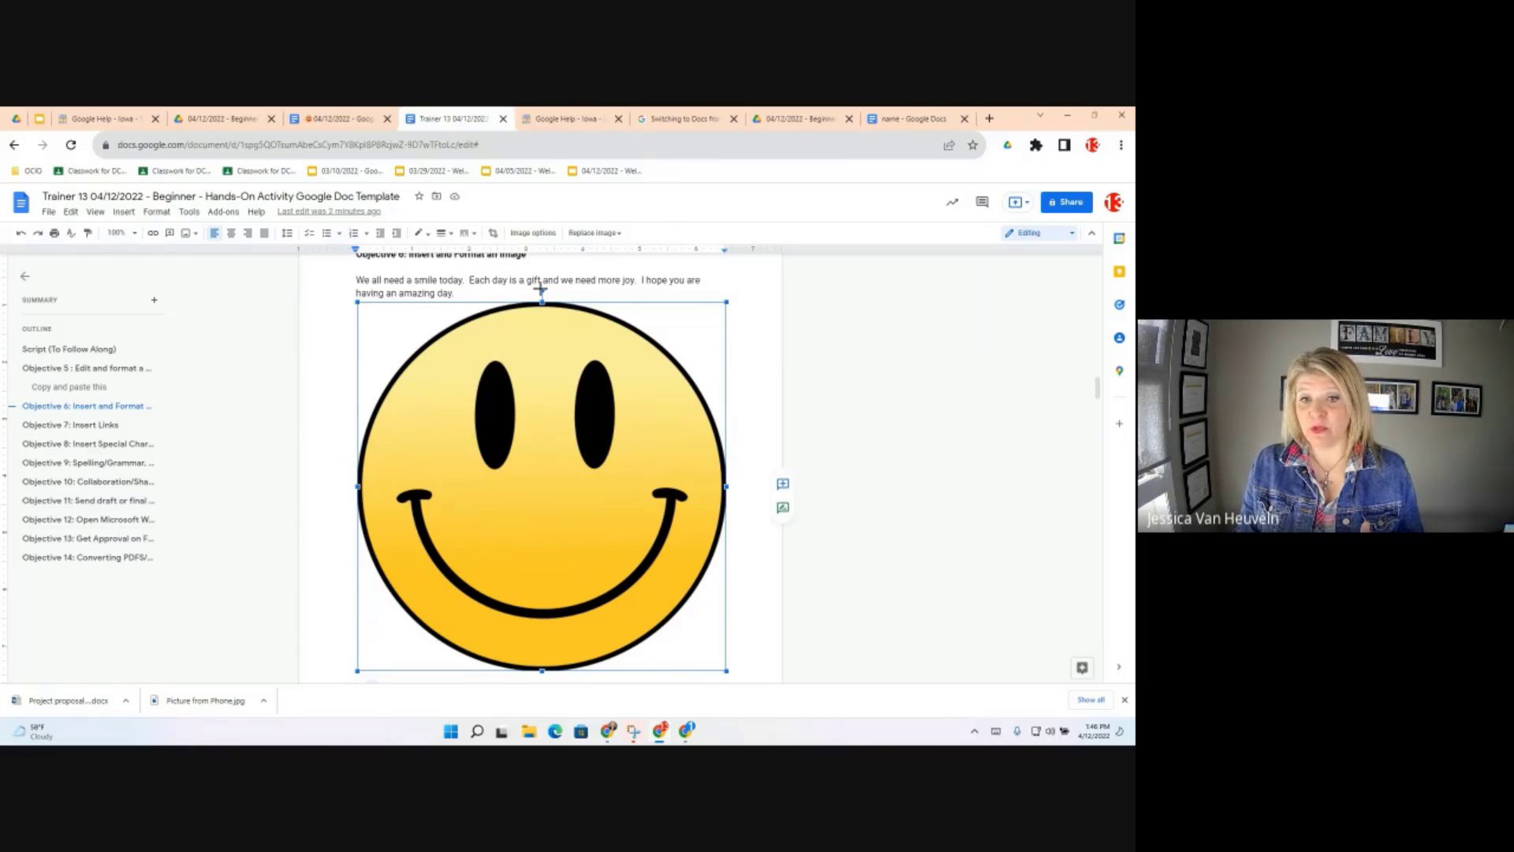
pyautogui.moveTo(540, 288); pyautogui.dragTo(595, 320)
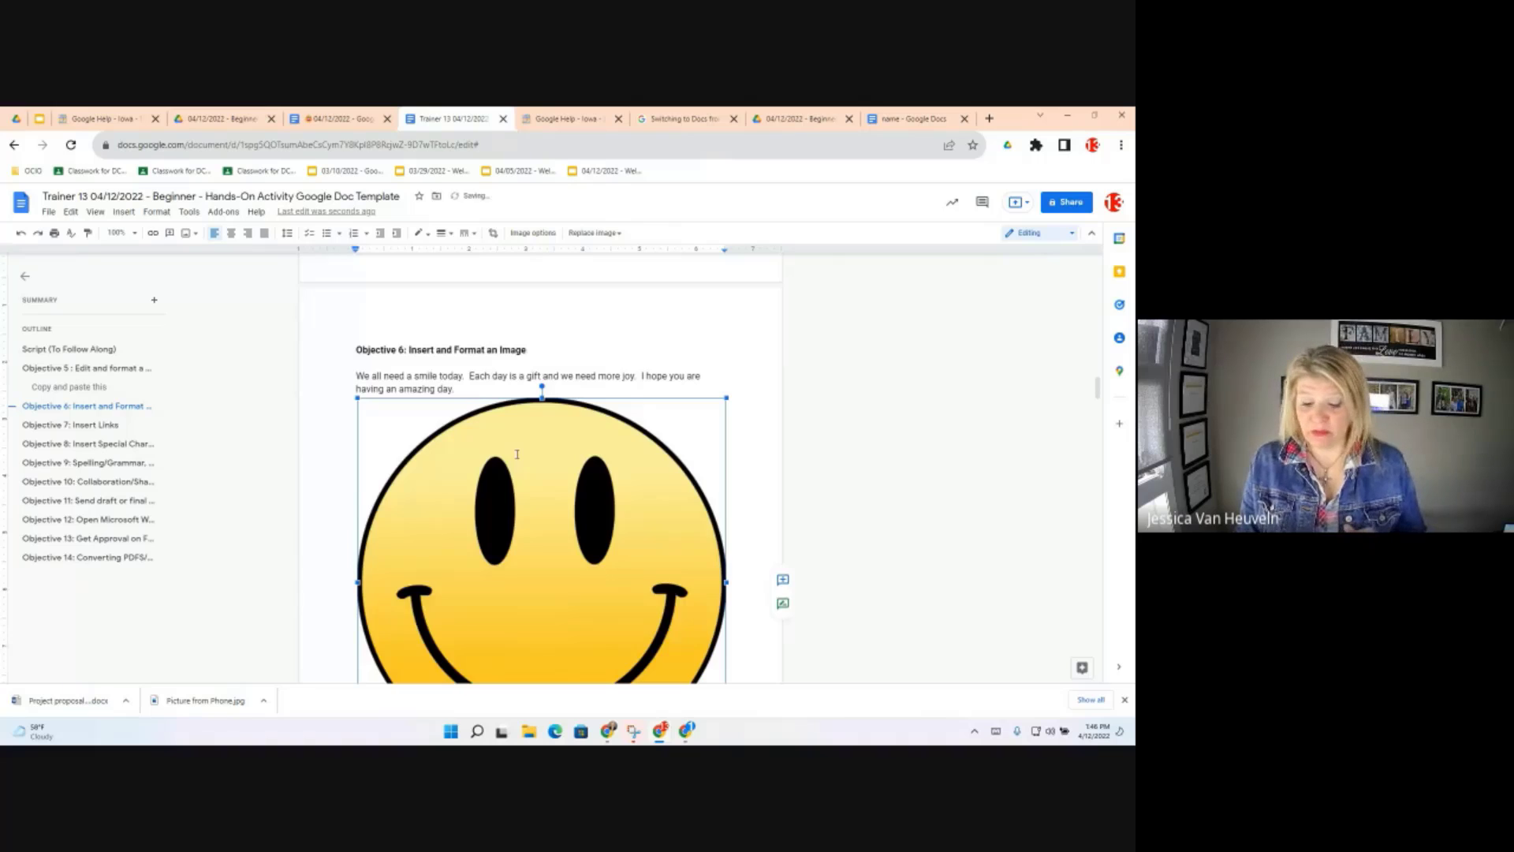
pyautogui.scroll(2, 515, 454)
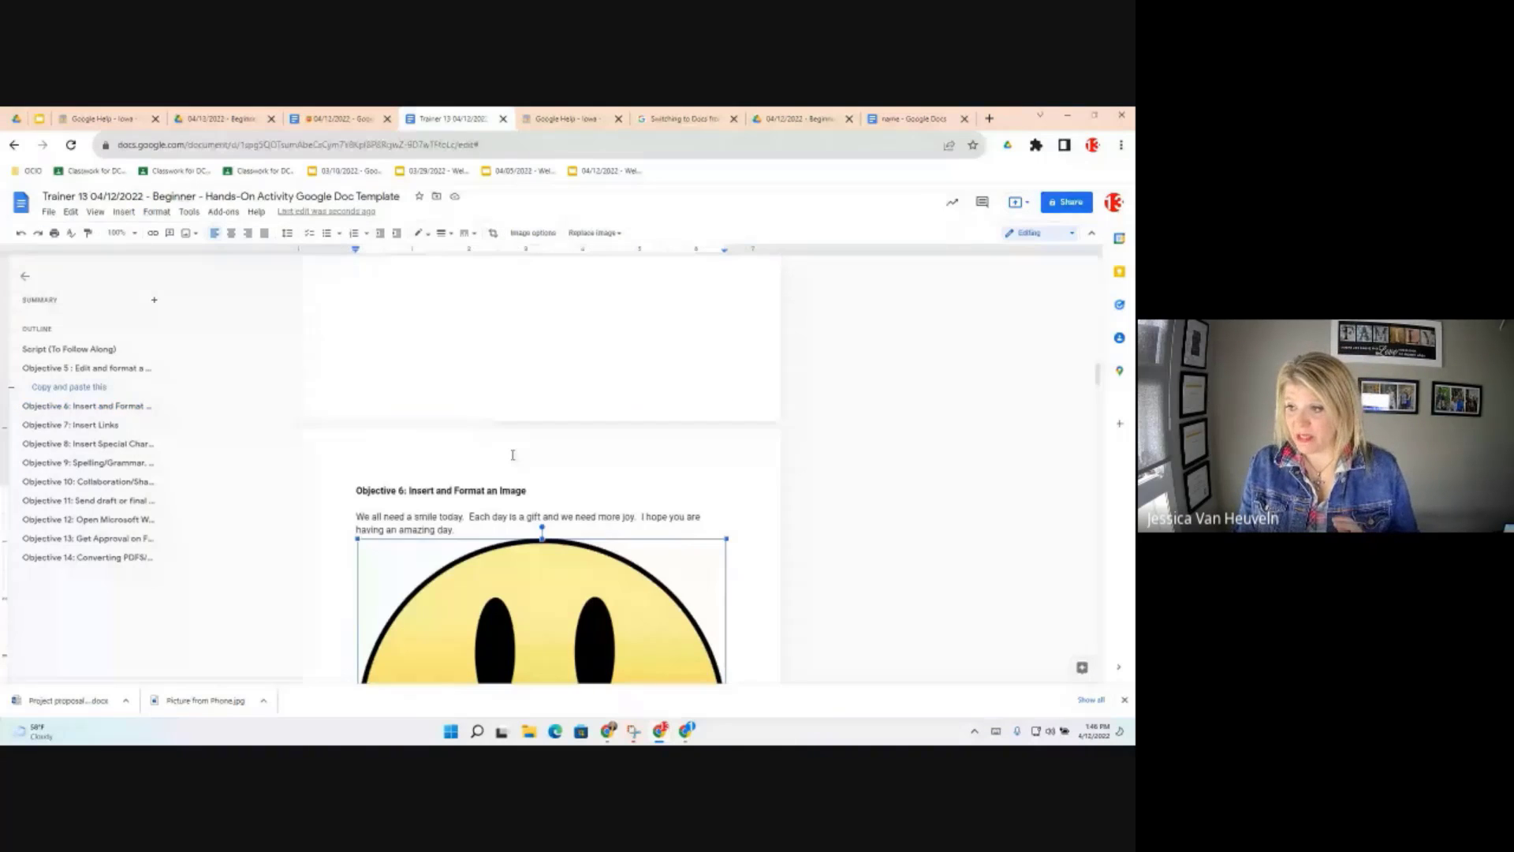
pyautogui.scroll(-1, 536, 457)
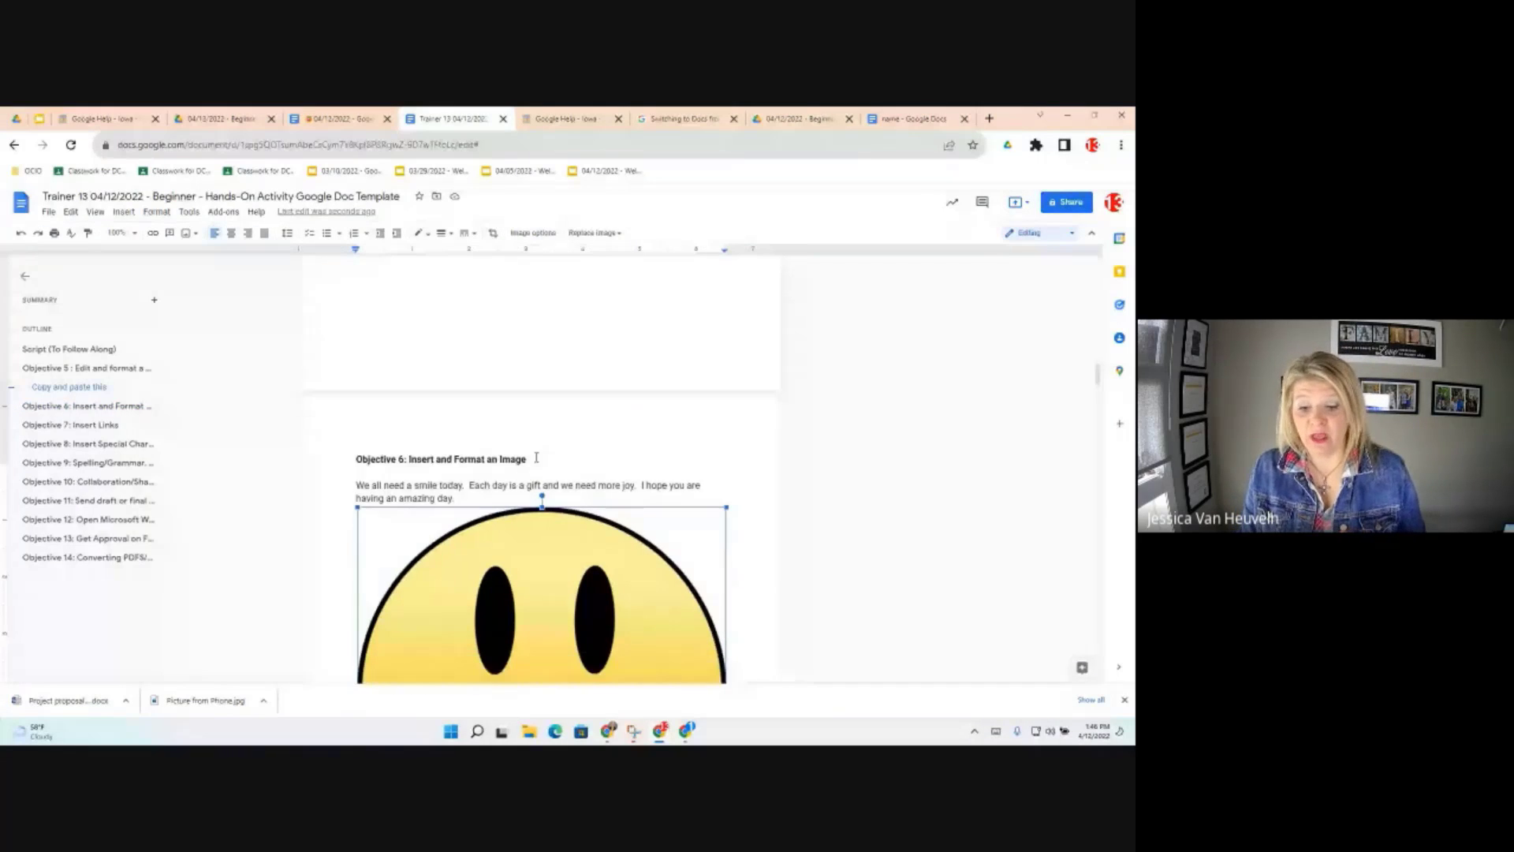
pyautogui.scroll(-3, 536, 457)
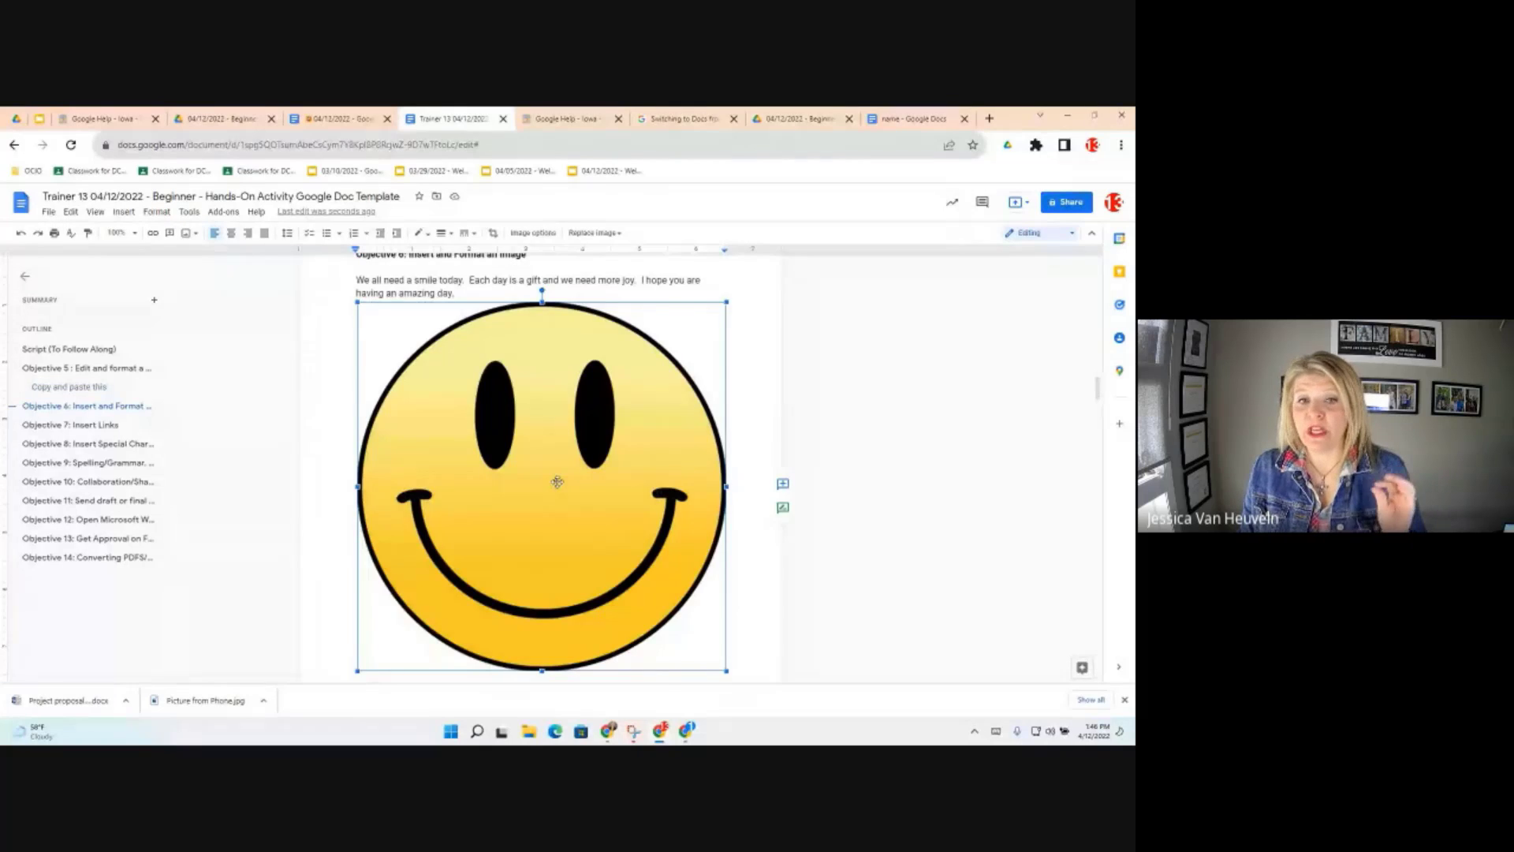
pyautogui.scroll(1, 557, 482)
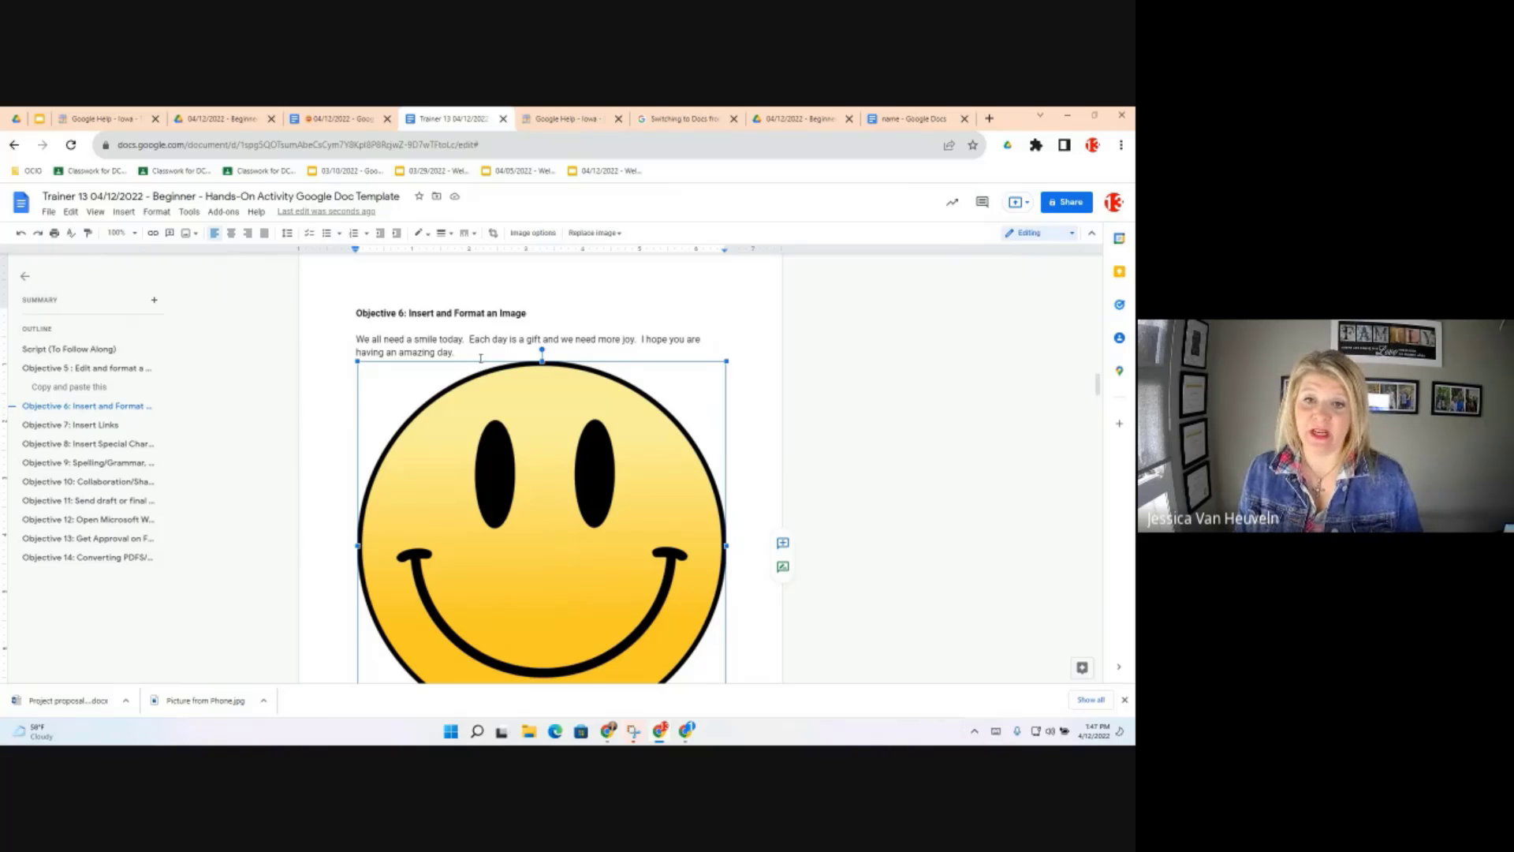
pyautogui.rightClick(499, 435)
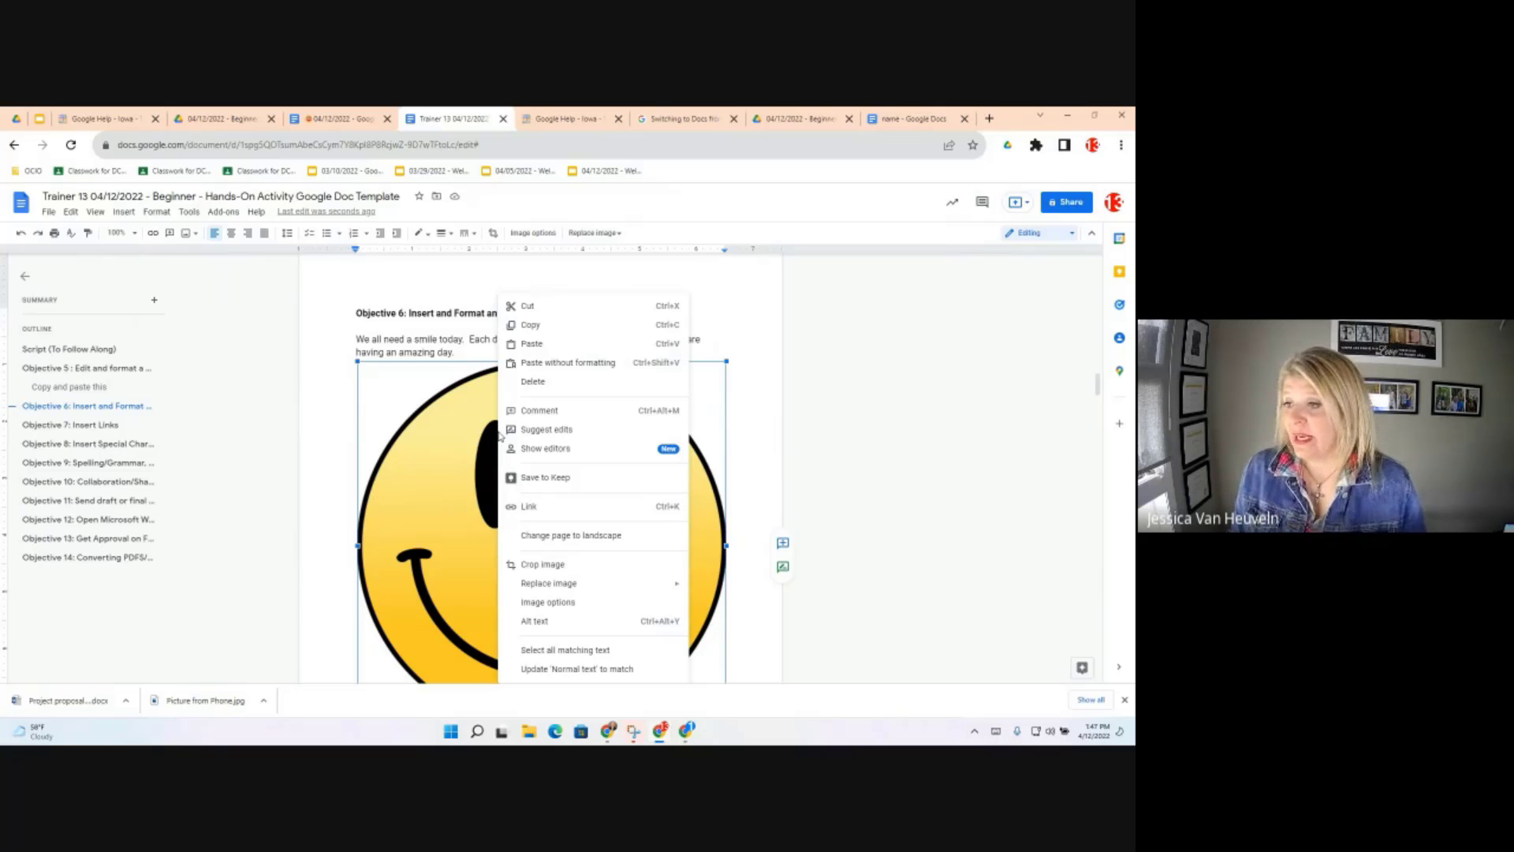
pyautogui.click(757, 458)
pyautogui.scroll(-3, 565, 449)
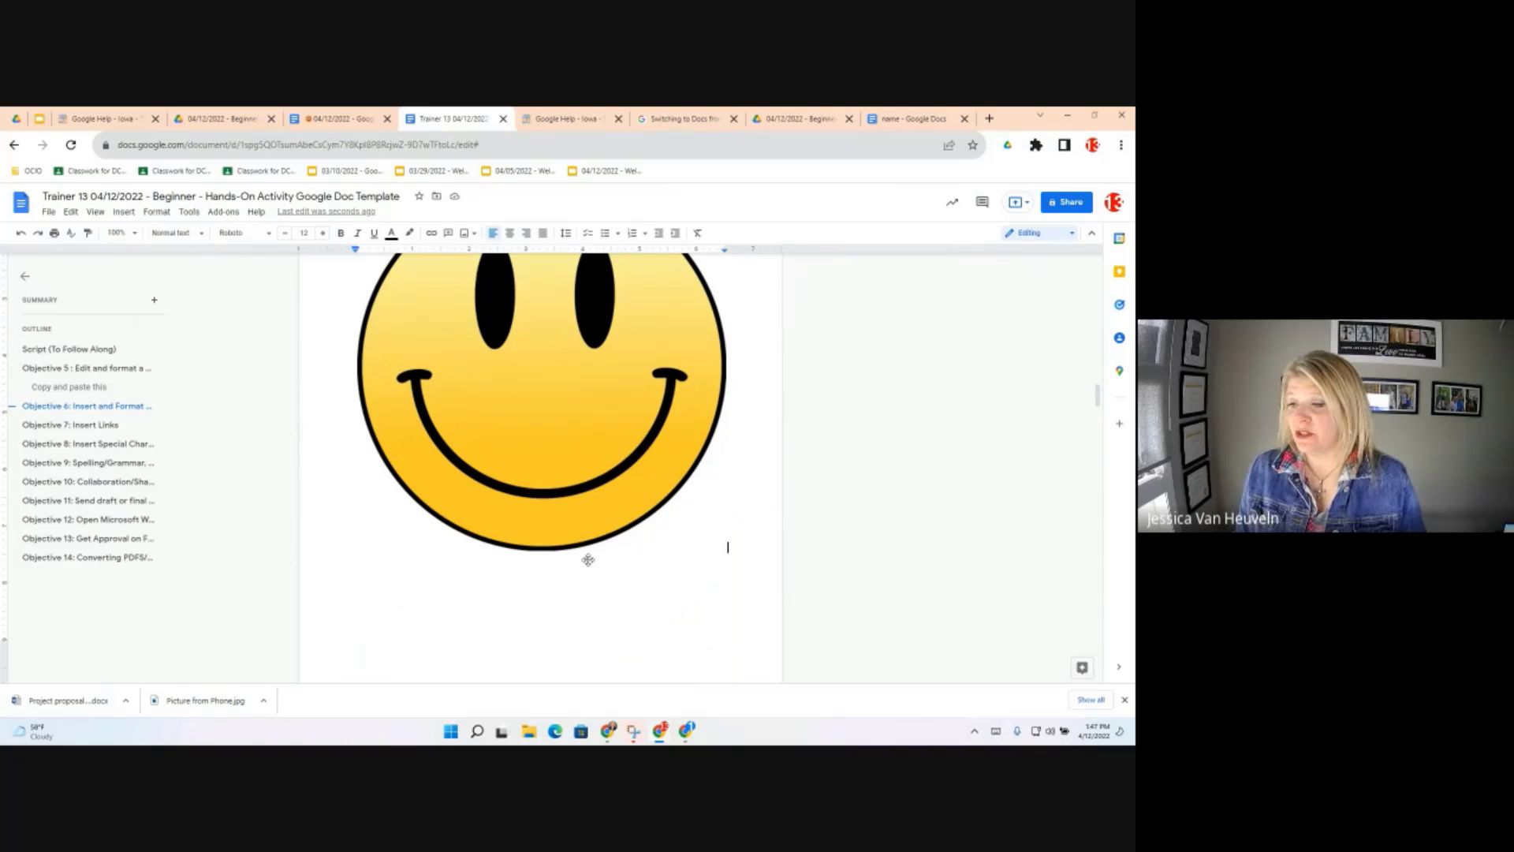
pyautogui.click(588, 559)
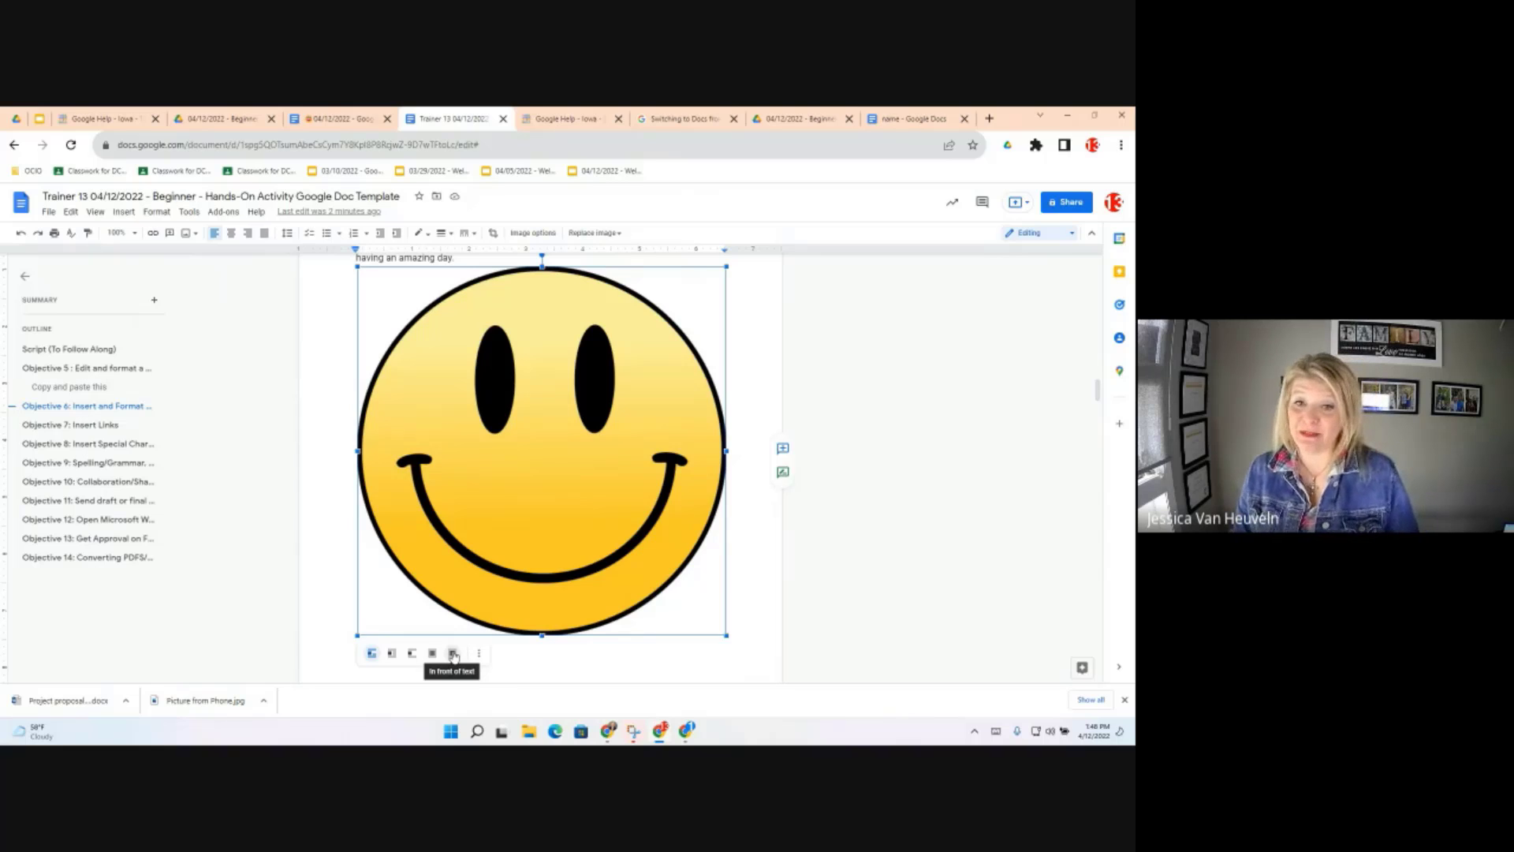
pyautogui.scroll(1, 588, 436)
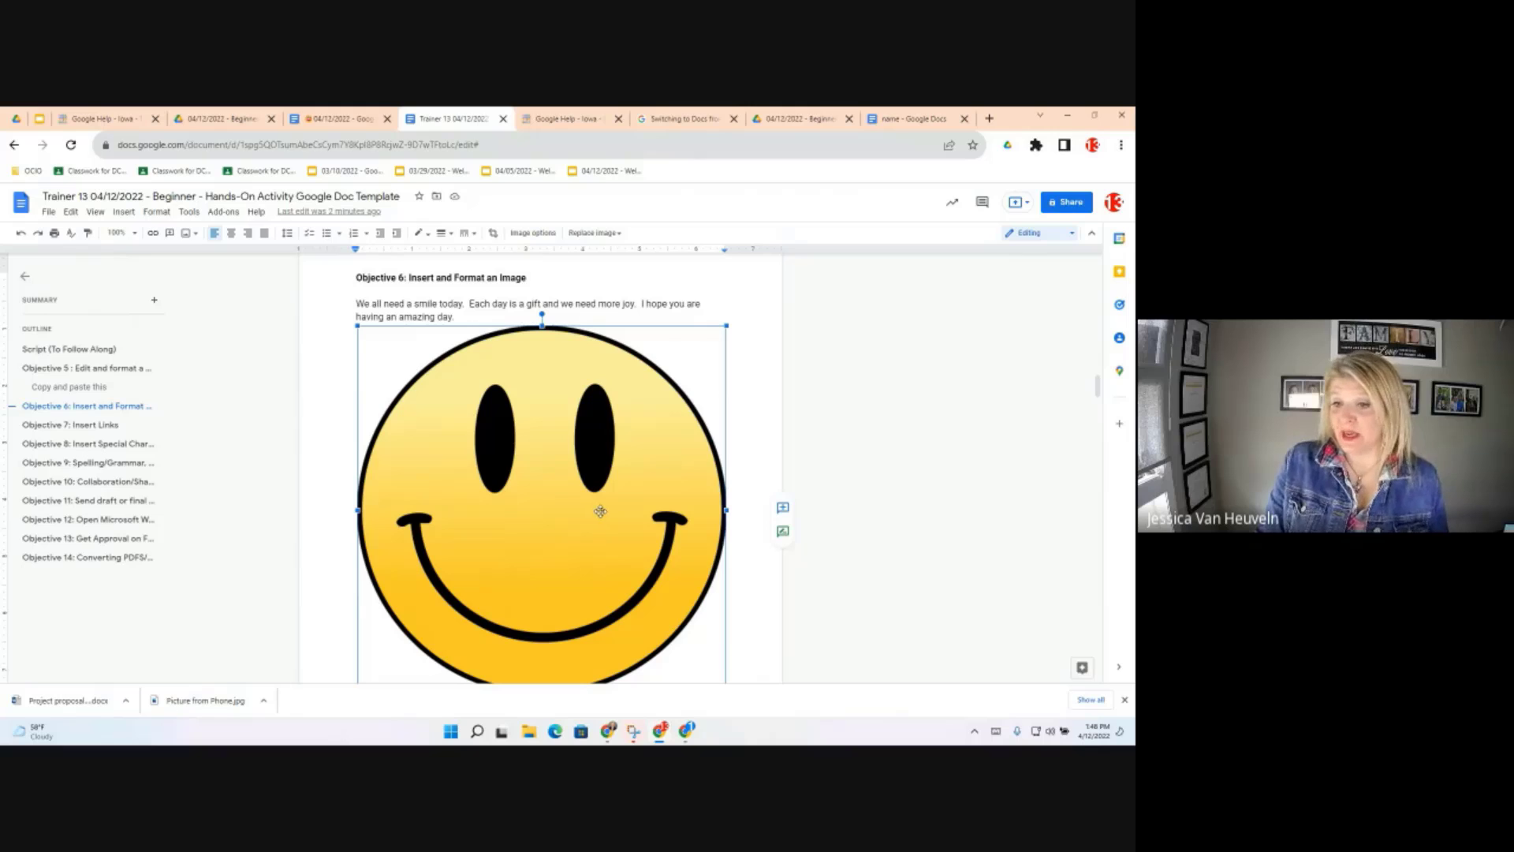
pyautogui.scroll(-1, 489, 497)
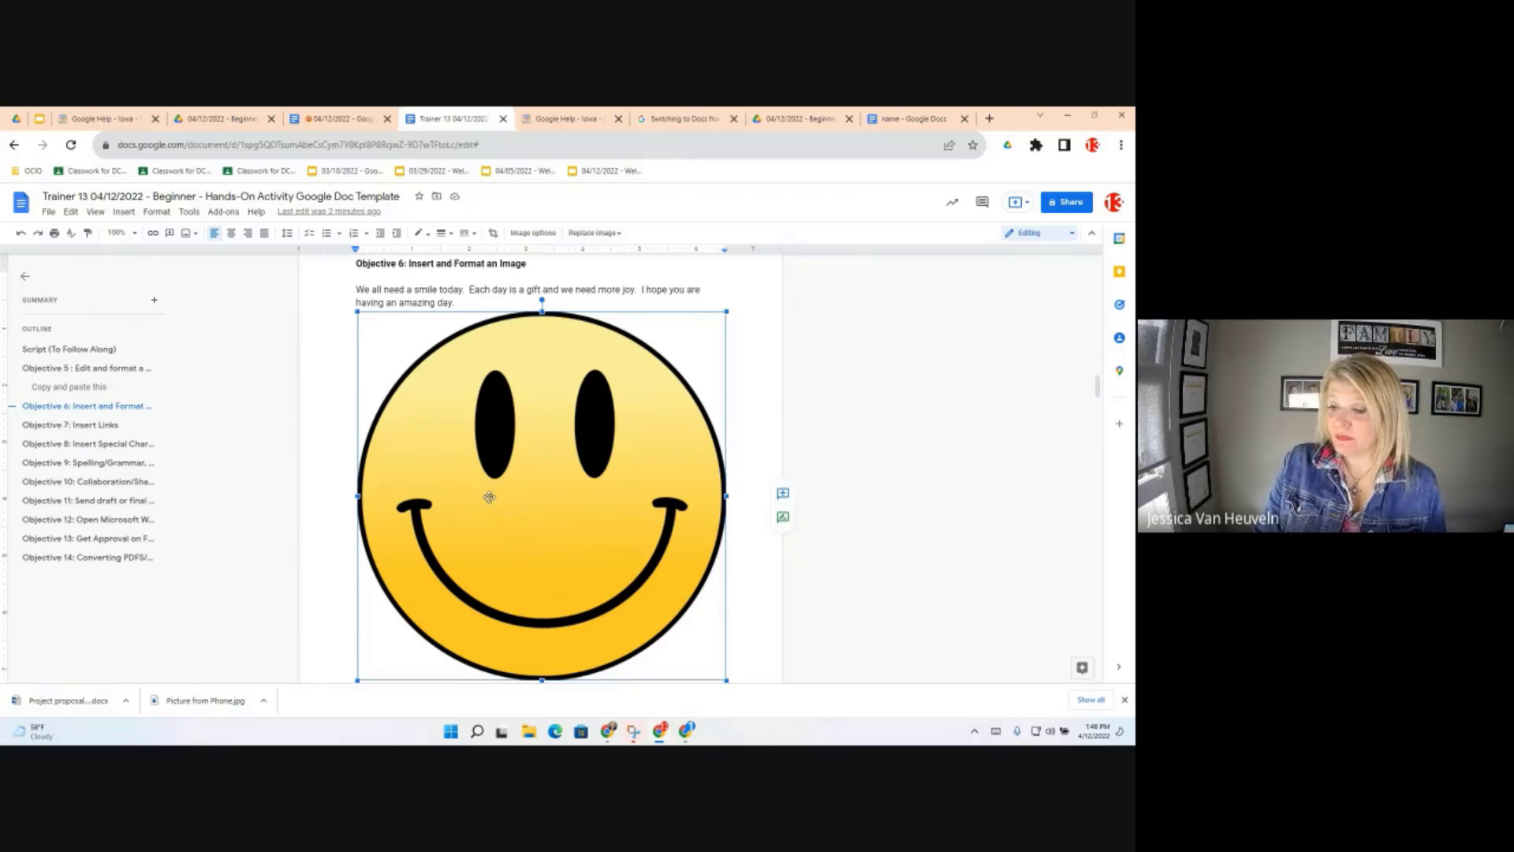
pyautogui.scroll(-2, 489, 497)
pyautogui.scroll(-2, 464, 511)
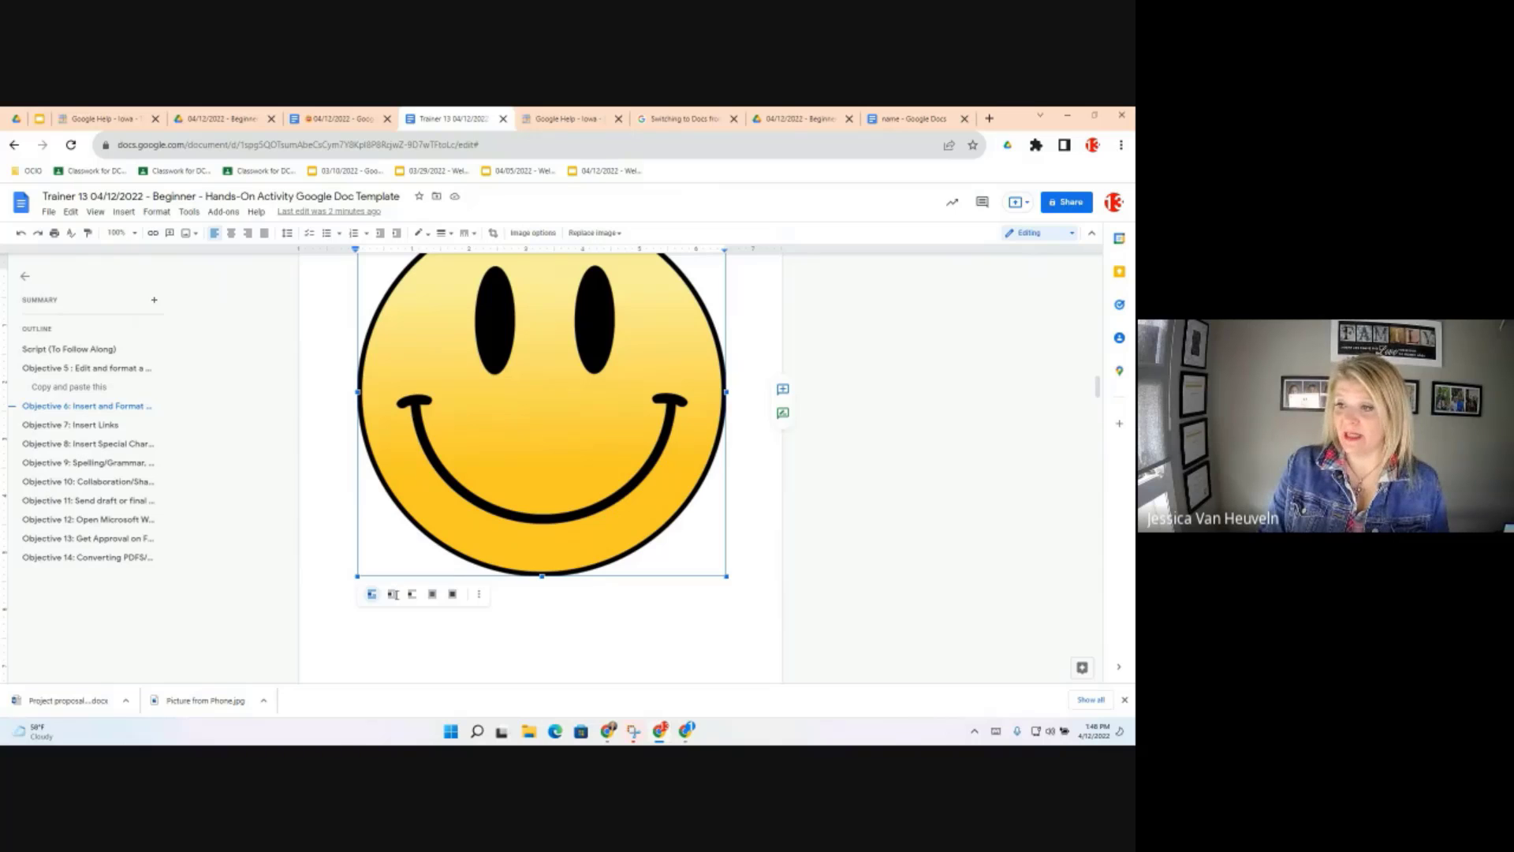
pyautogui.scroll(-2, 437, 593)
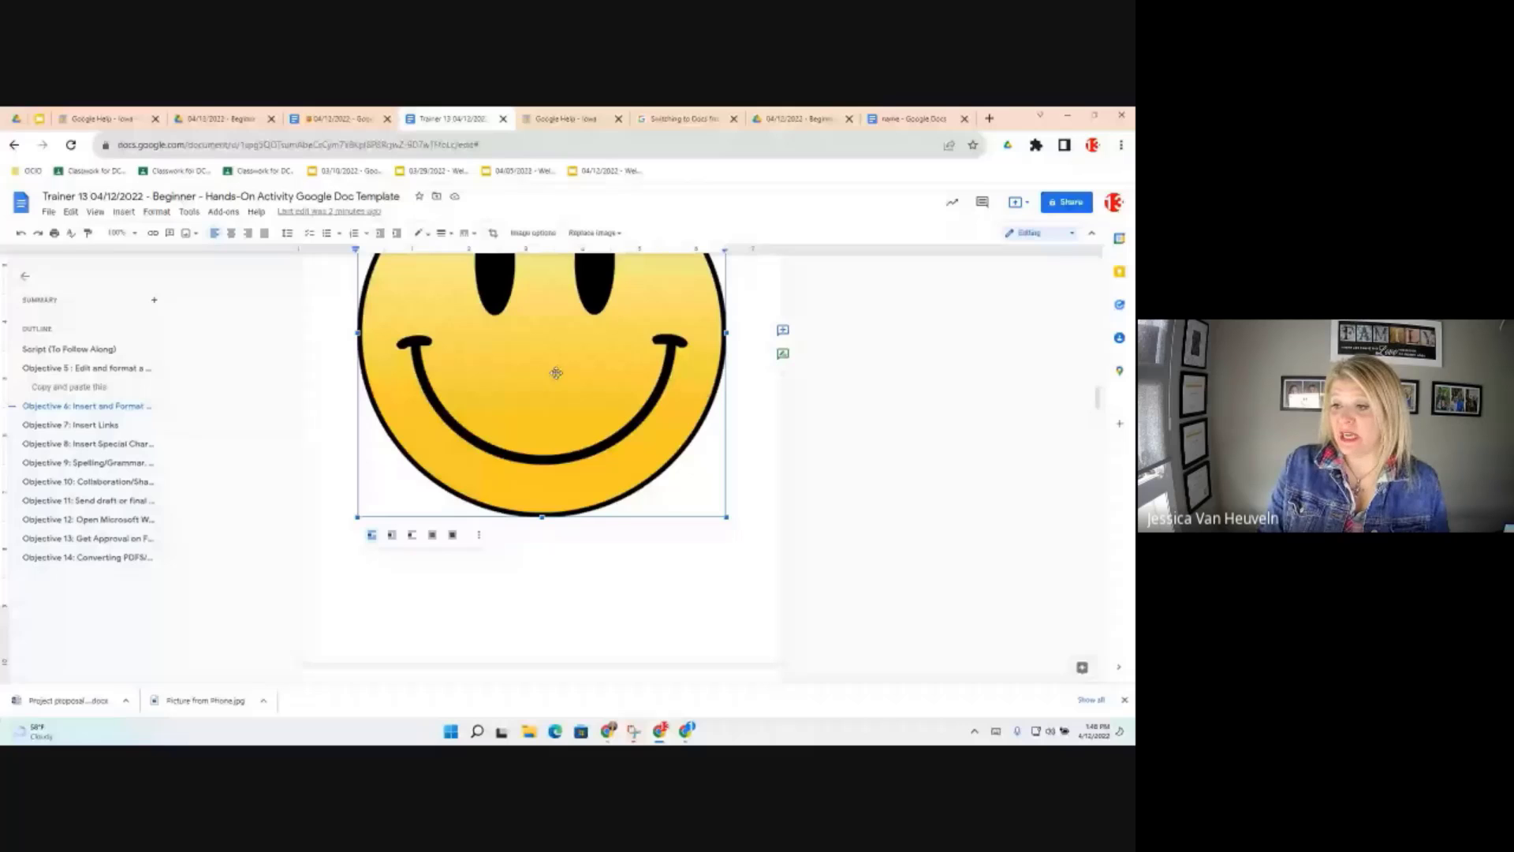
# Show the smiley's Image options with Size & Rotation expanded: 6.5 × 6.5 in, 0°
pyautogui.click(480, 536)
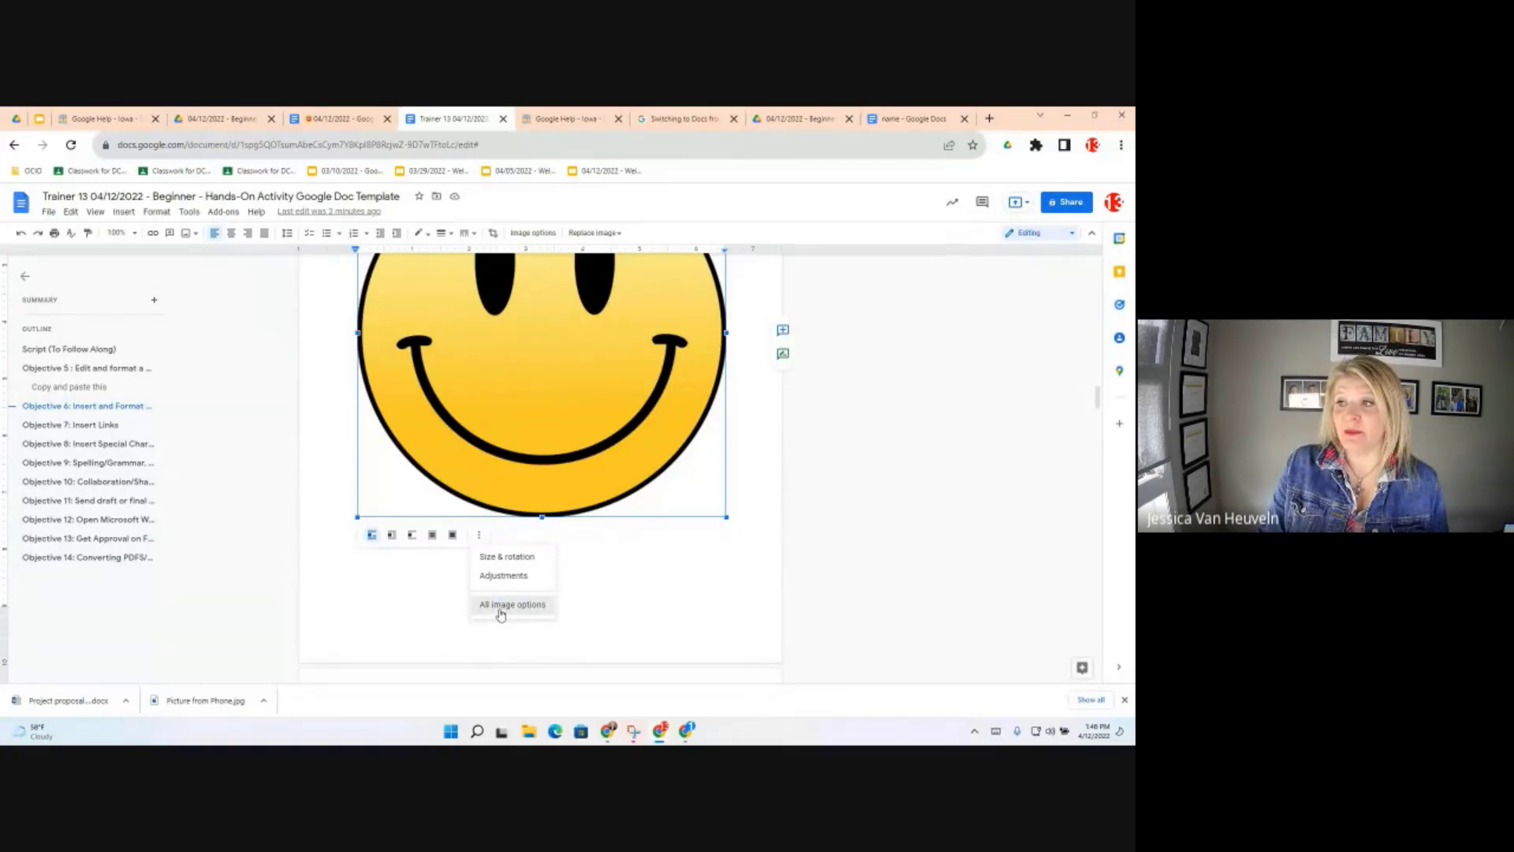
pyautogui.click(500, 613)
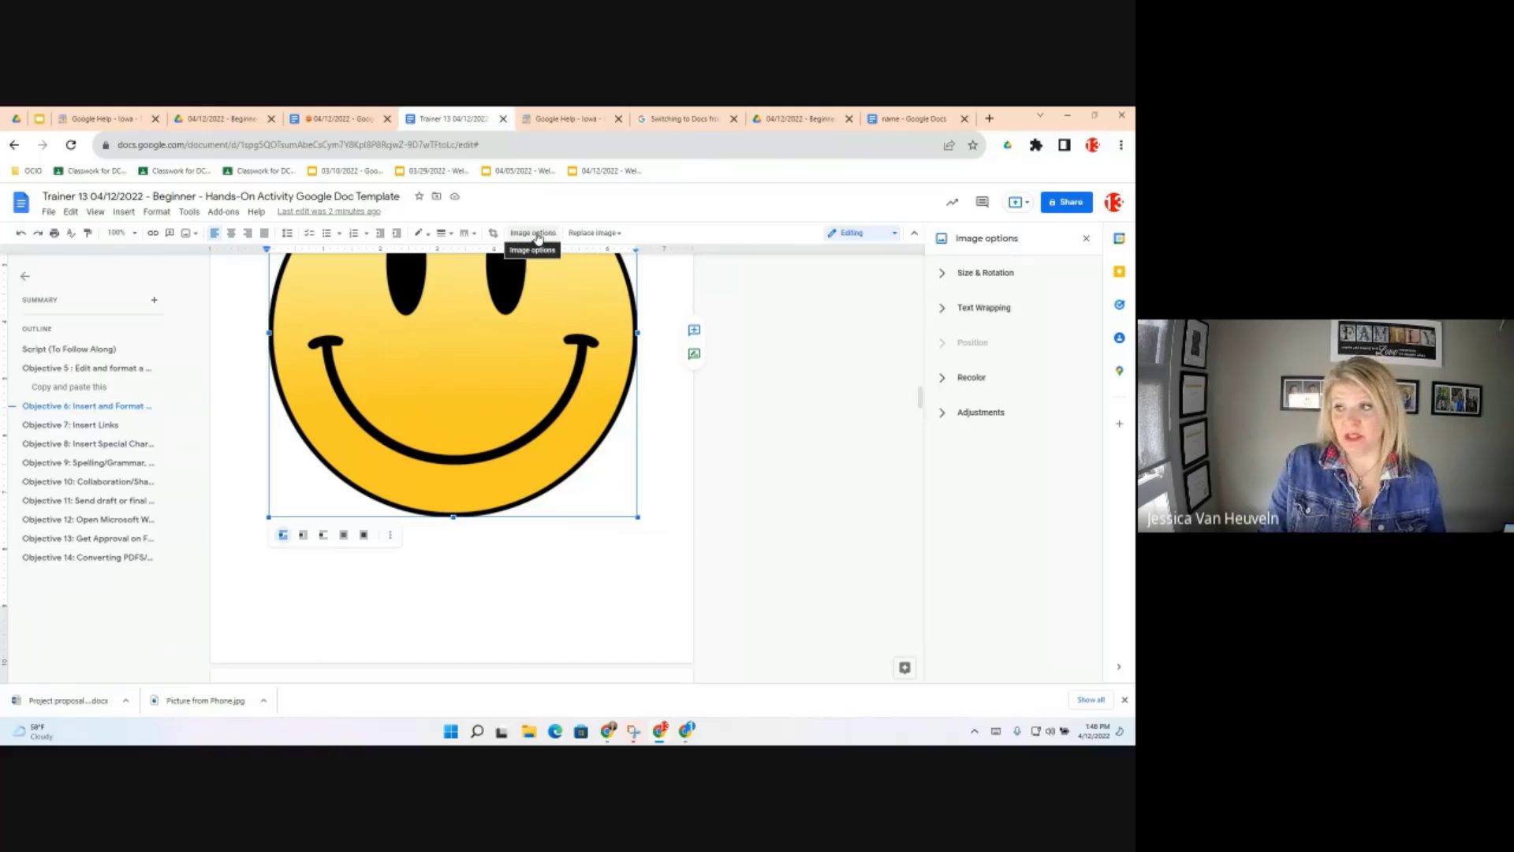
pyautogui.rightClick(472, 377)
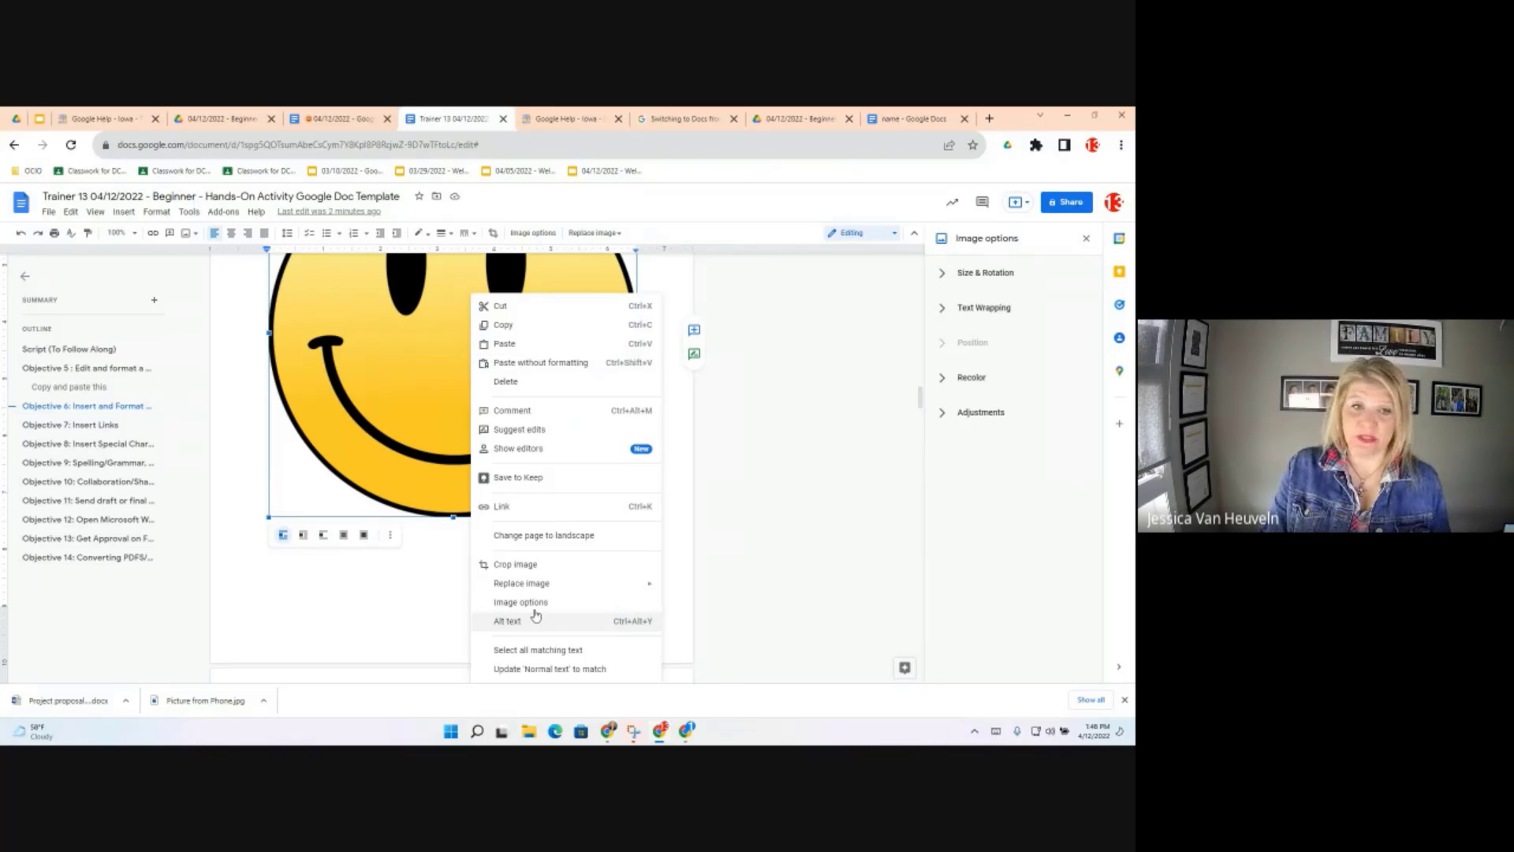
pyautogui.click(943, 275)
pyautogui.click(950, 276)
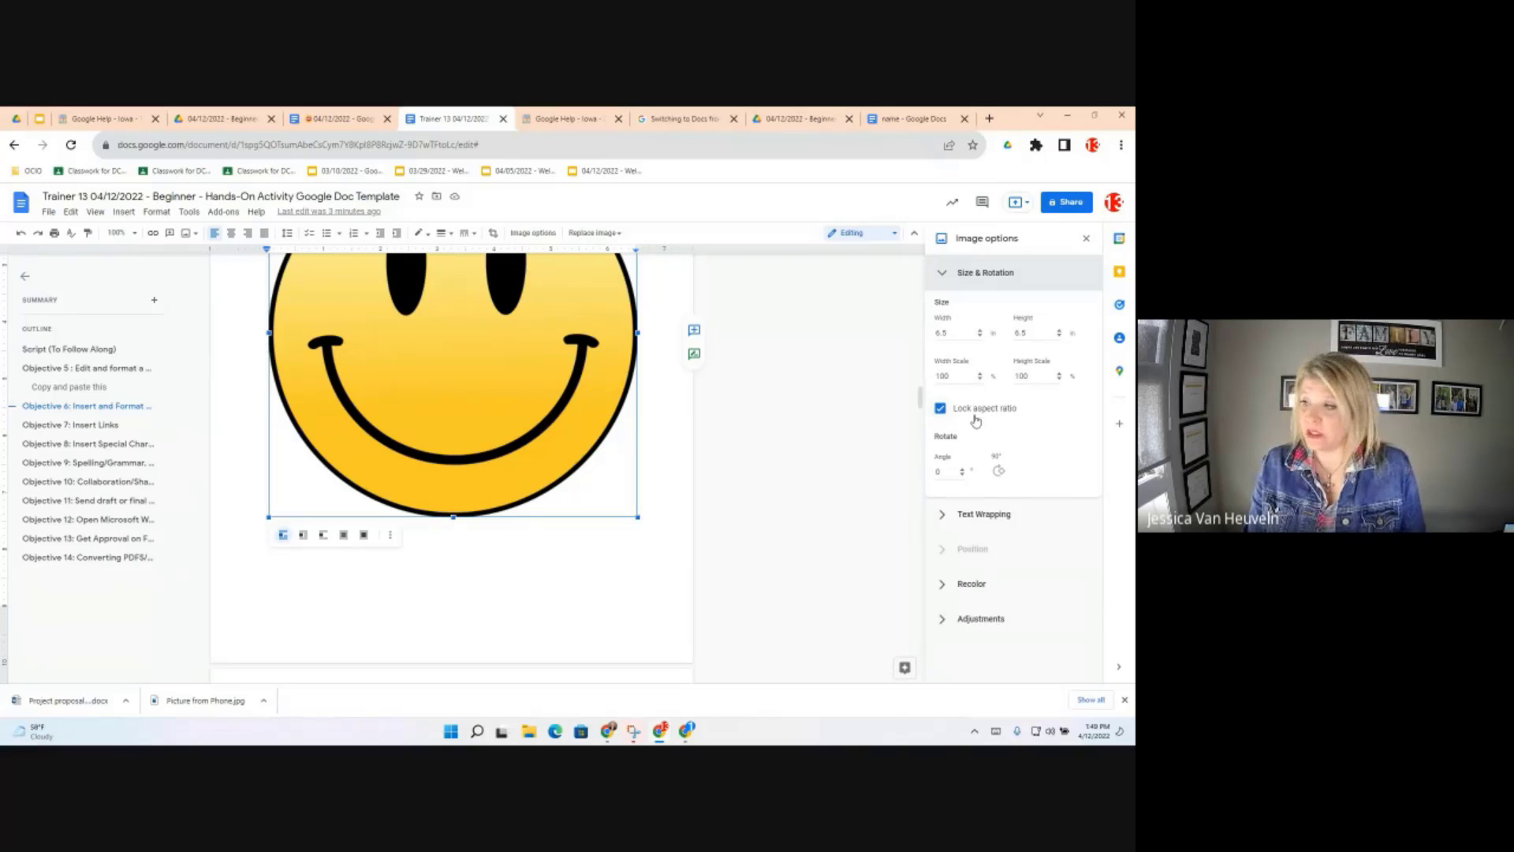
pyautogui.click(943, 516)
pyautogui.click(944, 517)
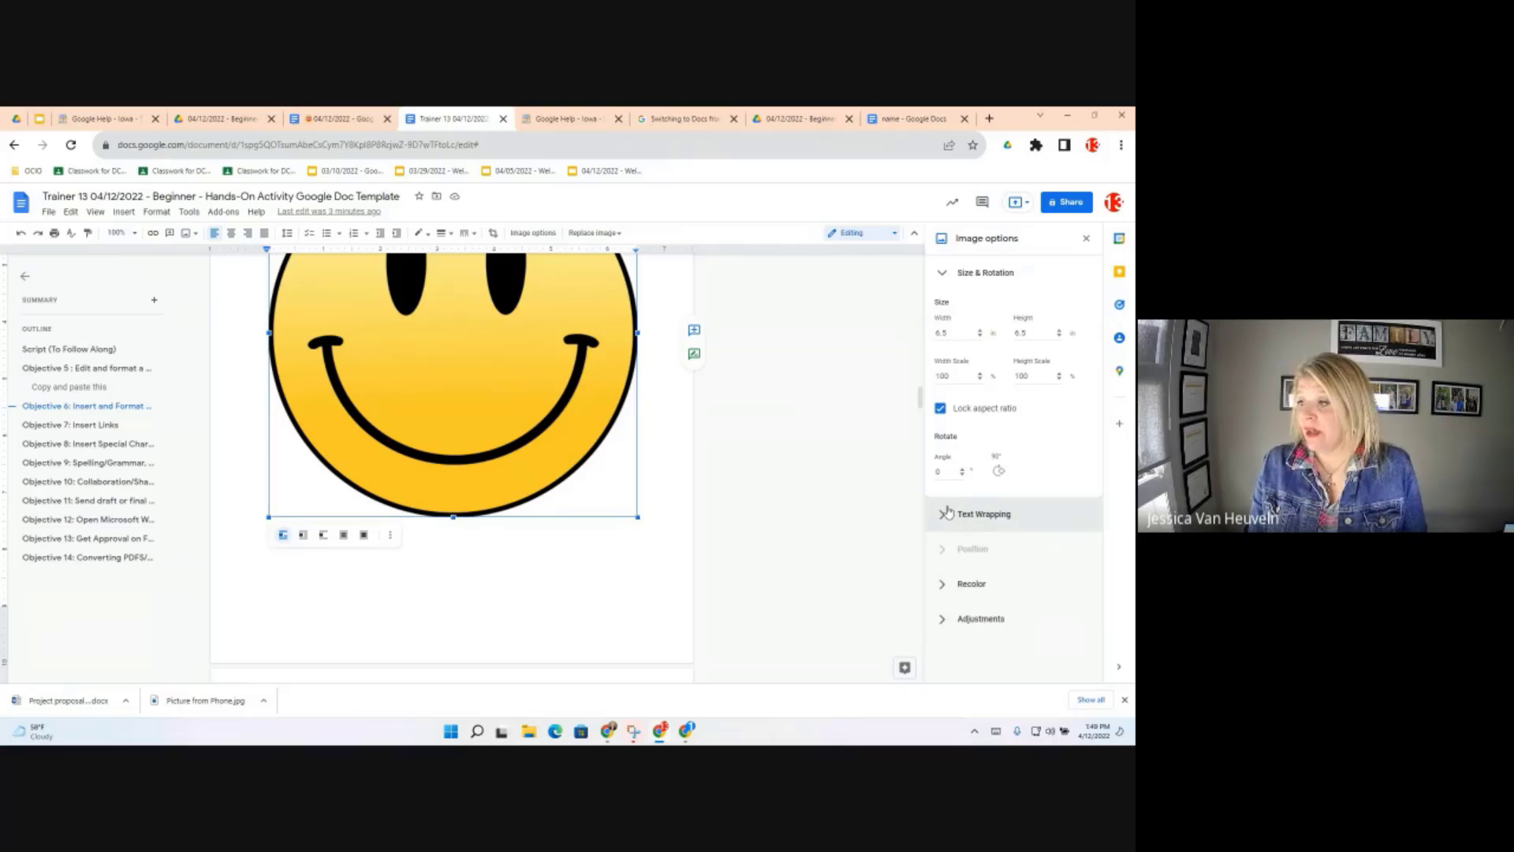
# Set the smiley image to Break text wrapping with 0.13 in top and bottom margins
pyautogui.click(1013, 529)
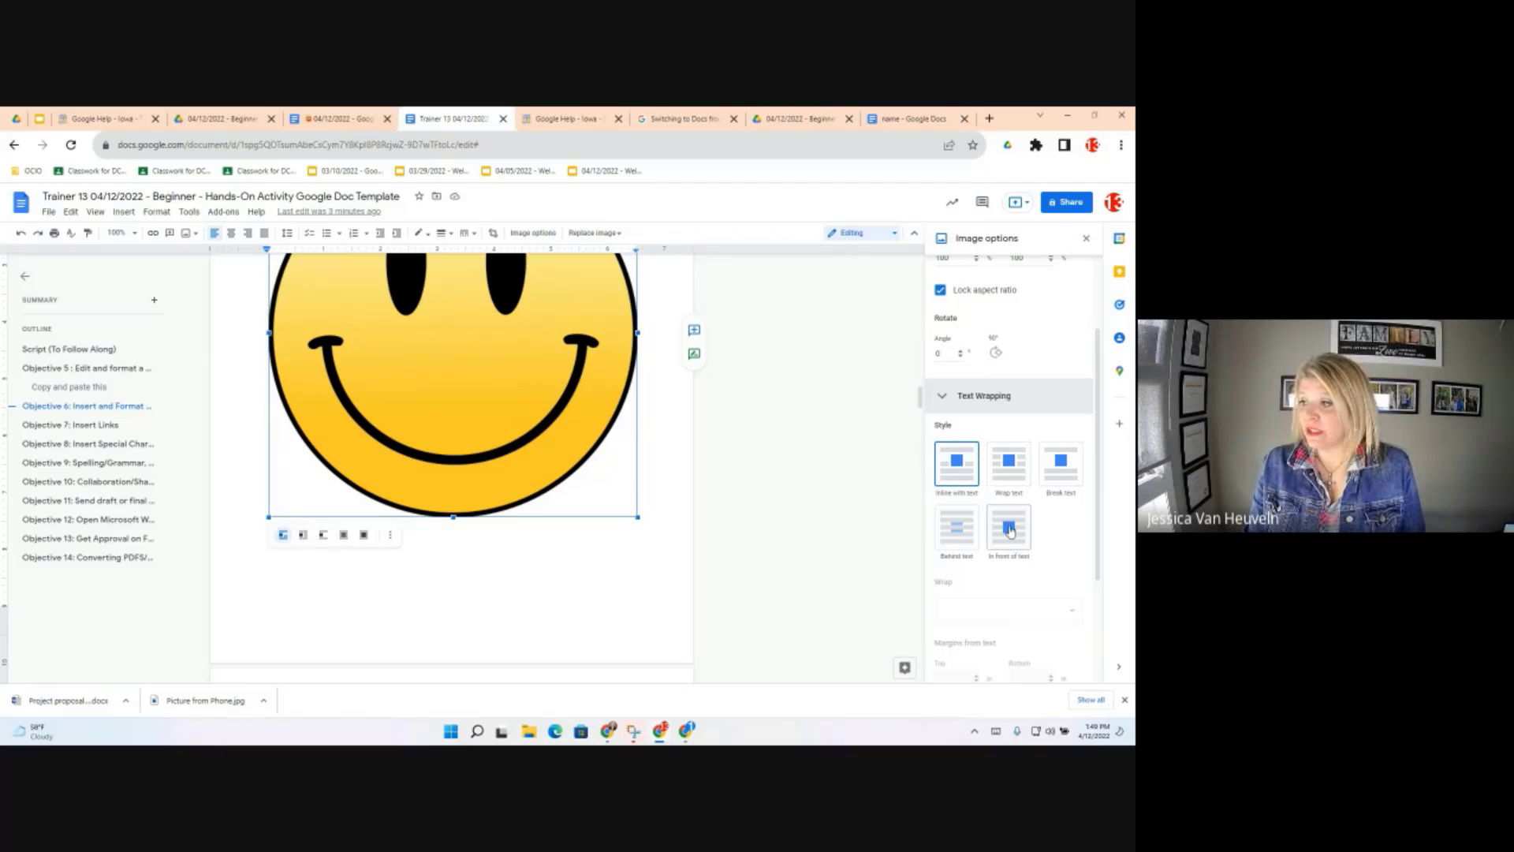
pyautogui.click(1064, 467)
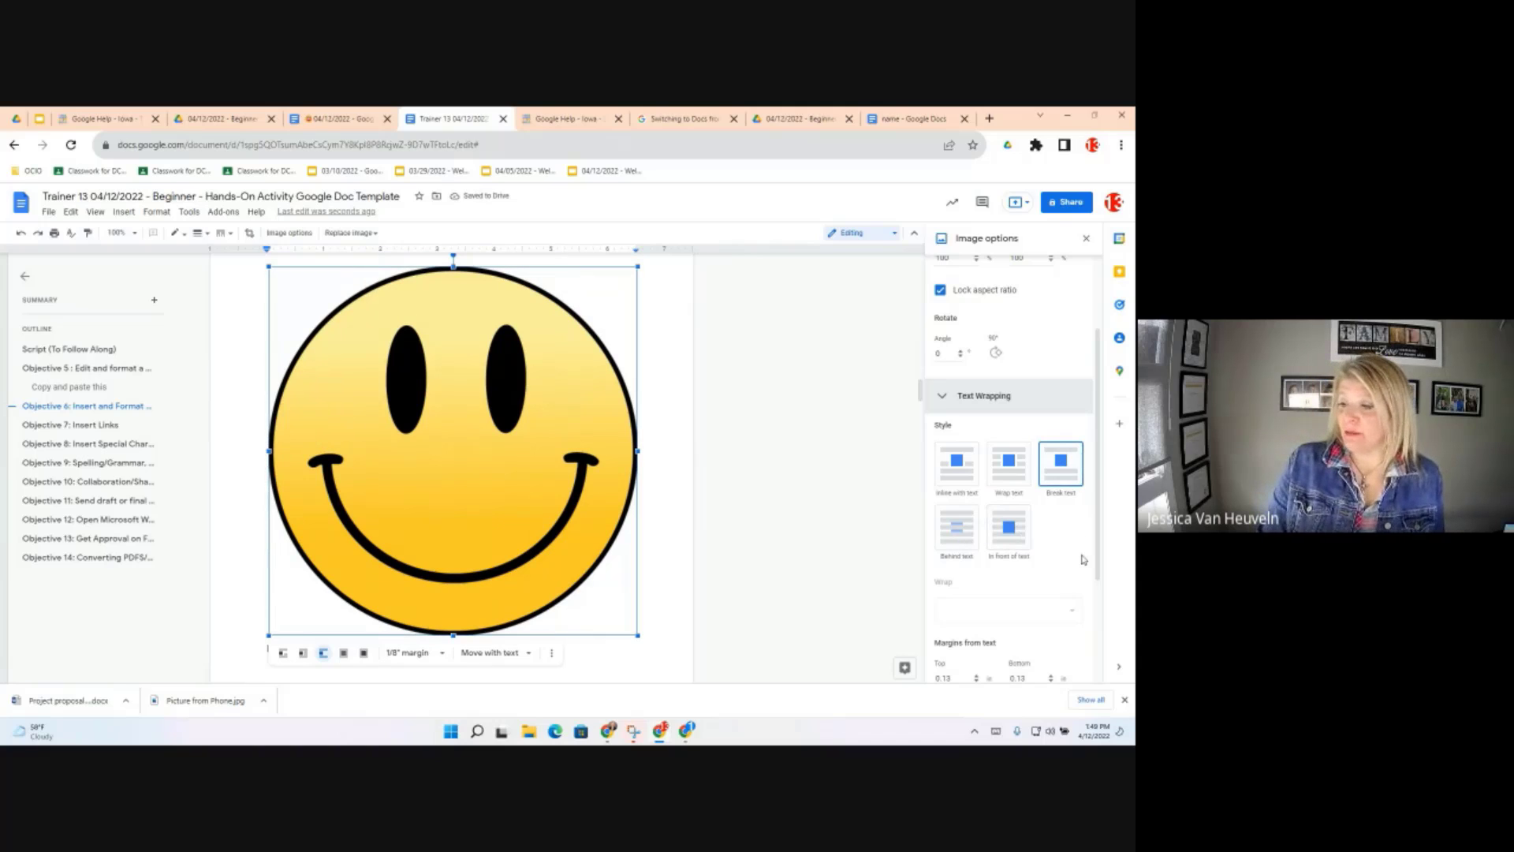
pyautogui.scroll(-2, 1084, 559)
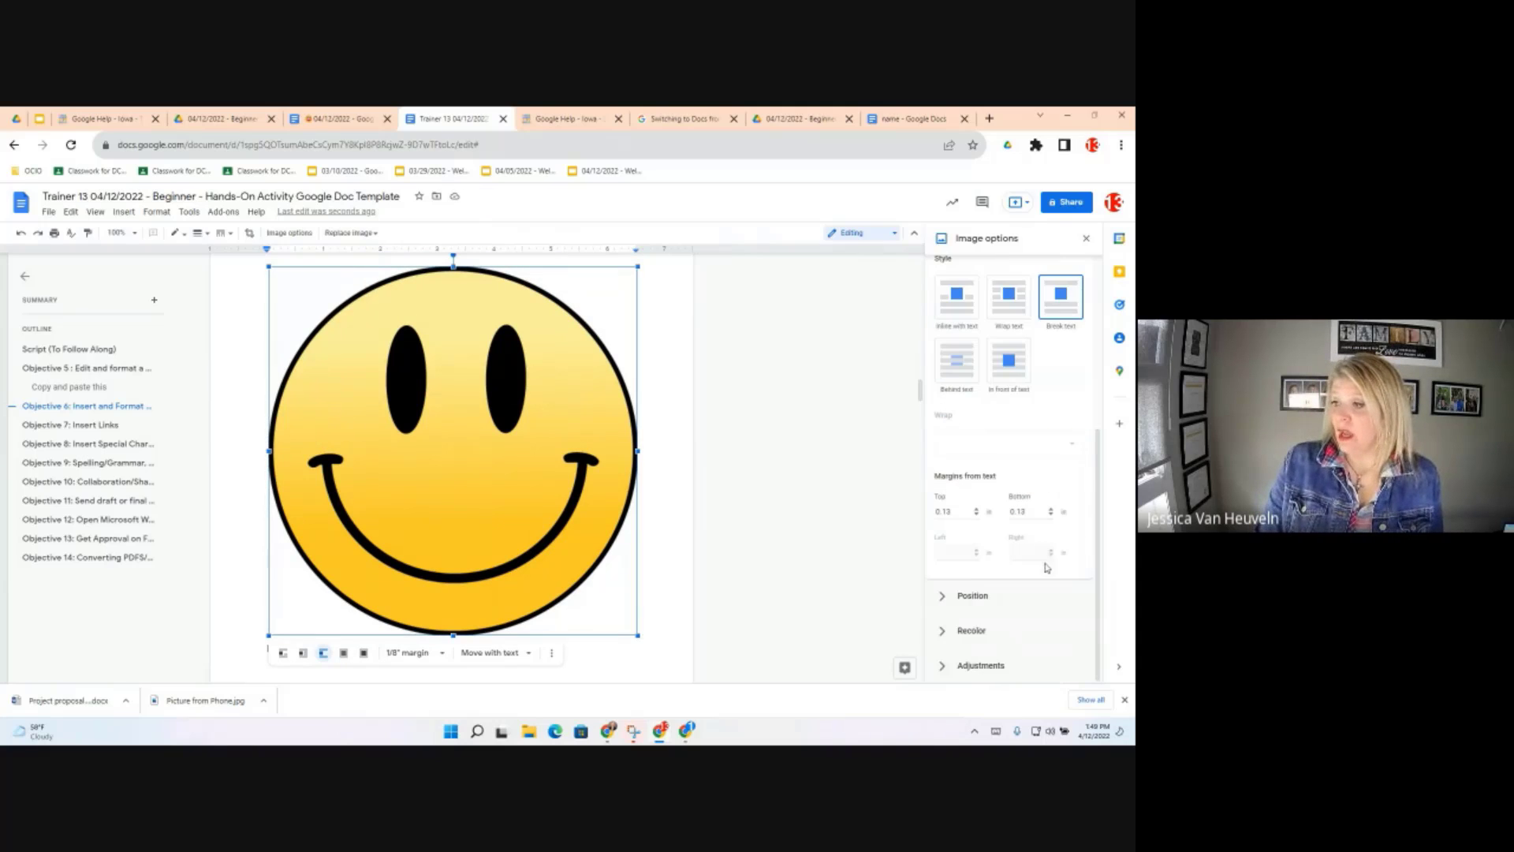
pyautogui.click(966, 598)
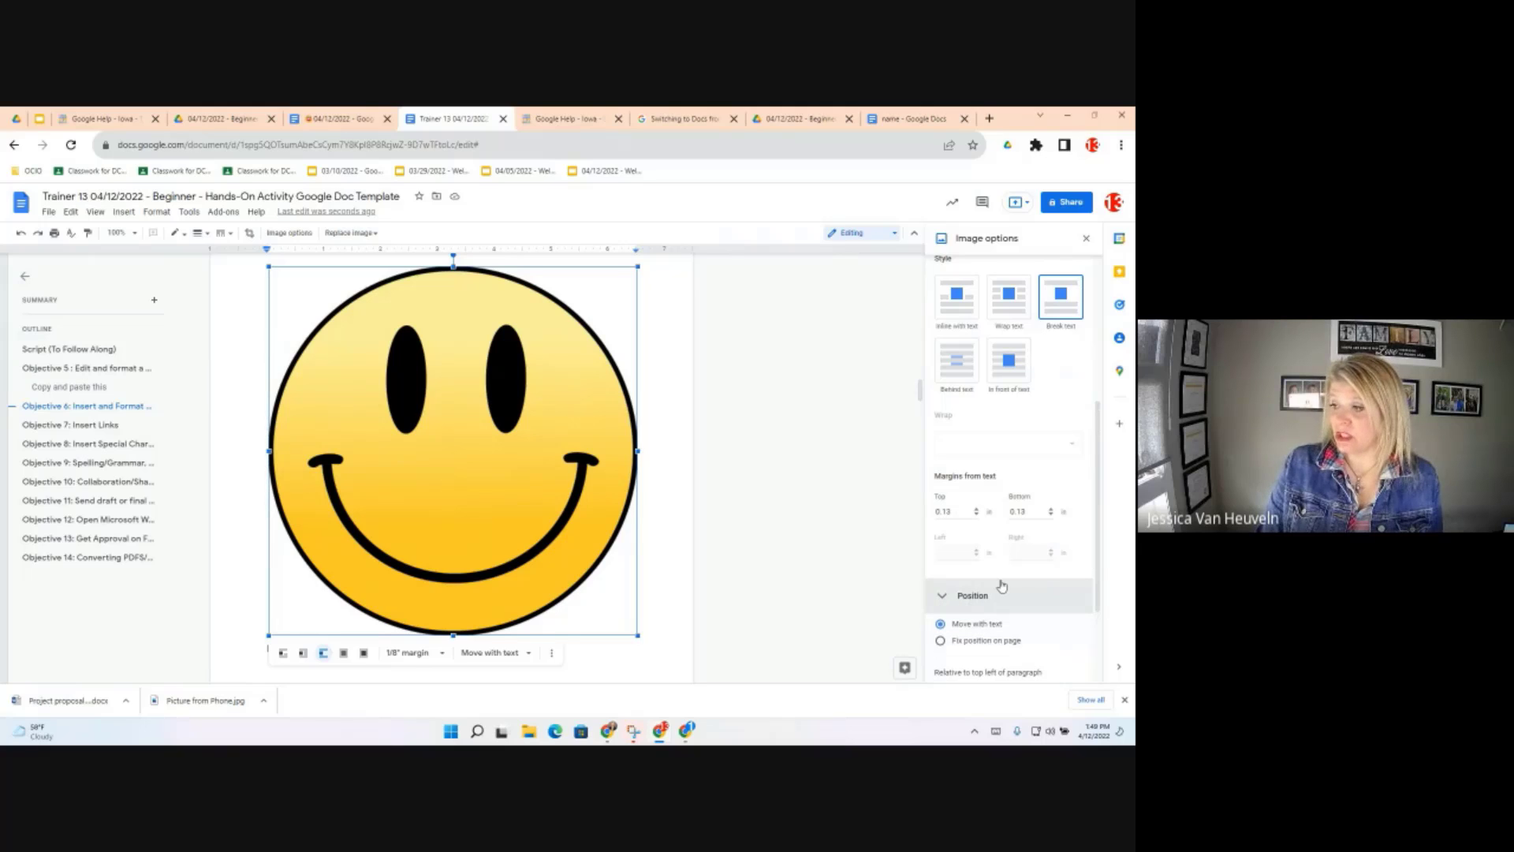
pyautogui.scroll(-2, 986, 560)
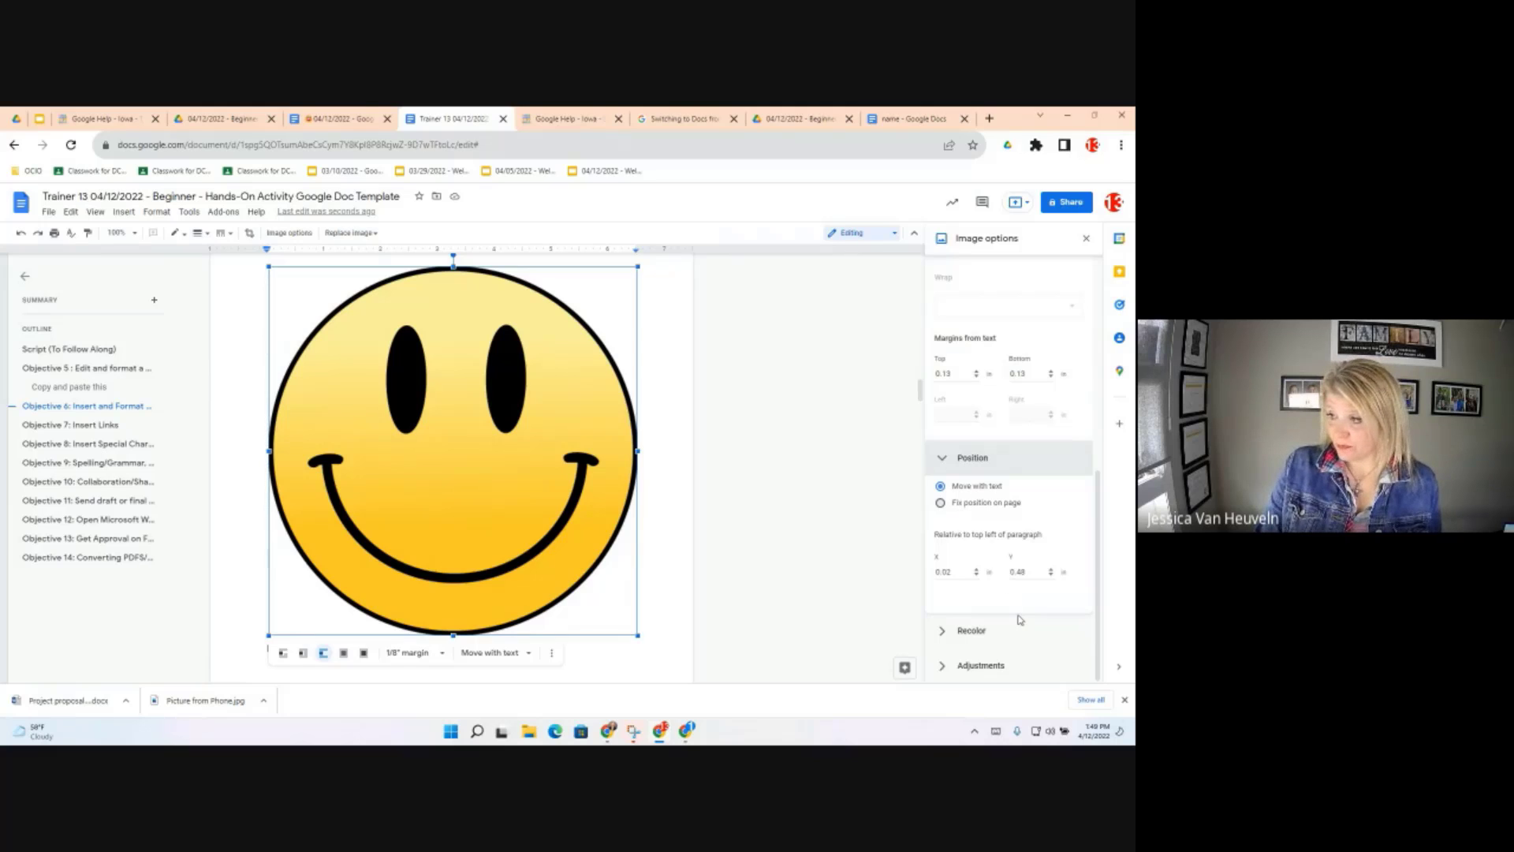
# Fix the smiley's position on the page and recolor it with the blue Dark 7 tint
pyautogui.click(986, 502)
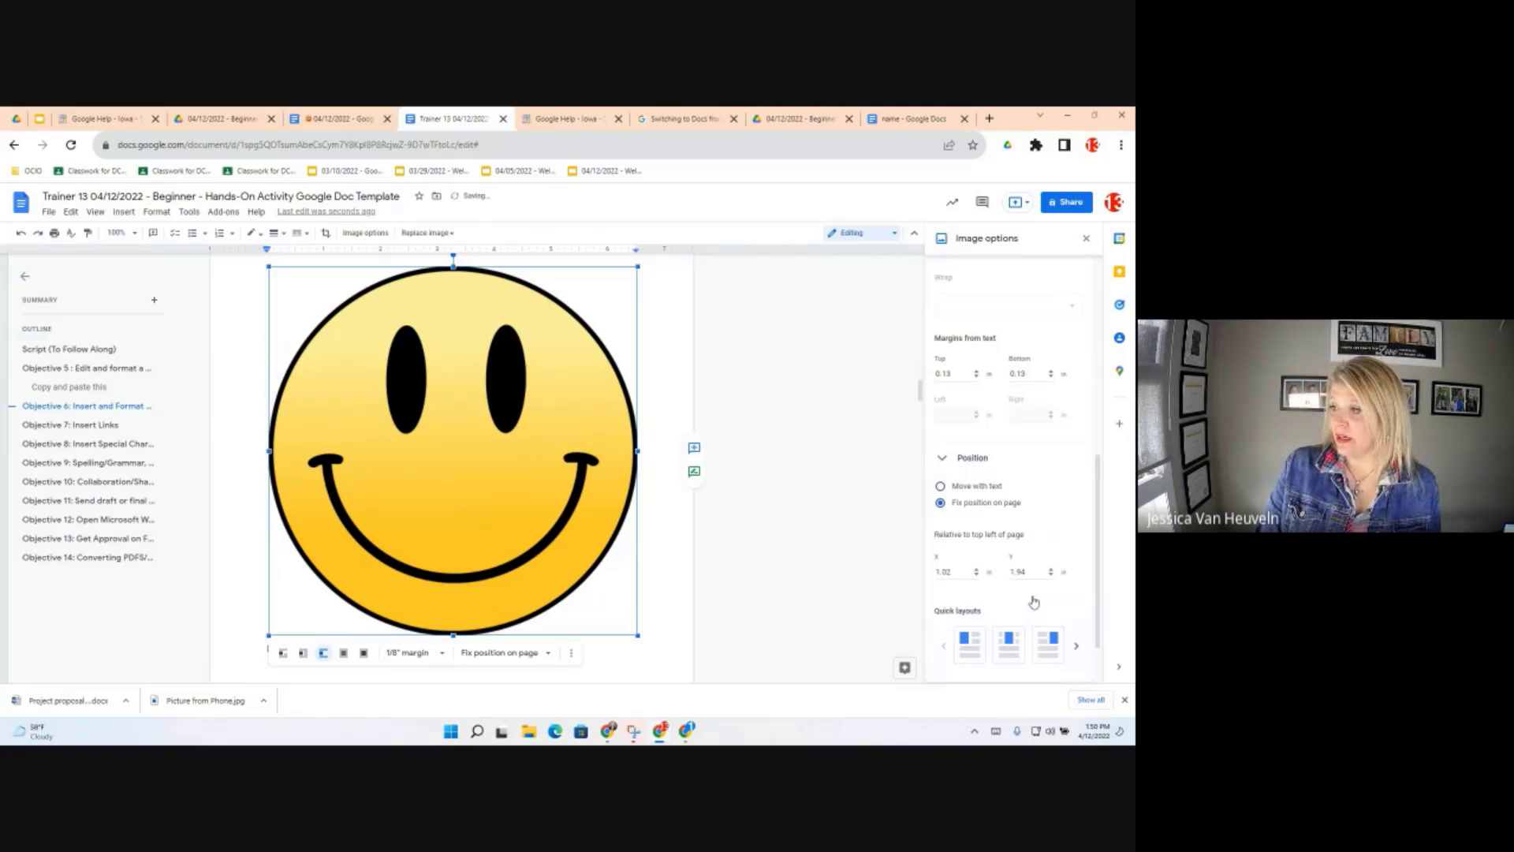
pyautogui.scroll(-1, 994, 615)
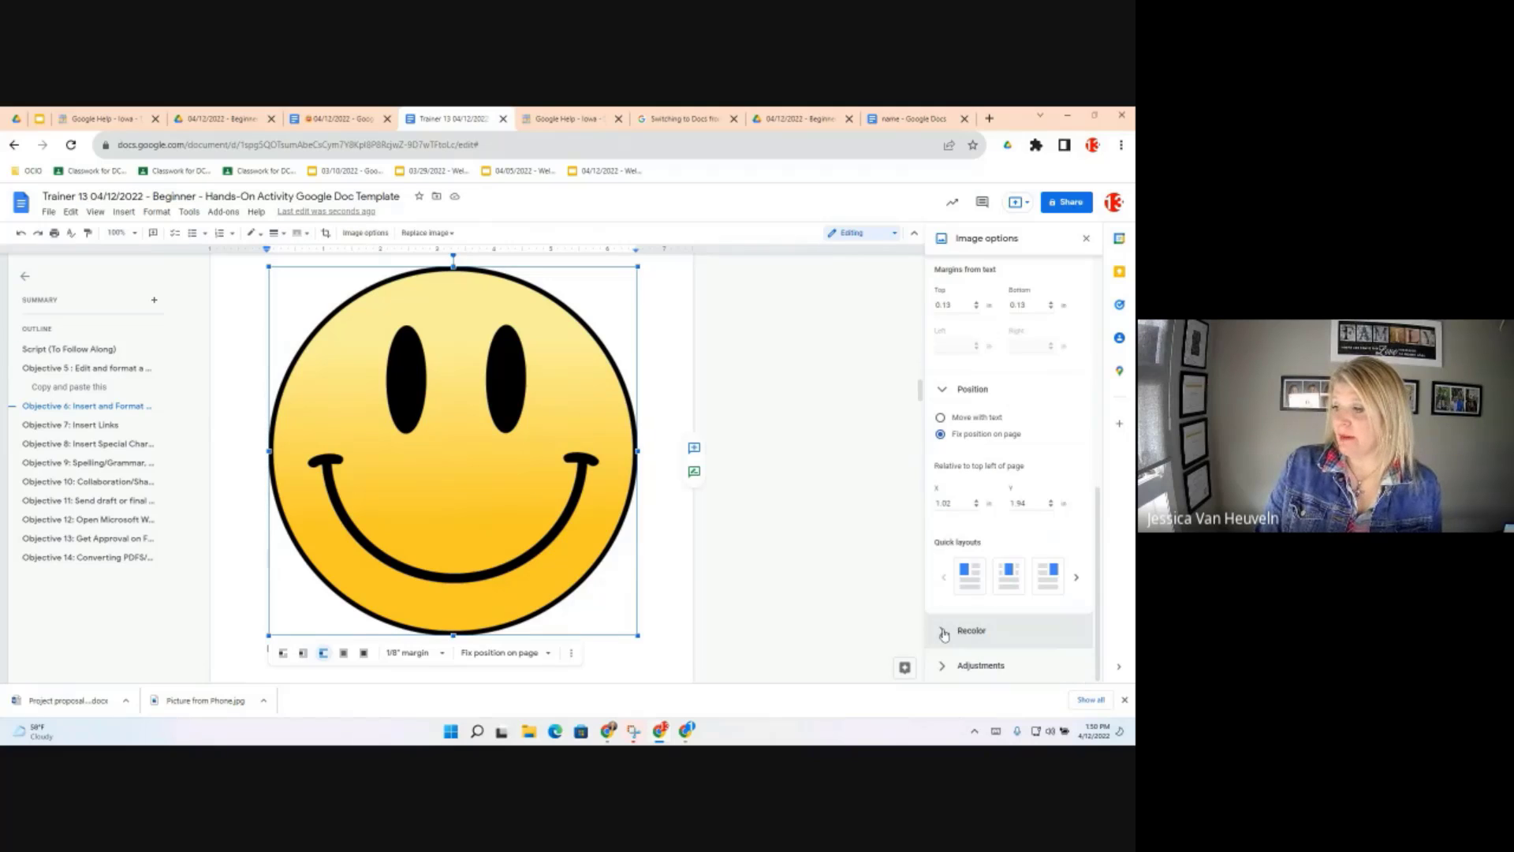
pyautogui.click(945, 633)
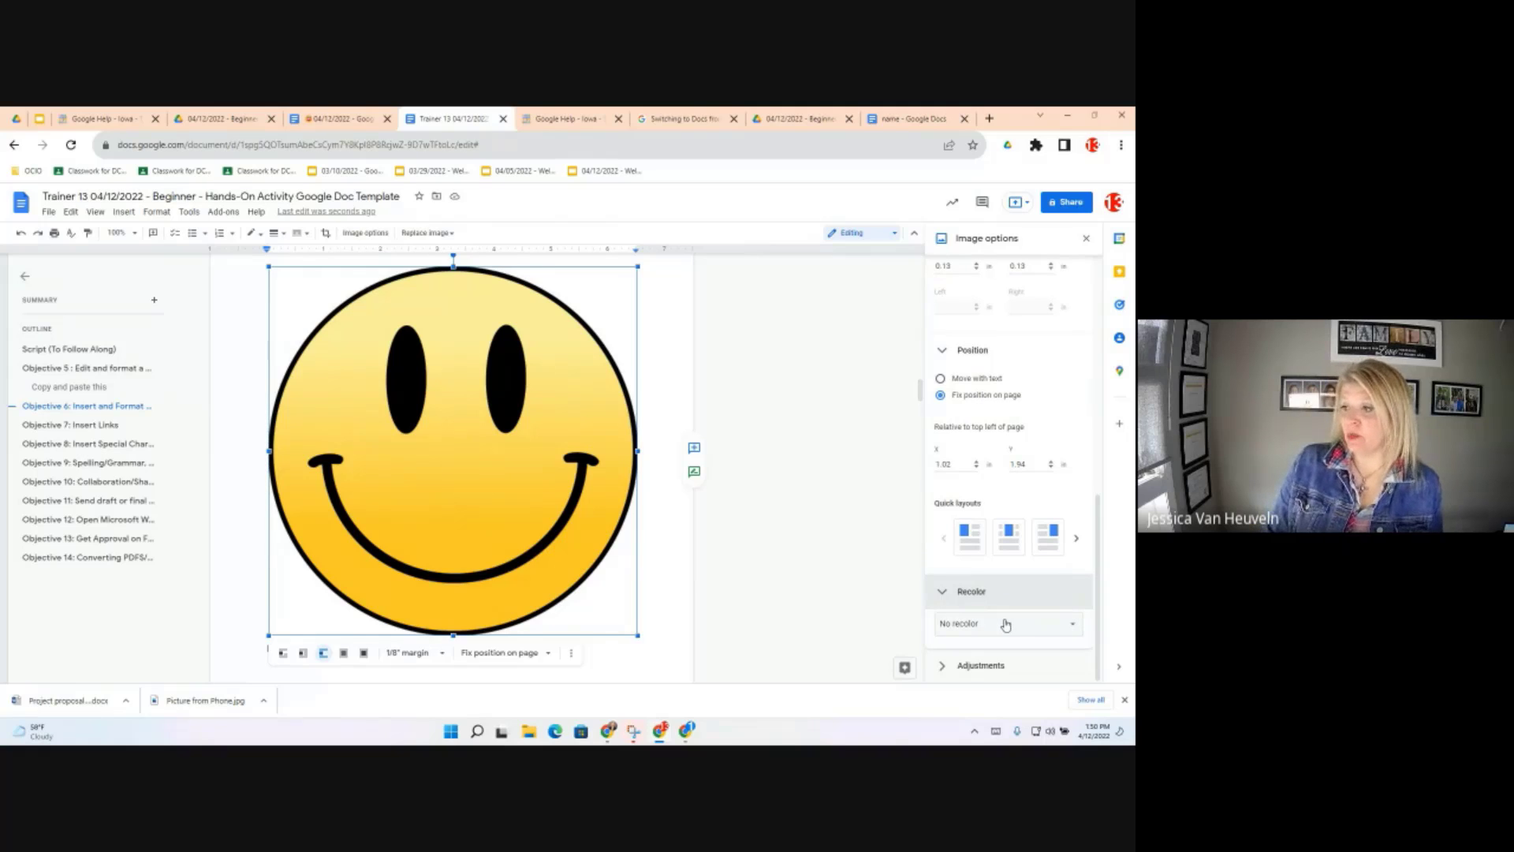
pyautogui.click(1005, 625)
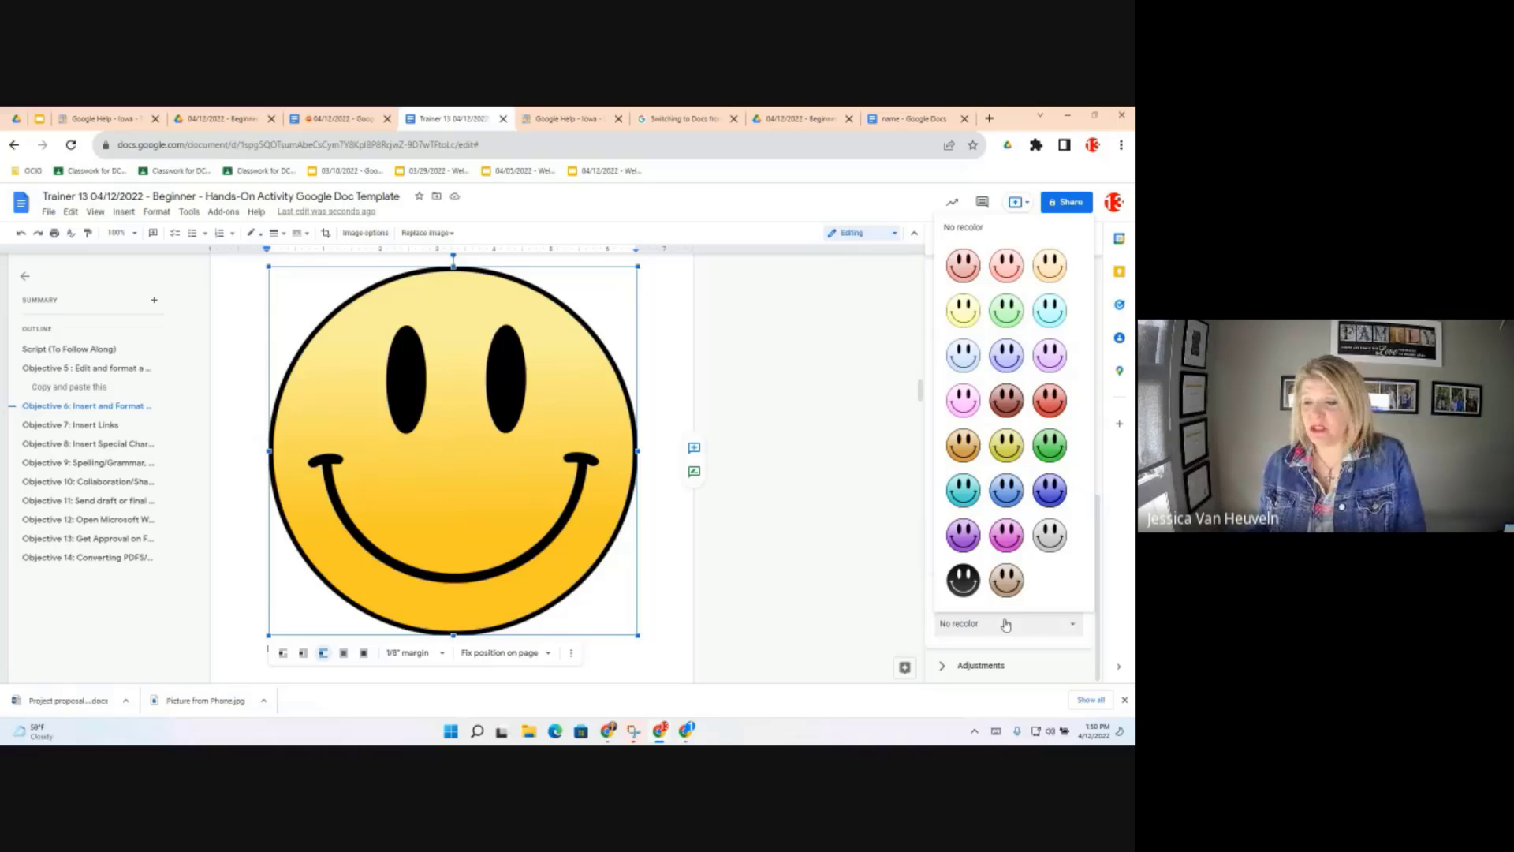
pyautogui.click(1012, 493)
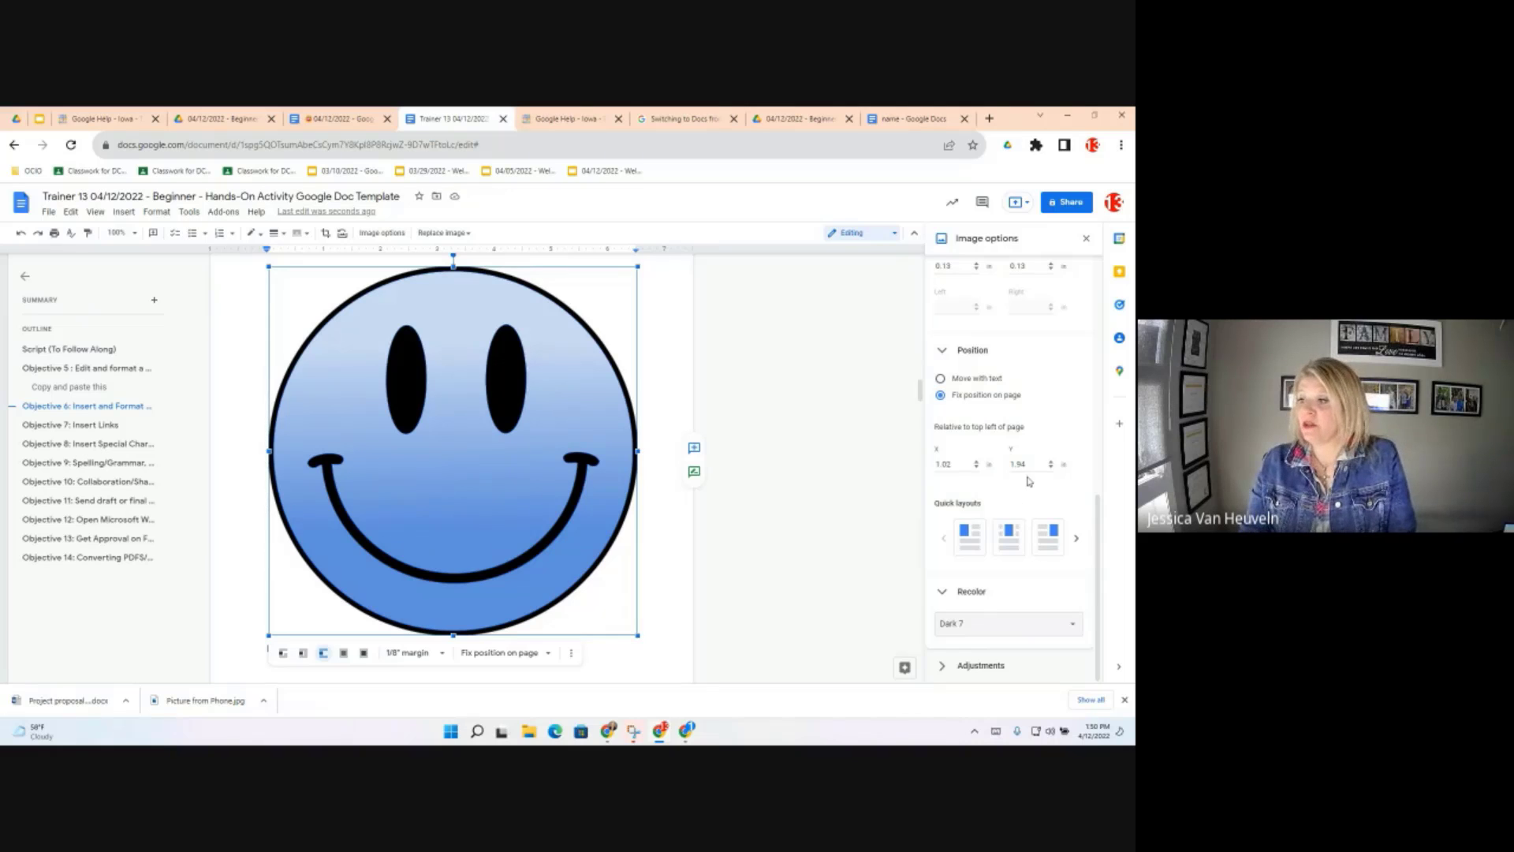
pyautogui.click(956, 668)
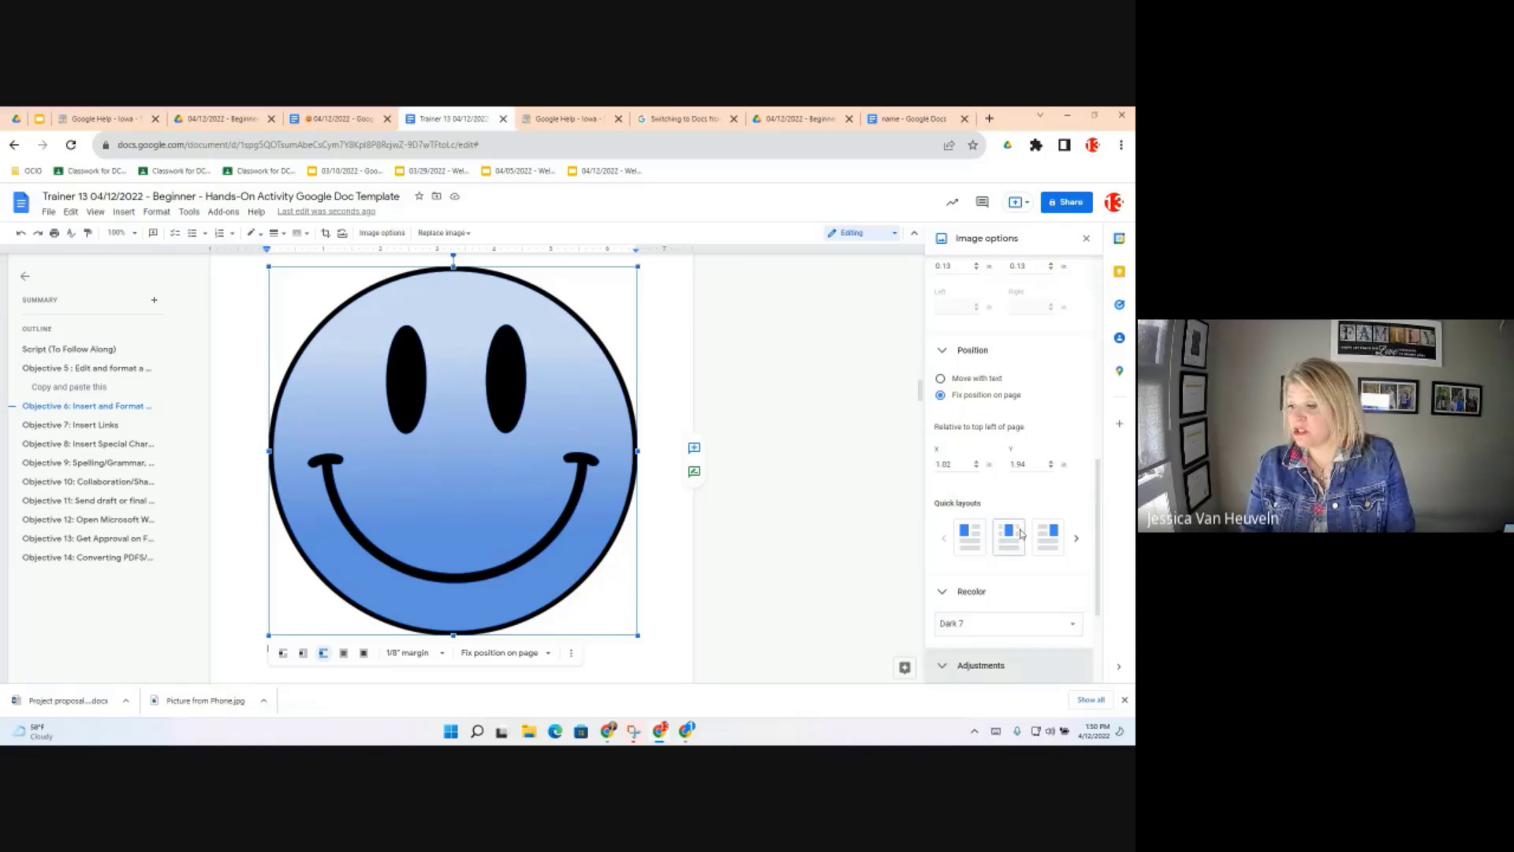
# Drag the smiley's Transparency slider to about 29% so the image looks faded
pyautogui.moveTo(940, 540); pyautogui.dragTo(1049, 545)
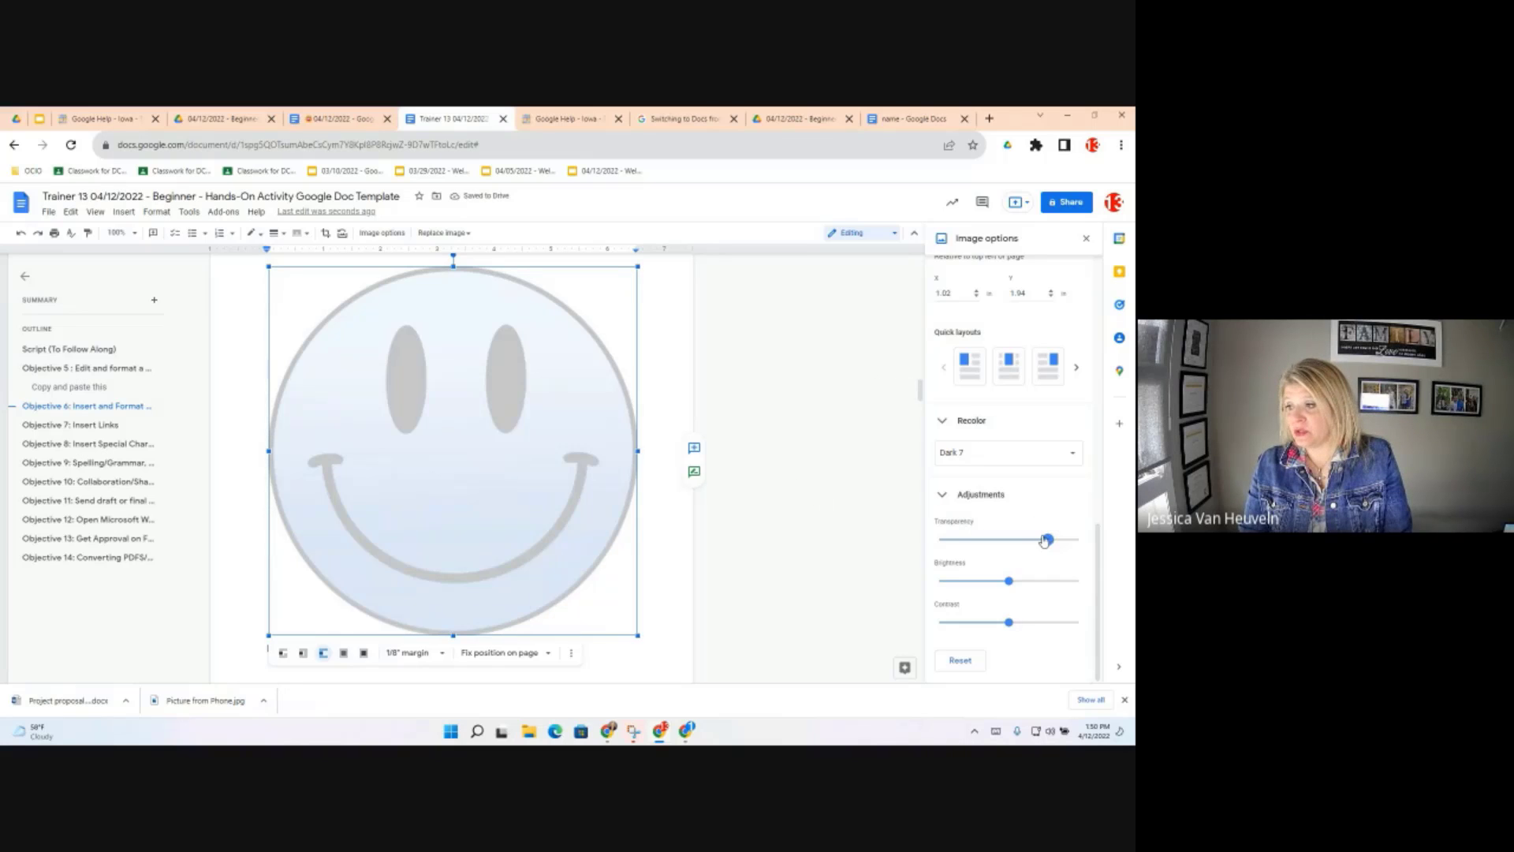
pyautogui.click(992, 550)
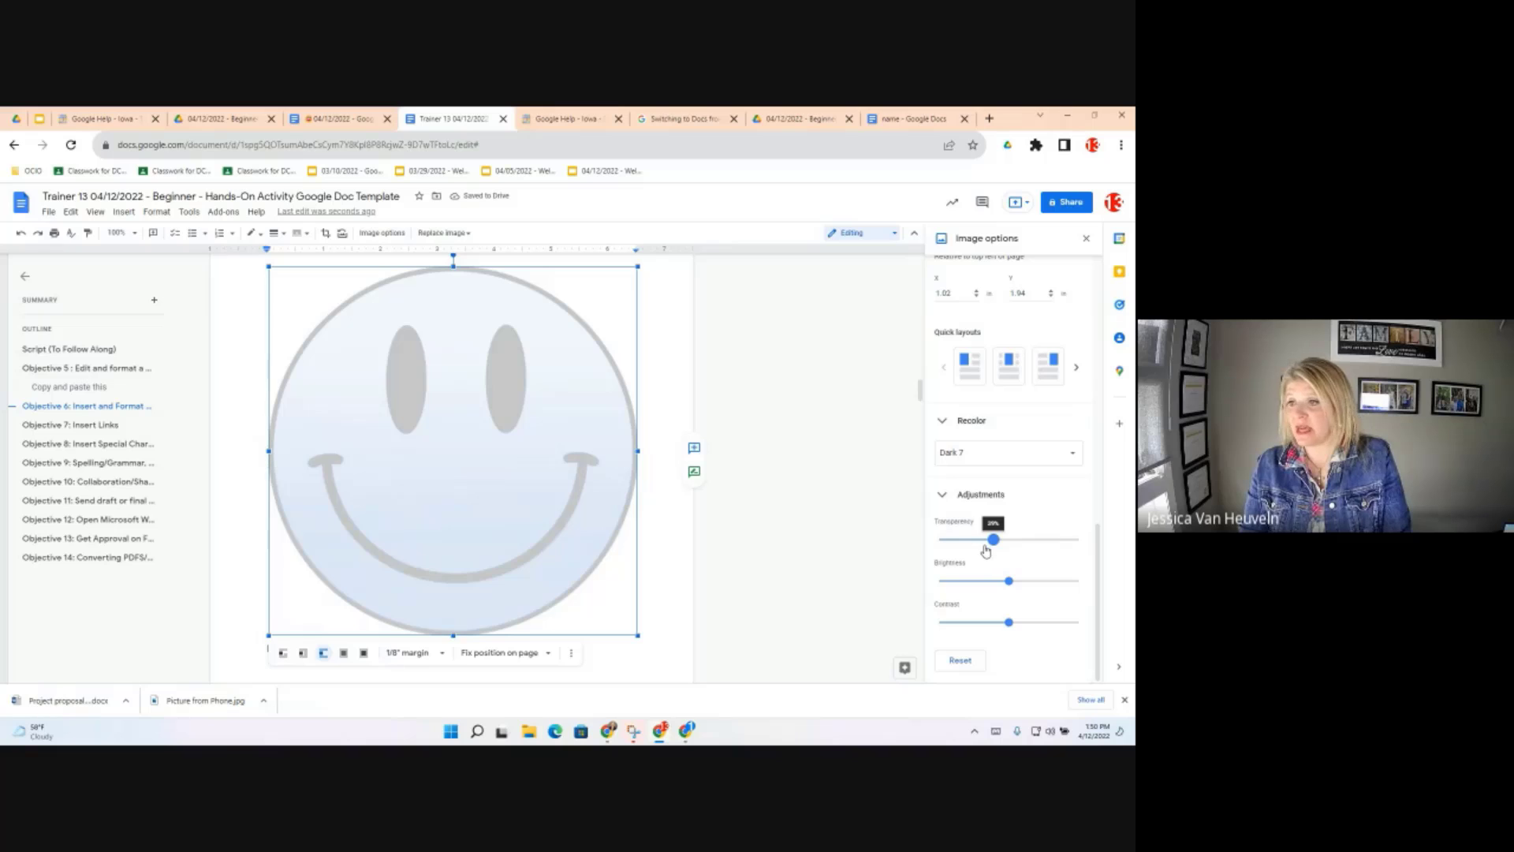
pyautogui.moveTo(986, 549); pyautogui.dragTo(979, 550)
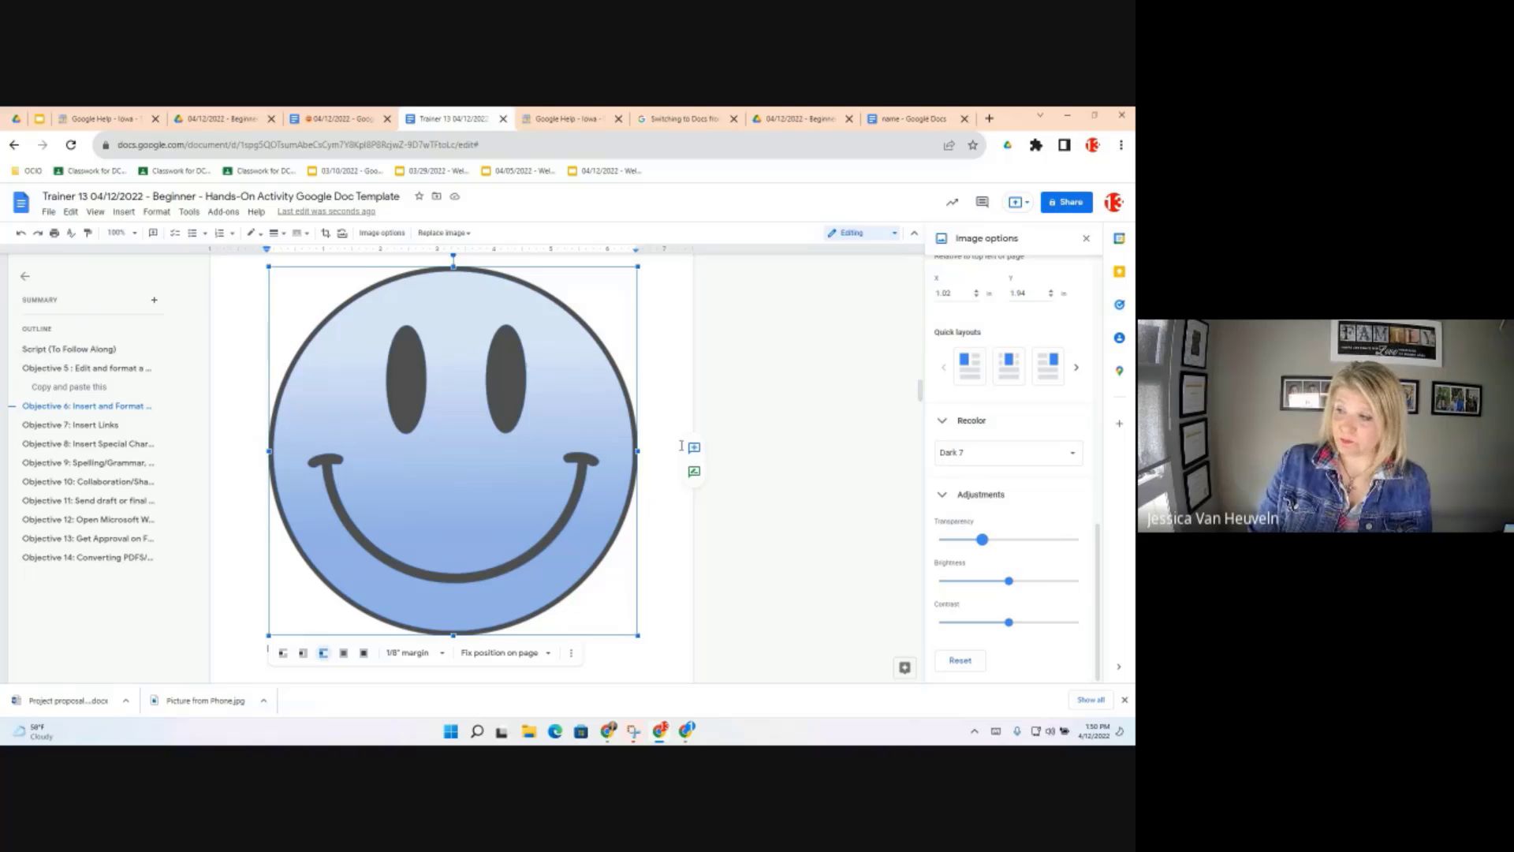
# Close Image options and shrink the blue smiley by its corner handle, undoing an accidental move
pyautogui.click(1087, 239)
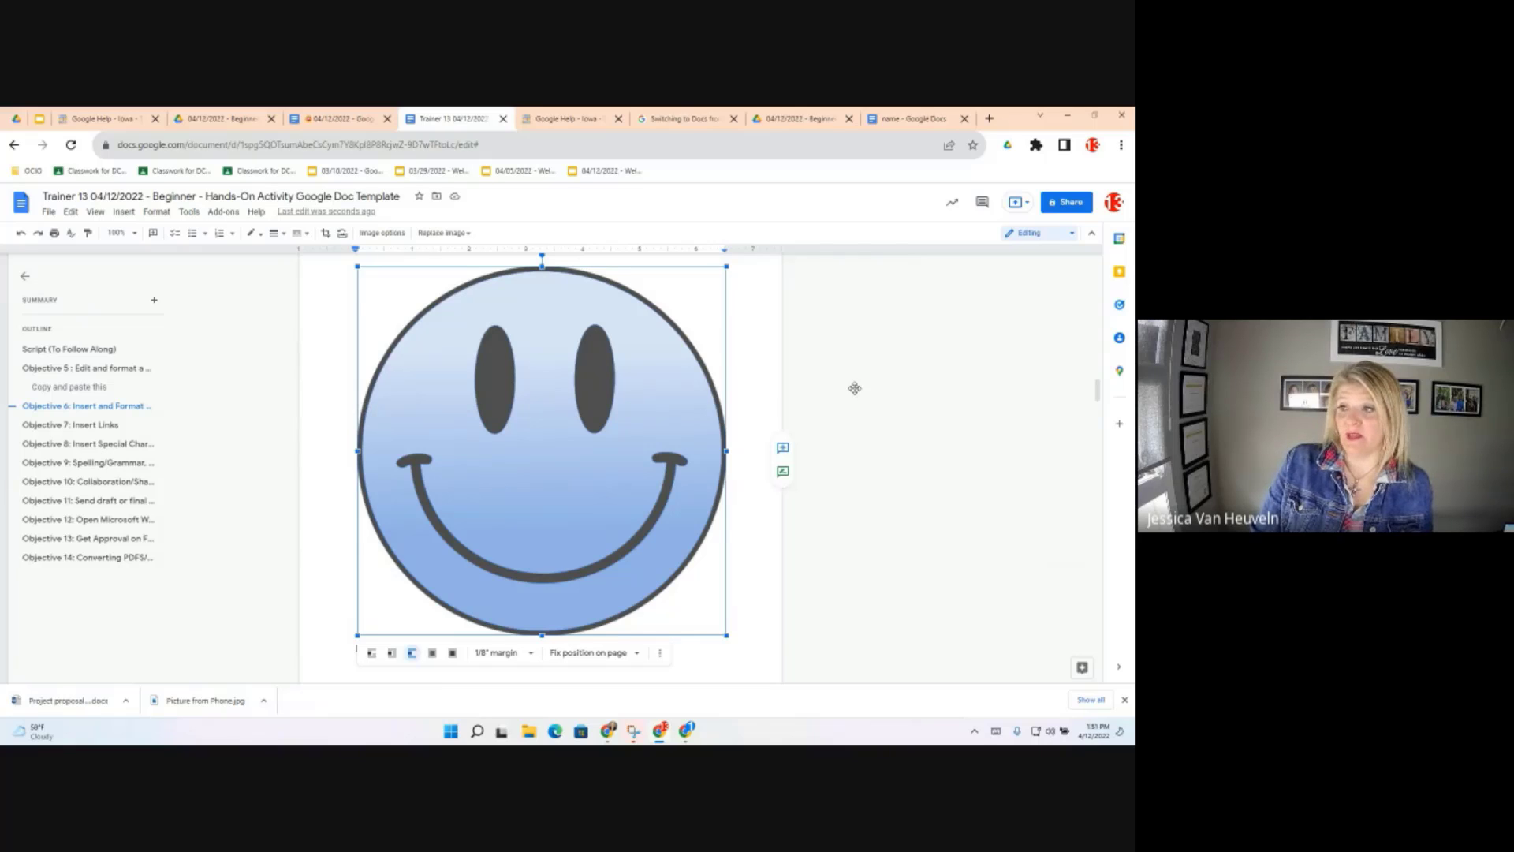
pyautogui.moveTo(855, 389); pyautogui.dragTo(574, 455)
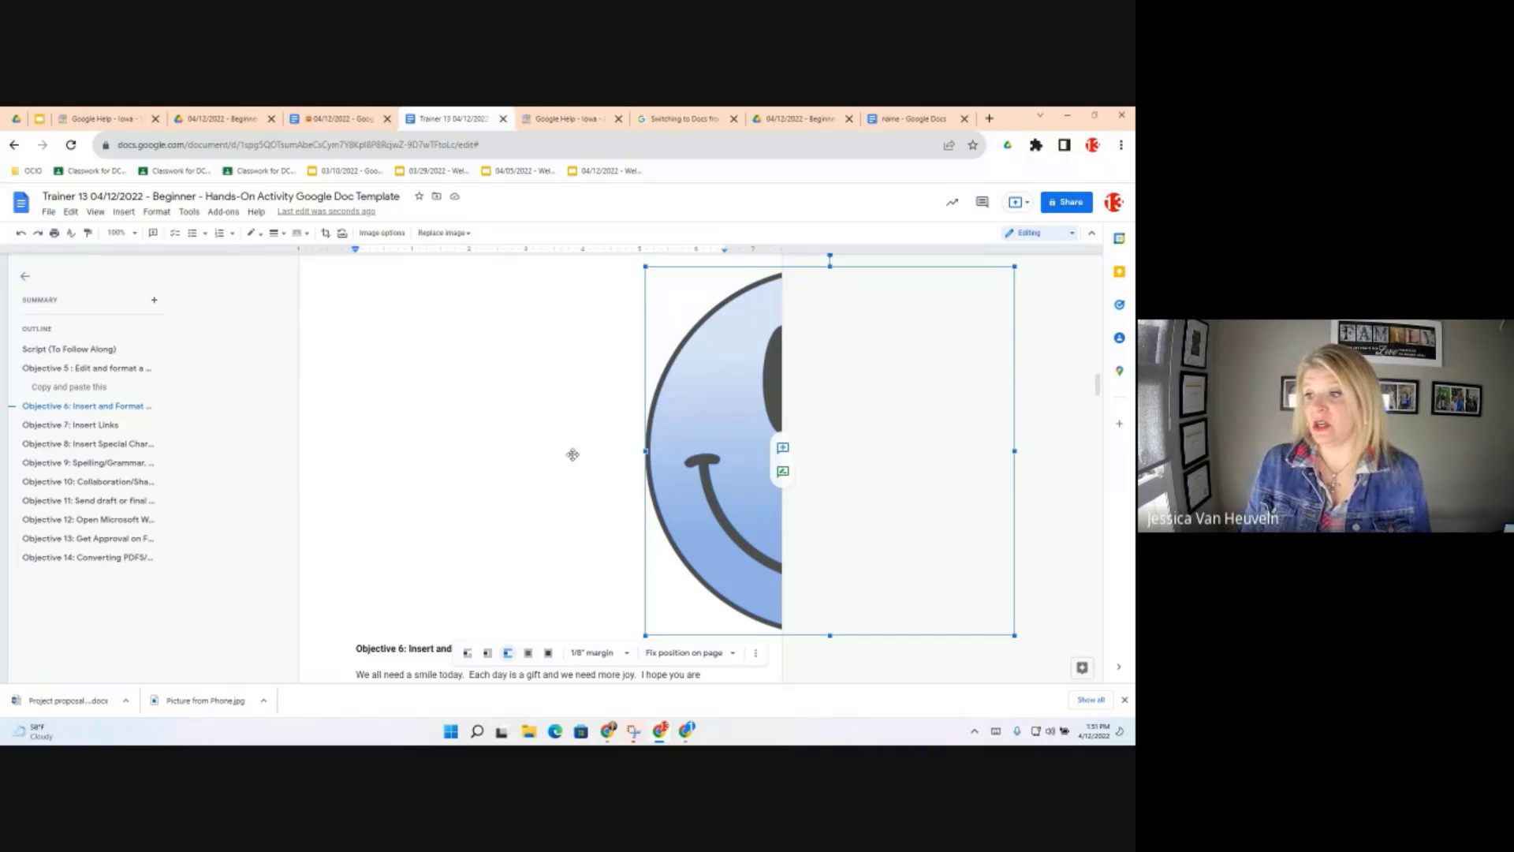
pyautogui.hotkey('ctrl', 'z')
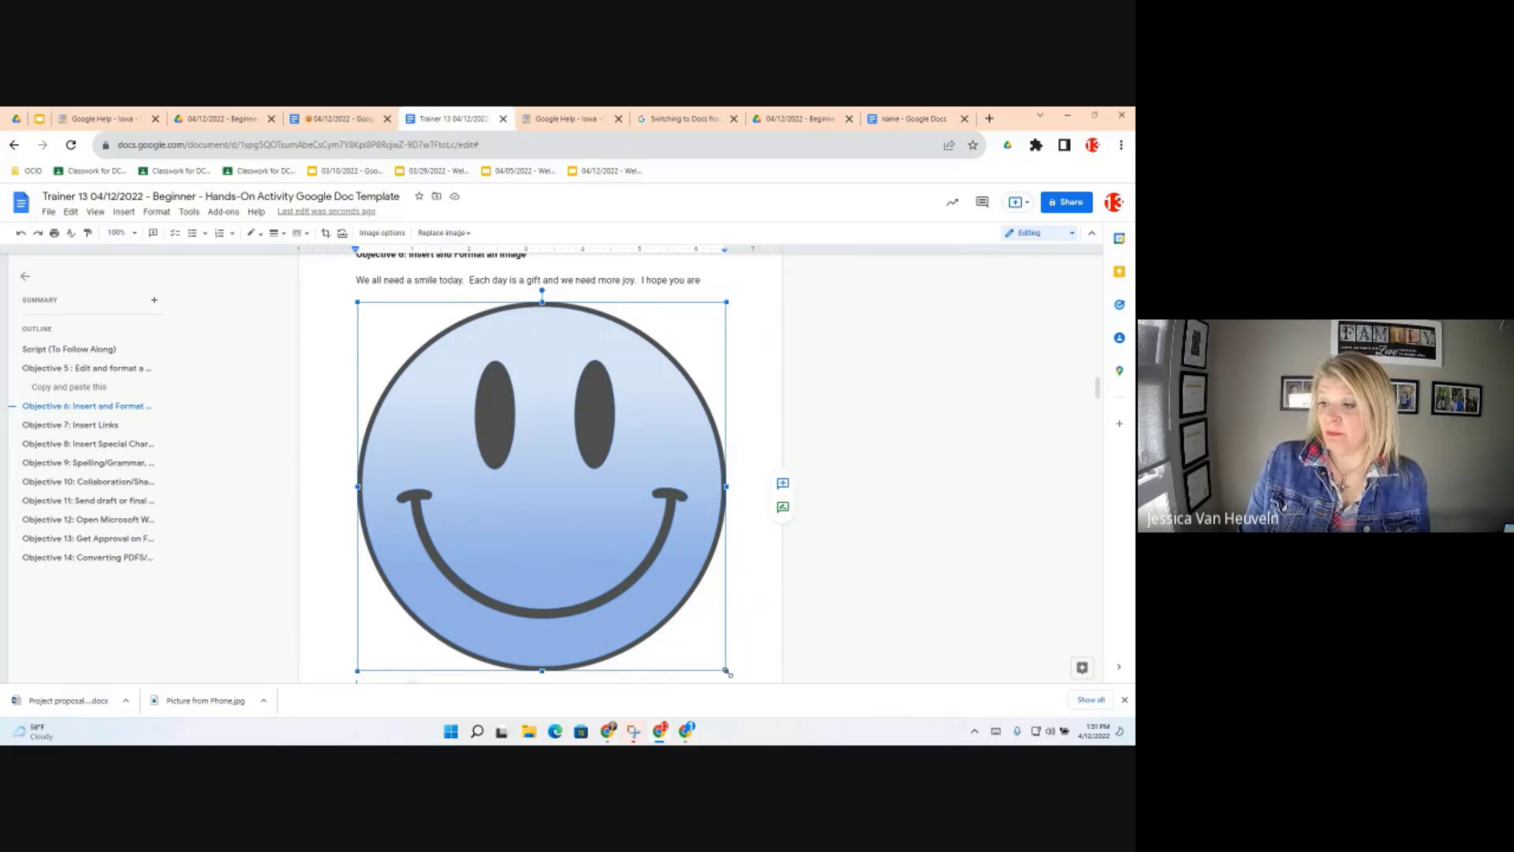
pyautogui.moveTo(727, 667); pyautogui.dragTo(430, 447)
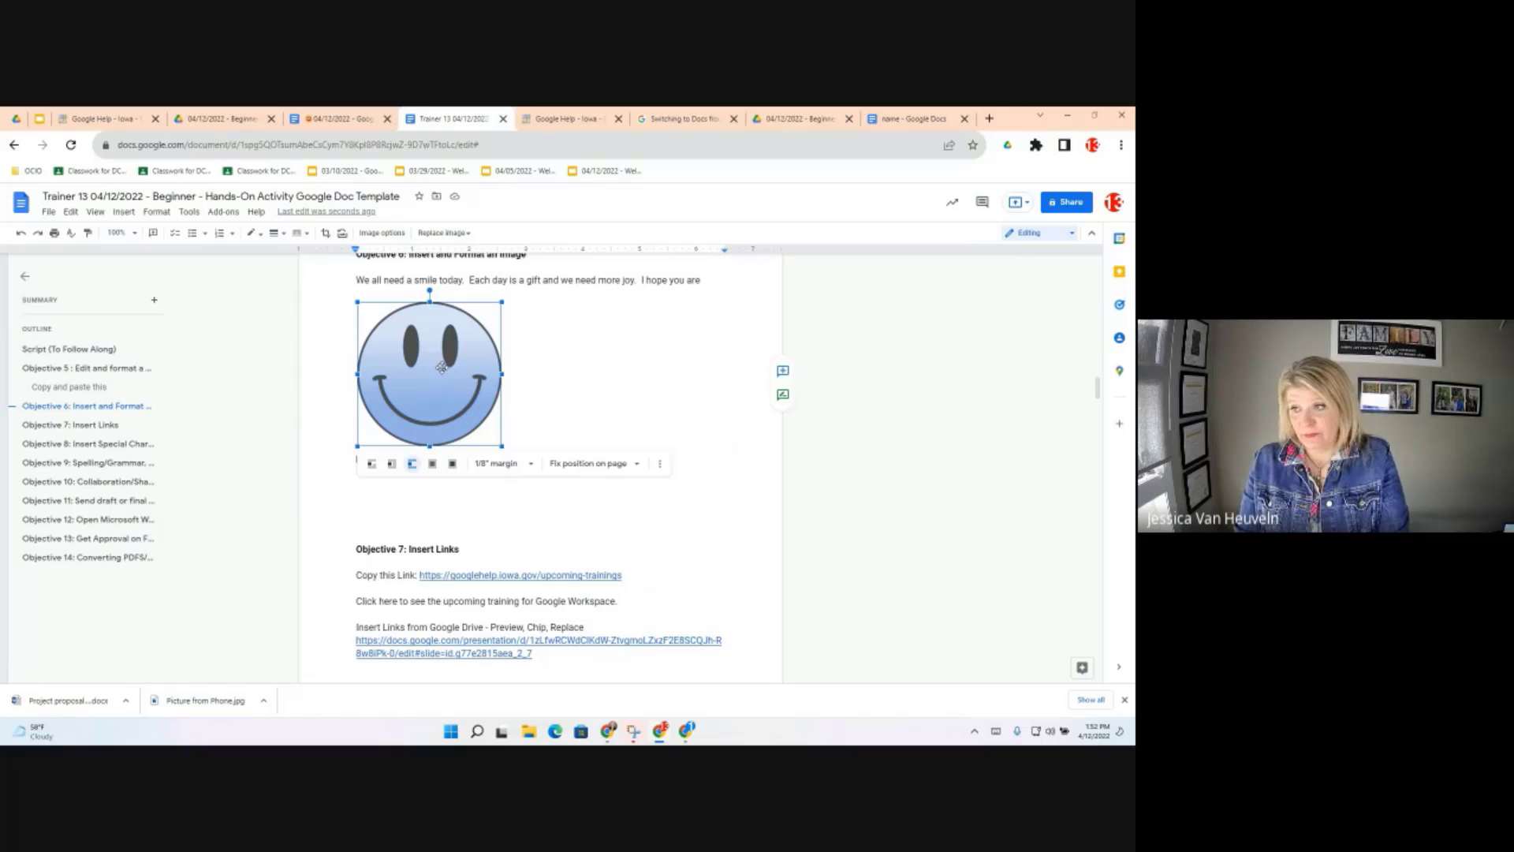
# Select the small smiley image and turn on cropping from the toolbar
pyautogui.doubleClick(442, 367)
pyautogui.doubleClick(439, 361)
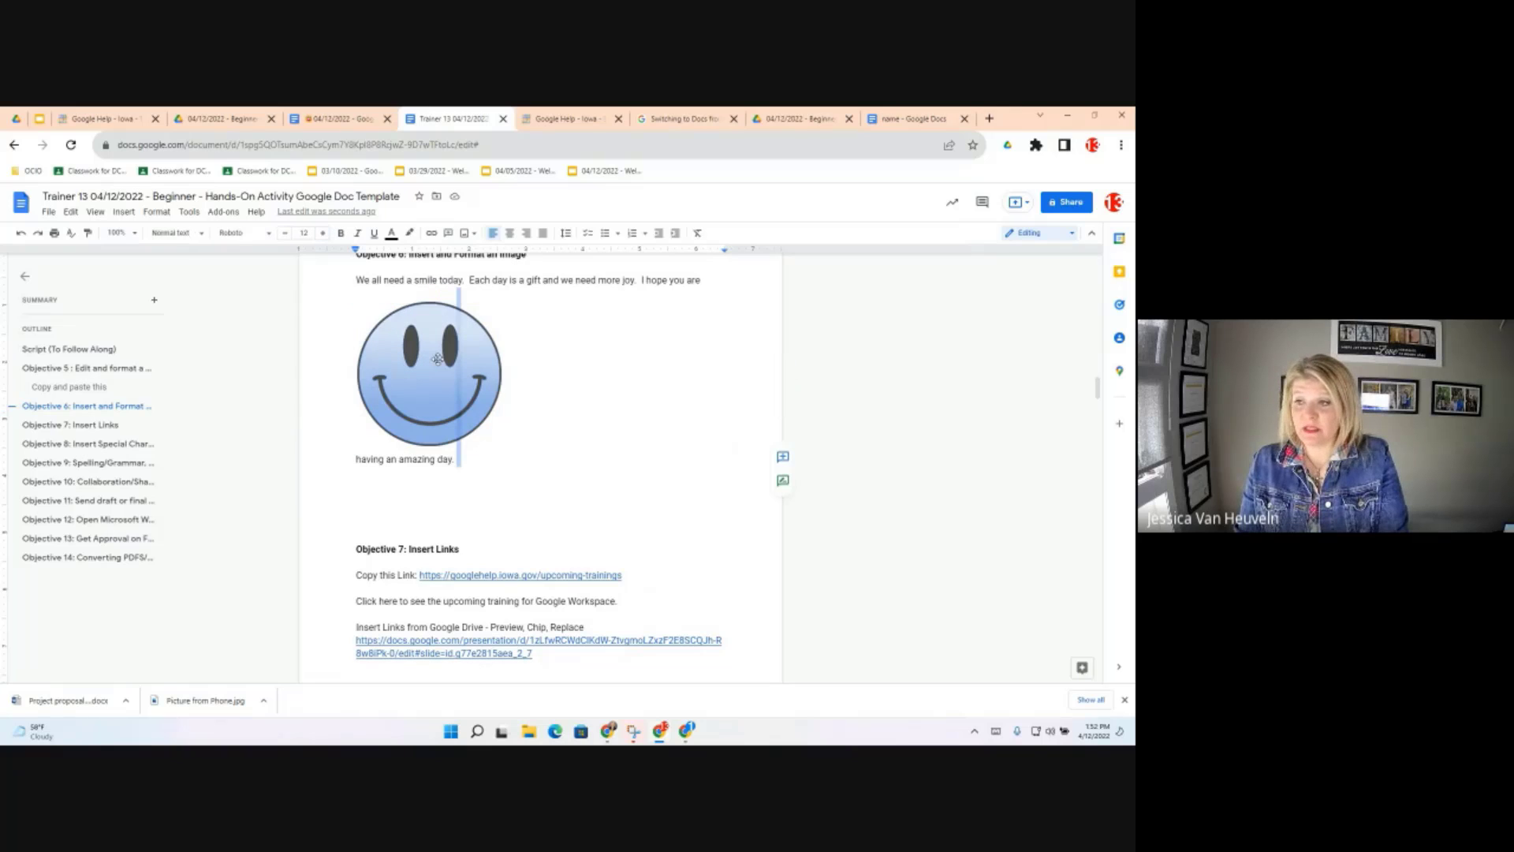
pyautogui.click(438, 360)
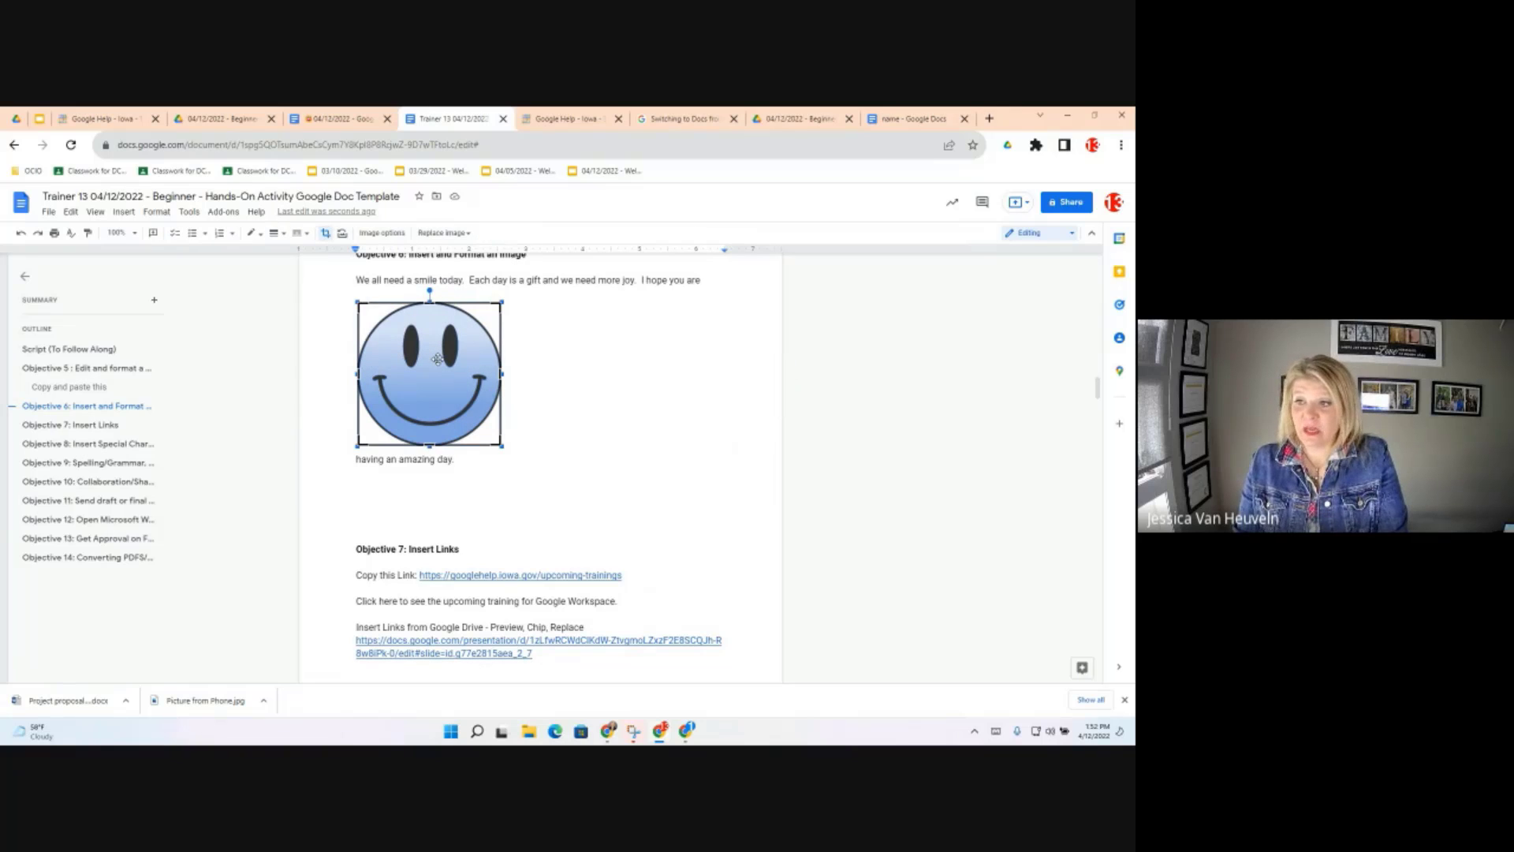
pyautogui.click(327, 237)
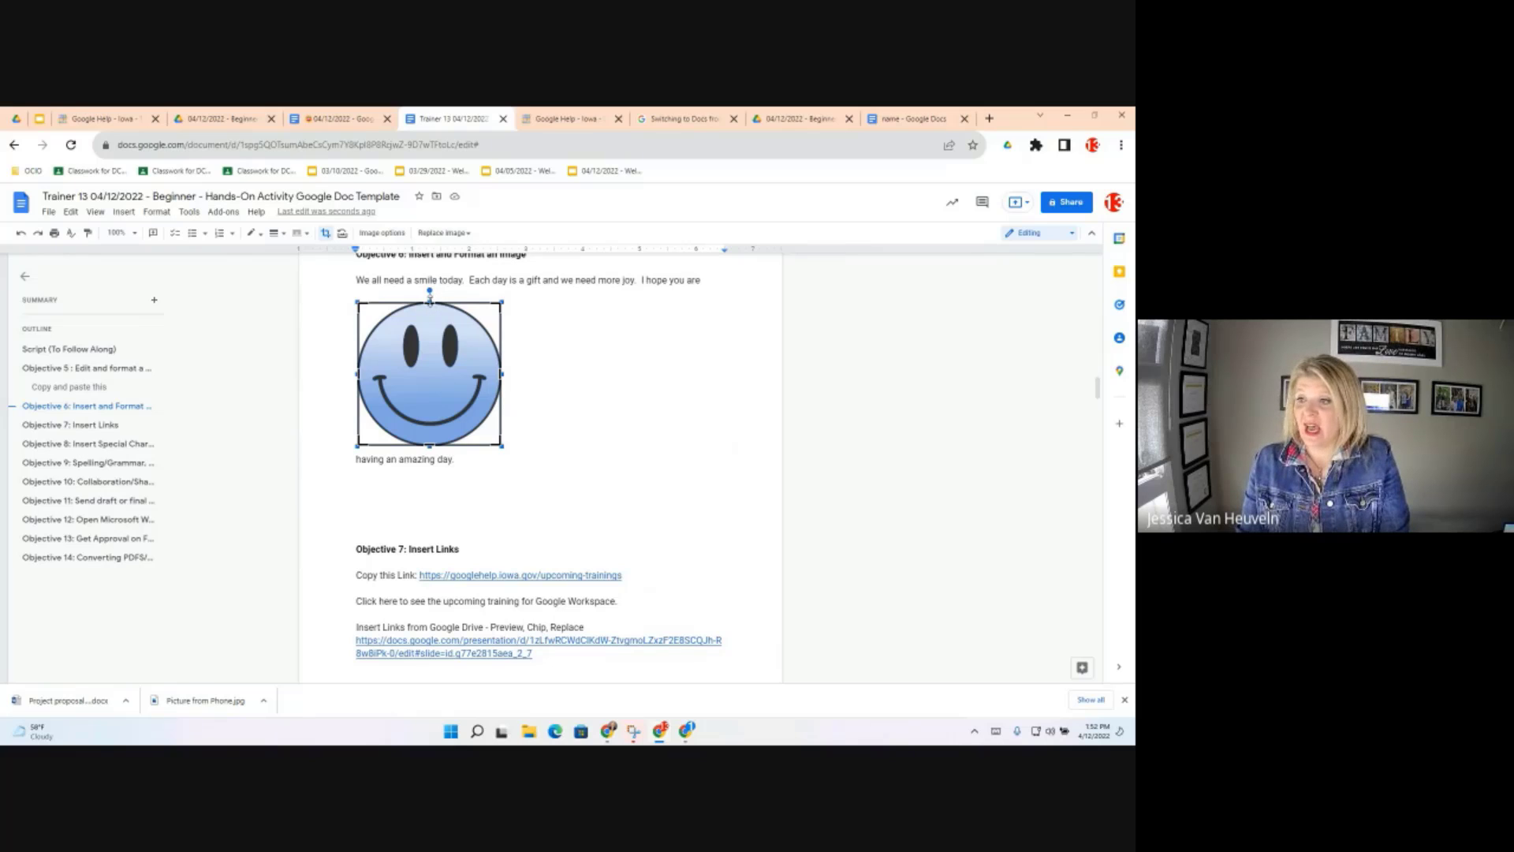
# Crop the top off the smiley image and apply the crop
pyautogui.moveTo(430, 300); pyautogui.dragTo(441, 378)
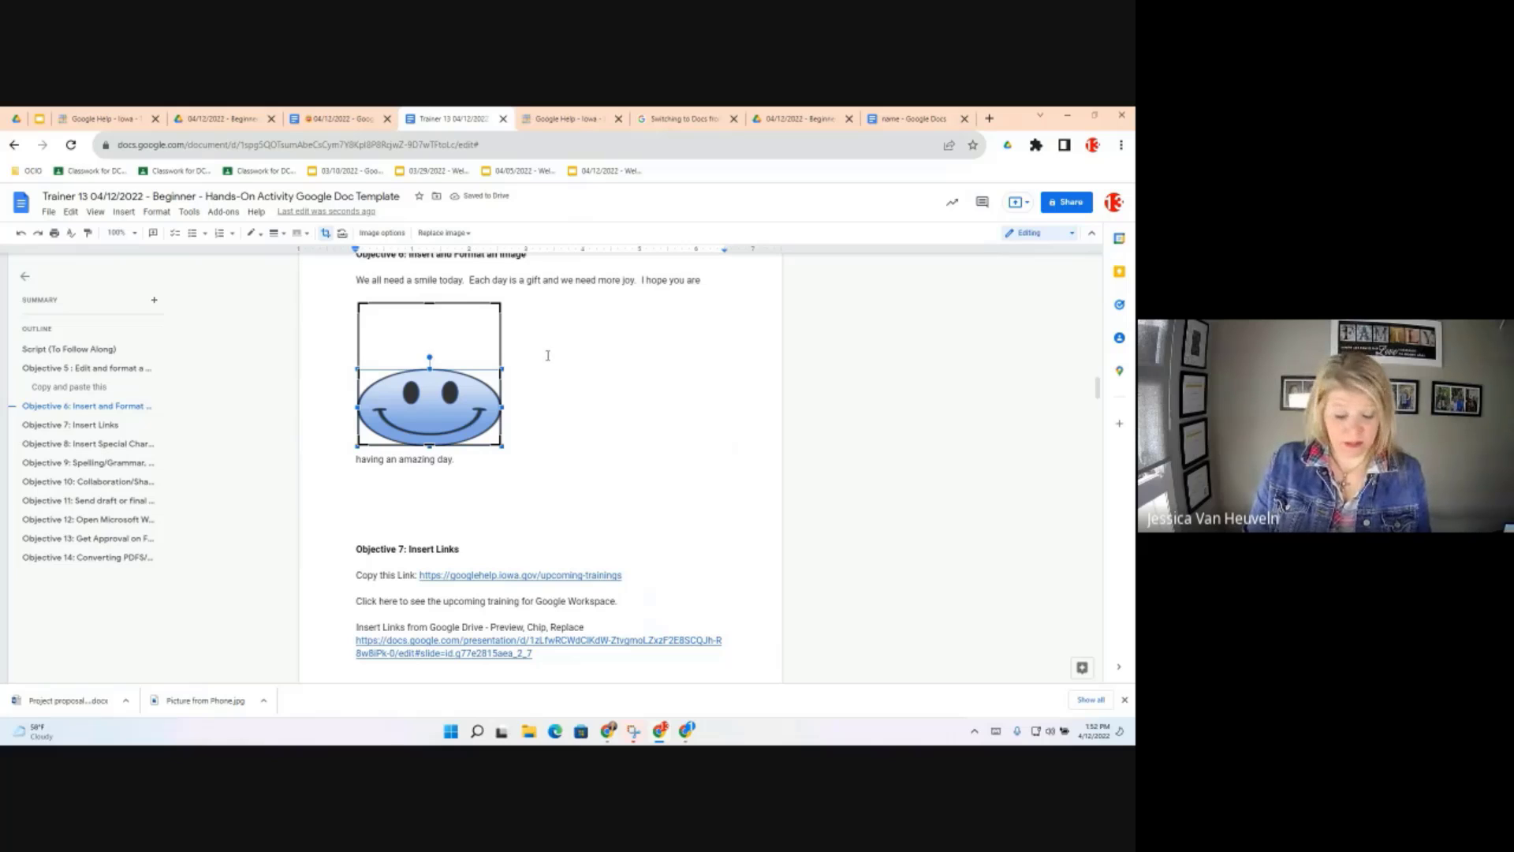
pyautogui.moveTo(430, 358)
pyautogui.mouseDown()
pyautogui.moveTo(430, 296)
pyautogui.moveTo(430, 376)
pyautogui.mouseUp()
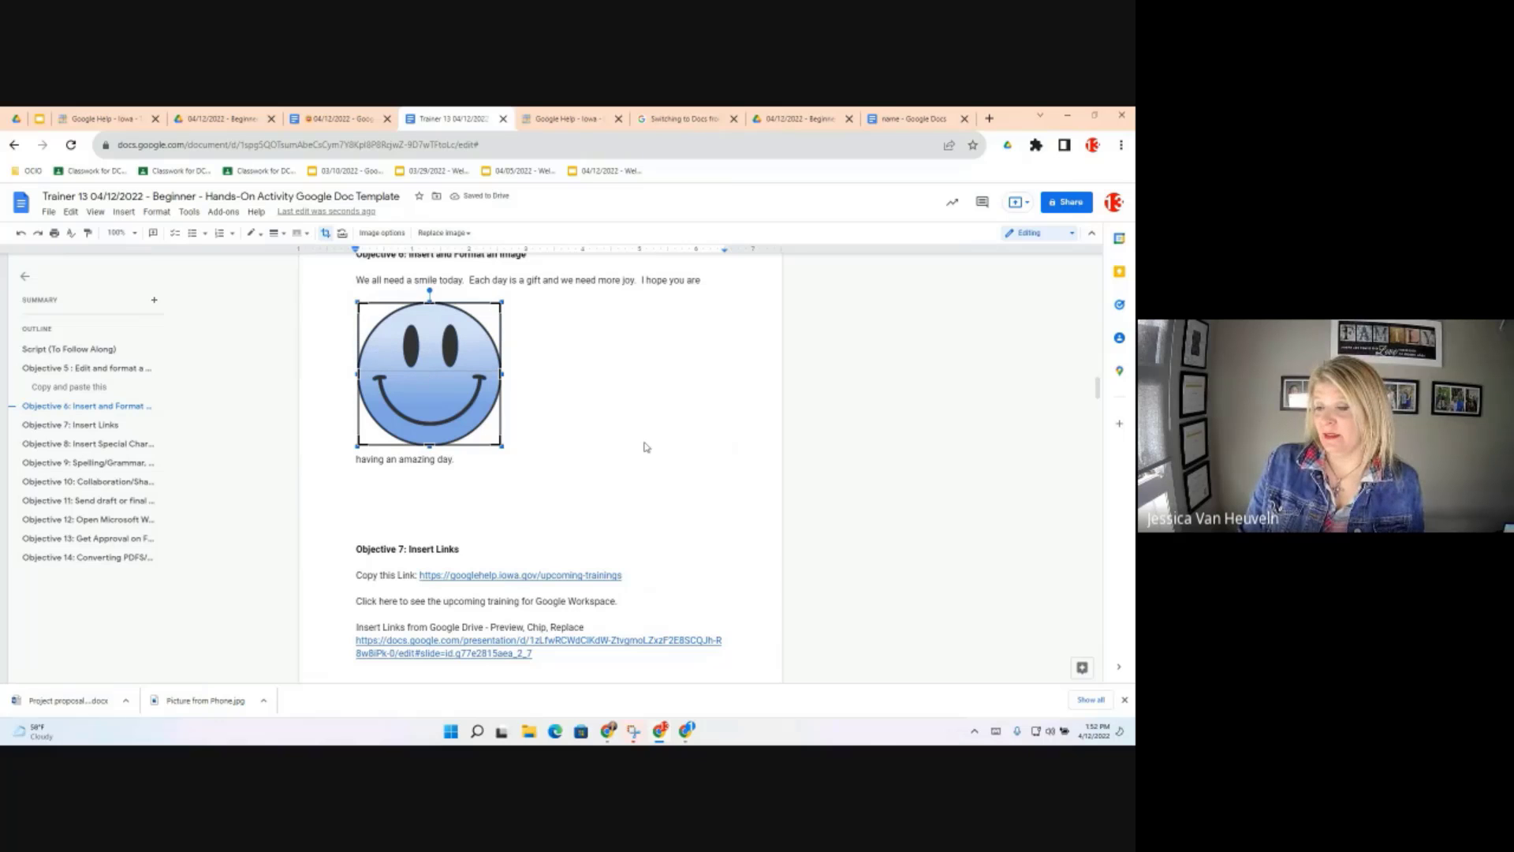
pyautogui.press('Return')
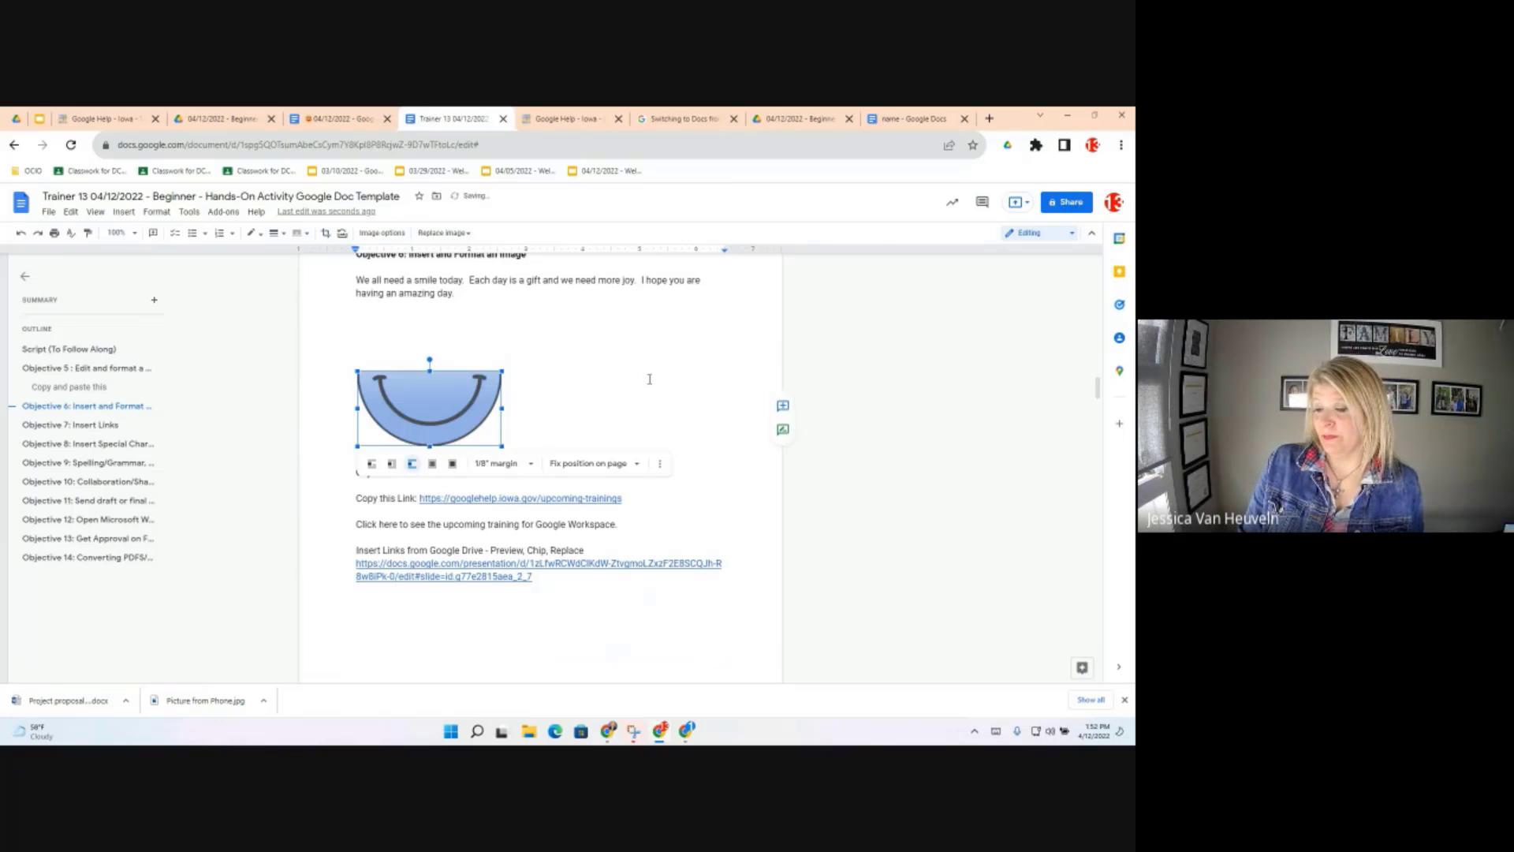
pyautogui.click(365, 435)
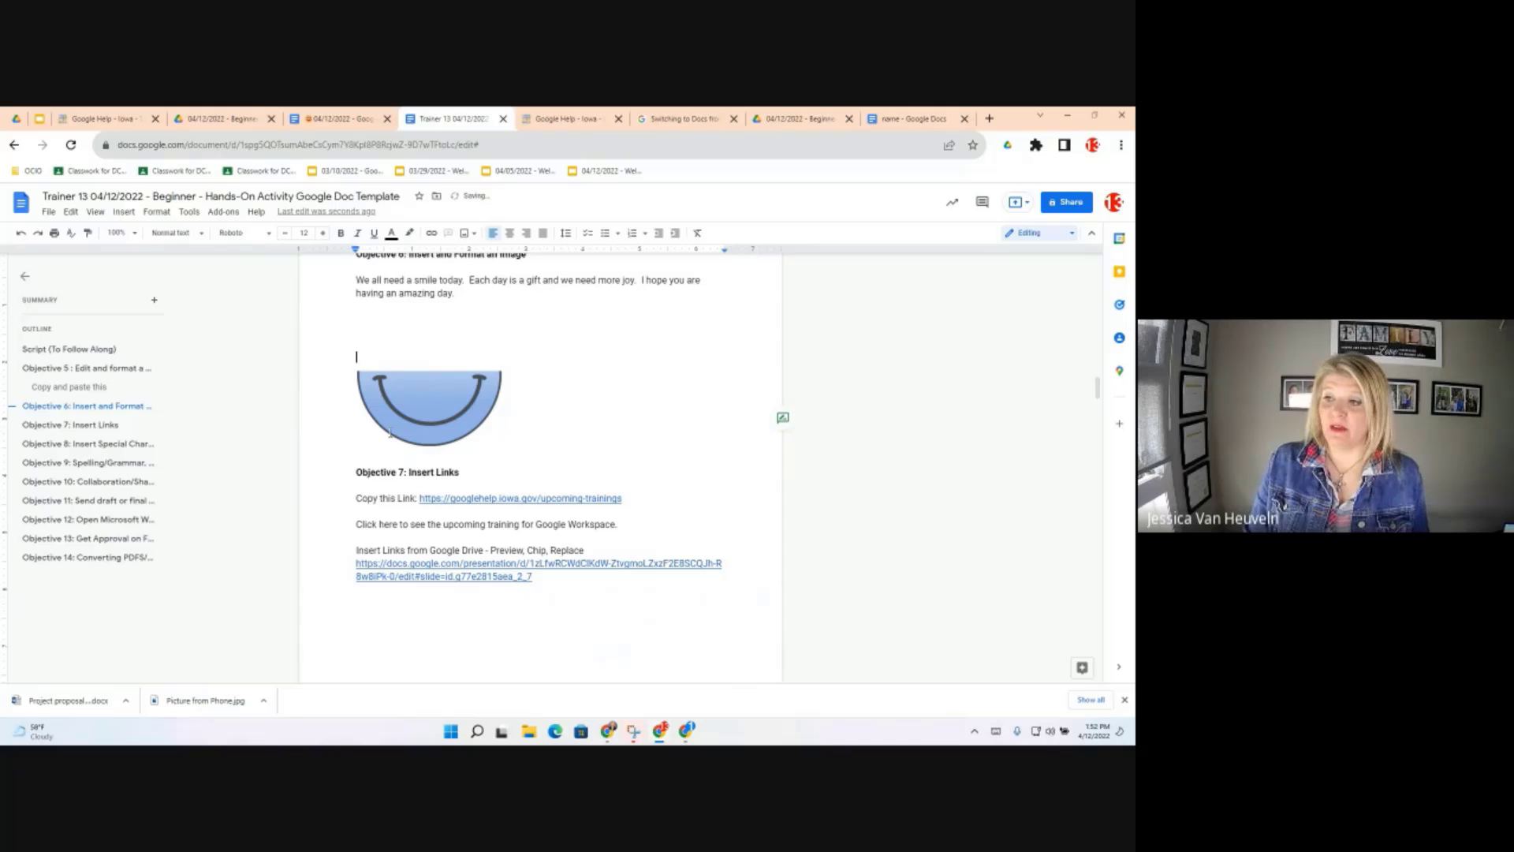
# Reopen cropping and extend the top edge upward to reveal nearly the whole face
pyautogui.click(430, 405)
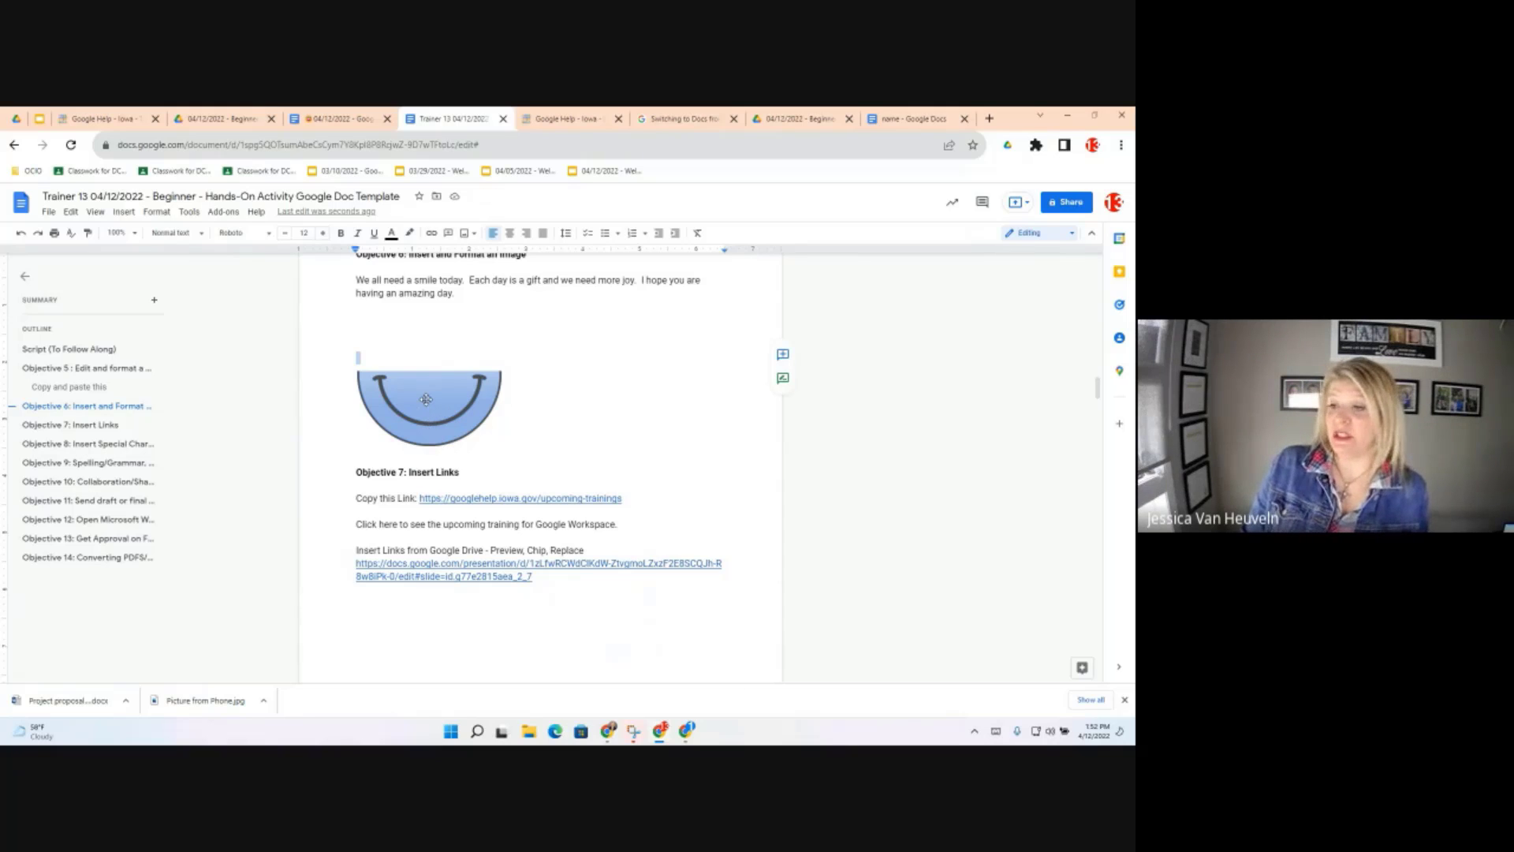
pyautogui.doubleClick(424, 399)
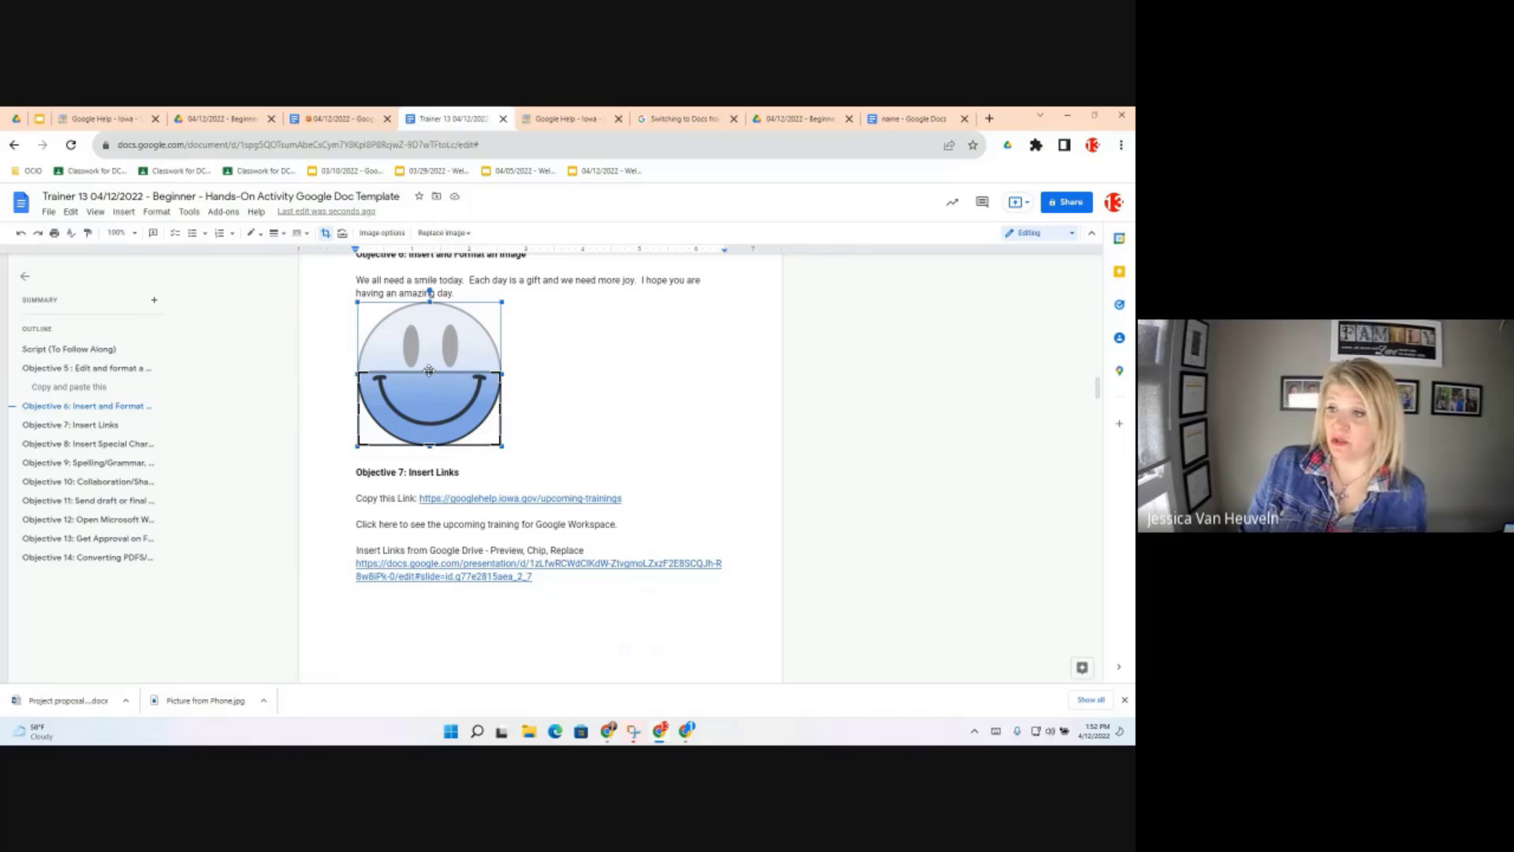
pyautogui.moveTo(430, 372); pyautogui.dragTo(433, 341)
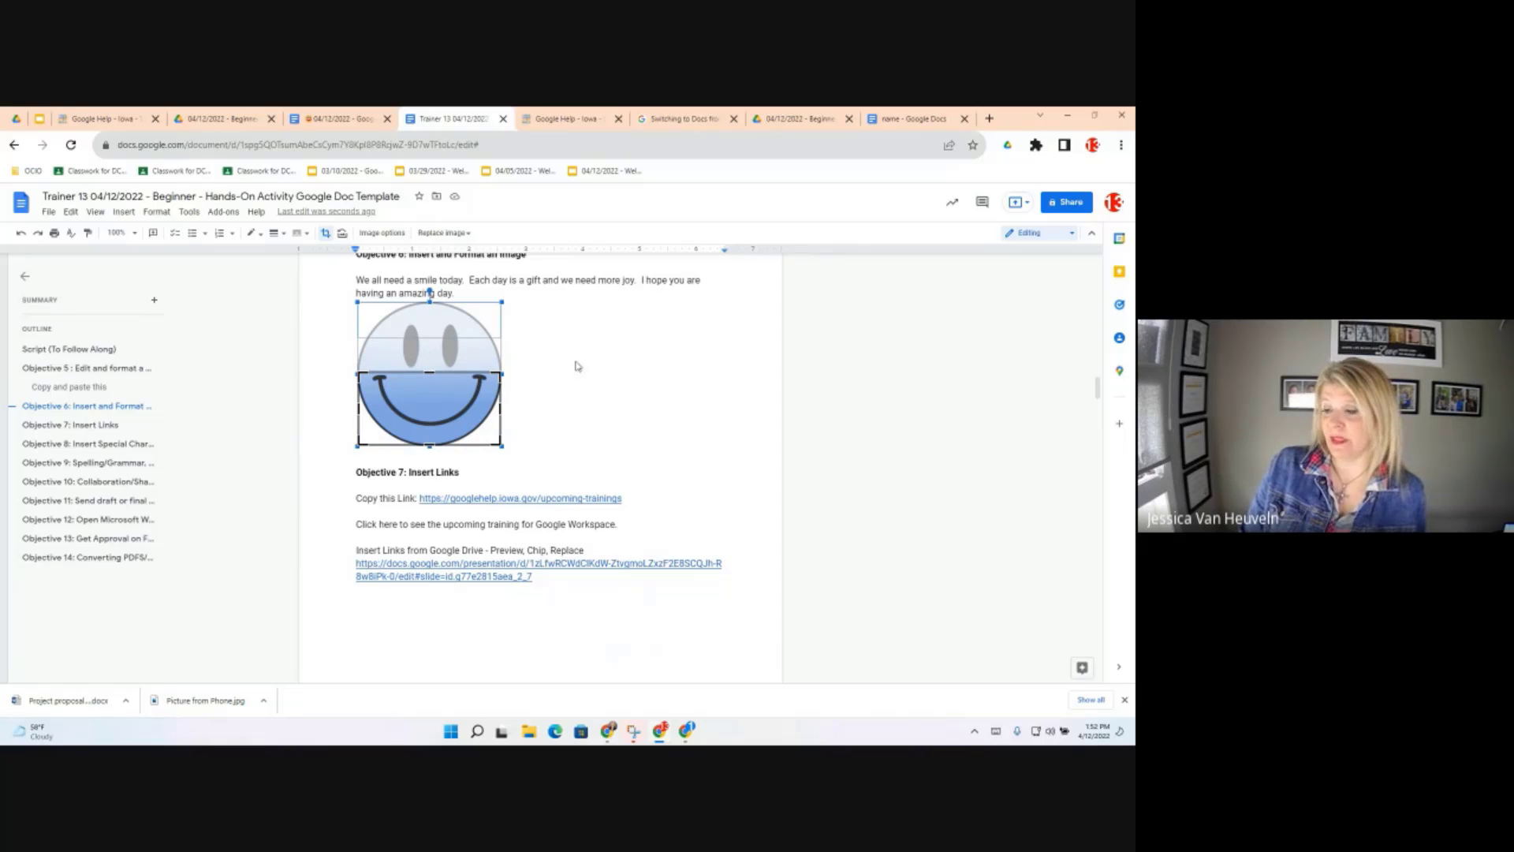
pyautogui.press('Return')
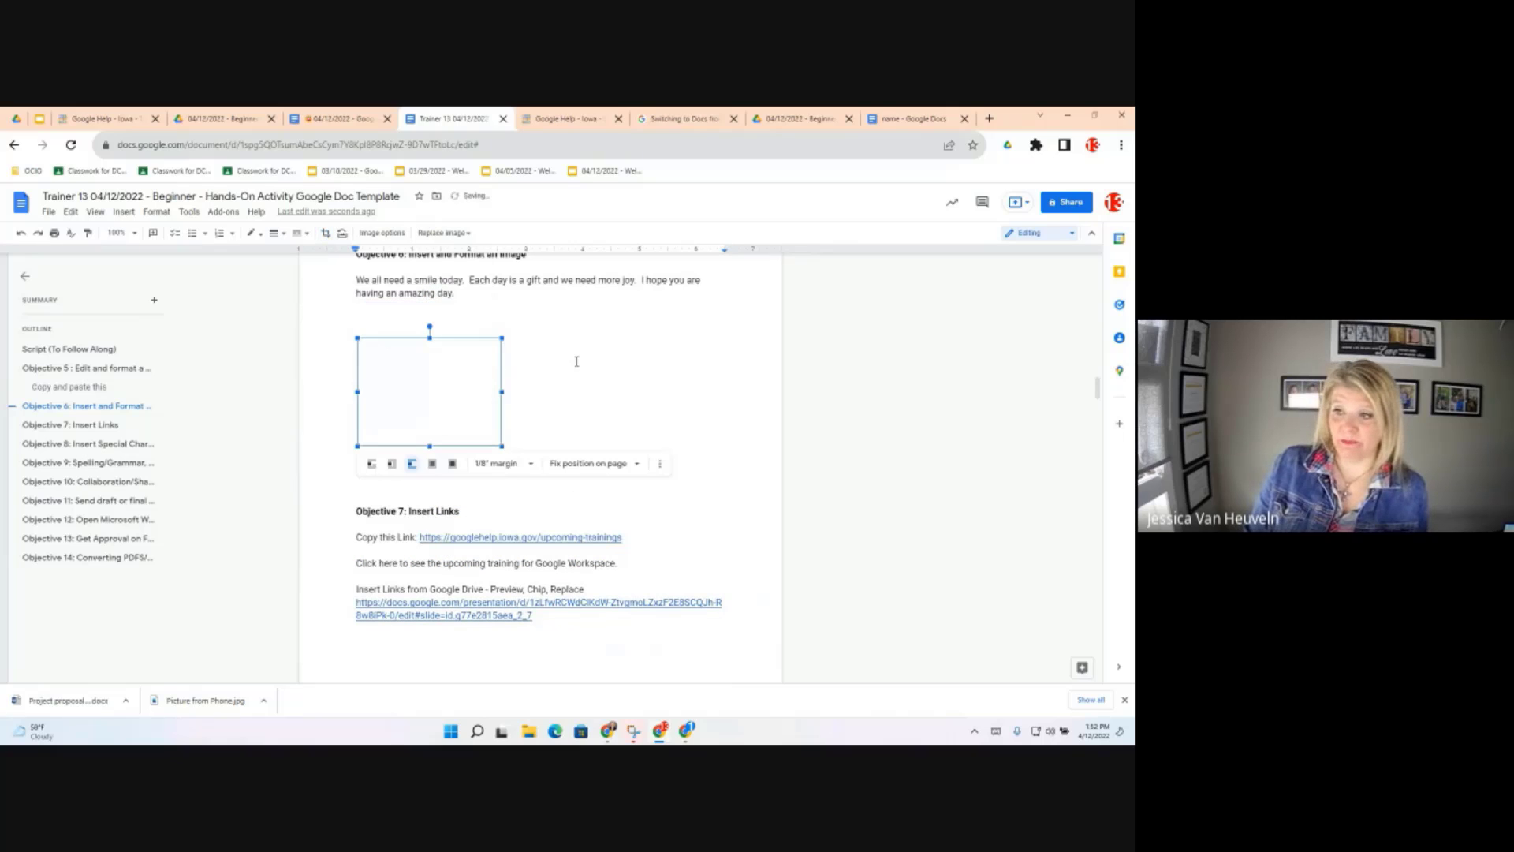
# Select the cropped smiley image and bring up its Replace image options
pyautogui.click(577, 362)
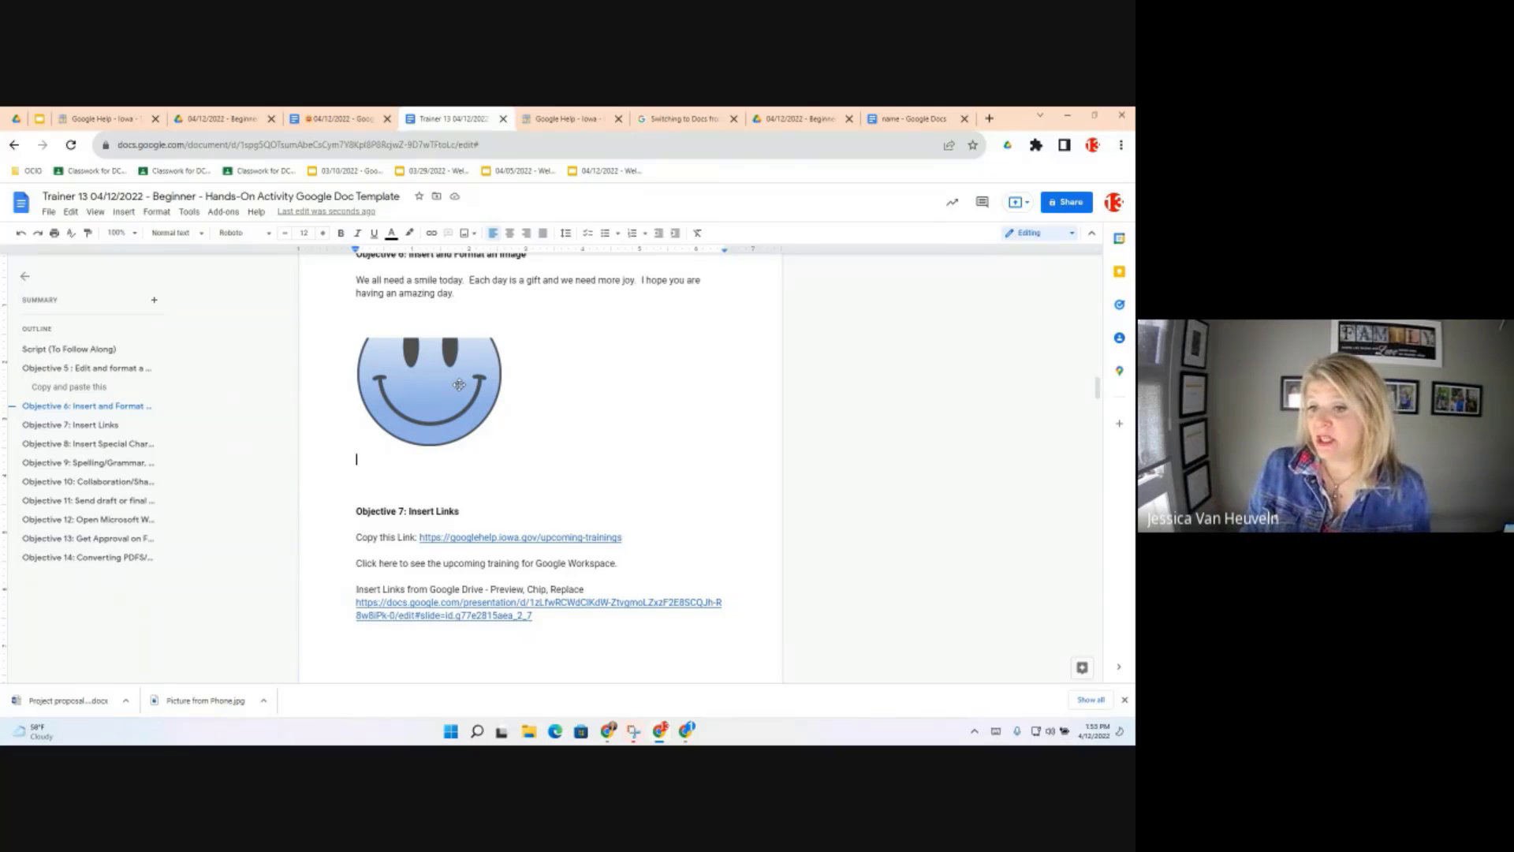
pyautogui.click(459, 385)
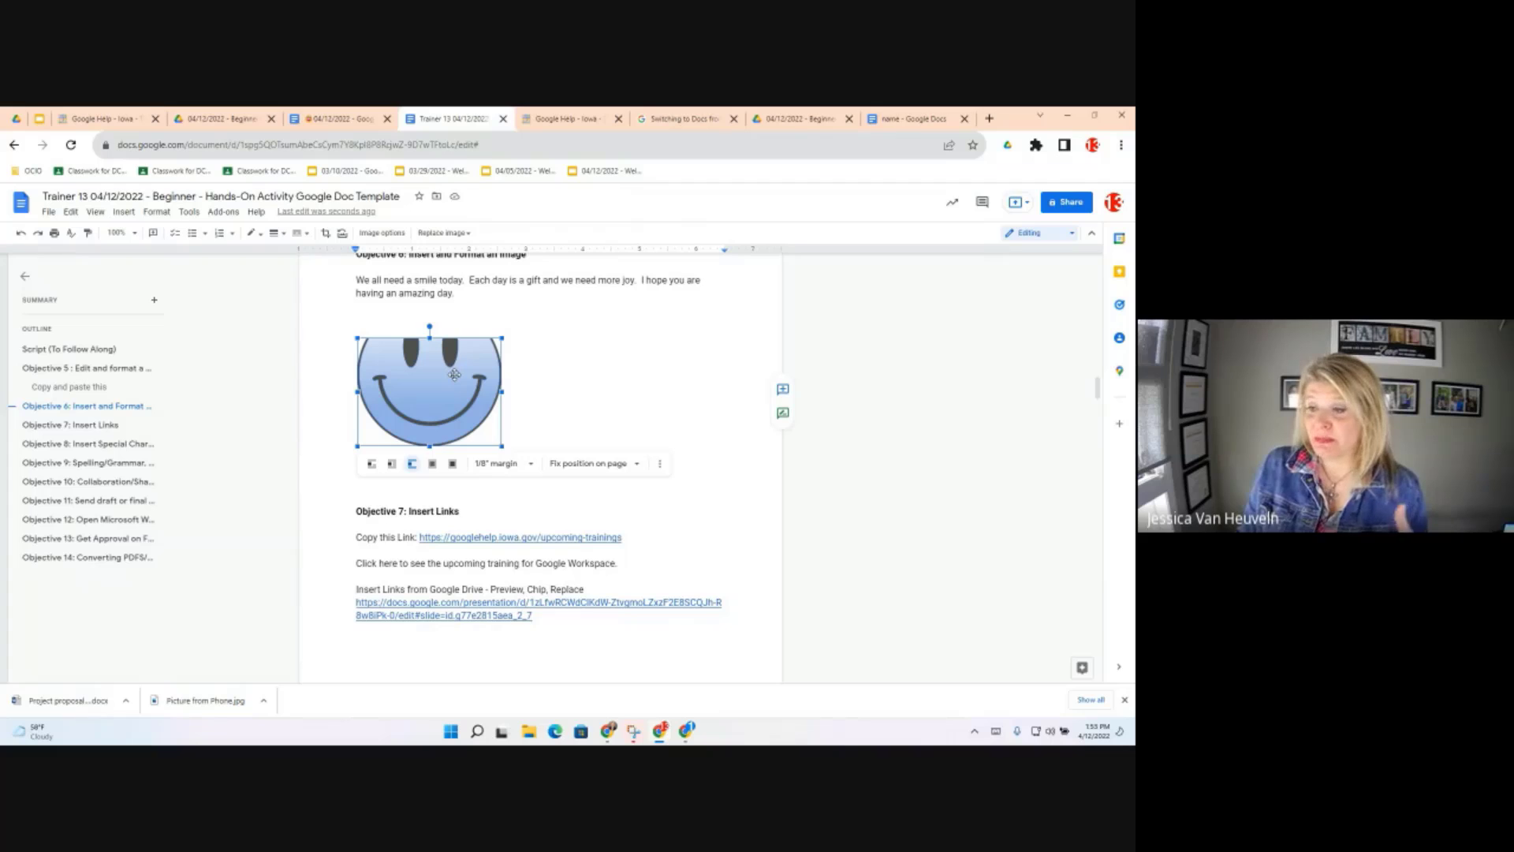
pyautogui.click(467, 235)
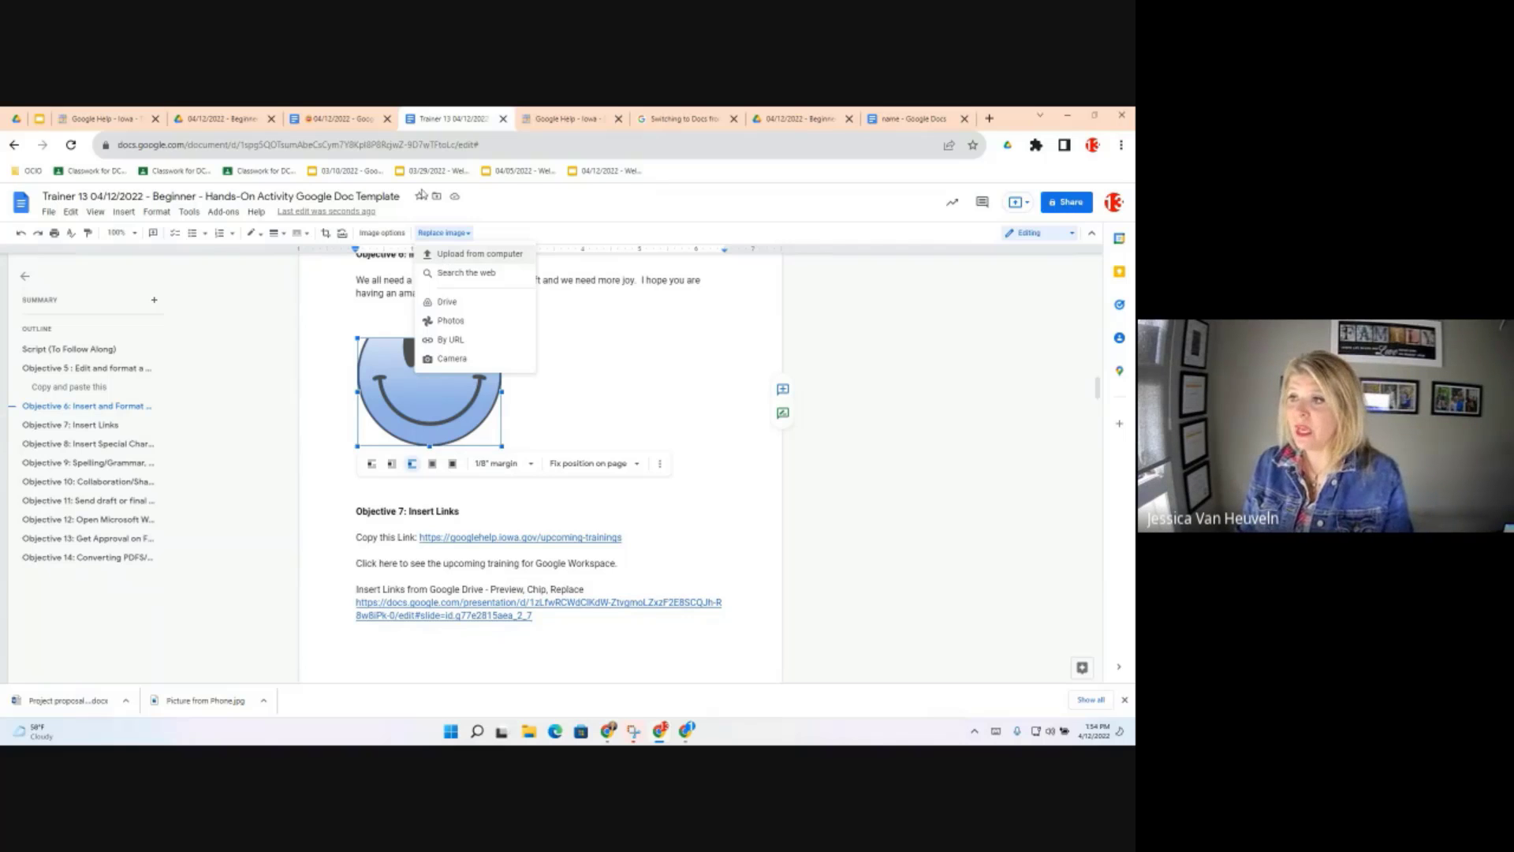
# Show Objective 6: Insert and Format an Image in the Google Doc Objectives document
pyautogui.click(339, 120)
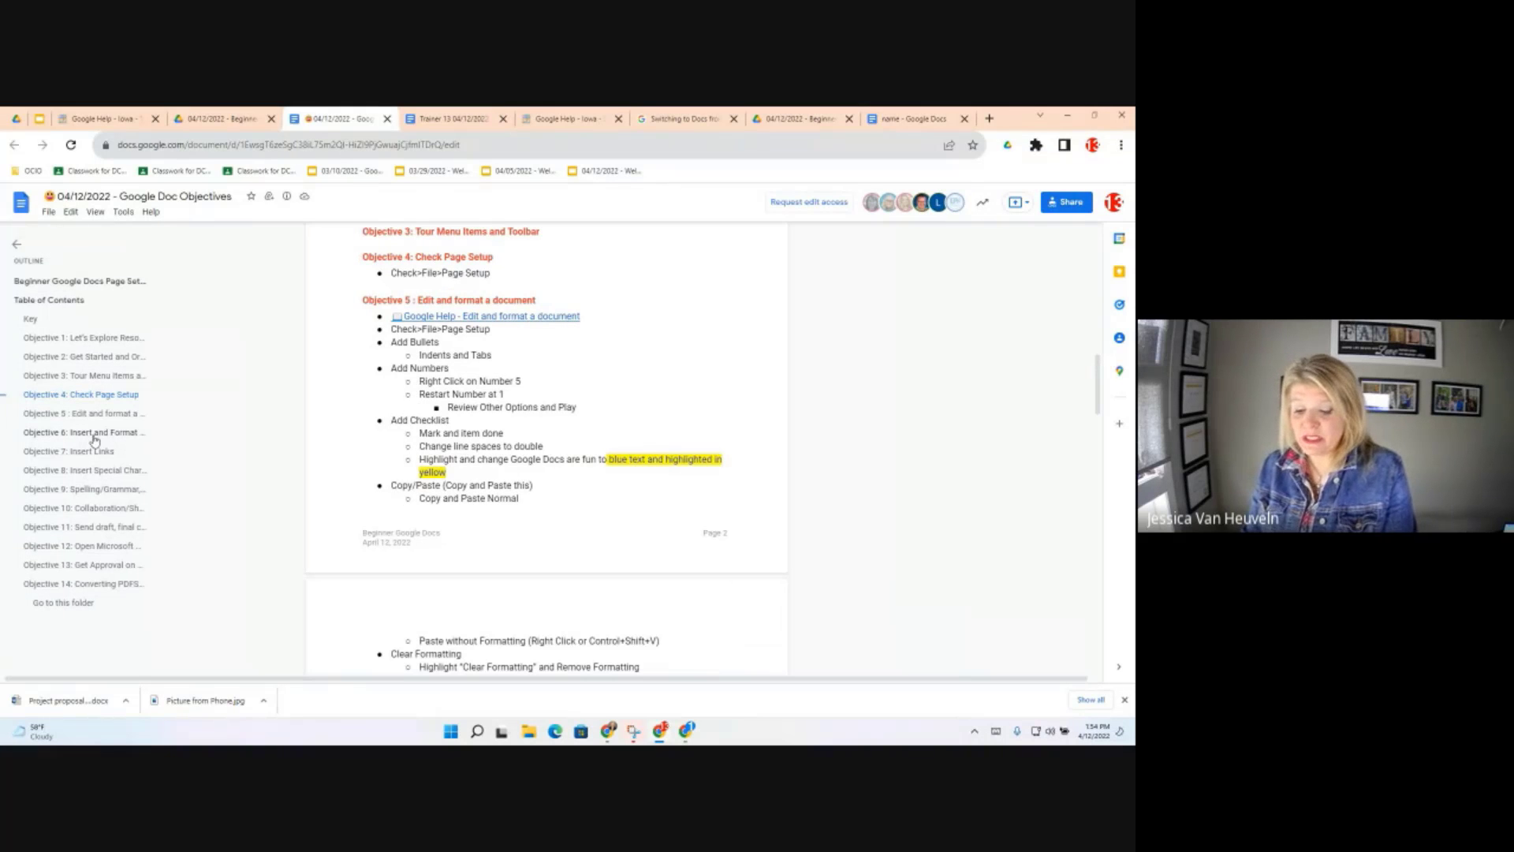
pyautogui.click(111, 433)
pyautogui.scroll(-3, 579, 562)
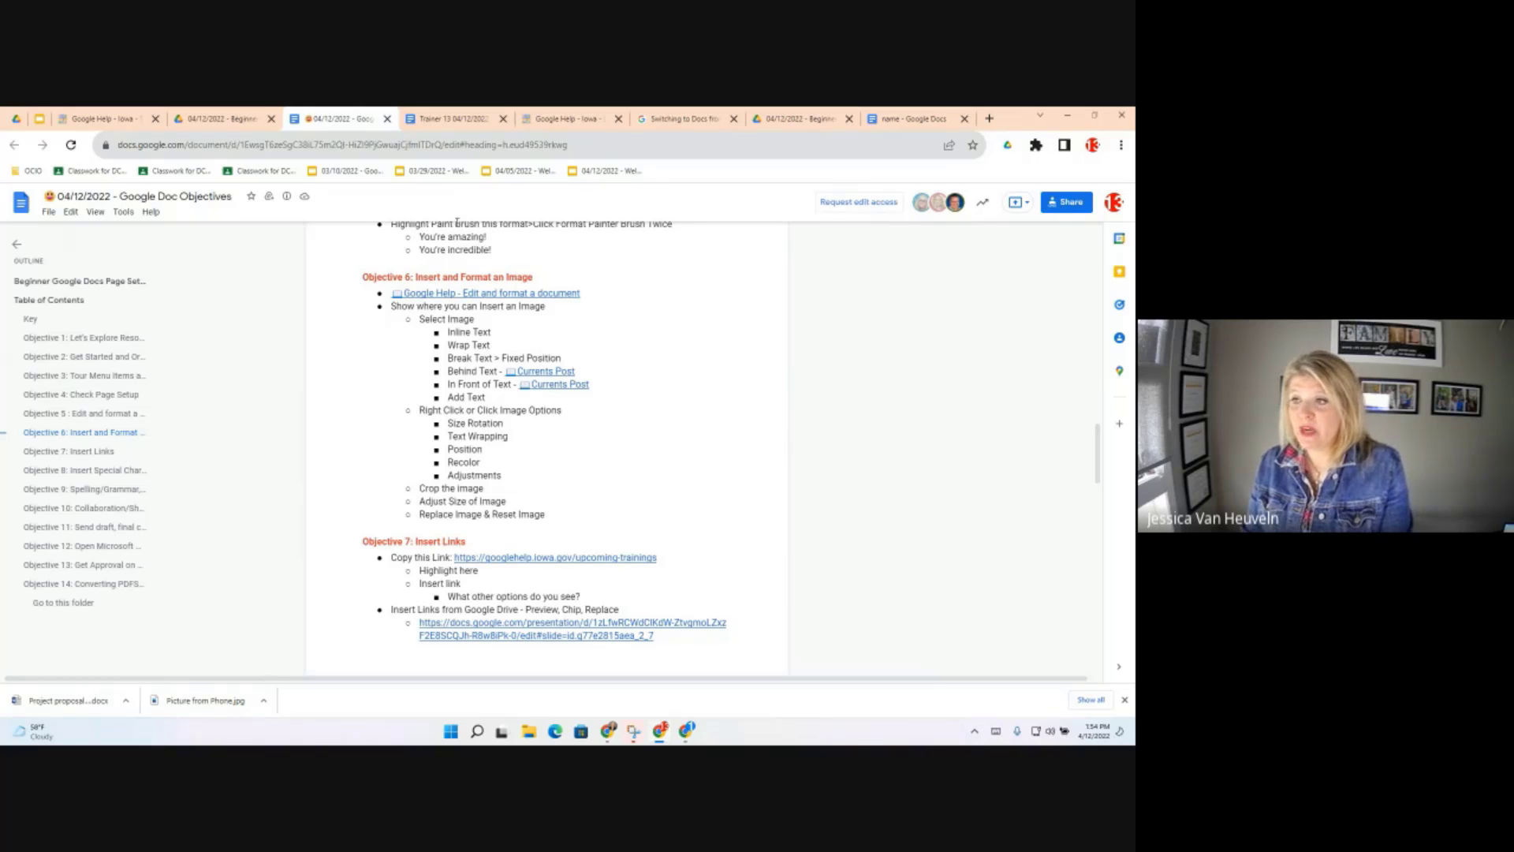
# Return to the Trainer 13 practice document at the Objective 7: Insert Links section
pyautogui.click(446, 120)
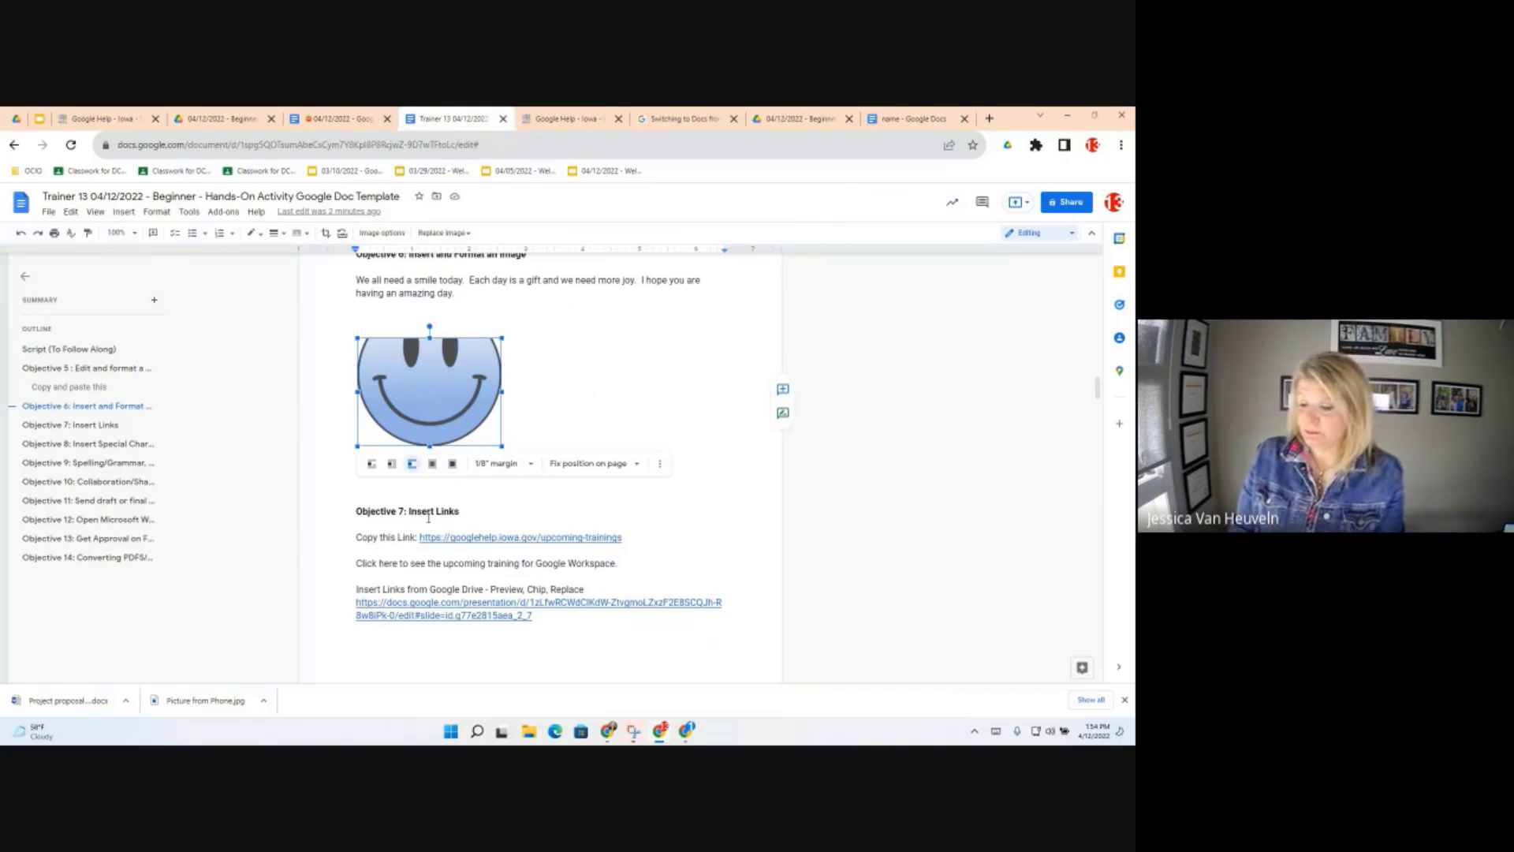
pyautogui.scroll(-1, 503, 502)
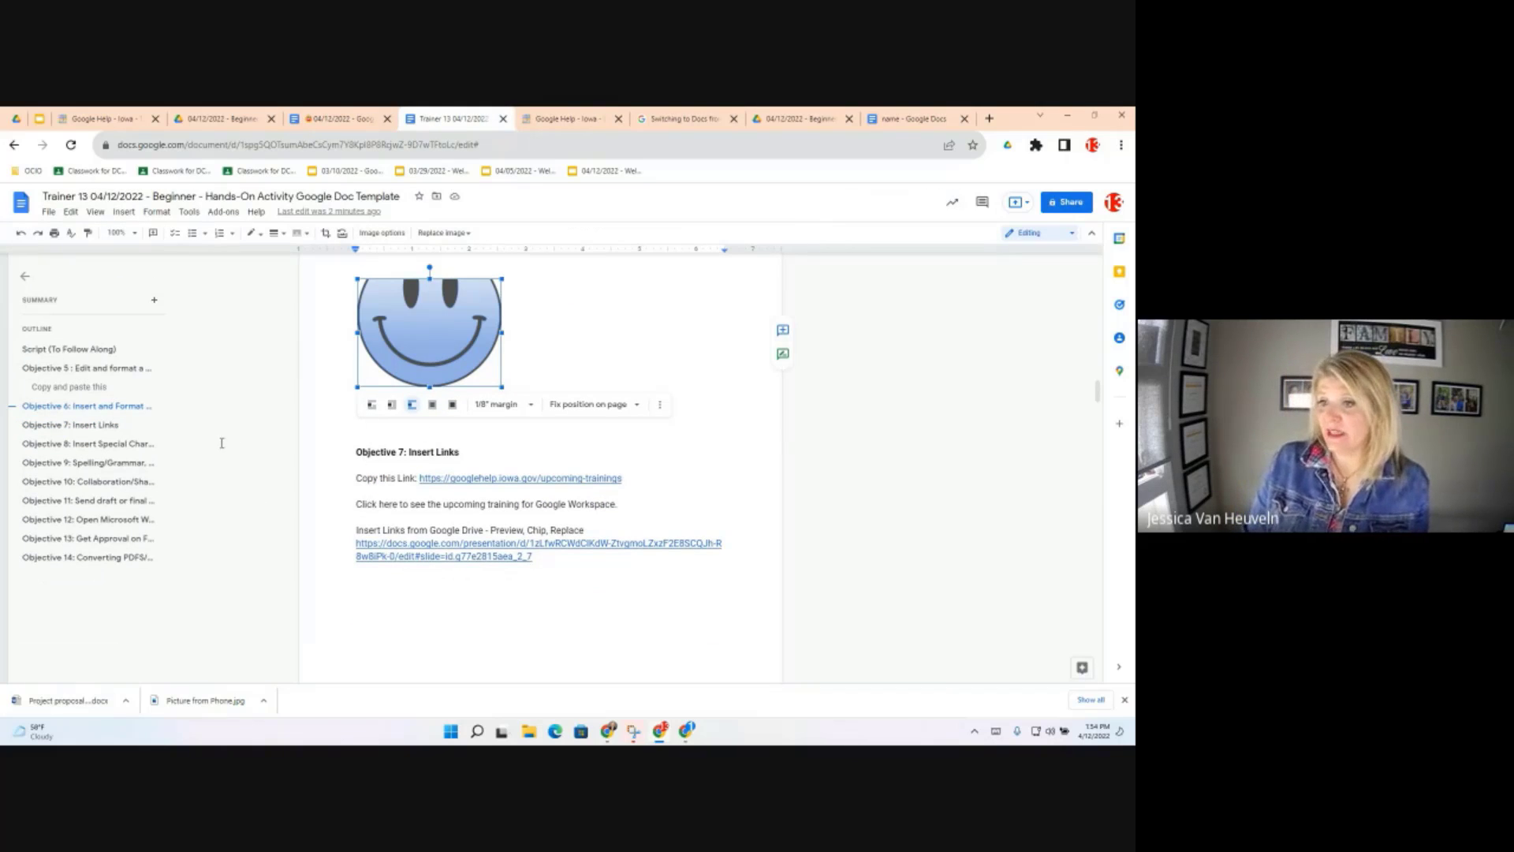
pyautogui.click(69, 428)
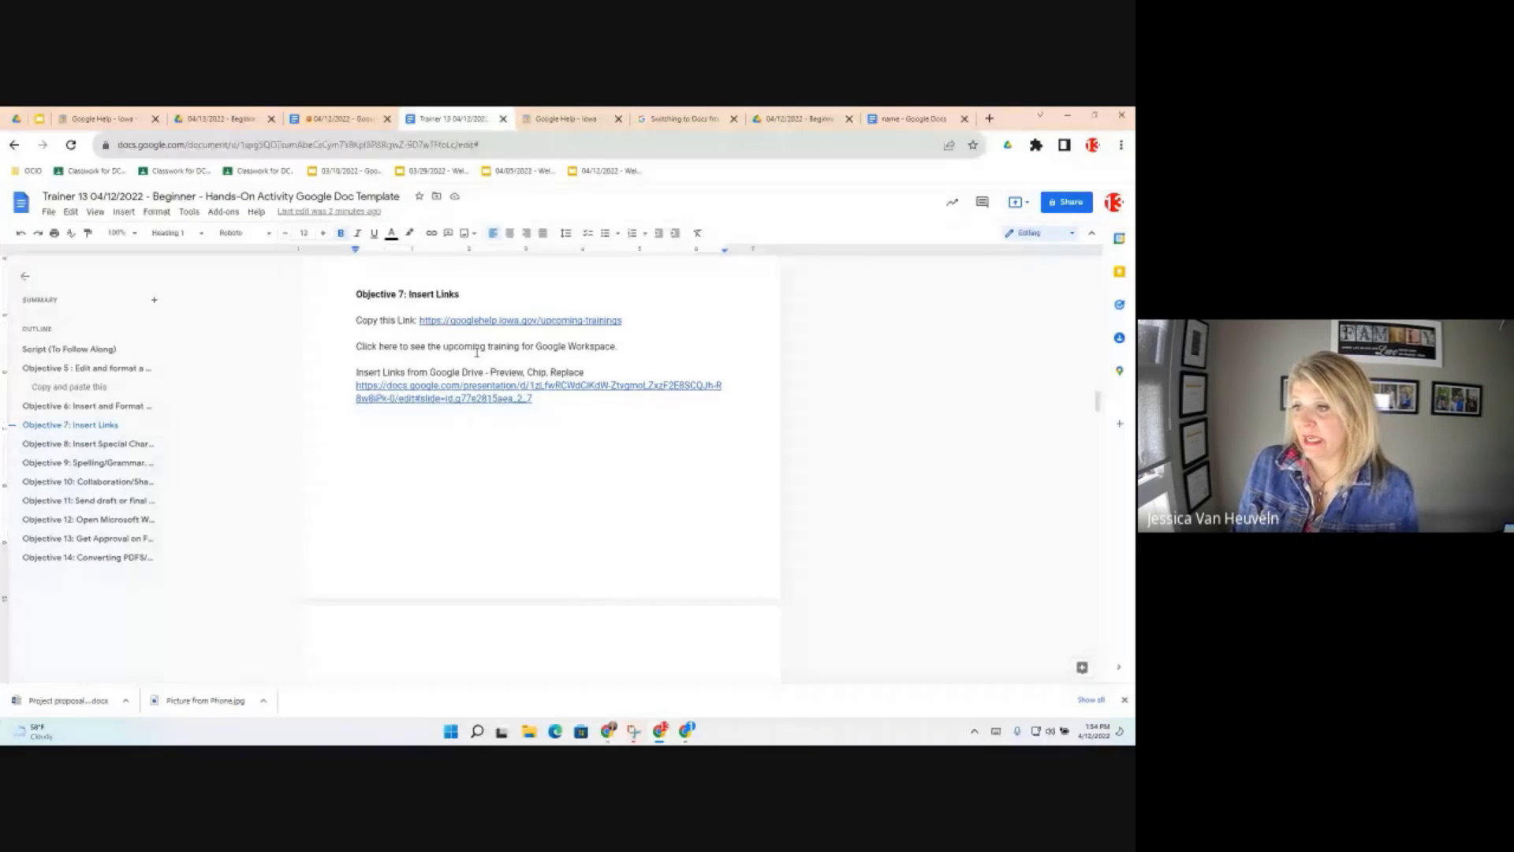
# Select and copy the googlehelp upcoming-trainings web address
pyautogui.click(452, 322)
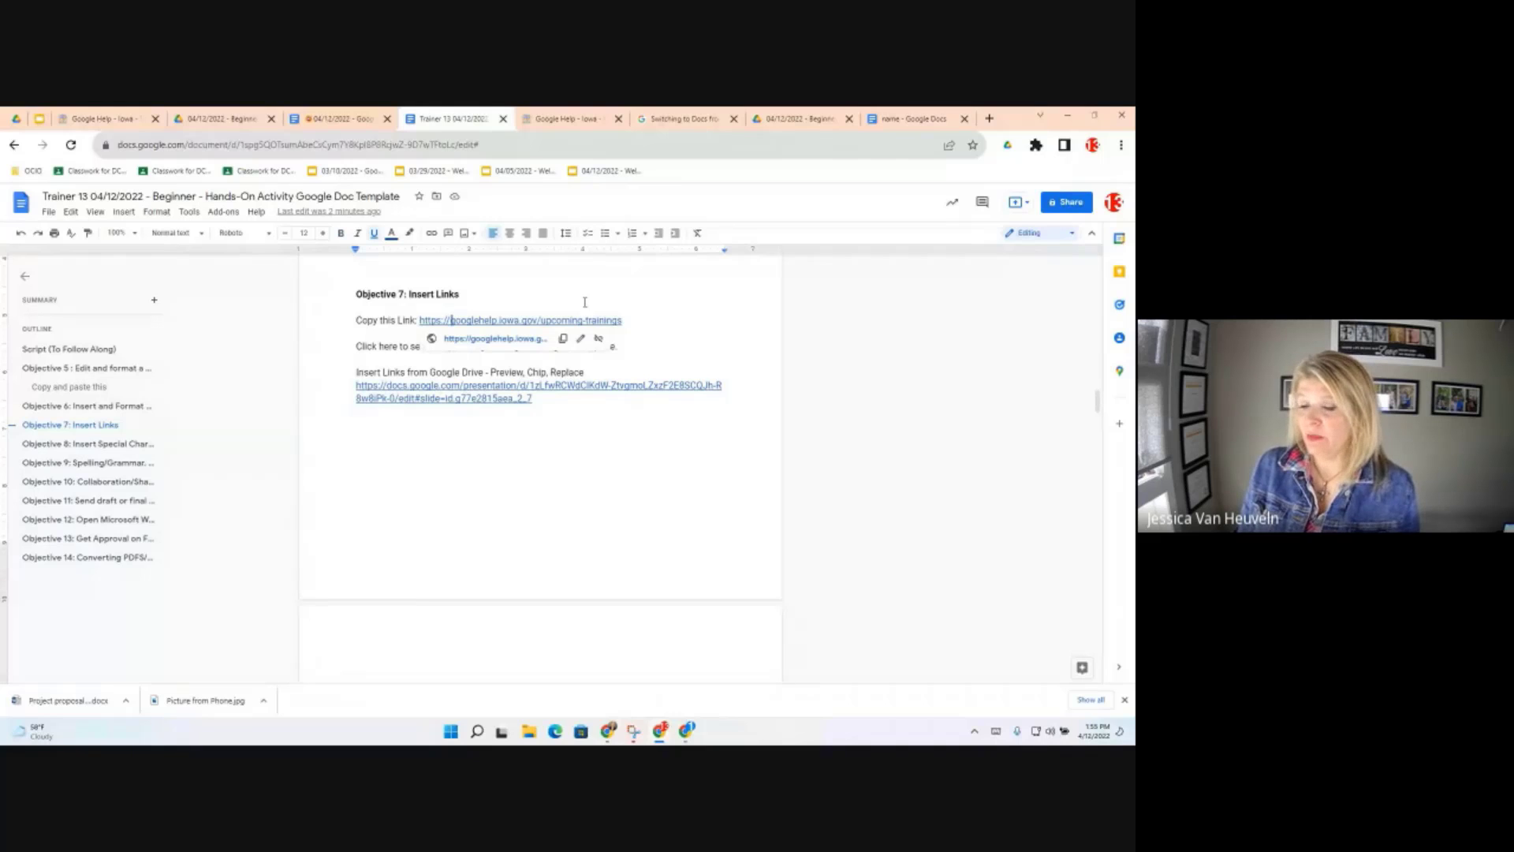
pyautogui.click(639, 324)
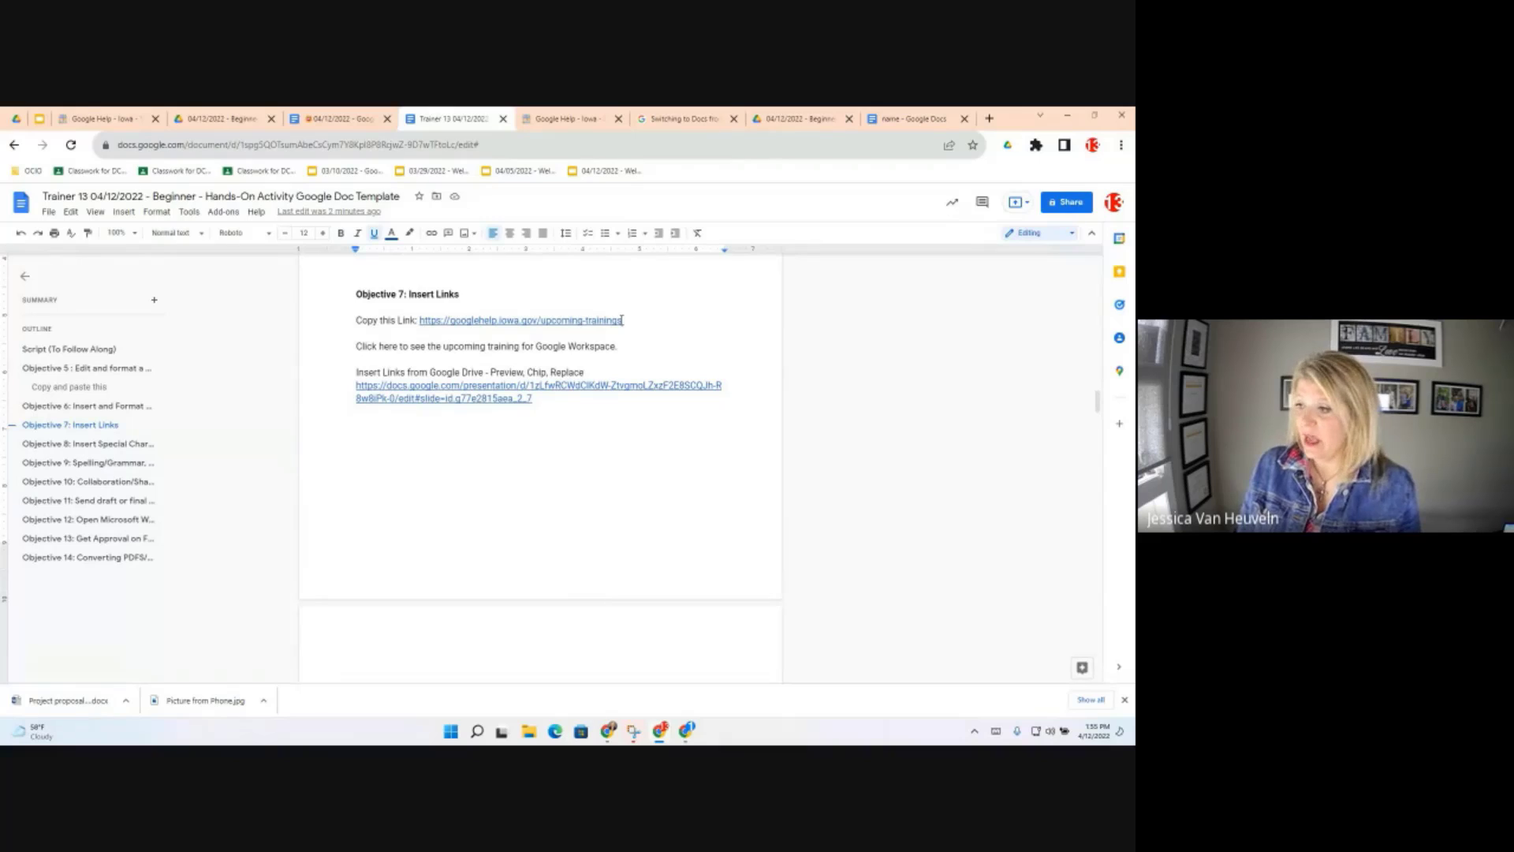
pyautogui.click(420, 319)
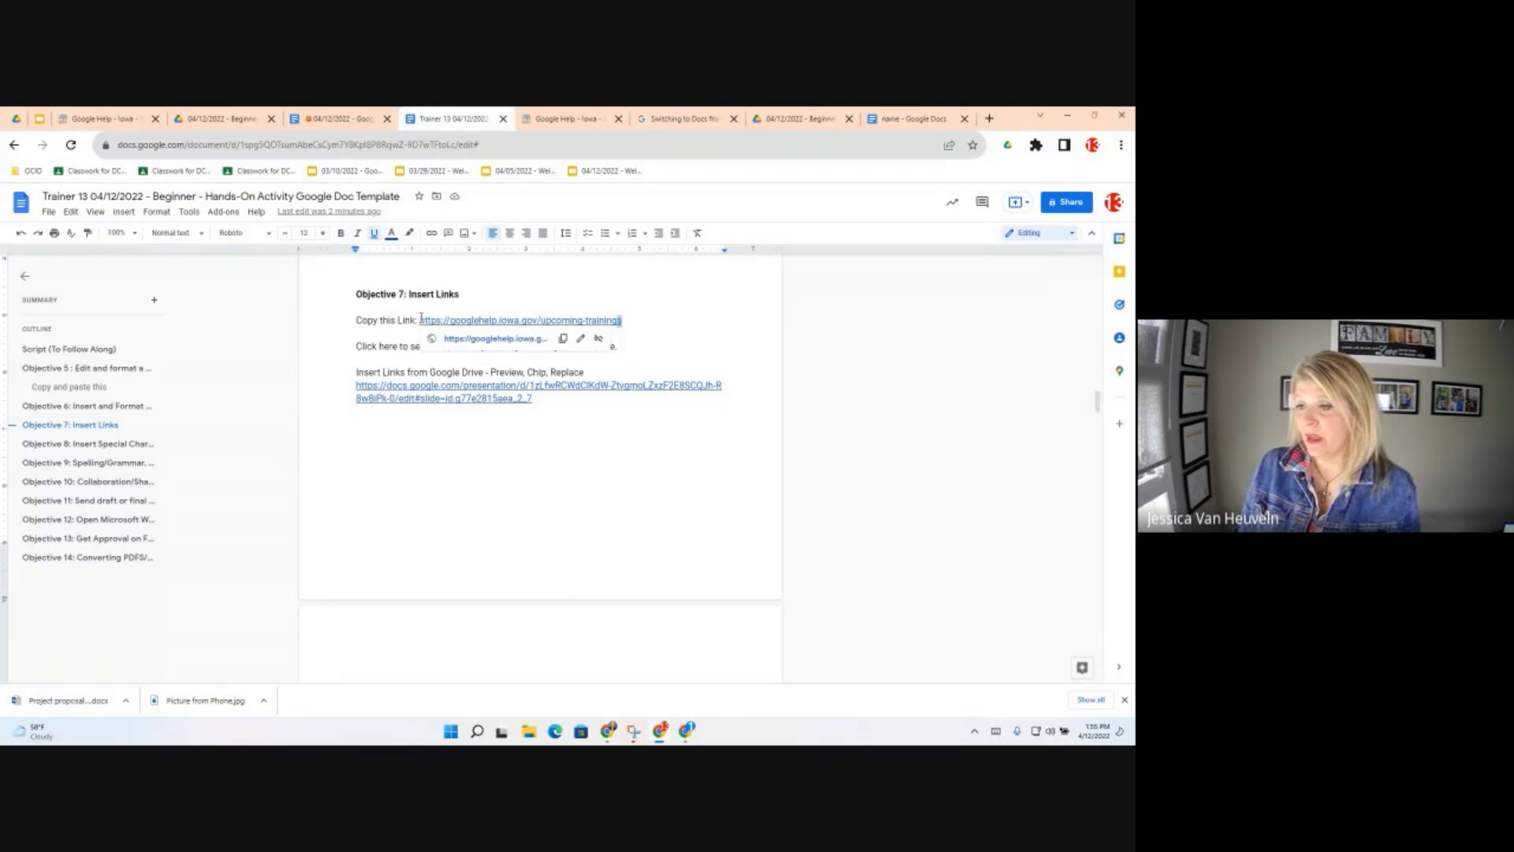
pyautogui.moveTo(420, 320); pyautogui.dragTo(623, 320)
pyautogui.hotkey('ctrl', 'c')
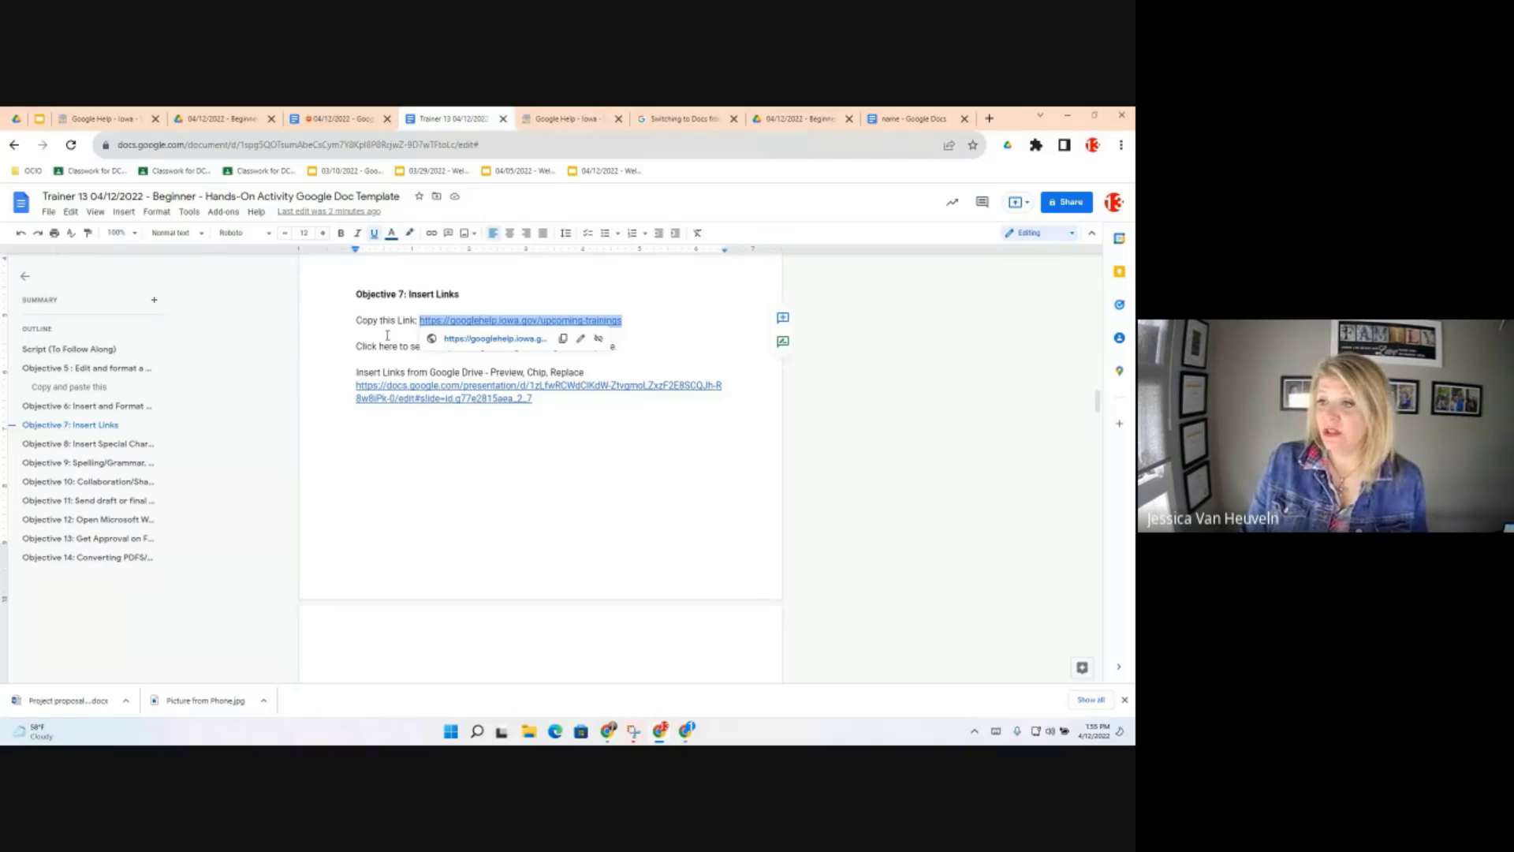
pyautogui.press('Down')
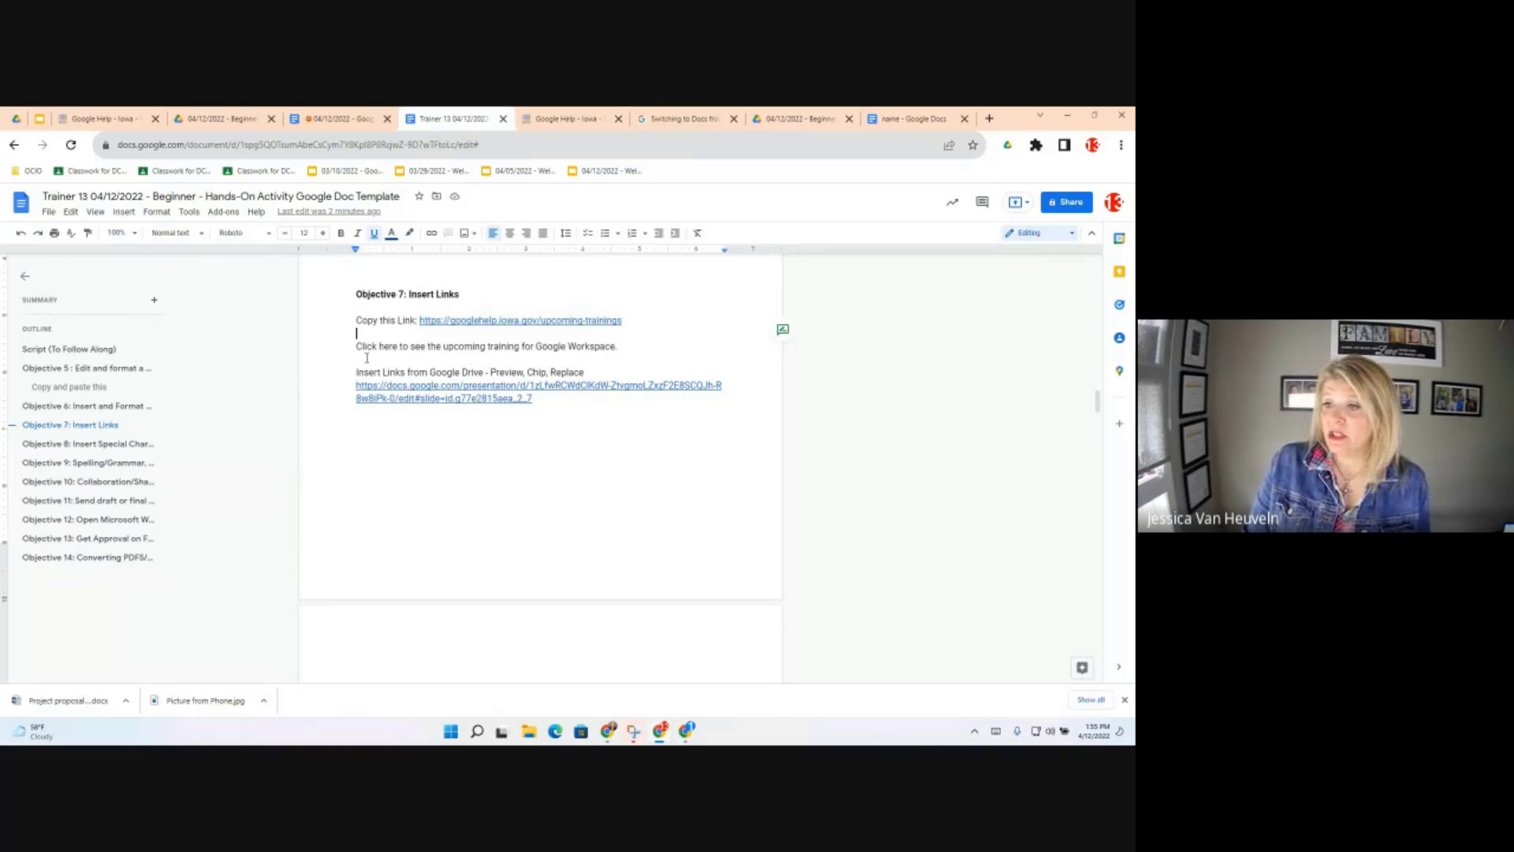
pyautogui.click(367, 357)
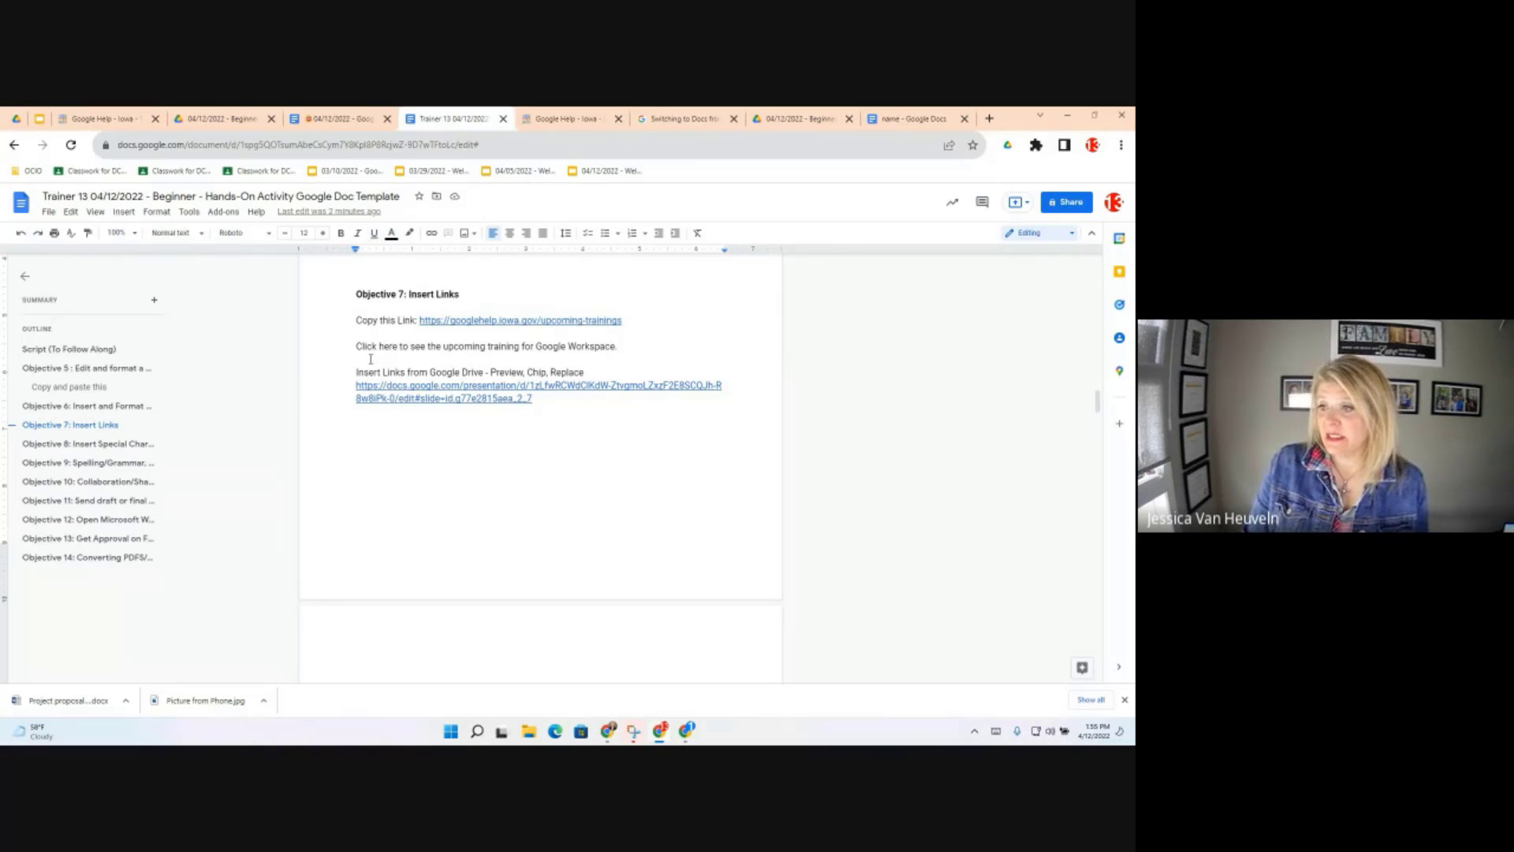
pyautogui.click(370, 359)
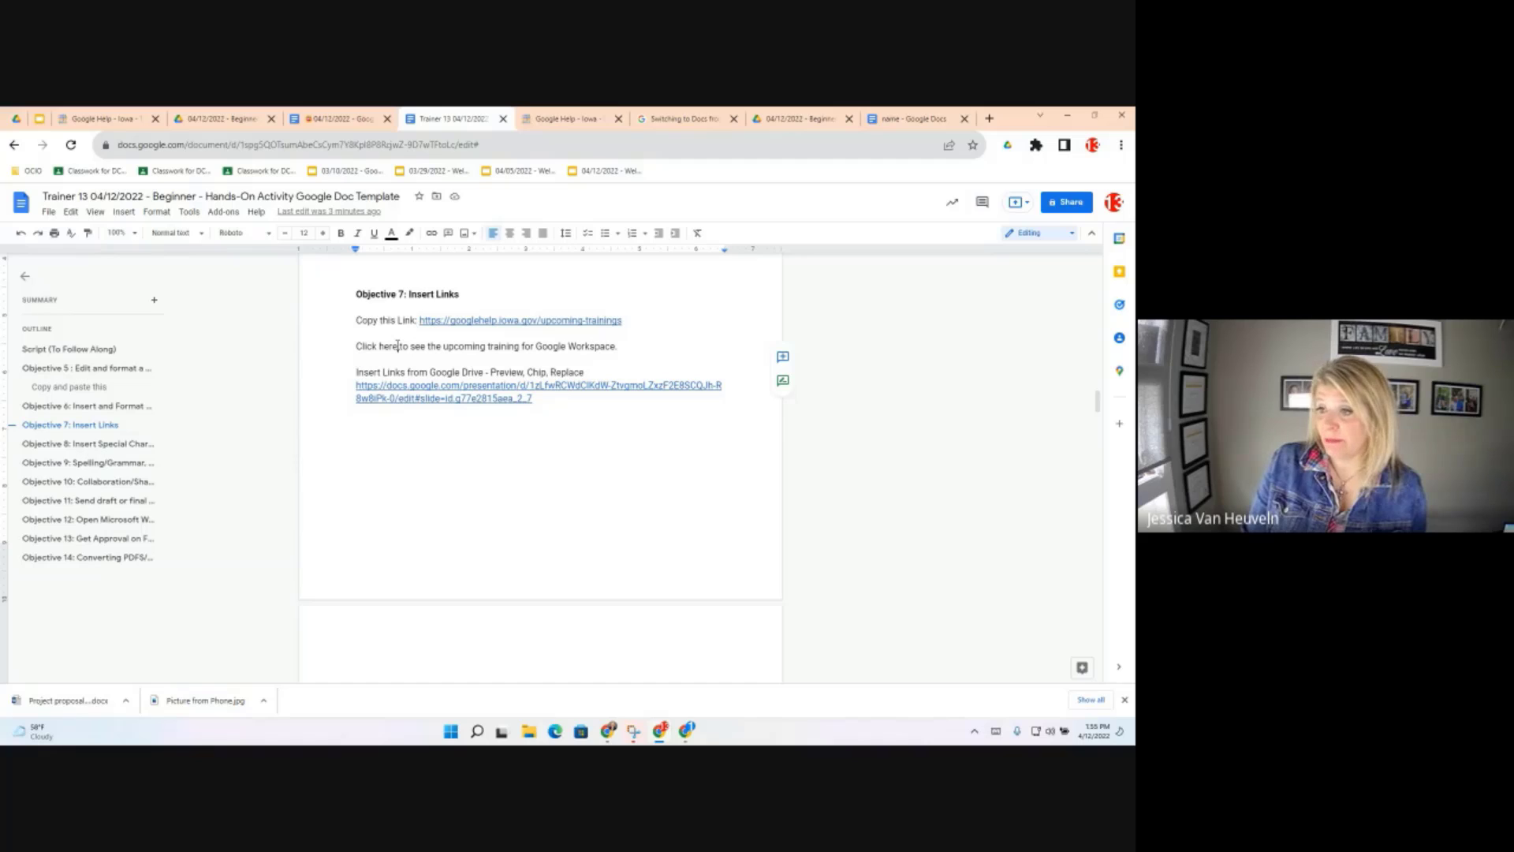
pyautogui.moveTo(397, 345); pyautogui.dragTo(380, 346)
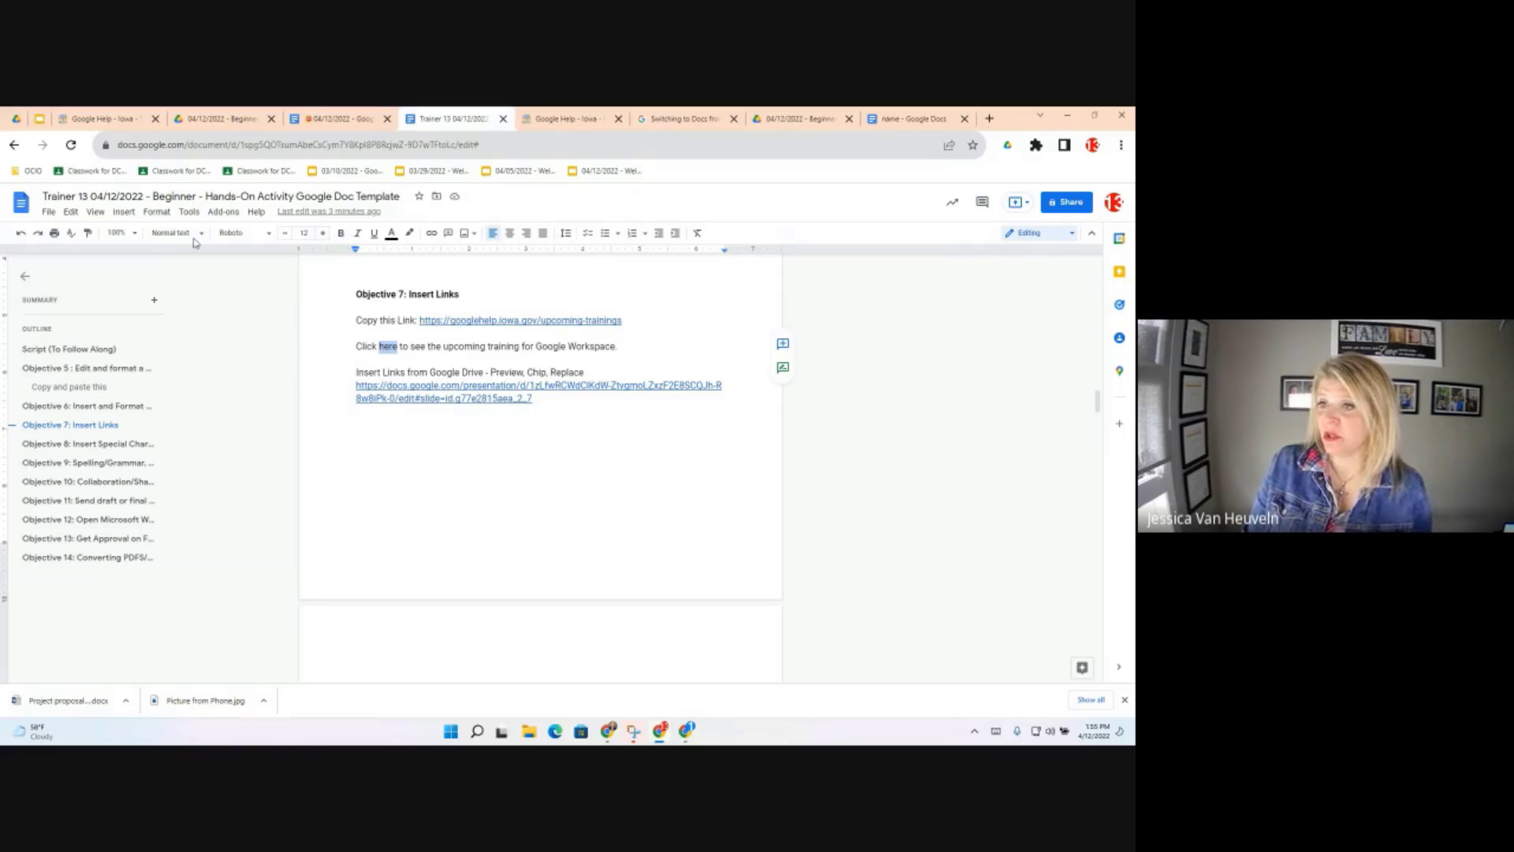
pyautogui.click(125, 213)
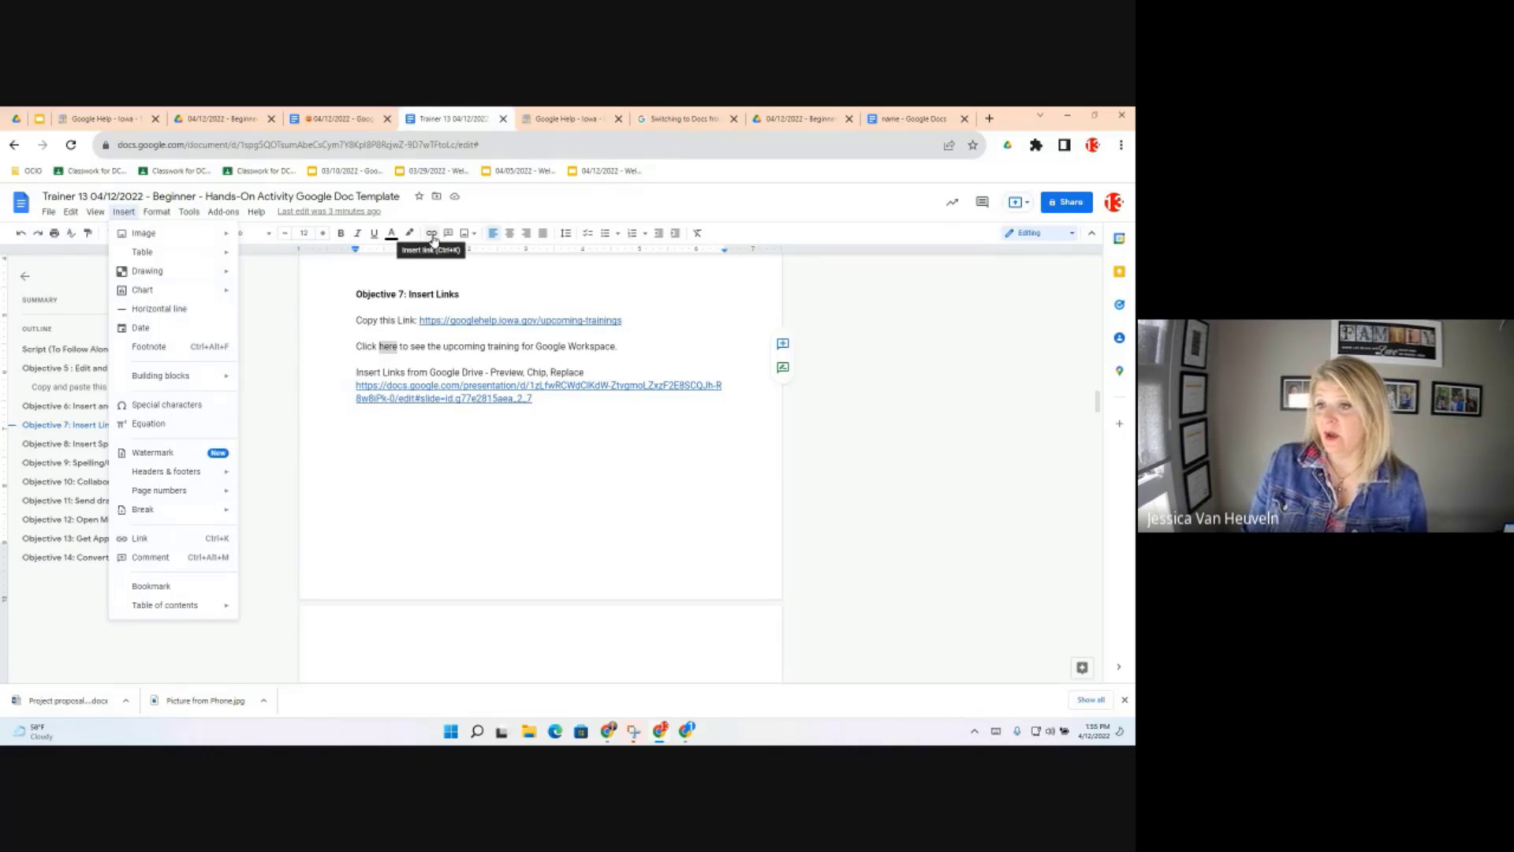
pyautogui.rightClick(388, 347)
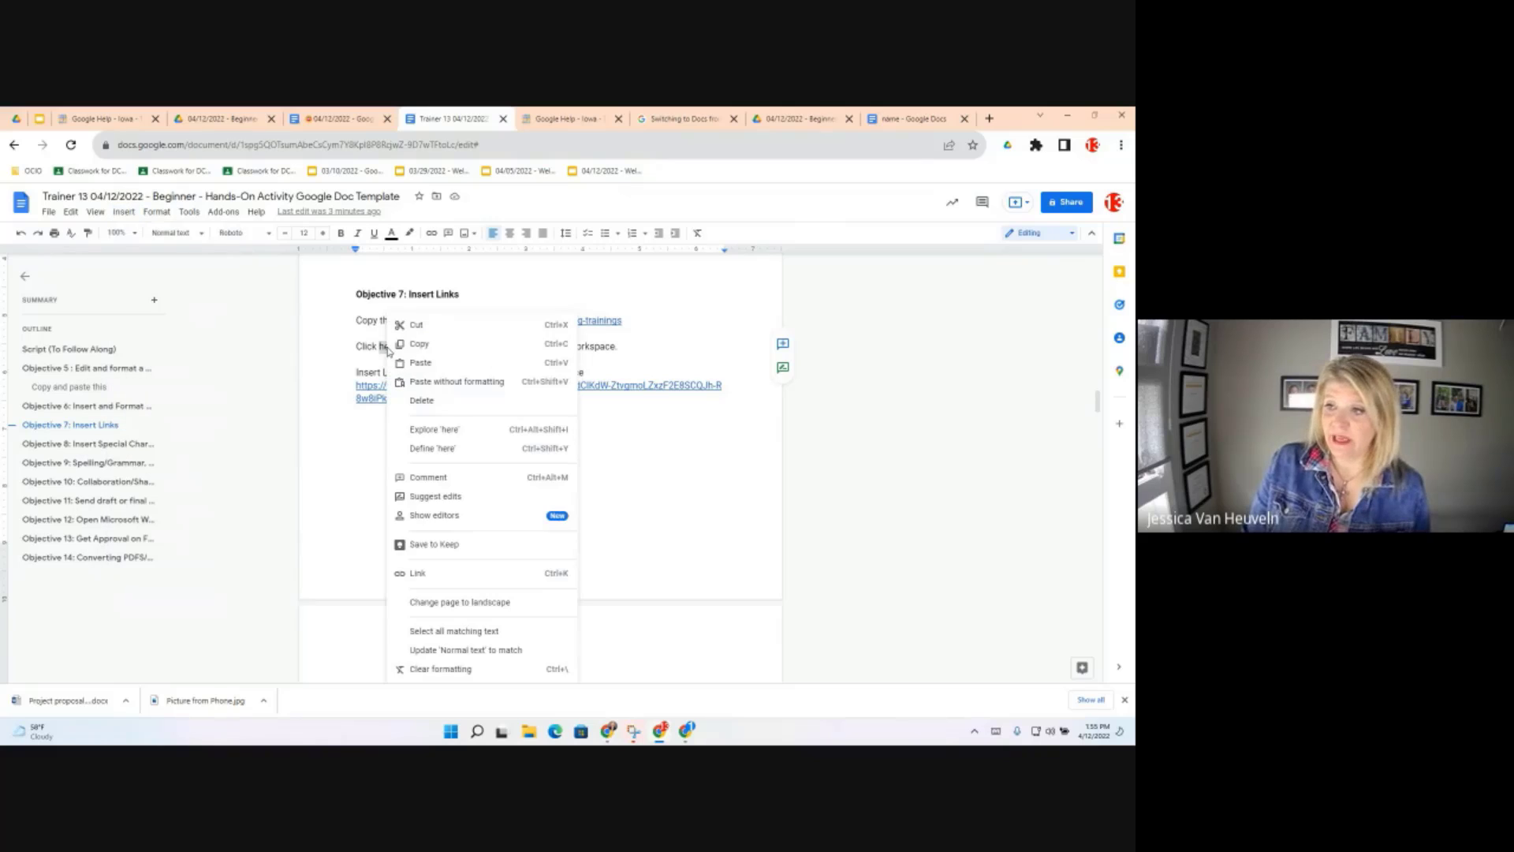
pyautogui.click(445, 572)
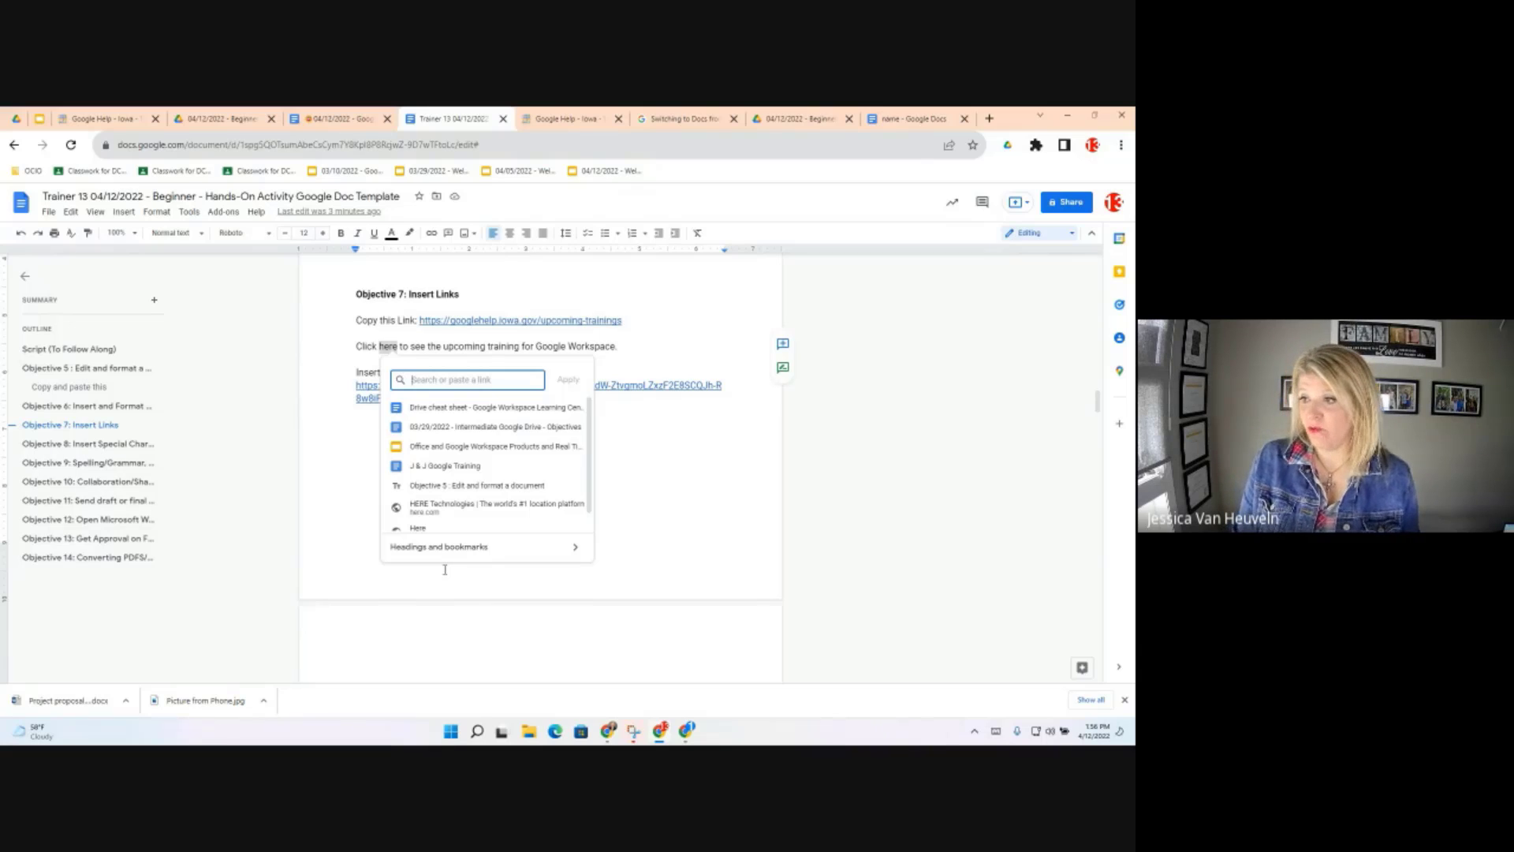
pyautogui.hotkey('ctrl', 'v')
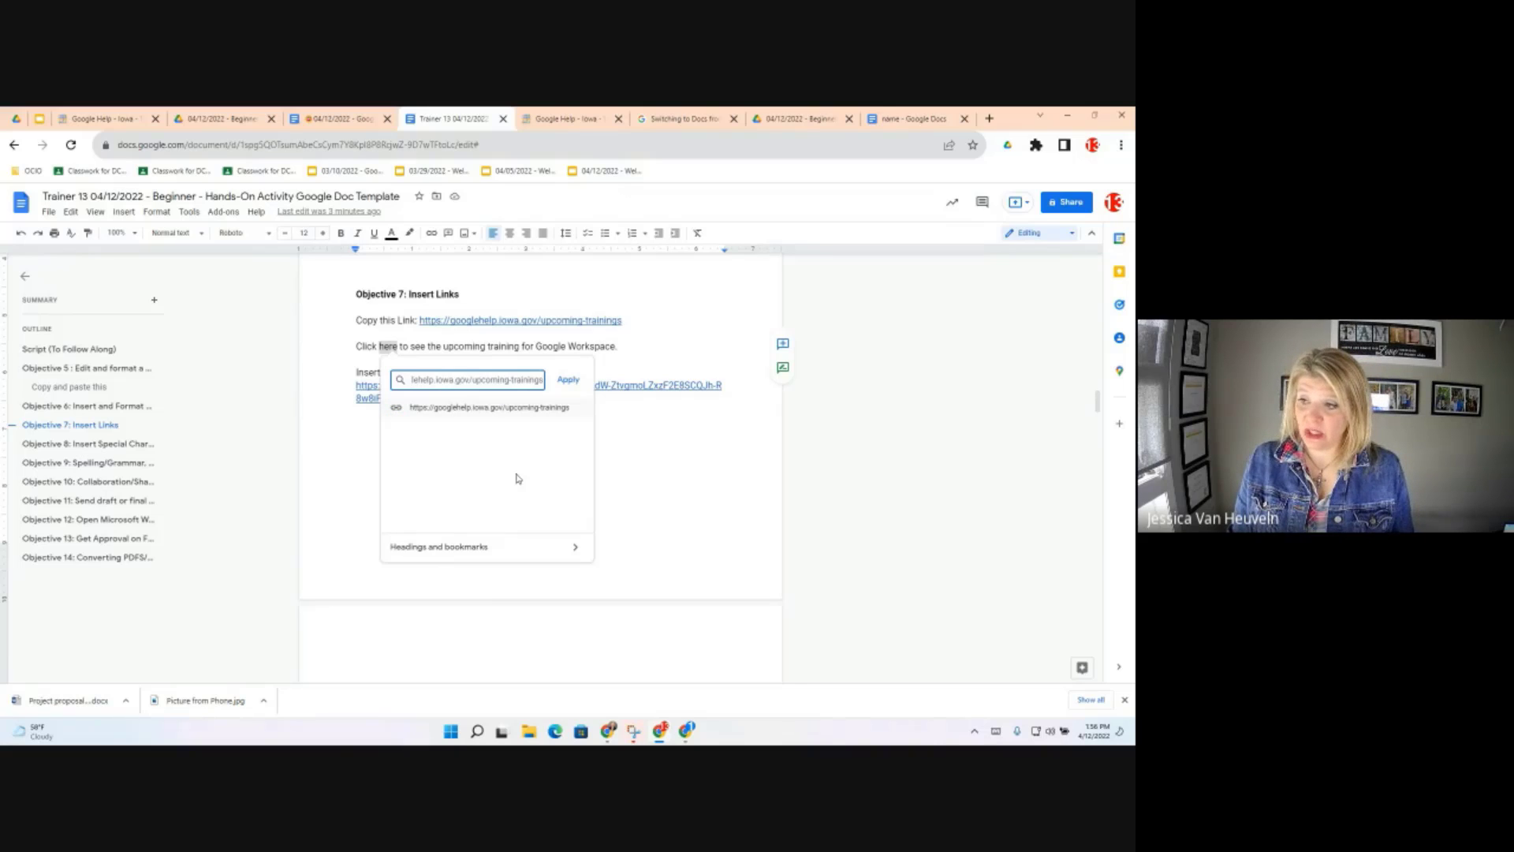
pyautogui.click(569, 382)
pyautogui.click(382, 346)
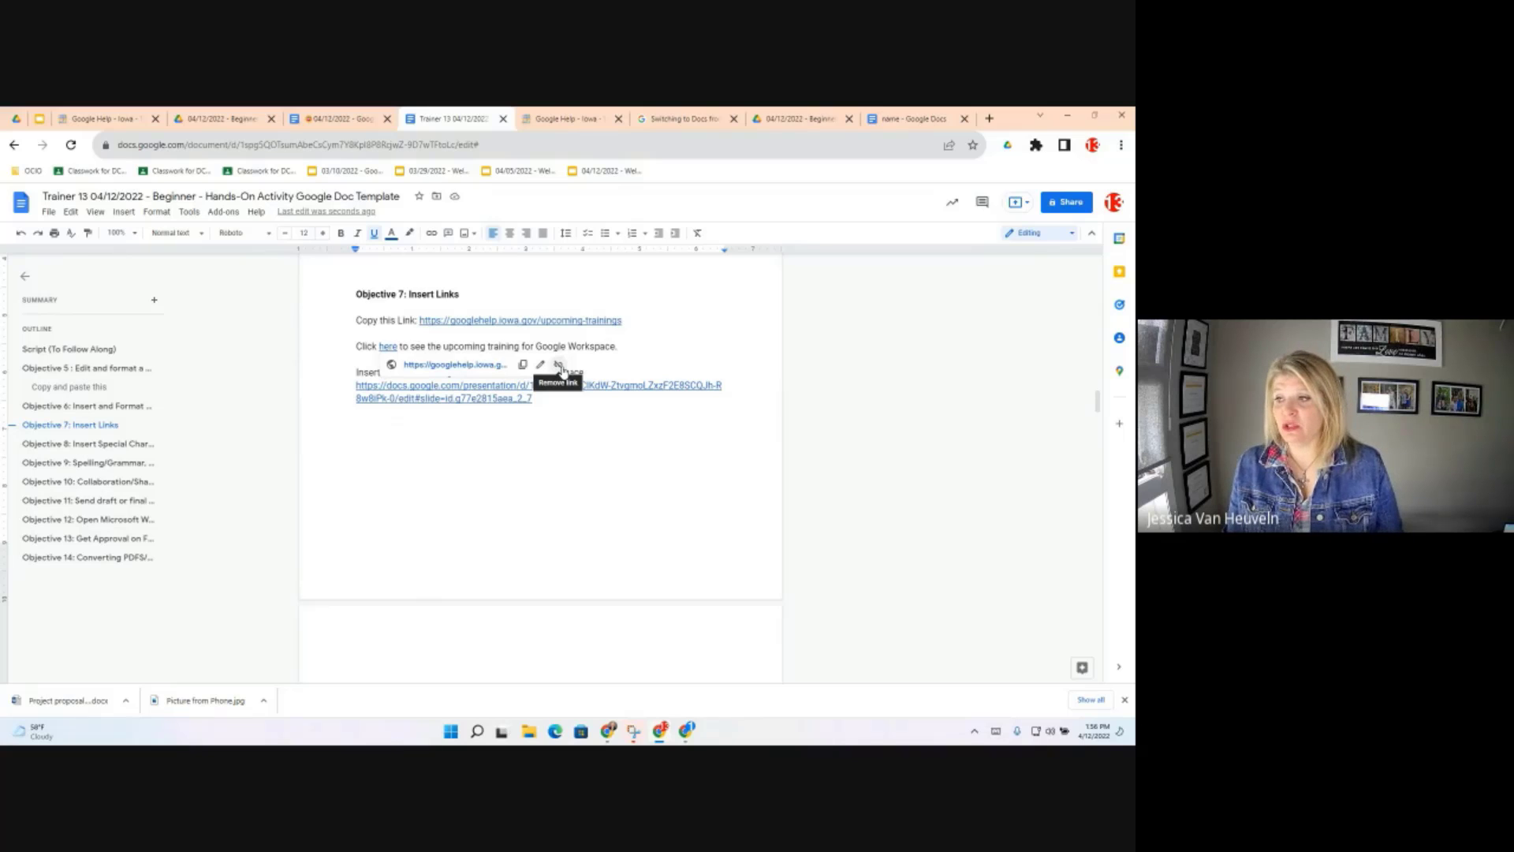
pyautogui.doubleClick(623, 347)
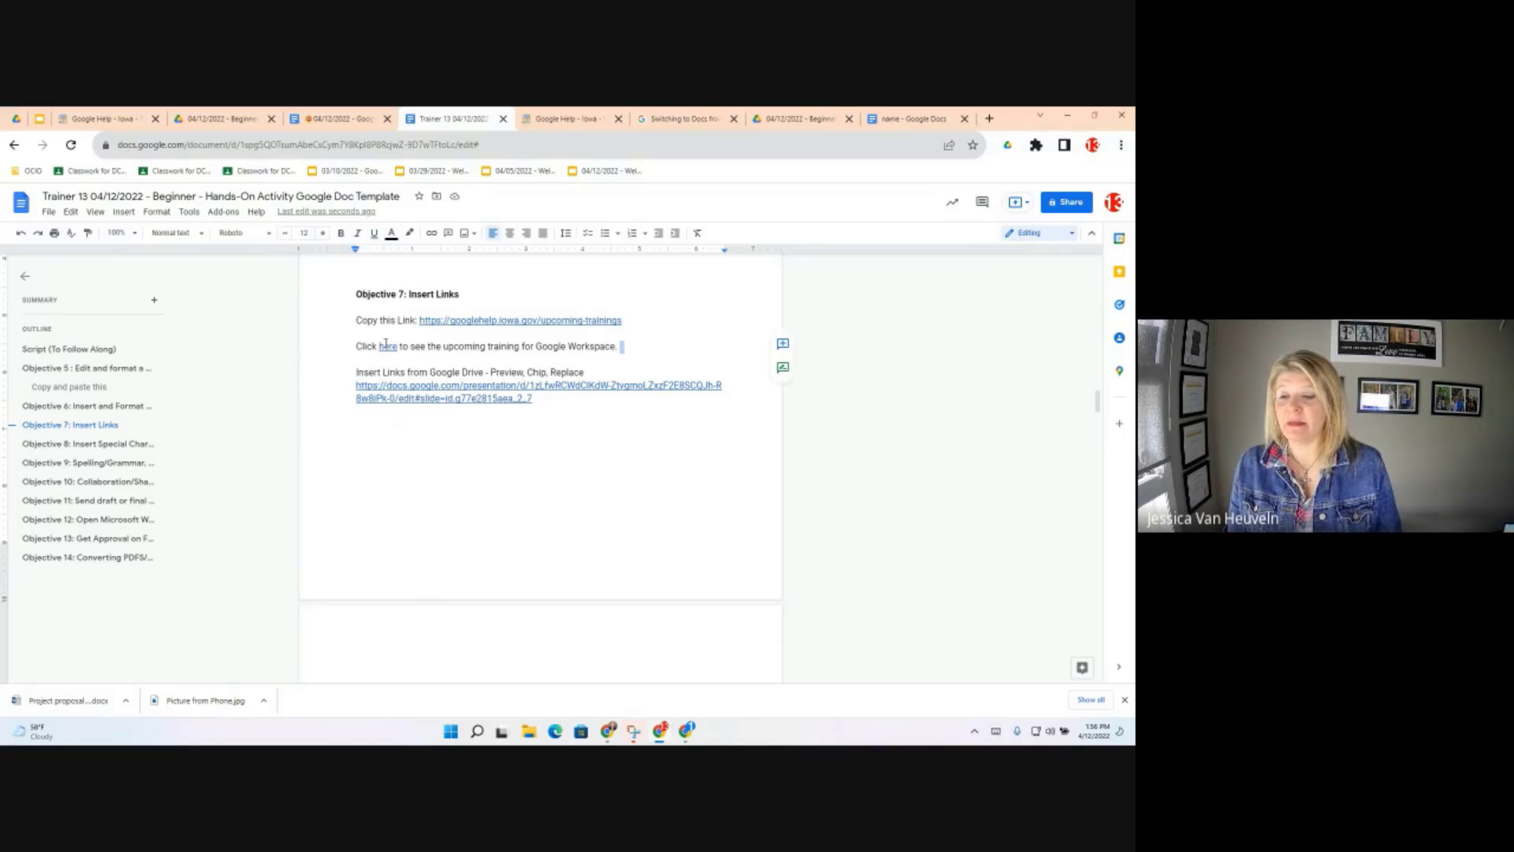
pyautogui.click(385, 345)
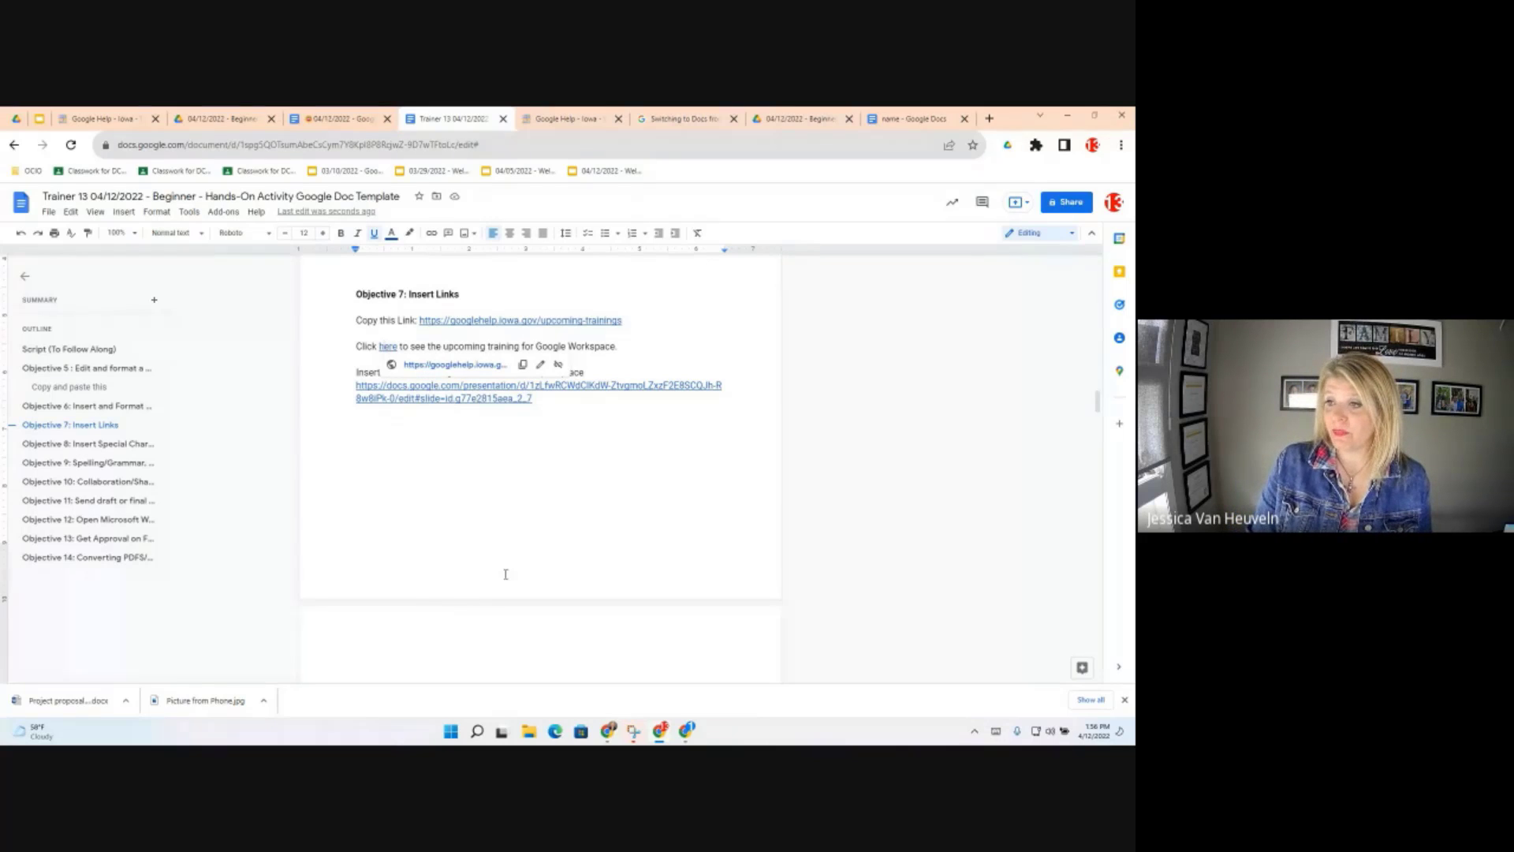
# Preview the 'What is Google Classroom?' presentation from the Drive URL, then reshow its link options
pyautogui.click(366, 409)
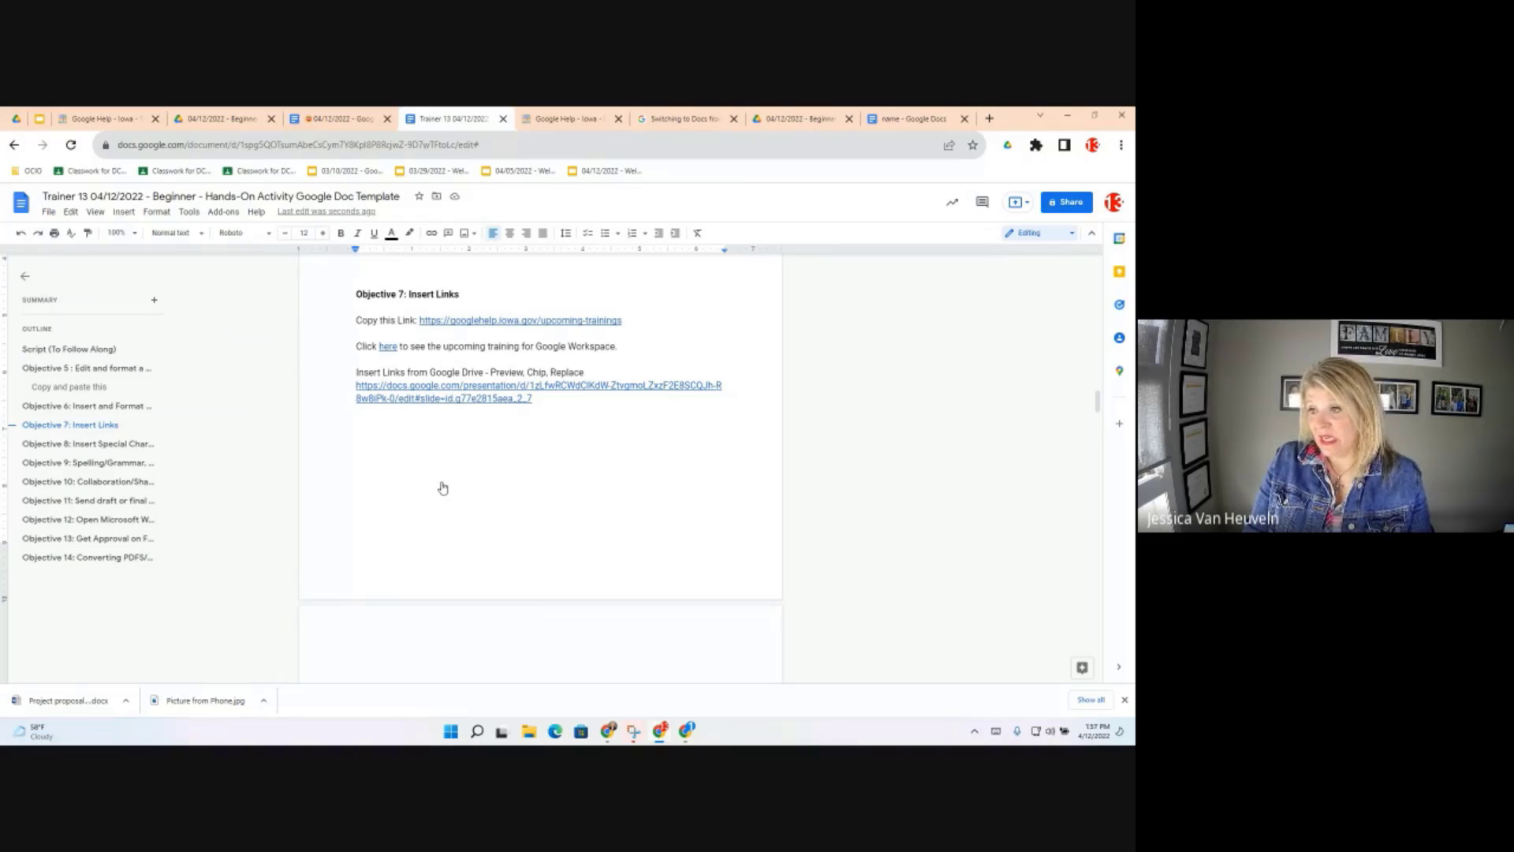
pyautogui.click(427, 387)
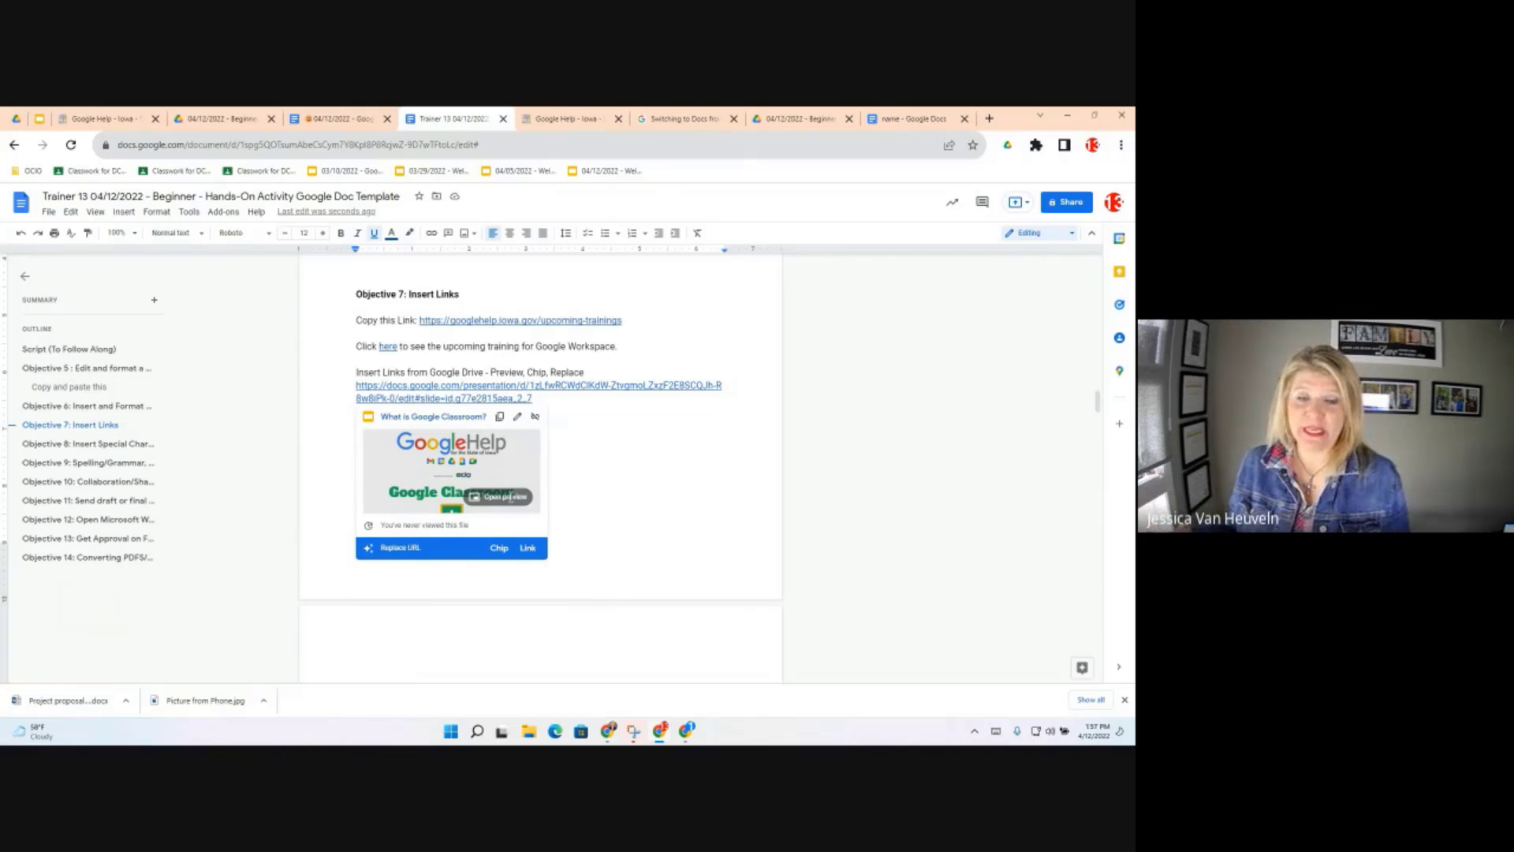
pyautogui.click(511, 497)
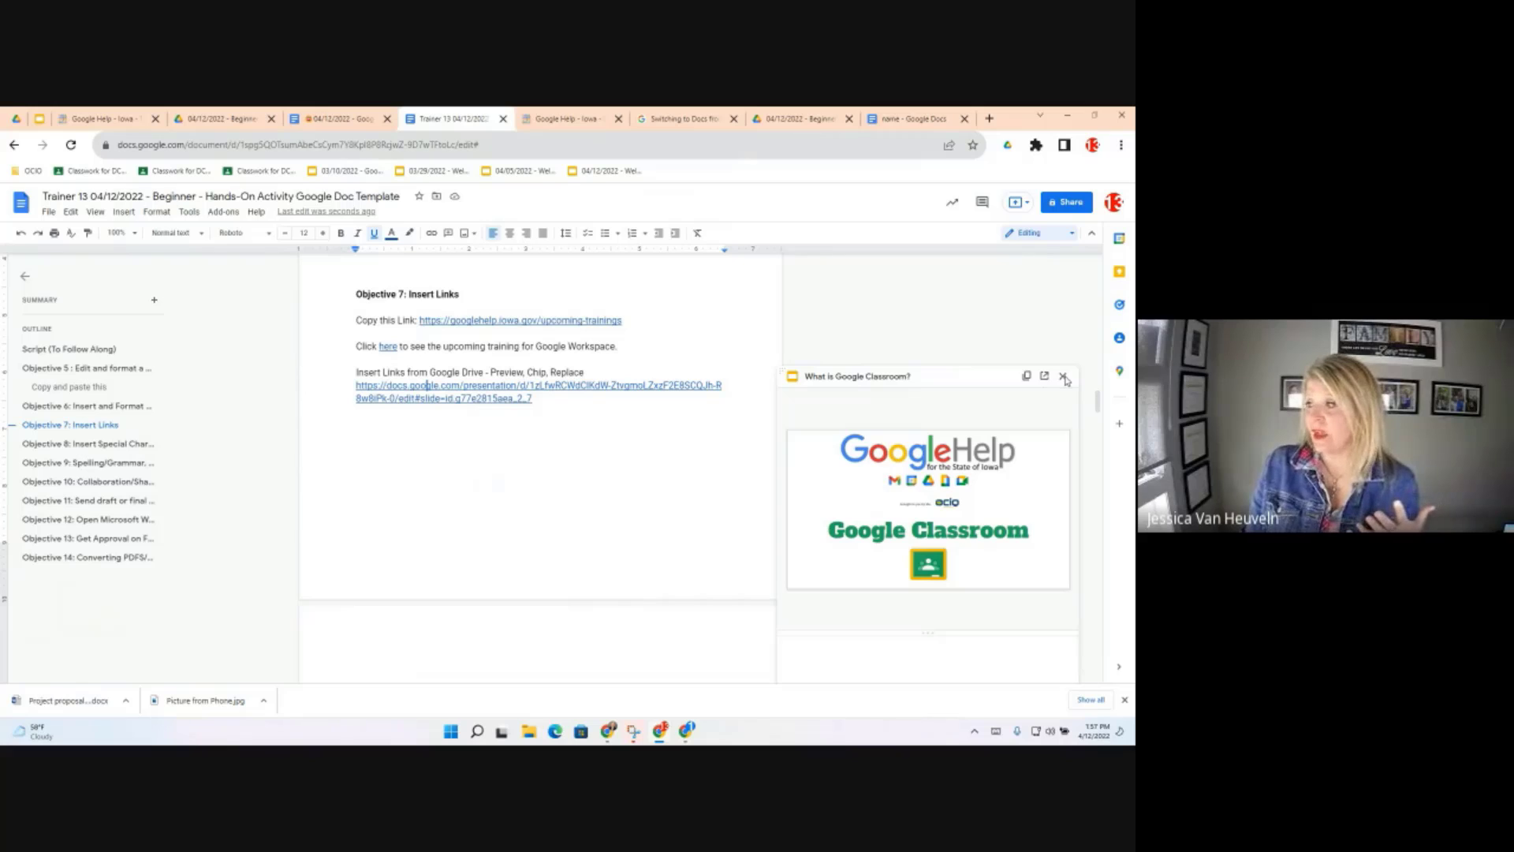
pyautogui.click(485, 409)
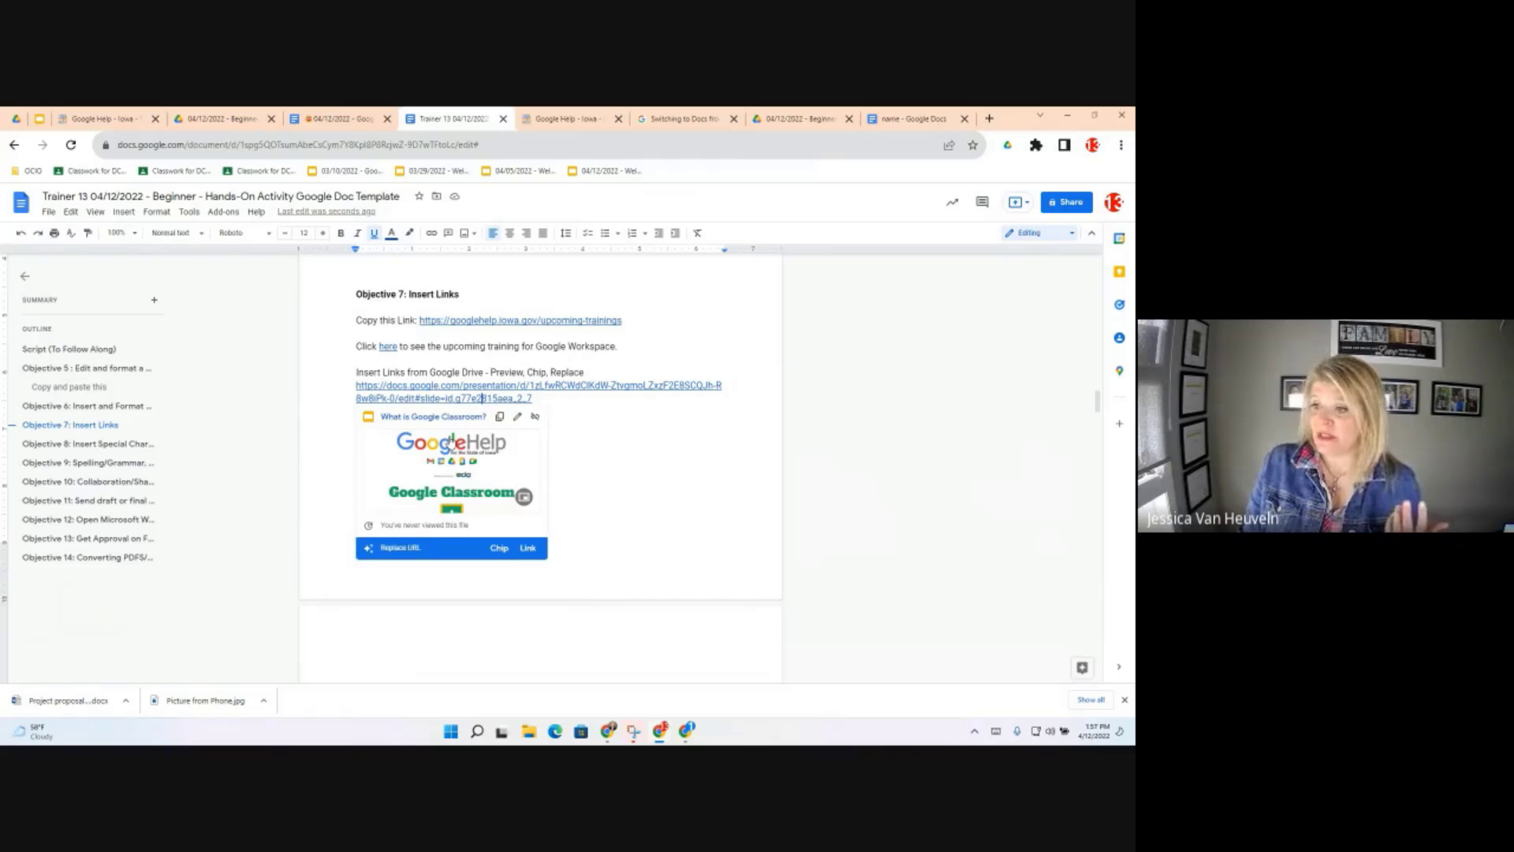
# Replace the Drive URL with the titled link 'What is Google Classroom?', then go to Objective 8
pyautogui.click(499, 548)
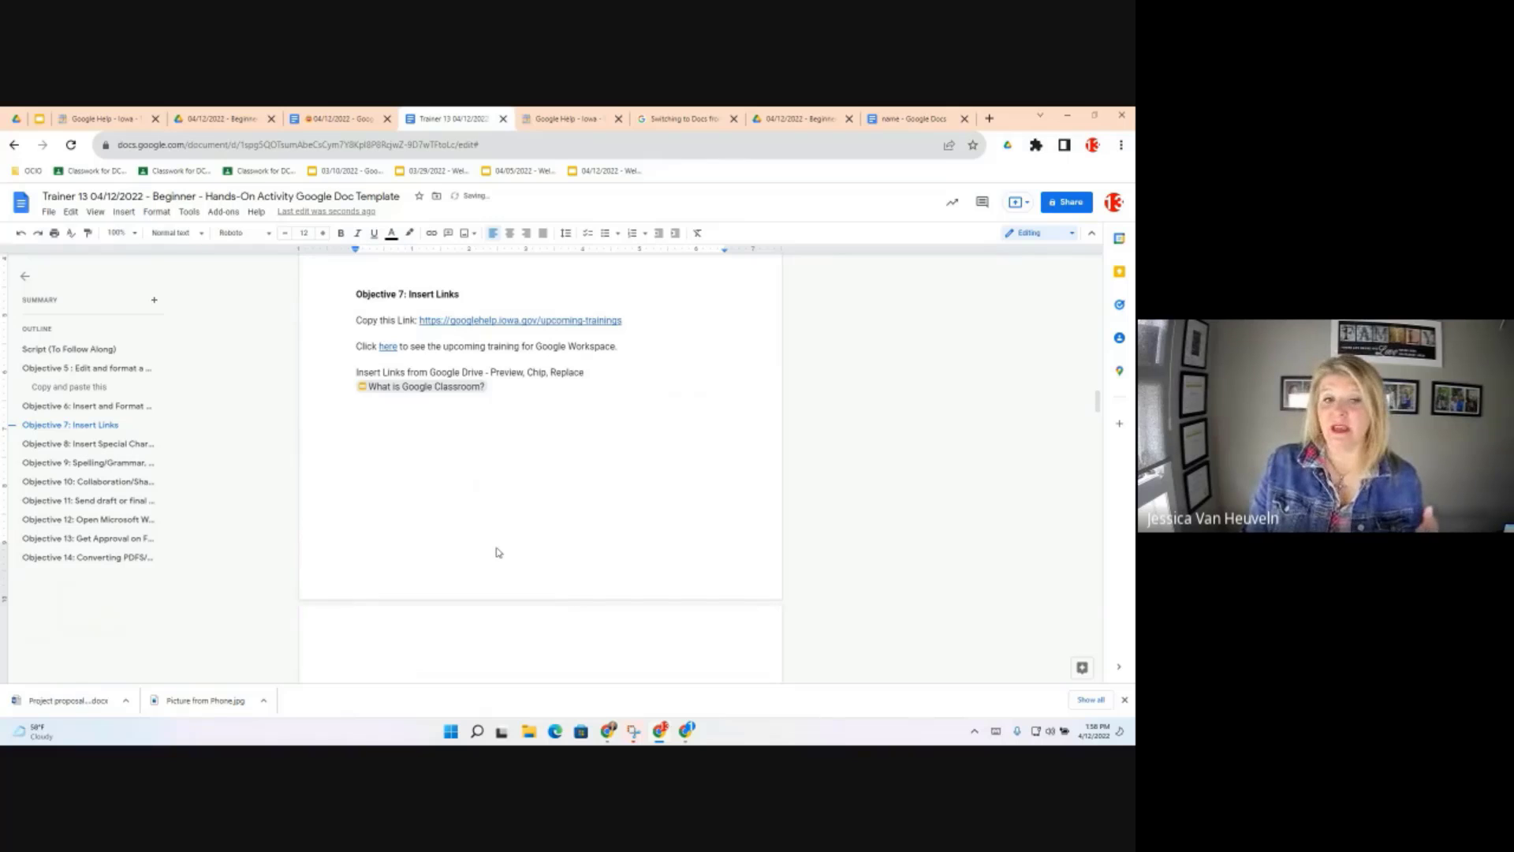
pyautogui.click(362, 388)
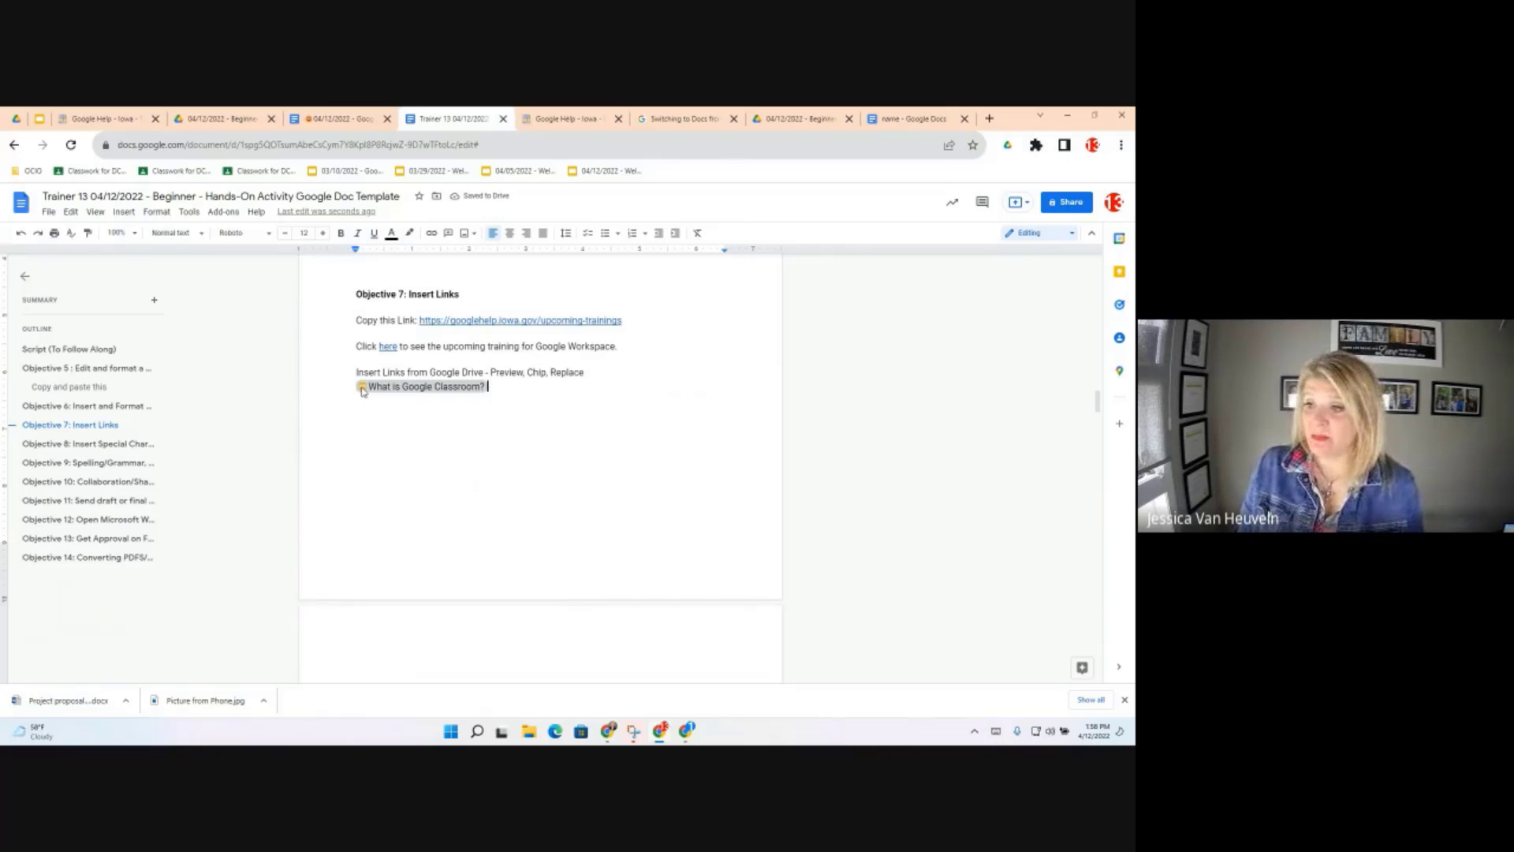
pyautogui.moveTo(365, 389)
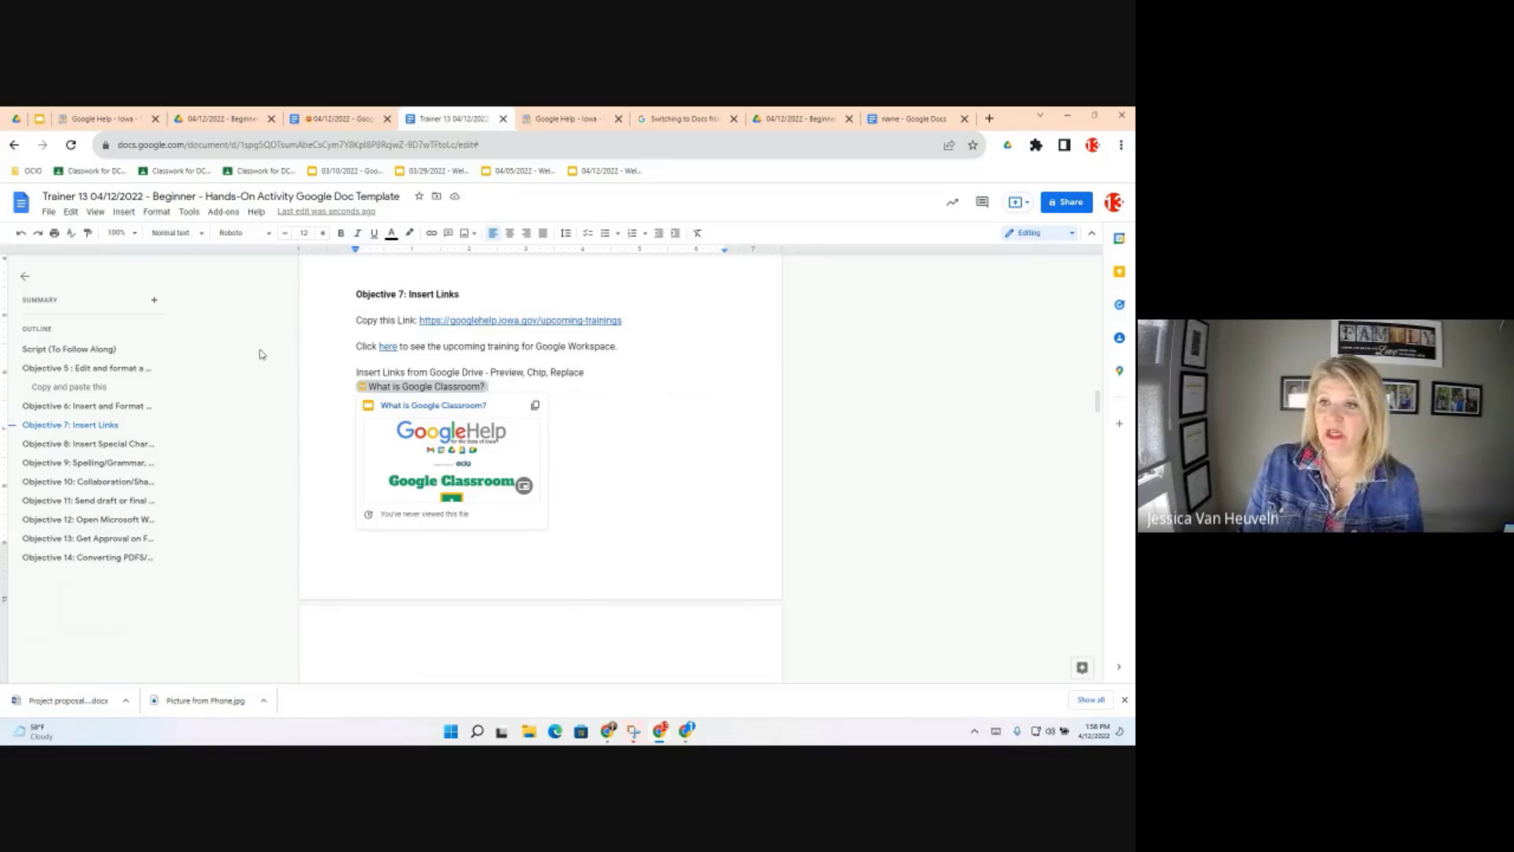
pyautogui.click(21, 235)
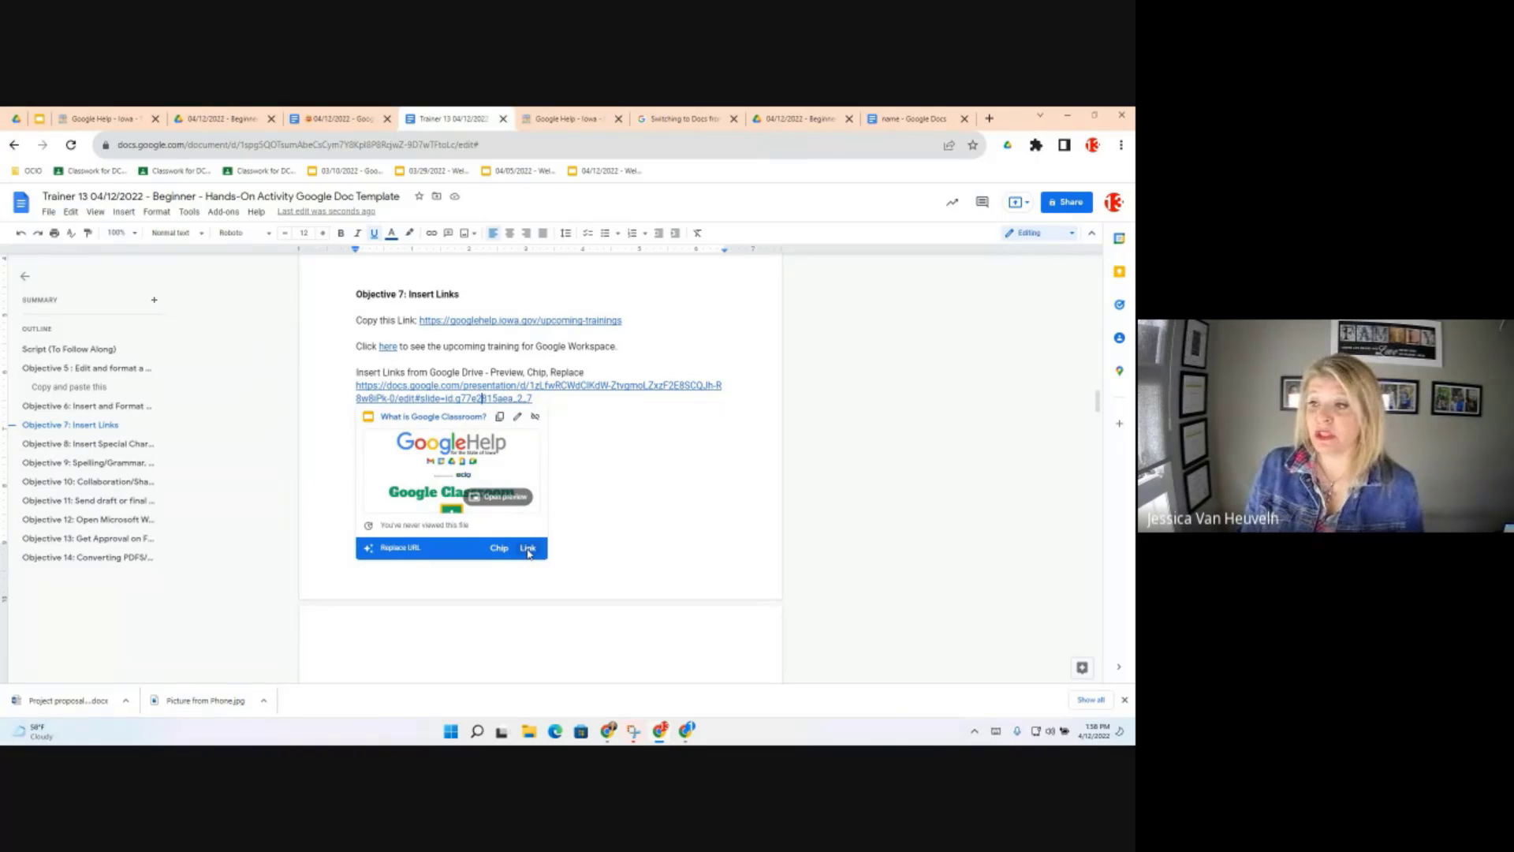
pyautogui.click(527, 550)
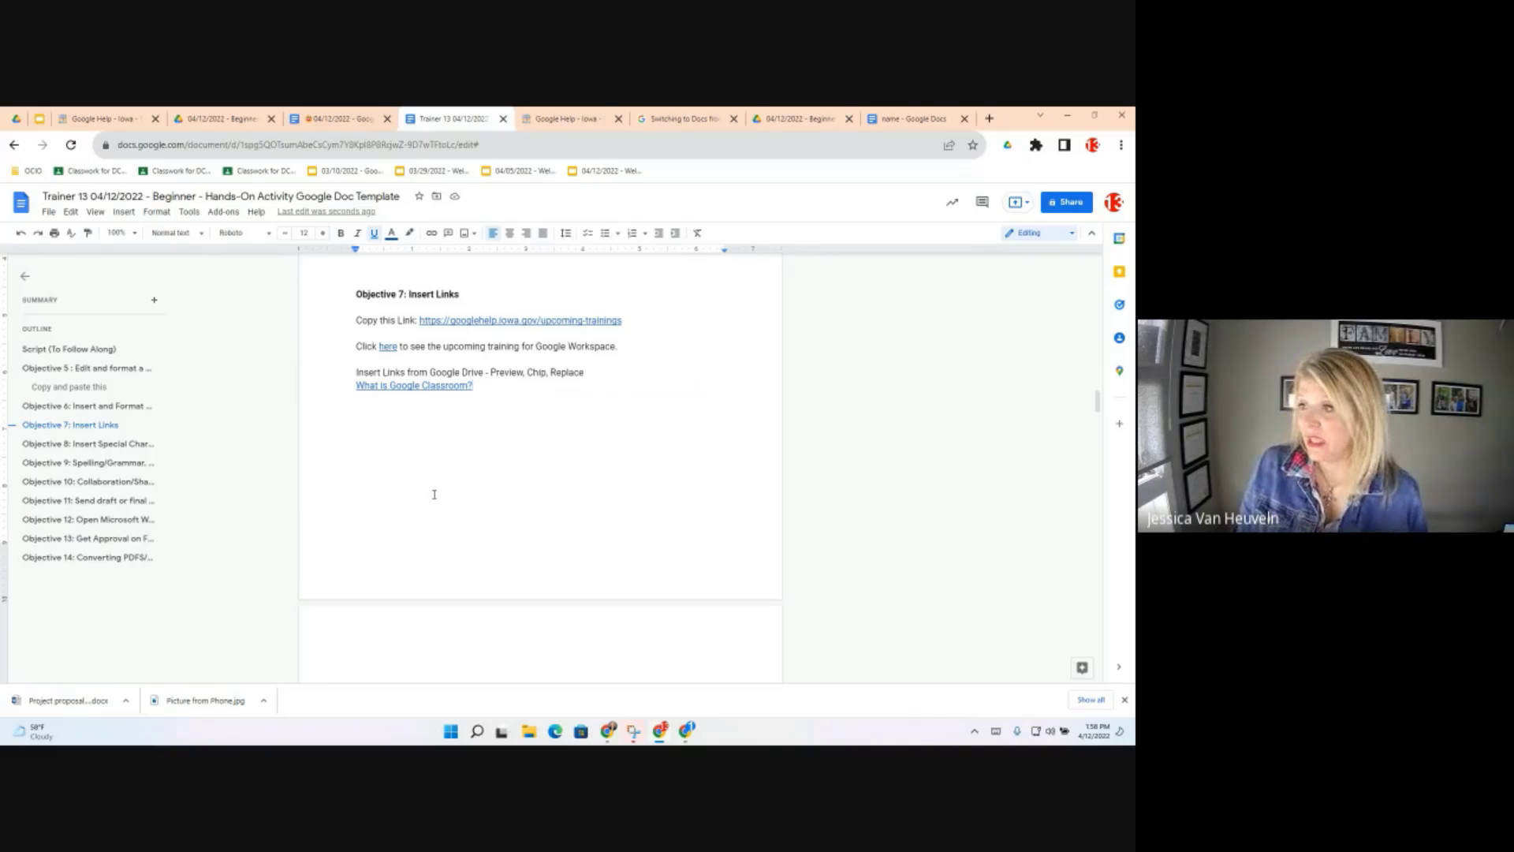
pyautogui.click(508, 474)
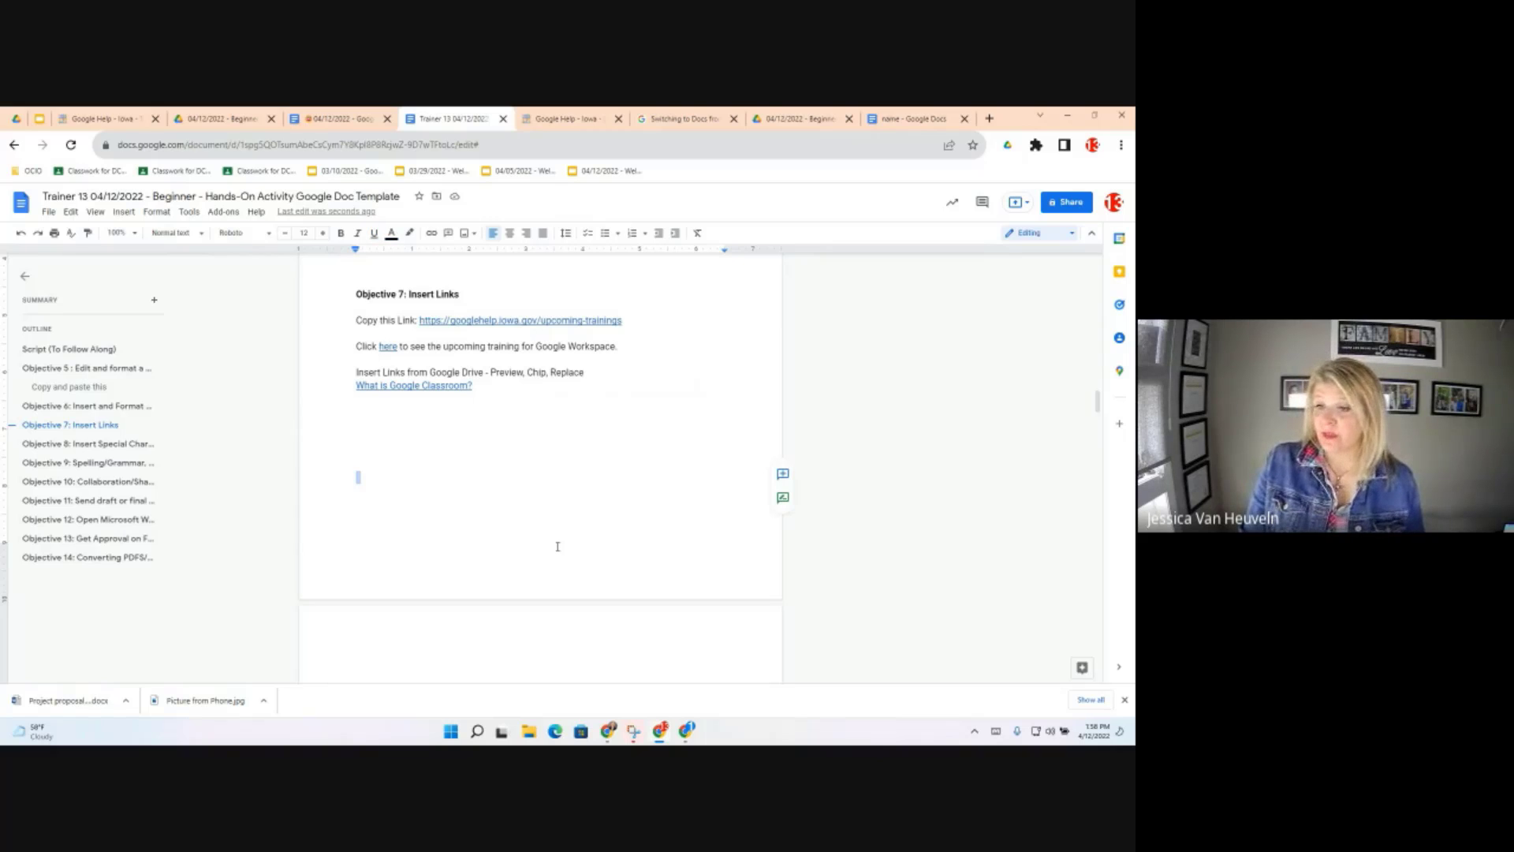
pyautogui.click(100, 445)
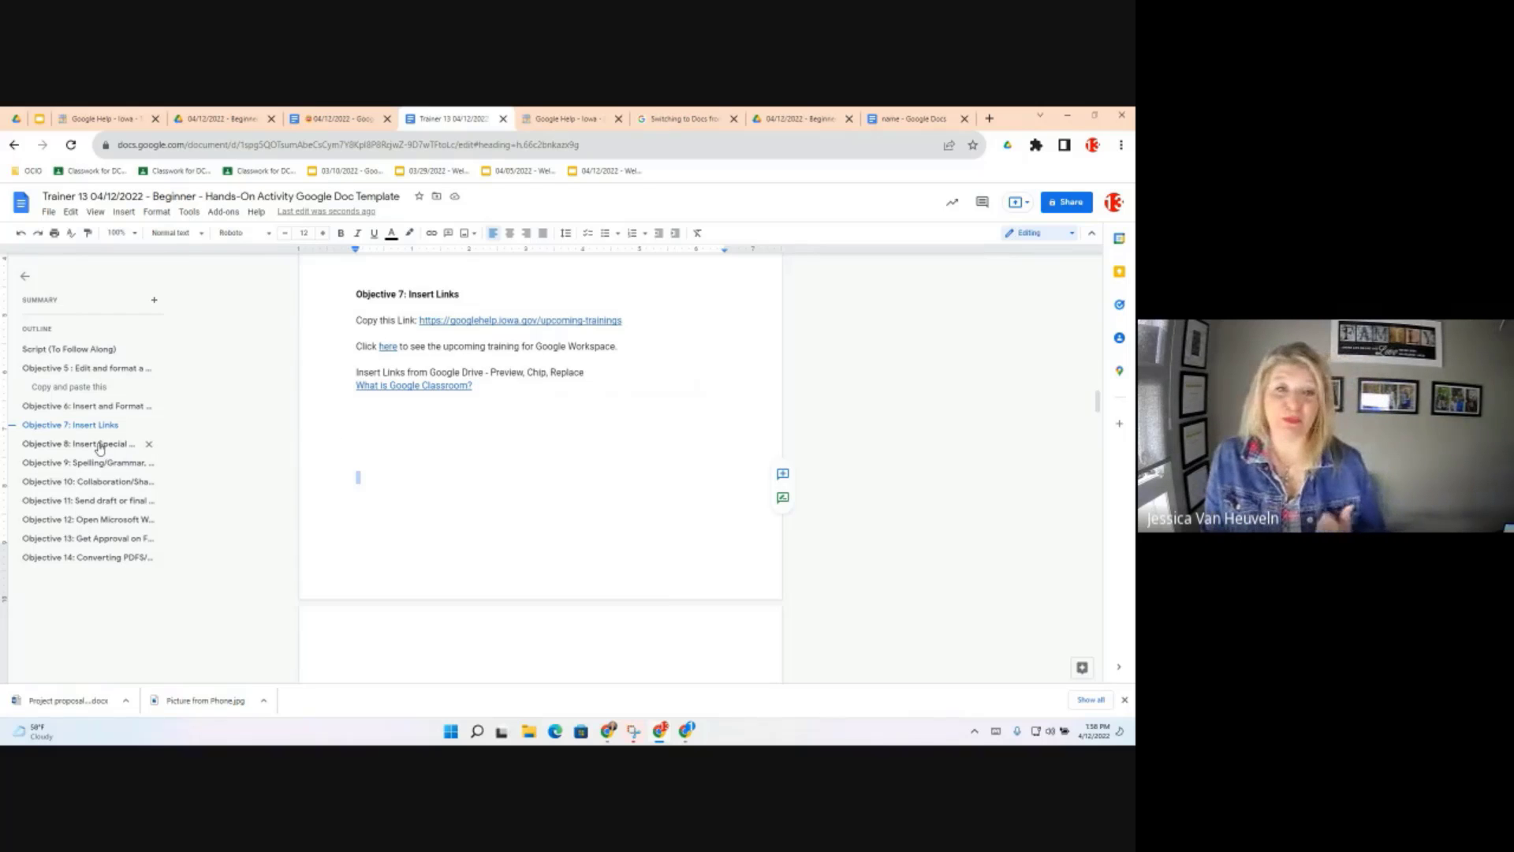
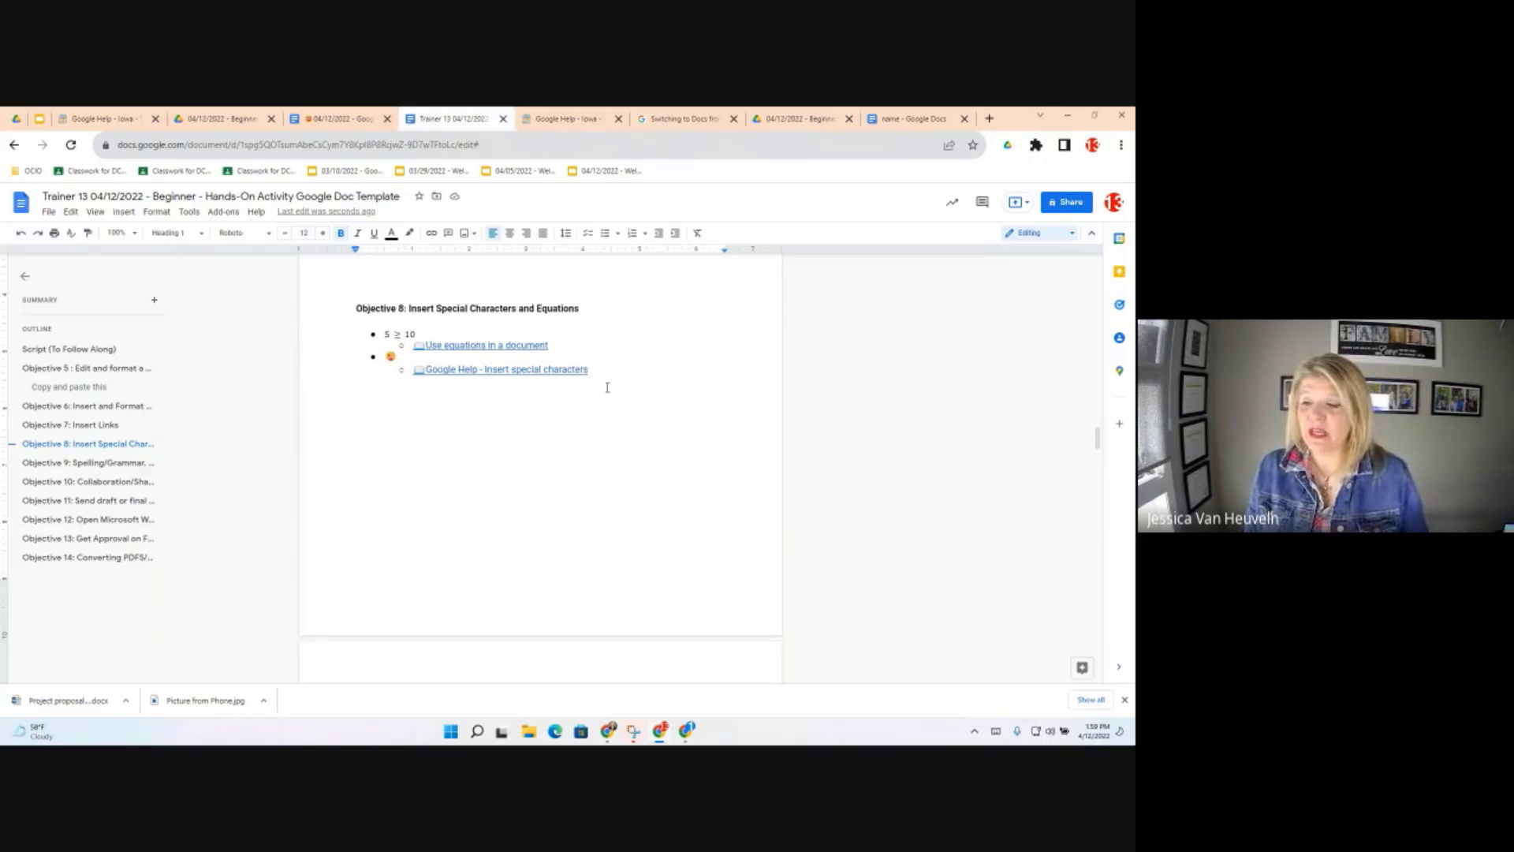
# Add a new unbulleted line below the Insert special characters link in Objective 8
pyautogui.click(602, 433)
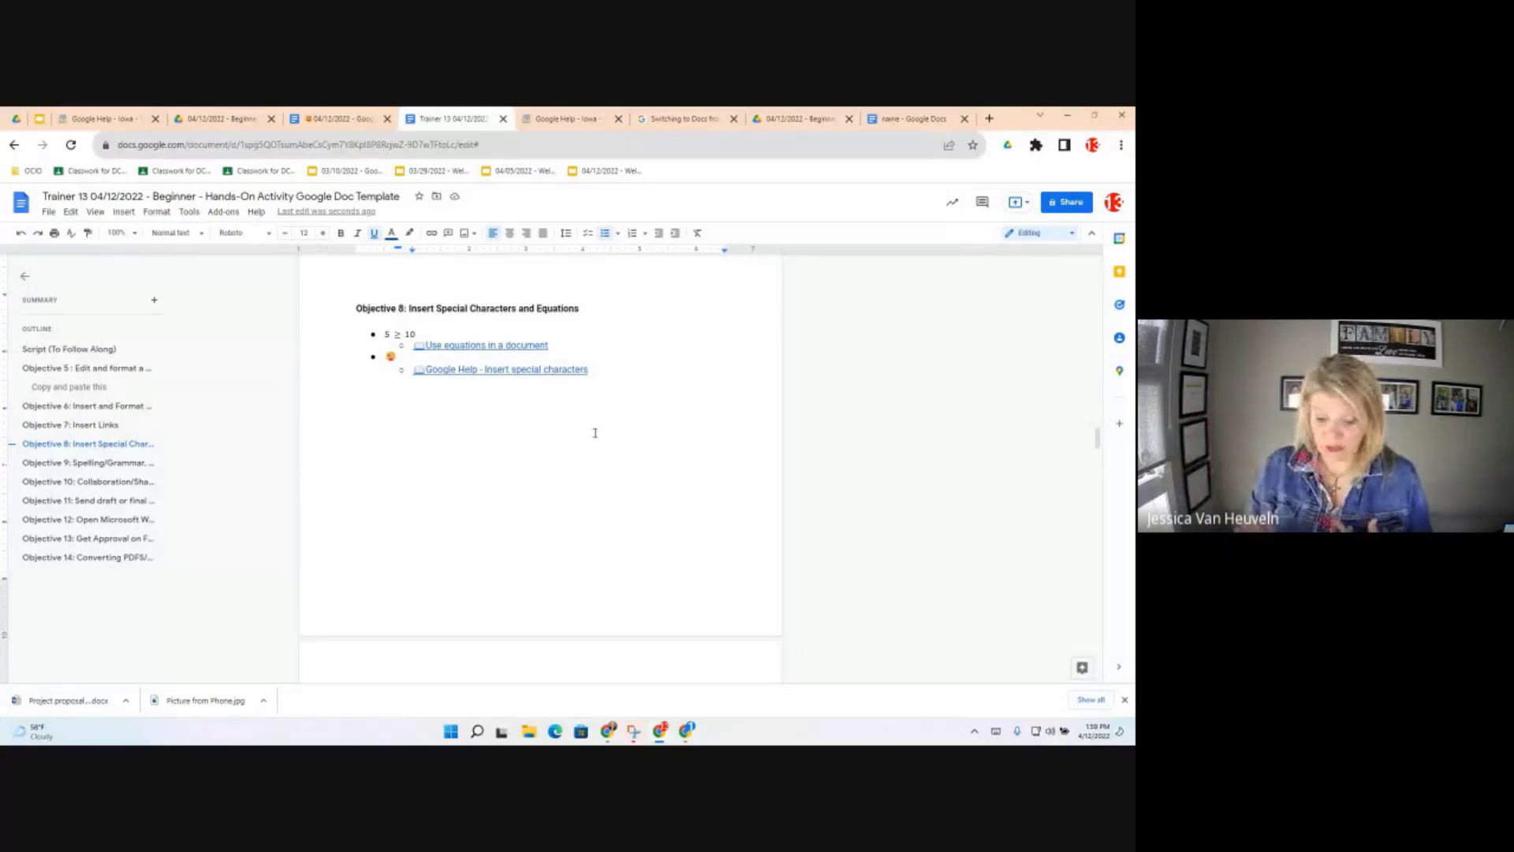
pyautogui.press('Return')
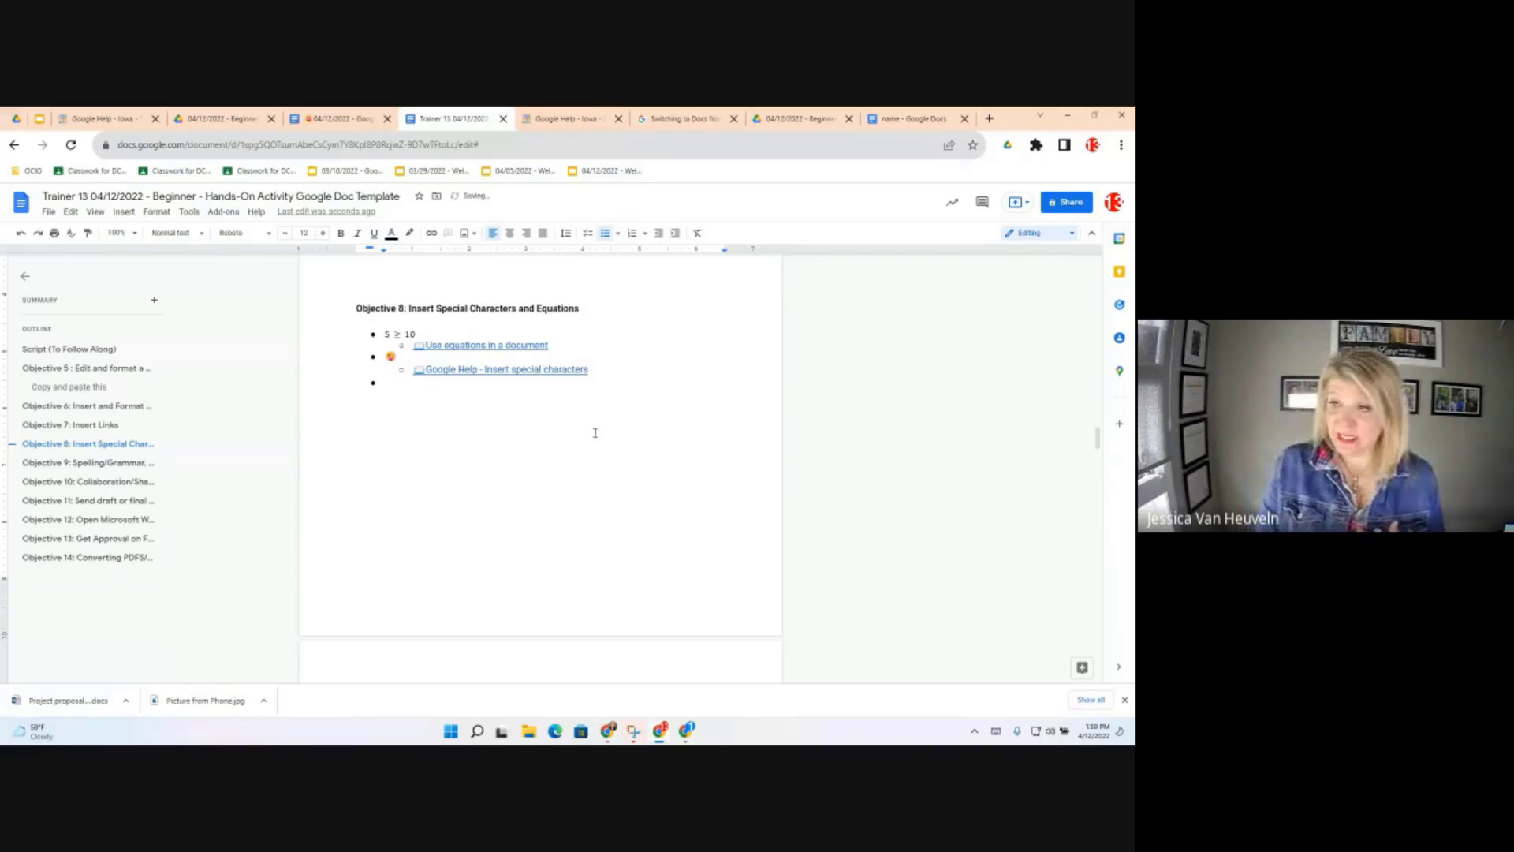
pyautogui.press('BackSpace')
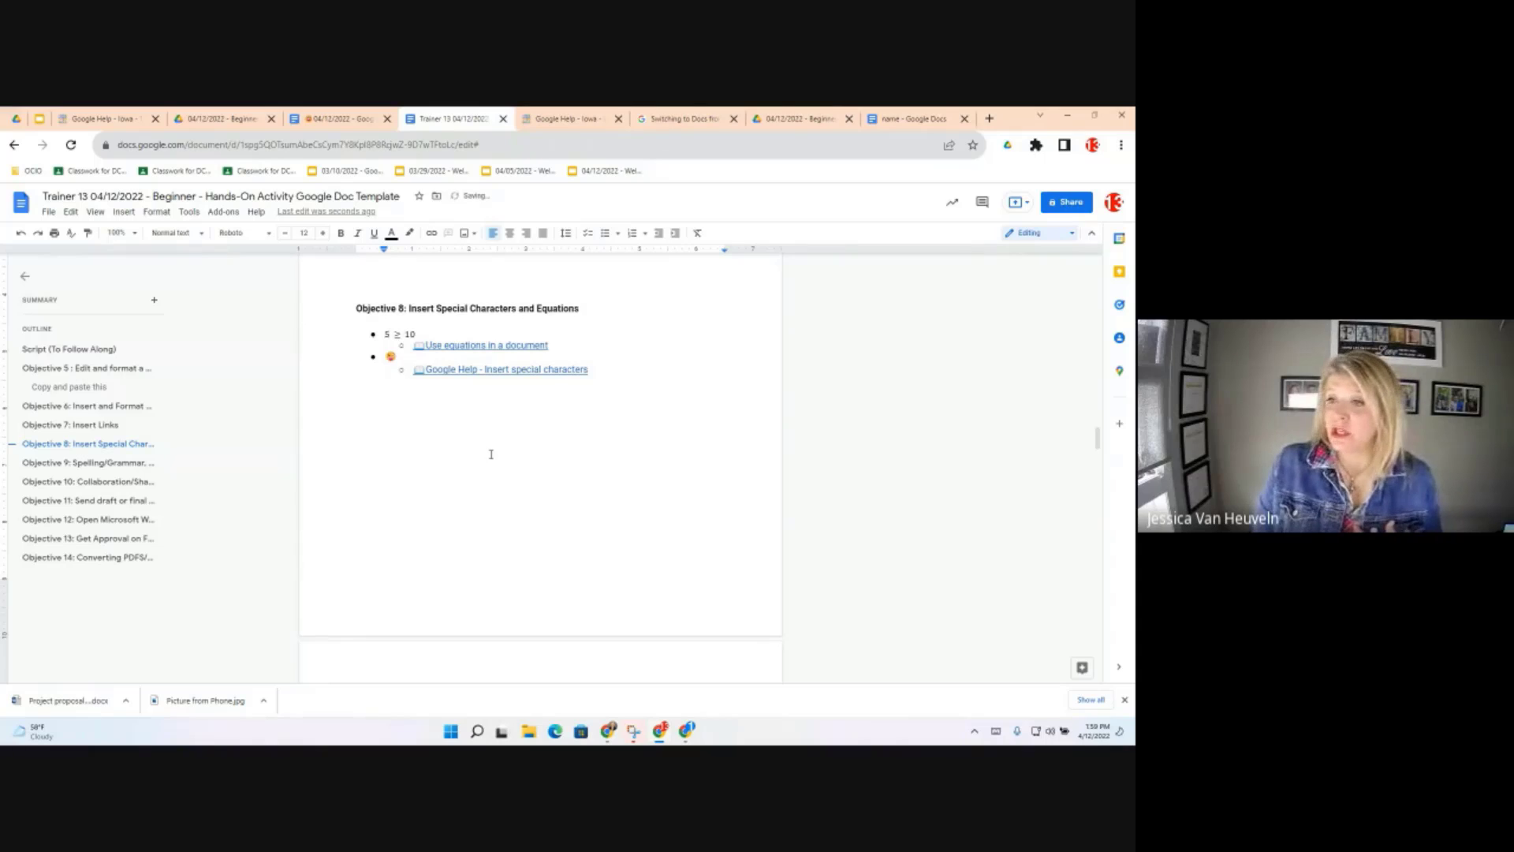
pyautogui.click(123, 213)
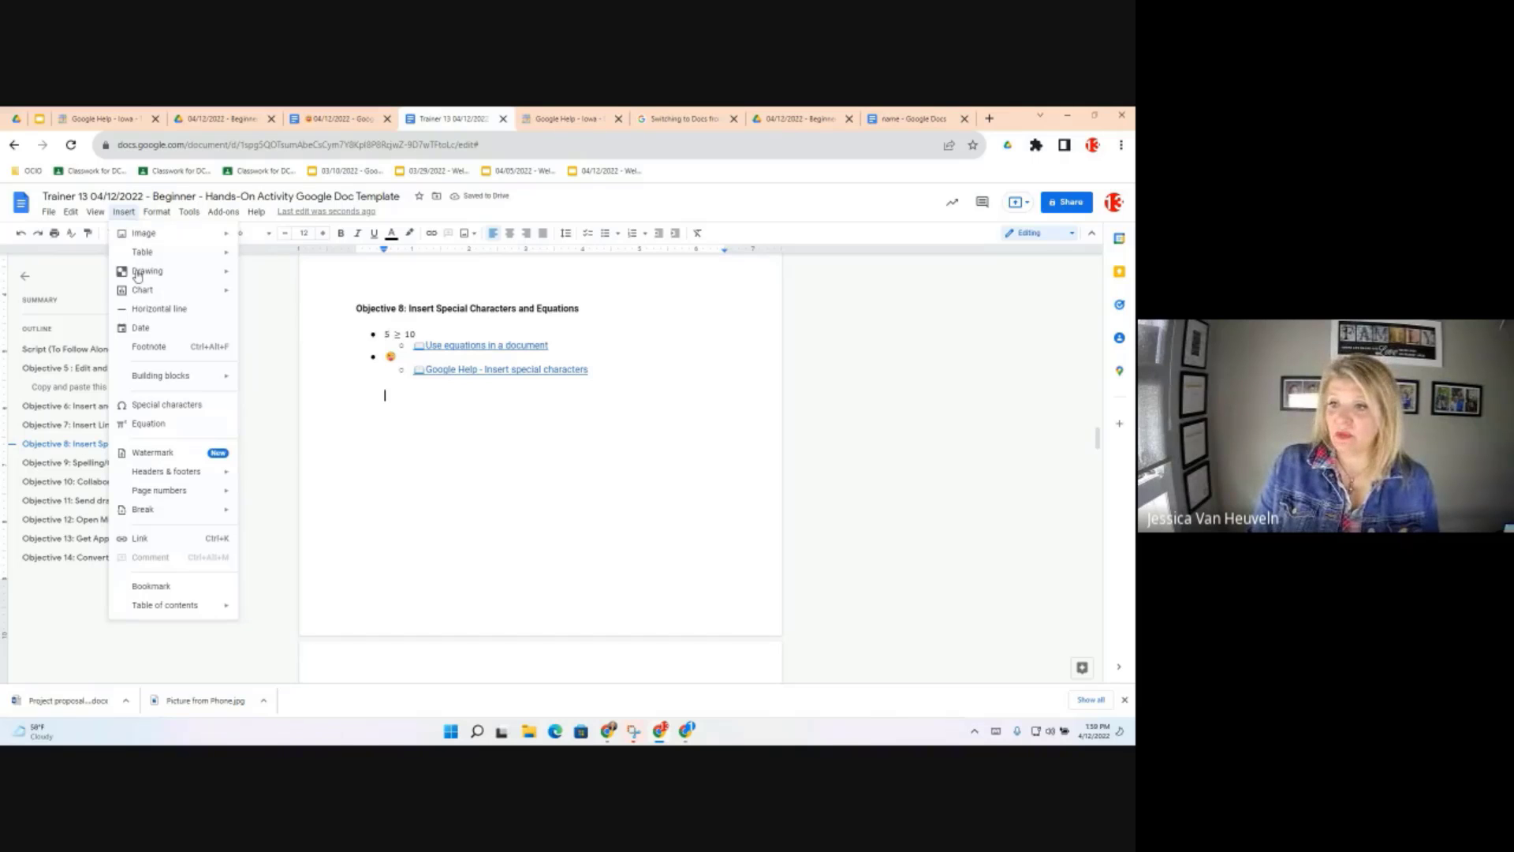
# Insert a tilde and an expressionless-face emoji by sketching them in Special characters
pyautogui.click(165, 407)
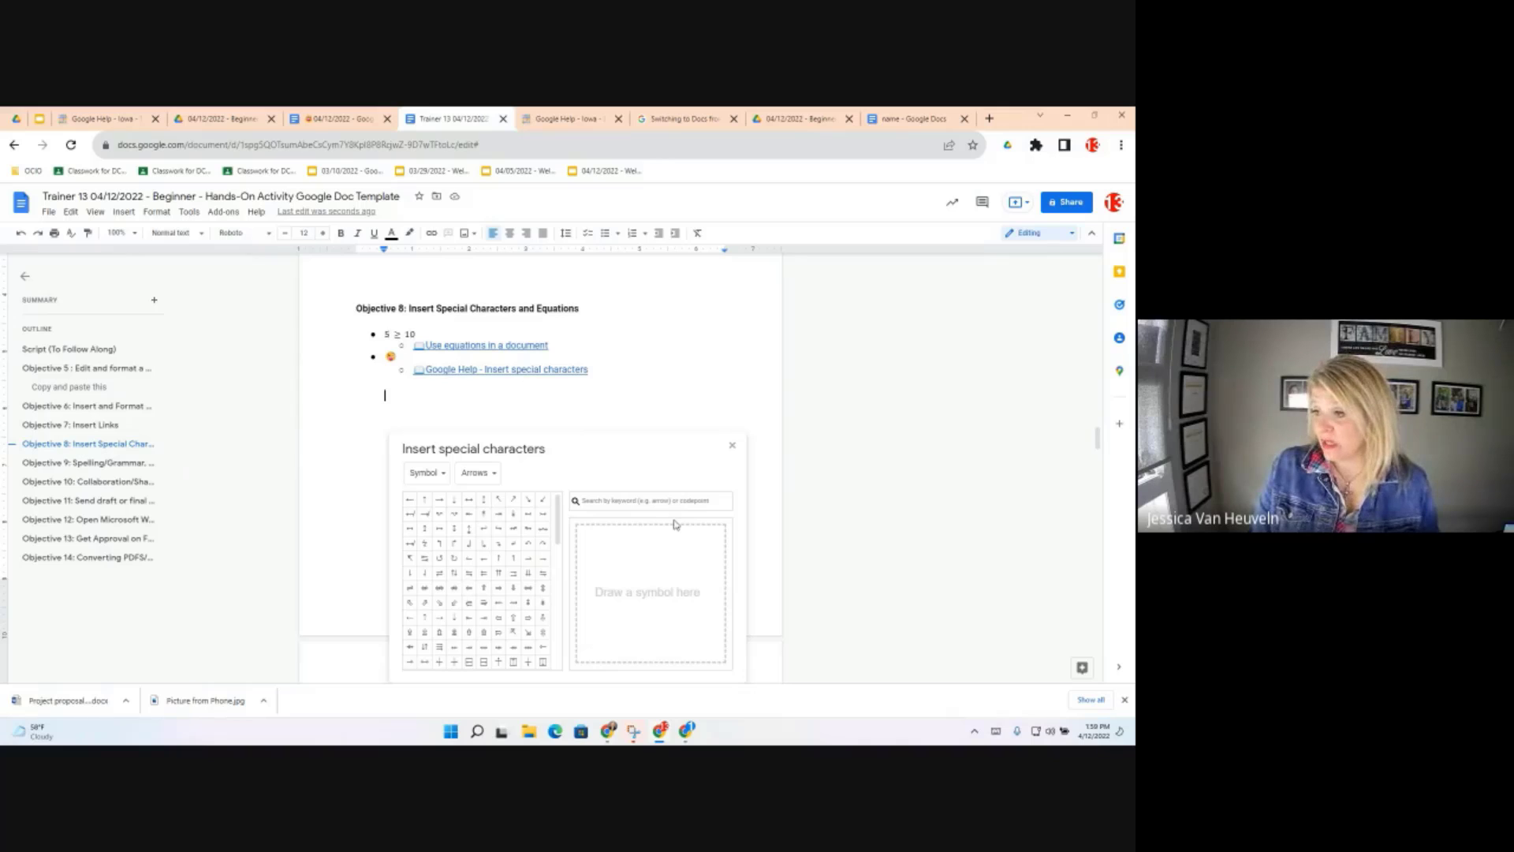
pyautogui.moveTo(587, 548); pyautogui.dragTo(710, 544)
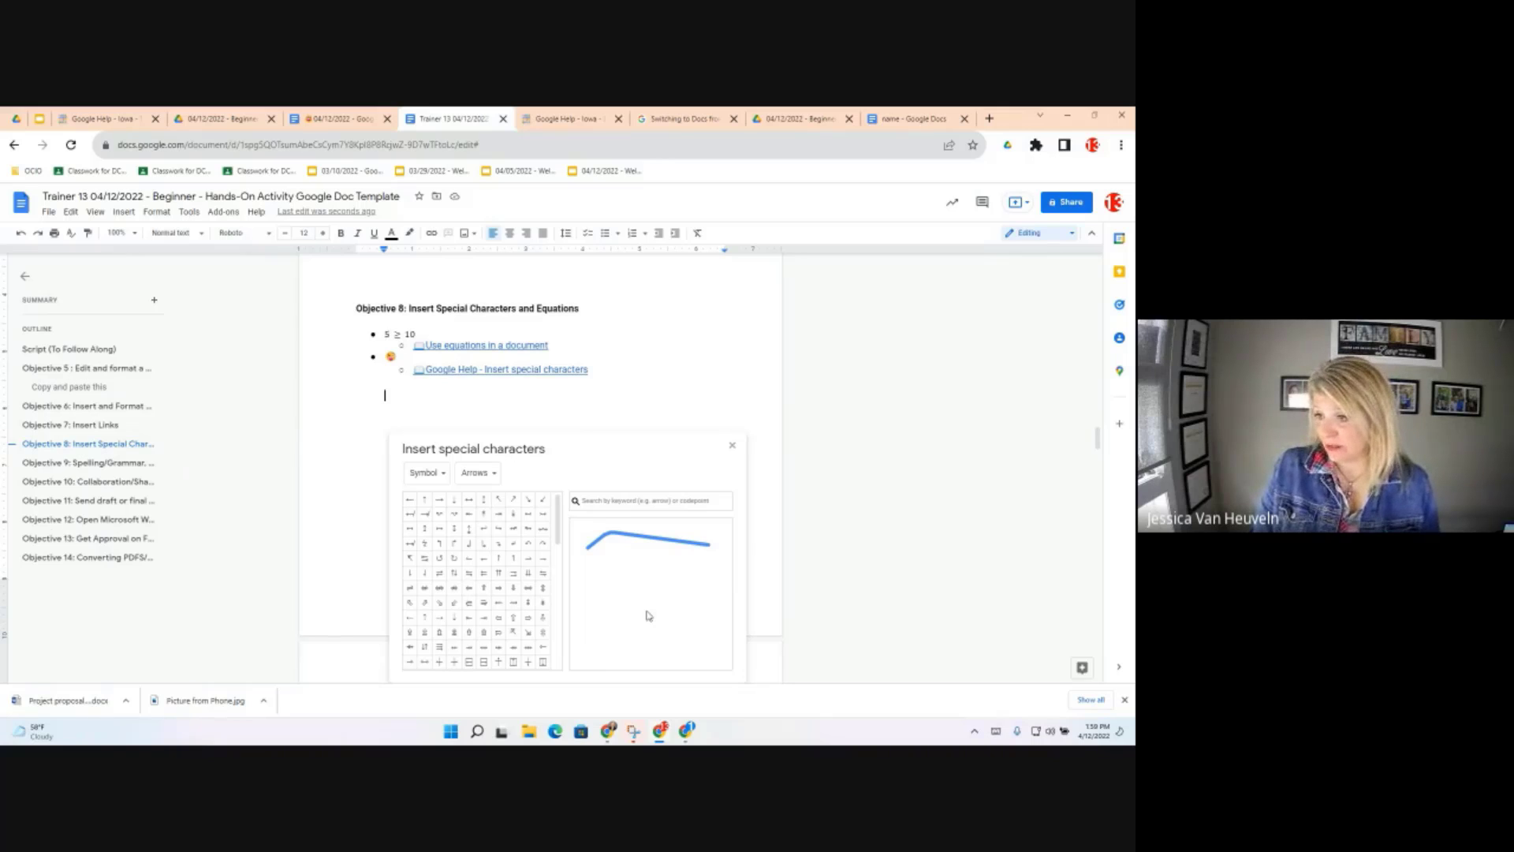
pyautogui.click(719, 656)
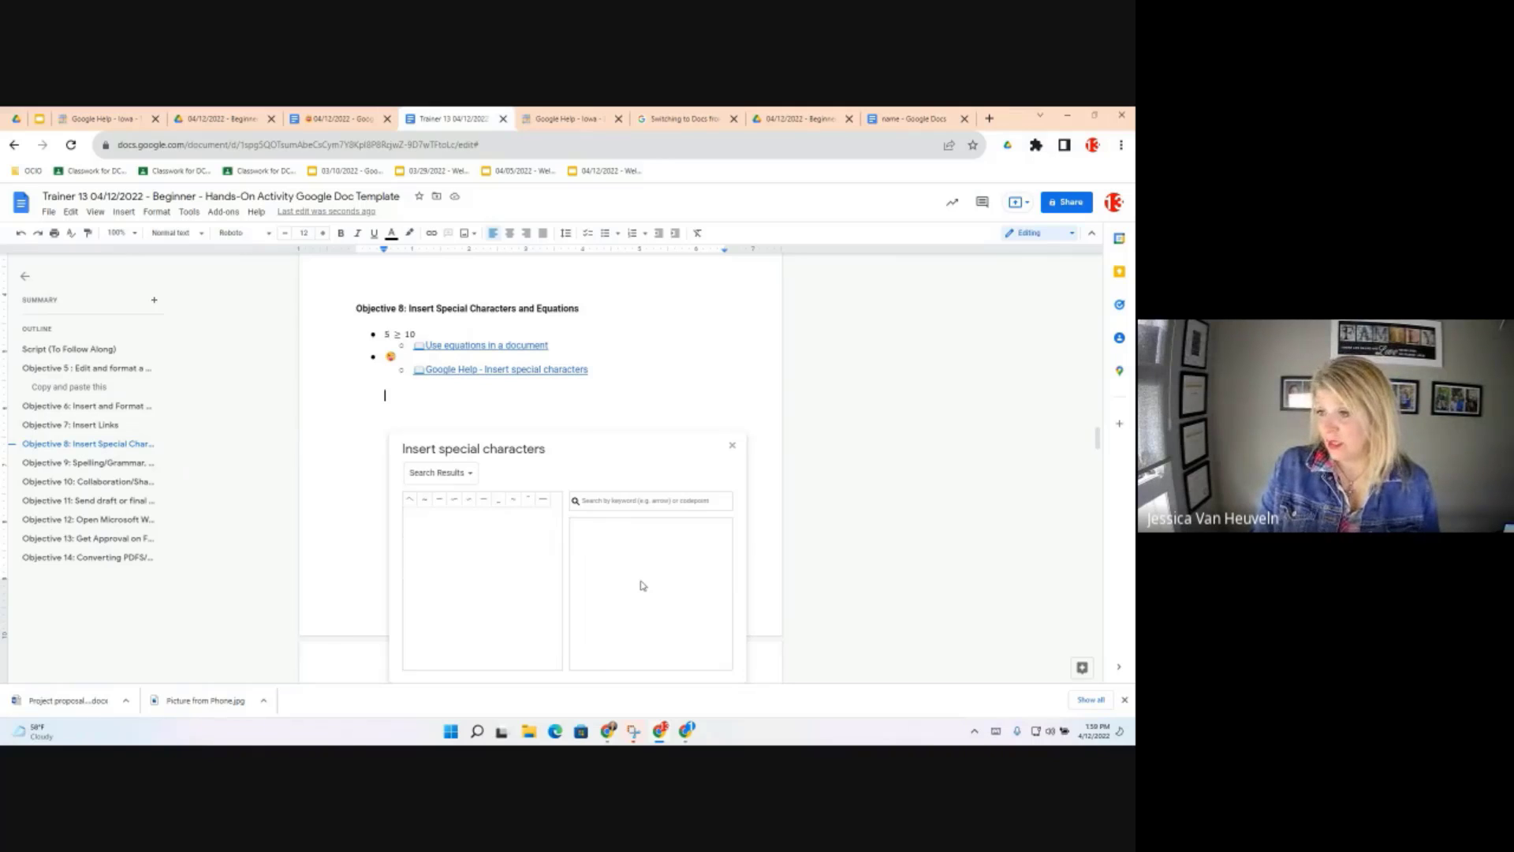
pyautogui.moveTo(588, 601)
pyautogui.mouseDown()
pyautogui.moveTo(608, 568)
pyautogui.moveTo(696, 568)
pyautogui.moveTo(696, 550)
pyautogui.mouseUp()
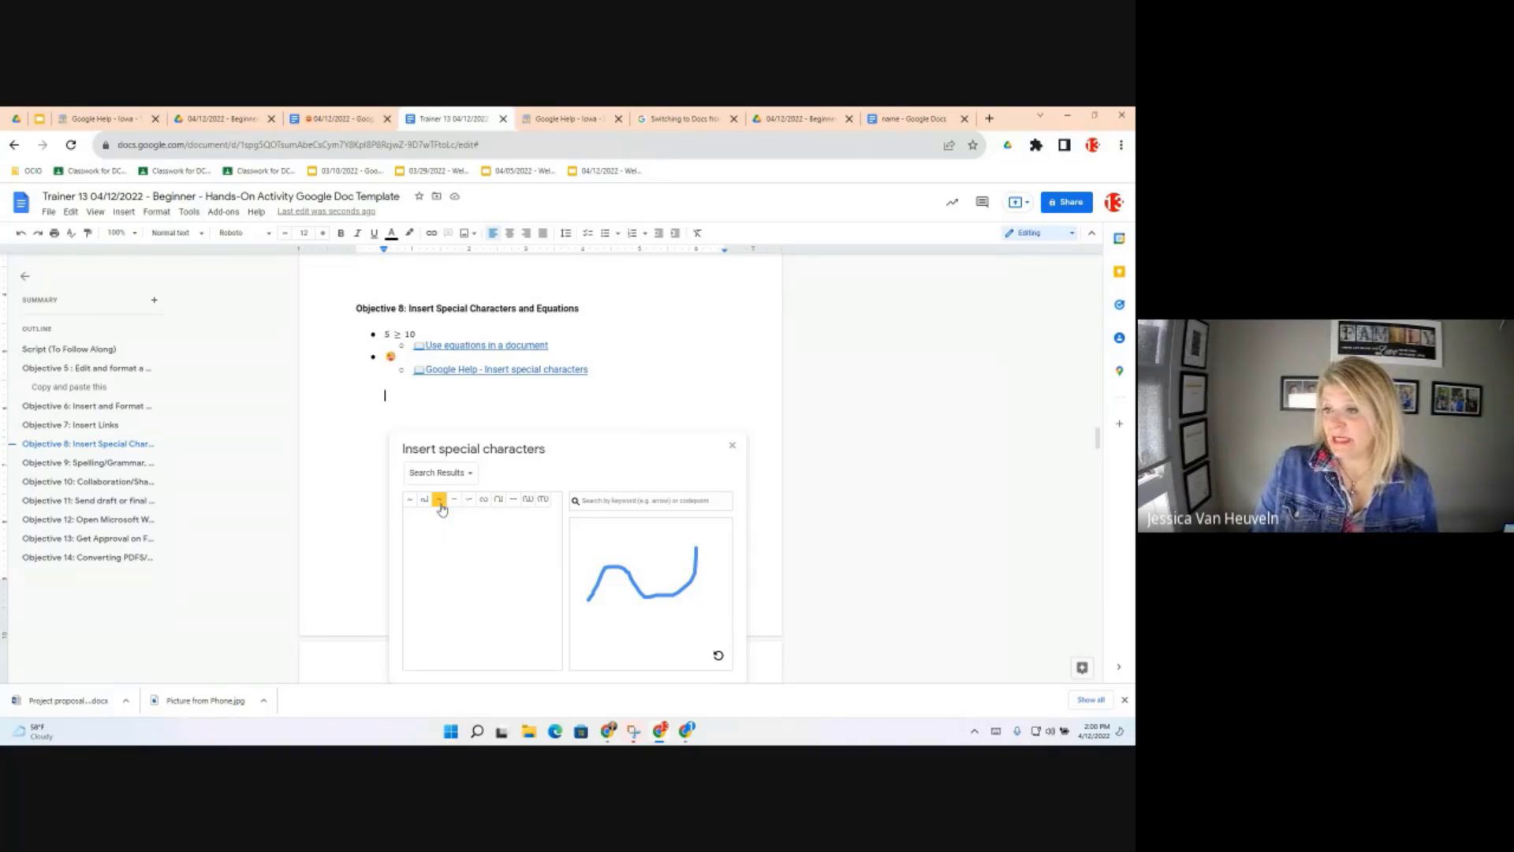
pyautogui.click(439, 500)
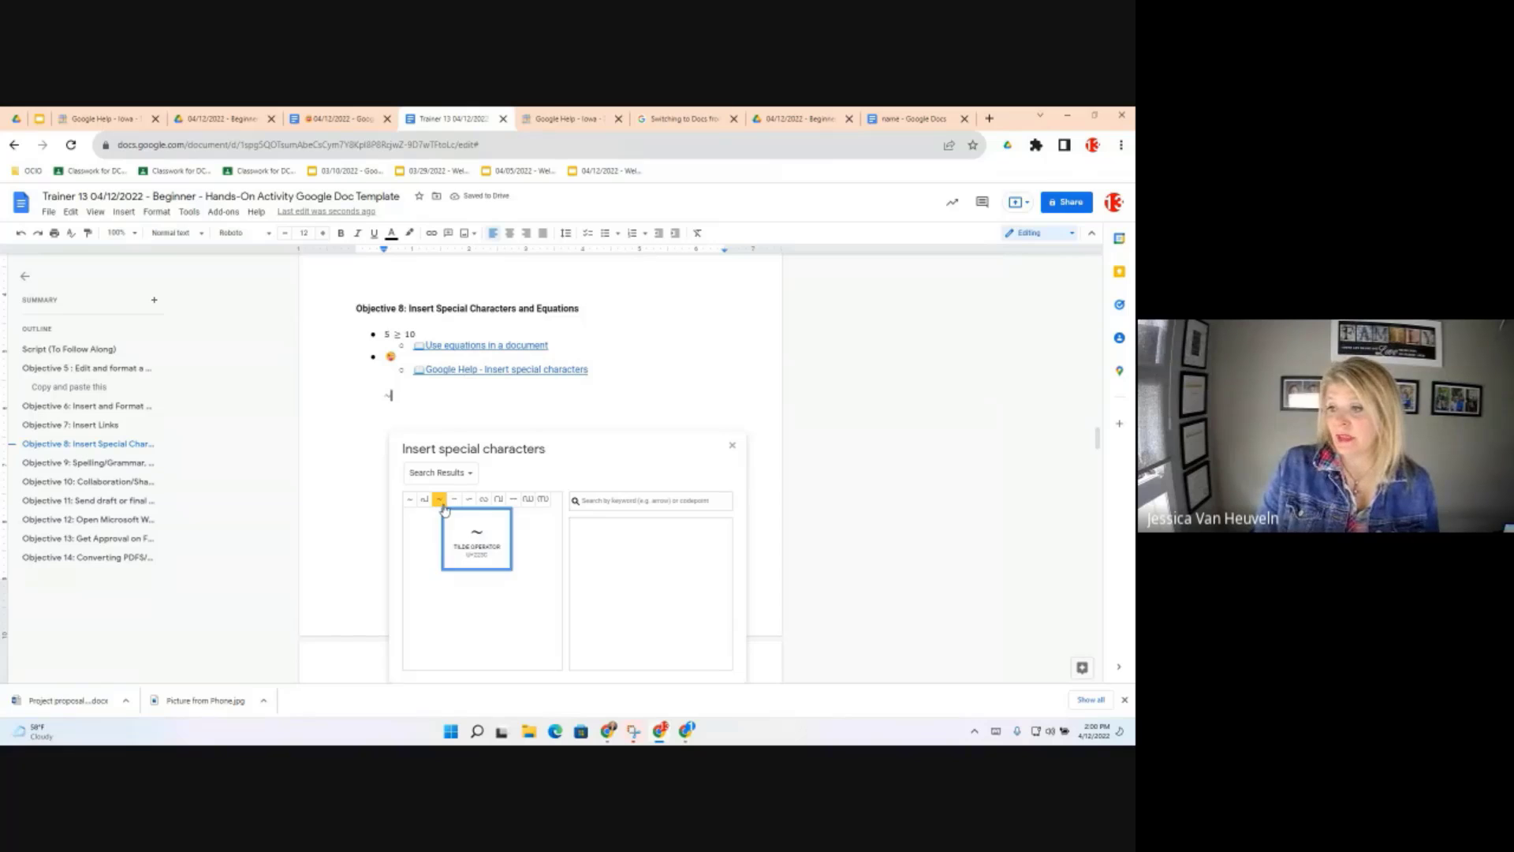
pyautogui.moveTo(608, 529)
pyautogui.mouseDown()
pyautogui.moveTo(609, 566)
pyautogui.moveTo(652, 570)
pyautogui.moveTo(635, 594)
pyautogui.moveTo(690, 641)
pyautogui.mouseUp()
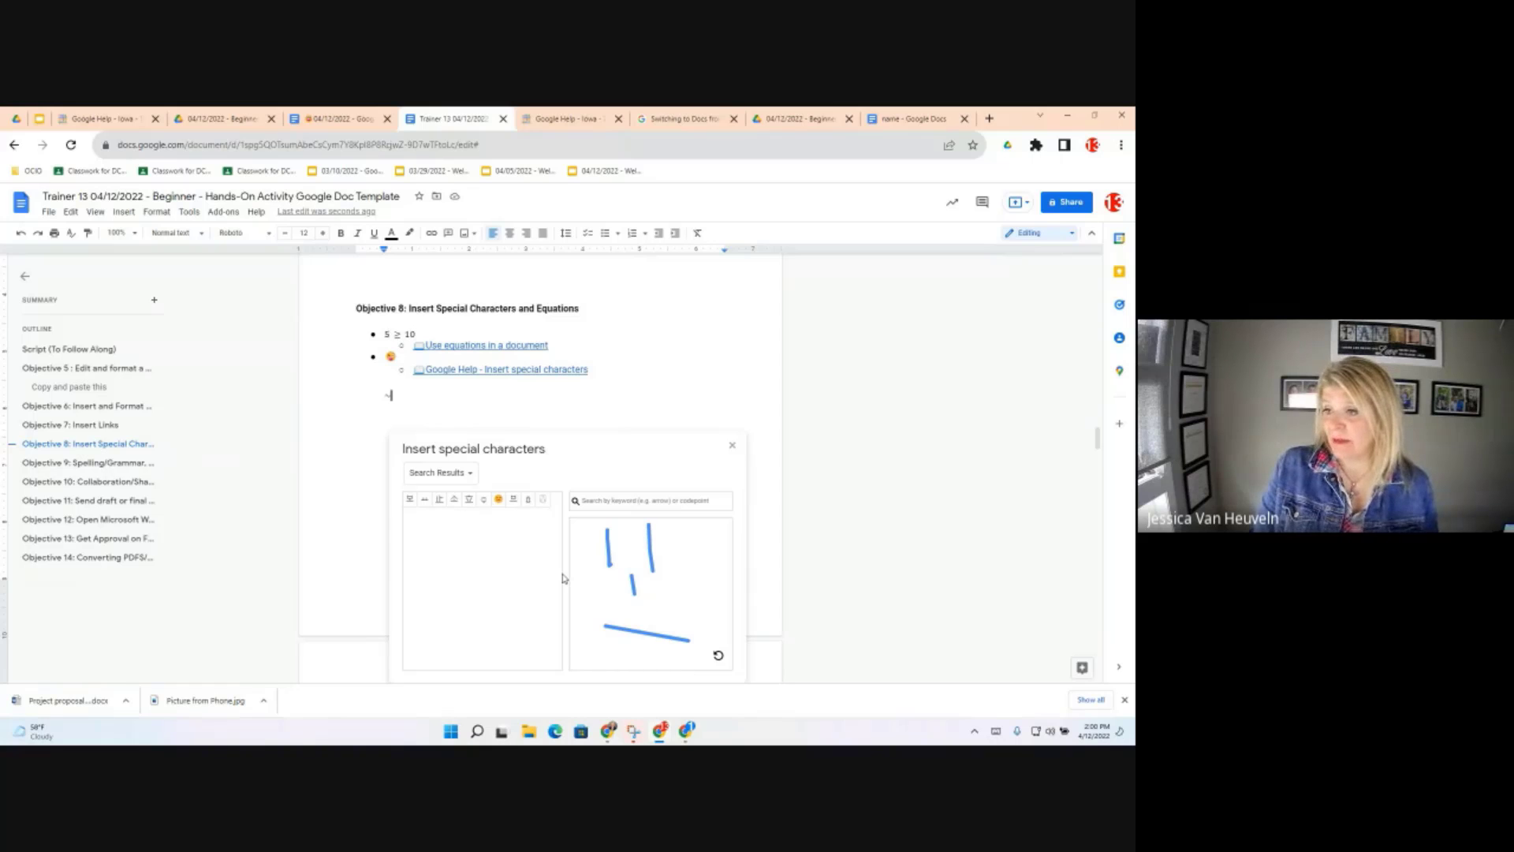
pyautogui.click(499, 499)
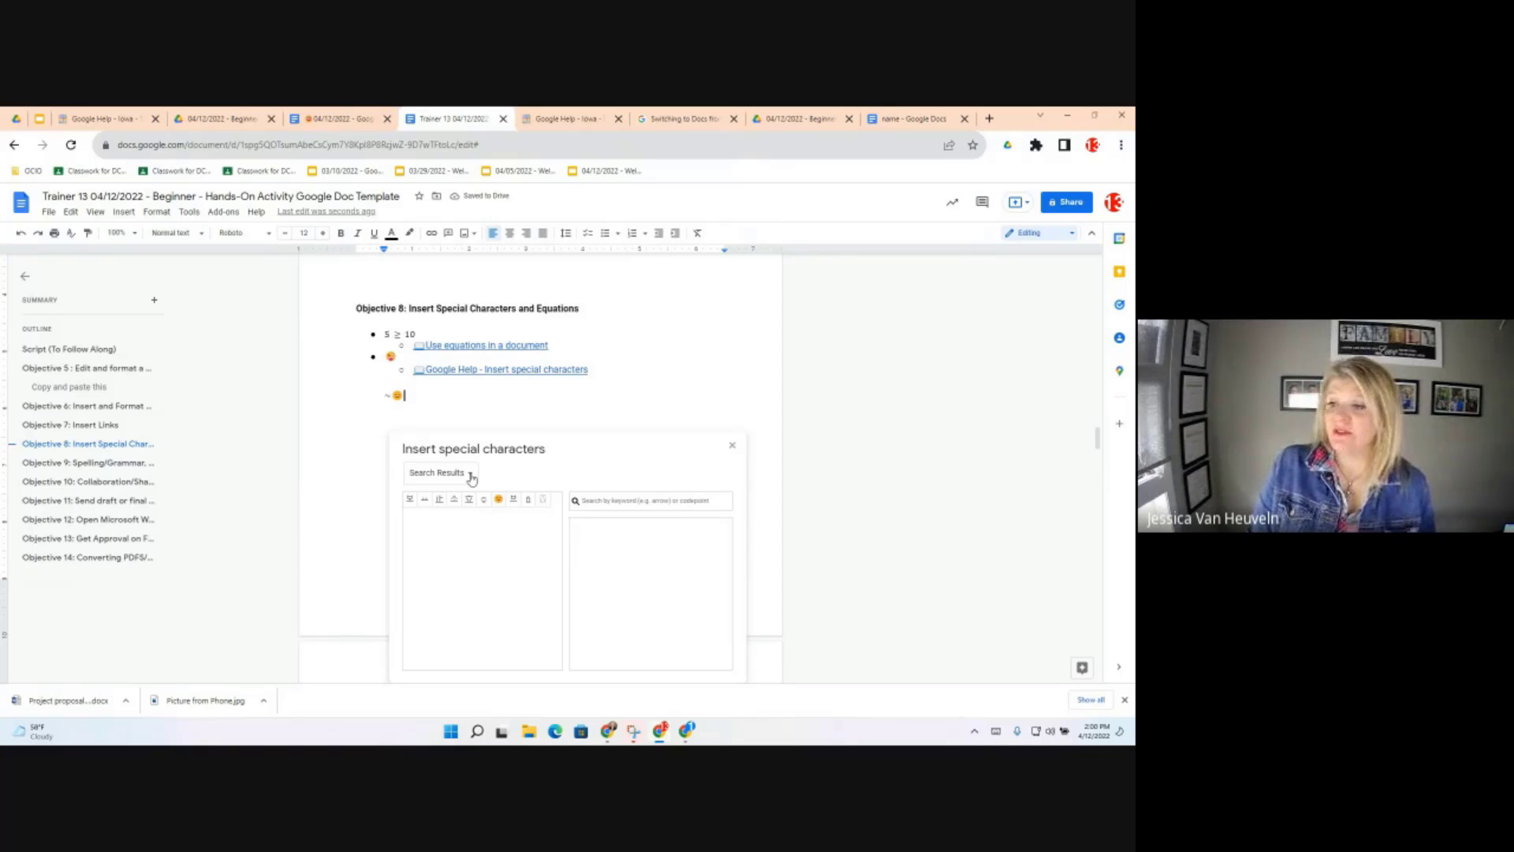
# Switch the character picker to browsing by category, close it, and start a new line
pyautogui.click(470, 476)
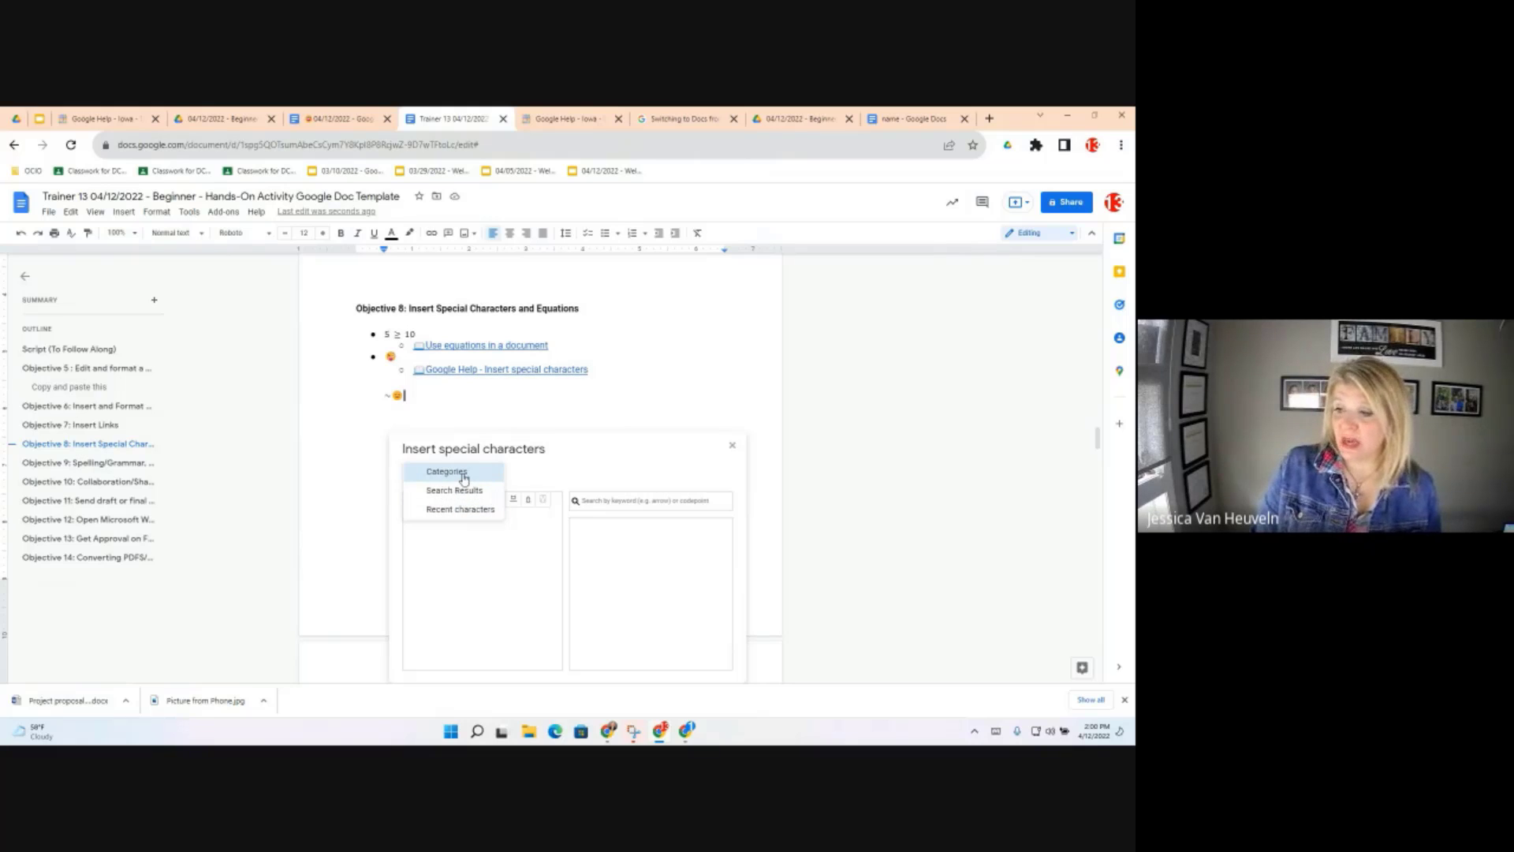
pyautogui.click(464, 476)
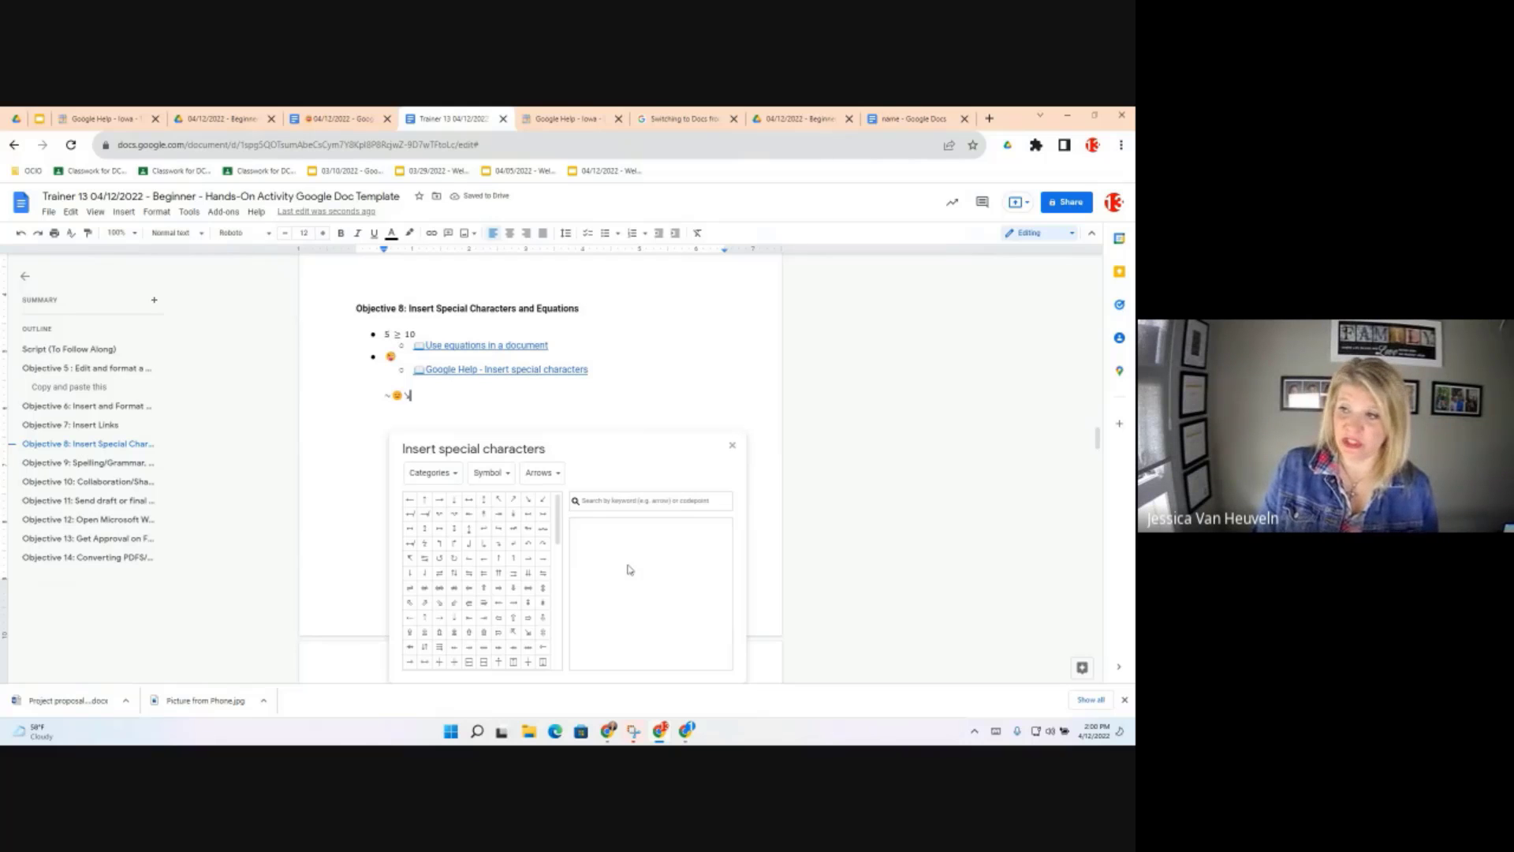
pyautogui.click(733, 446)
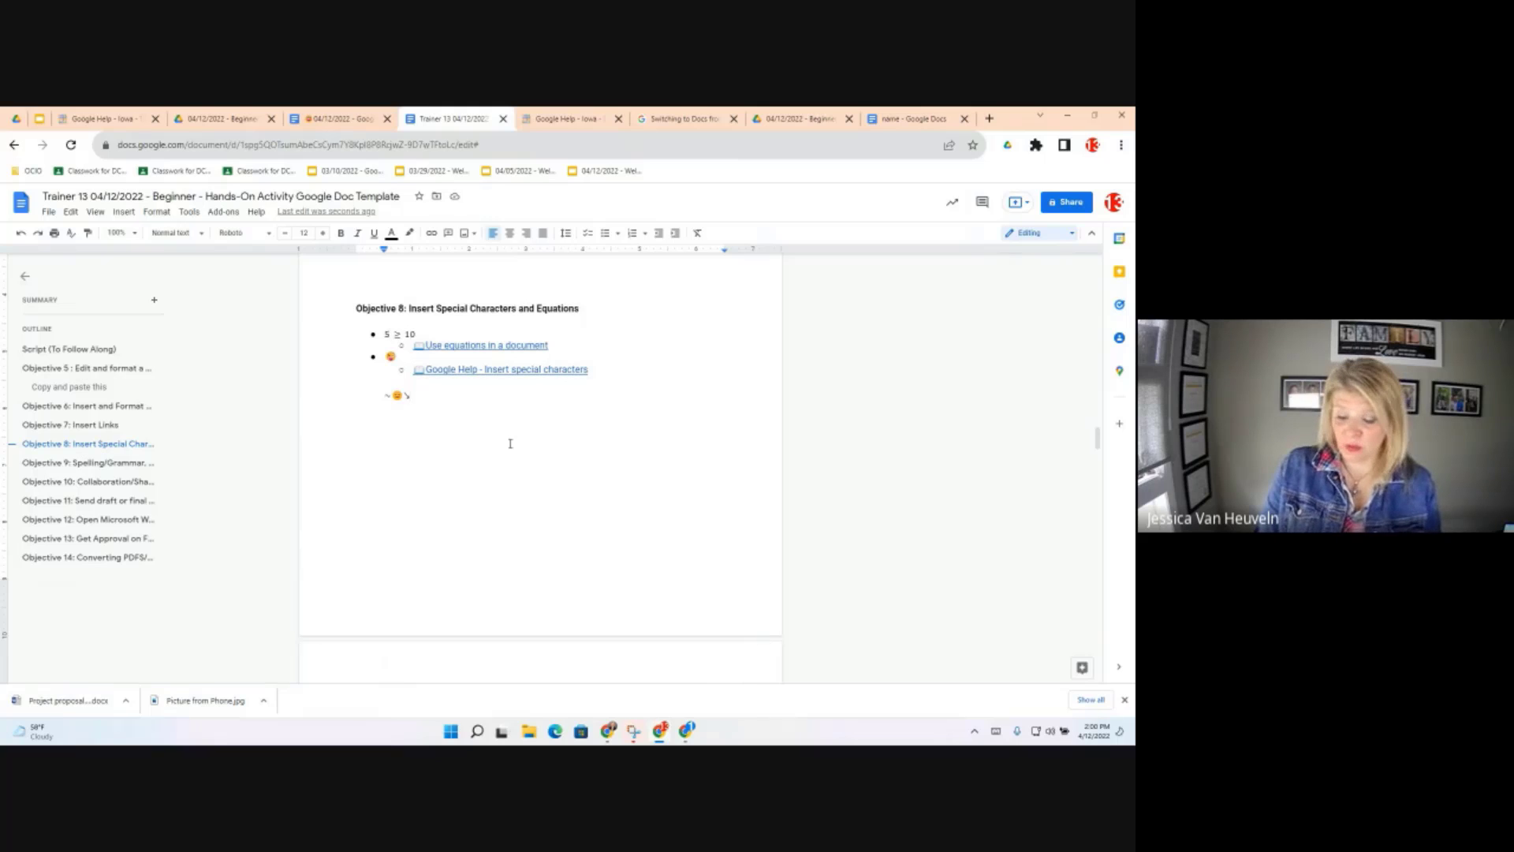
pyautogui.press('Return')
pyautogui.press('Return')
pyautogui.press('Return')
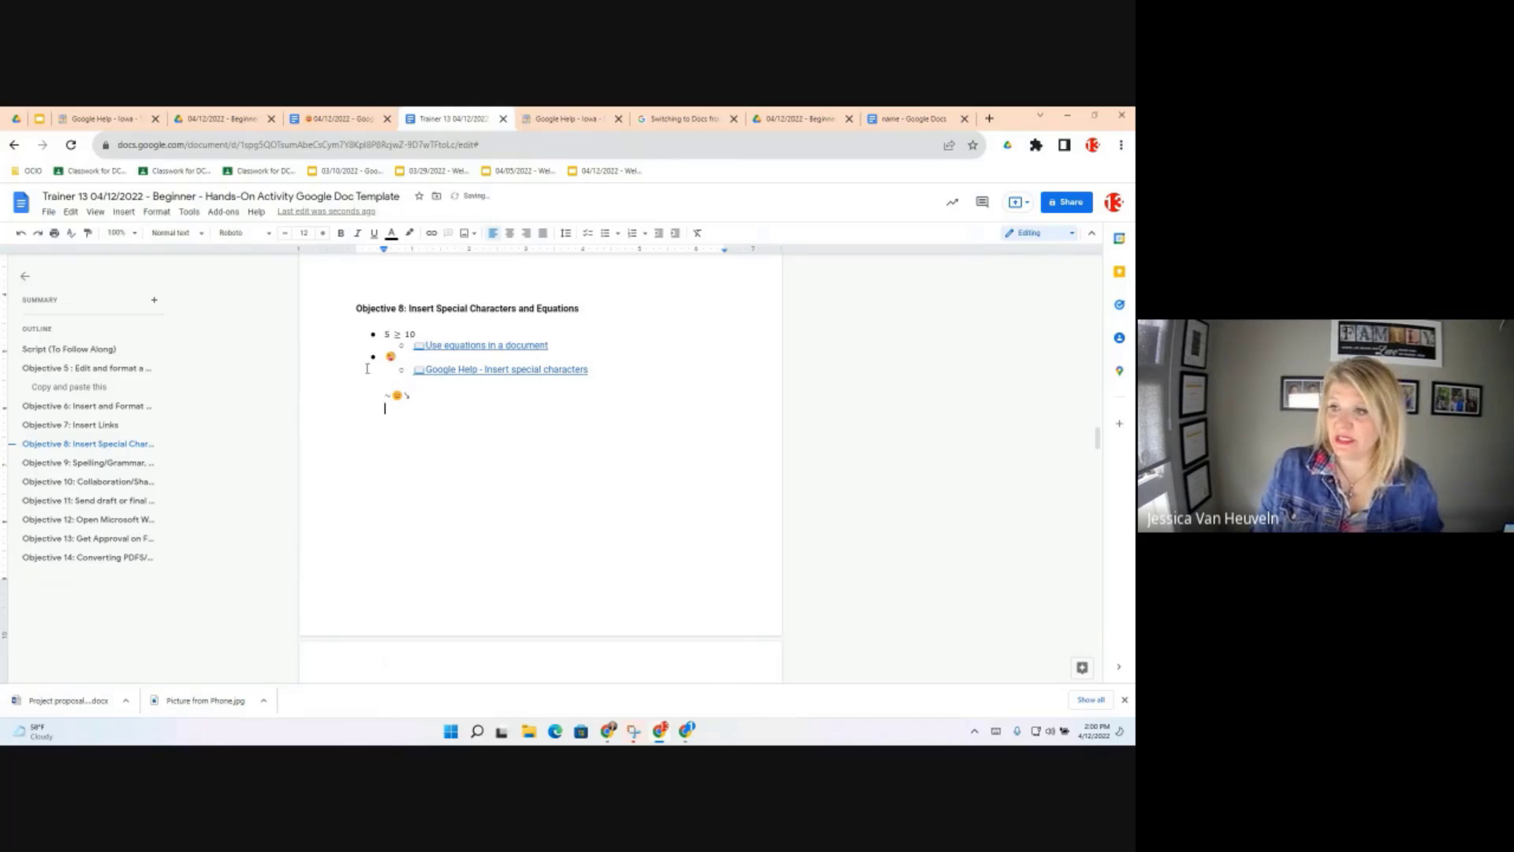
pyautogui.click(123, 212)
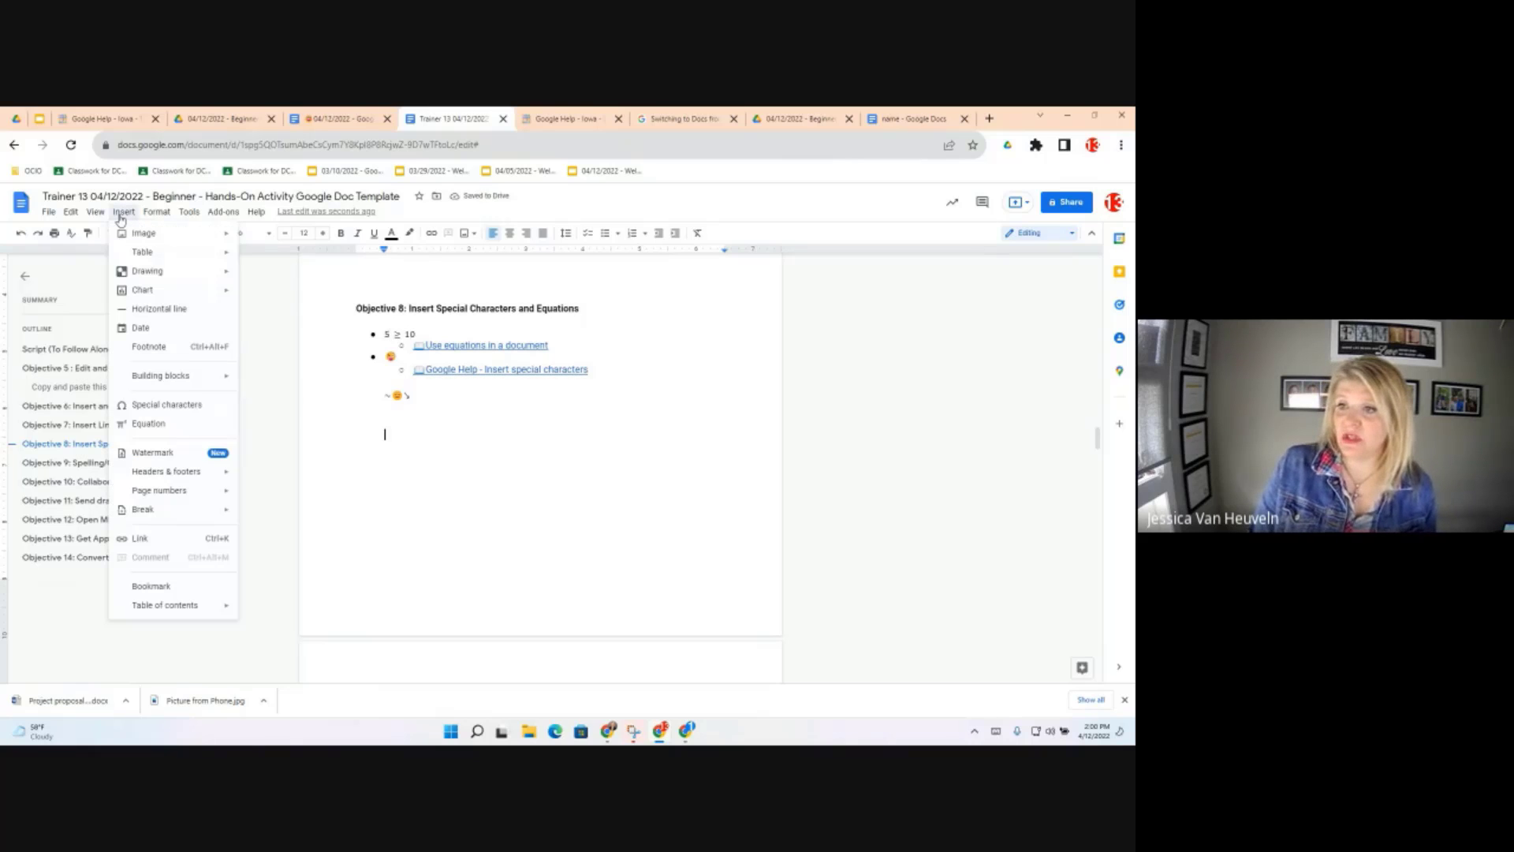
# Insert a new equation and add the ≤ symbol from the relation symbols
pyautogui.click(145, 428)
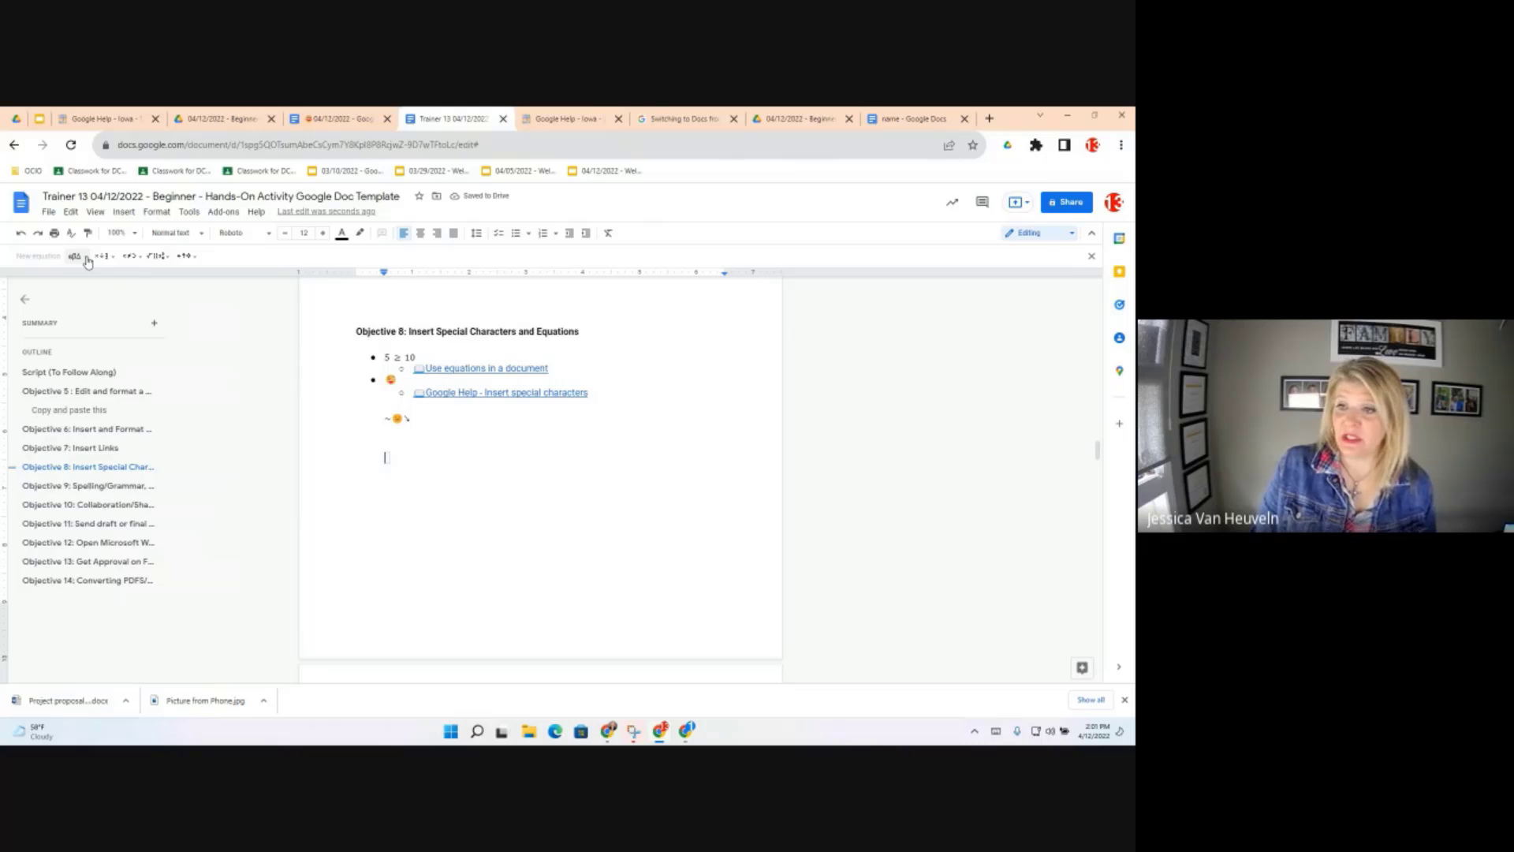
pyautogui.click(87, 257)
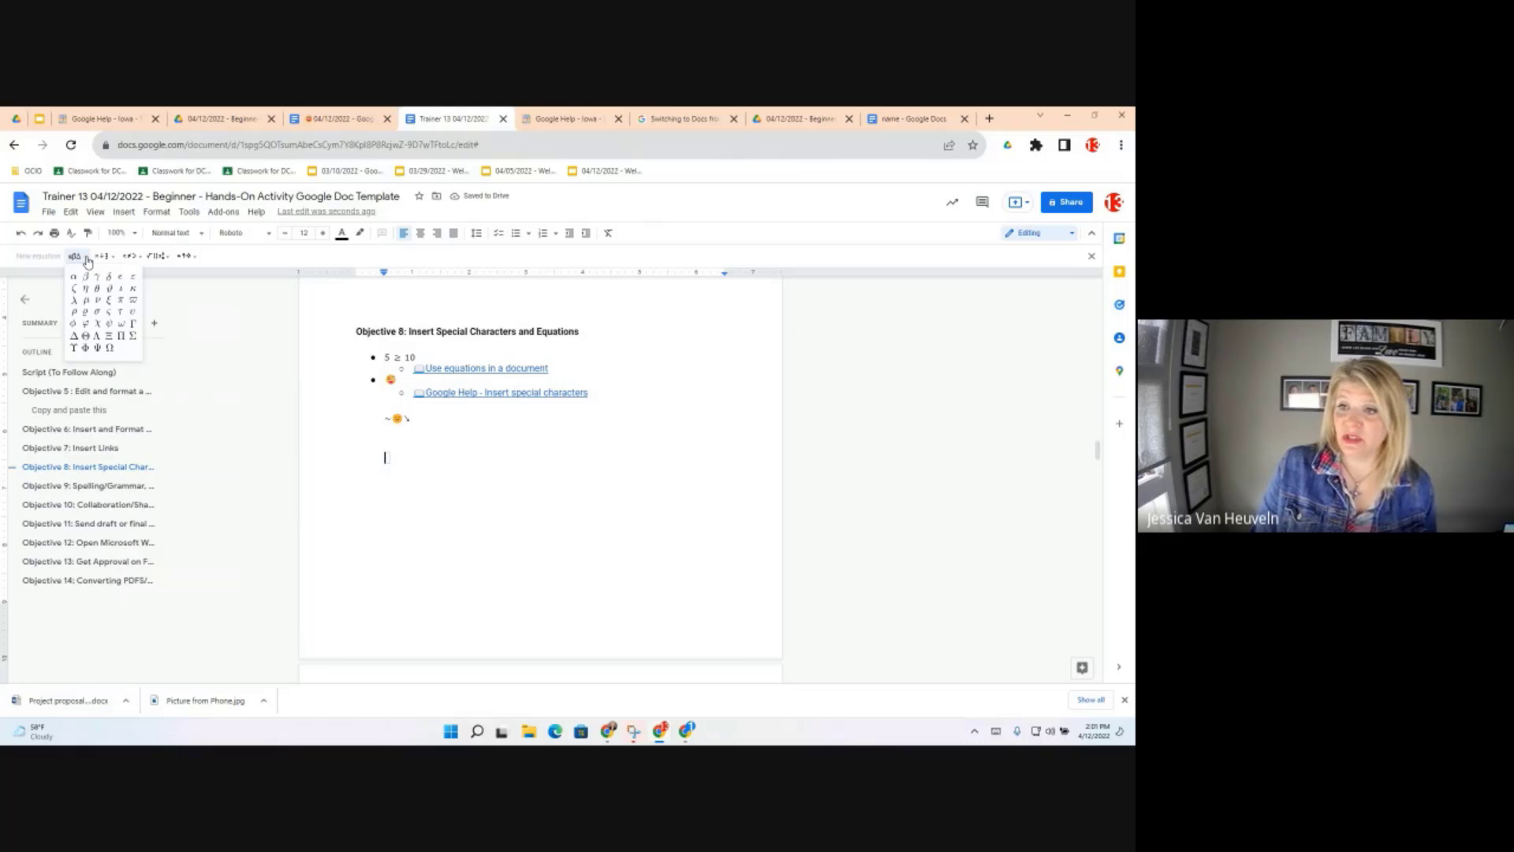
pyautogui.click(135, 260)
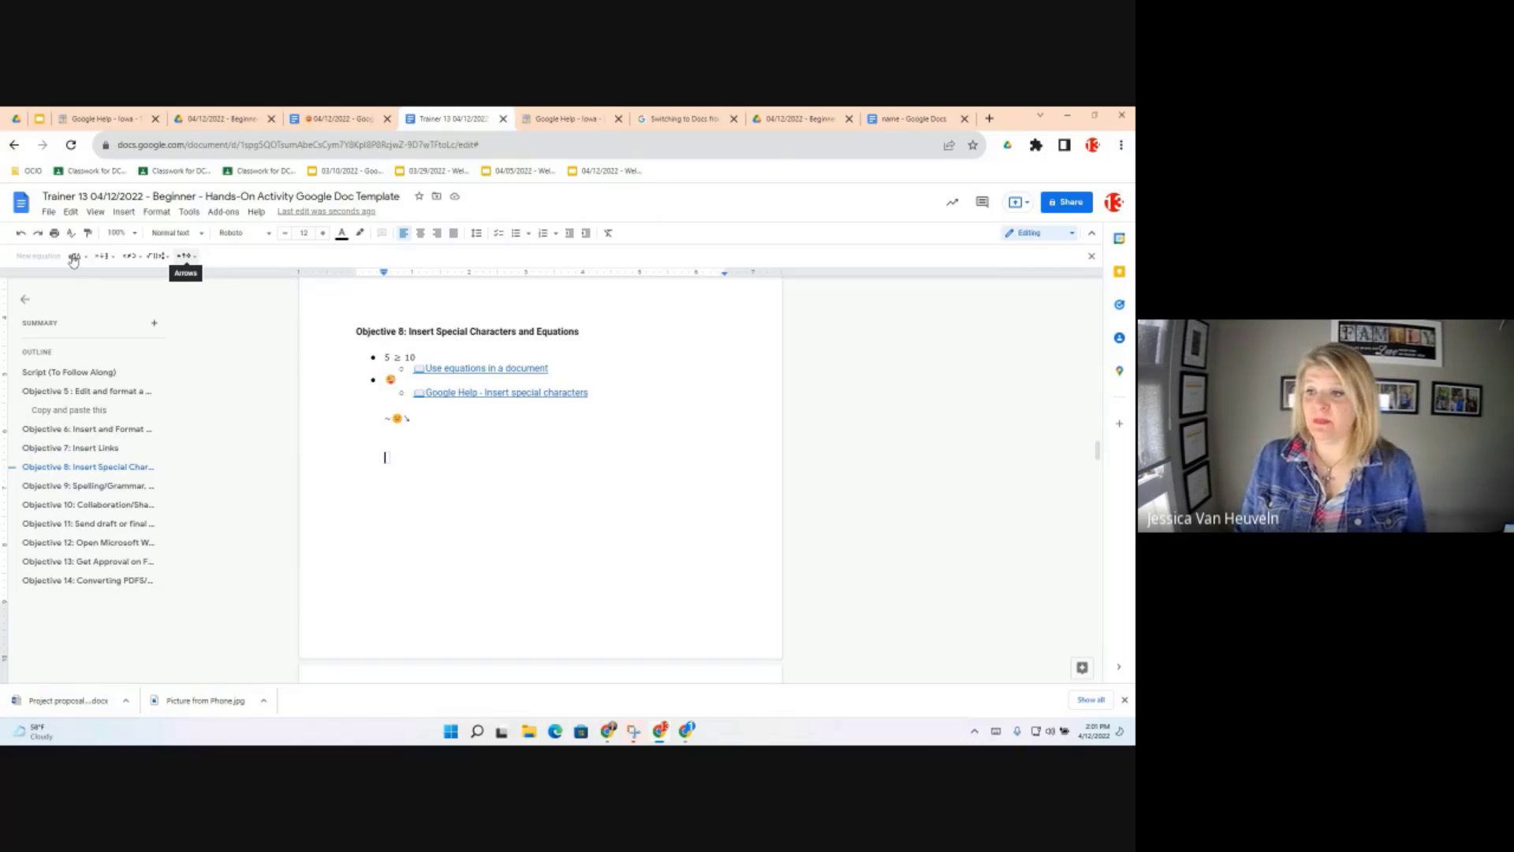
pyautogui.click(137, 262)
pyautogui.click(137, 262)
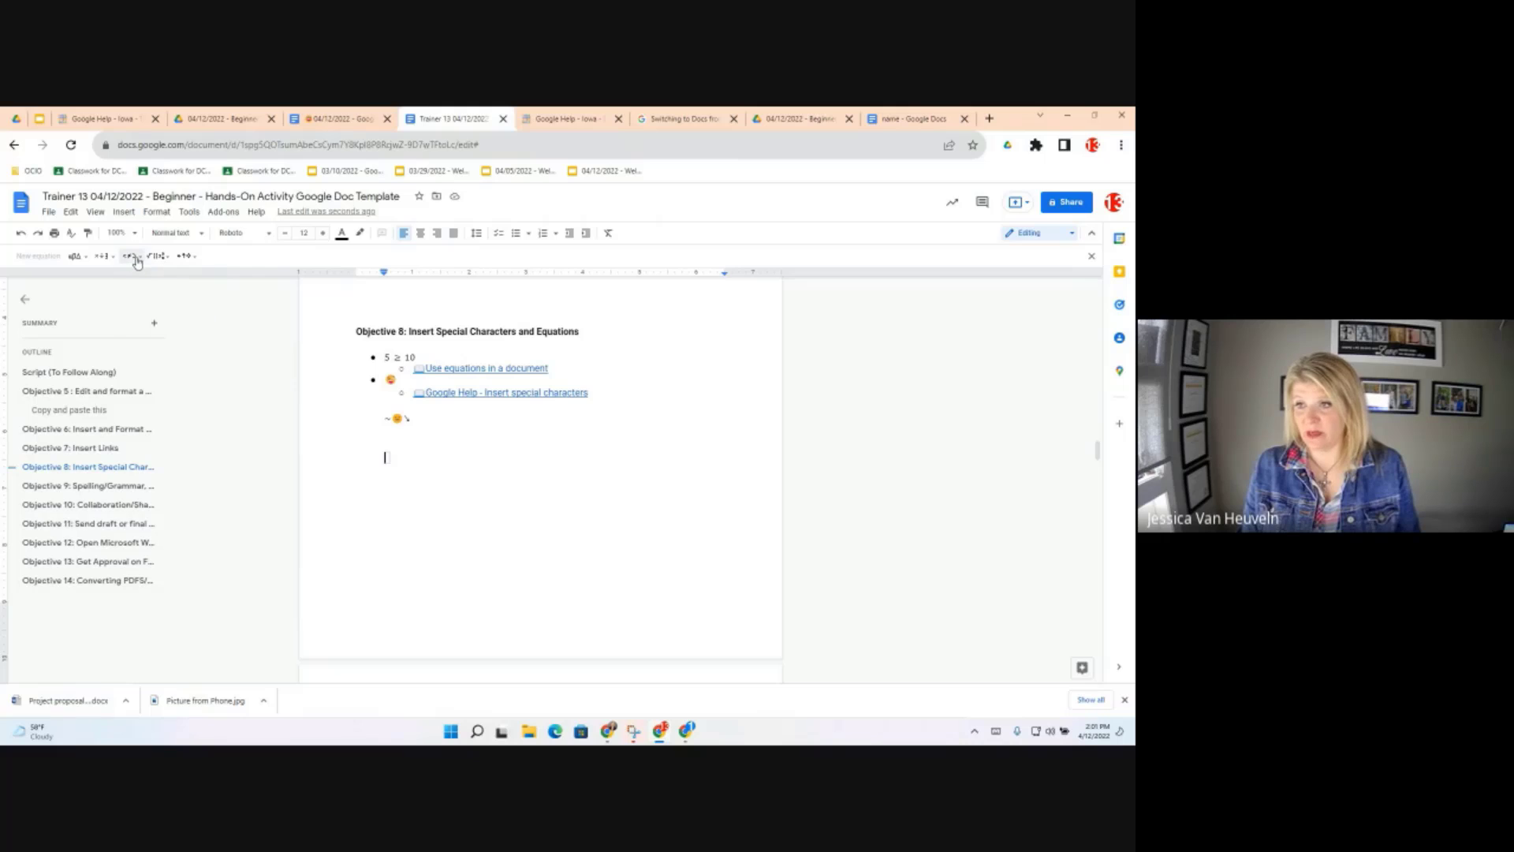
pyautogui.click(137, 262)
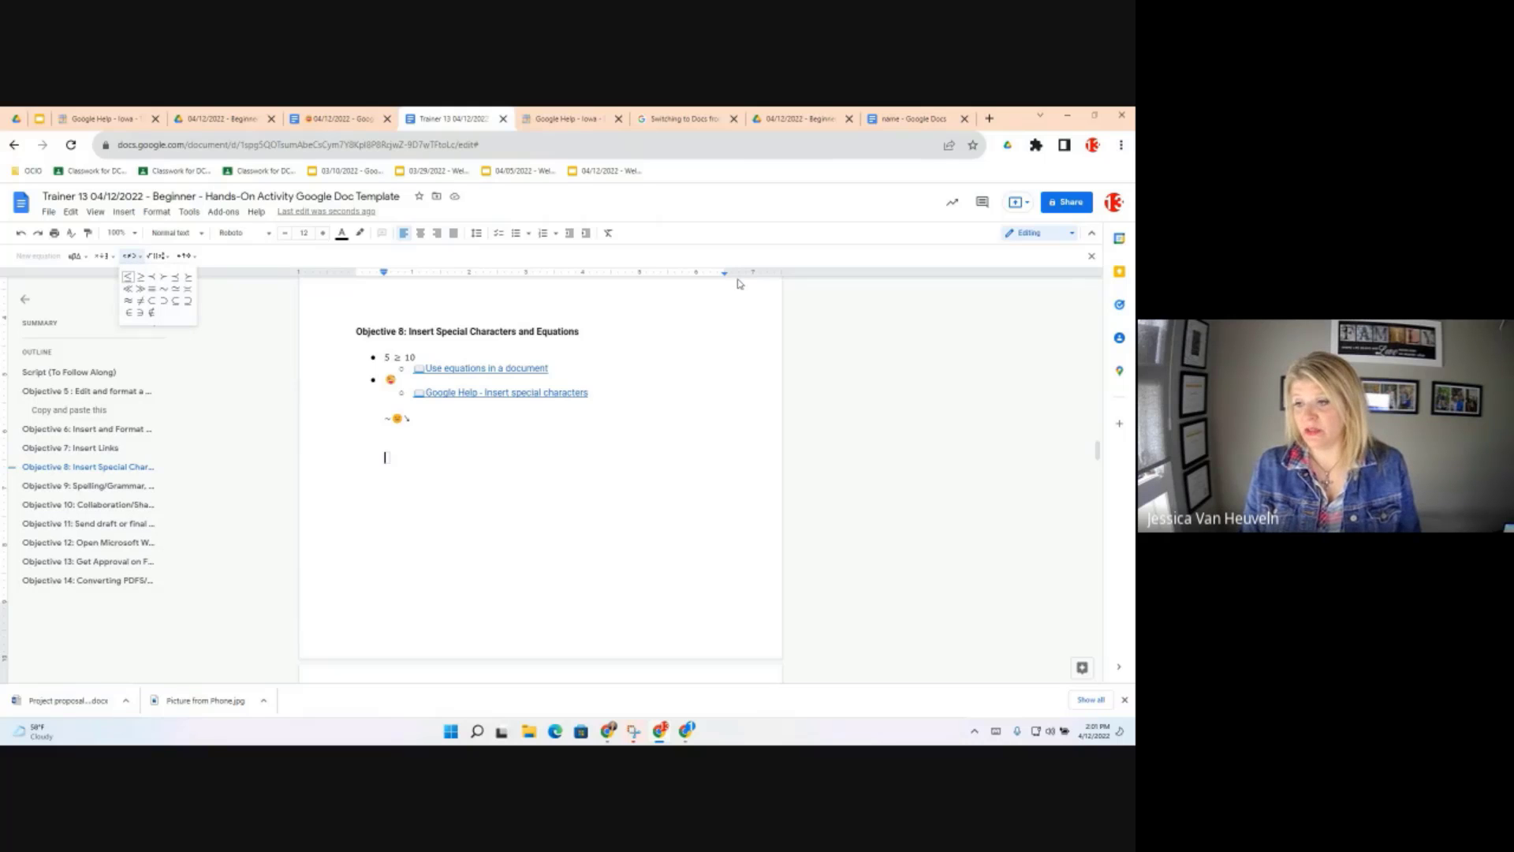
pyautogui.press('Return')
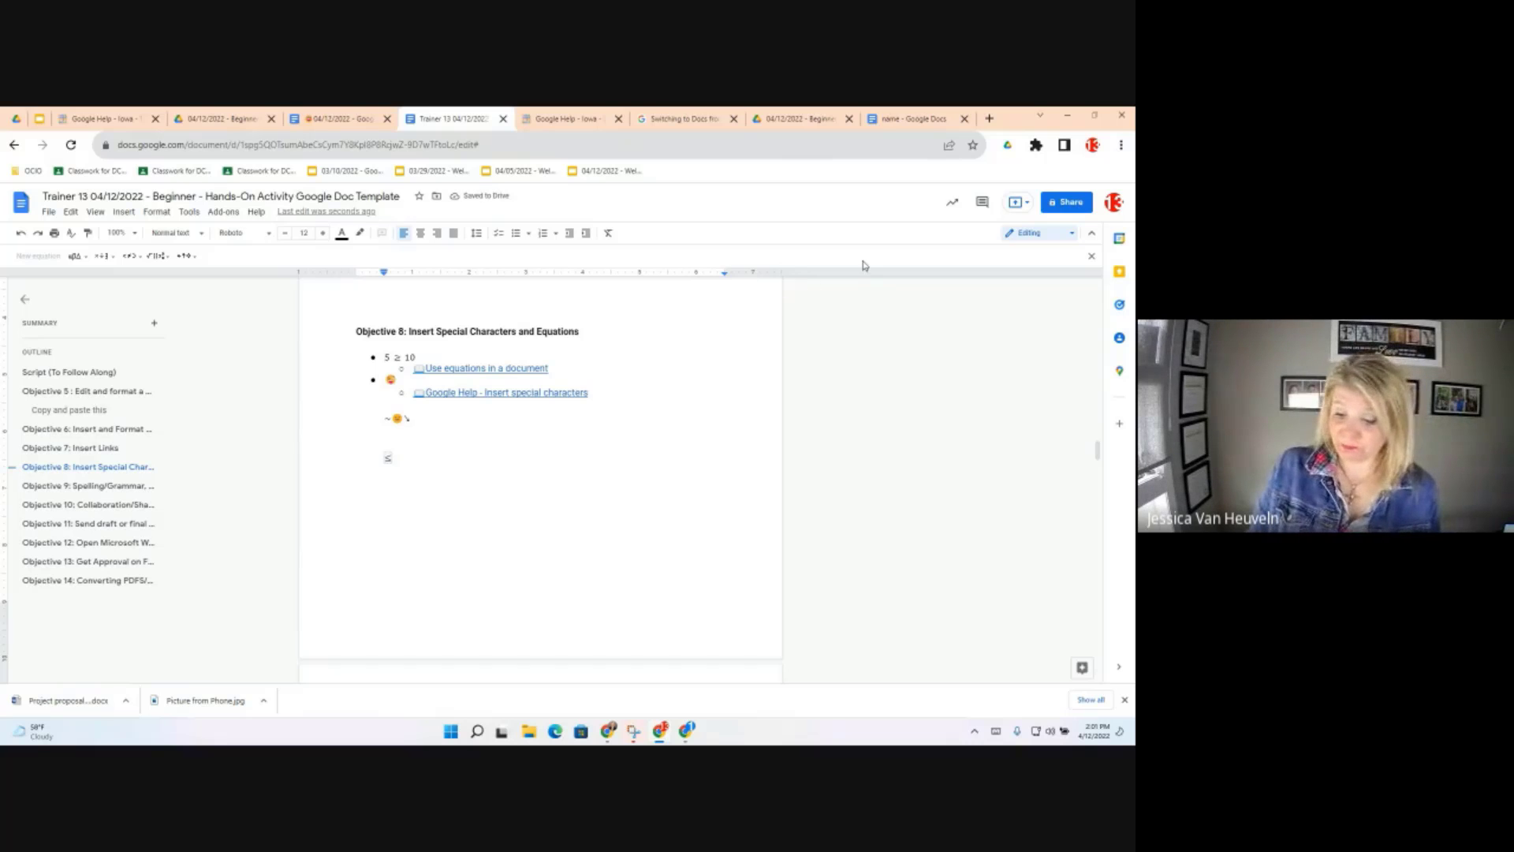
# Open the 'More assistive writing suggestions in Google Docs' post from Objective 9's link
pyautogui.click(82, 491)
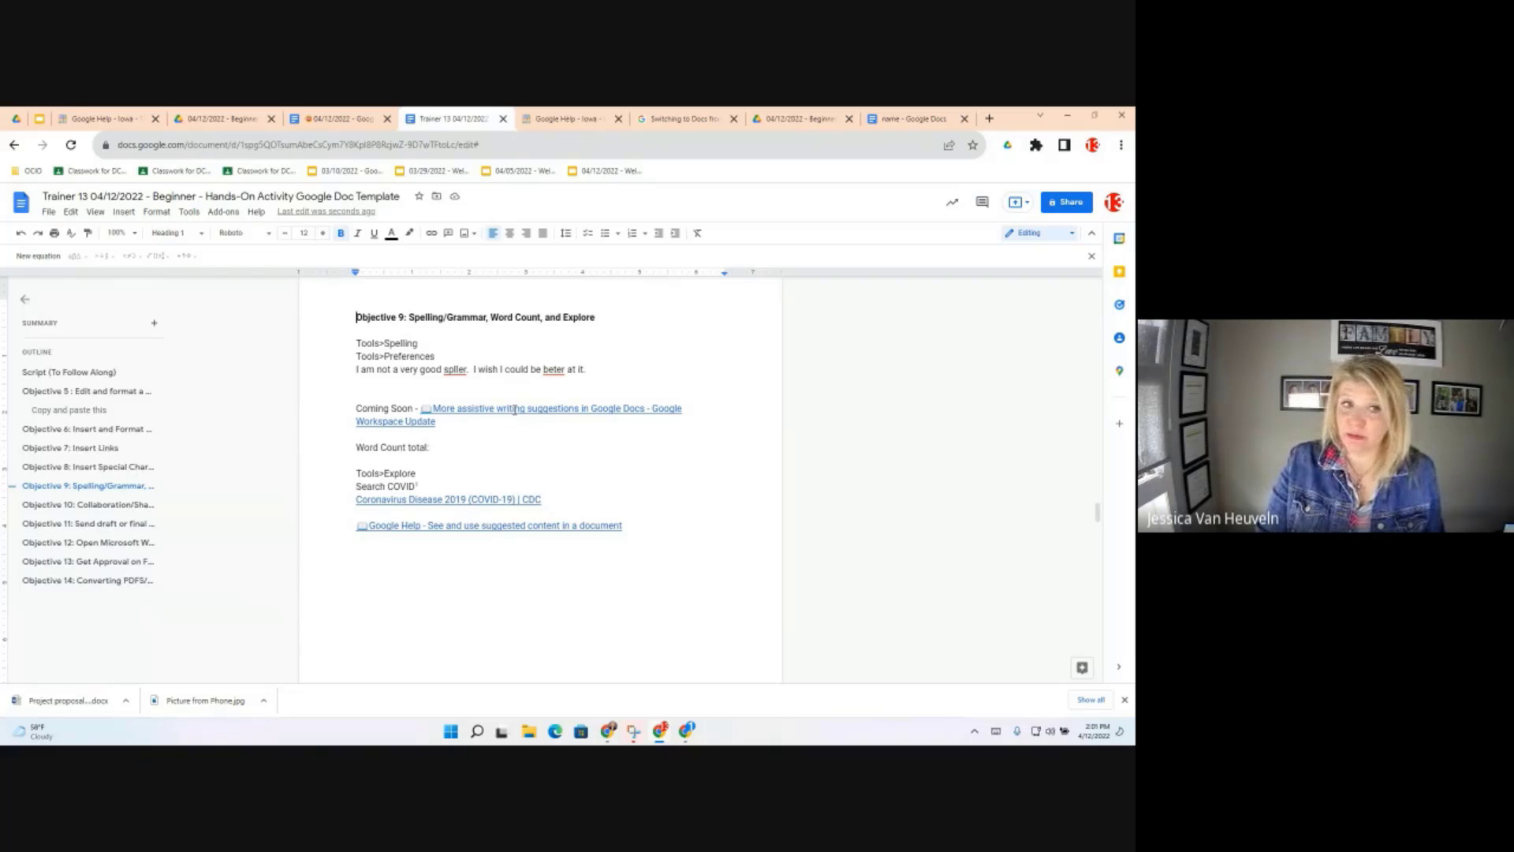
pyautogui.click(515, 409)
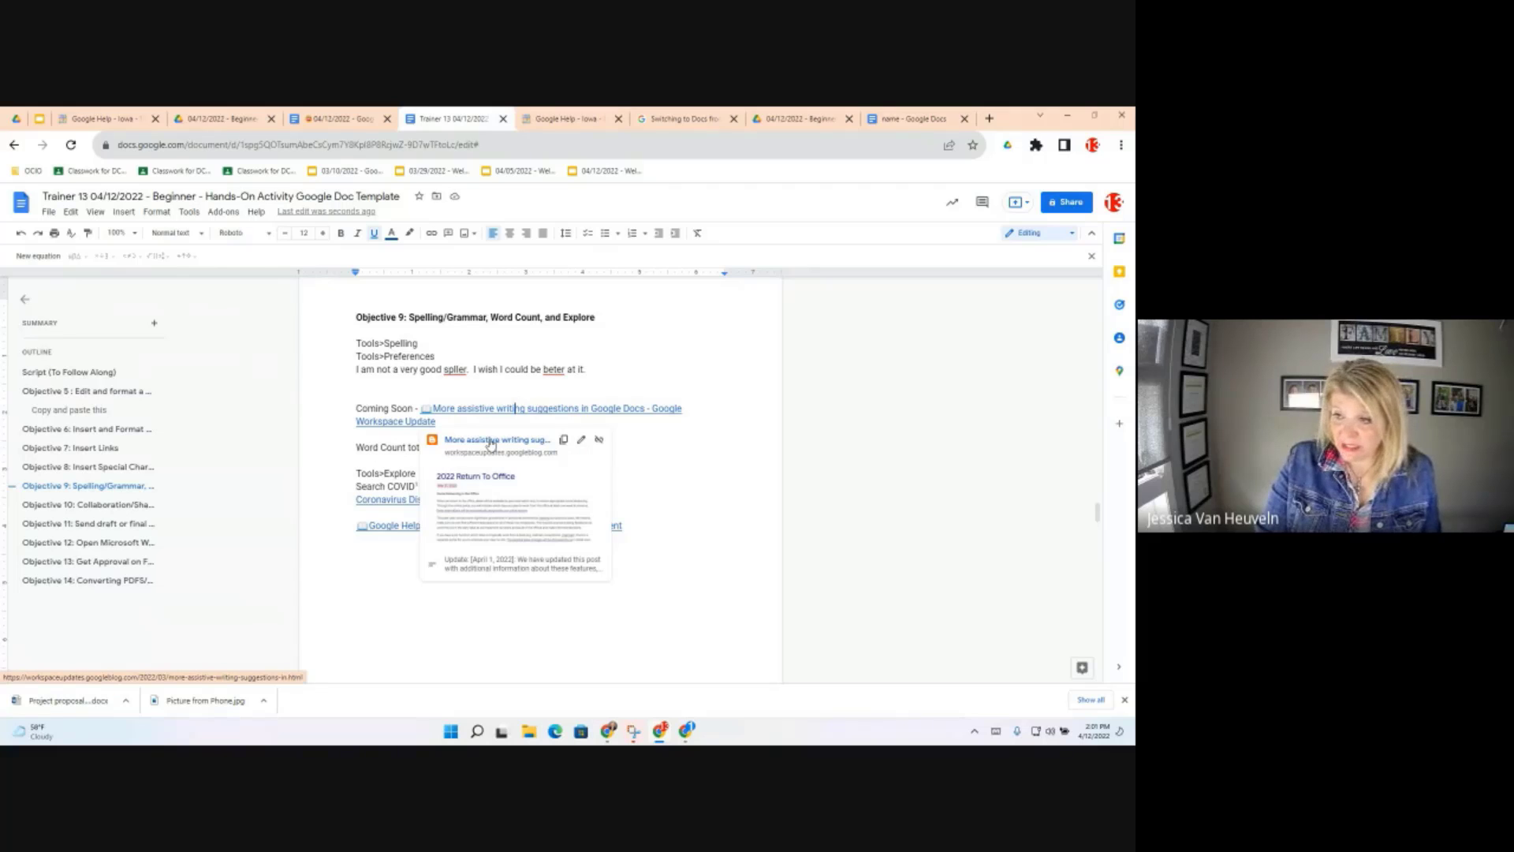
pyautogui.click(491, 440)
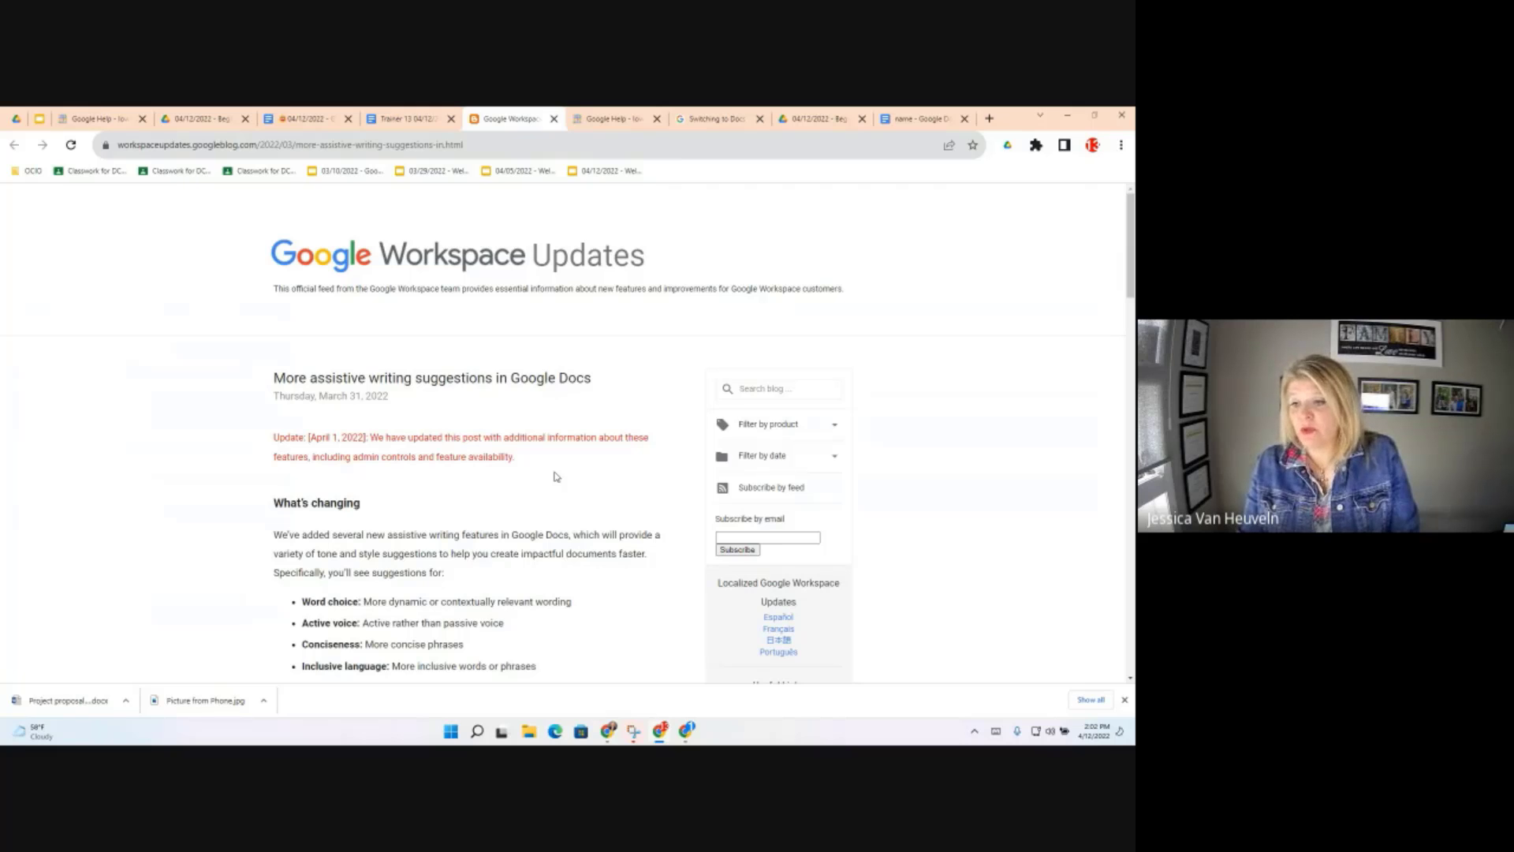
# Highlight the April 14, 2022 rollout date and the eligible editions in the blog post
pyautogui.scroll(-3, 557, 477)
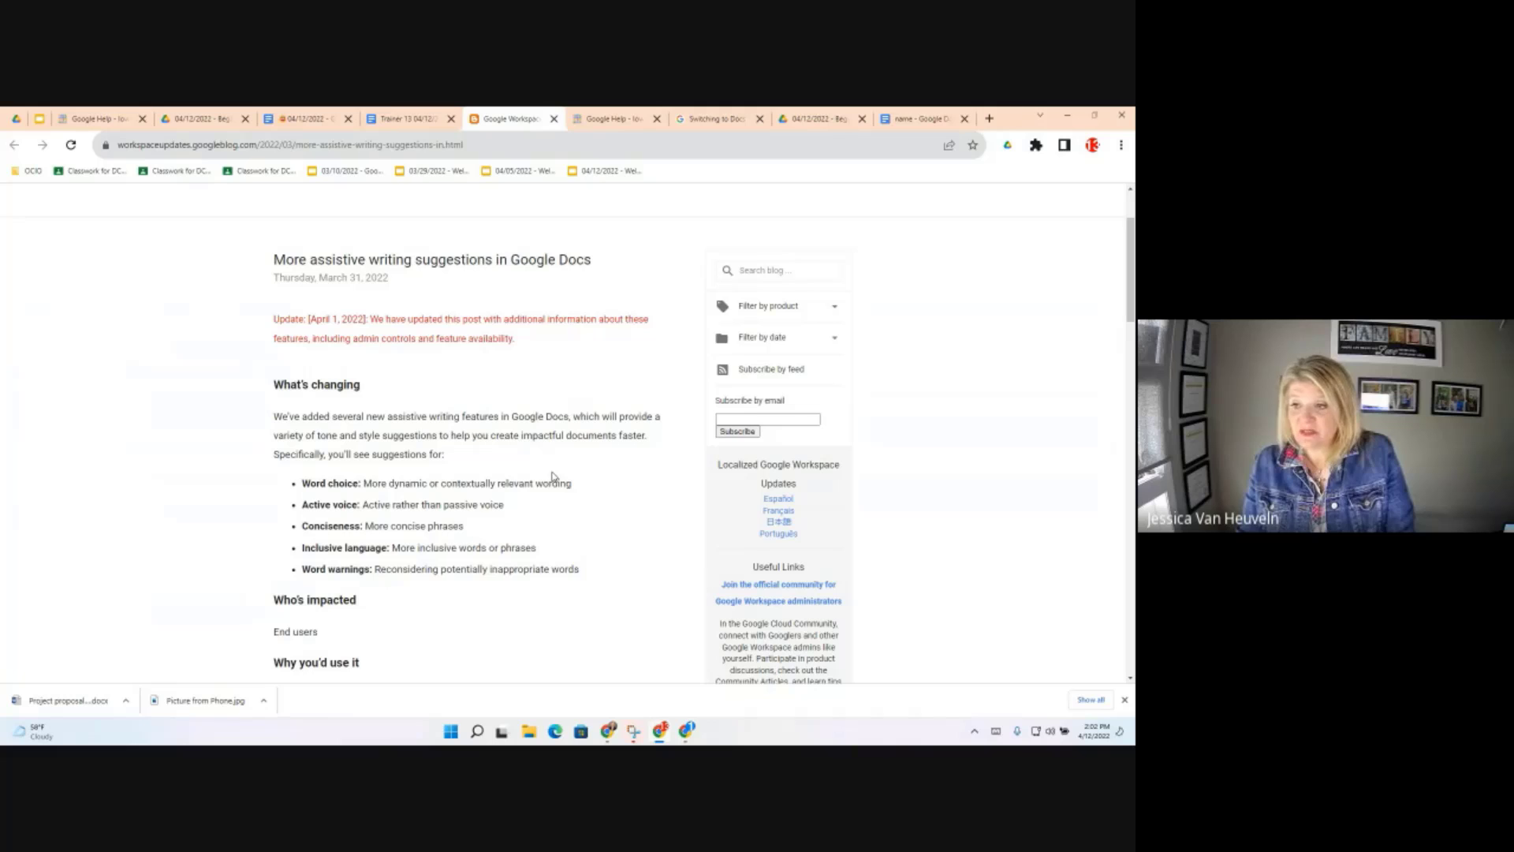
pyautogui.scroll(-1, 555, 478)
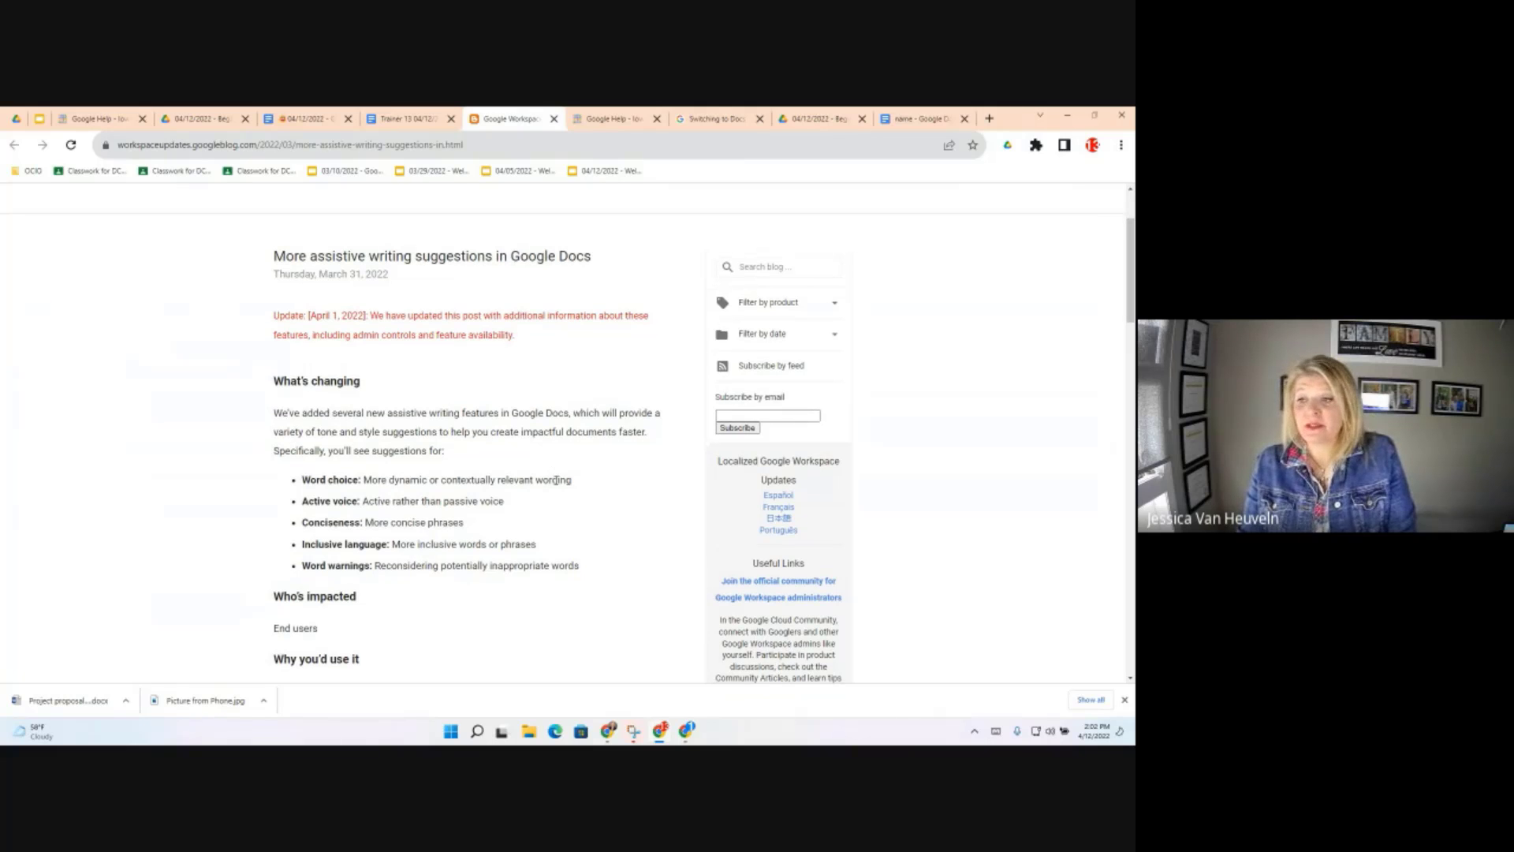
pyautogui.scroll(-1, 556, 480)
pyautogui.scroll(-3, 521, 469)
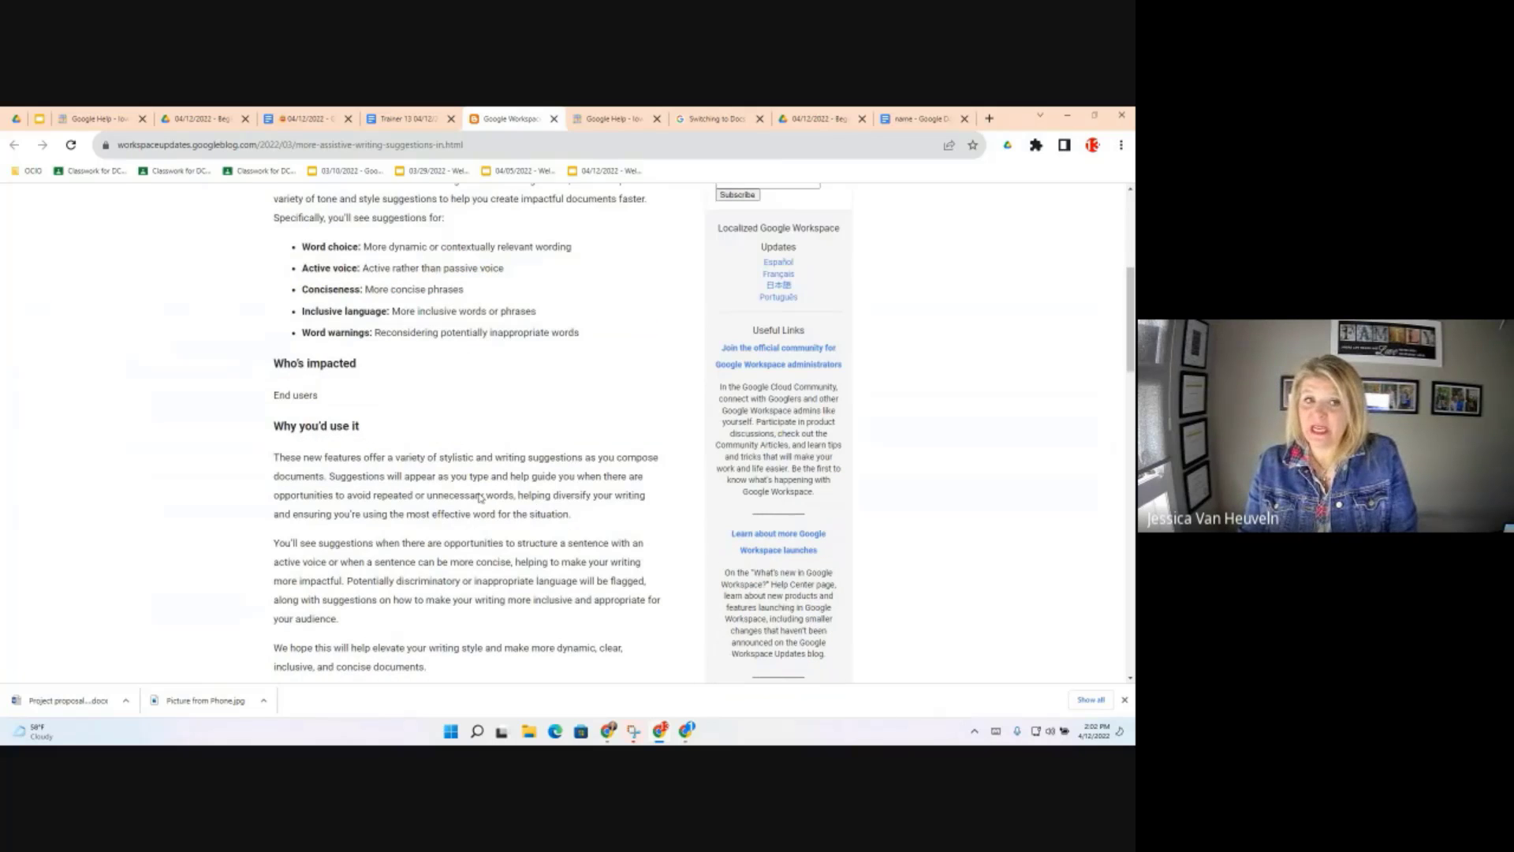
pyautogui.scroll(-8, 517, 450)
pyautogui.scroll(-3, 517, 447)
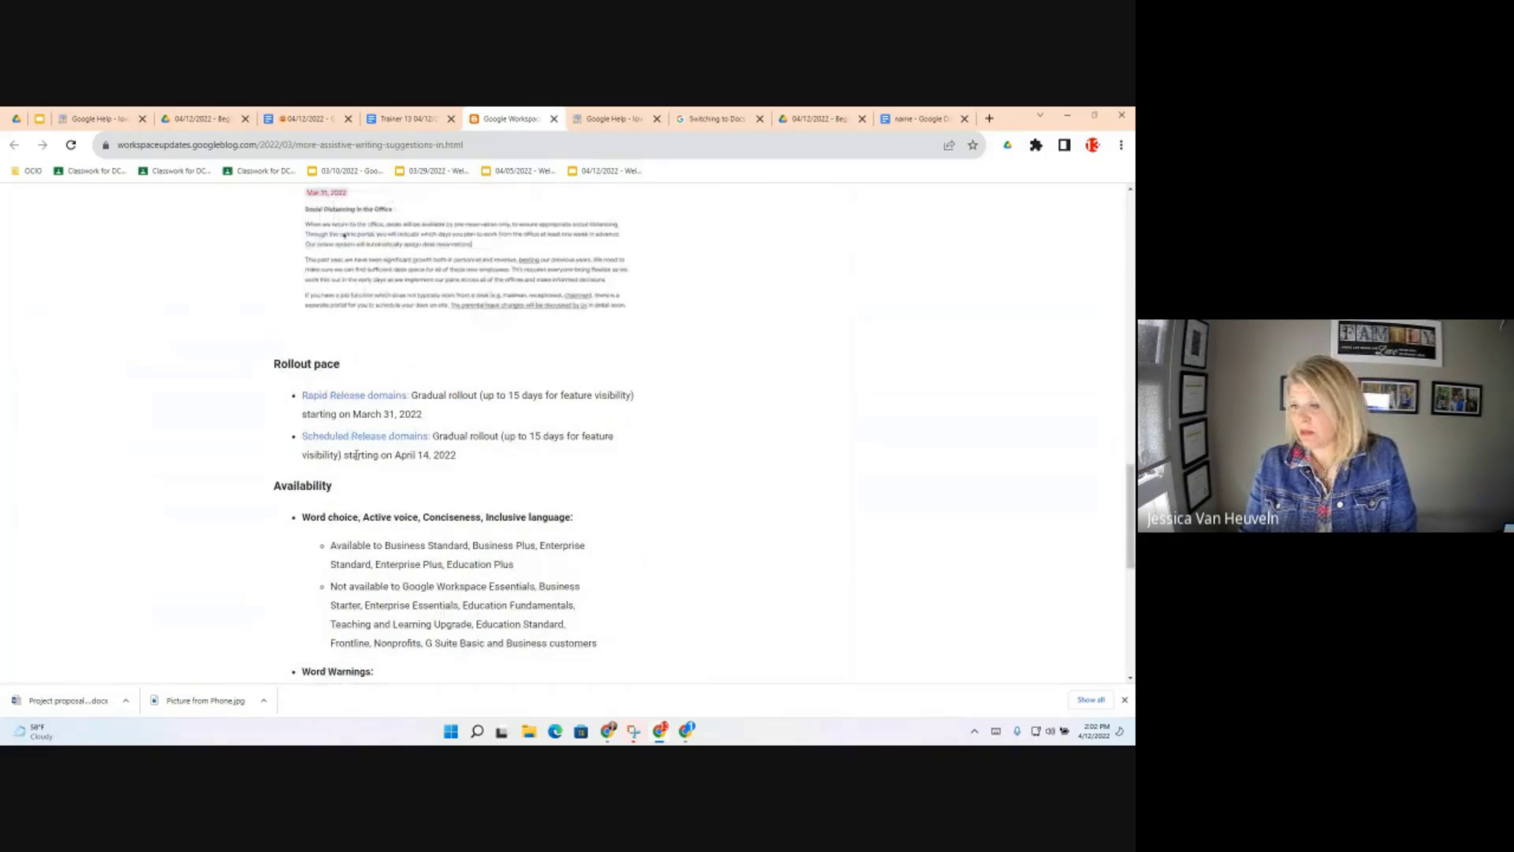
pyautogui.moveTo(460, 455); pyautogui.dragTo(353, 456)
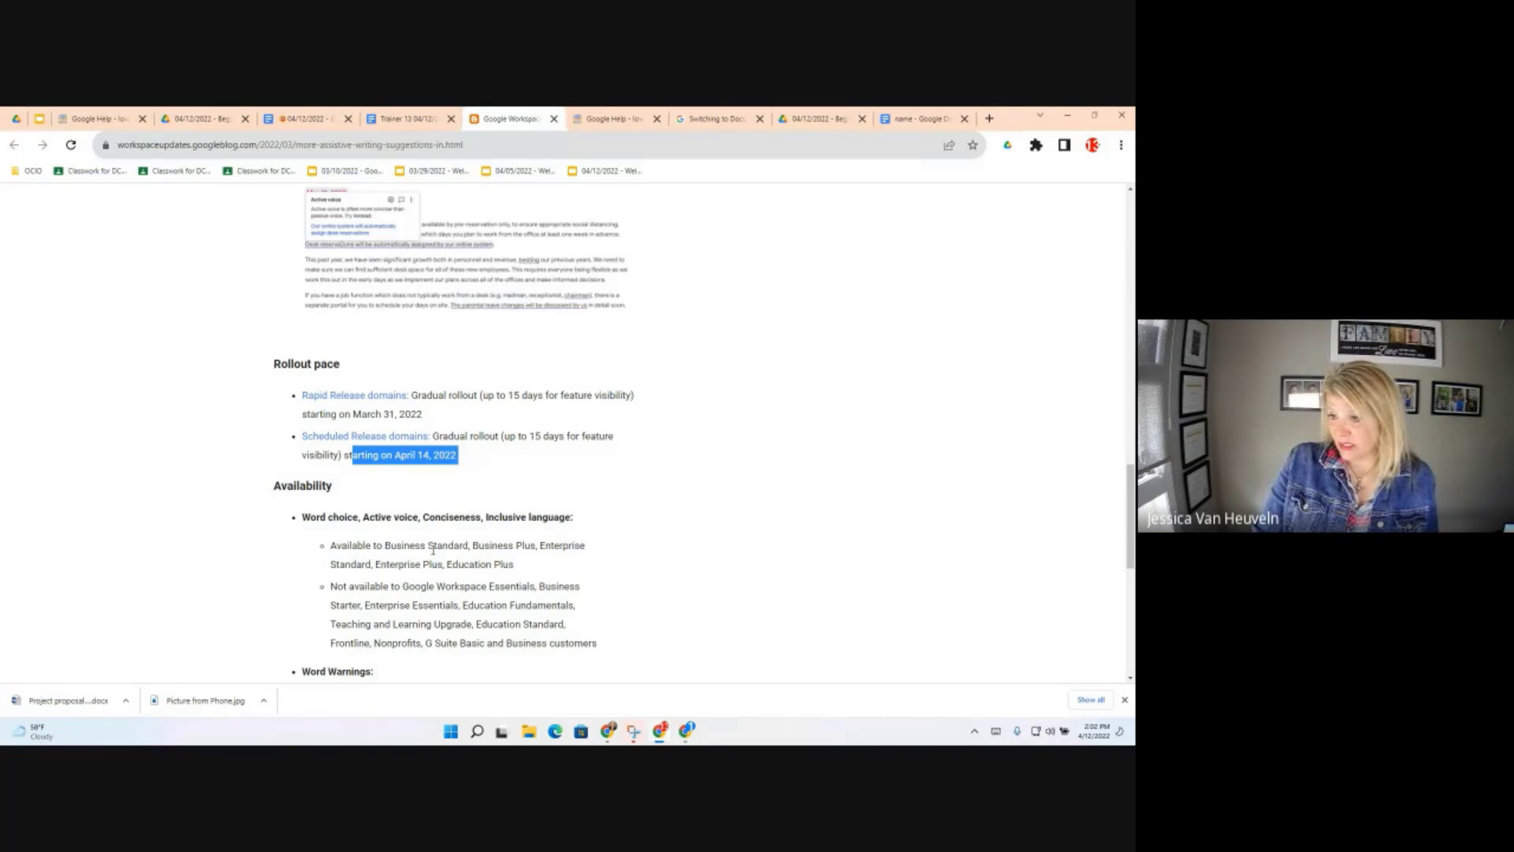
pyautogui.moveTo(513, 564); pyautogui.dragTo(332, 530)
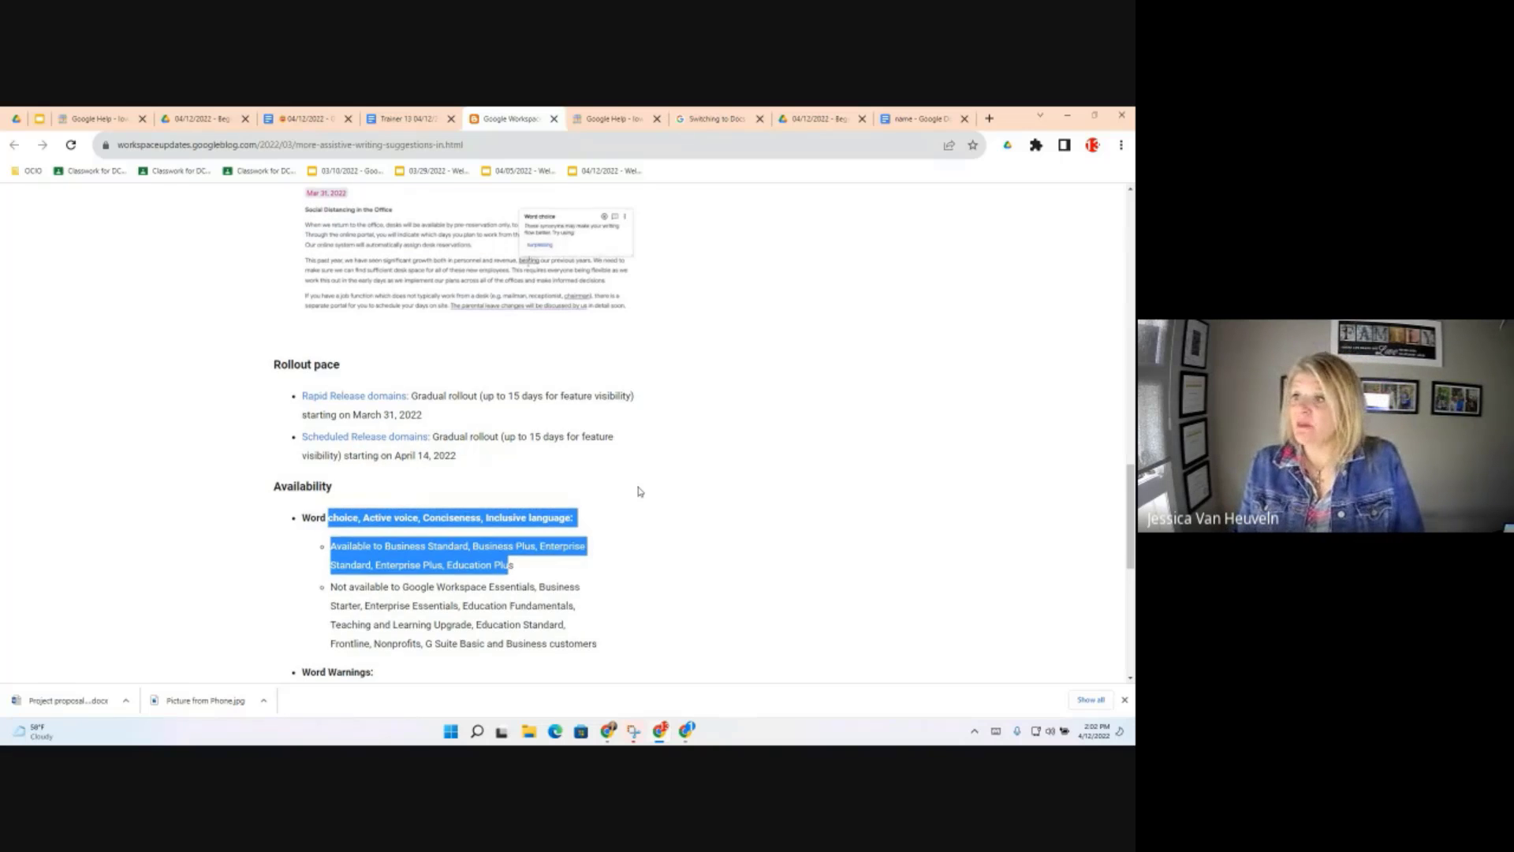
pyautogui.scroll(3, 641, 491)
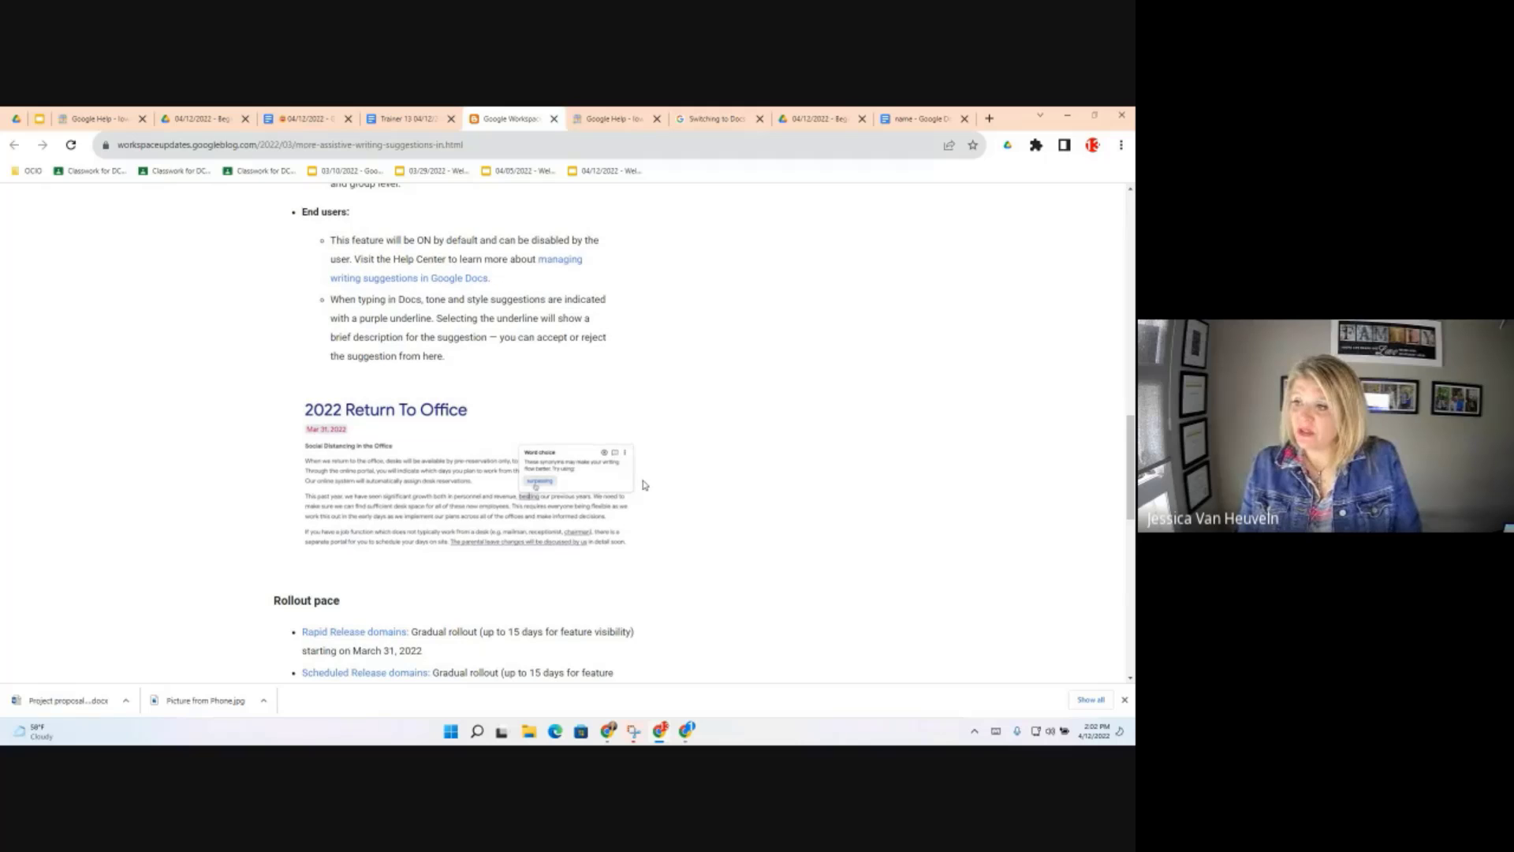
pyautogui.scroll(2, 644, 485)
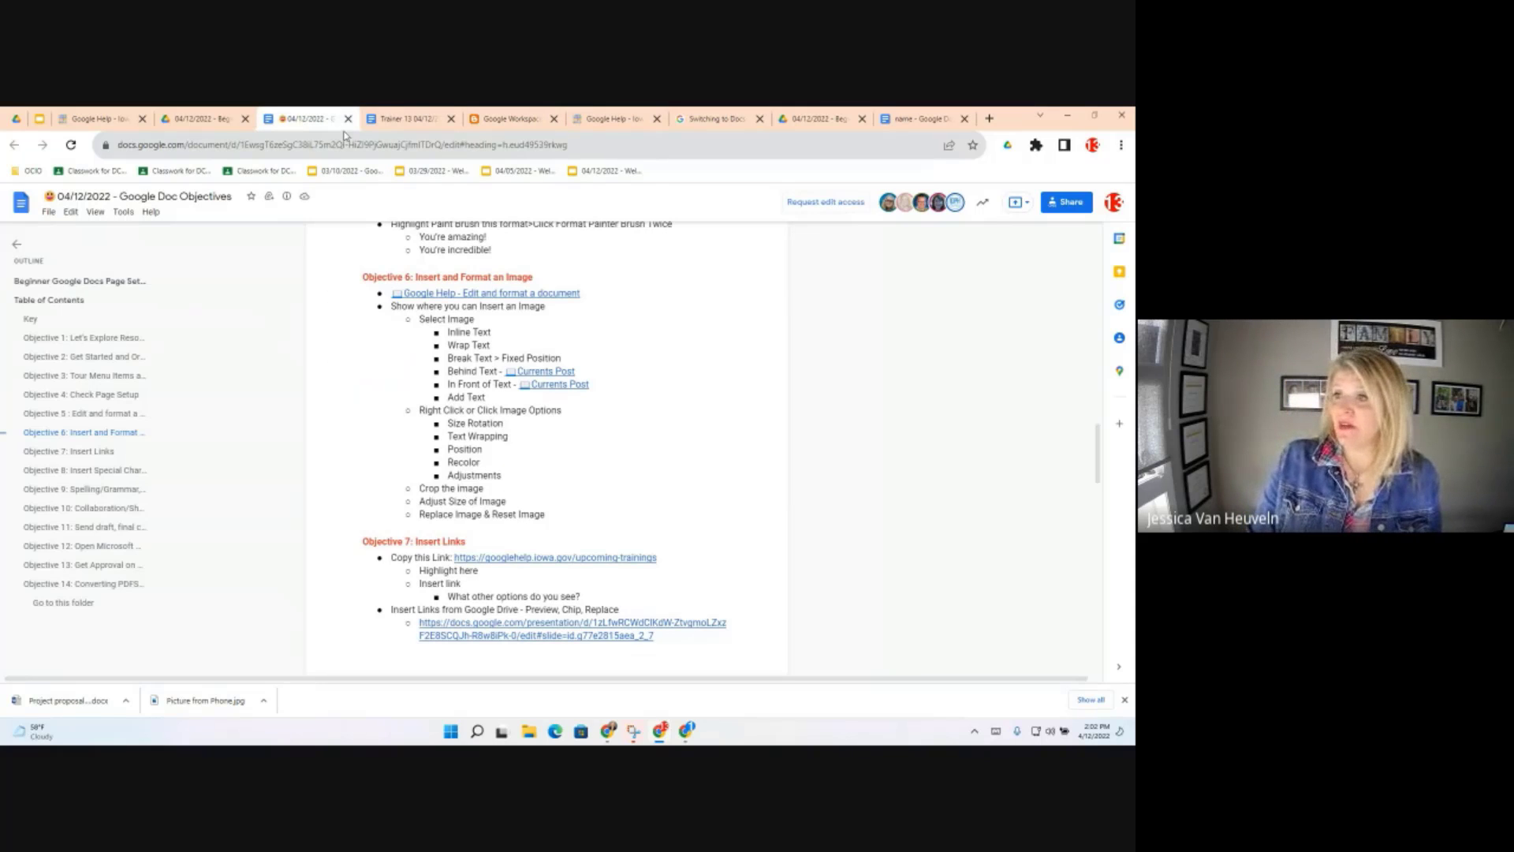
# Switch to the Trainer 13 doc and check the Spelling and grammar options under Tools
pyautogui.click(394, 121)
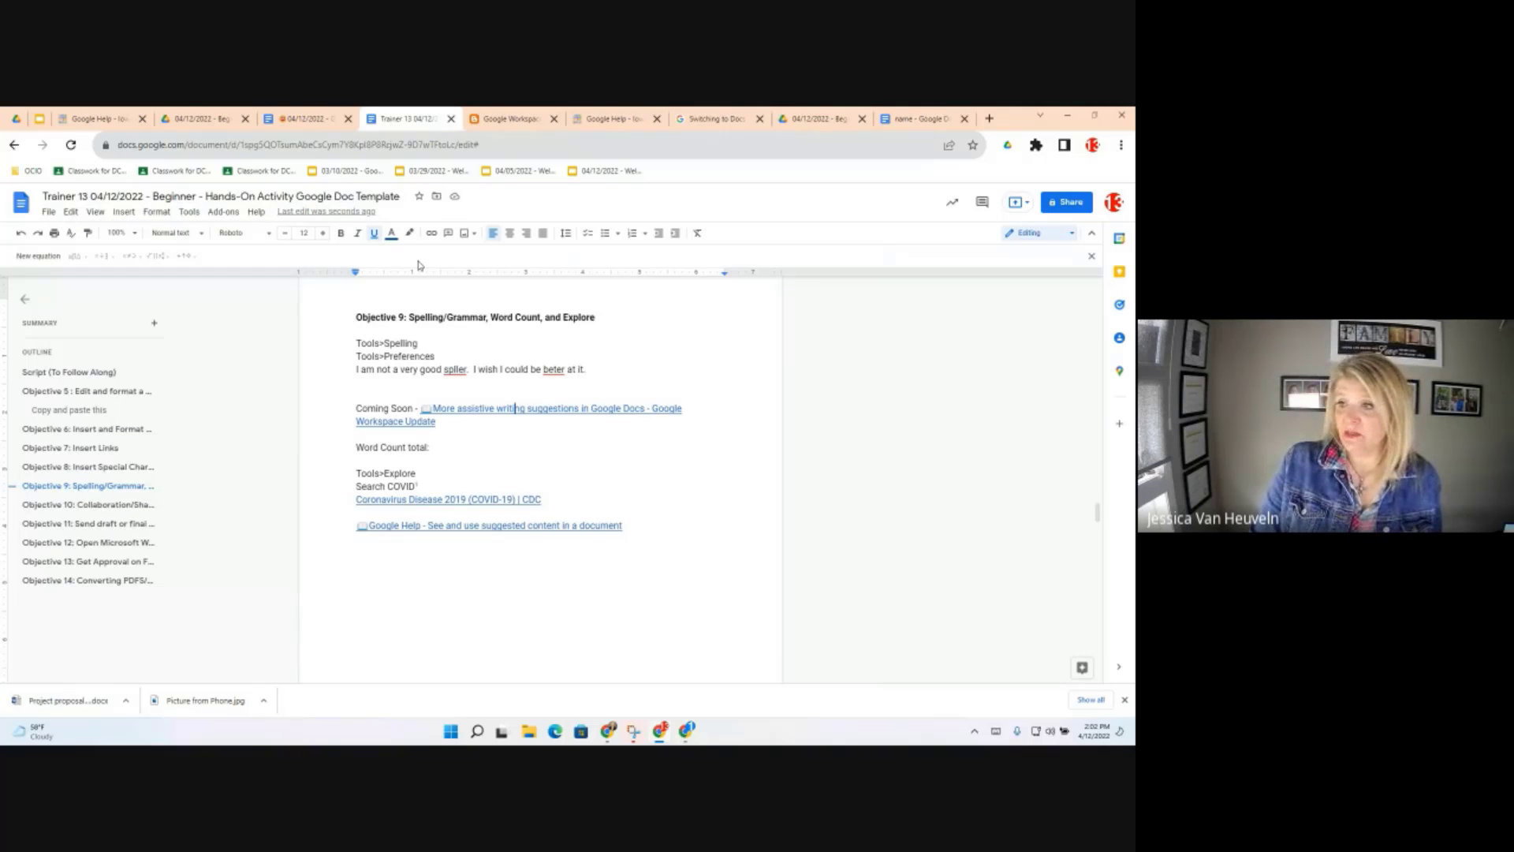
pyautogui.click(190, 215)
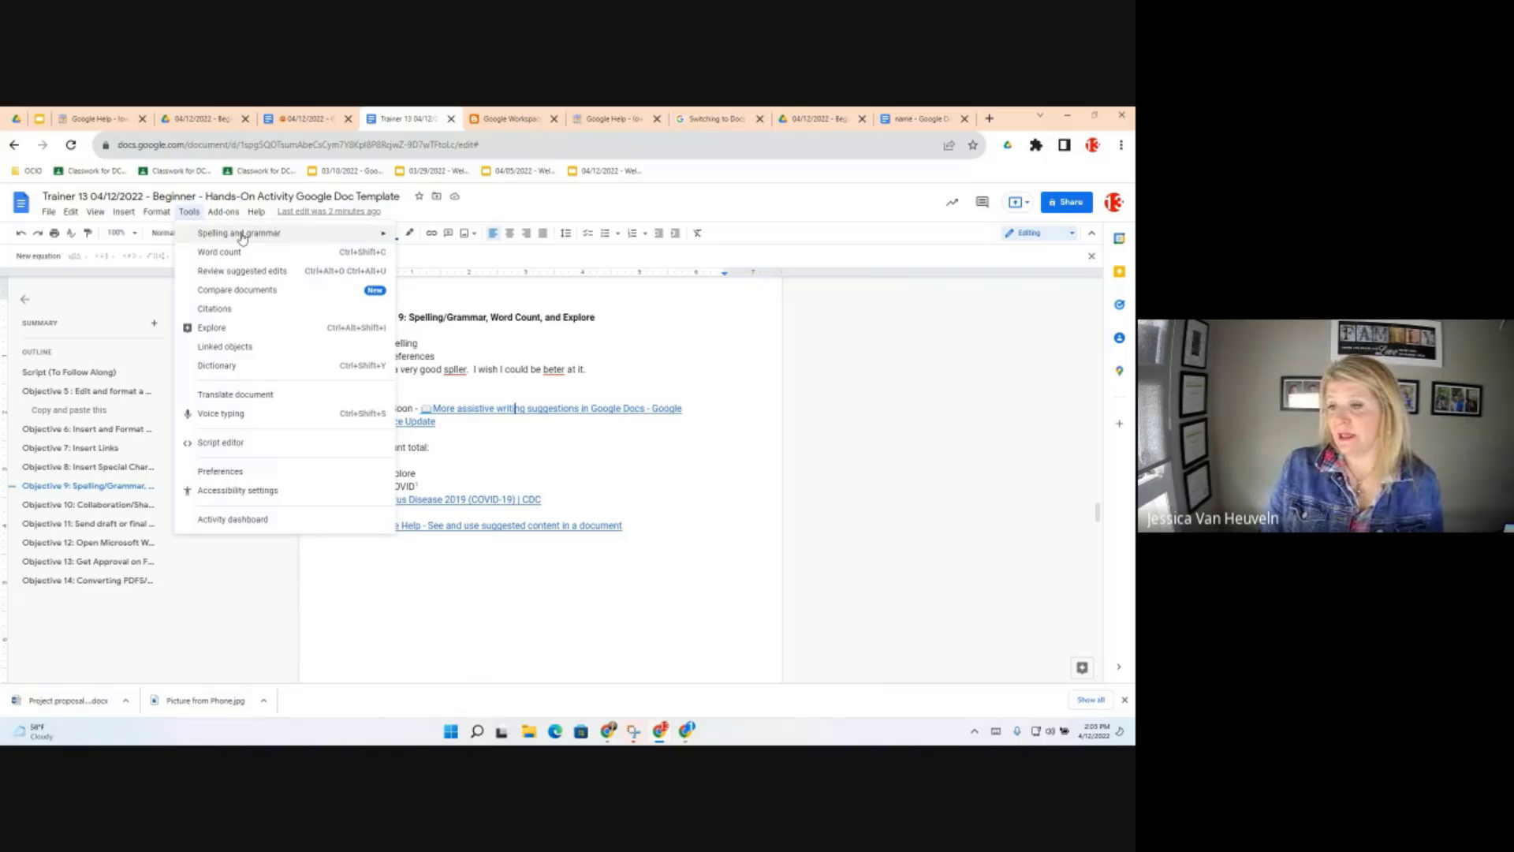
pyautogui.moveTo(242, 237)
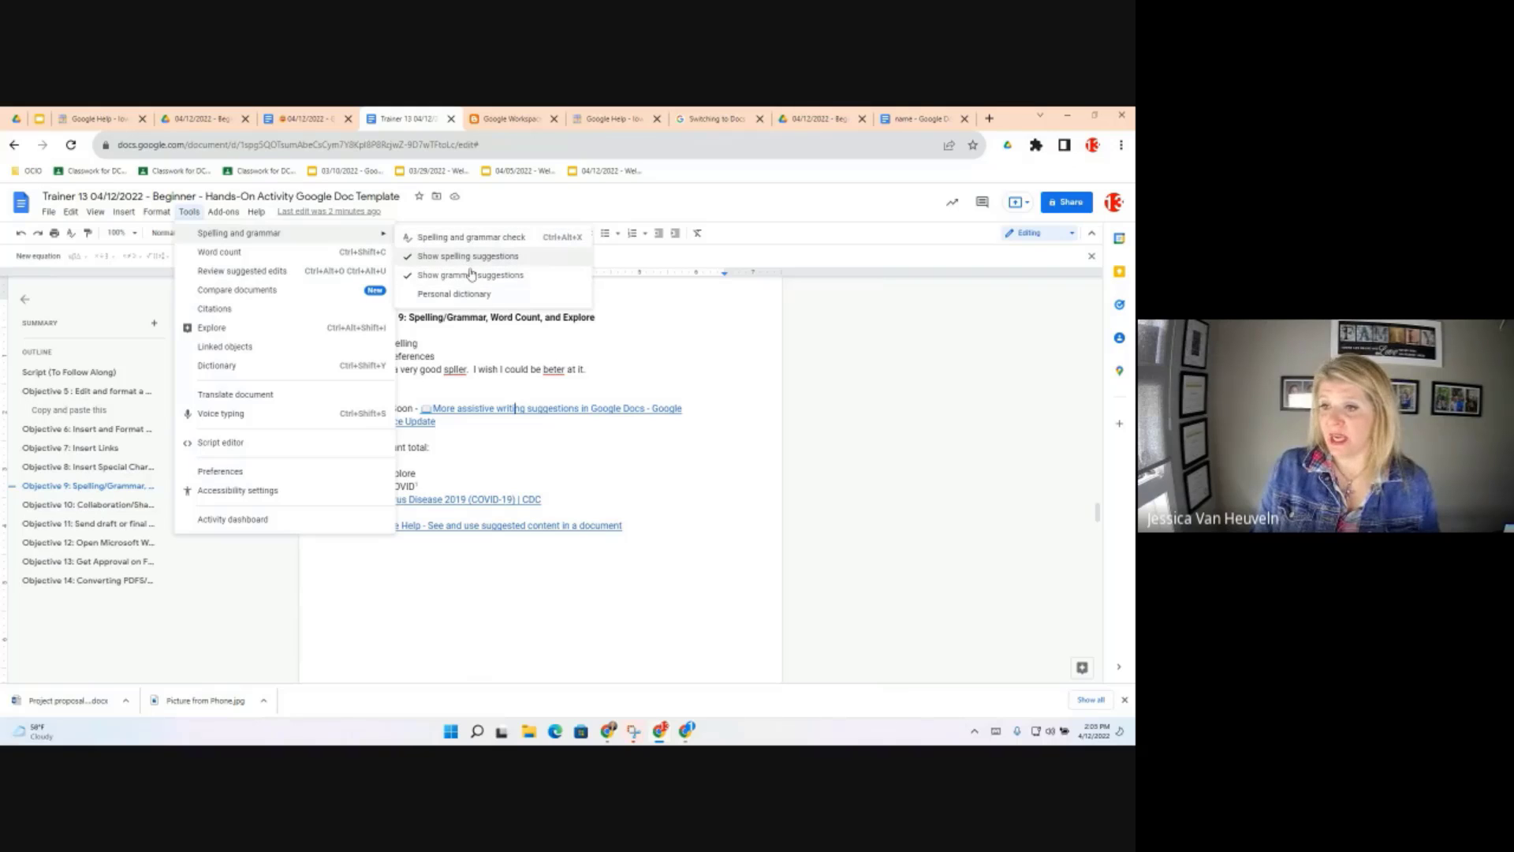
pyautogui.click(235, 476)
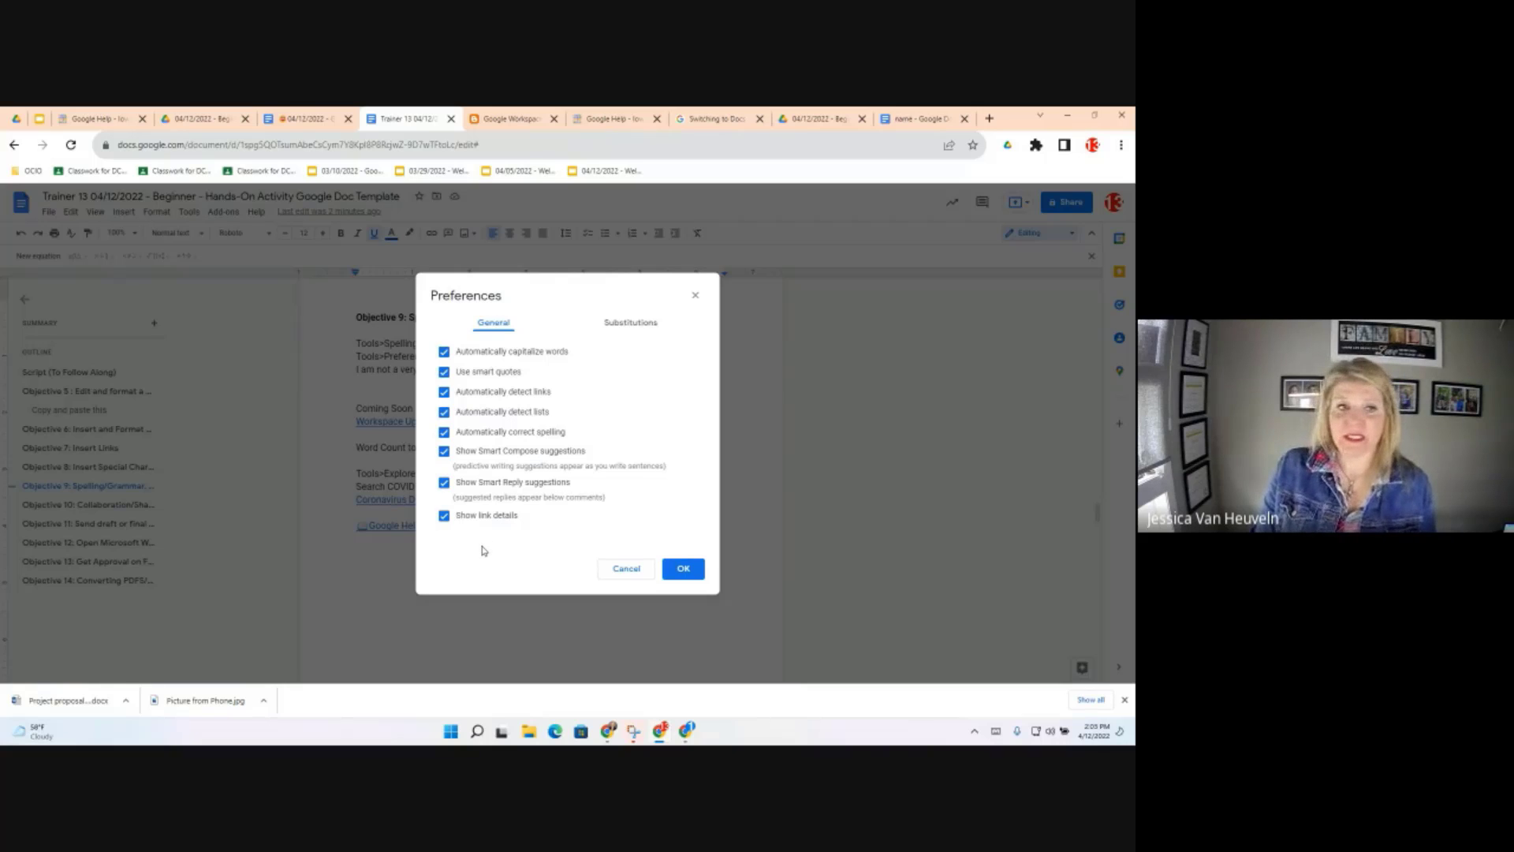
pyautogui.click(641, 327)
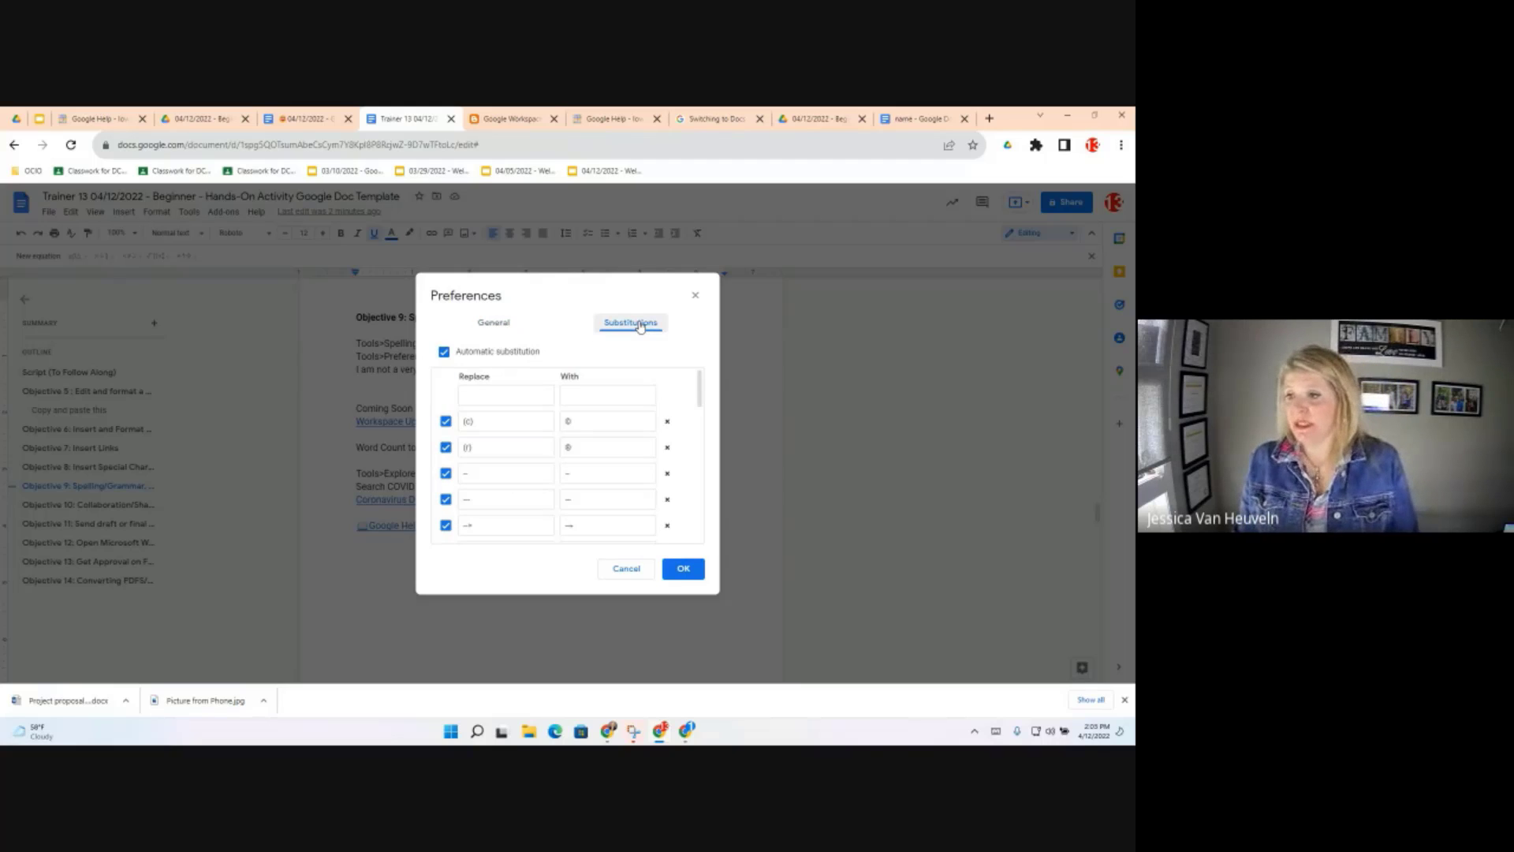
pyautogui.scroll(-2, 599, 449)
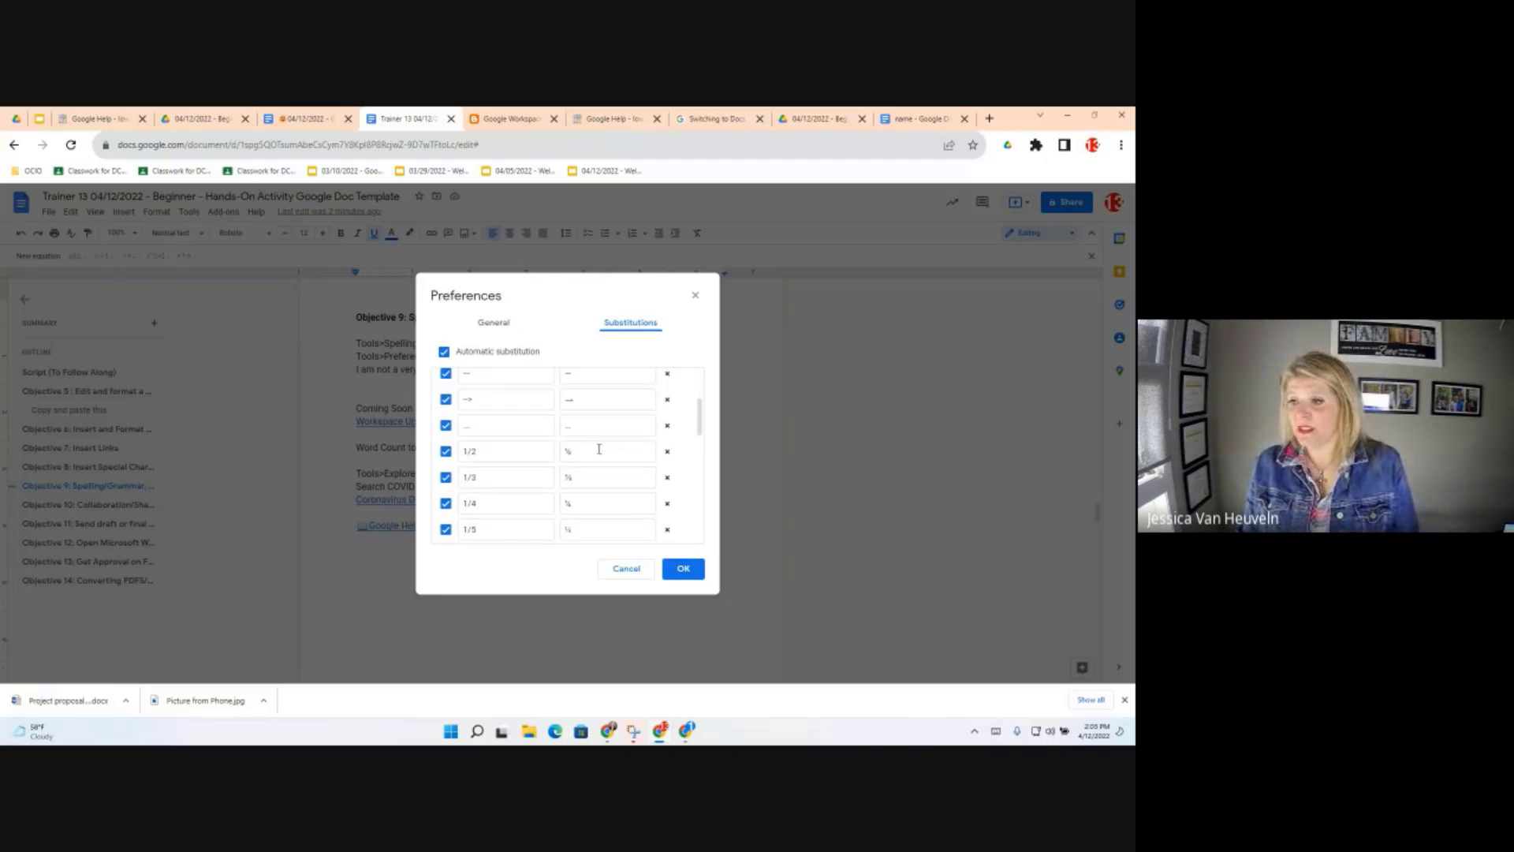
pyautogui.scroll(-2, 600, 449)
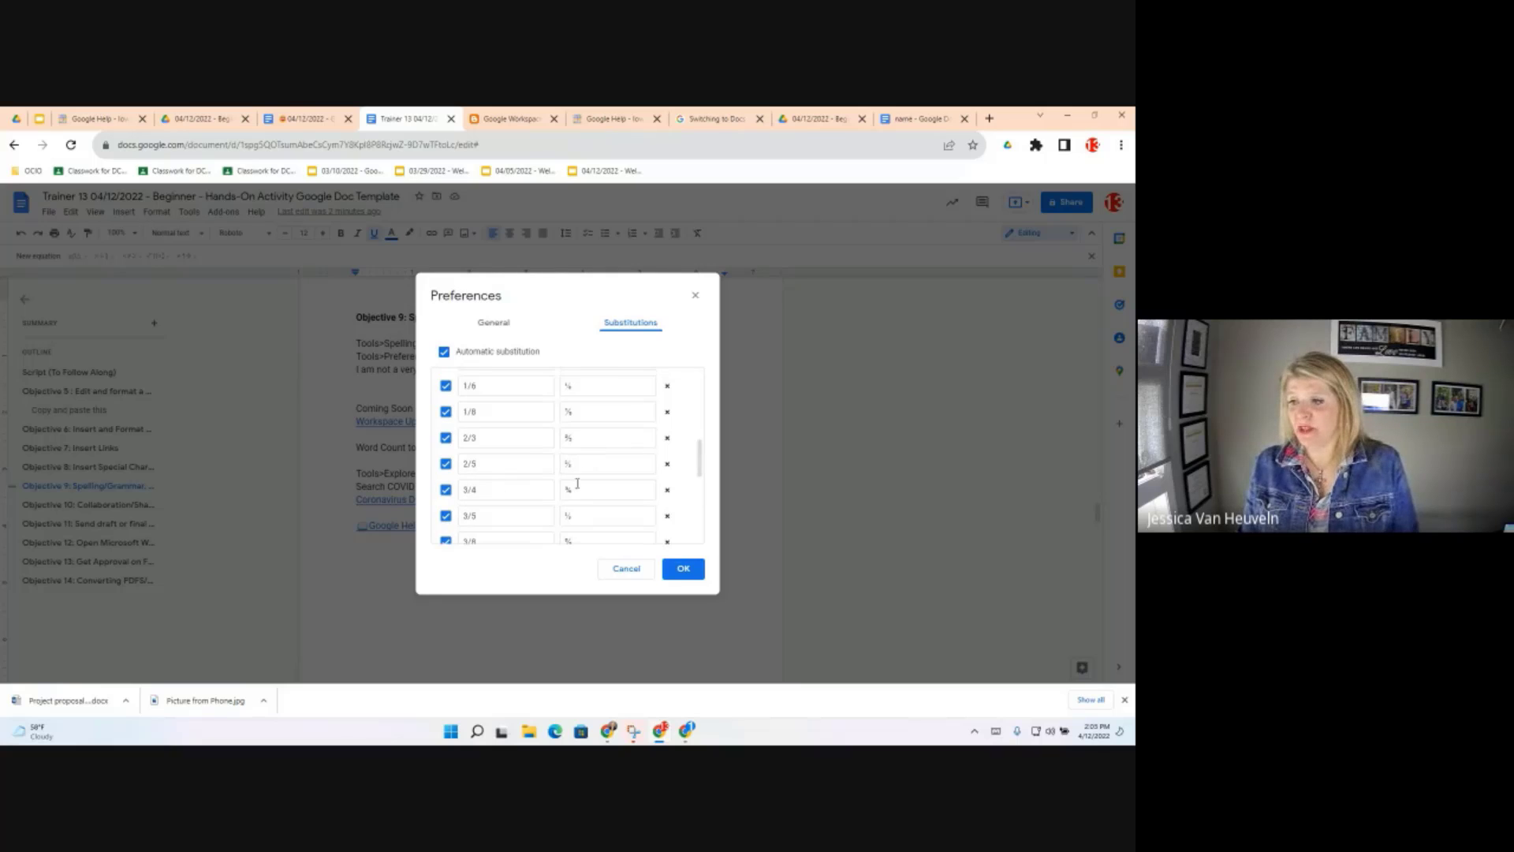
pyautogui.scroll(-5, 587, 517)
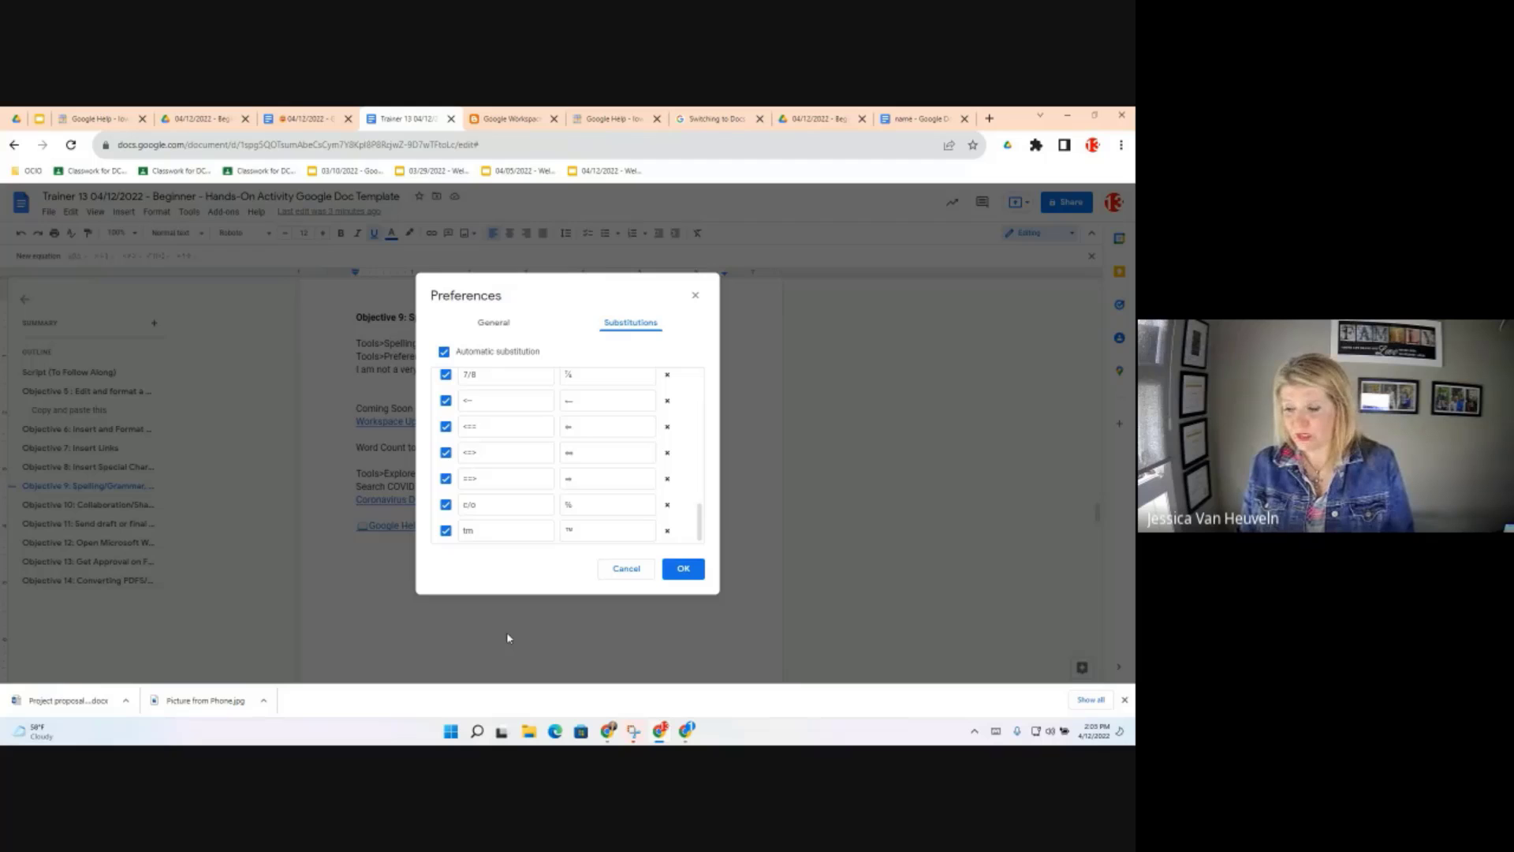
pyautogui.click(501, 325)
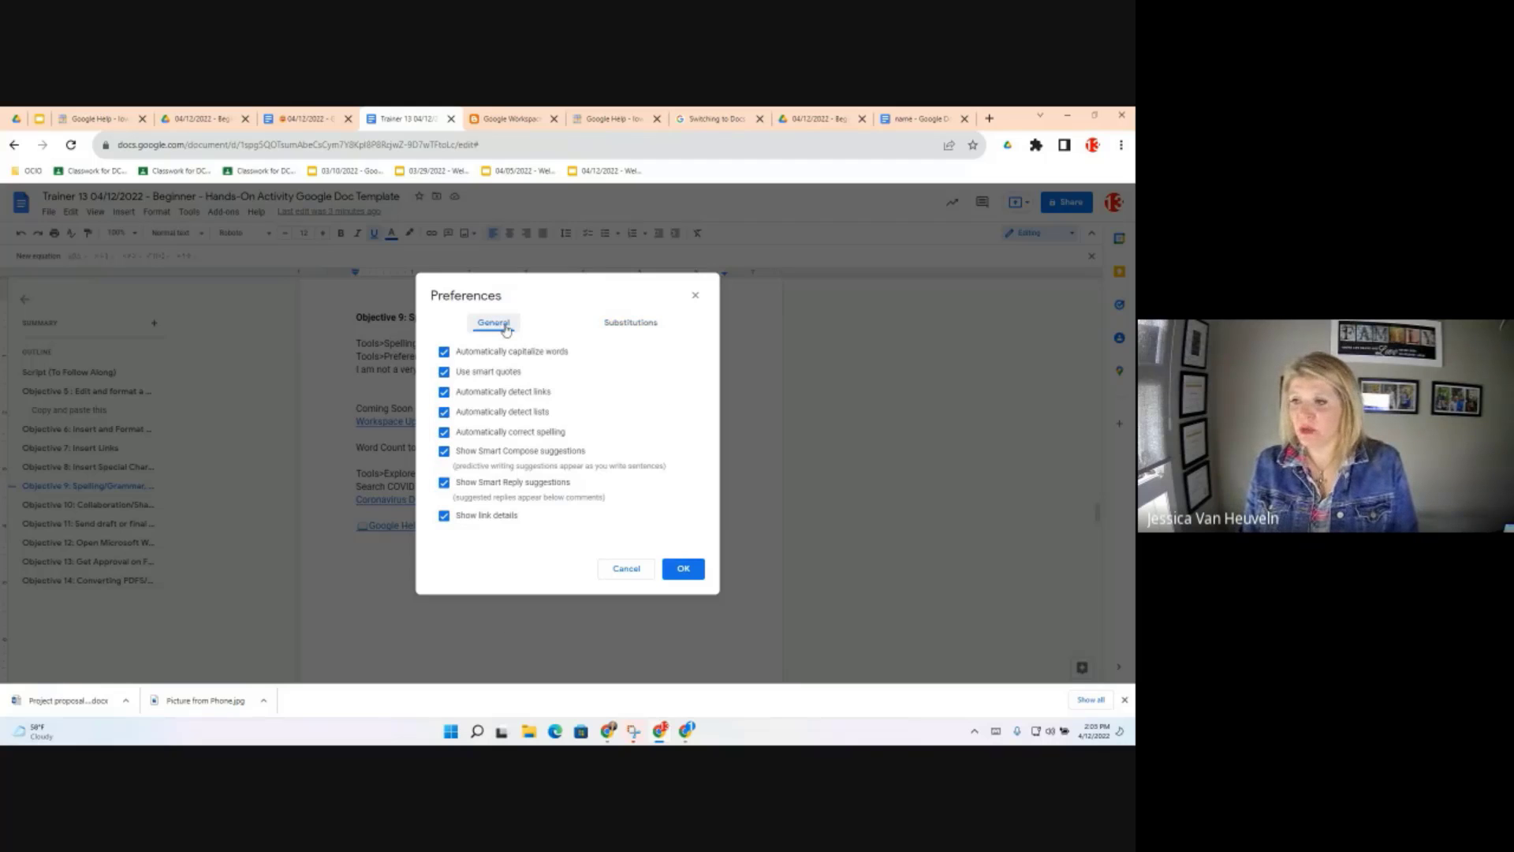
pyautogui.click(628, 570)
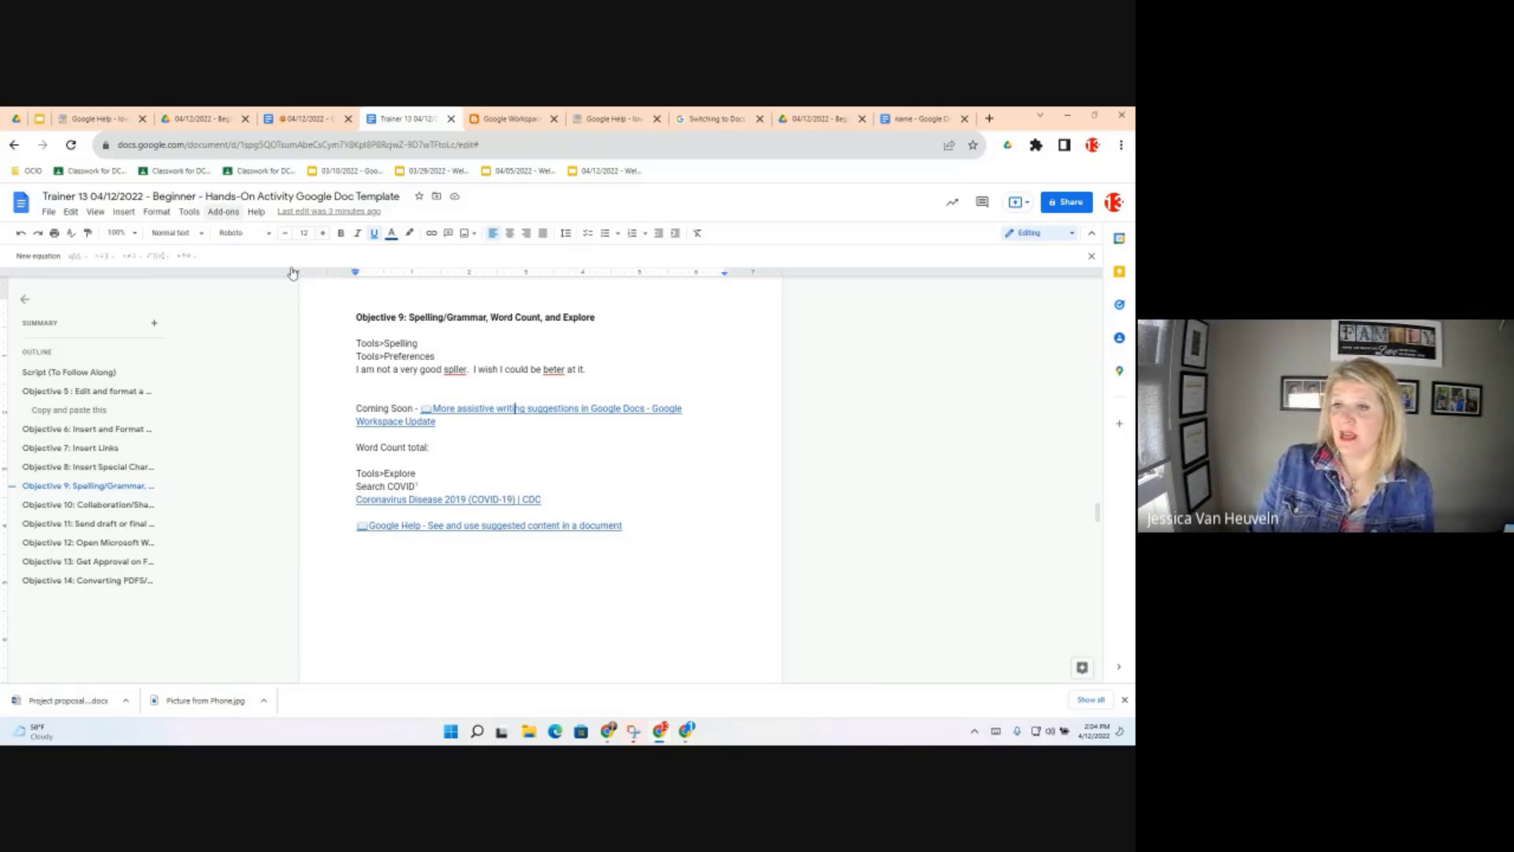
# Run the spelling and grammar check, accepting the fixes to 'speller' and 'better'
pyautogui.click(189, 211)
pyautogui.moveTo(234, 237)
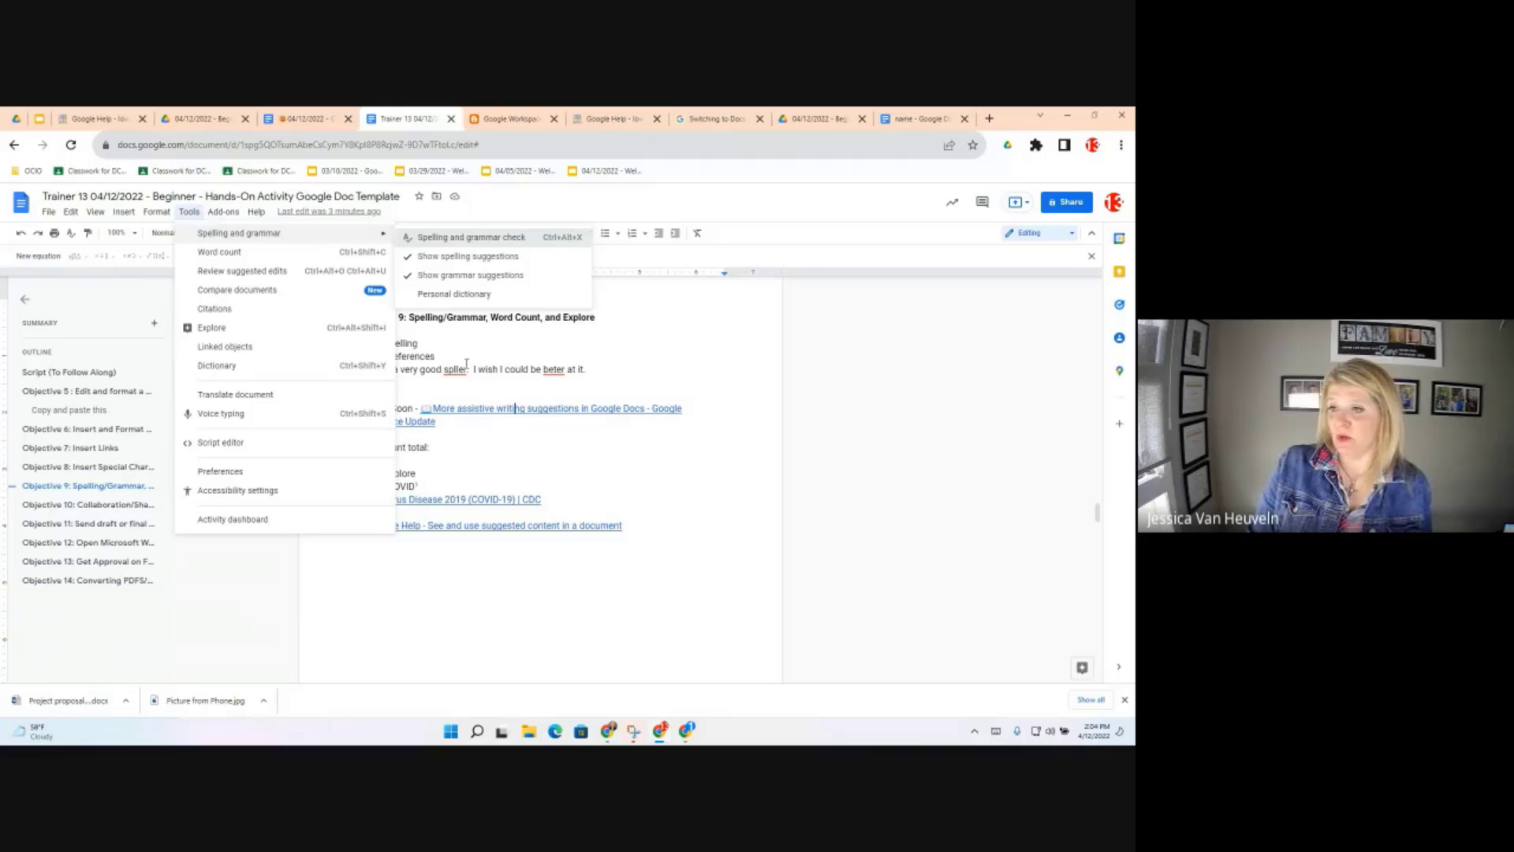
pyautogui.click(481, 235)
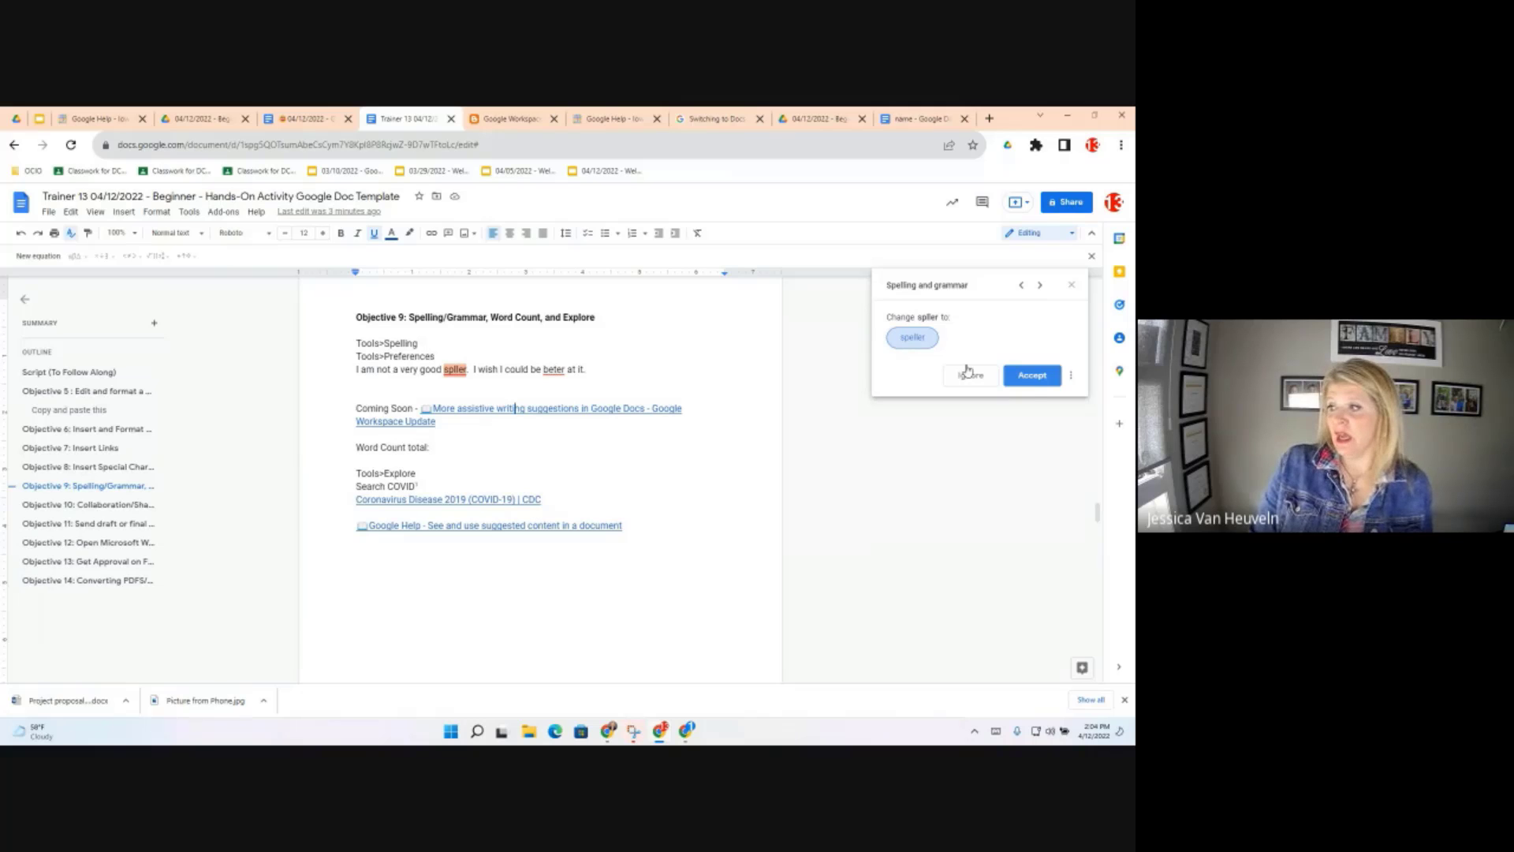
pyautogui.click(1035, 378)
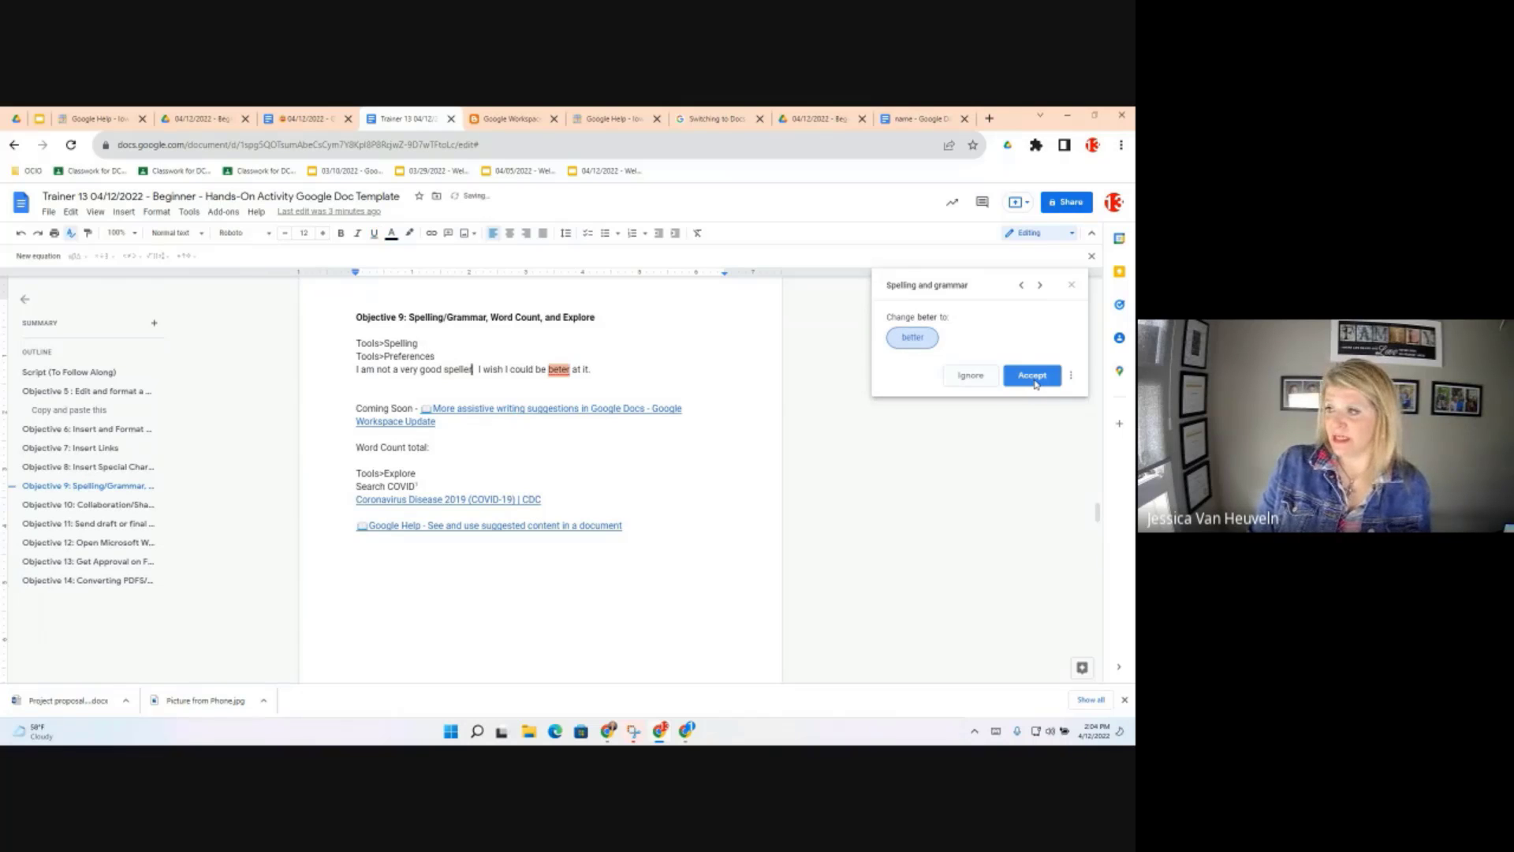
pyautogui.click(1035, 377)
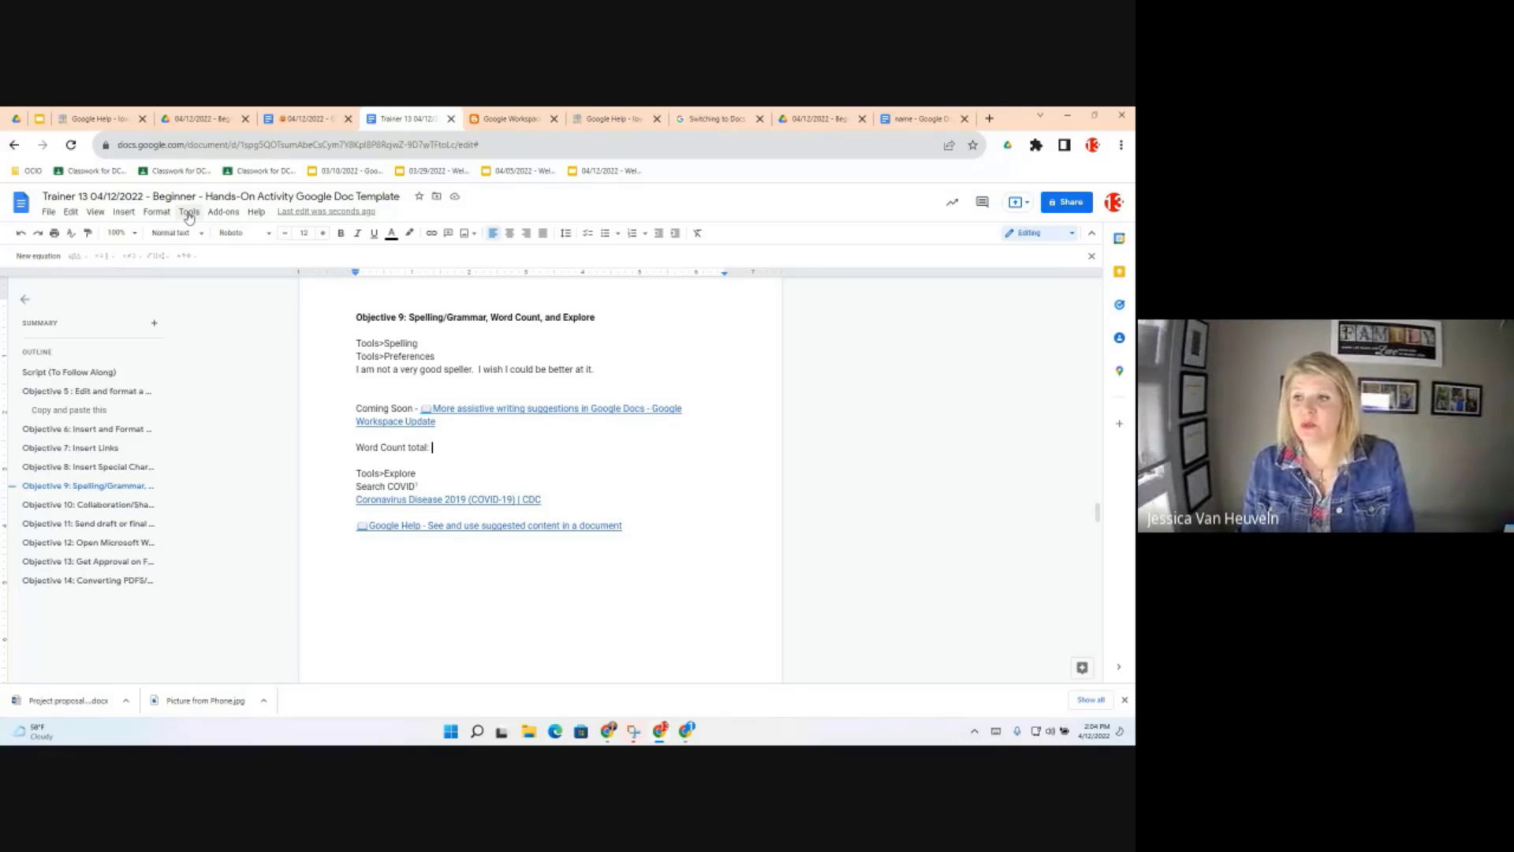
pyautogui.click(188, 214)
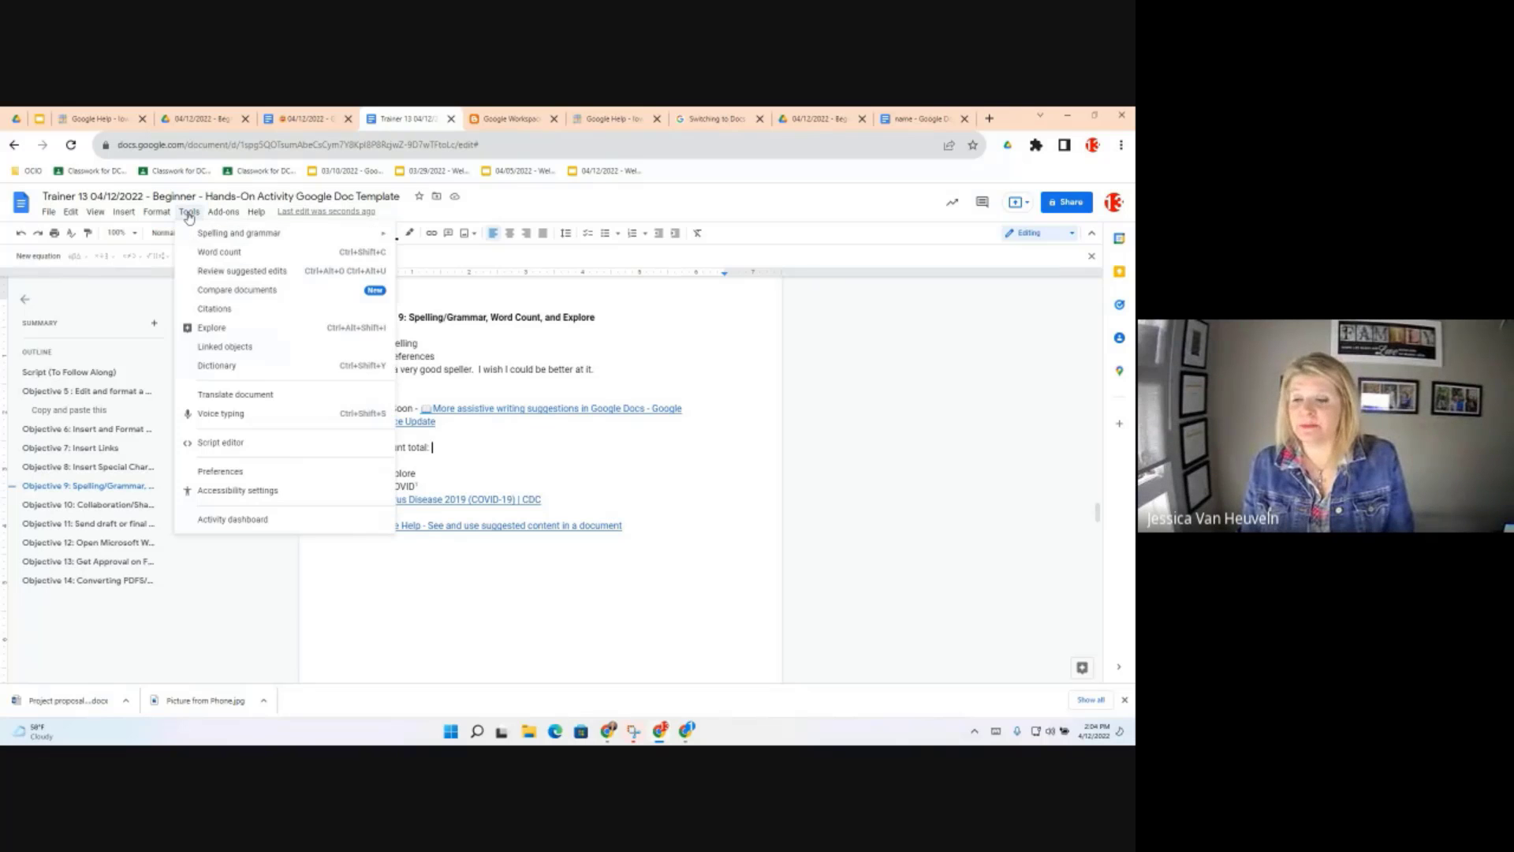
pyautogui.click(236, 251)
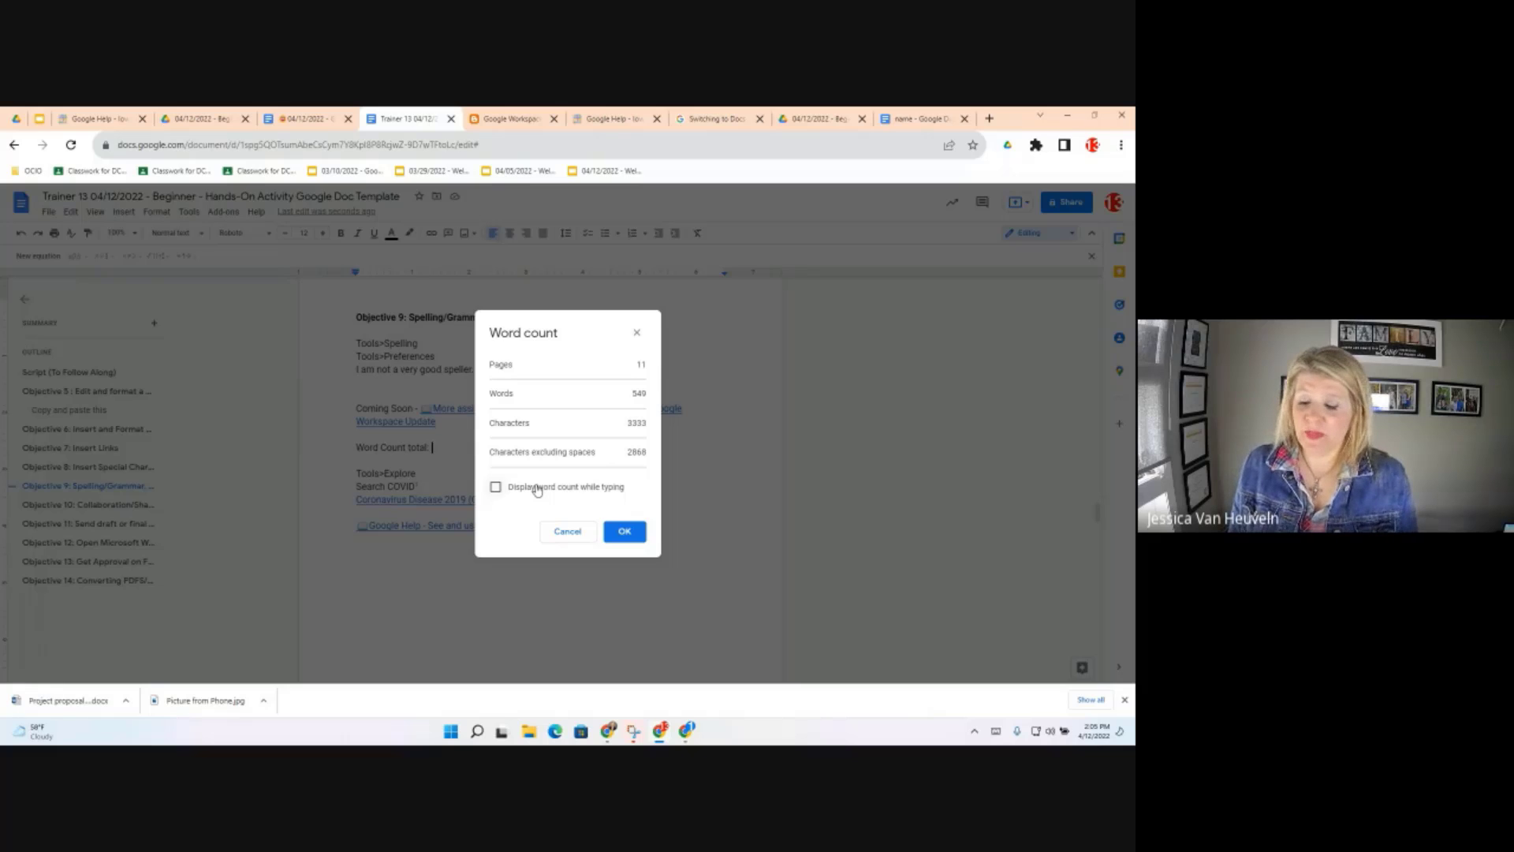
pyautogui.click(556, 528)
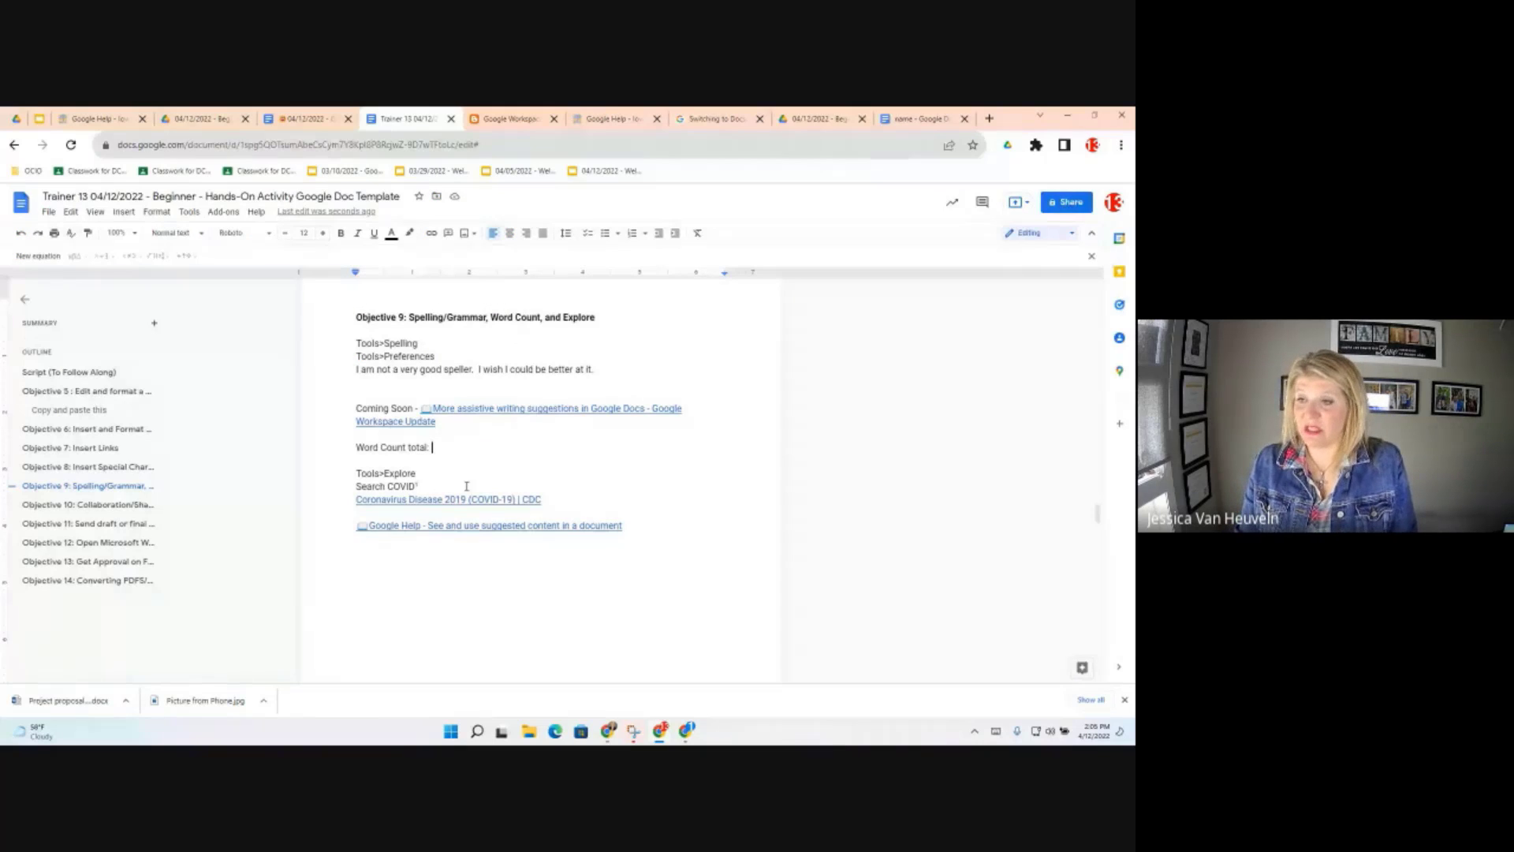
# Search Explore for COVID and insert a link to COVID-19 SitRep #6docx.docx
pyautogui.click(189, 213)
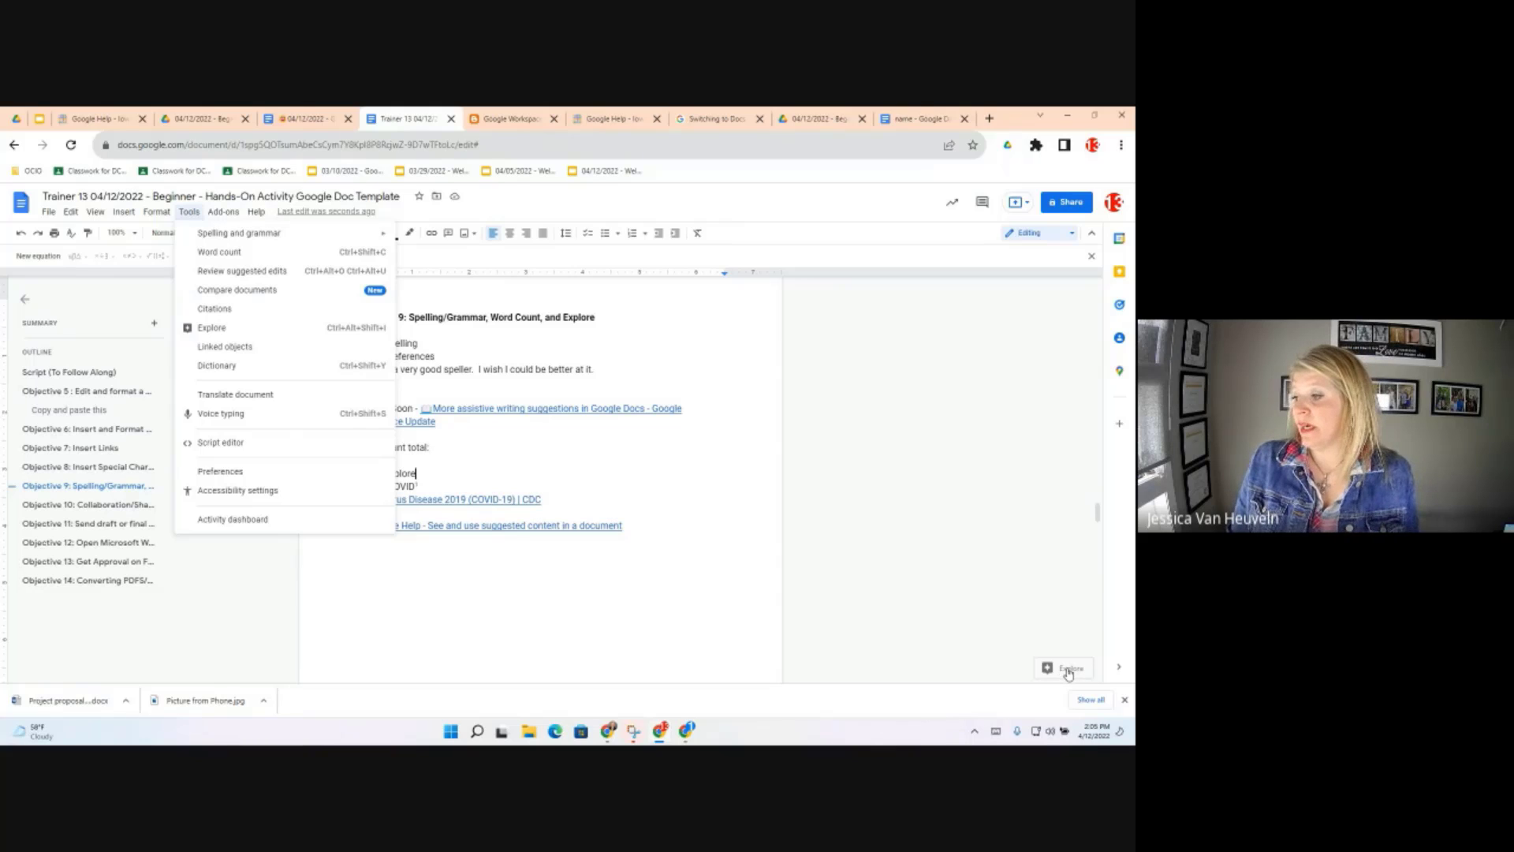
pyautogui.click(1070, 670)
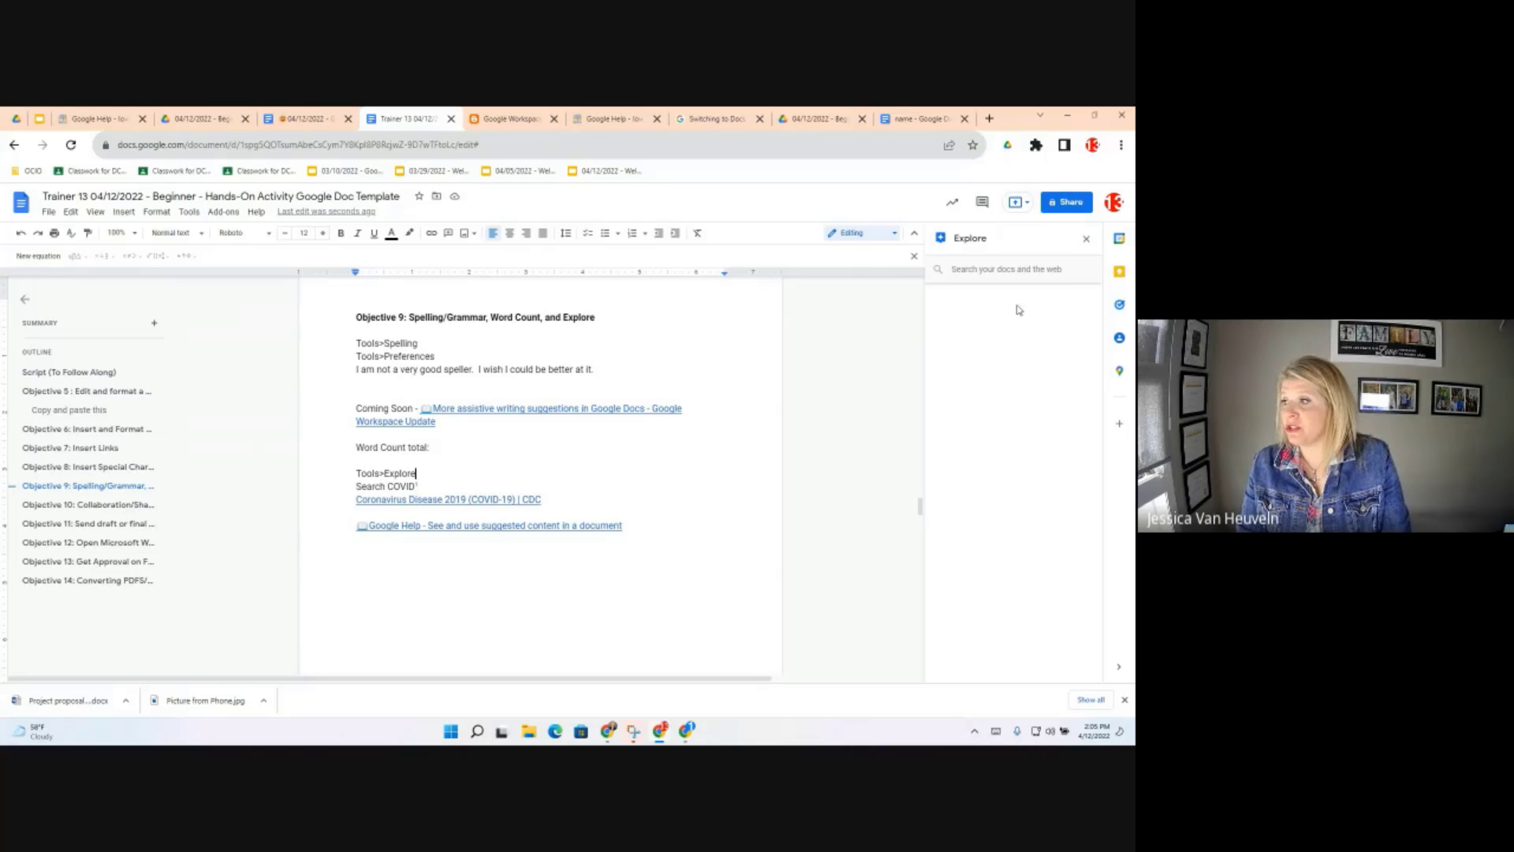
pyautogui.click(1012, 267)
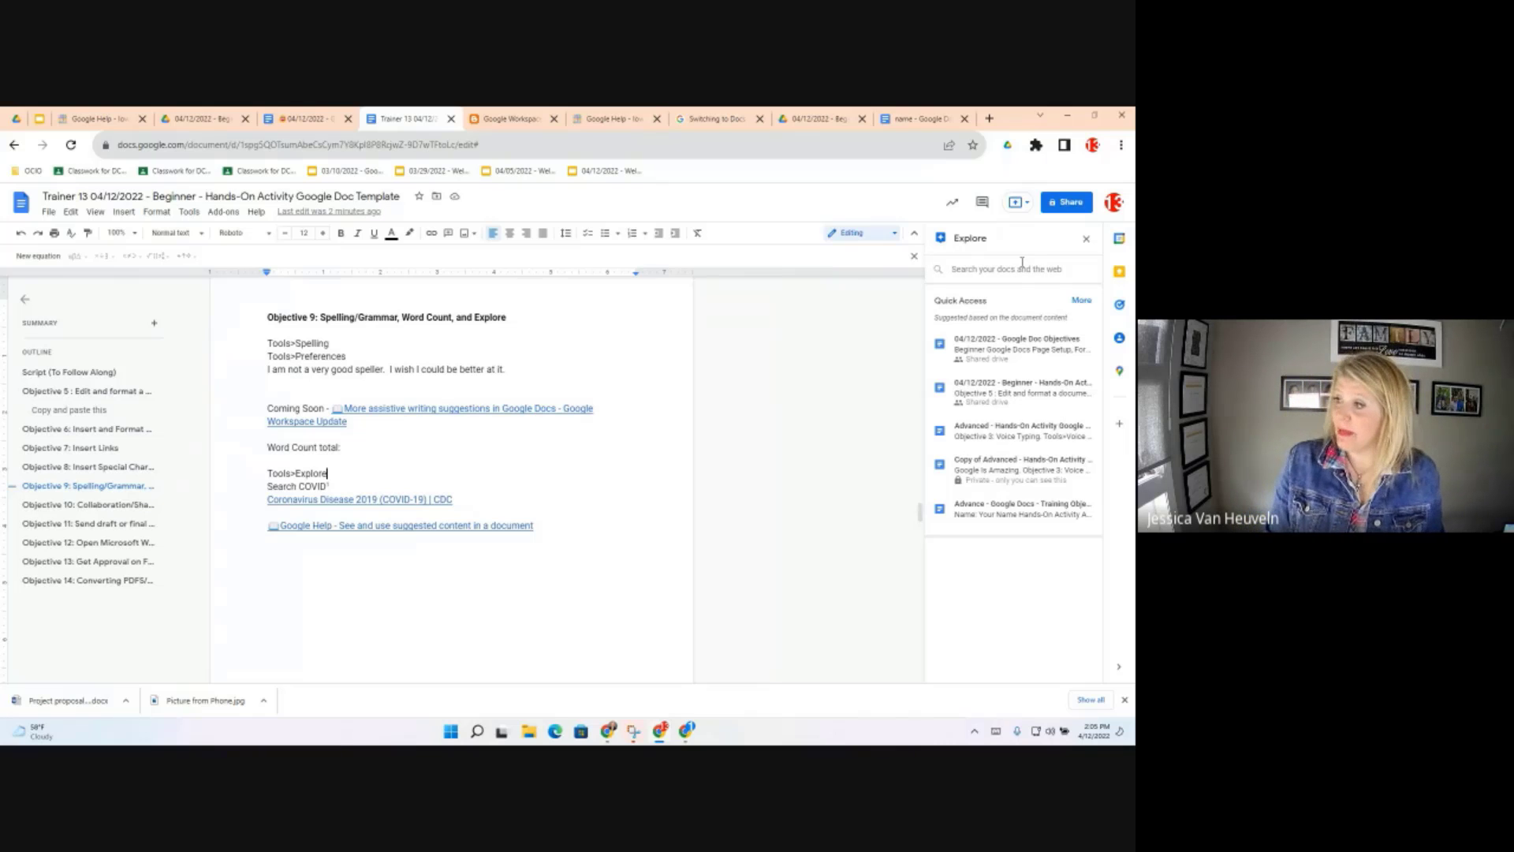
pyautogui.write('COVID')
pyautogui.press('Return')
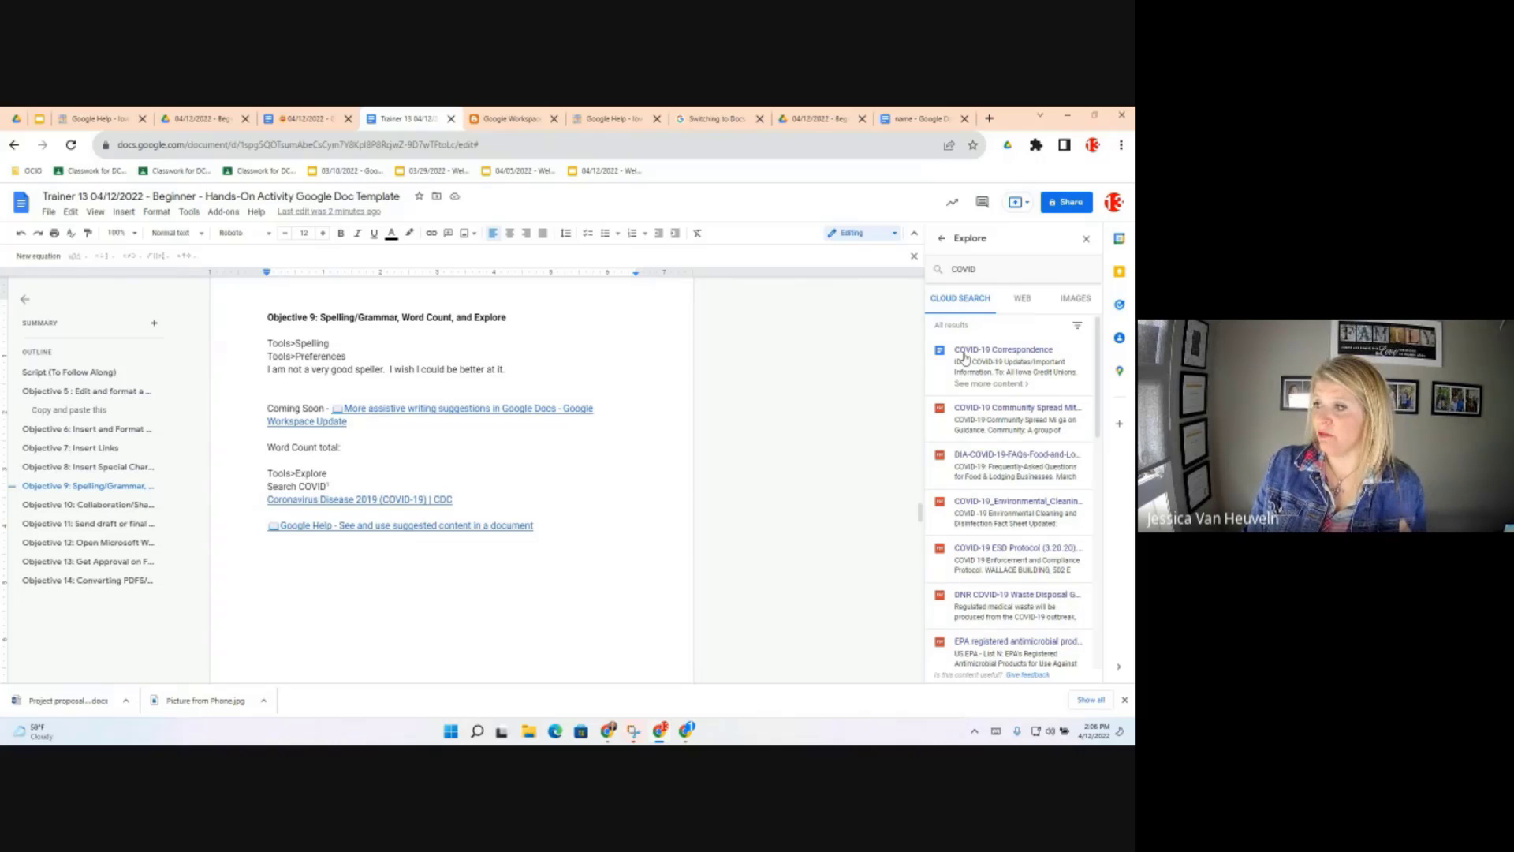
pyautogui.moveTo(966, 364)
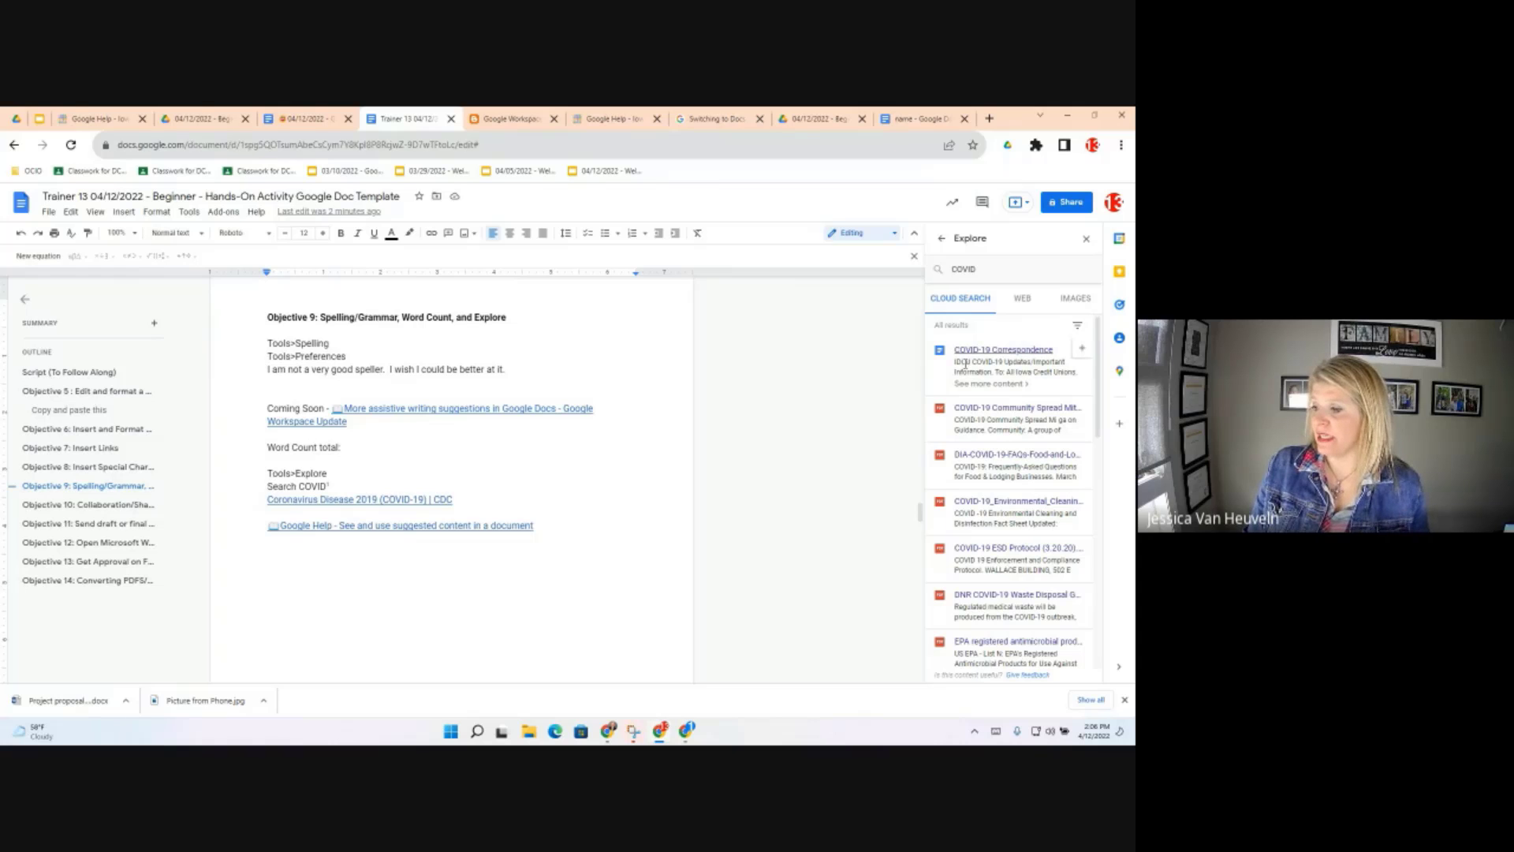
pyautogui.scroll(-5, 1011, 539)
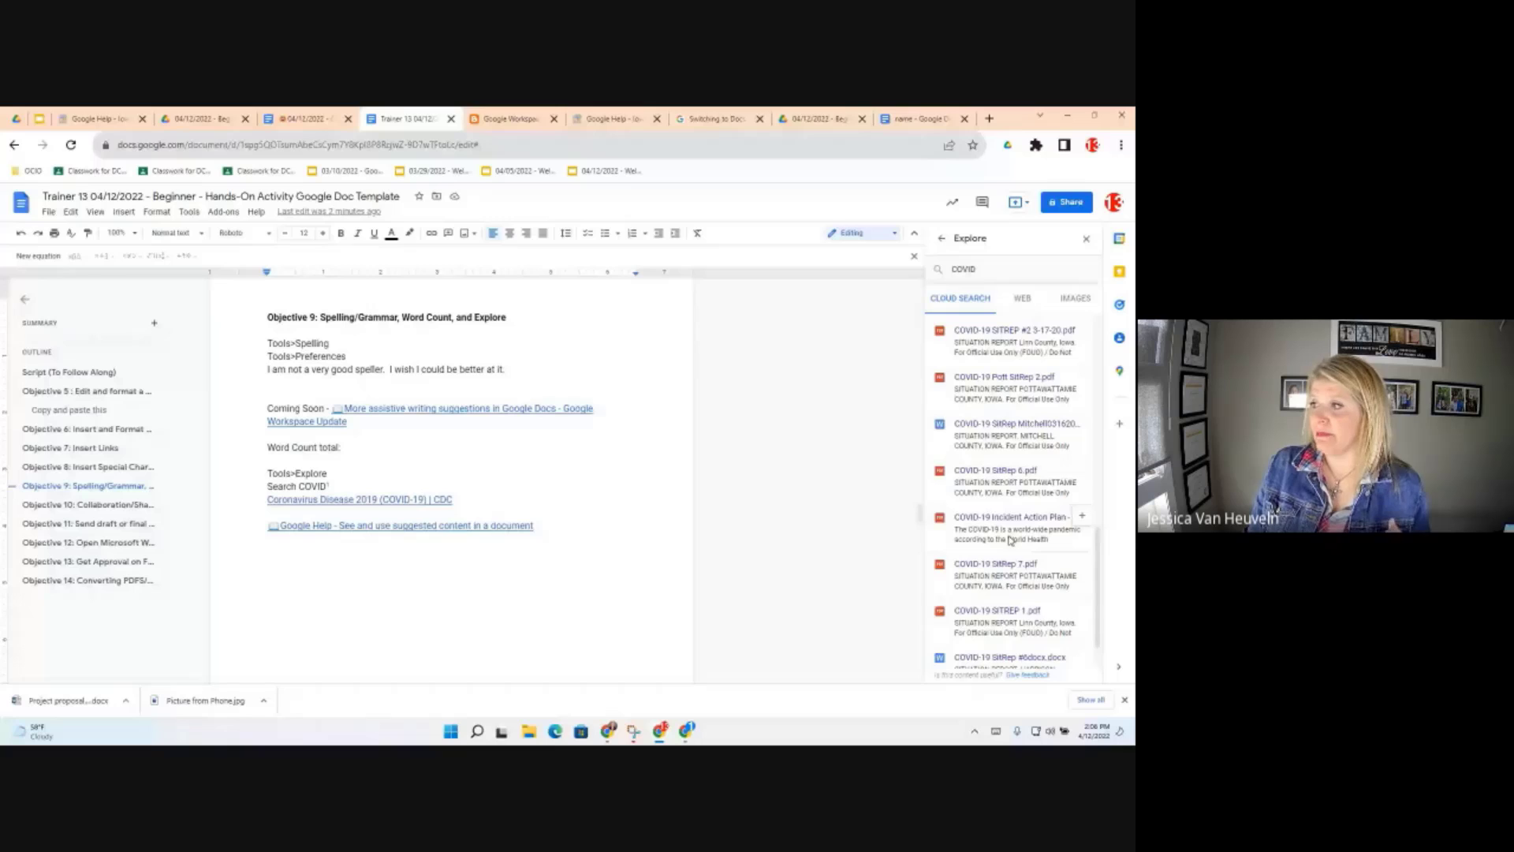
pyautogui.scroll(-2, 1010, 540)
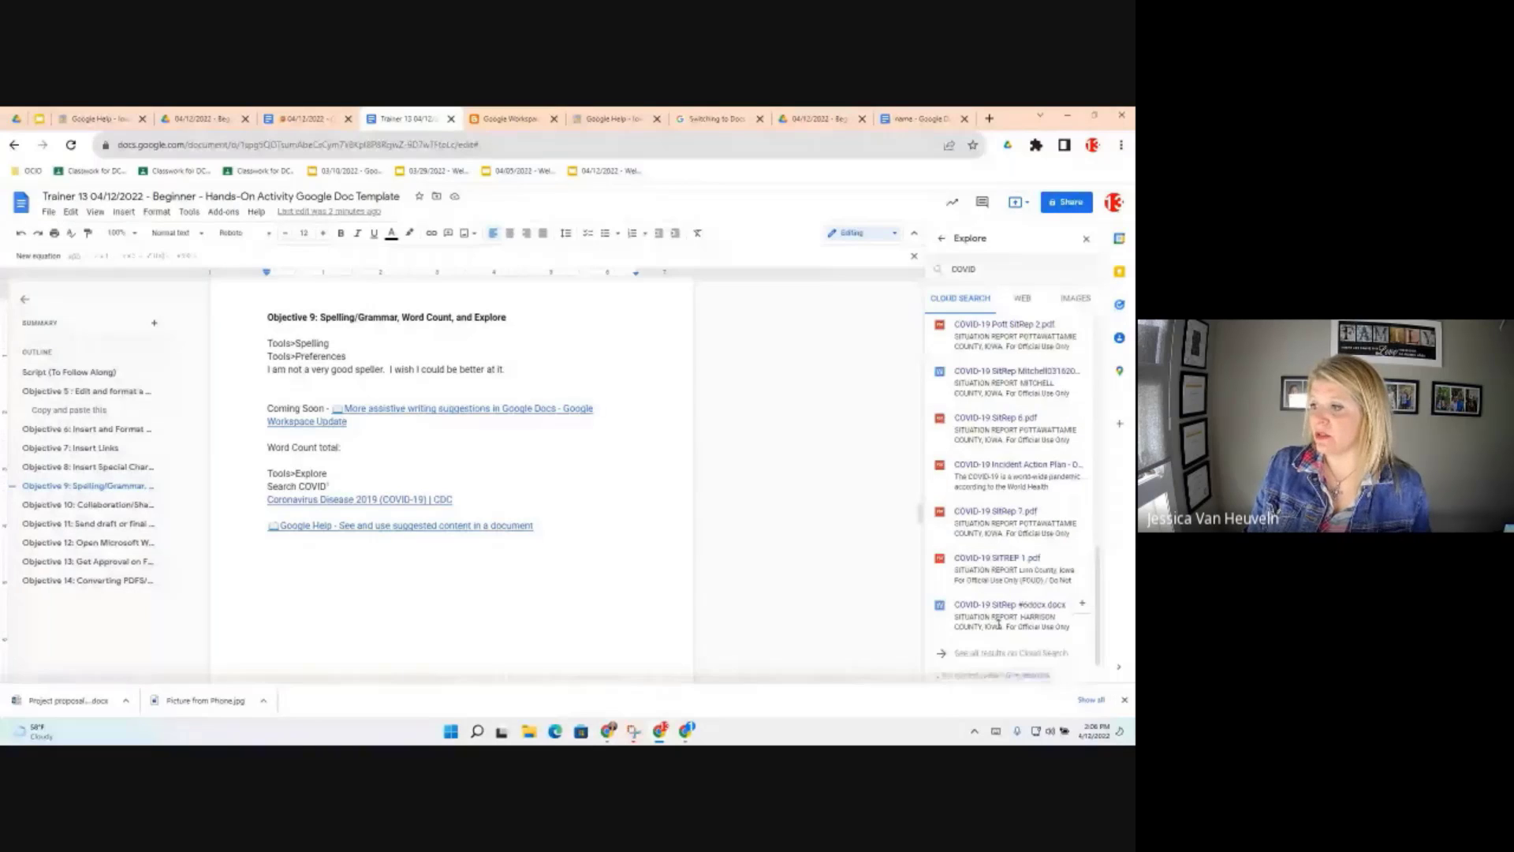
pyautogui.click(1086, 608)
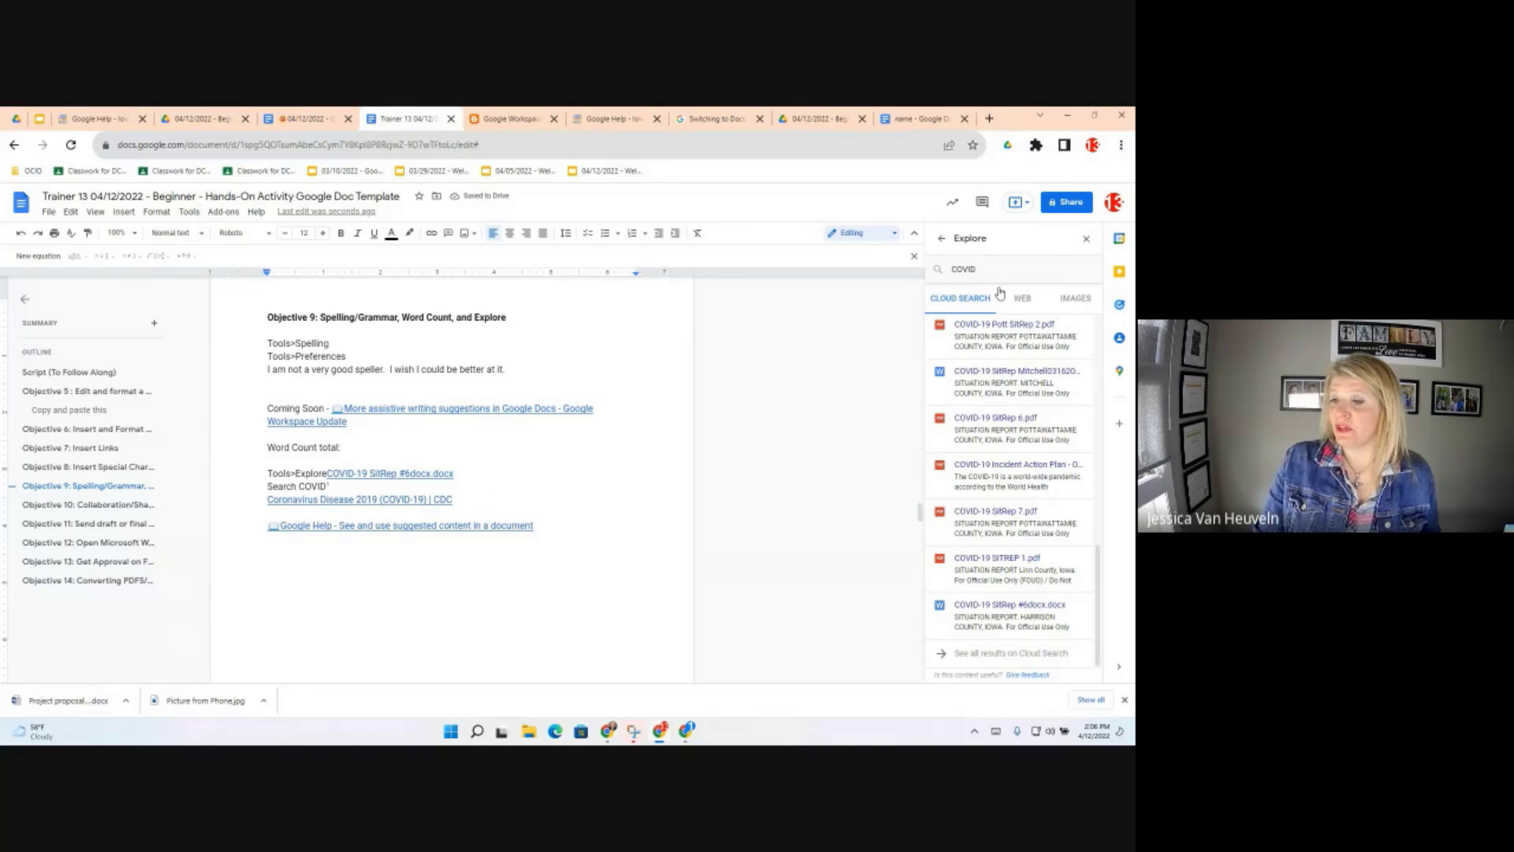
# Cite the CDC COVID Data Tracker as a footnote and insert a labelled coronavirus image
pyautogui.click(1022, 298)
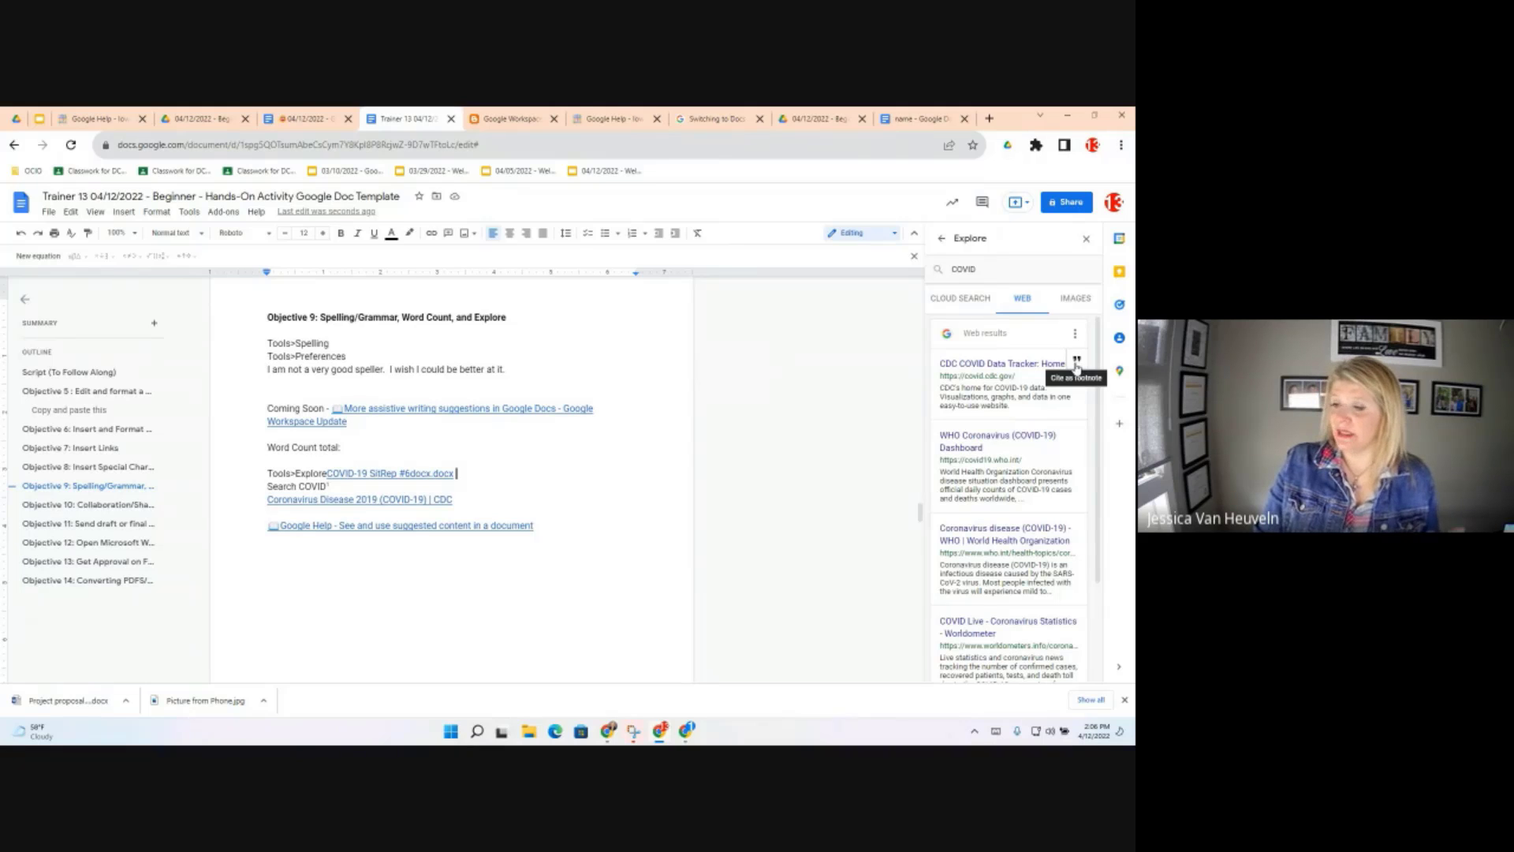
pyautogui.click(1078, 362)
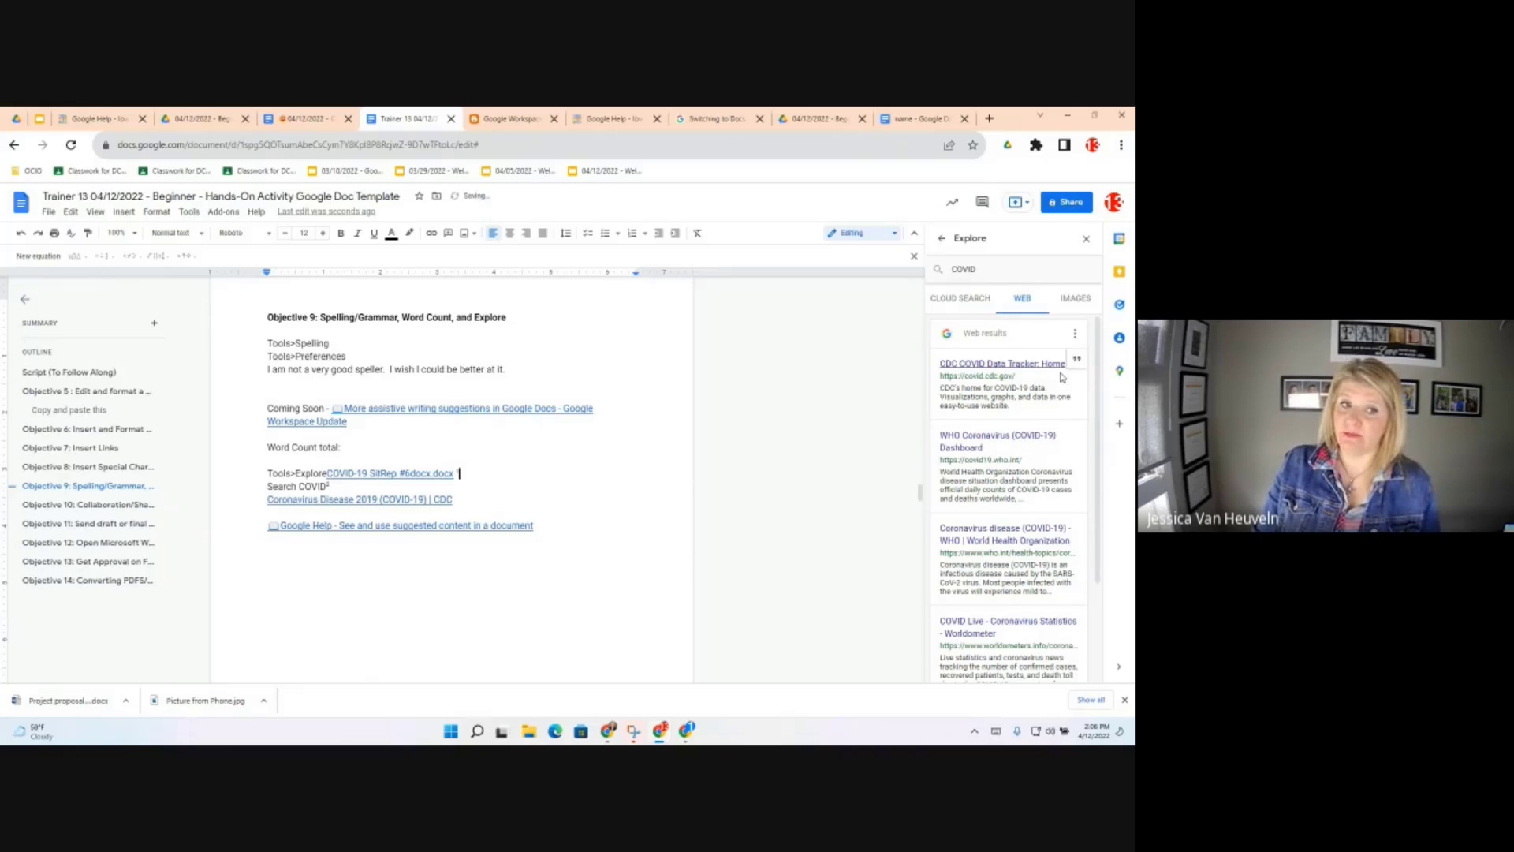
pyautogui.click(1077, 301)
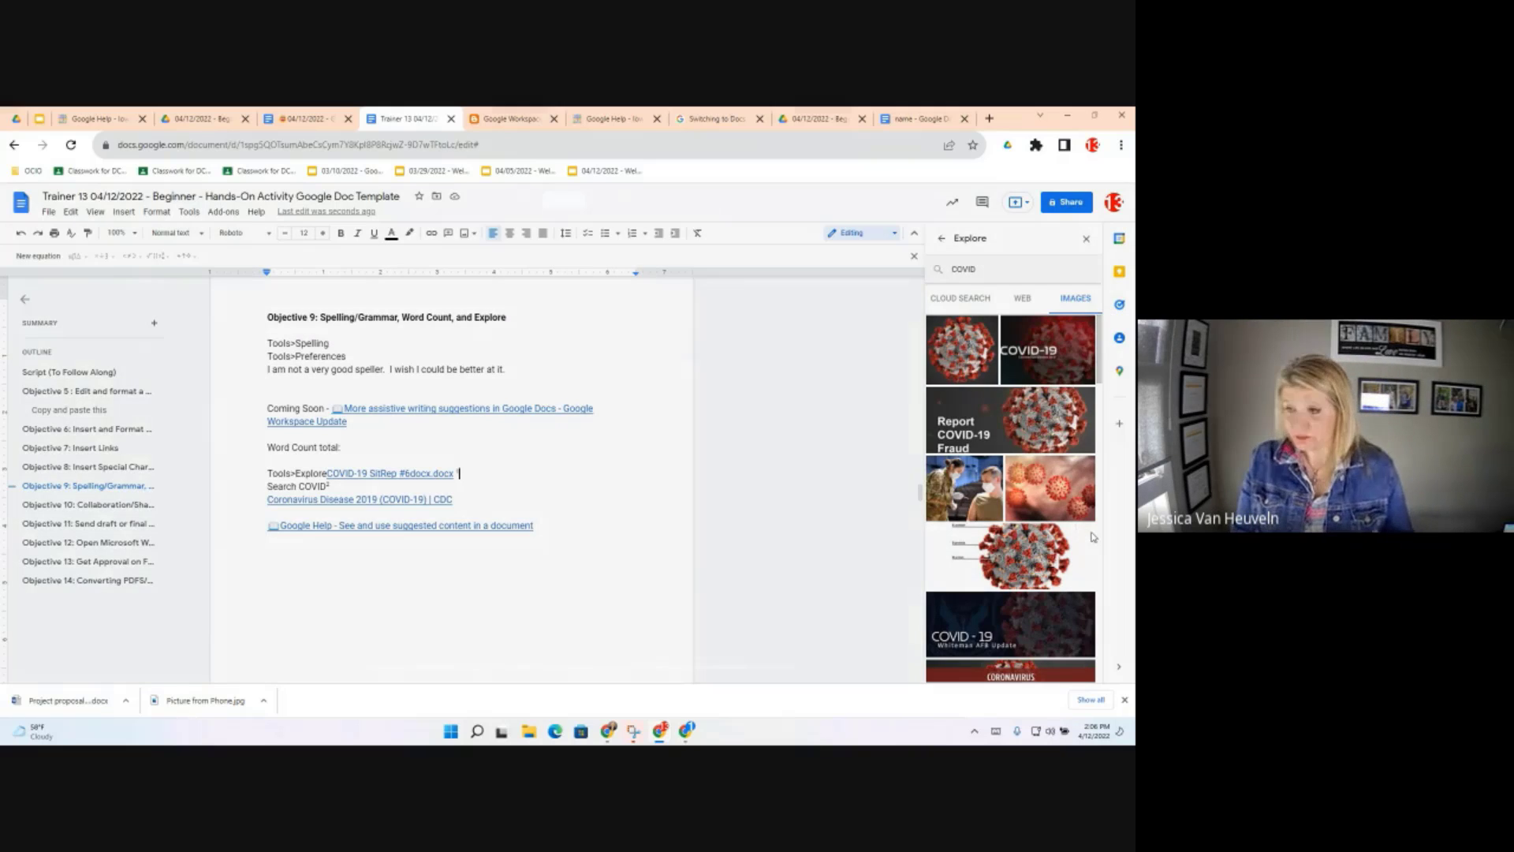
pyautogui.click(1091, 537)
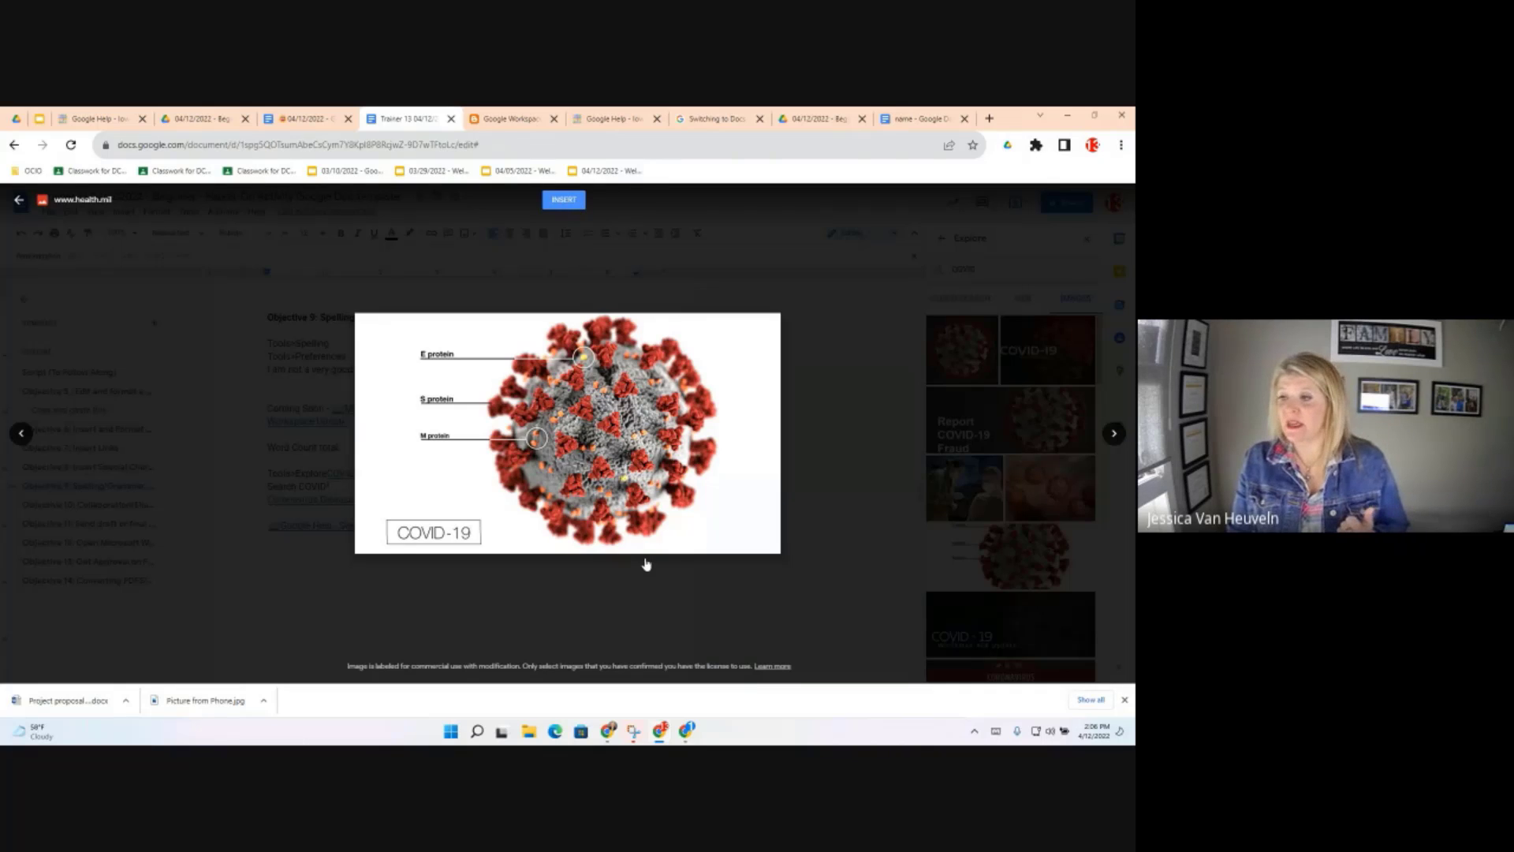
pyautogui.click(564, 200)
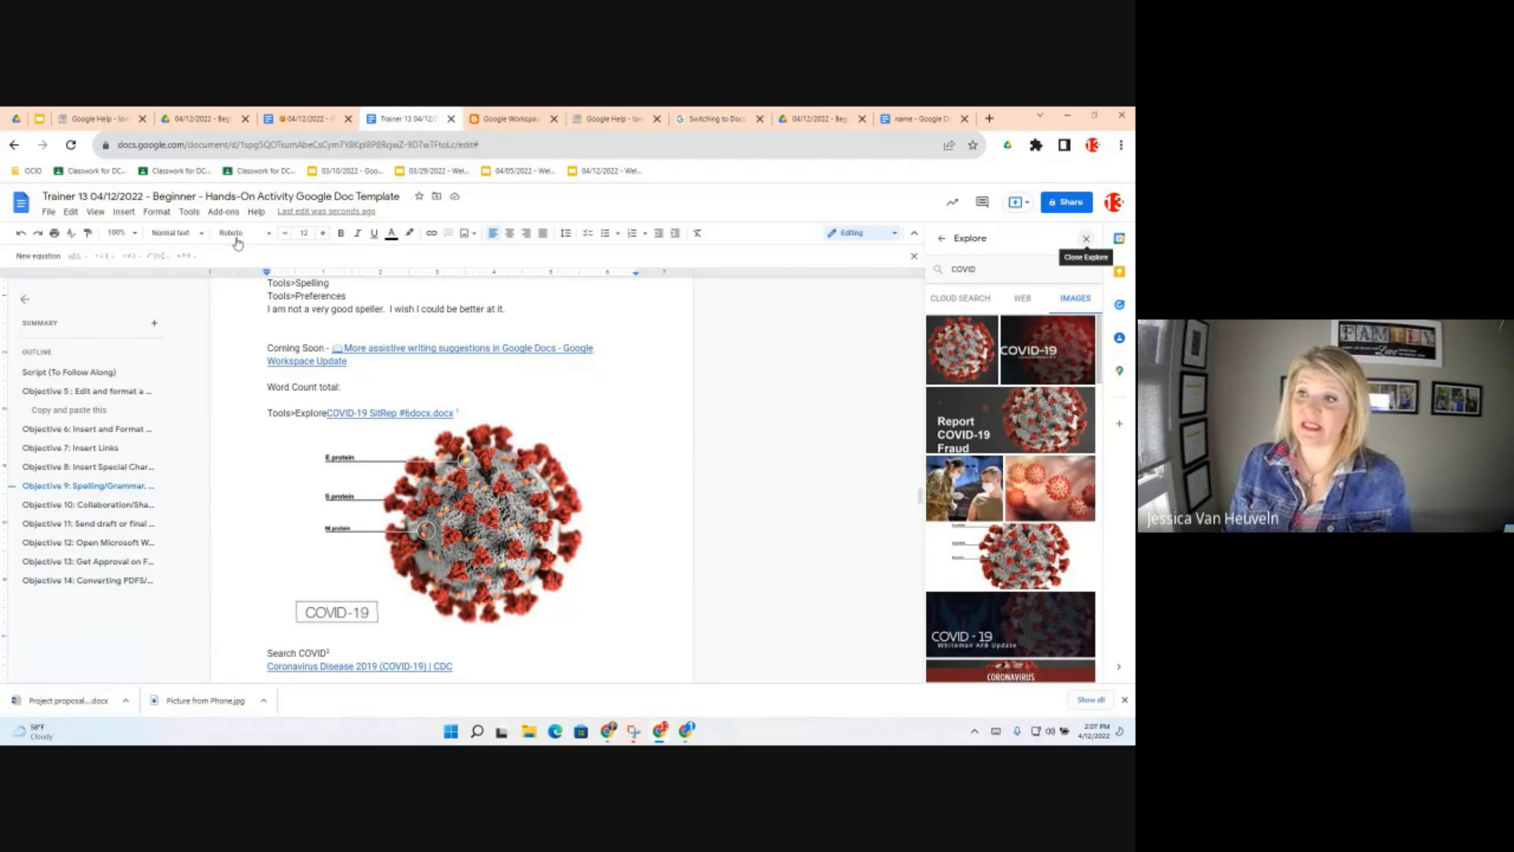
pyautogui.click(191, 213)
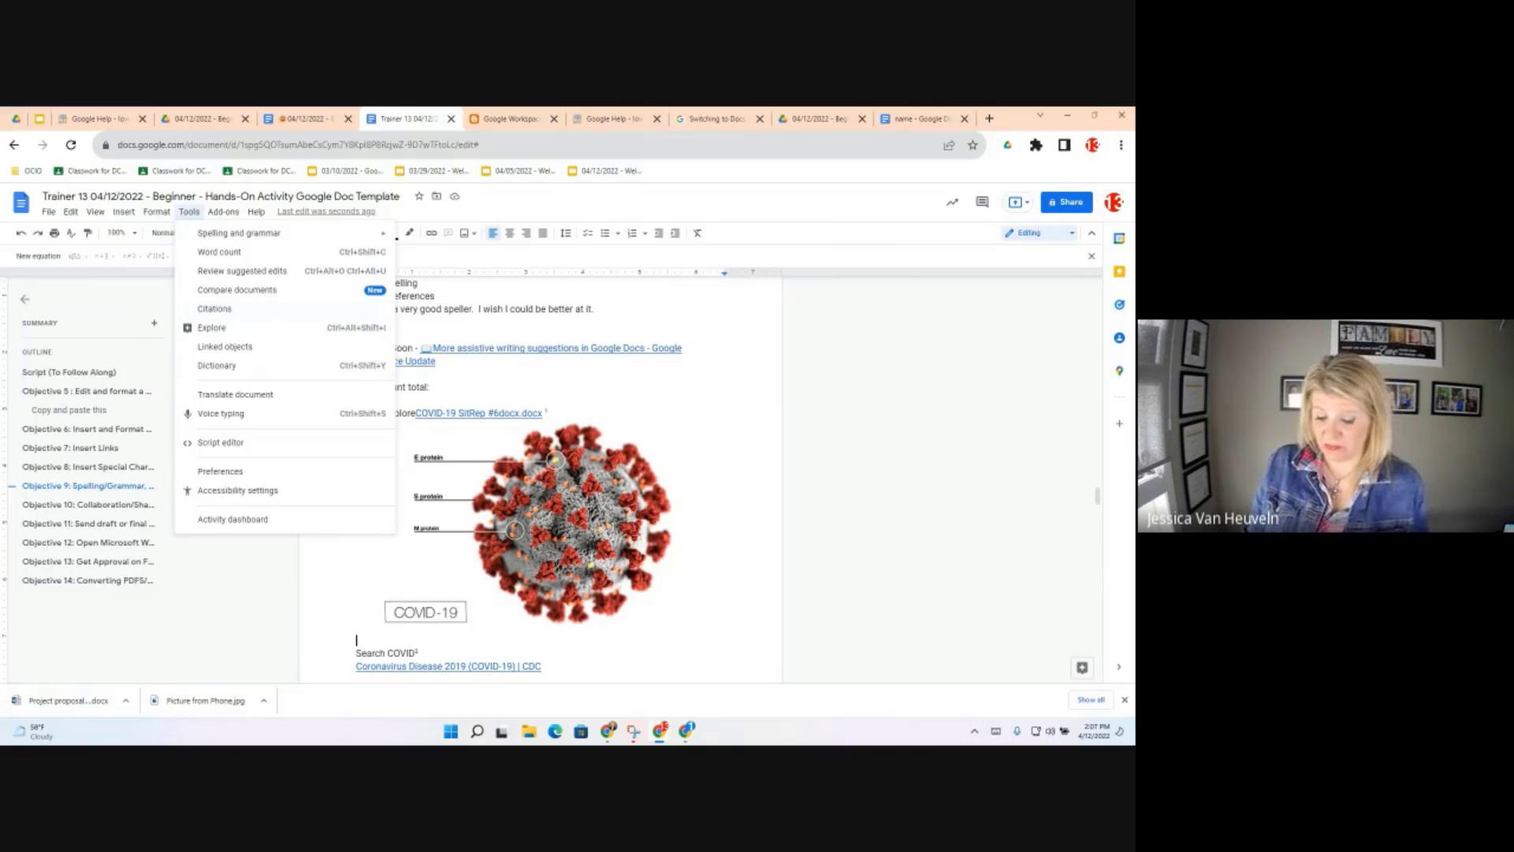
# Reopen the Explore panel, then jump to Objective 10: Collaboration/Sharing
pyautogui.click(358, 374)
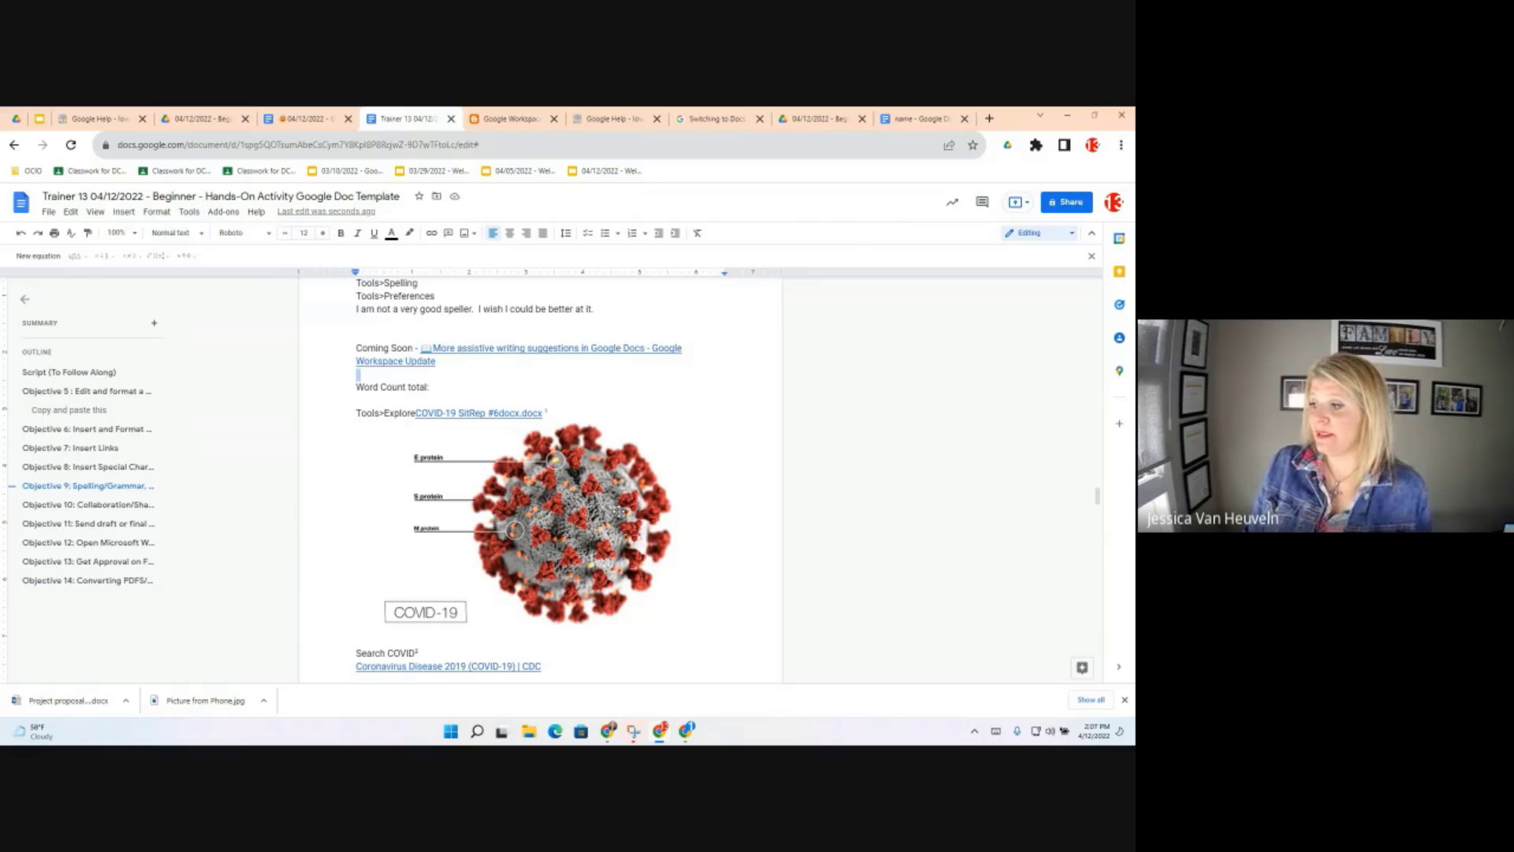
pyautogui.click(619, 512)
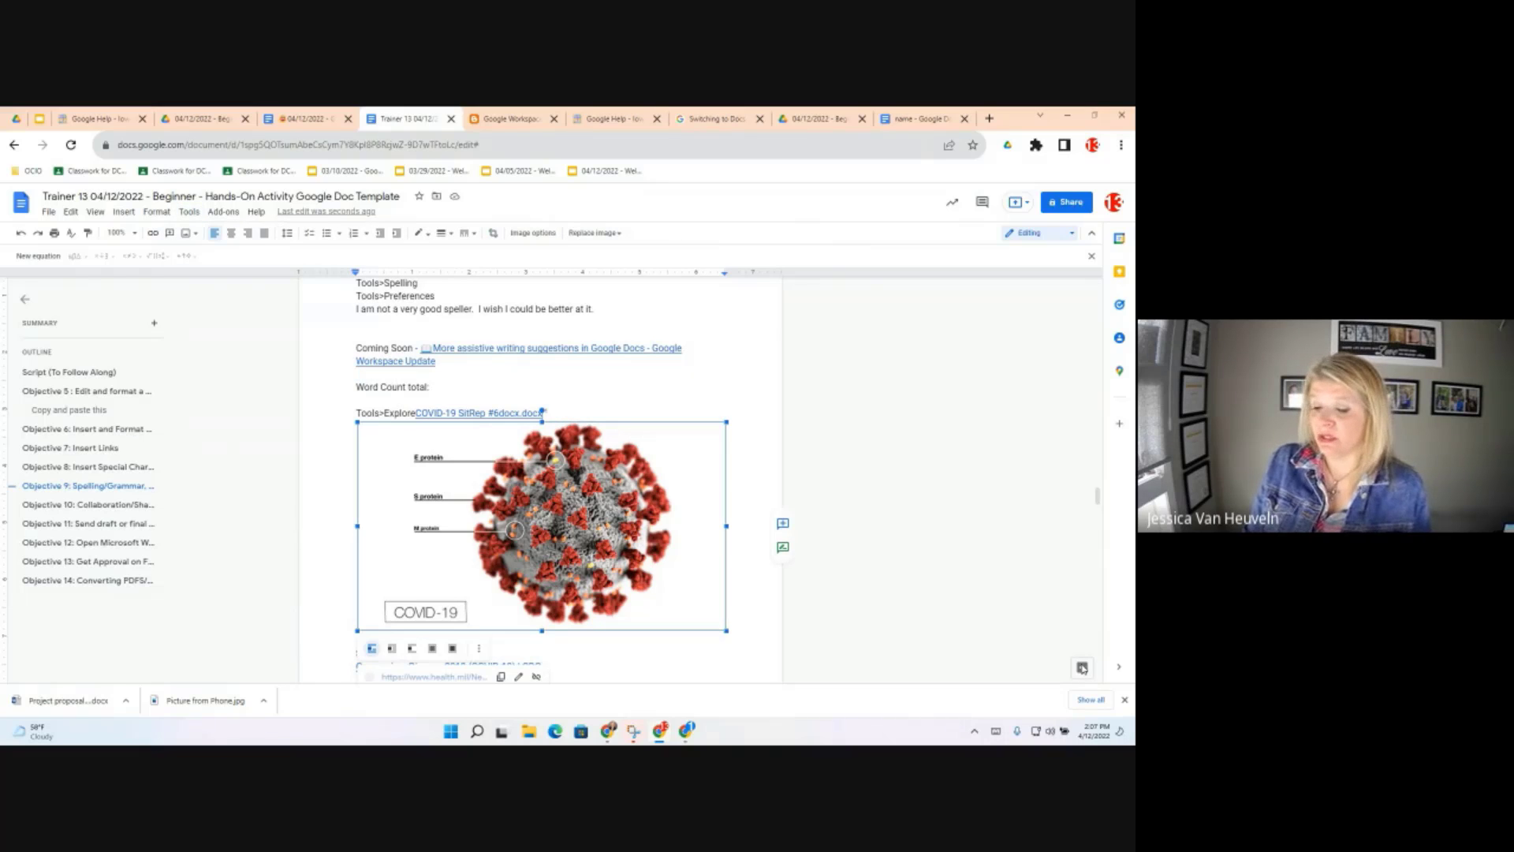
pyautogui.click(1082, 668)
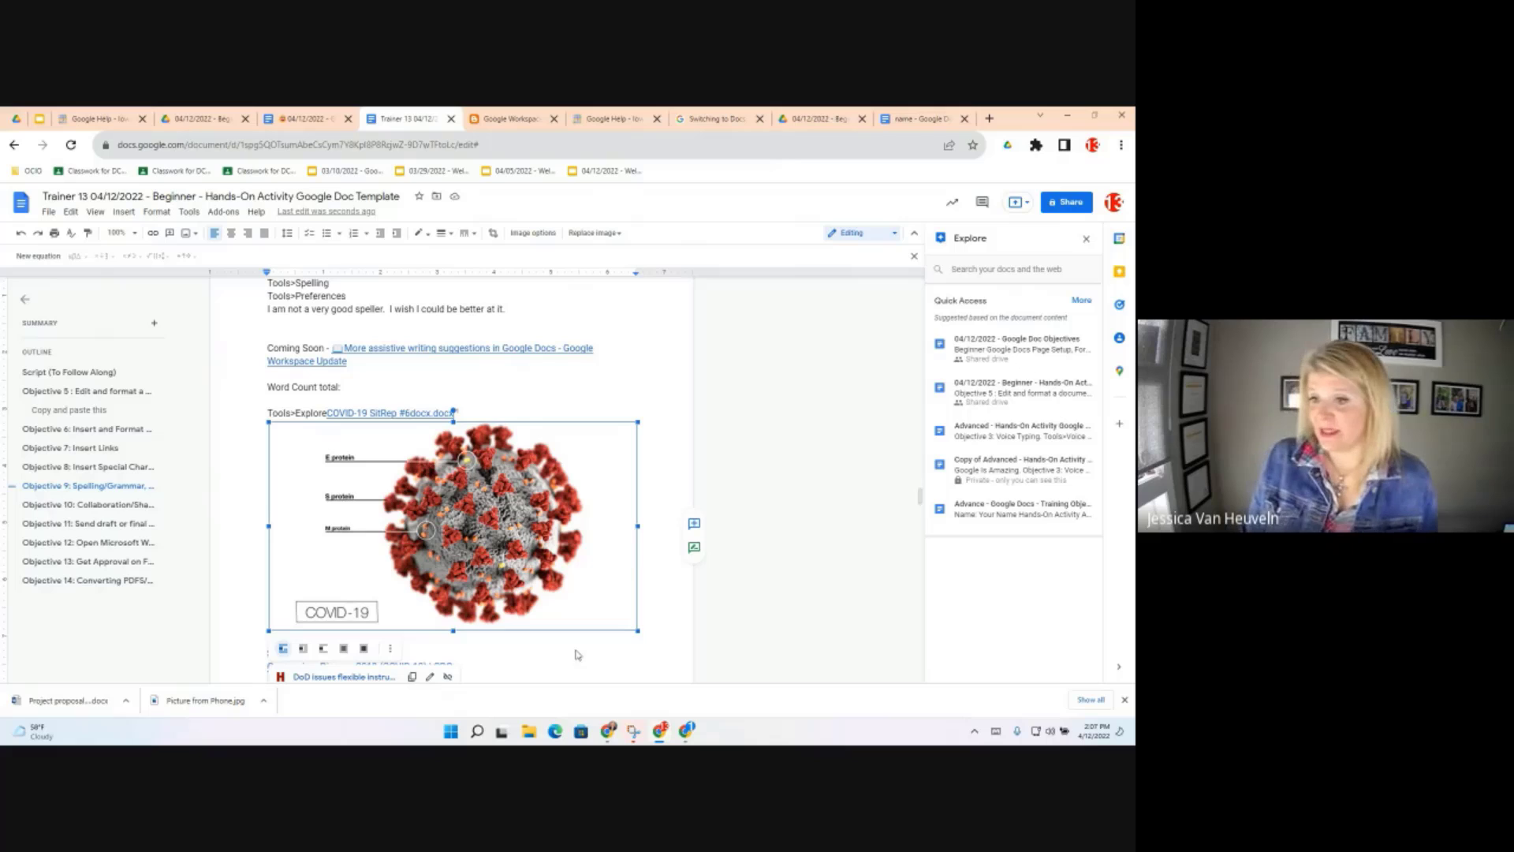
pyautogui.click(91, 507)
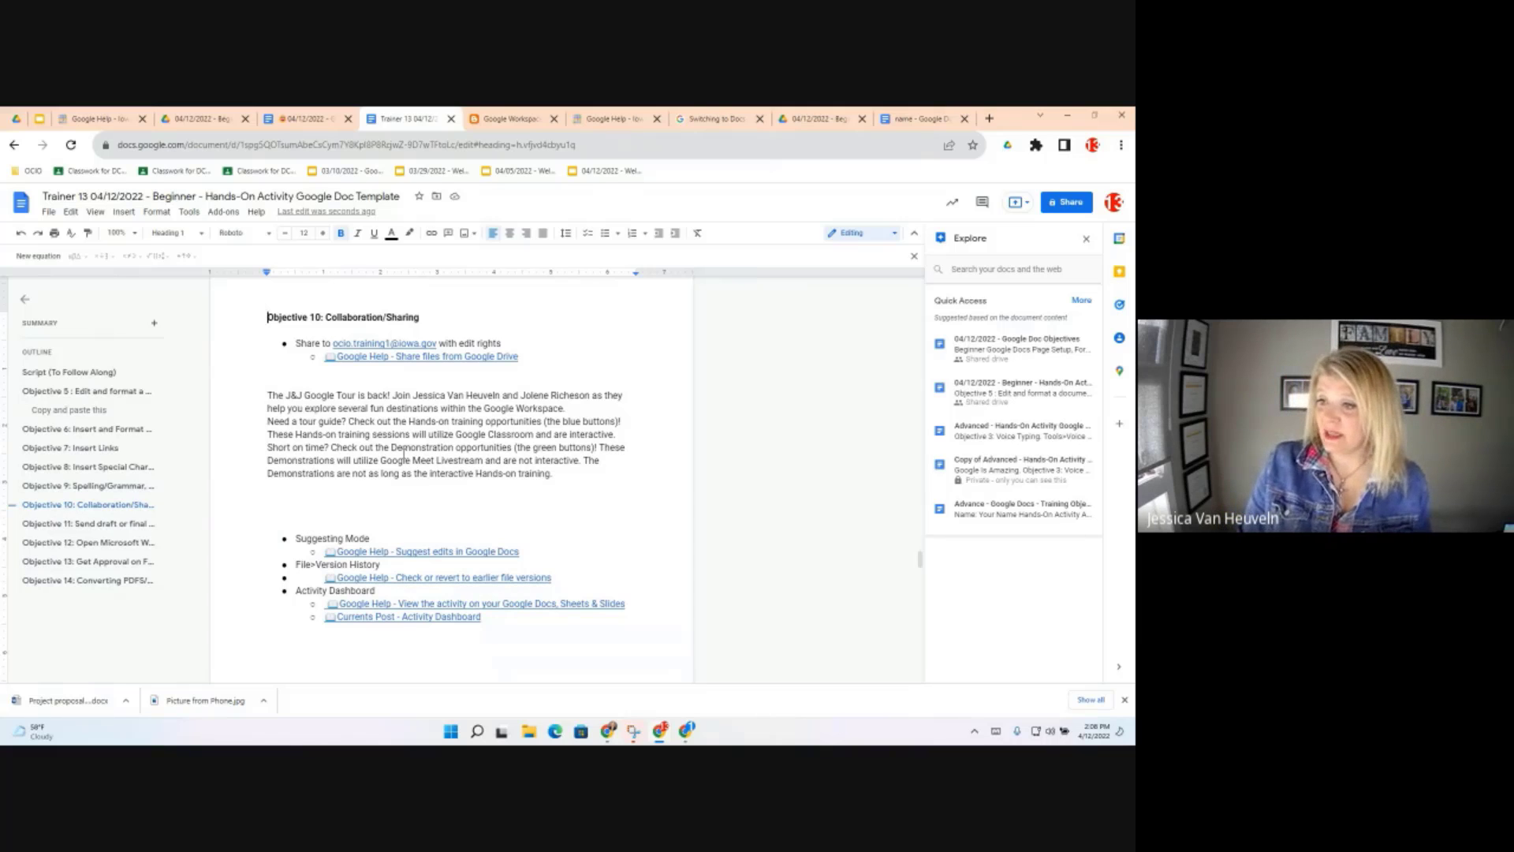
# Open the Share dialog for the Trainer 13 template to see its current restricted access
pyautogui.click(409, 449)
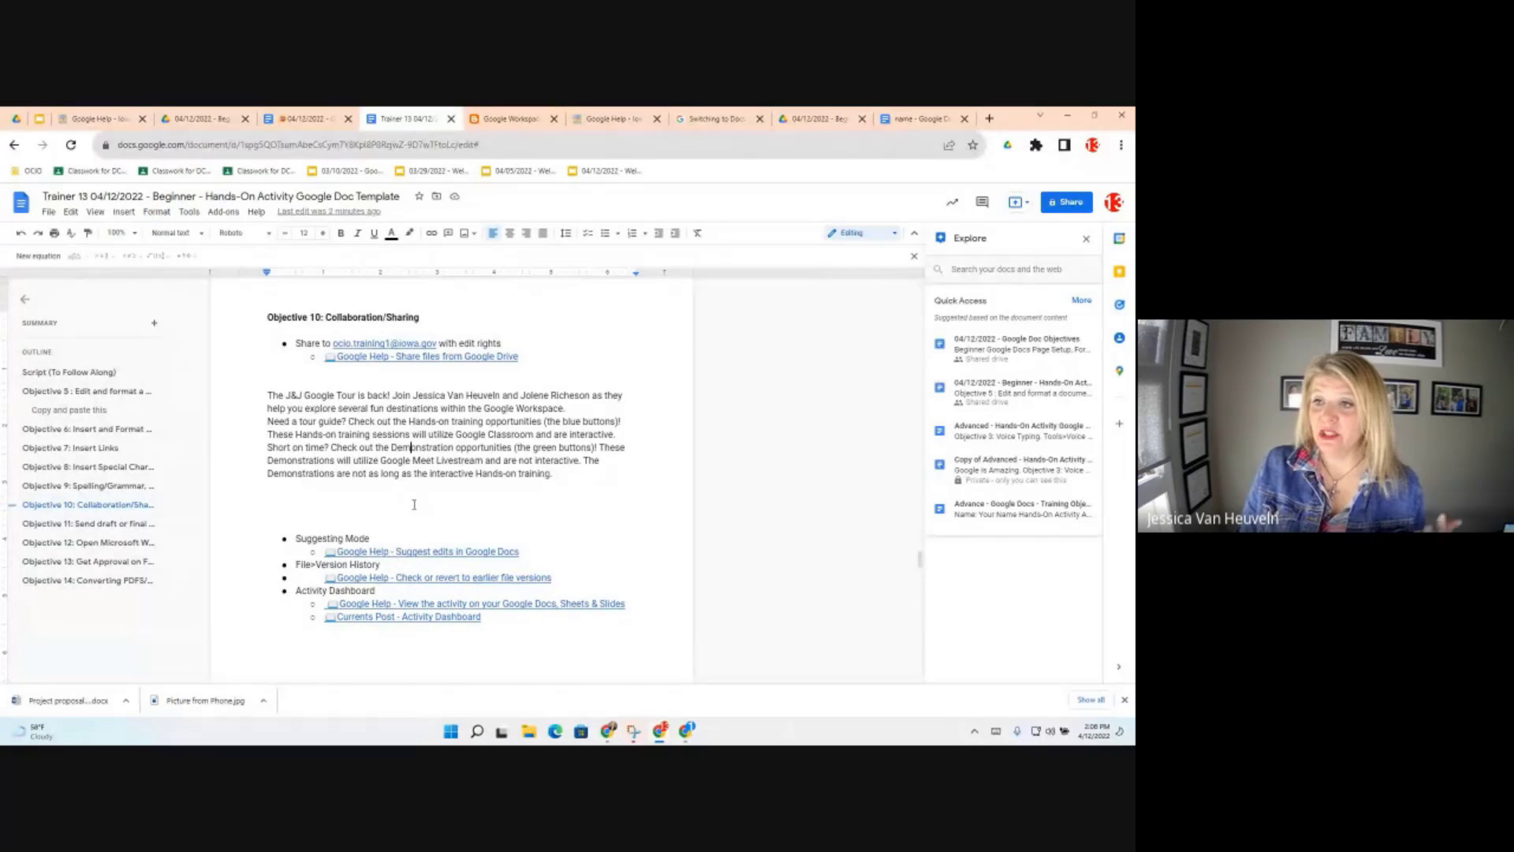
pyautogui.click(48, 212)
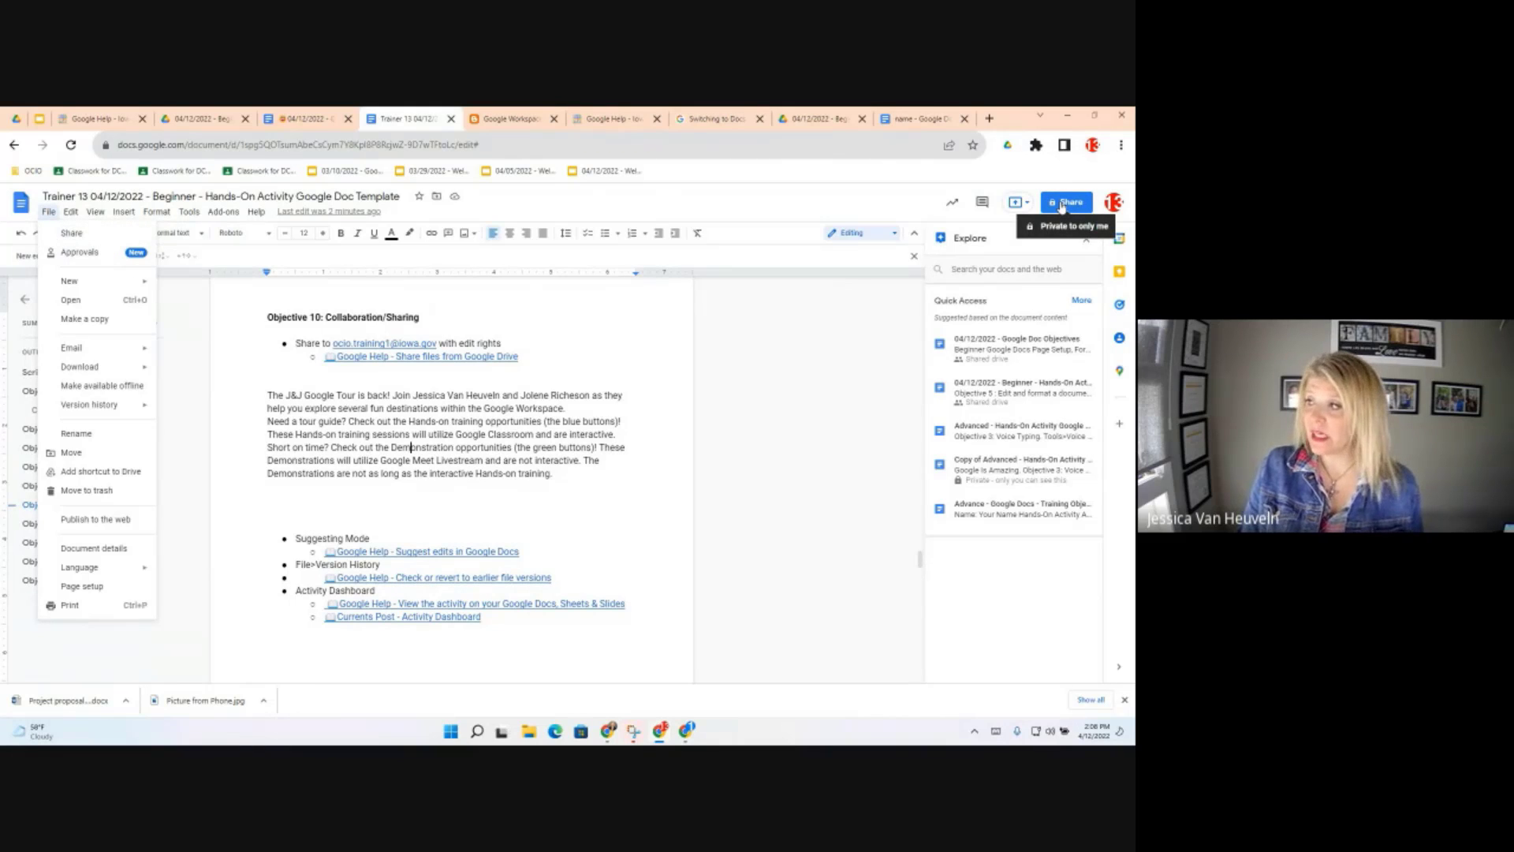
pyautogui.click(1062, 204)
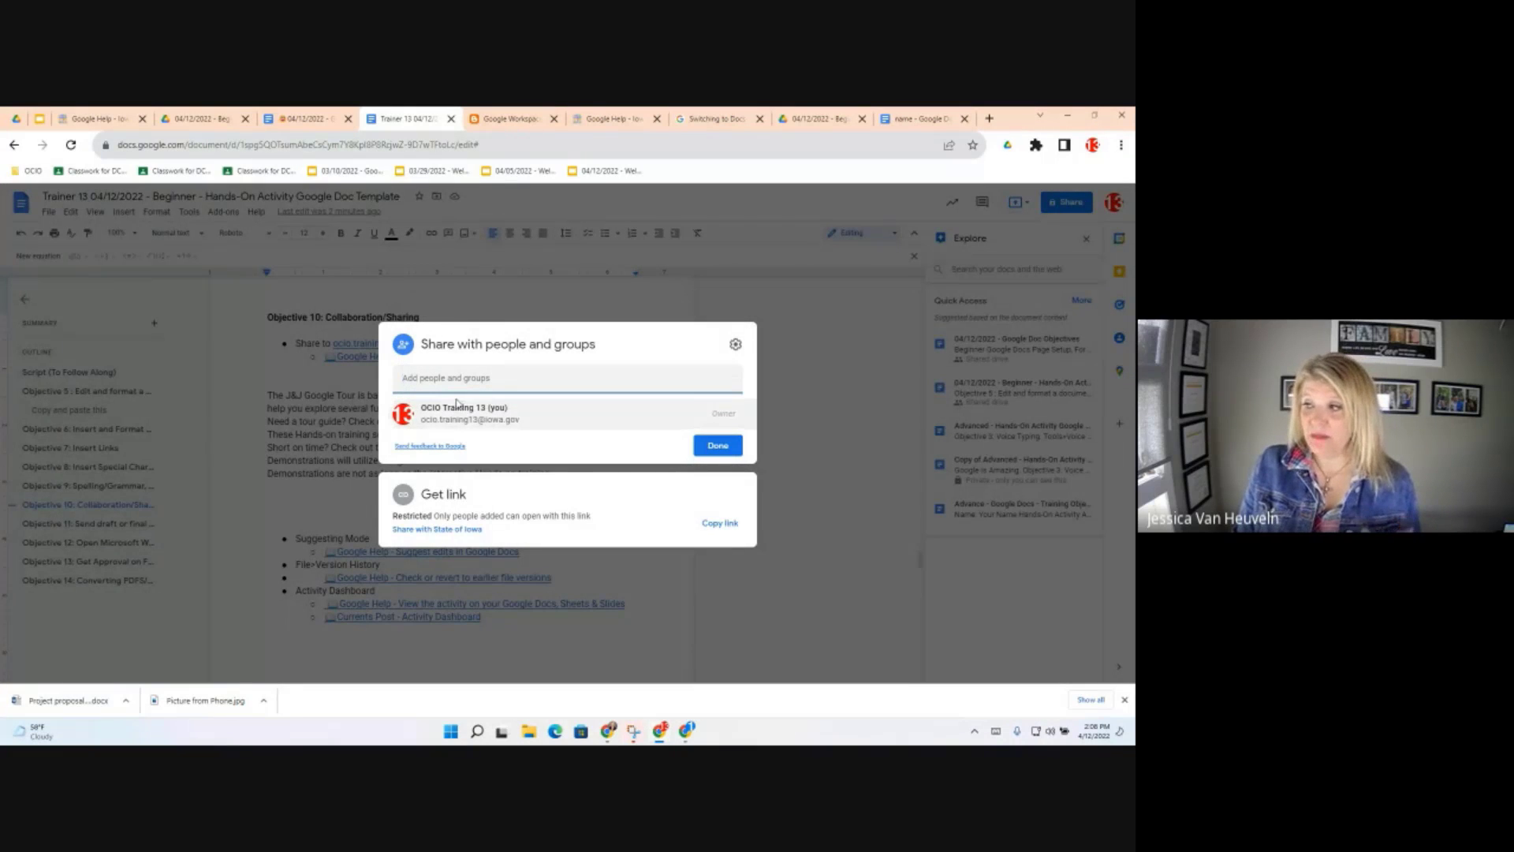
# Share the document with the training colleague's account as Editor, then close the Explore panel
pyautogui.click(736, 346)
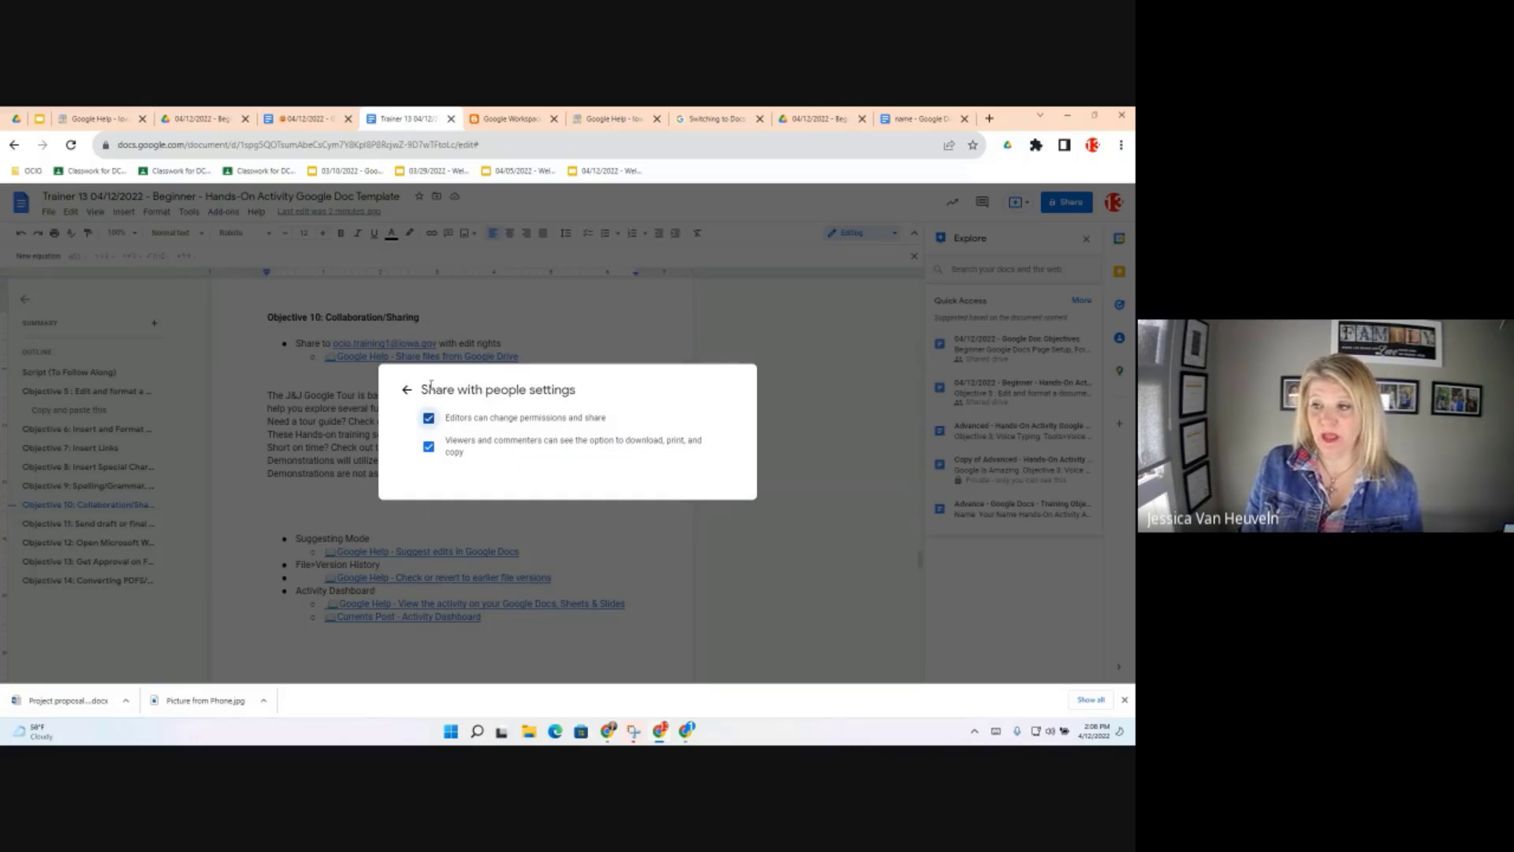
pyautogui.click(404, 390)
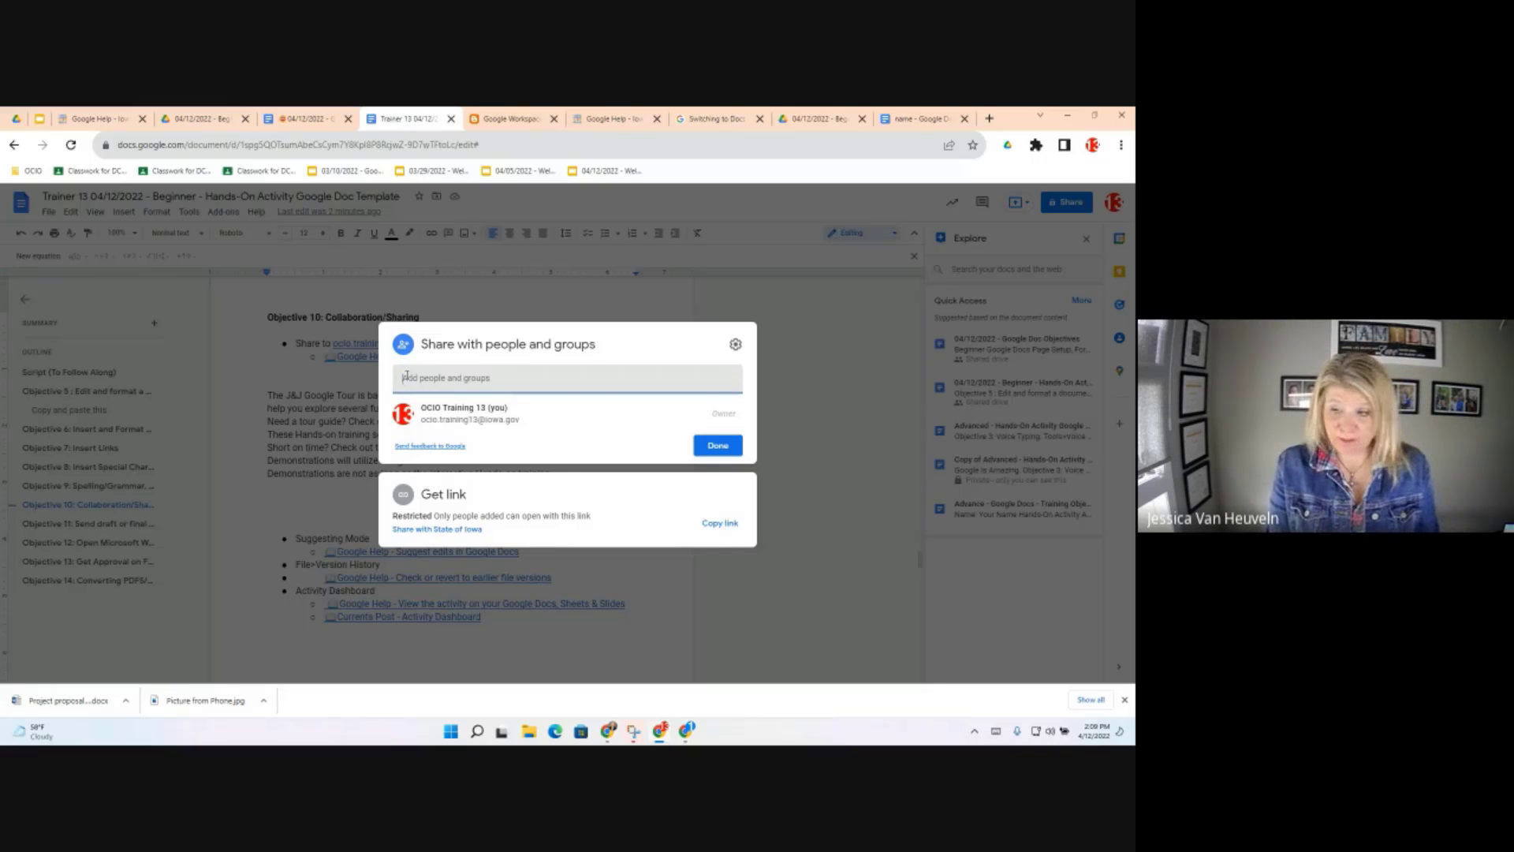
pyautogui.write('ocio.tr')
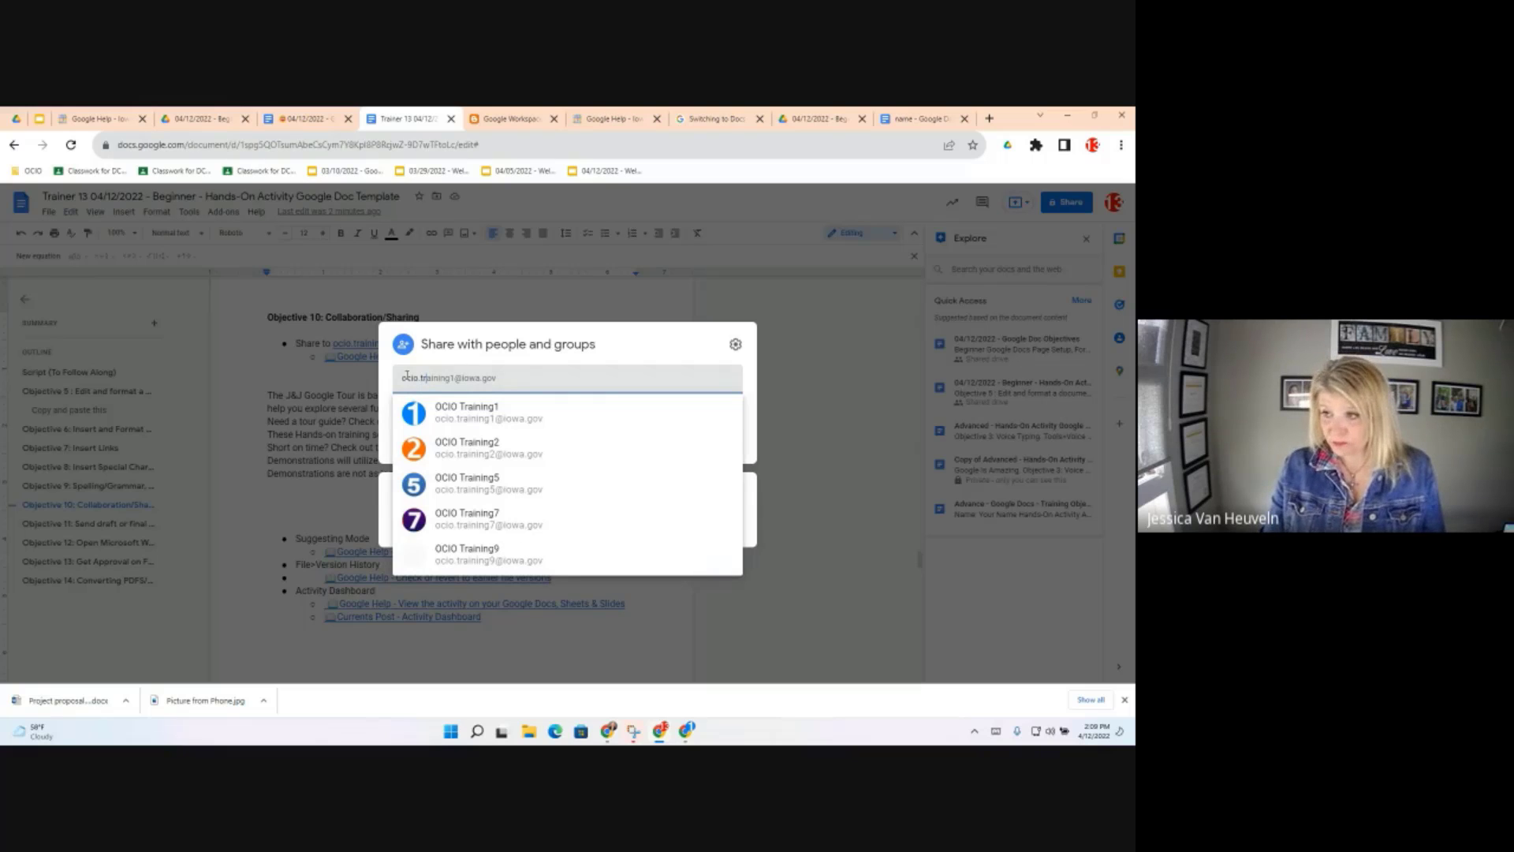
pyautogui.write('aining')
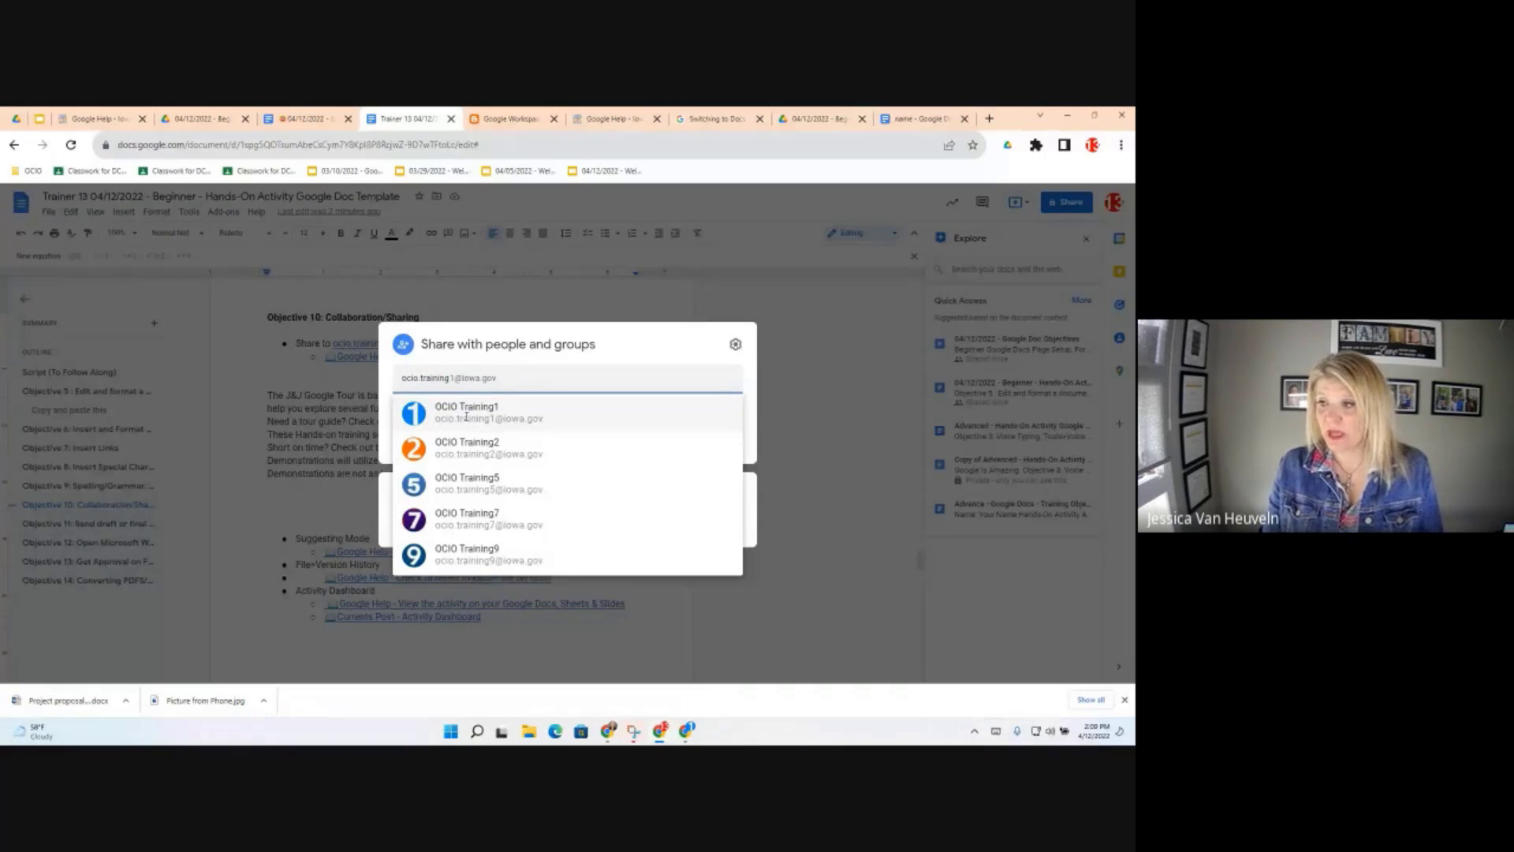
pyautogui.click(487, 412)
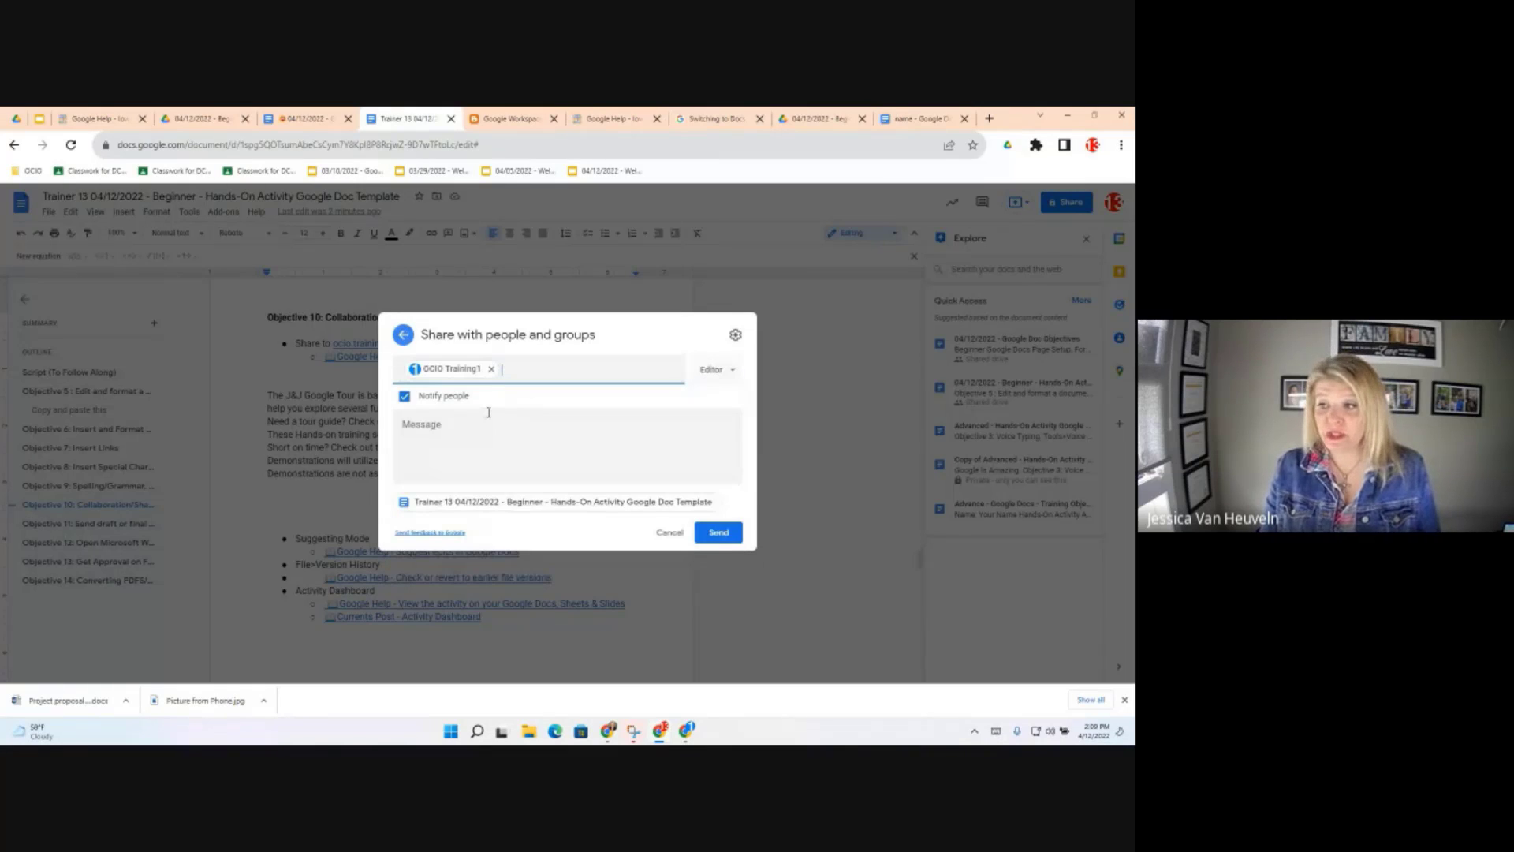
pyautogui.click(729, 537)
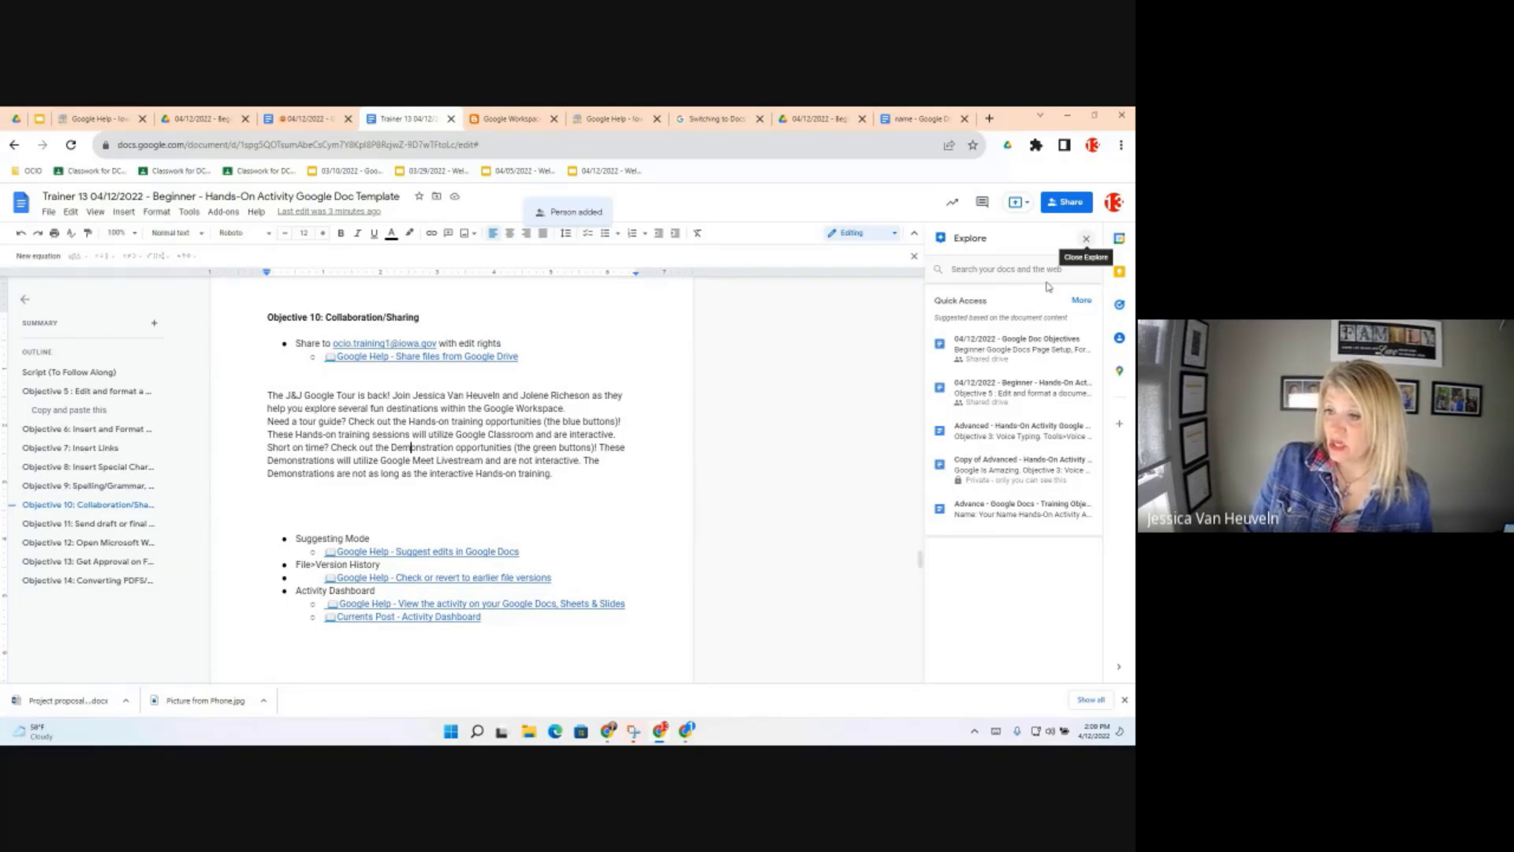
pyautogui.click(1086, 238)
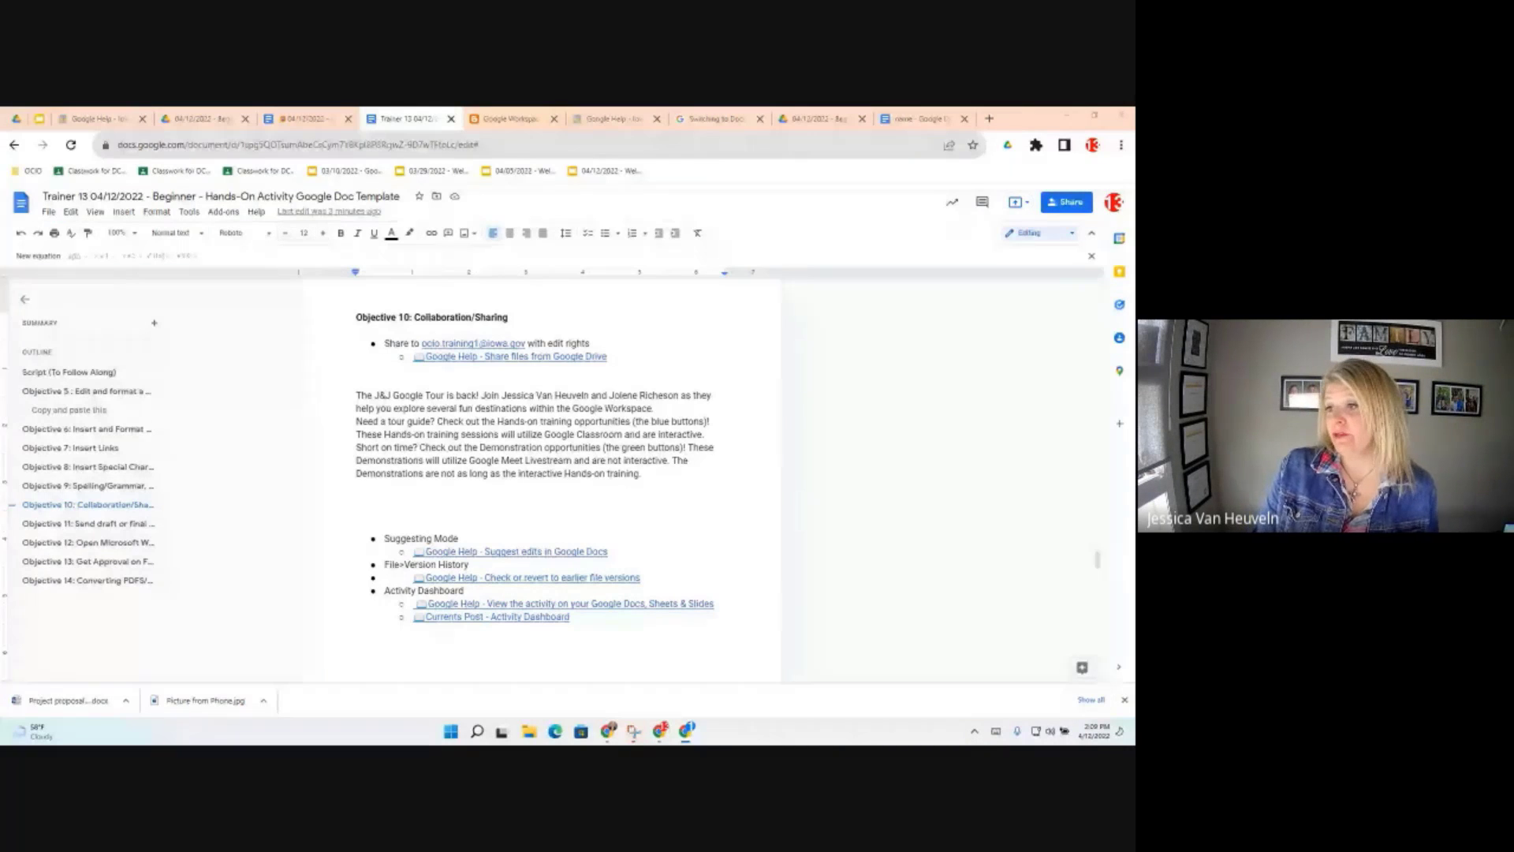
# Bring the second browser window with Gmail into view and maximize it
pyautogui.moveTo(0, 378); pyautogui.dragTo(376, 240)
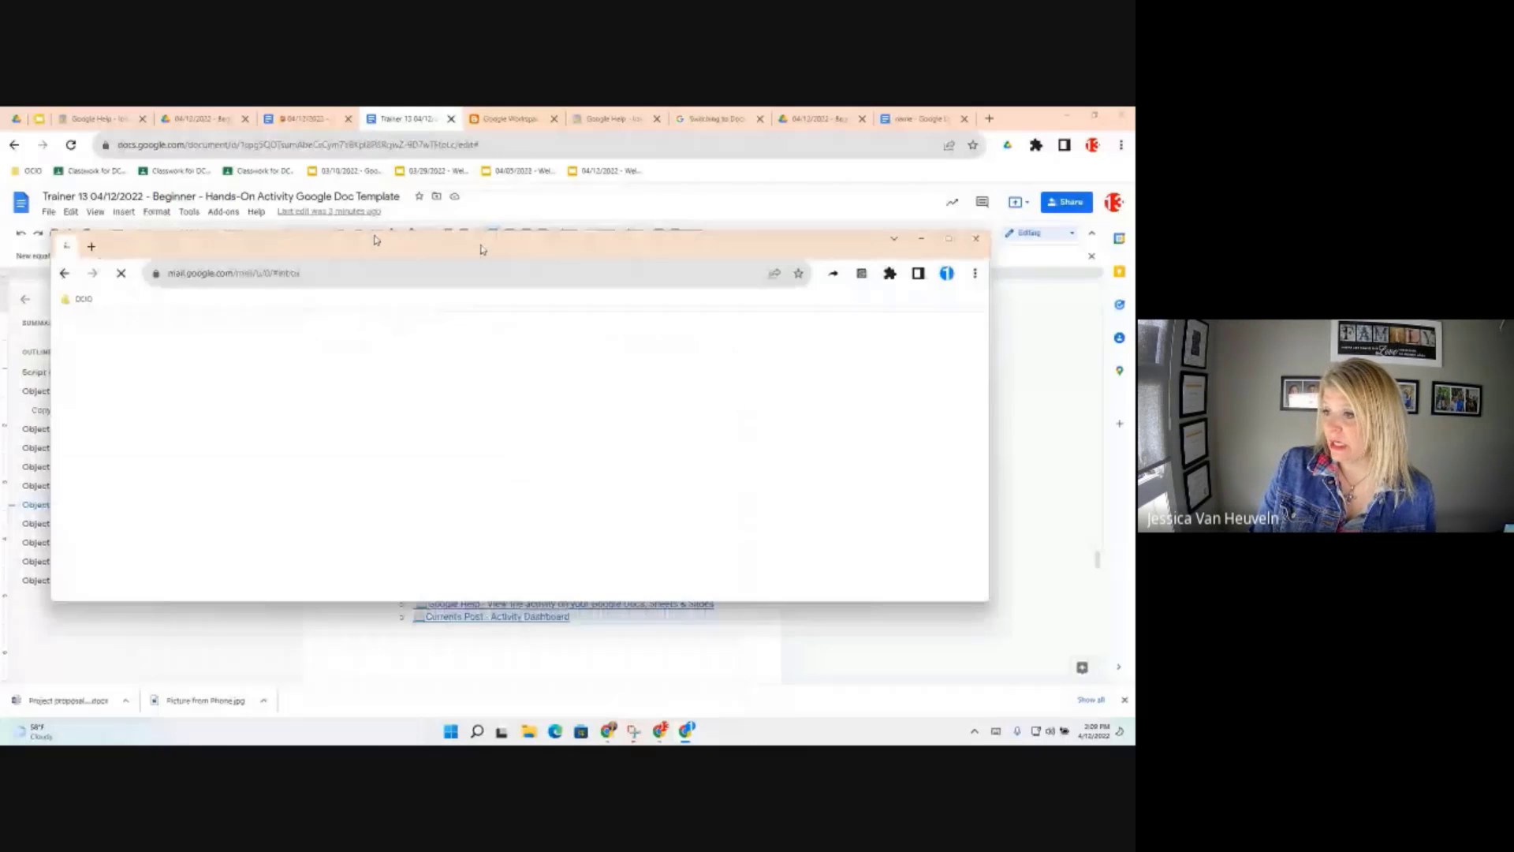
pyautogui.moveTo(481, 249); pyautogui.dragTo(310, 225)
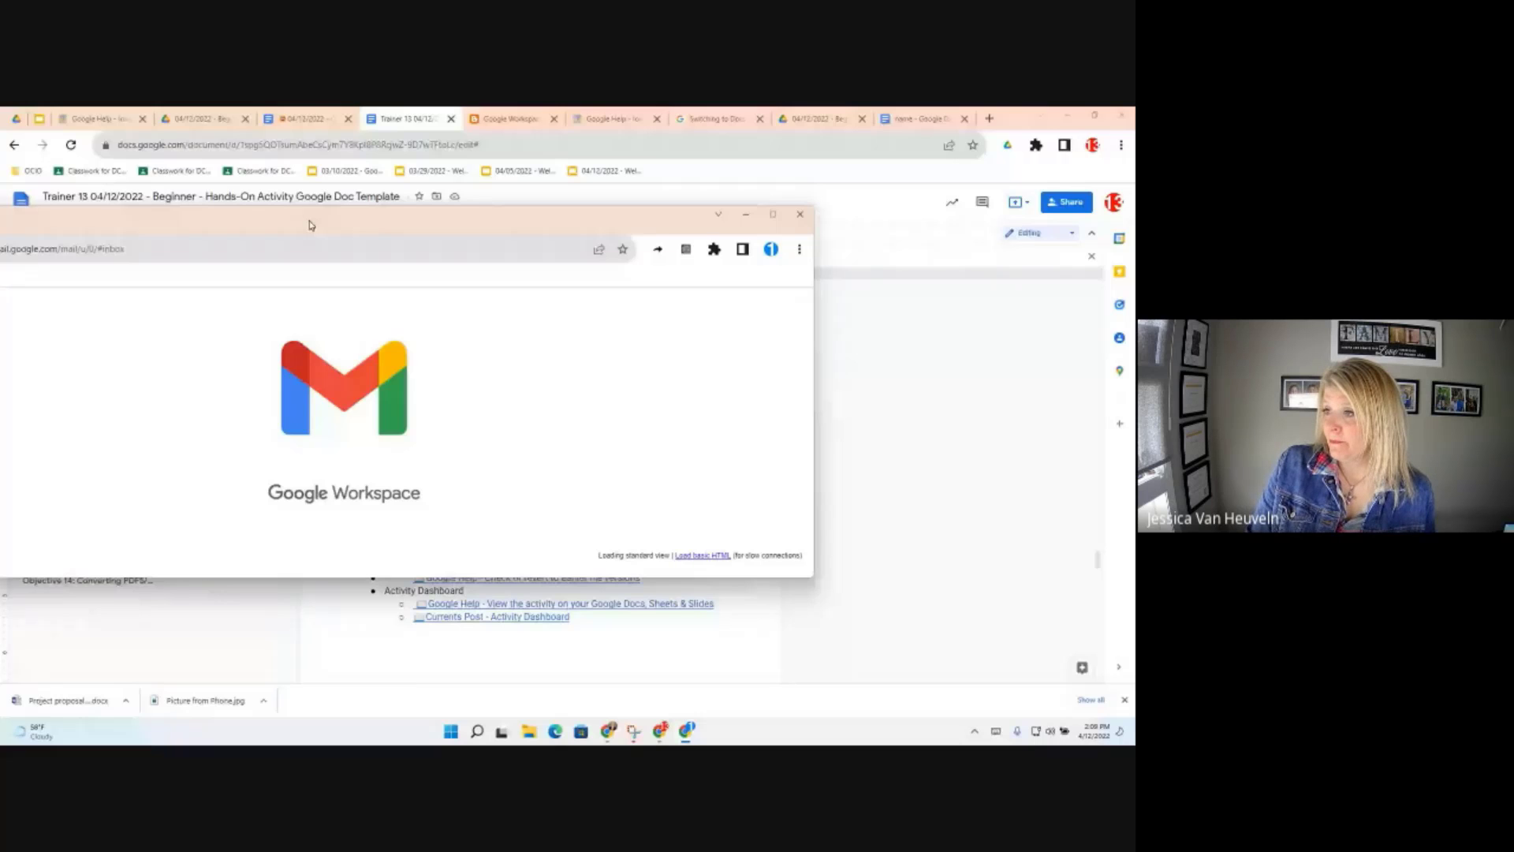
pyautogui.moveTo(309, 225); pyautogui.dragTo(665, 241)
pyautogui.rightClick(544, 236)
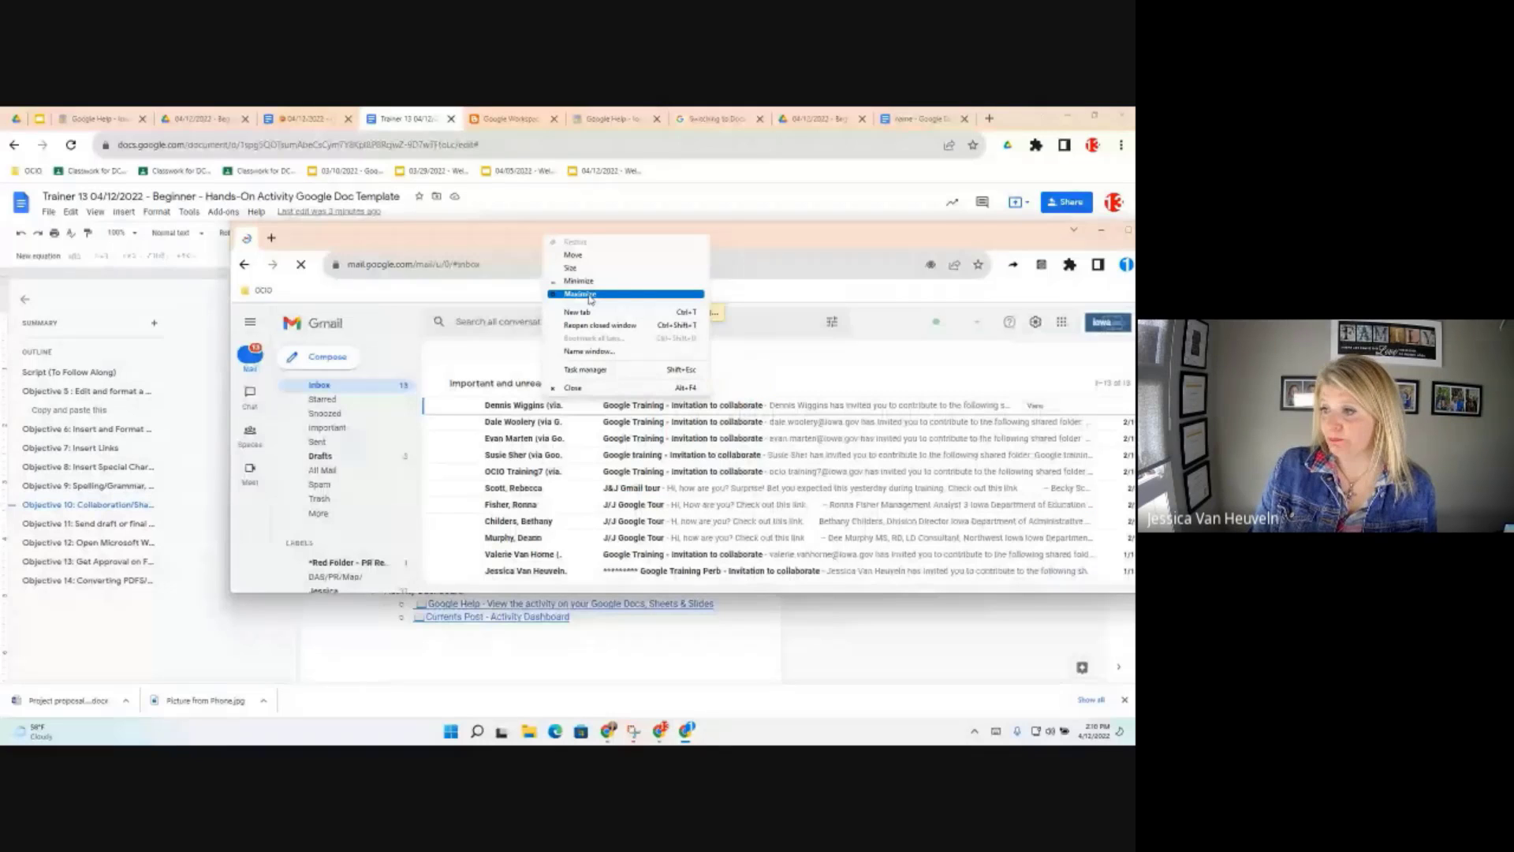
pyautogui.click(590, 296)
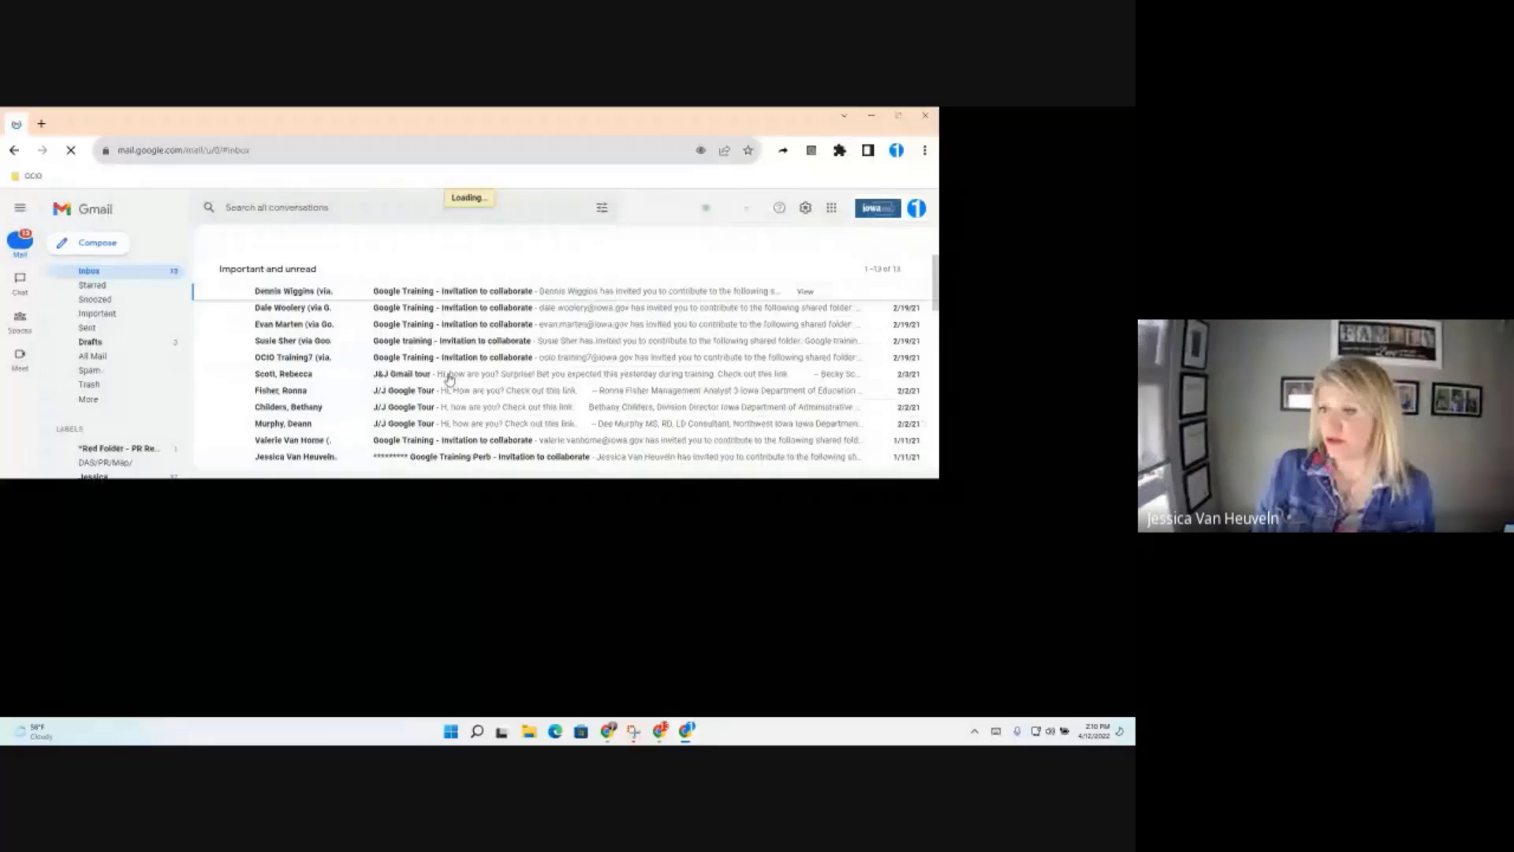
# Open the 'Document shared with you' email for the Trainer 13 template
pyautogui.moveTo(450, 380); pyautogui.dragTo(541, 455)
pyautogui.scroll(-3, 609, 444)
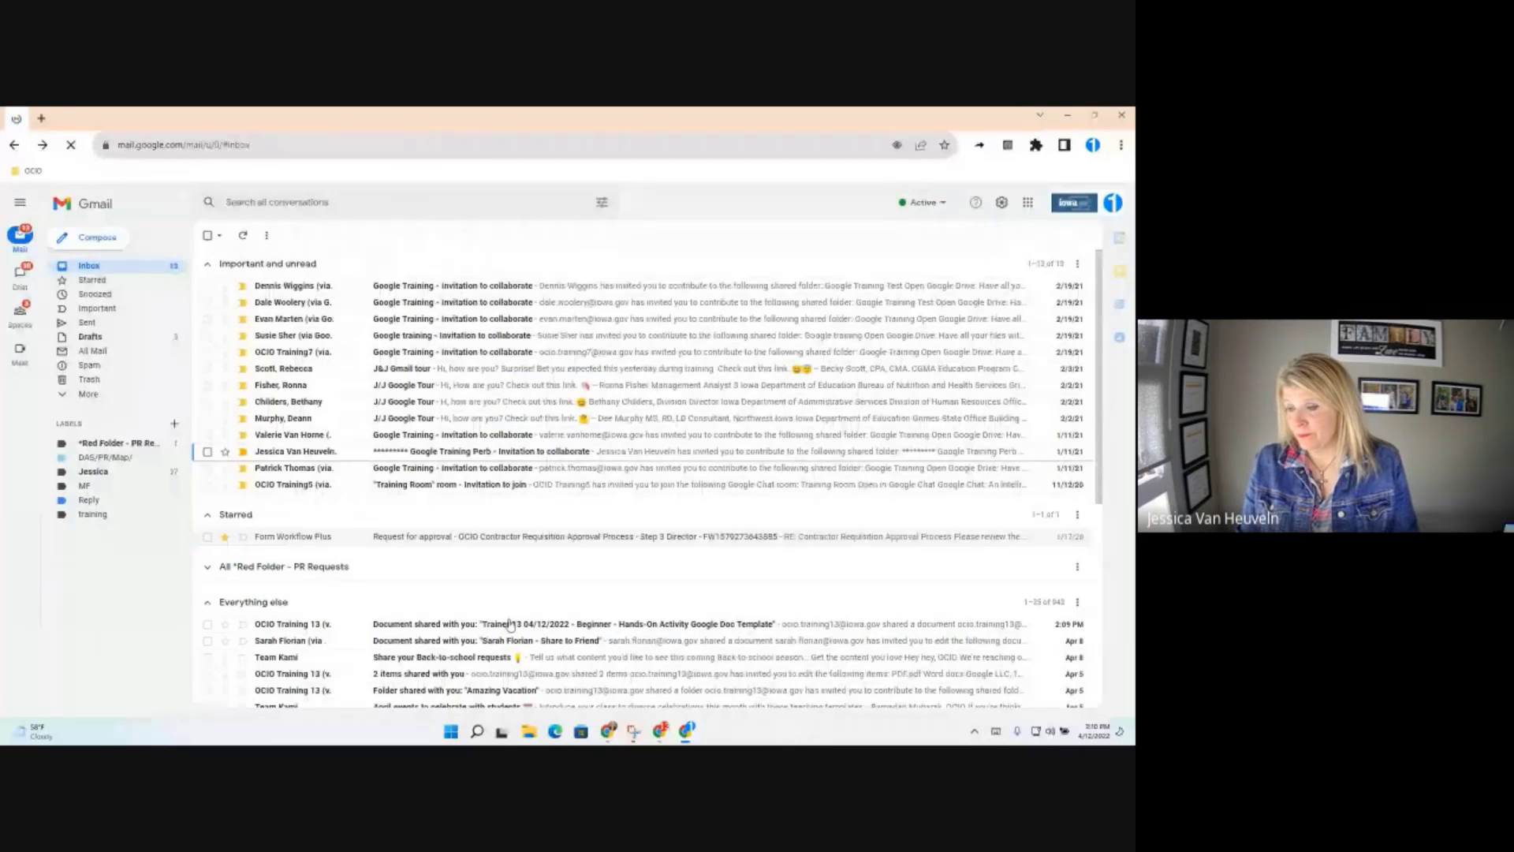
pyautogui.click(513, 625)
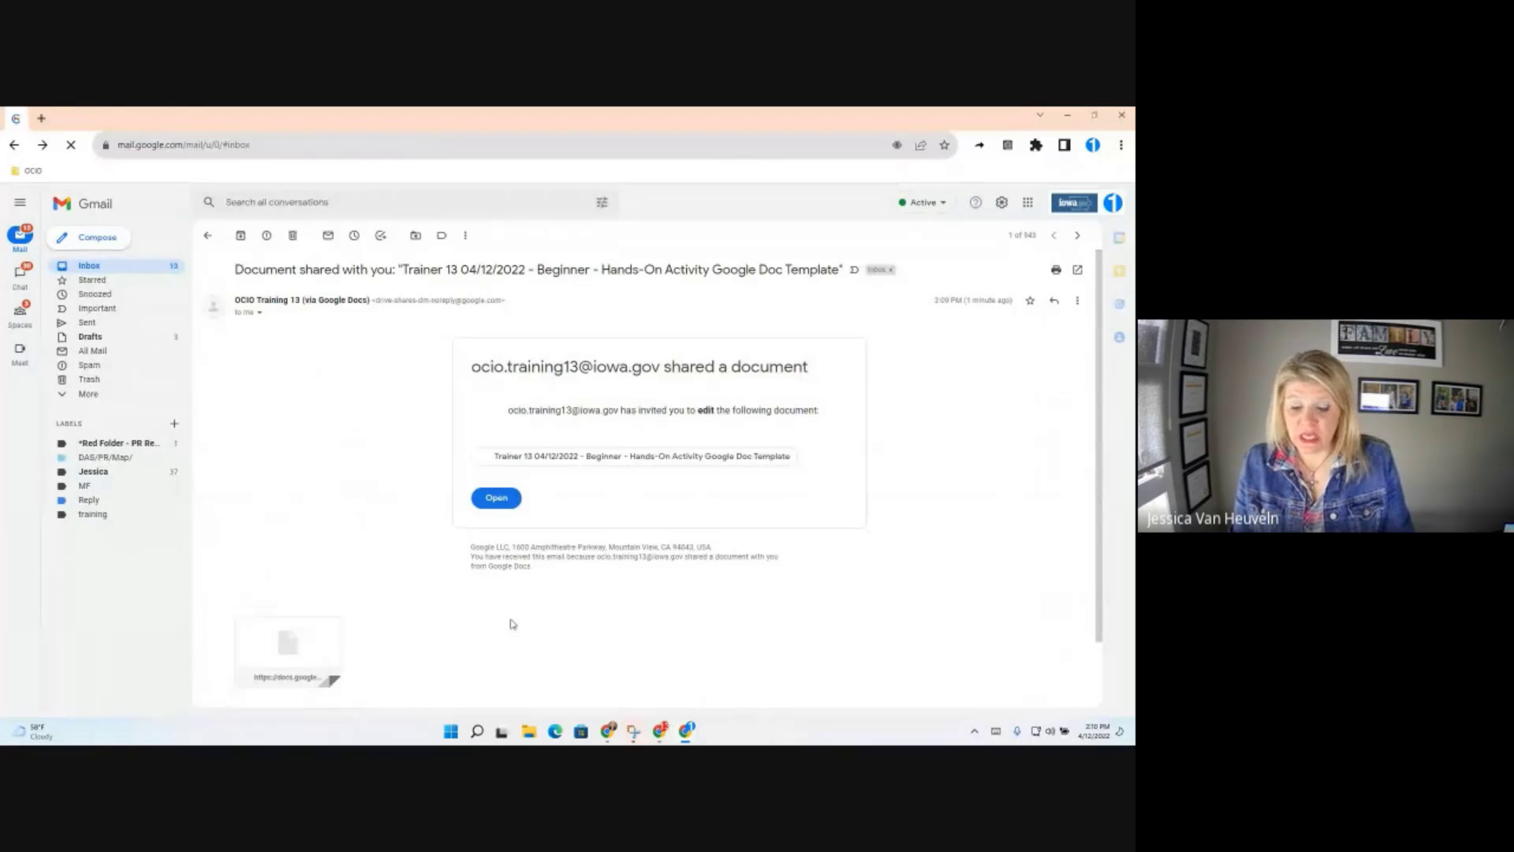
# Open the shared Trainer 13 hands-on document from the invitation email's Open button
pyautogui.click(491, 499)
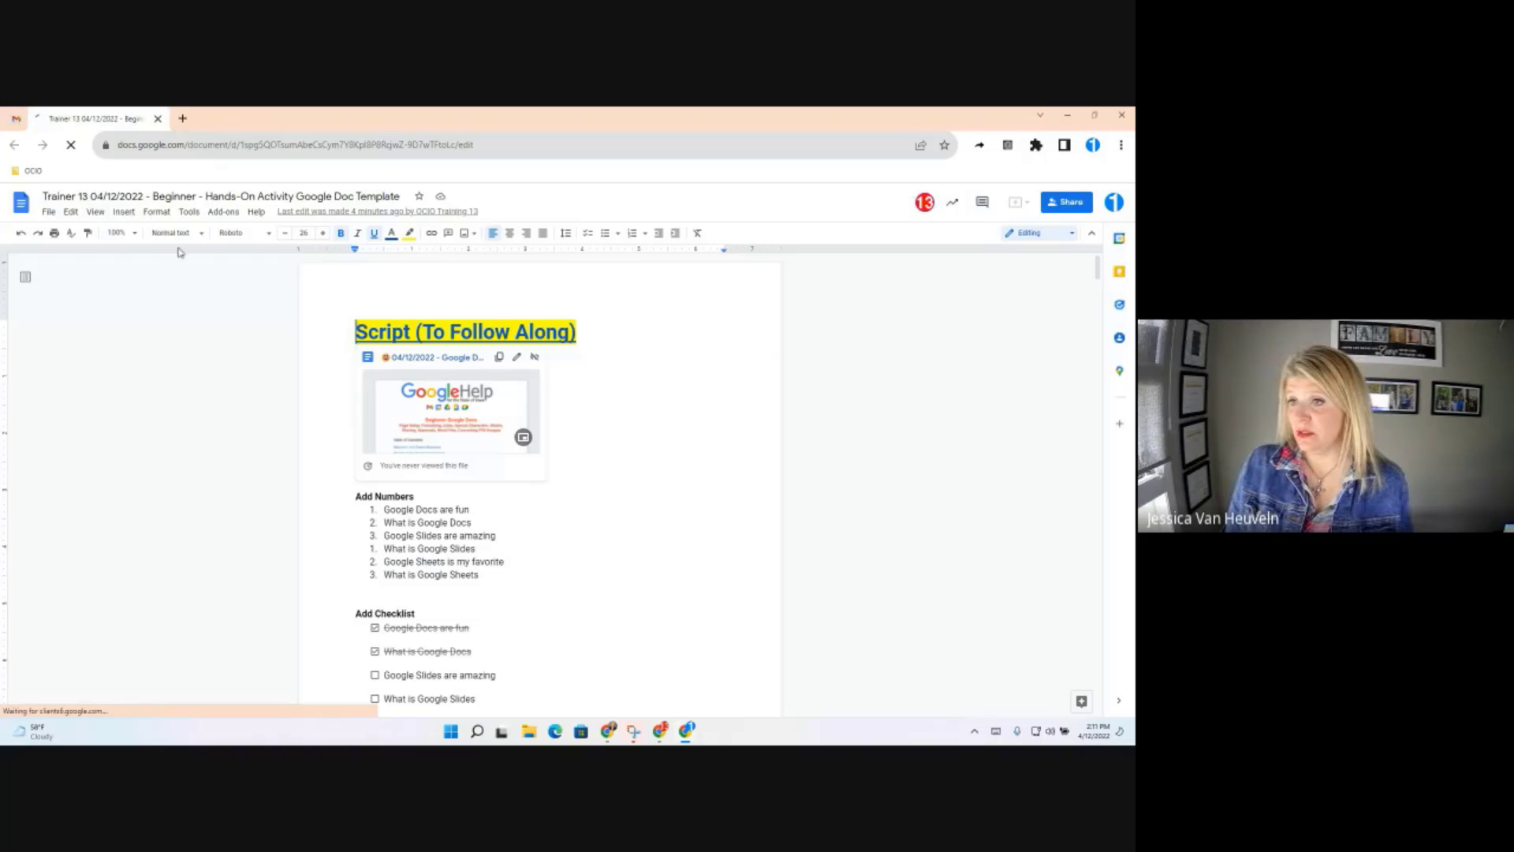
# Scroll the template down to the COVID-19 section, with the outline listing objectives through Objective 14
pyautogui.click(94, 213)
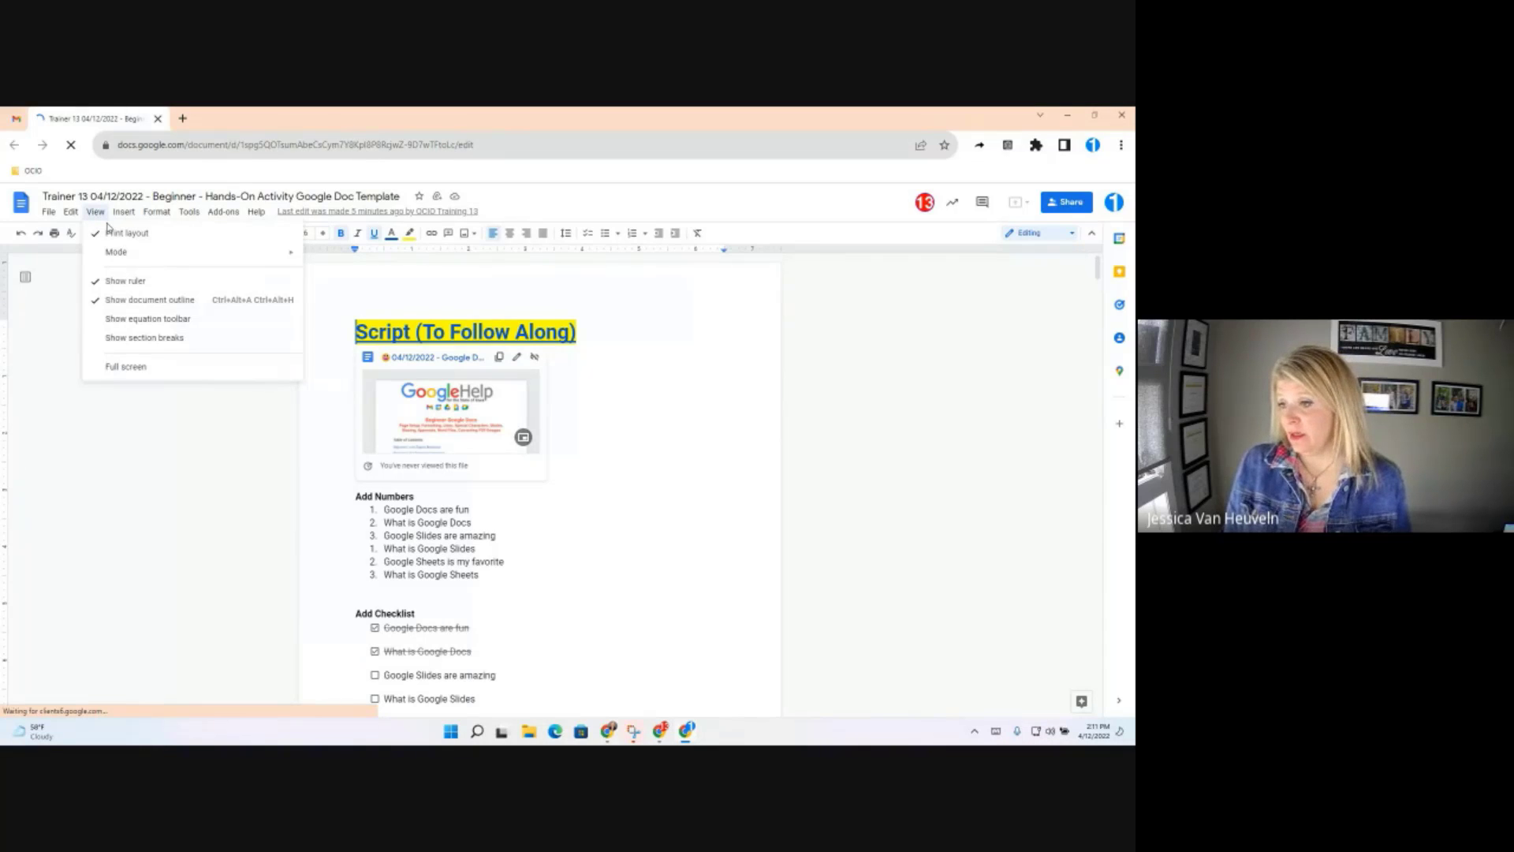
pyautogui.scroll(-10, 788, 516)
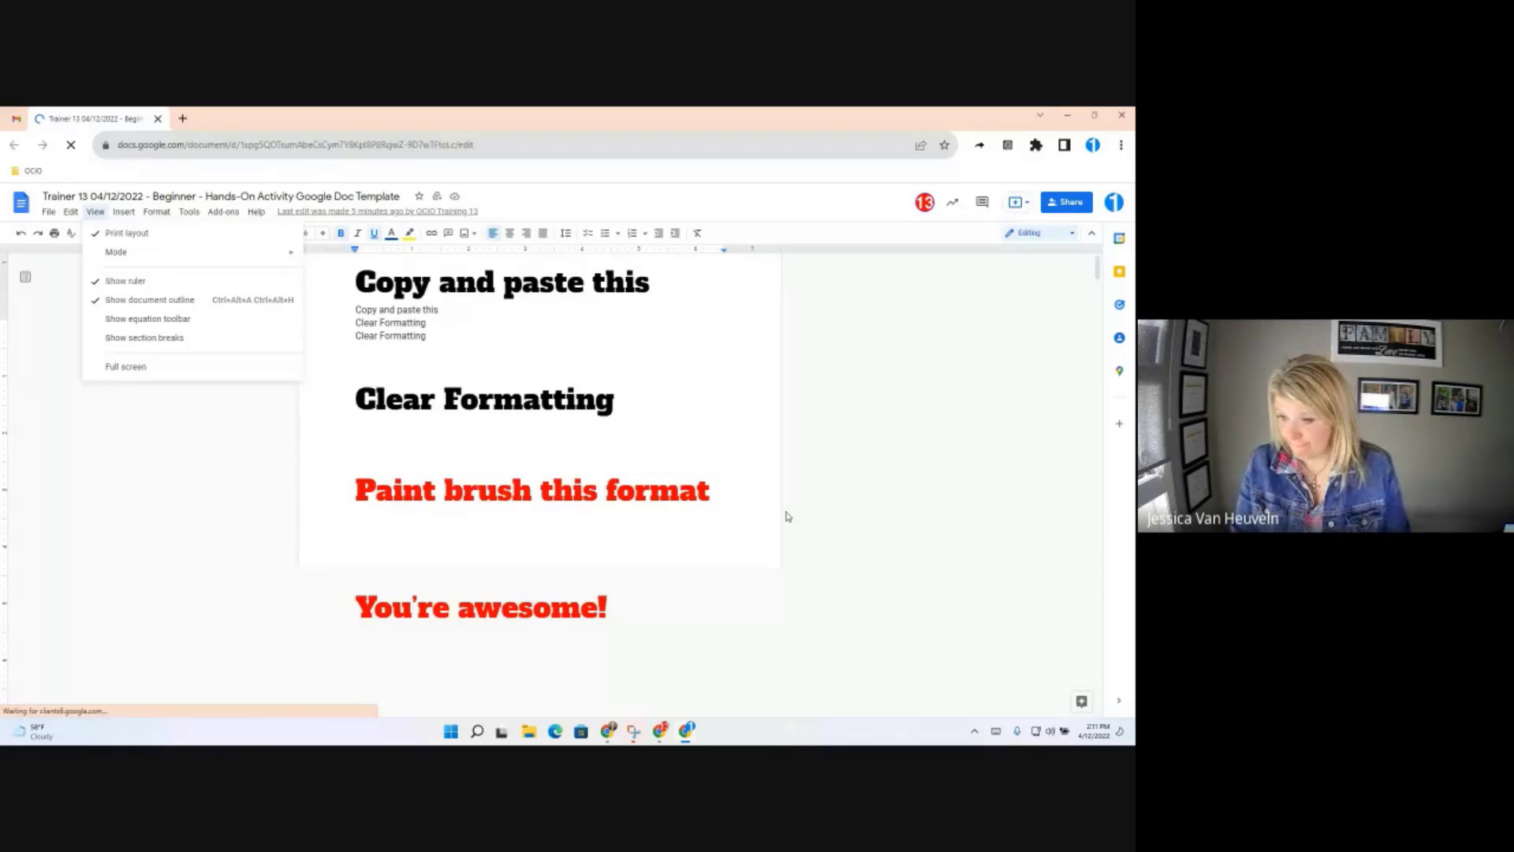
pyautogui.scroll(-10, 787, 517)
pyautogui.click(752, 536)
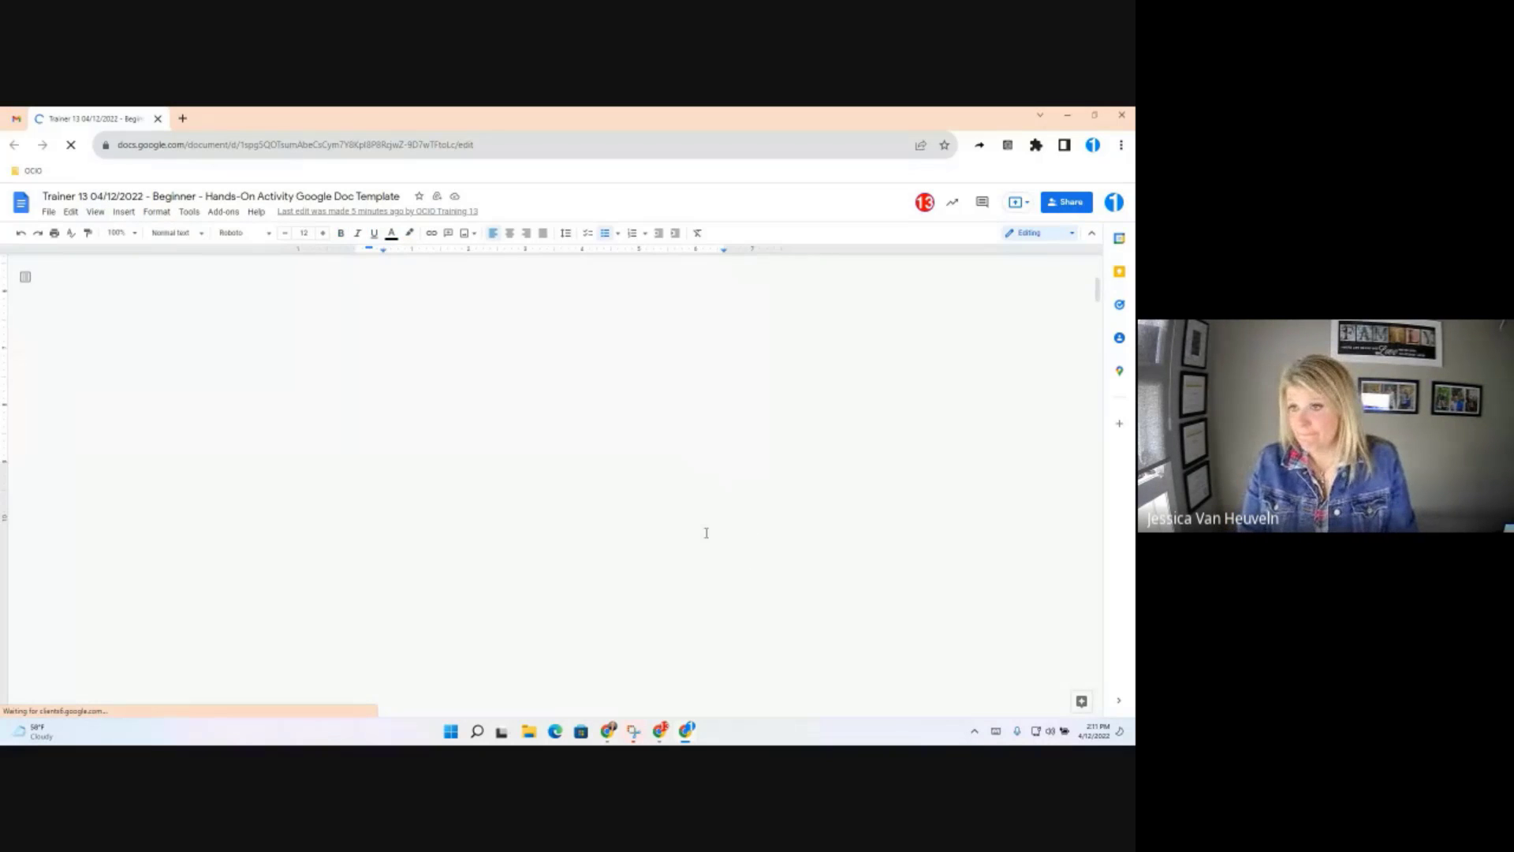
pyautogui.scroll(-20, 506, 477)
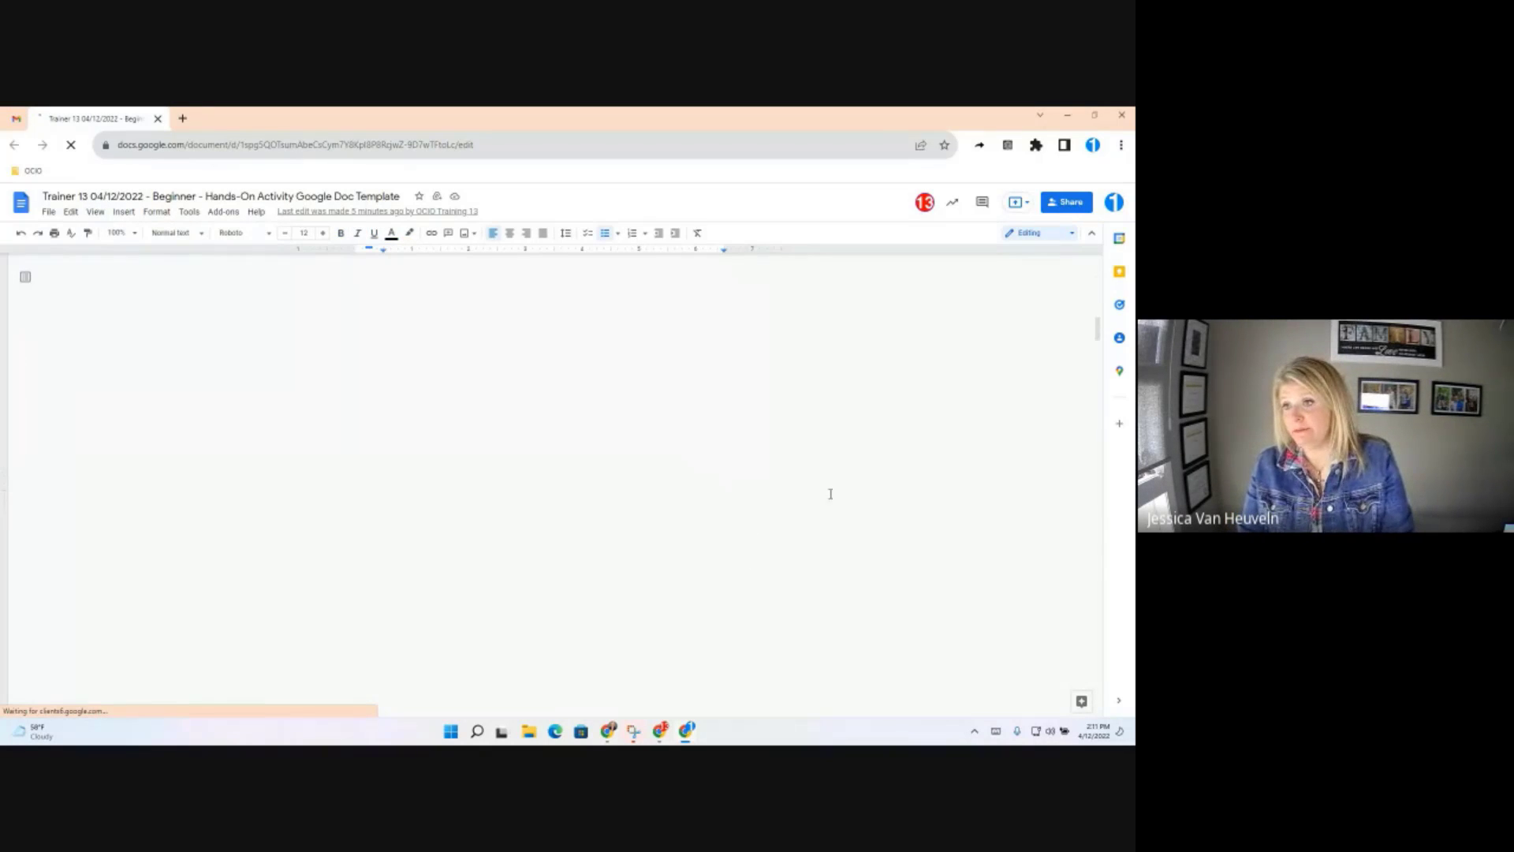
pyautogui.scroll(-5, 694, 520)
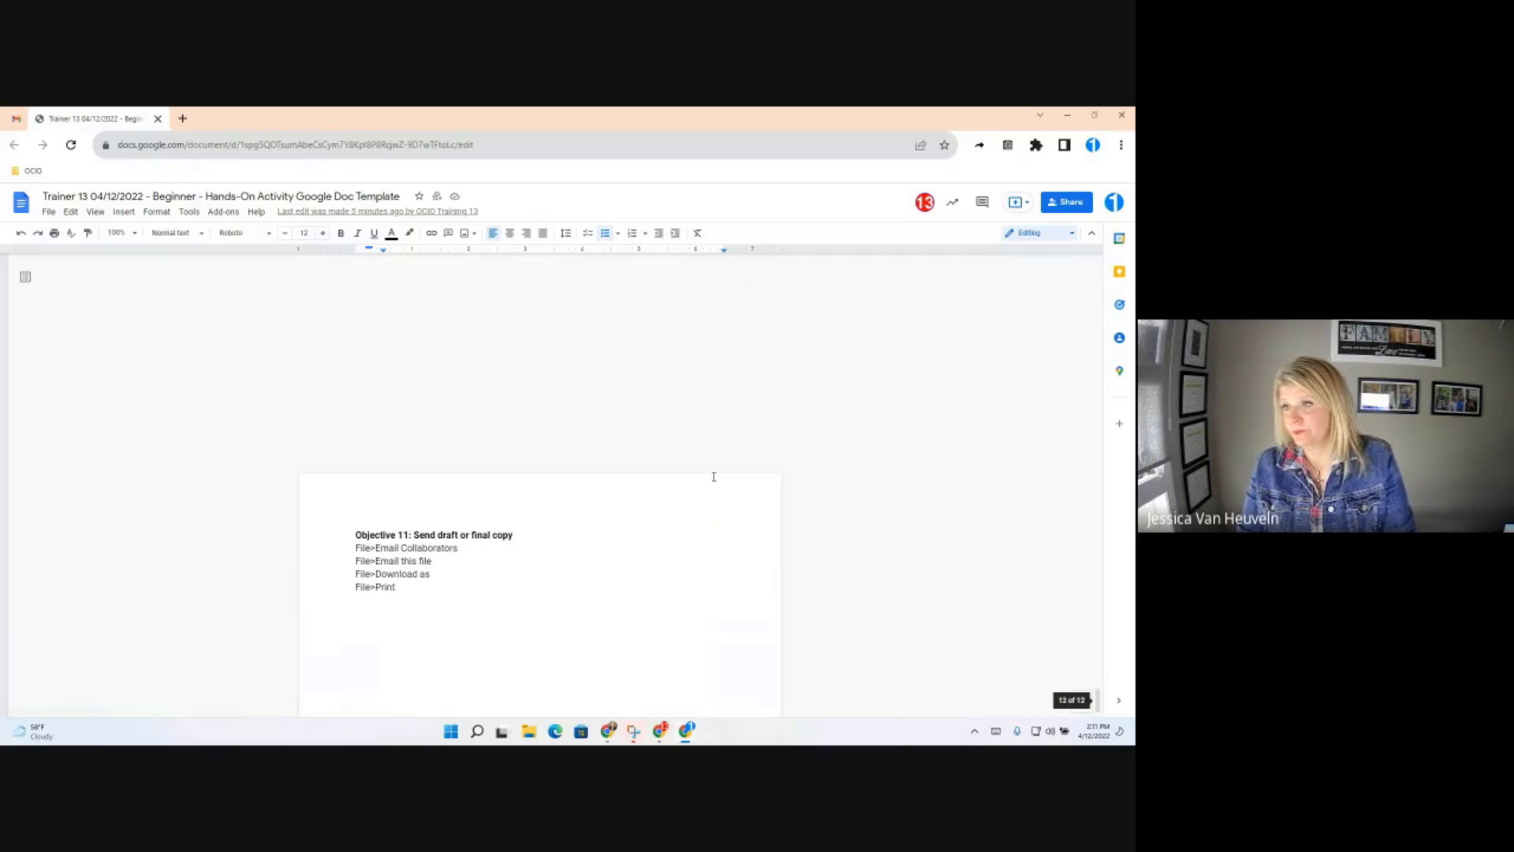
pyautogui.scroll(5, 508, 454)
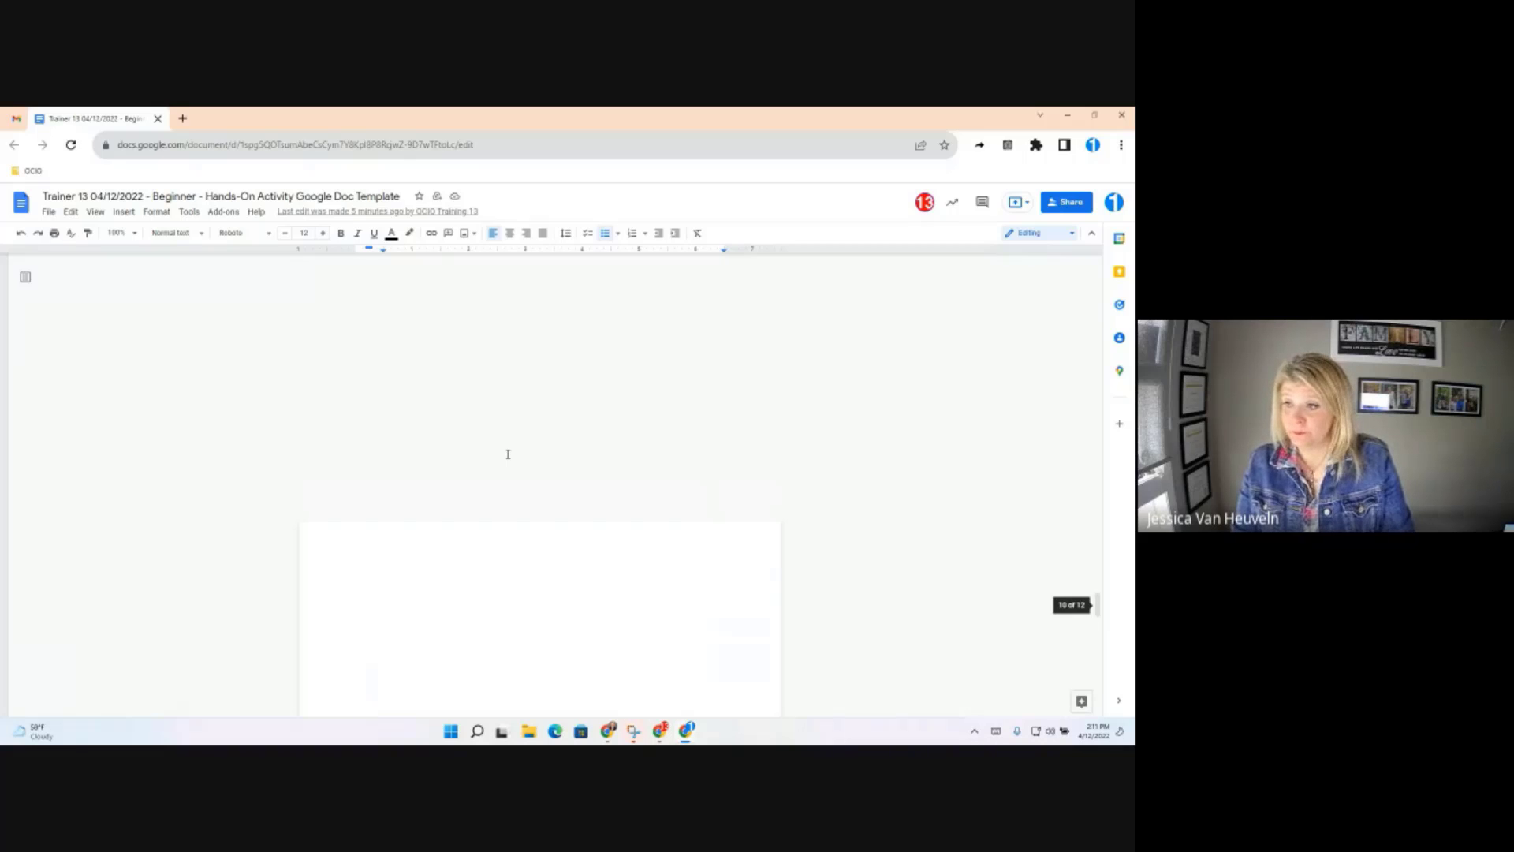
pyautogui.scroll(20, 507, 454)
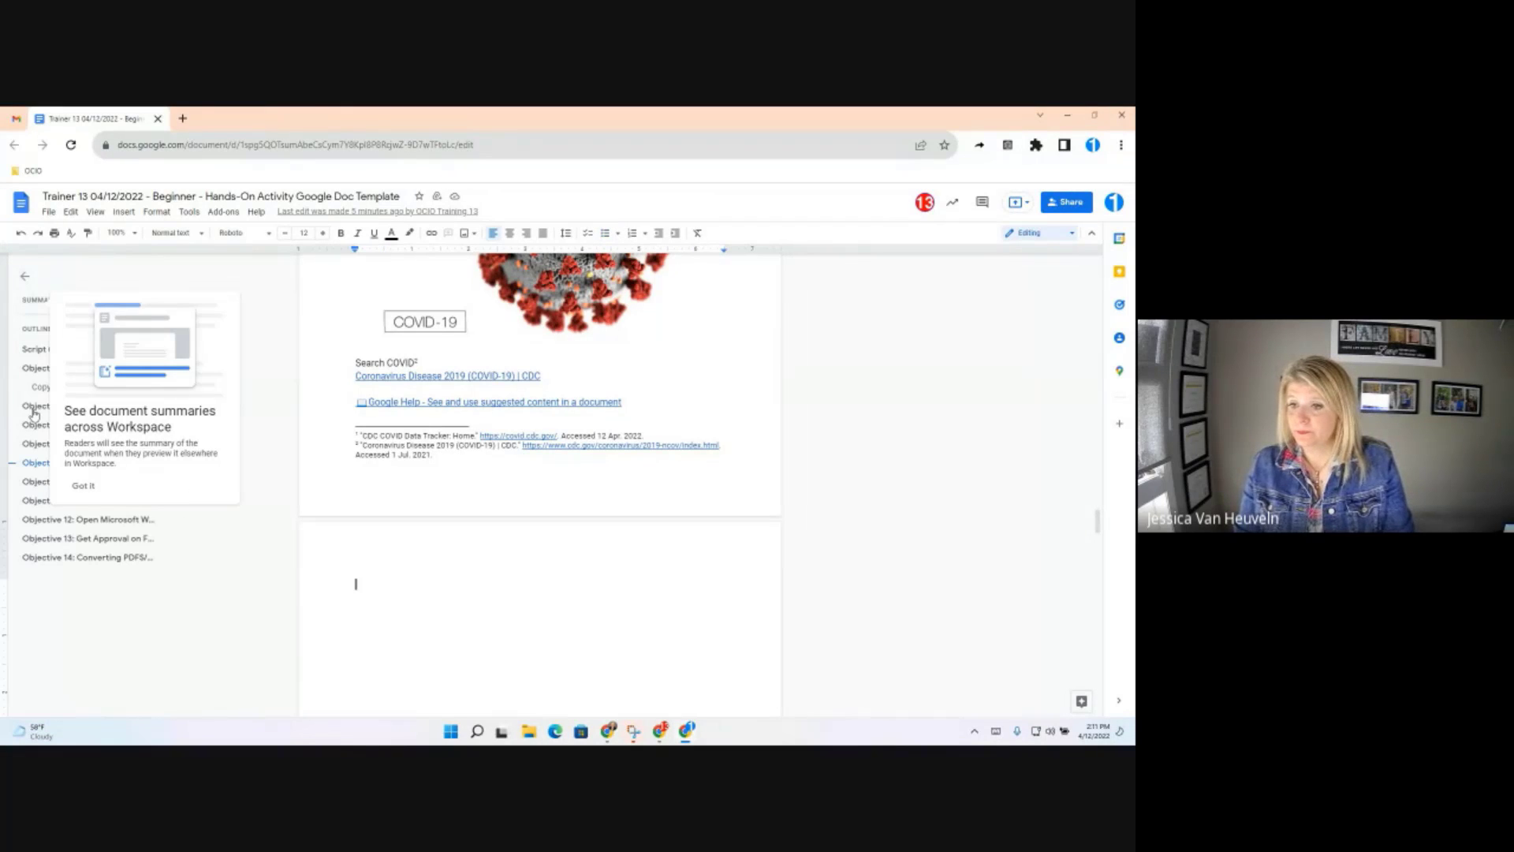
# Jump to Objective 10: Collaboration/Sharing via the outline and switch to Suggesting mode
pyautogui.click(43, 483)
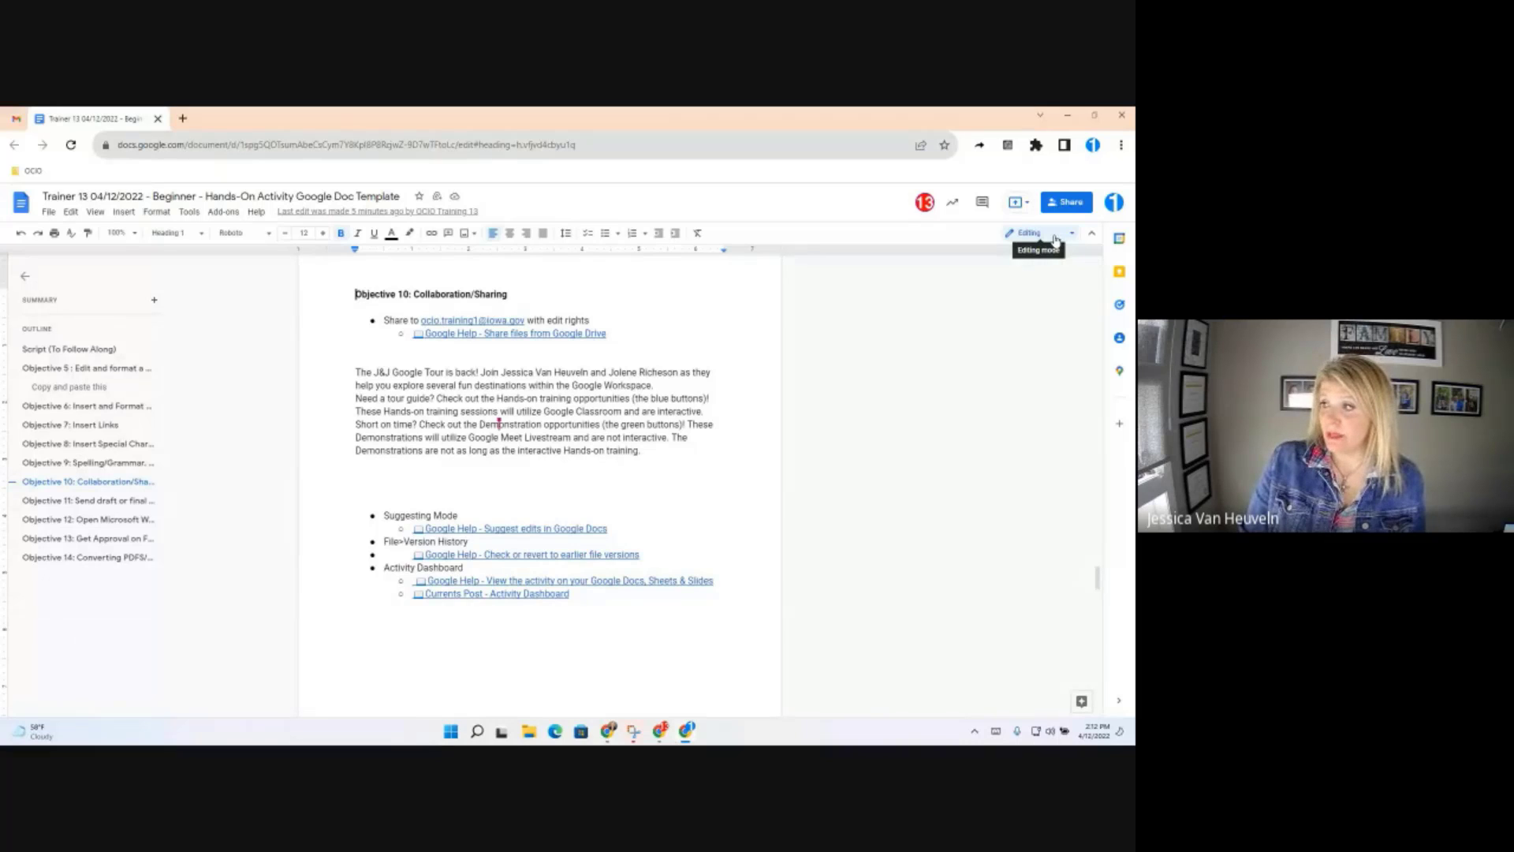
pyautogui.click(1054, 239)
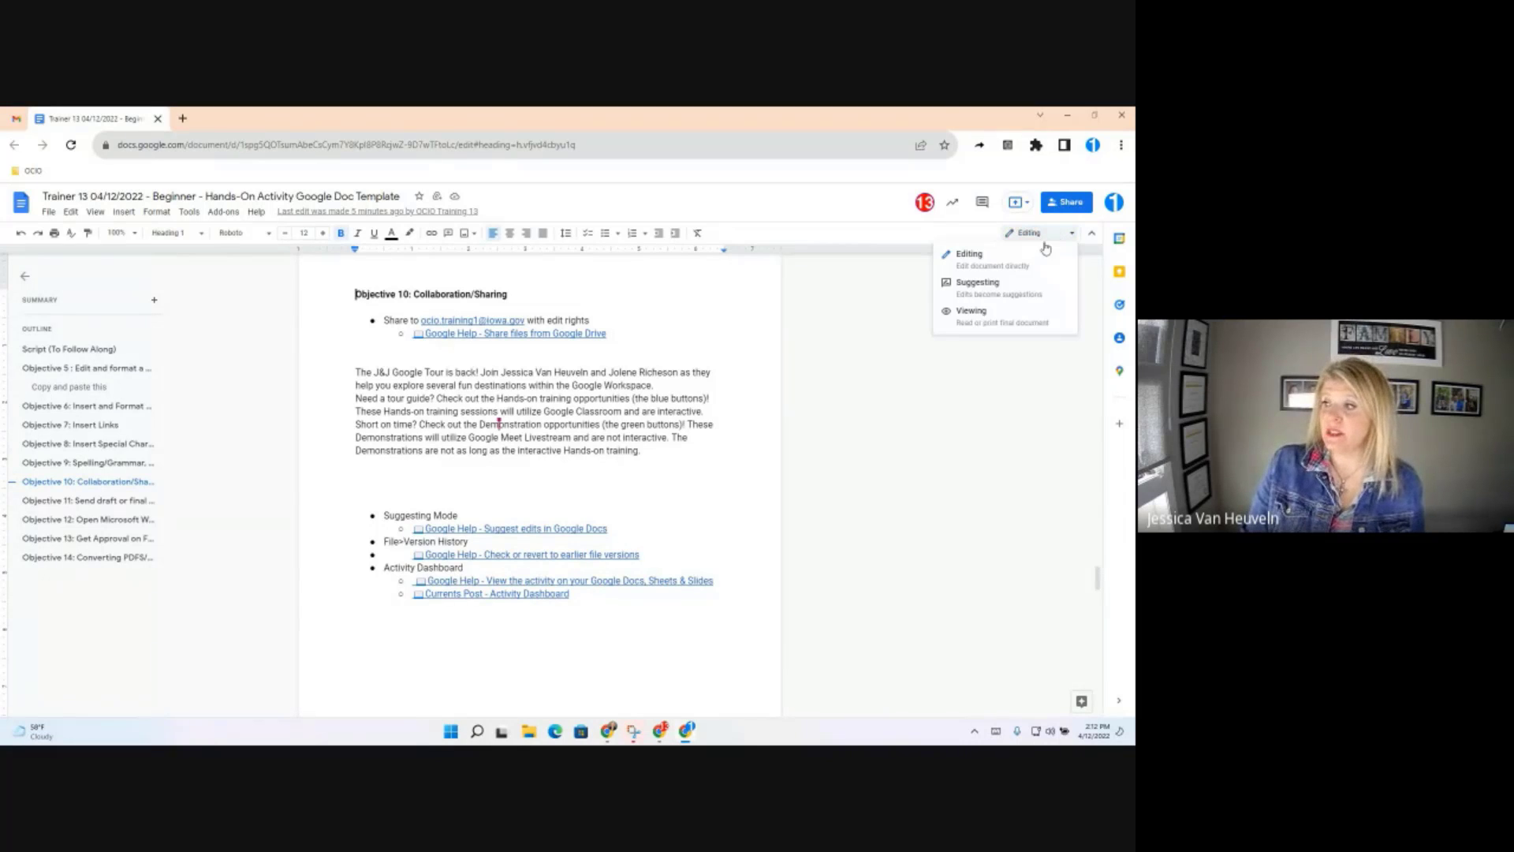
pyautogui.click(1012, 297)
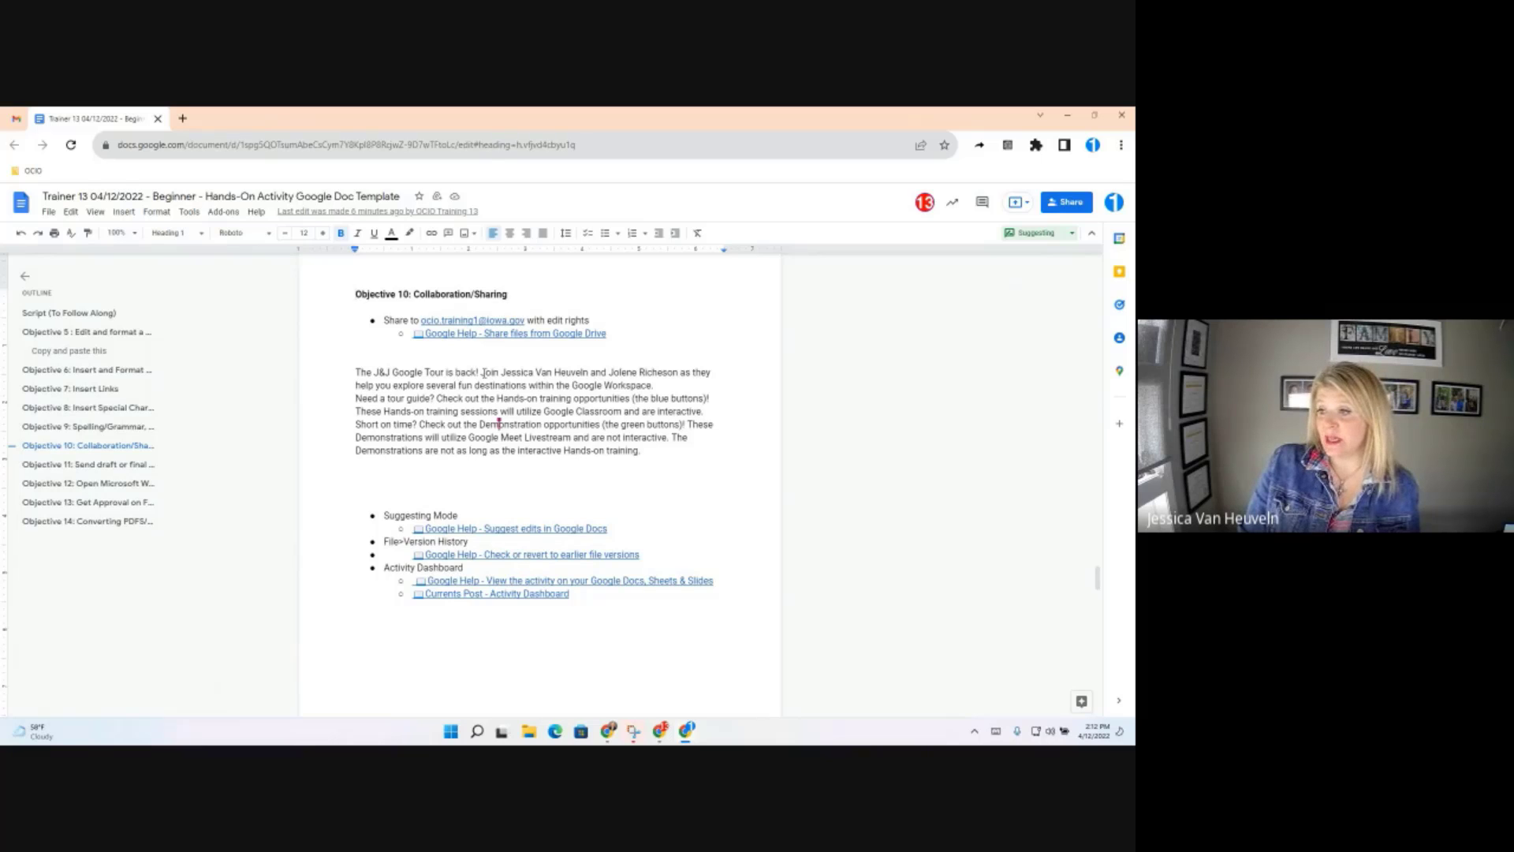
# Suggest a reworded phrase naming both hosts, and replace 'Need a tour guide?' with 'Need a tougr guide'
pyautogui.moveTo(482, 372); pyautogui.dragTo(591, 373)
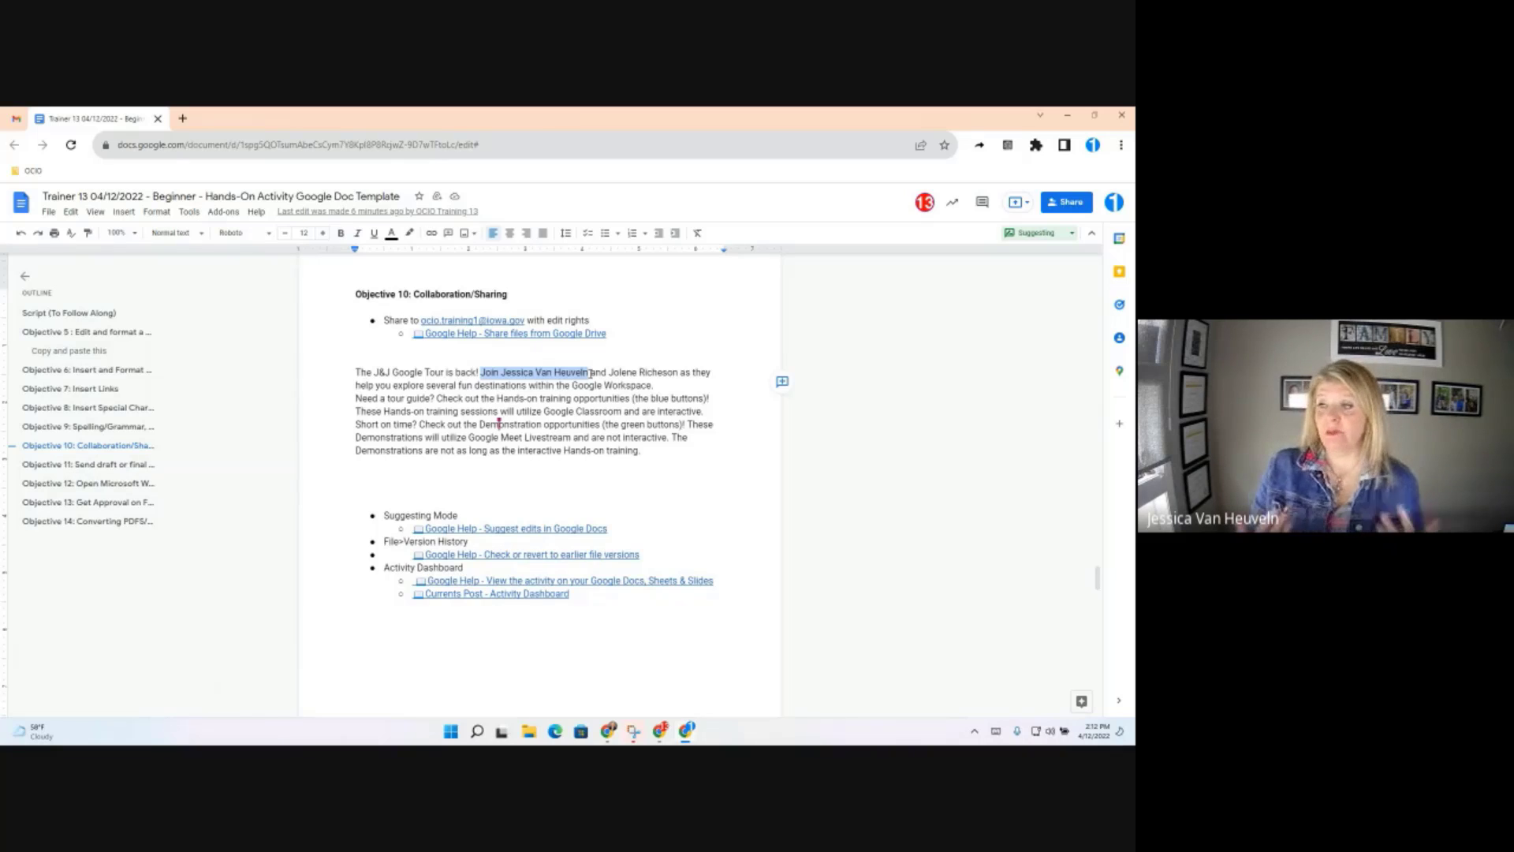
pyautogui.write('No join JOlen eand Jessica')
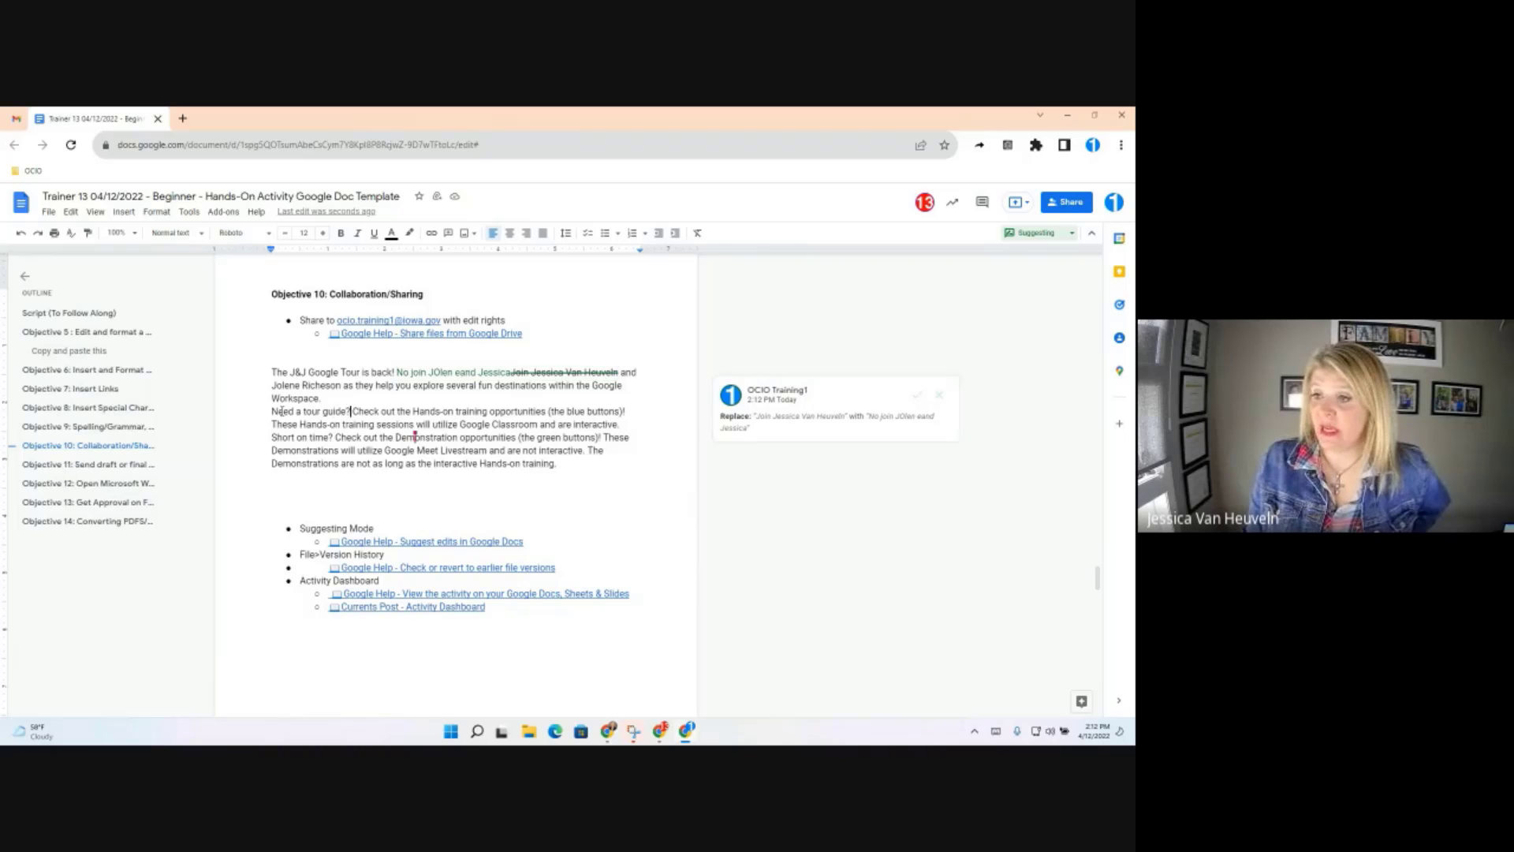
pyautogui.moveTo(349, 408); pyautogui.dragTo(268, 415)
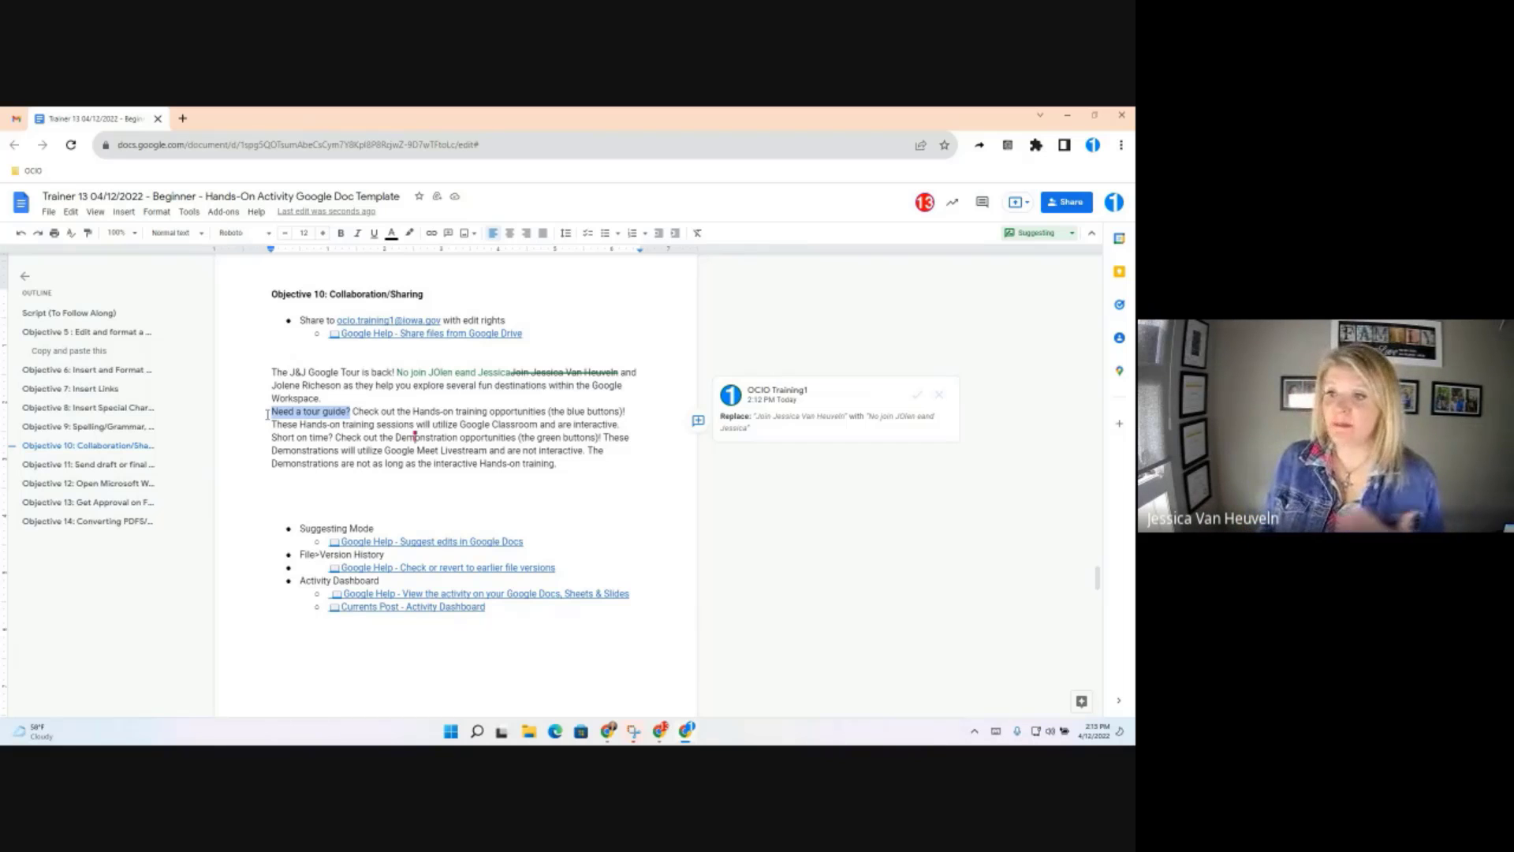
pyautogui.write('Need a tougr guide')
pyautogui.press('Return')
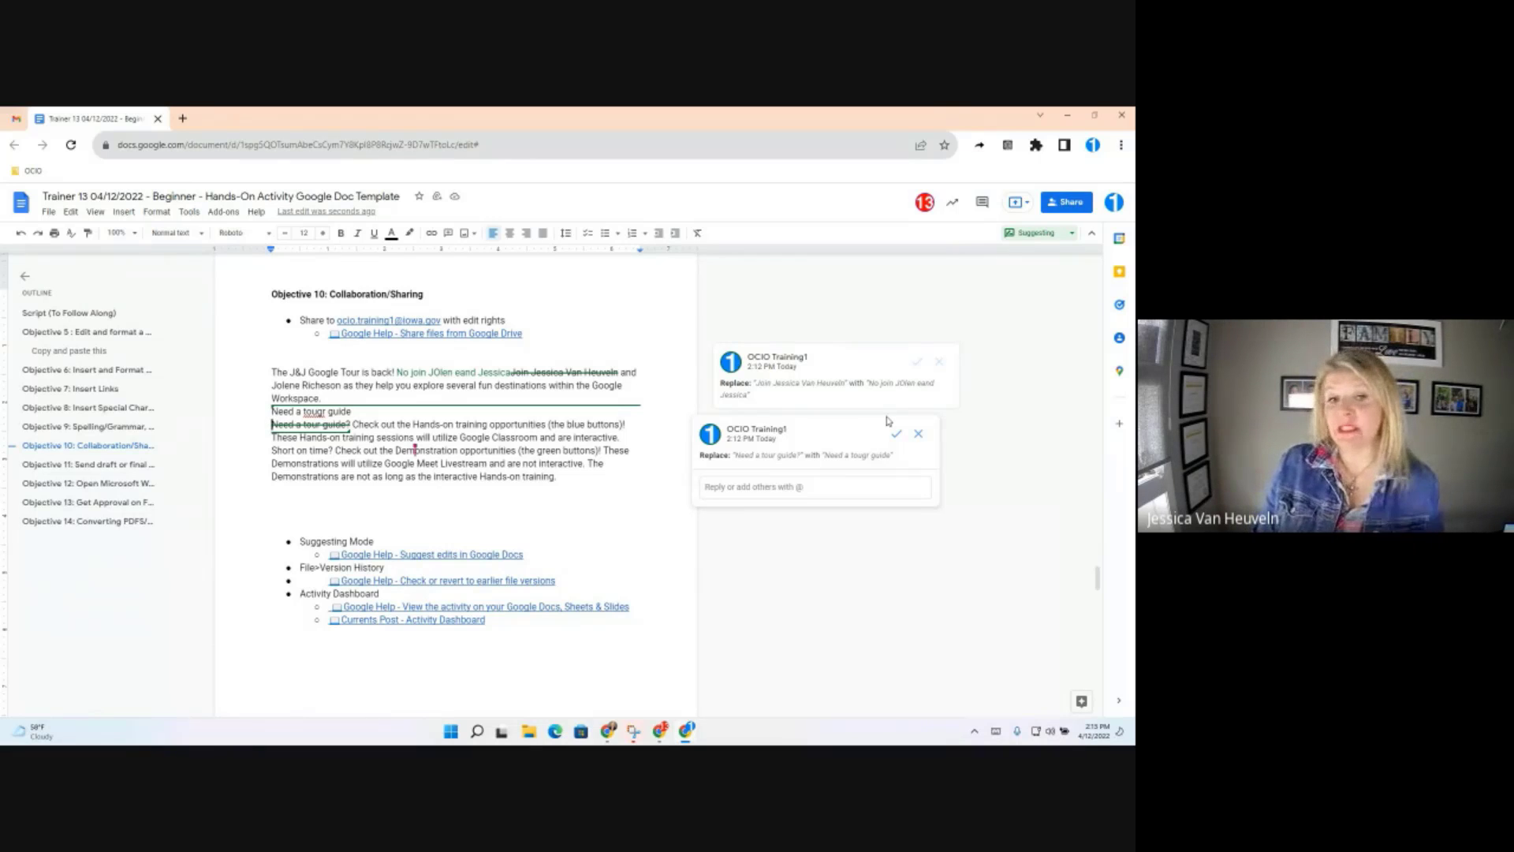
# In Review suggested edits, accept the joining-phrase rewording and reject 'Need a tougr guide'
pyautogui.click(982, 204)
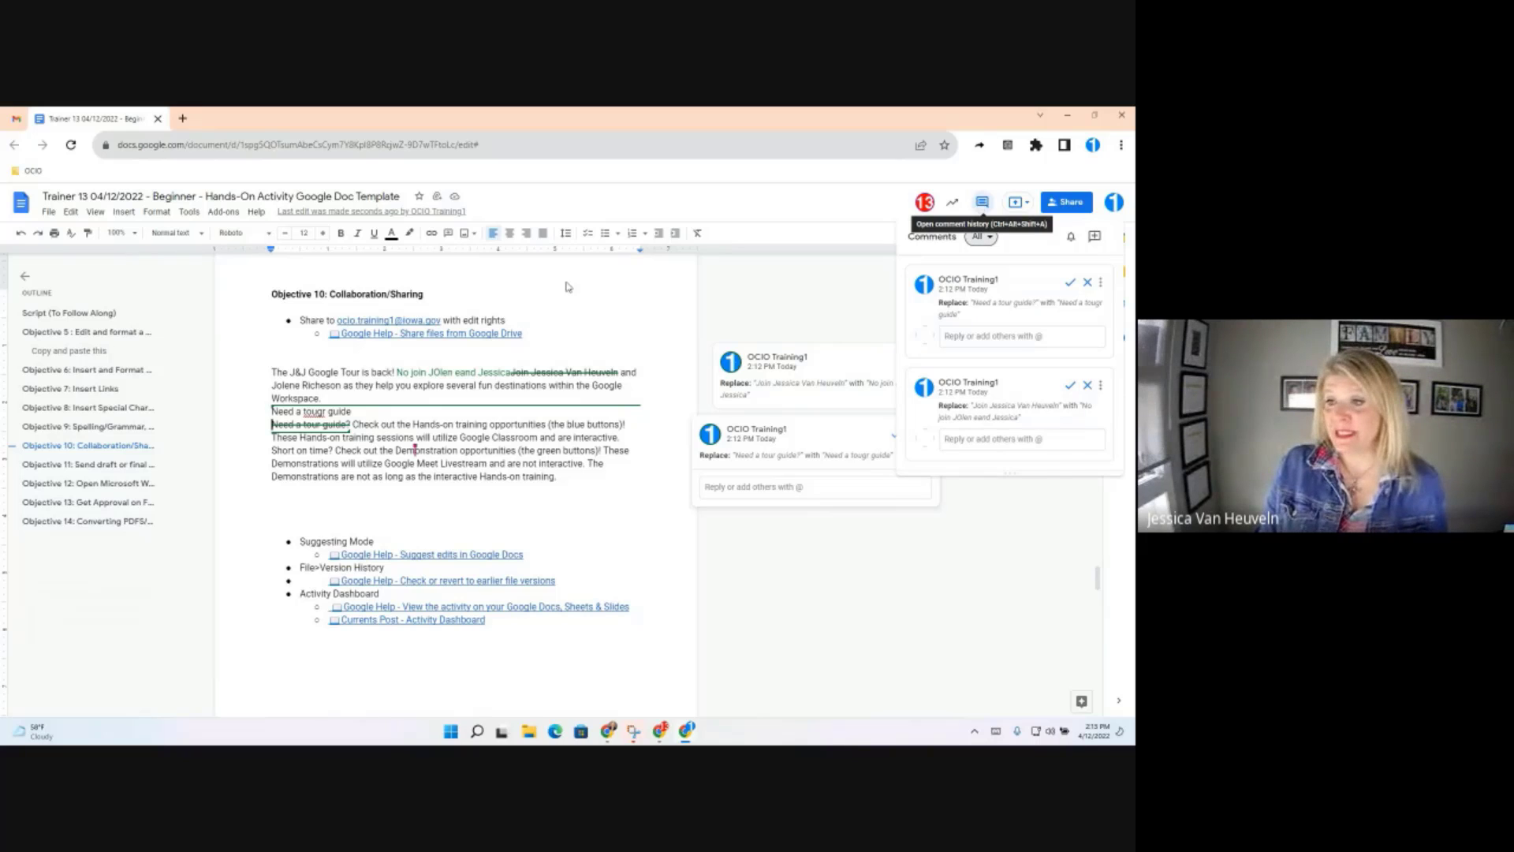
pyautogui.click(189, 212)
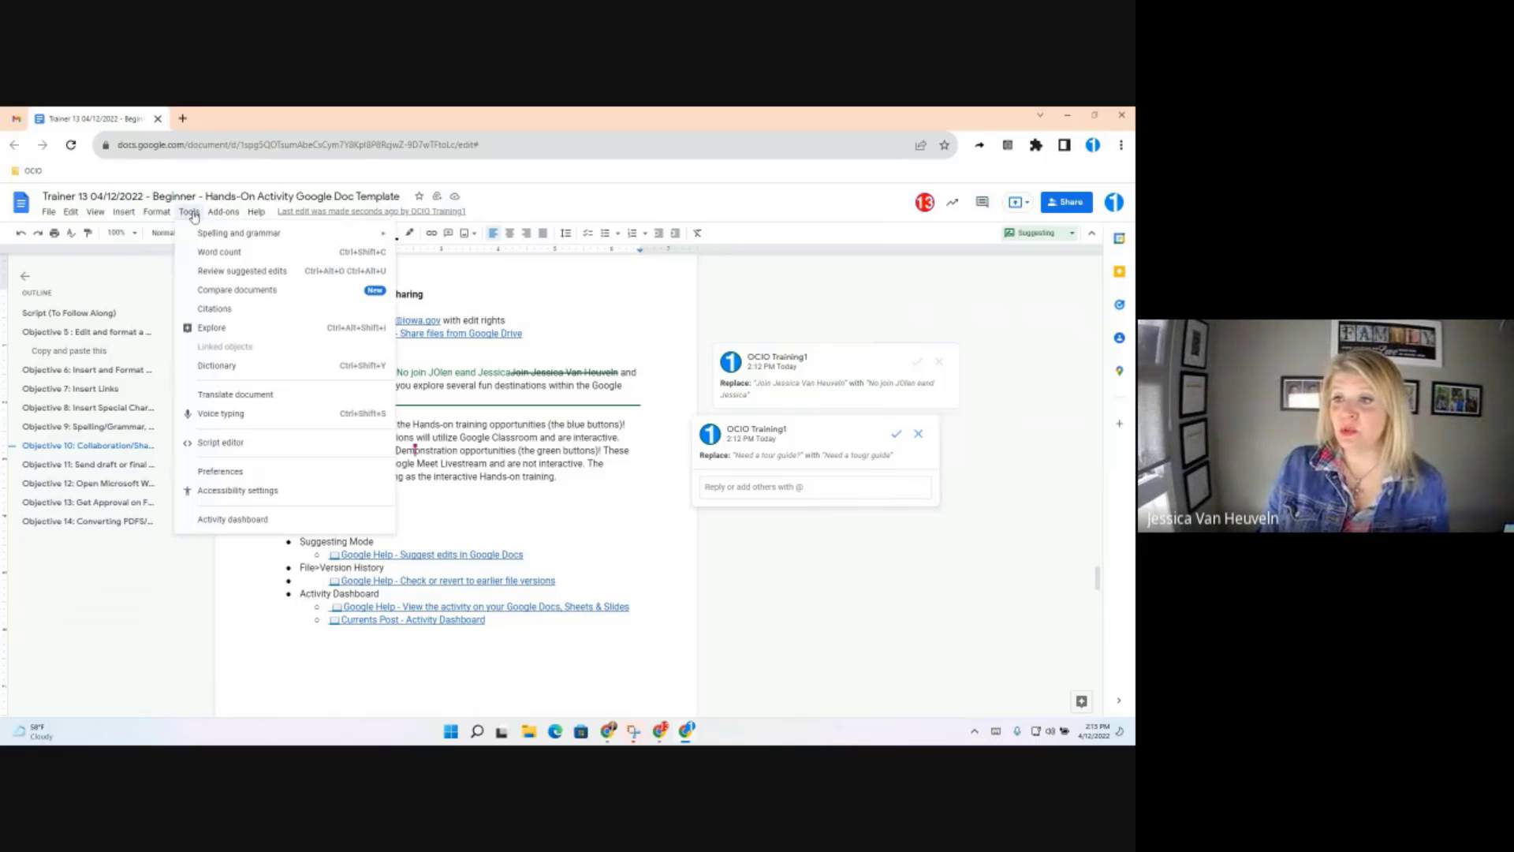
pyautogui.click(206, 273)
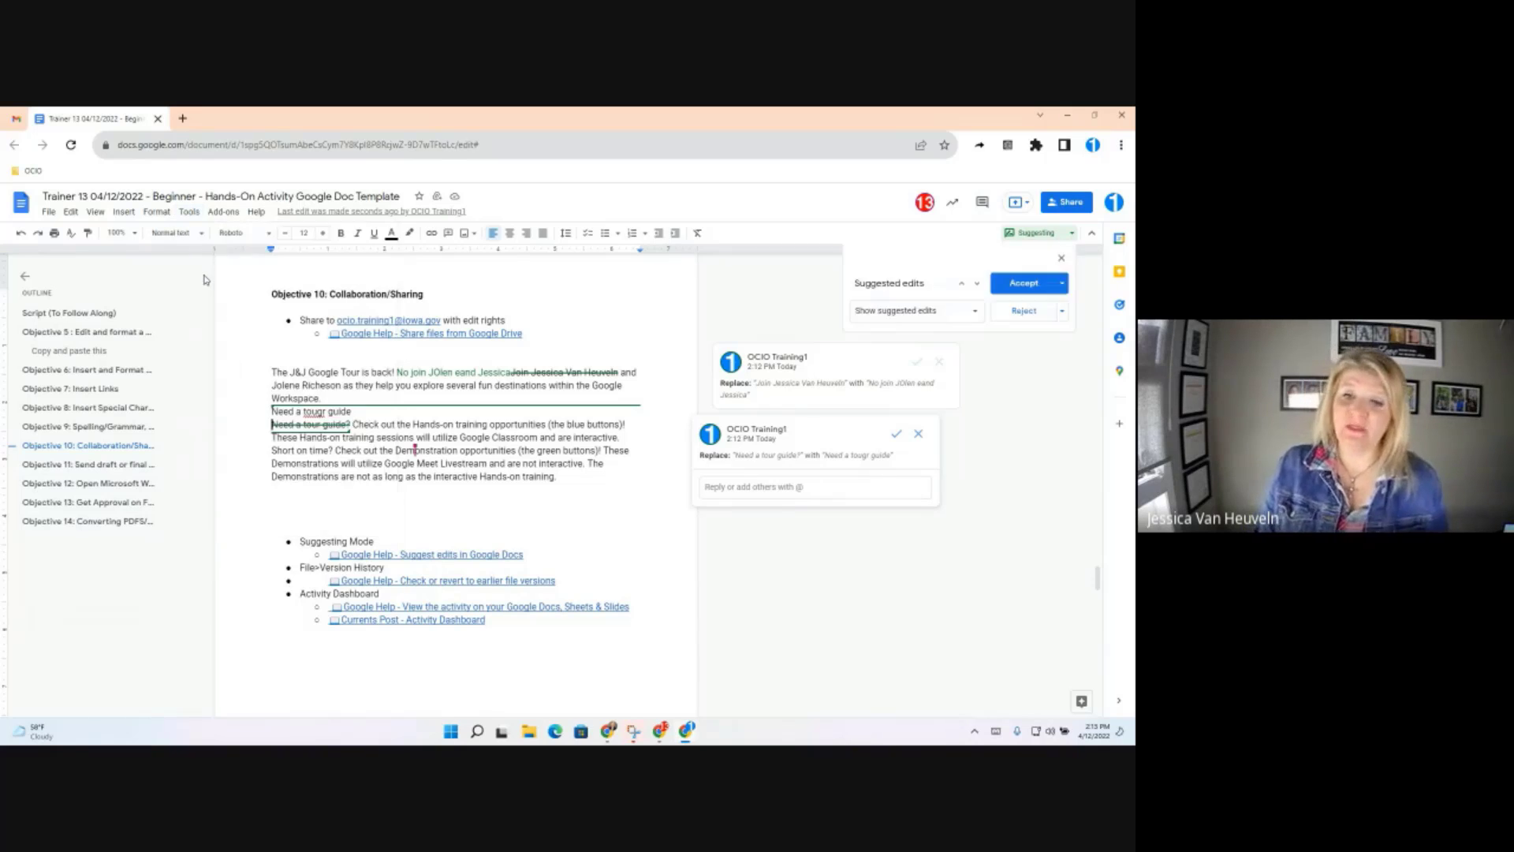
pyautogui.click(979, 286)
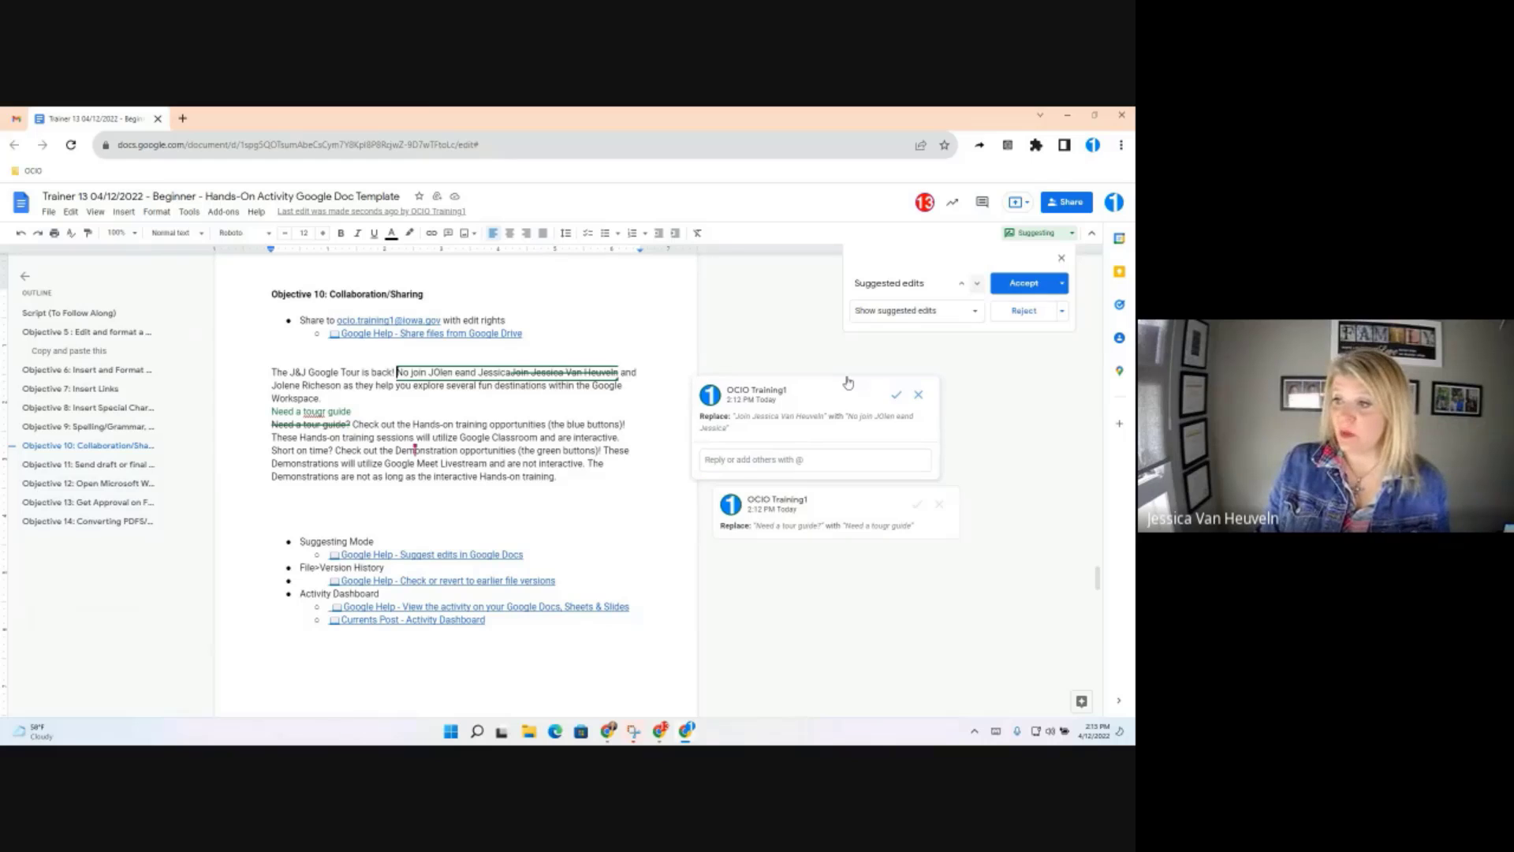
pyautogui.click(1023, 282)
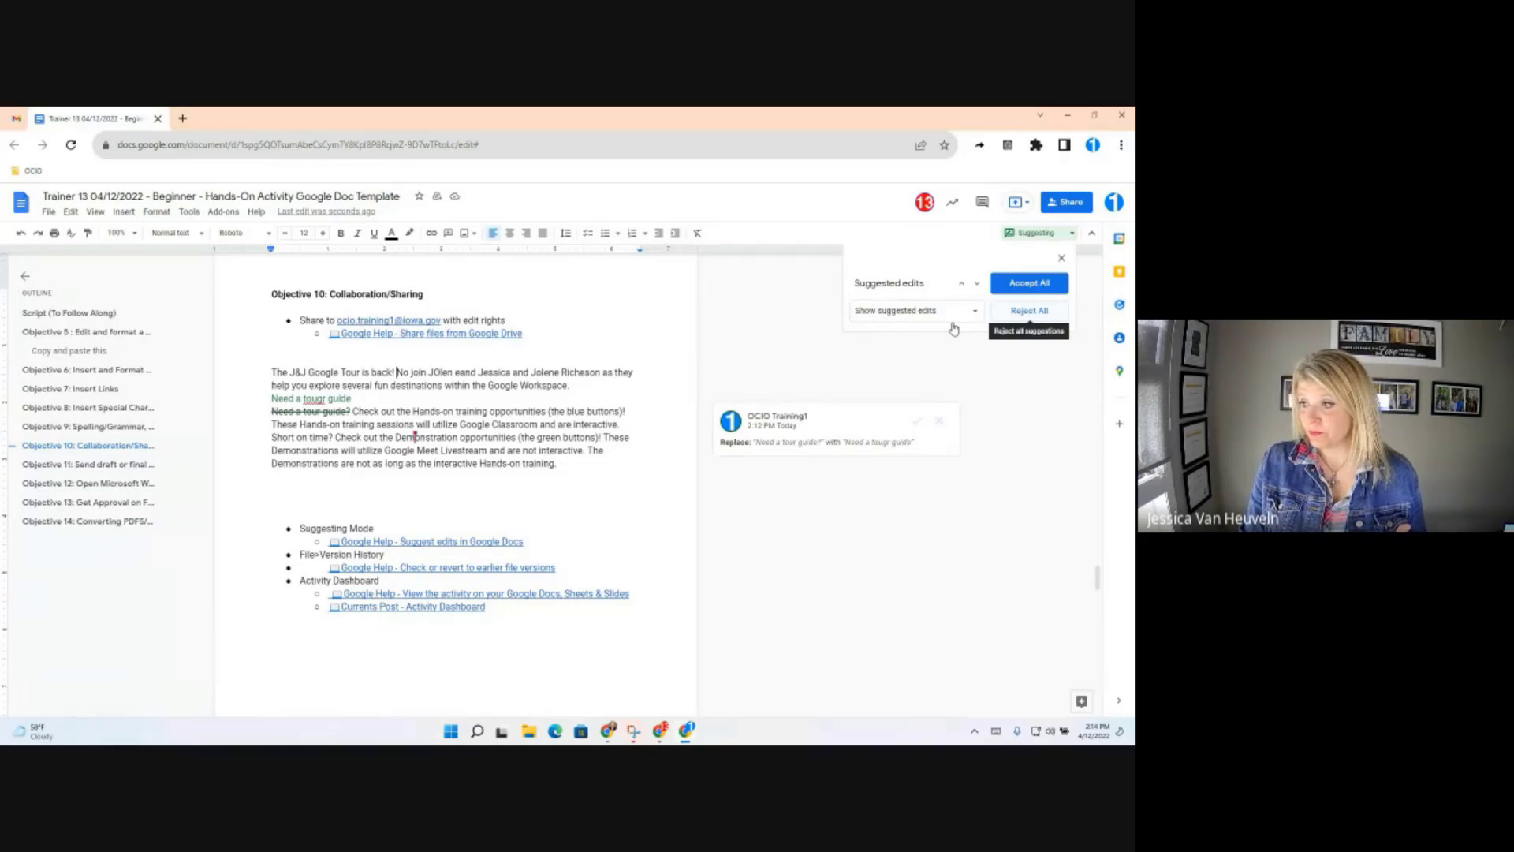
pyautogui.click(777, 455)
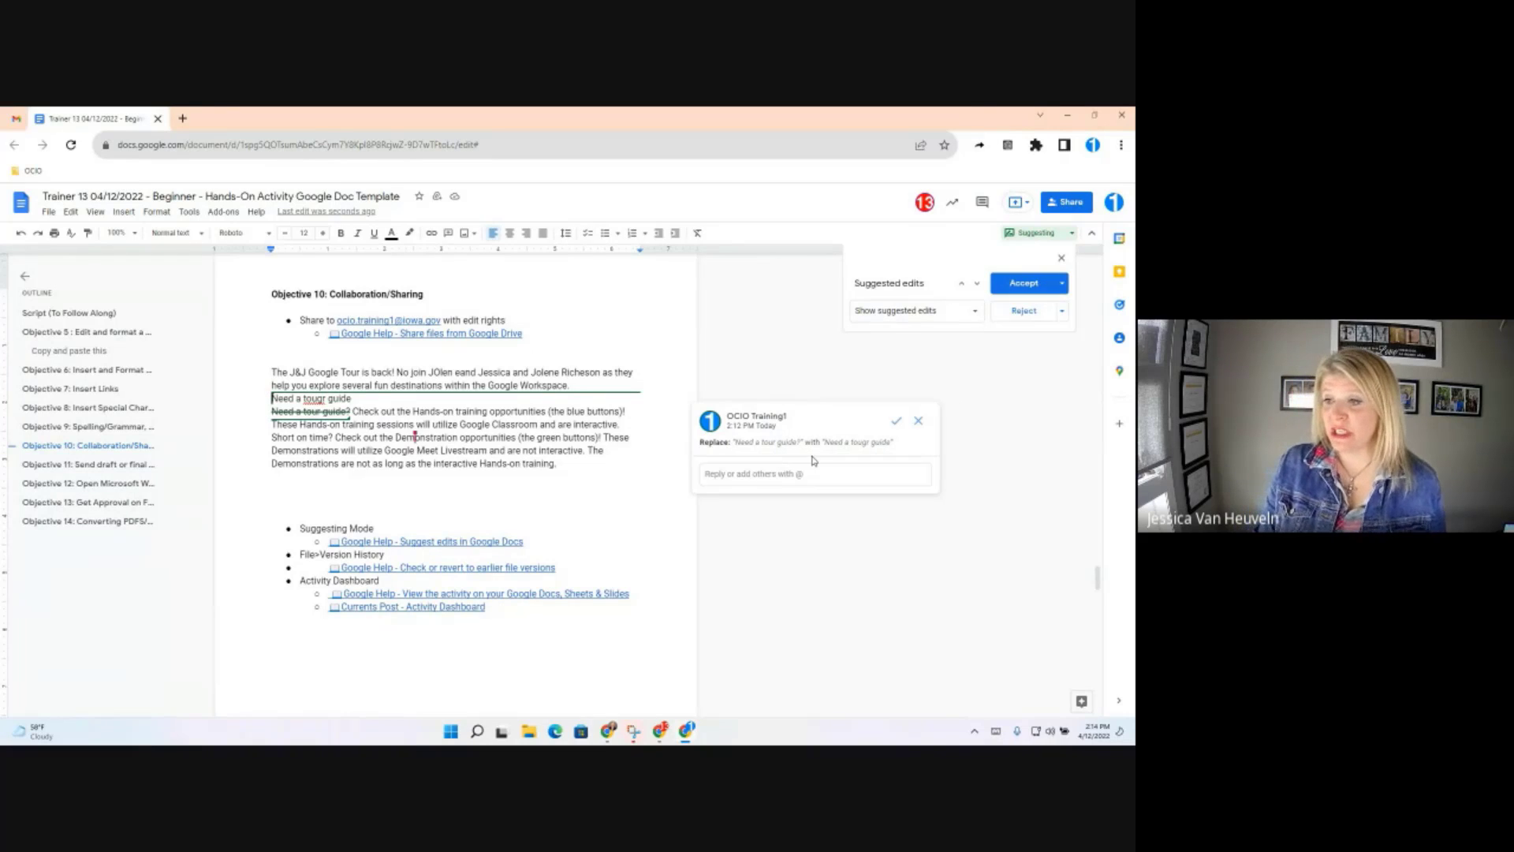
pyautogui.click(1025, 311)
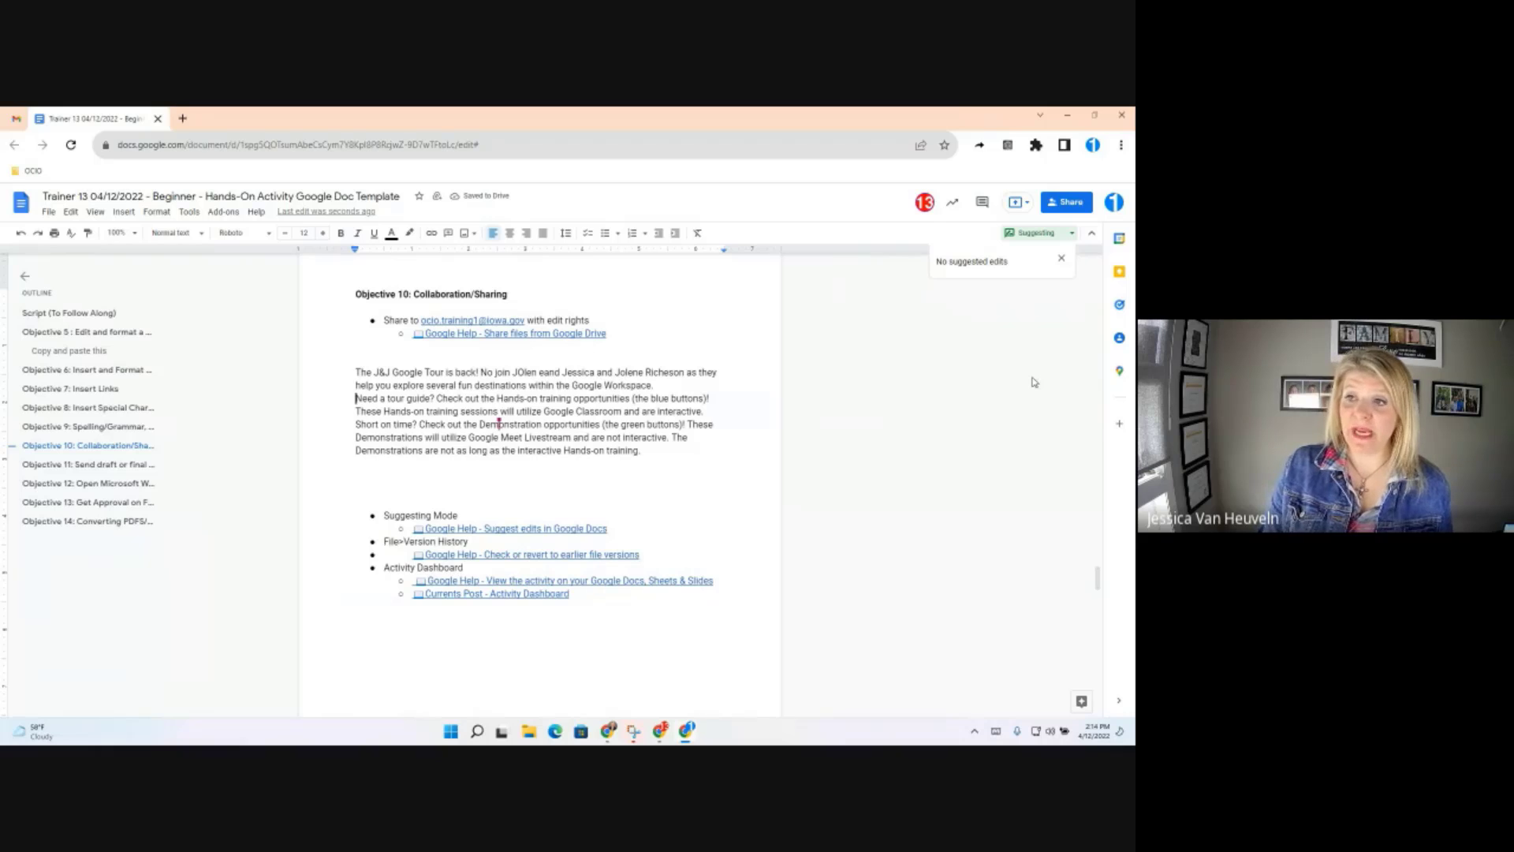
# Switch the document from Suggesting back to Editing mode
pyautogui.click(95, 212)
pyautogui.moveTo(108, 259)
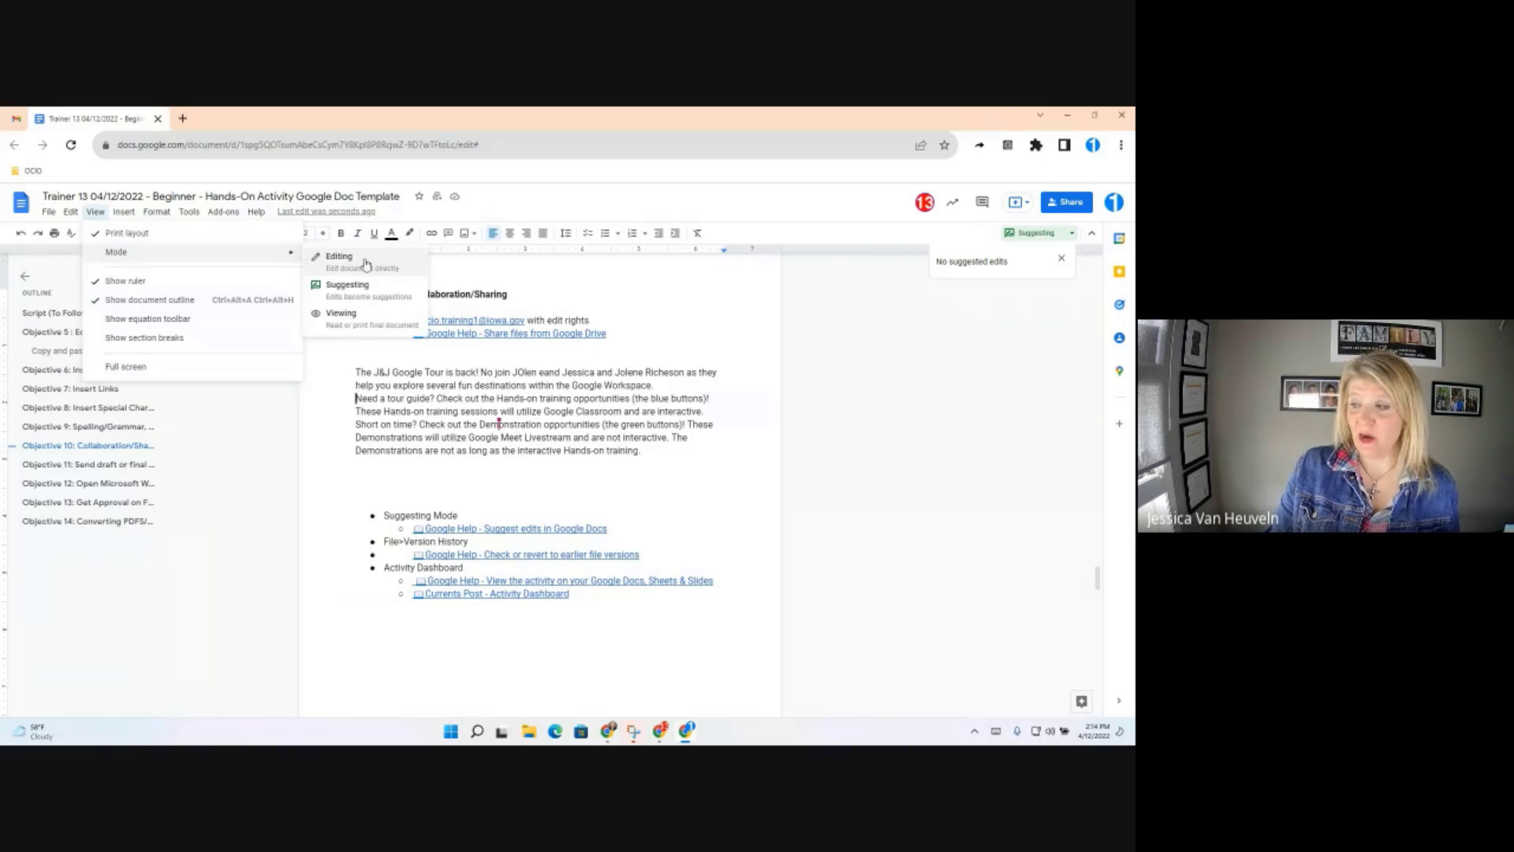
pyautogui.click(1072, 237)
pyautogui.click(1072, 237)
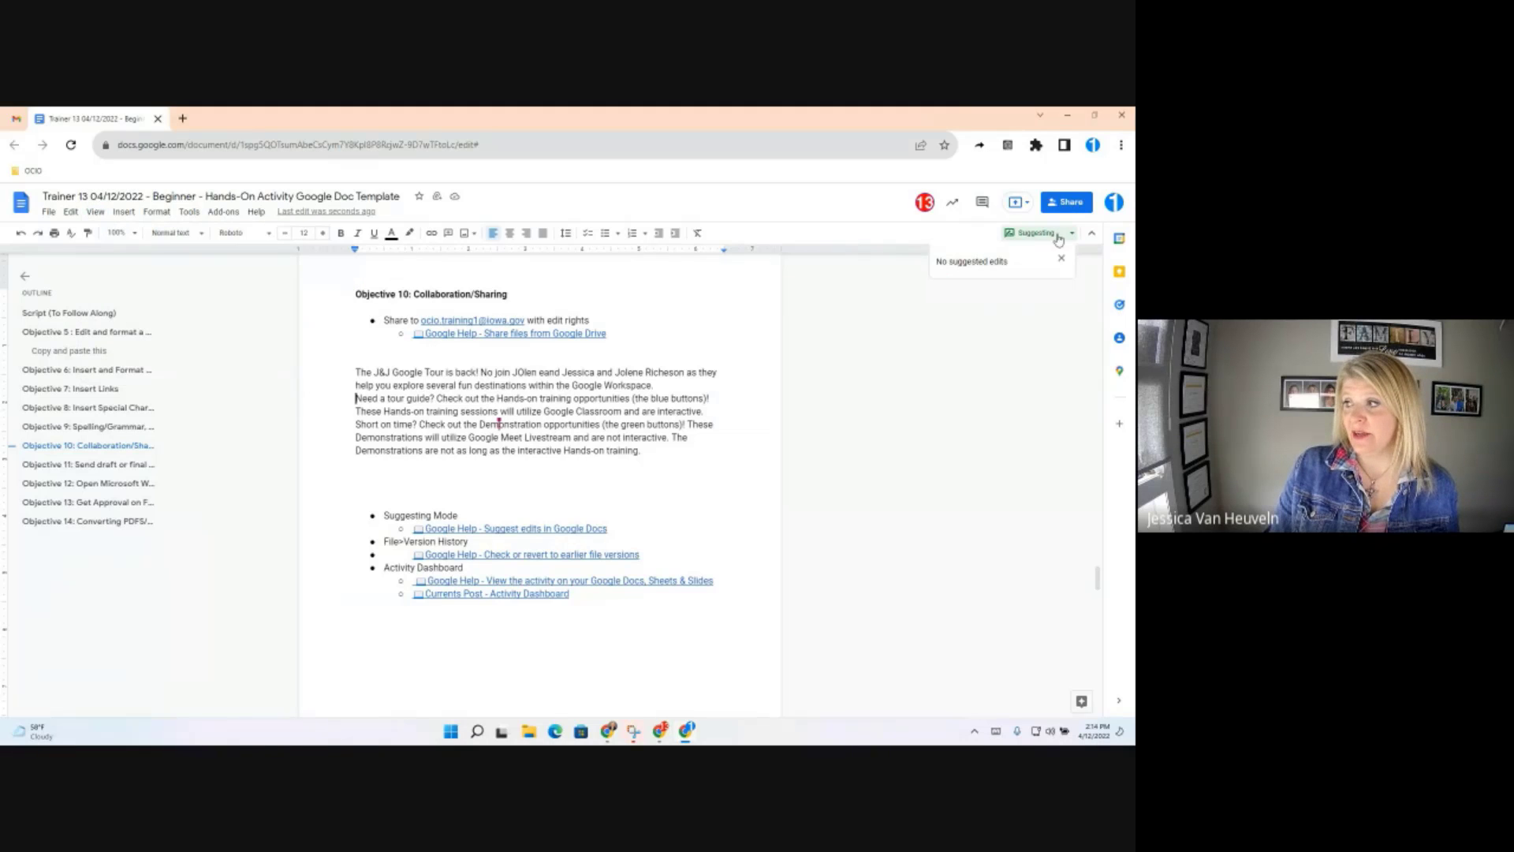
pyautogui.click(1059, 237)
pyautogui.click(1026, 262)
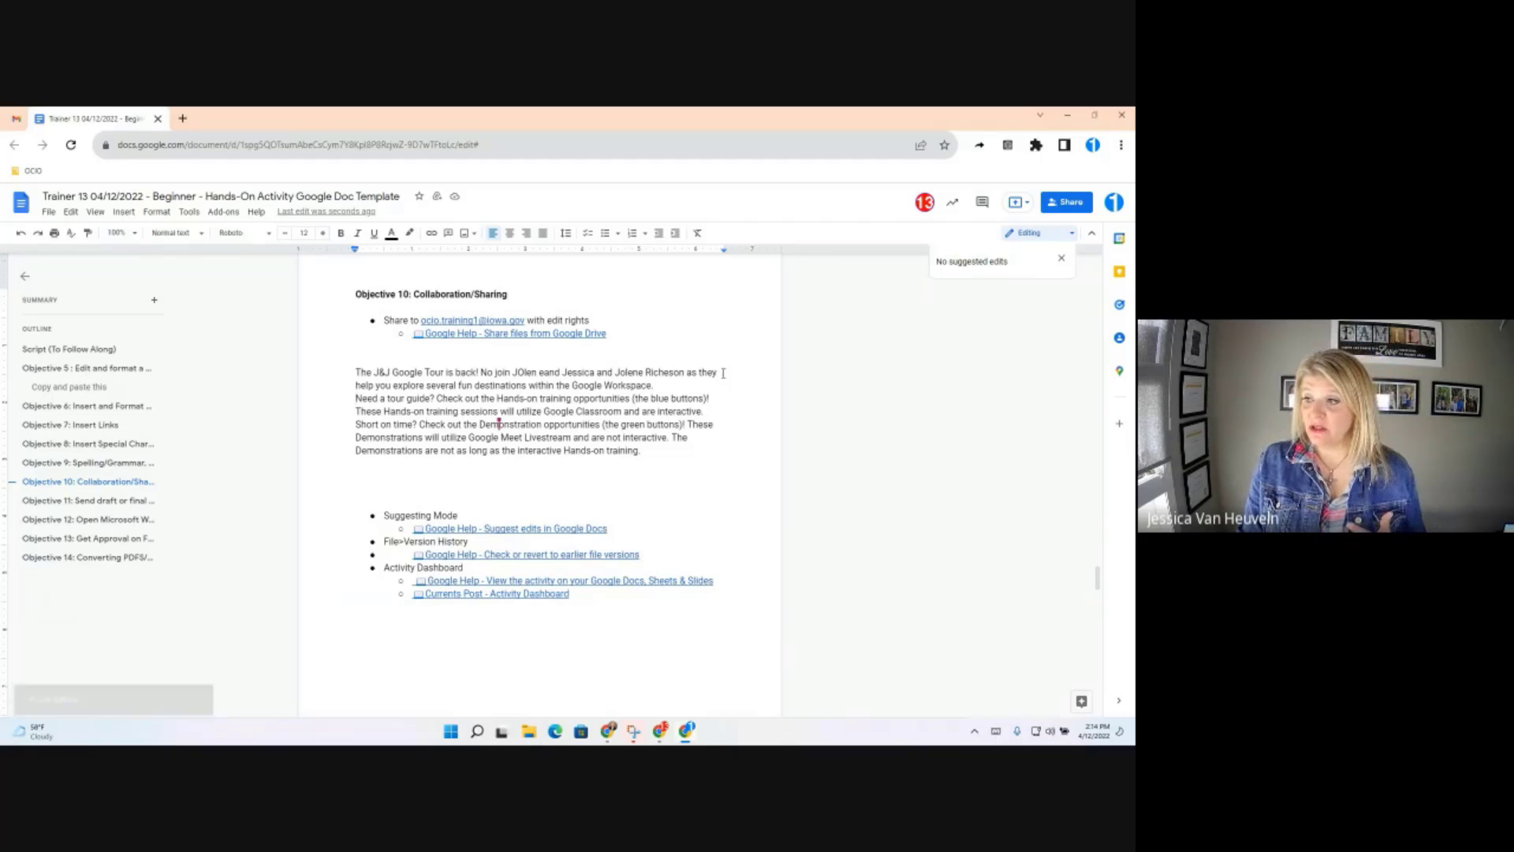
# Select the phrase naming the two hosts at the end of the first paragraph line
pyautogui.moveTo(719, 373); pyautogui.dragTo(572, 374)
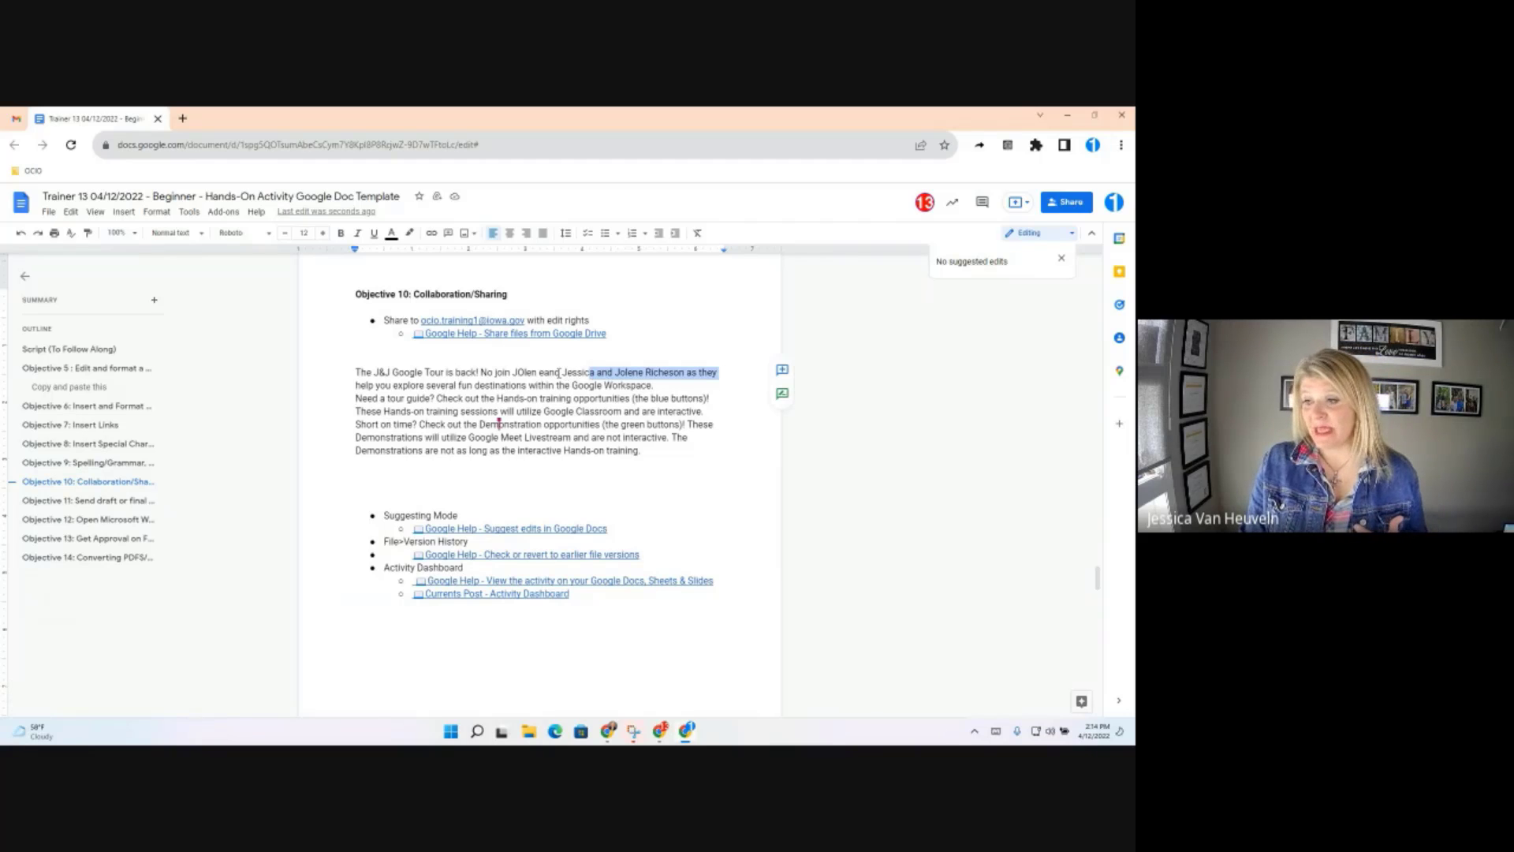
pyautogui.keyDown('shift'); pyautogui.click(559, 373); pyautogui.keyUp('shift')
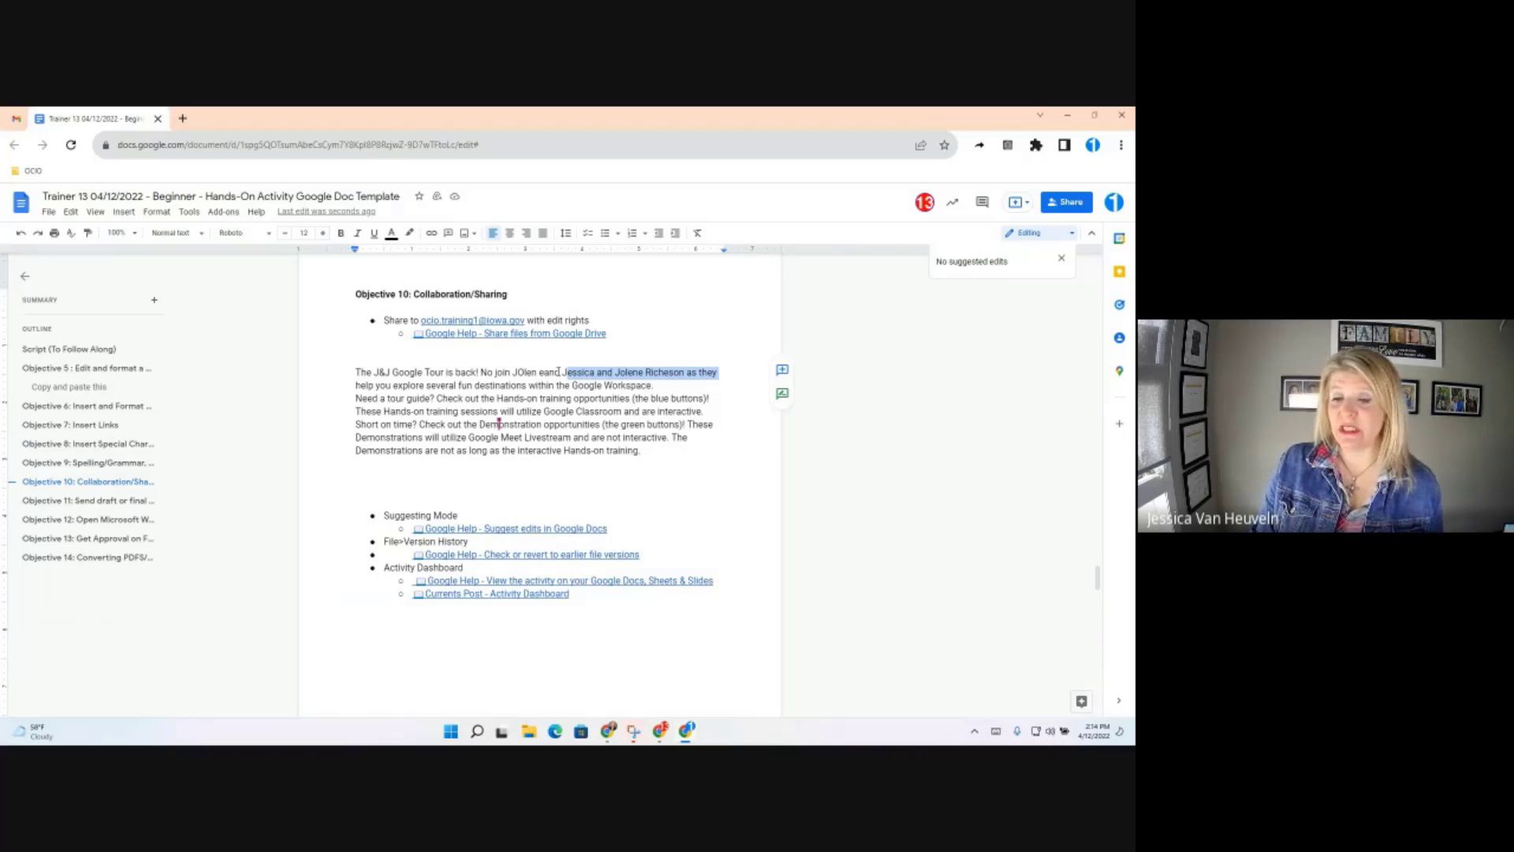
pyautogui.keyDown('shift'); pyautogui.click(562, 371); pyautogui.keyUp('shift')
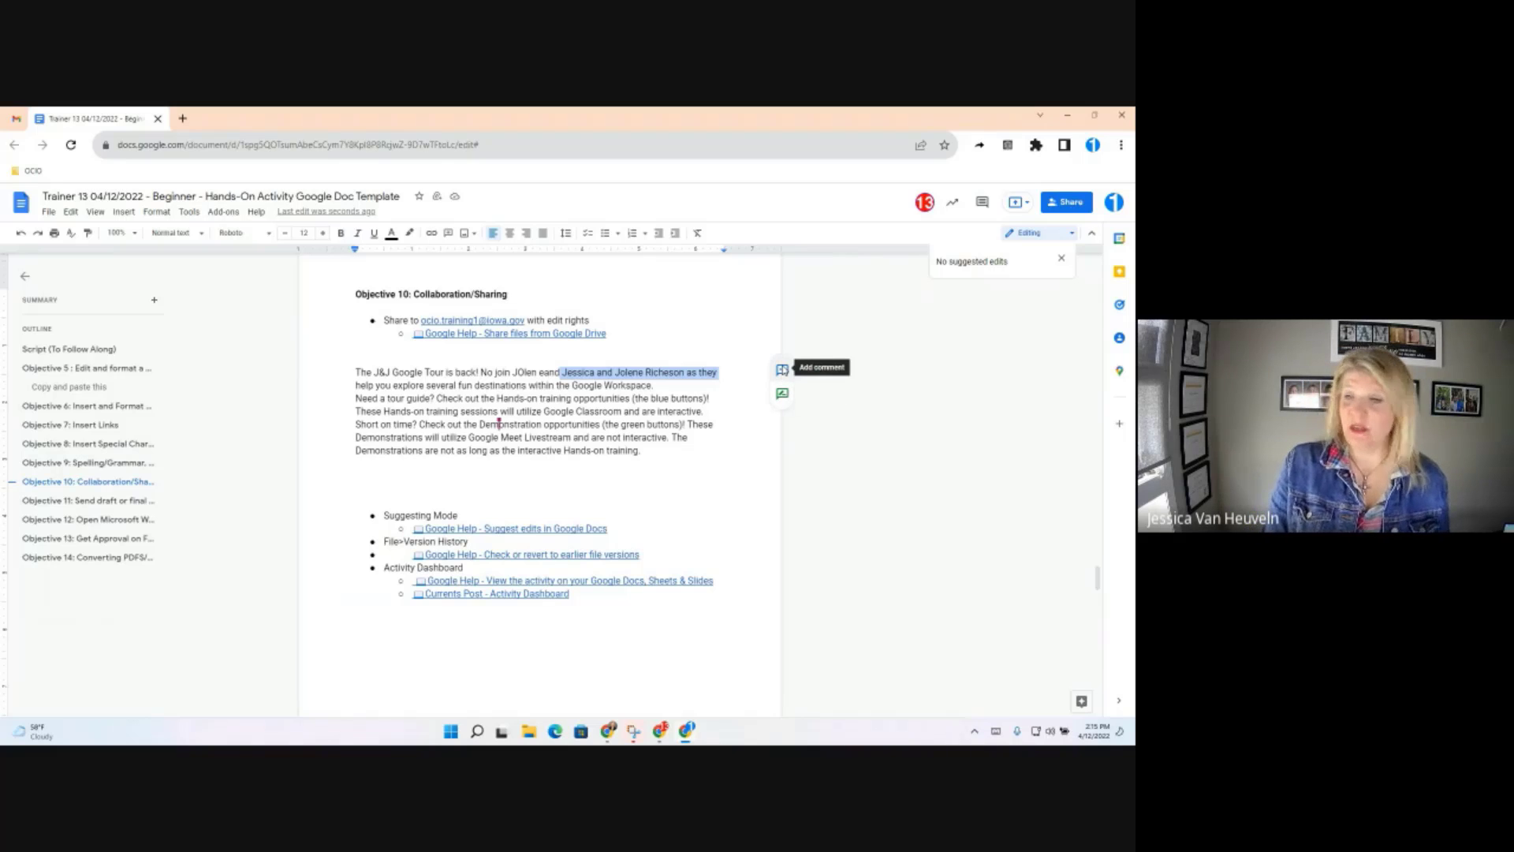
# Post the comment 'Hey I think this...' on the hosts phrase, then select '(the green buttons)!'
pyautogui.click(782, 368)
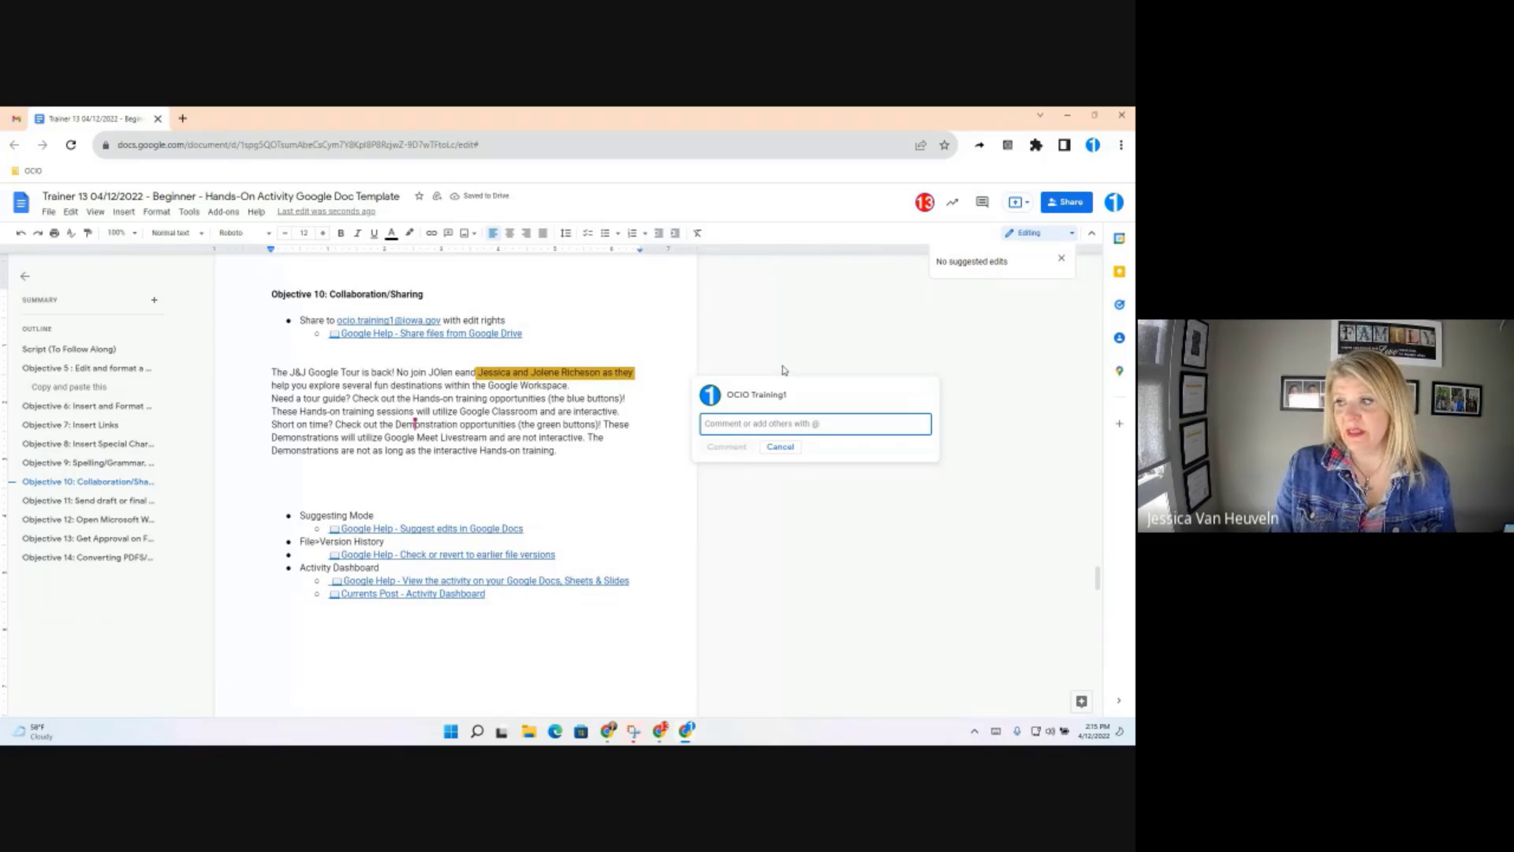
pyautogui.write('Hey I think this...')
pyautogui.press('Return')
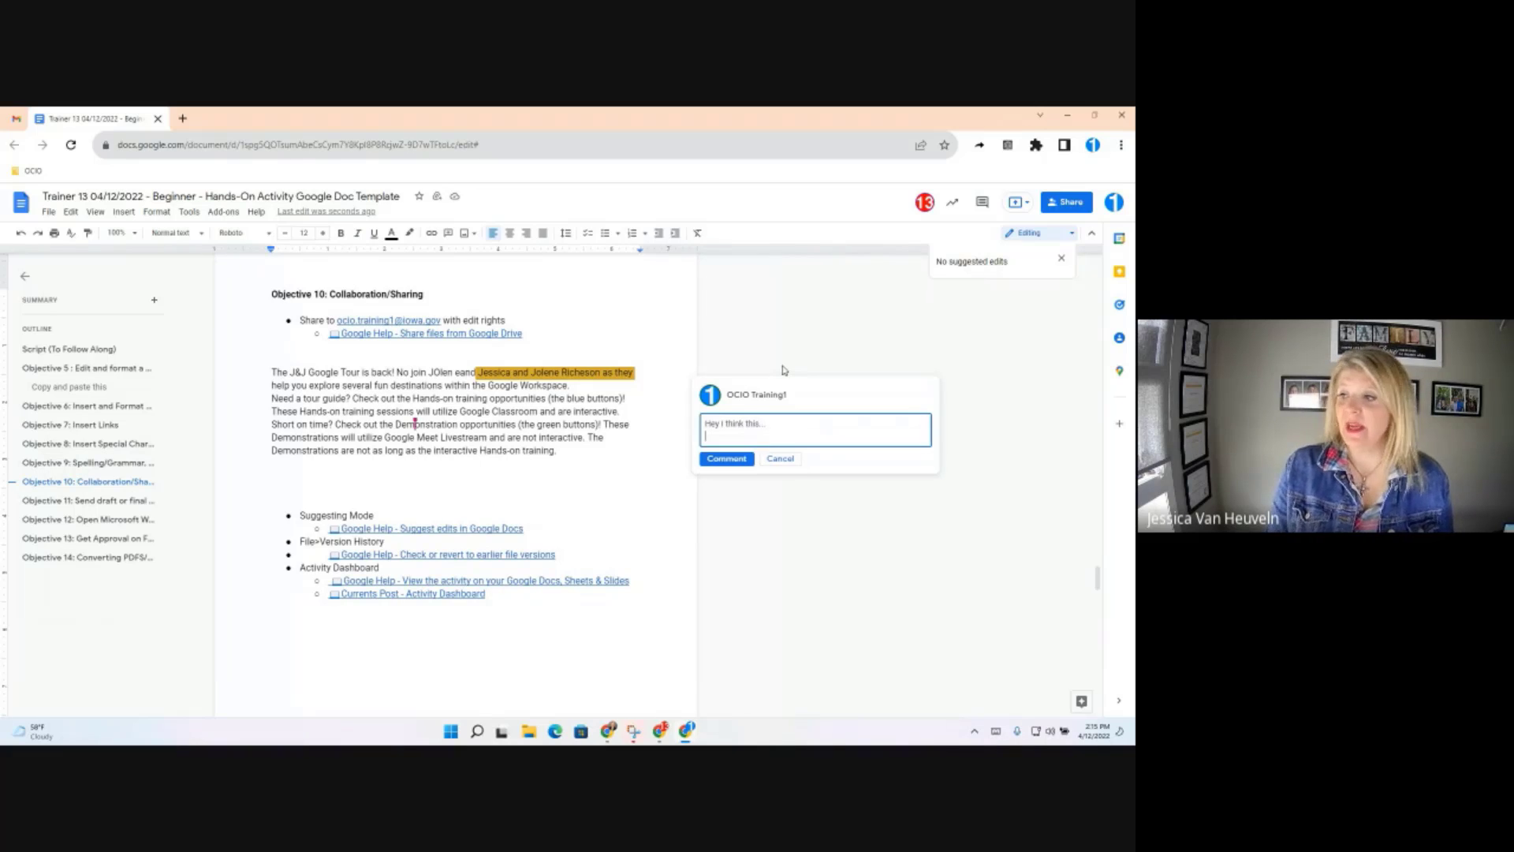
pyautogui.click(709, 458)
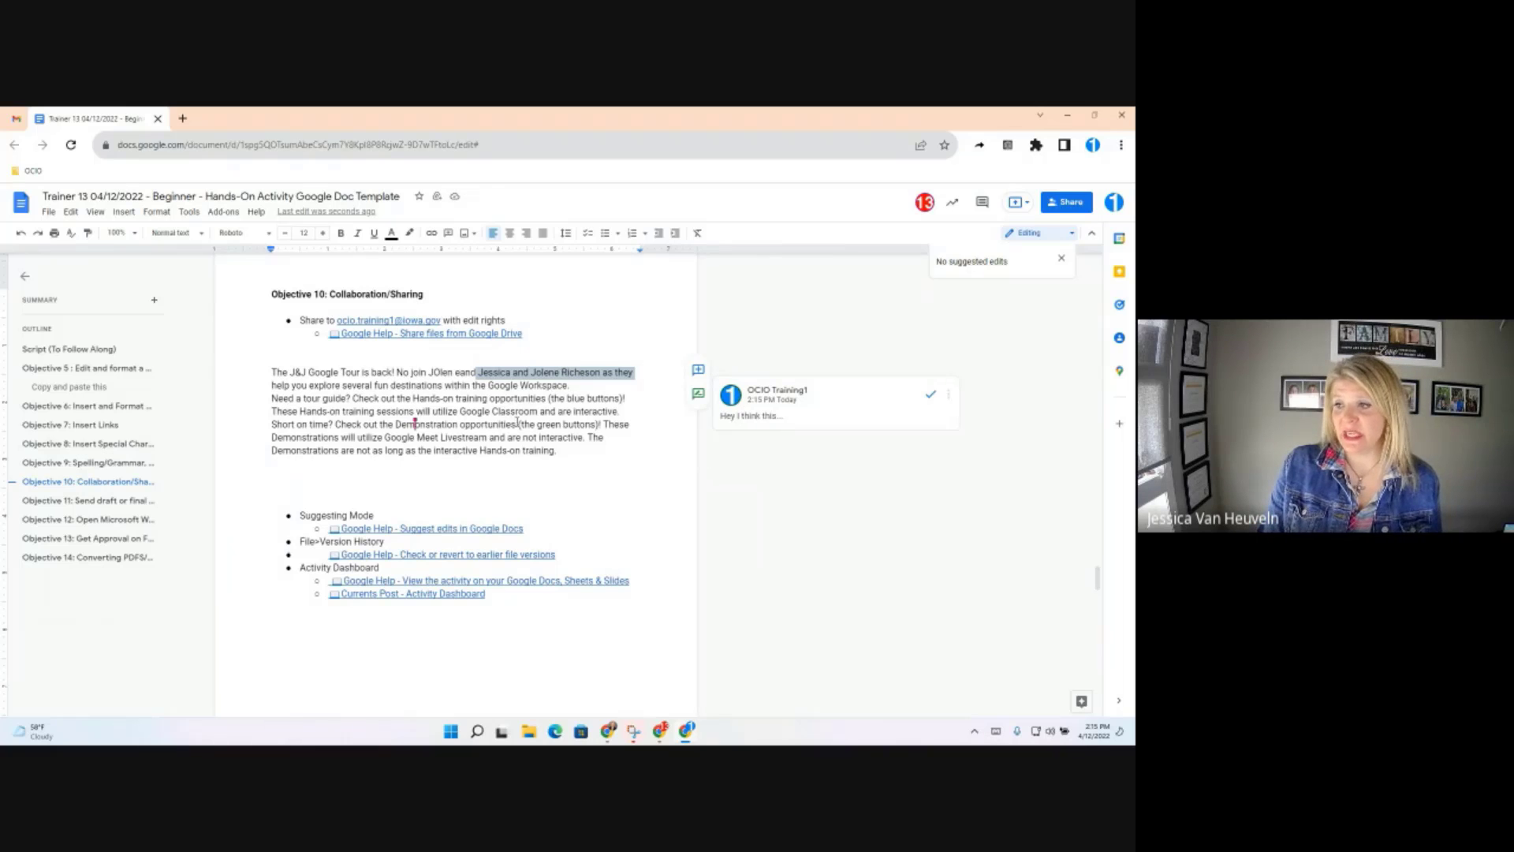
pyautogui.moveTo(518, 424); pyautogui.dragTo(602, 424)
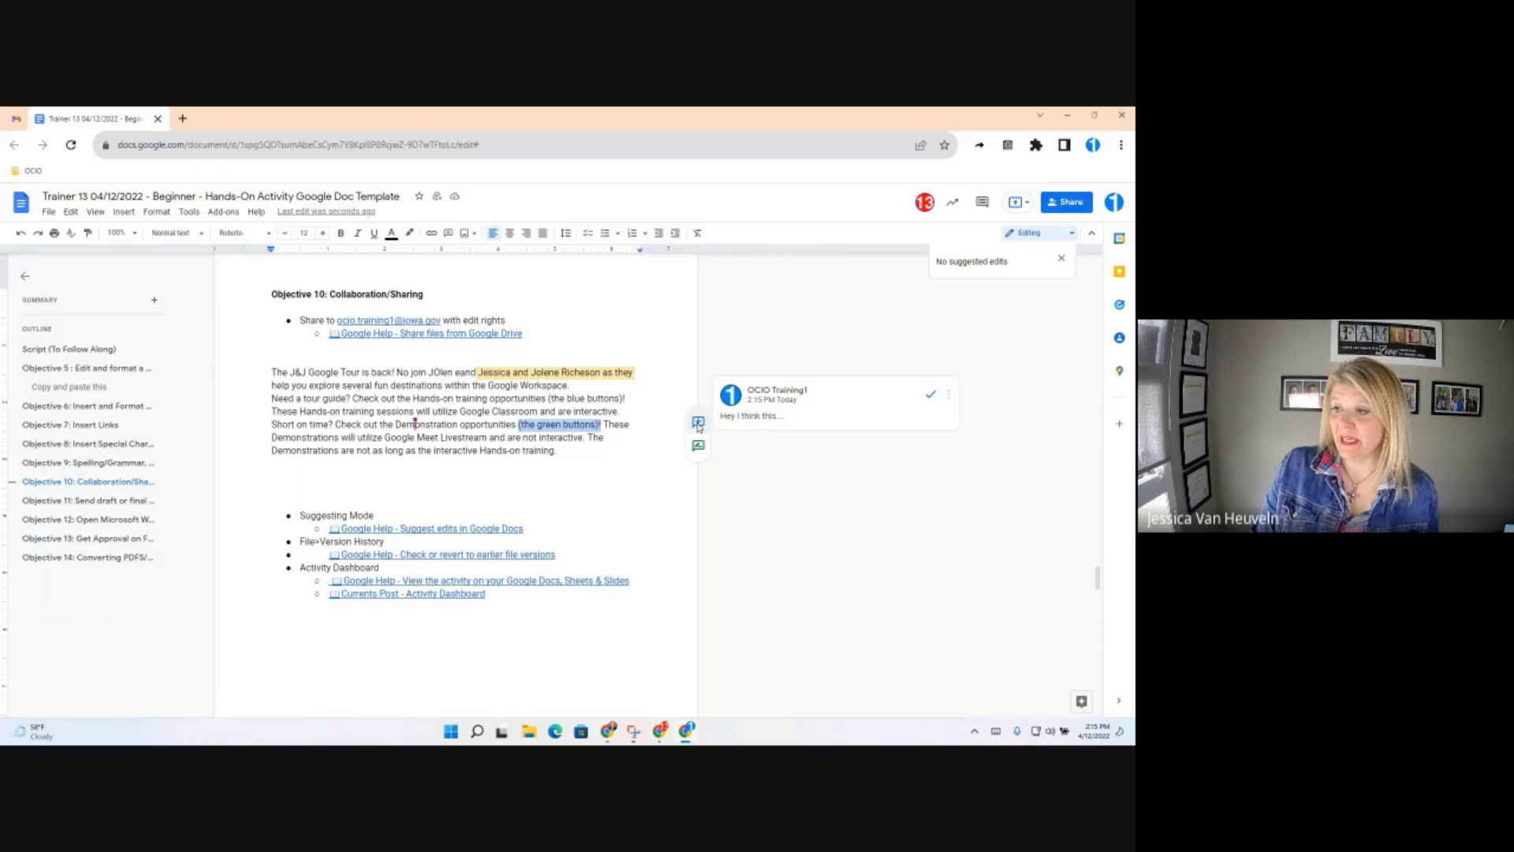
# Comment 'hey review and so on...' on '(the green buttons)', mentioning and assigning it to the training colleague
pyautogui.click(698, 424)
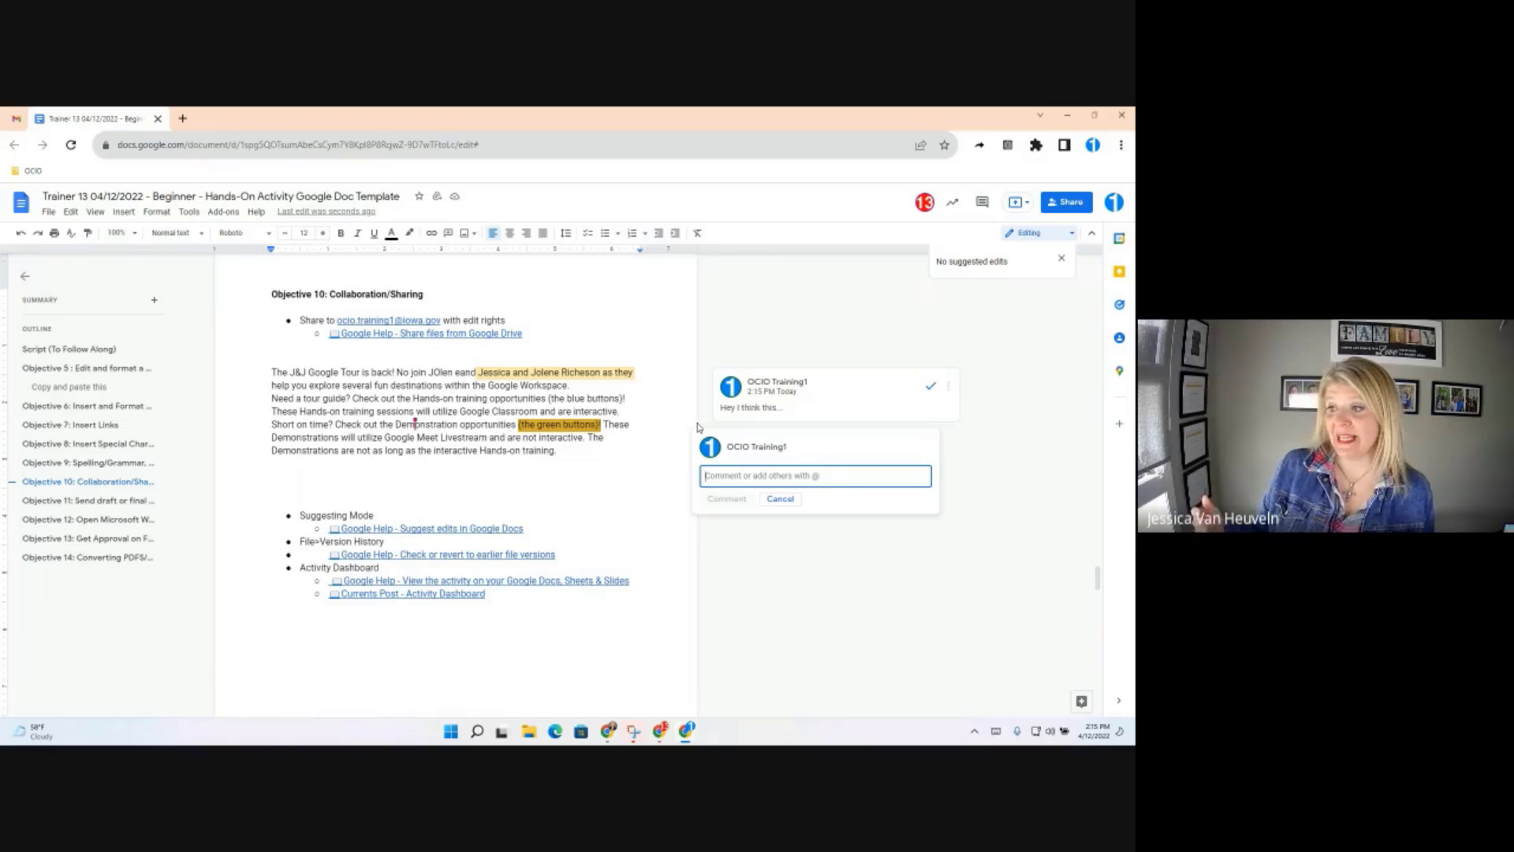
pyautogui.write('@')
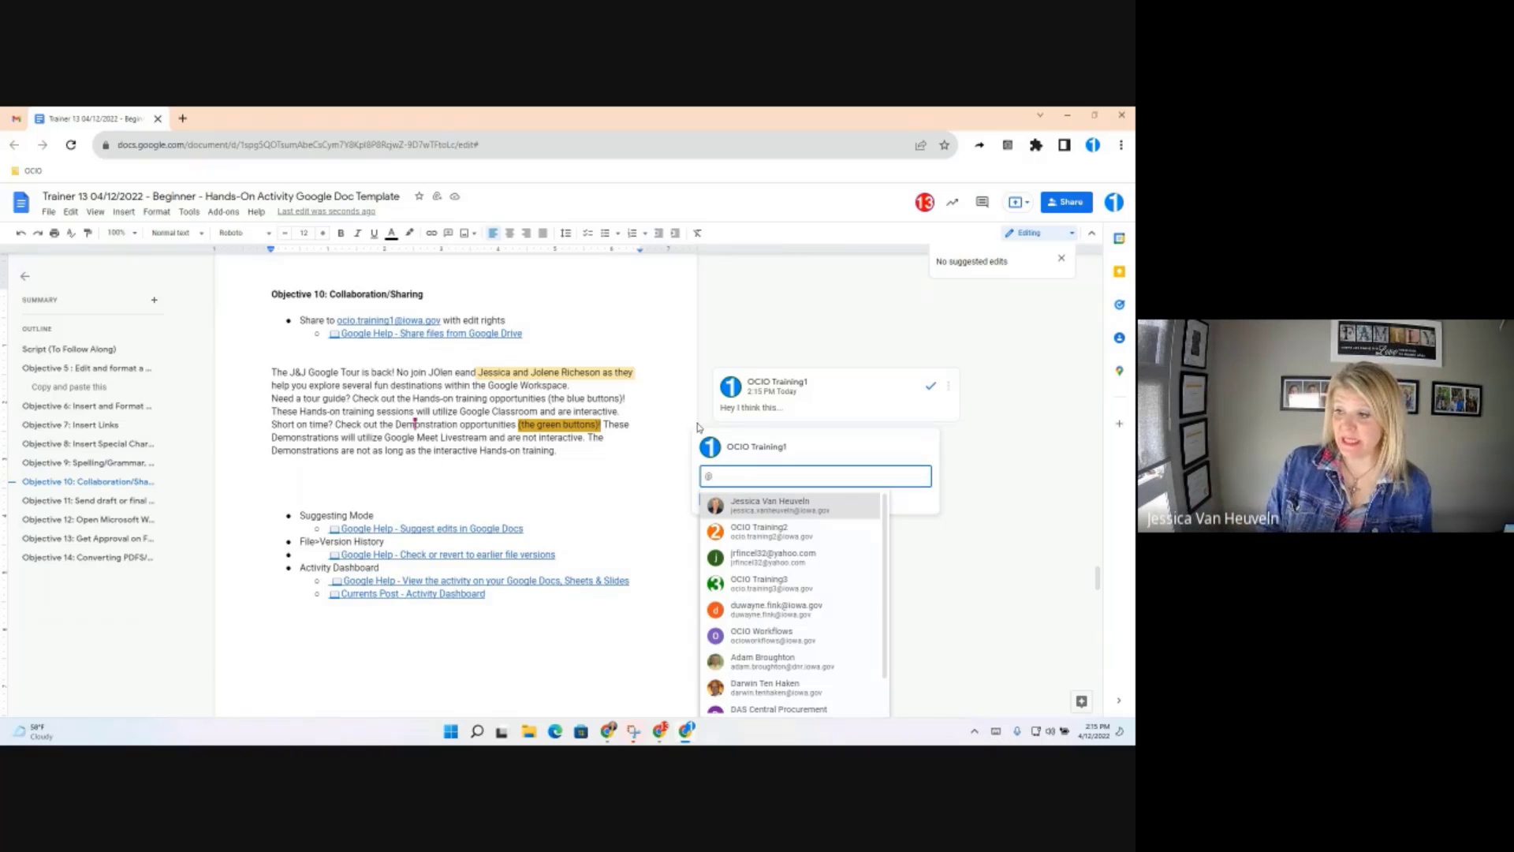
pyautogui.write('ocio.tr')
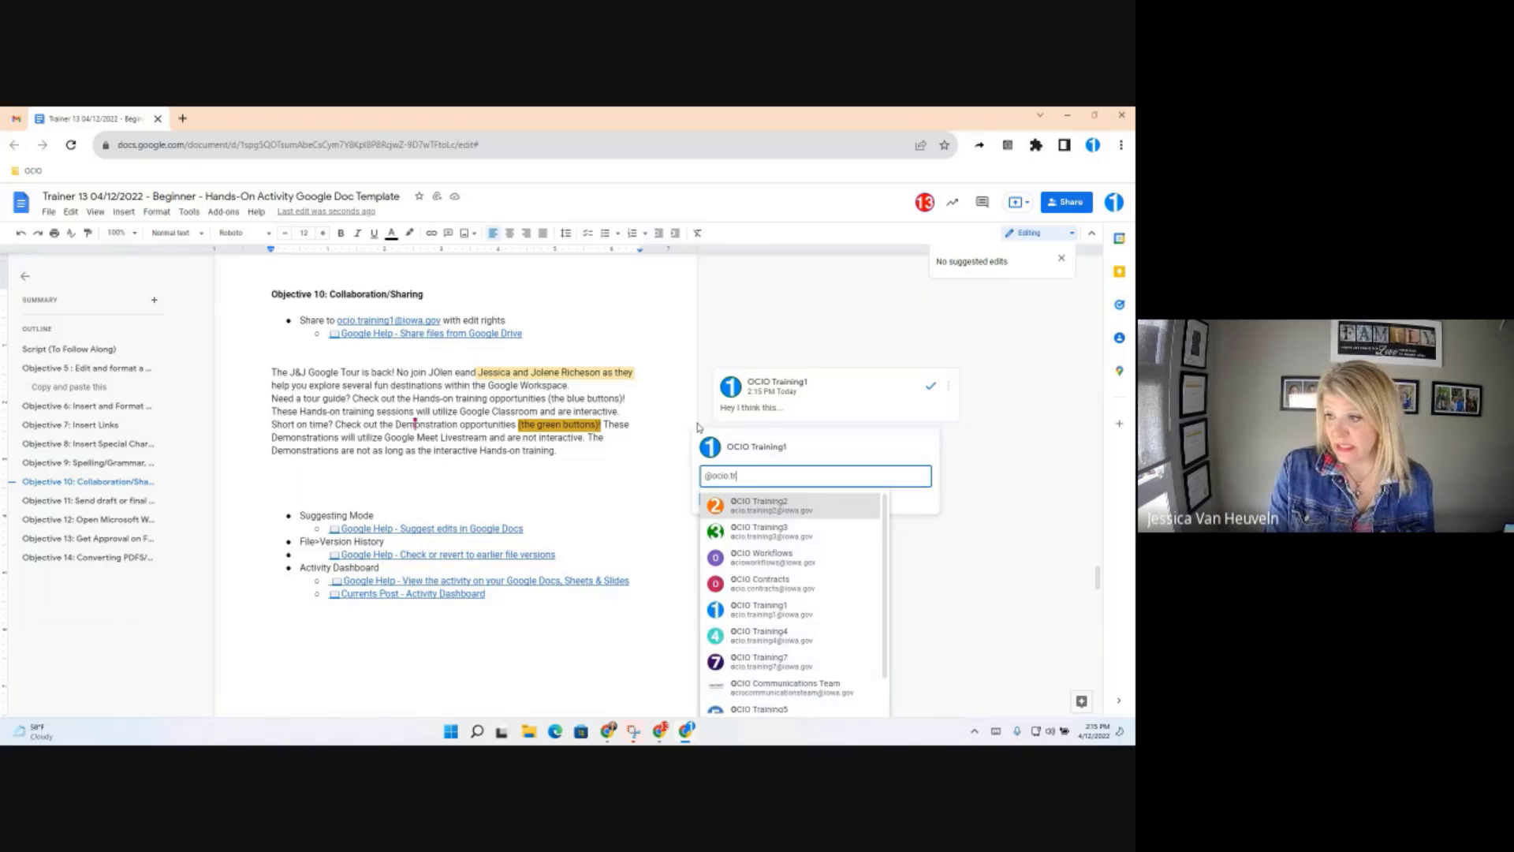
pyautogui.write('inaing13')
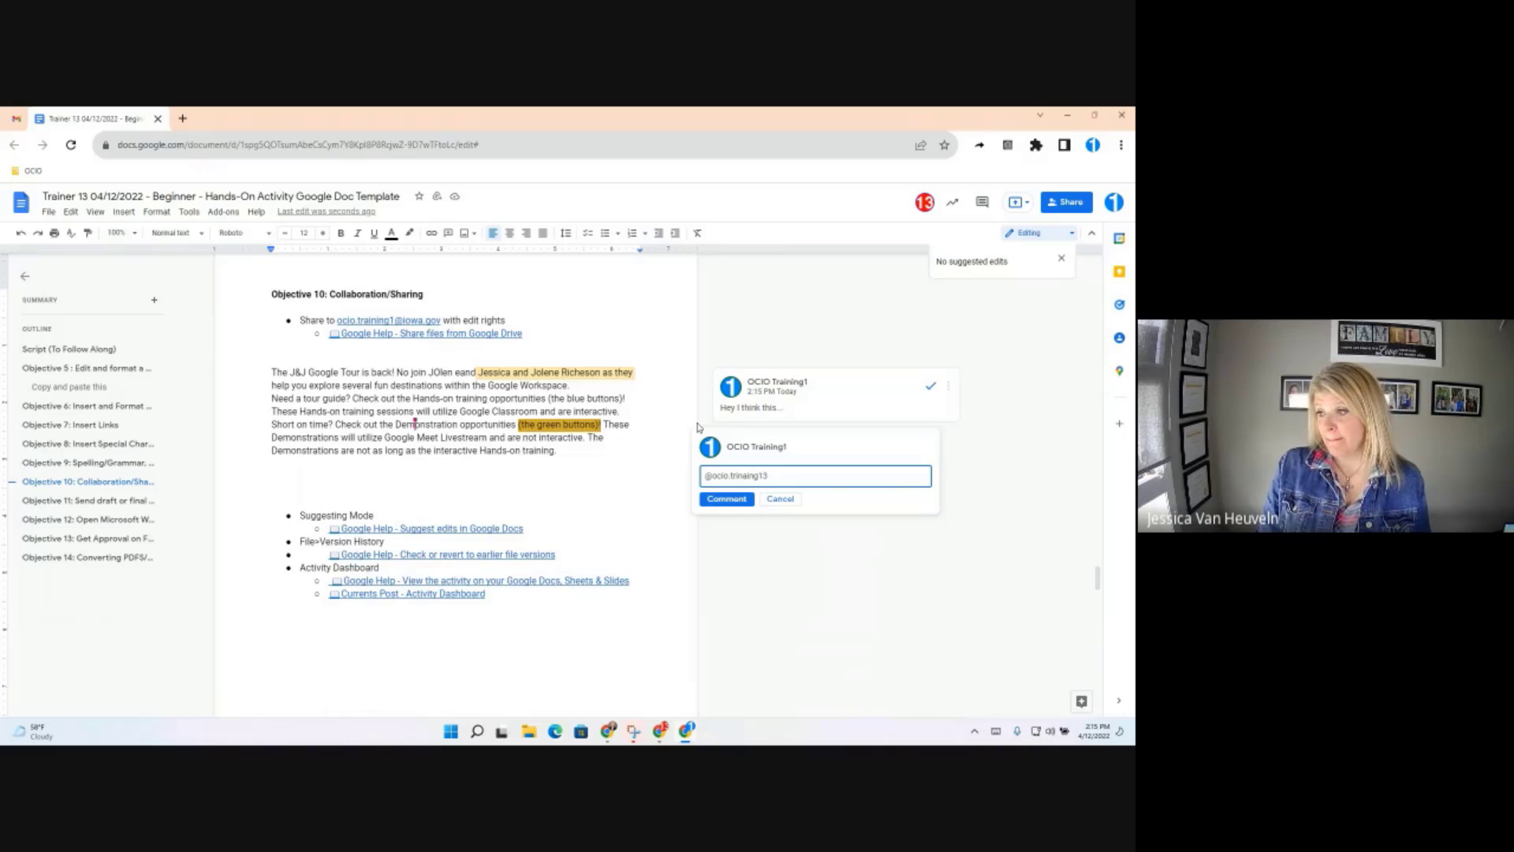
pyautogui.press('BackSpace')
pyautogui.press('BackSpace')
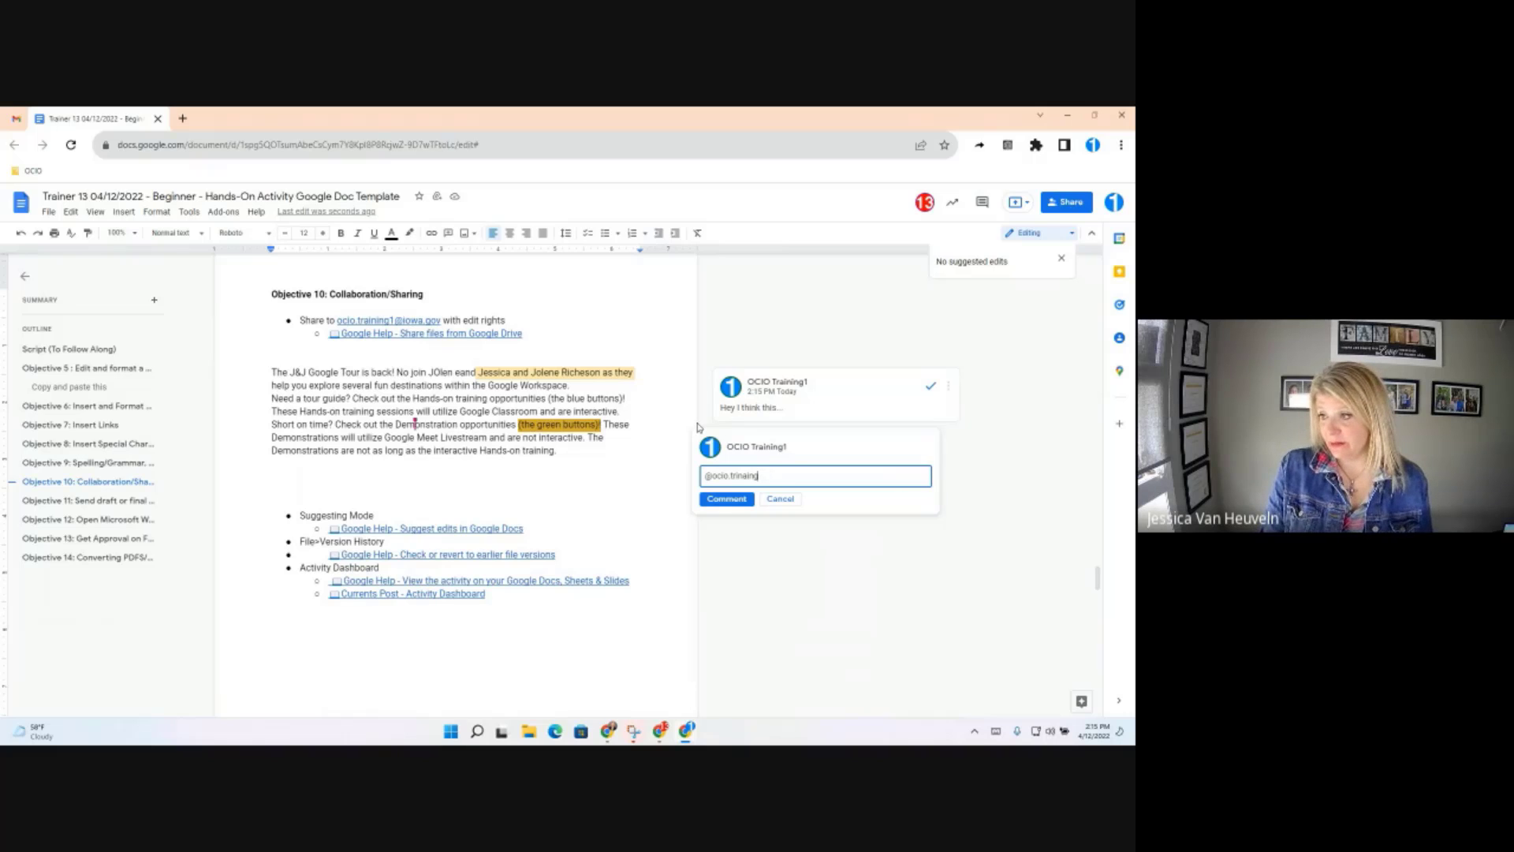
pyautogui.press('BackSpace')
pyautogui.press('BackSpace')
pyautogui.press('BackSpace')
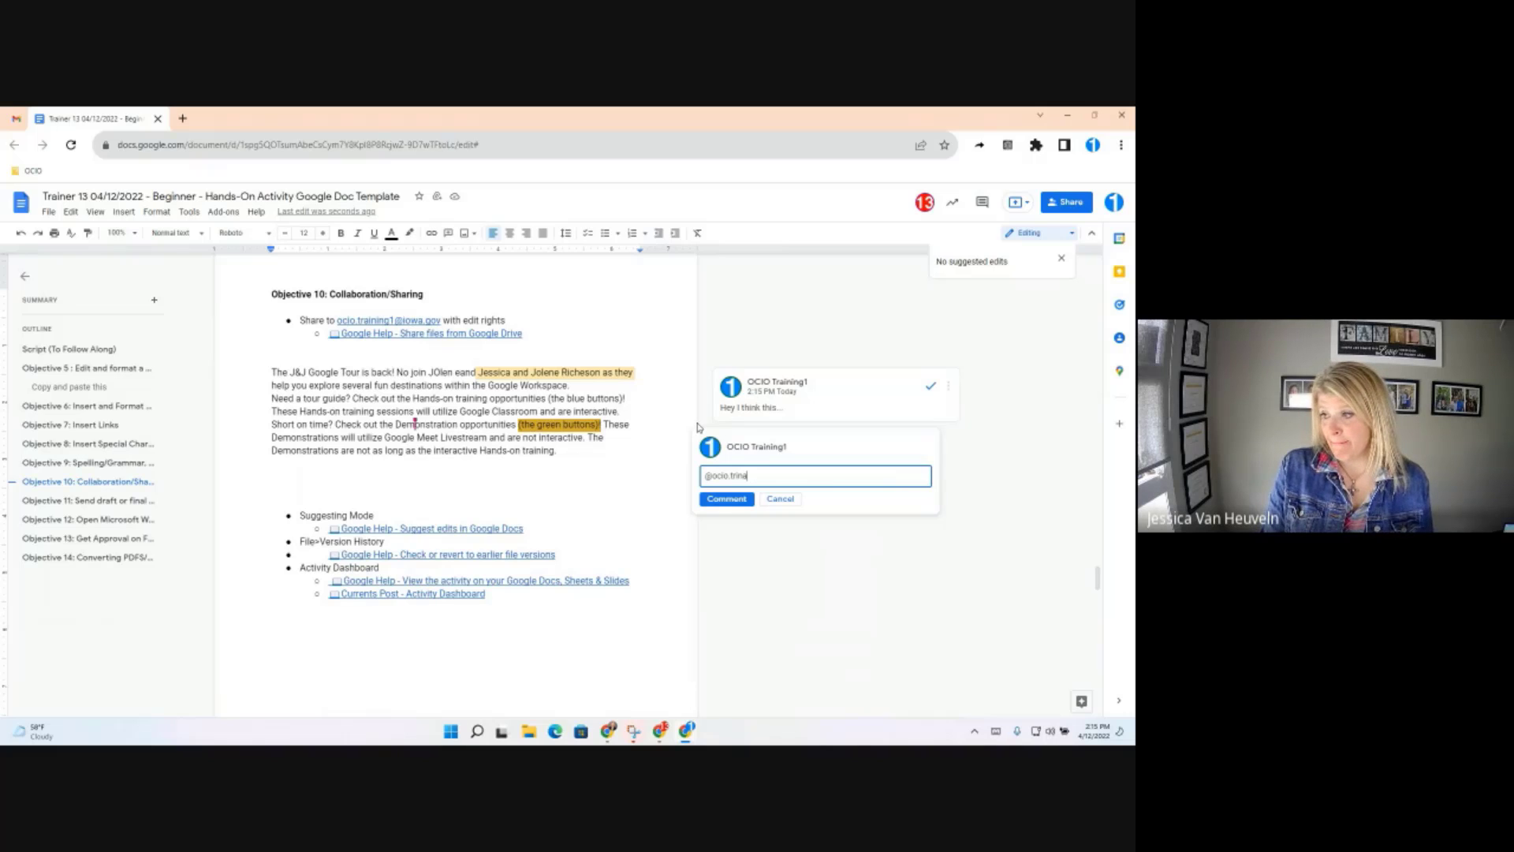
pyautogui.press('BackSpace')
pyautogui.press('BackSpace')
pyautogui.press('BackSpace')
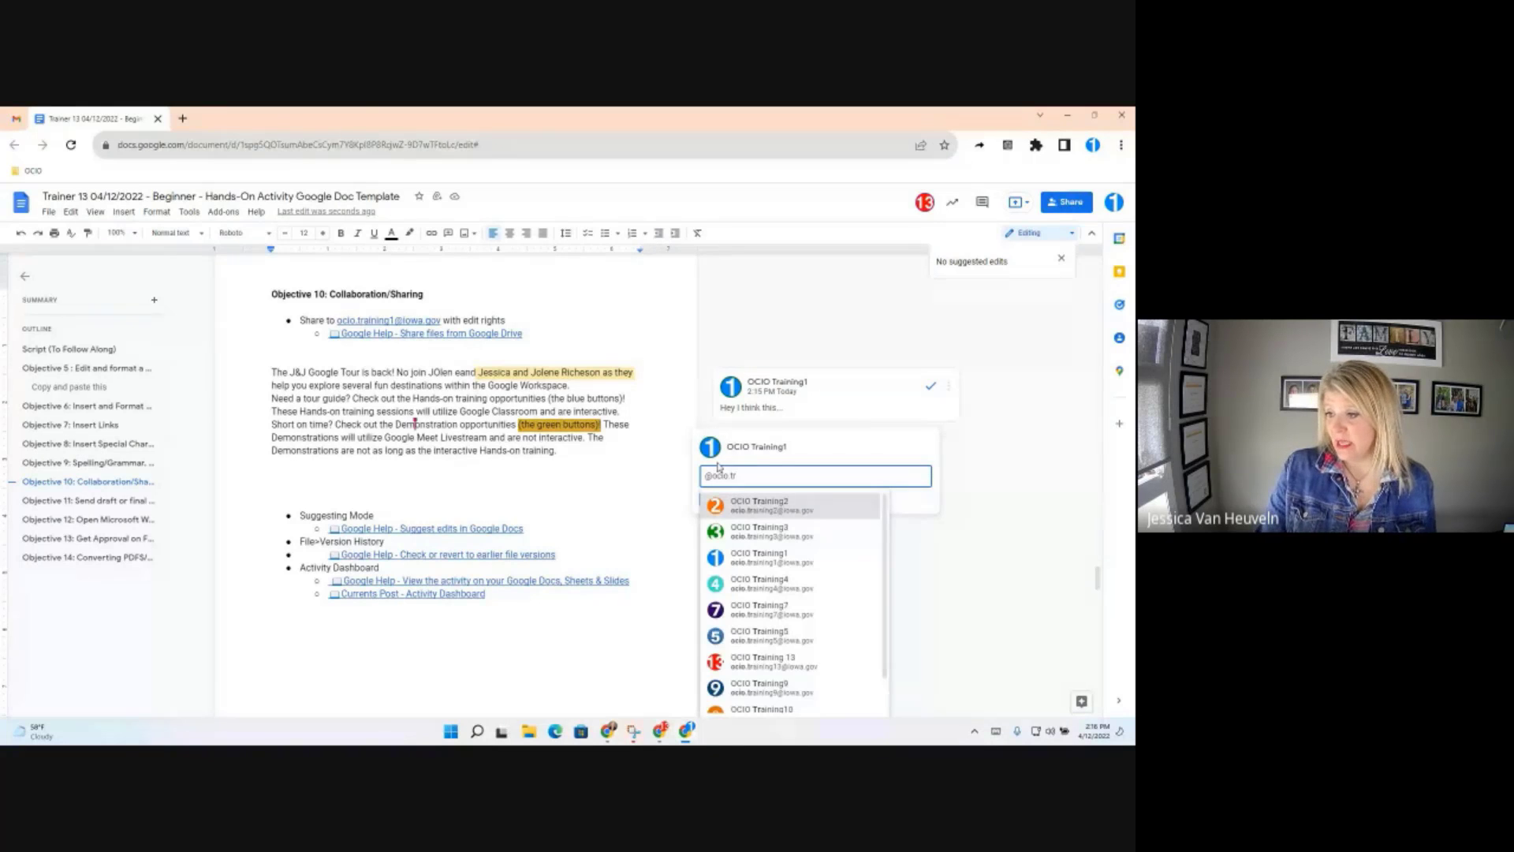
pyautogui.click(759, 663)
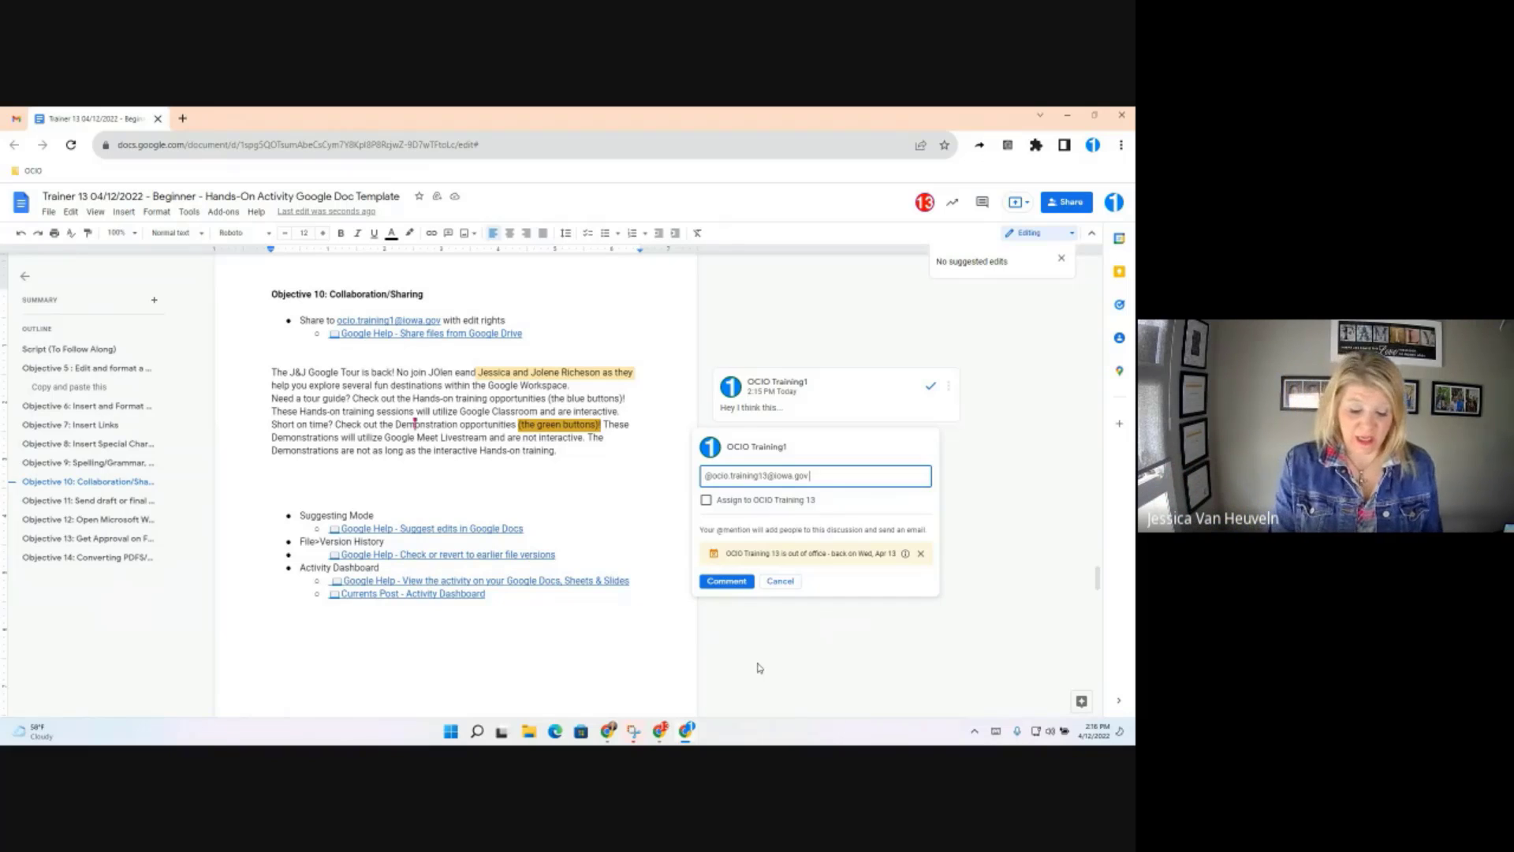
pyautogui.write('hey rev')
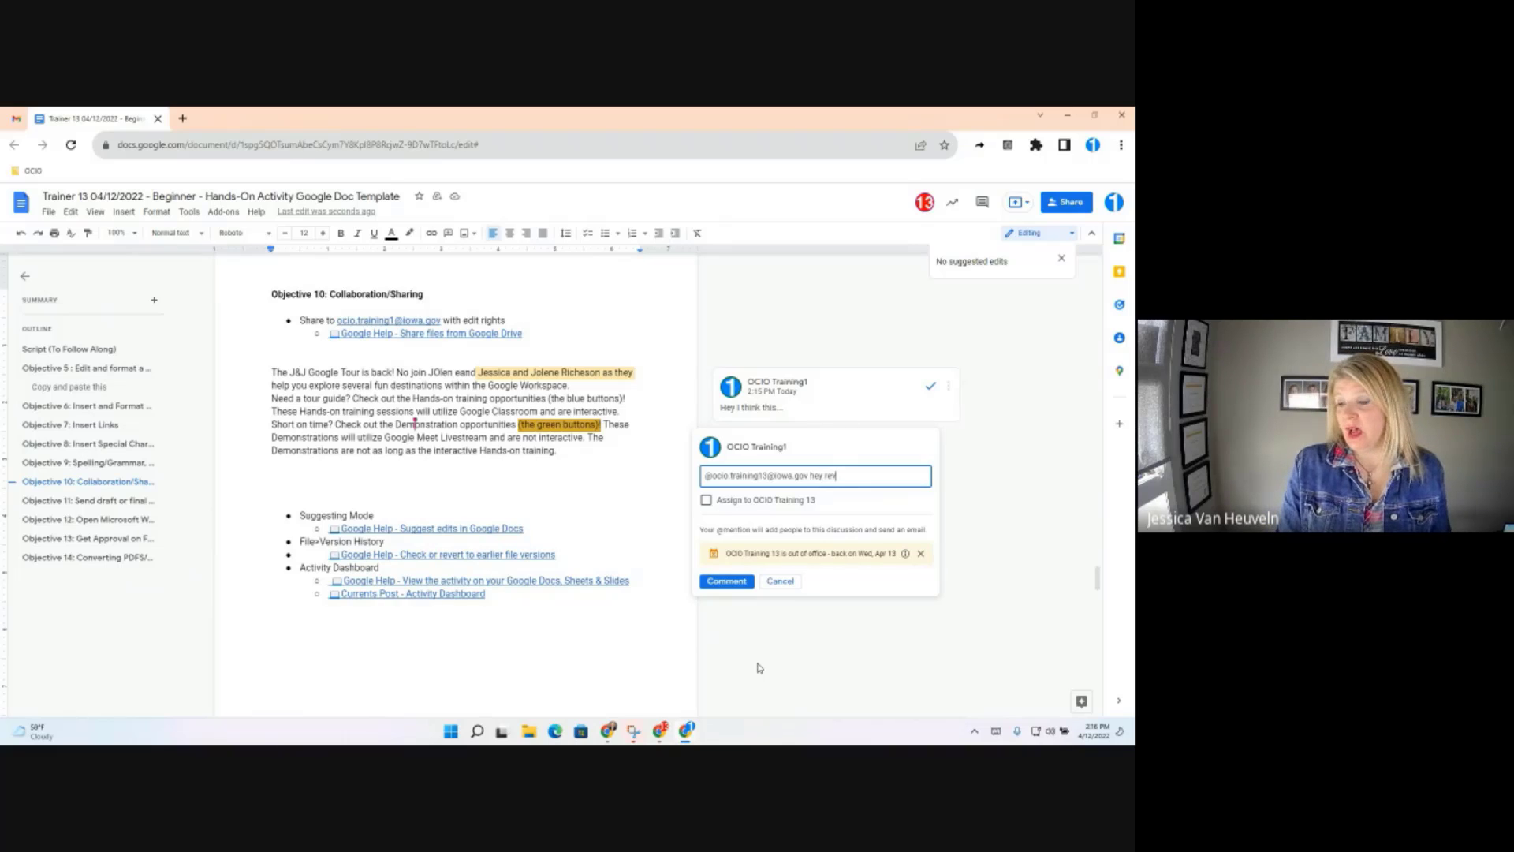
pyautogui.write('iew')
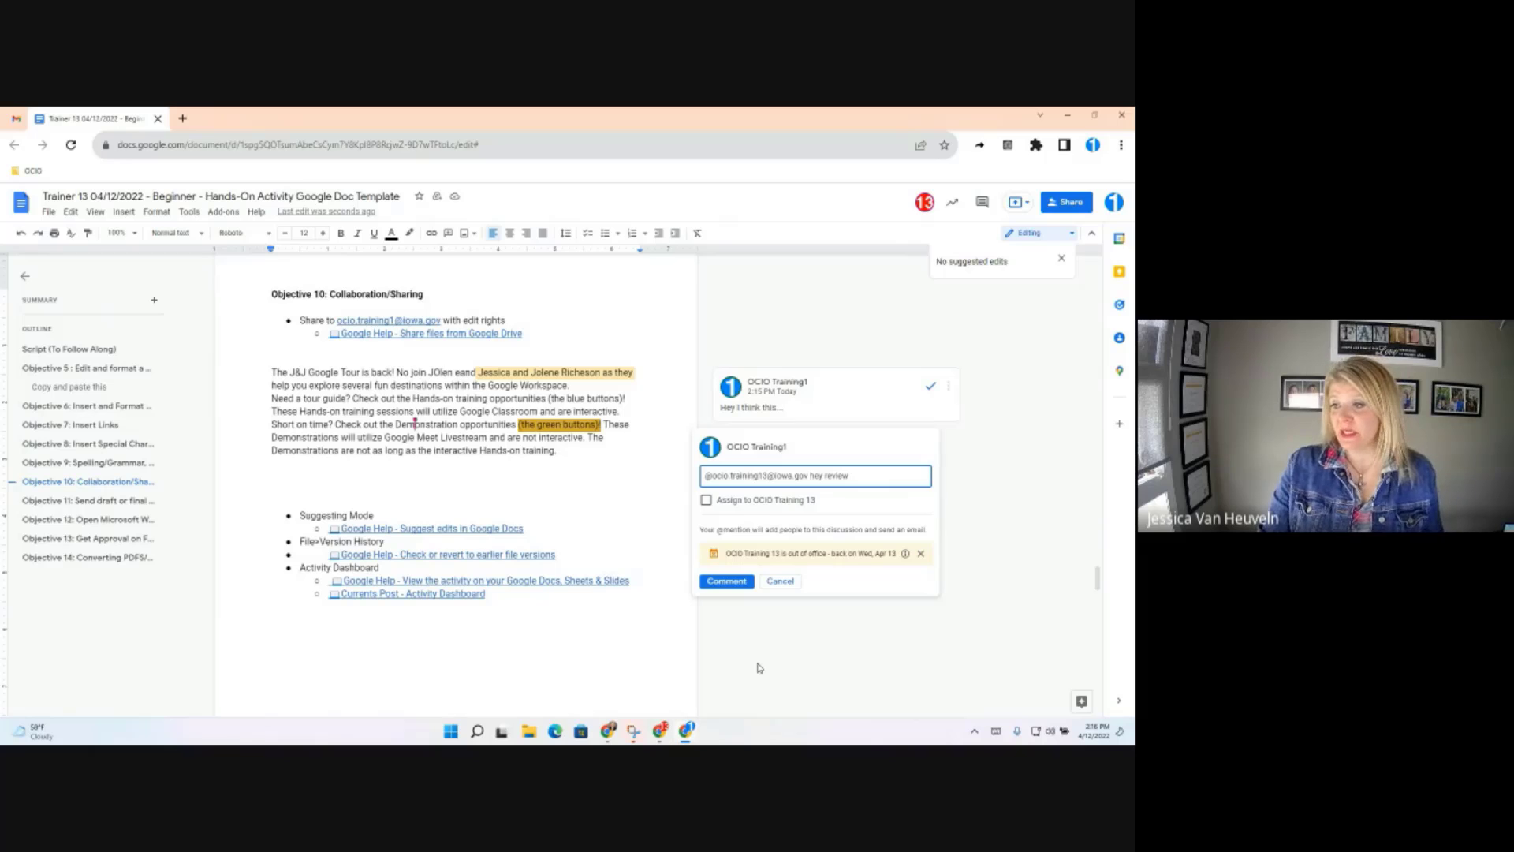
pyautogui.write(' and so on...')
pyautogui.click(707, 500)
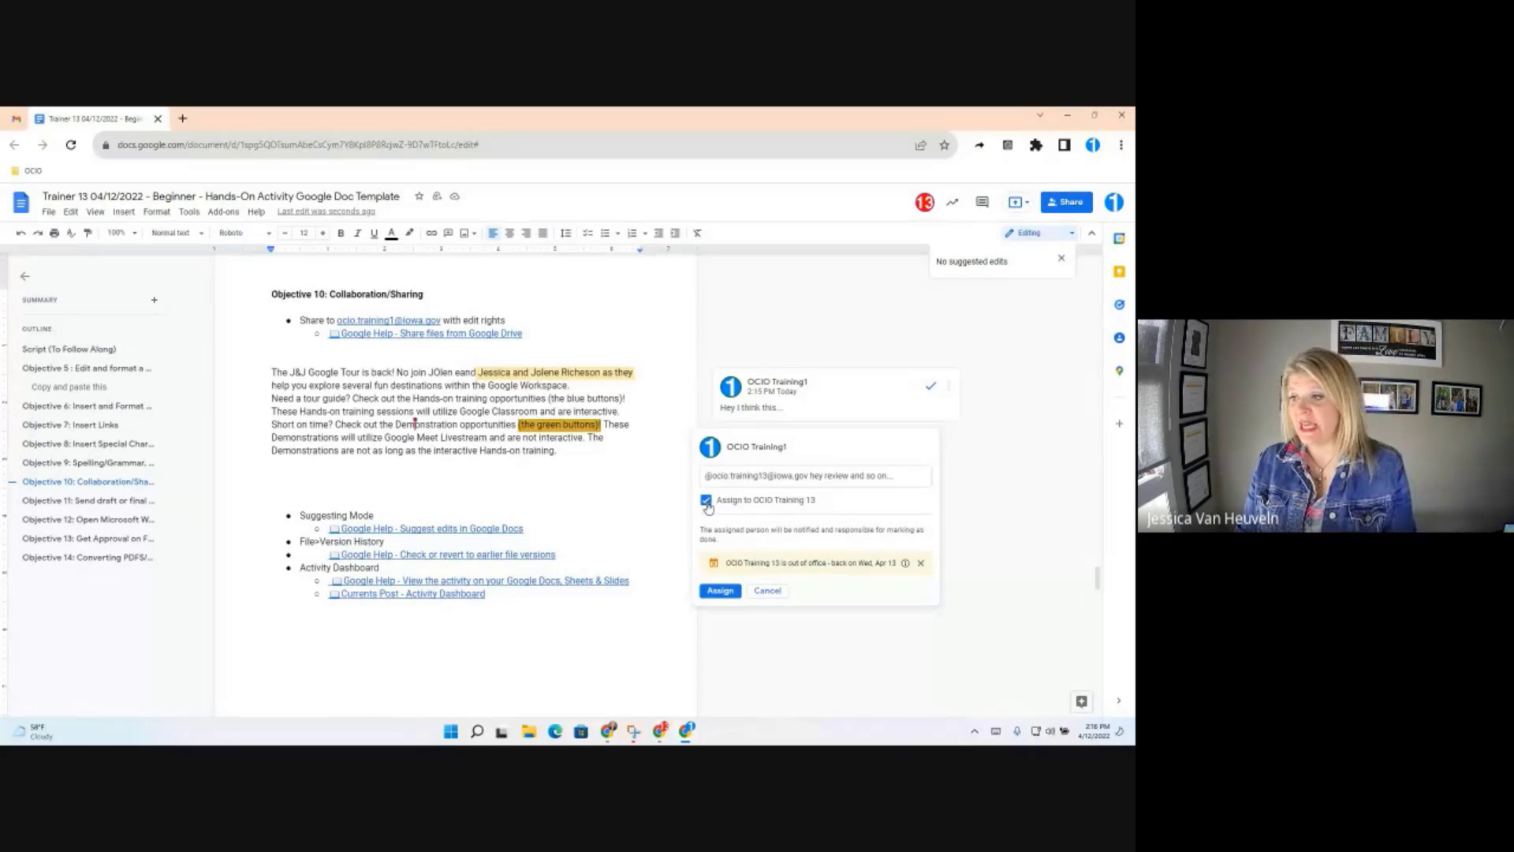
pyautogui.click(720, 591)
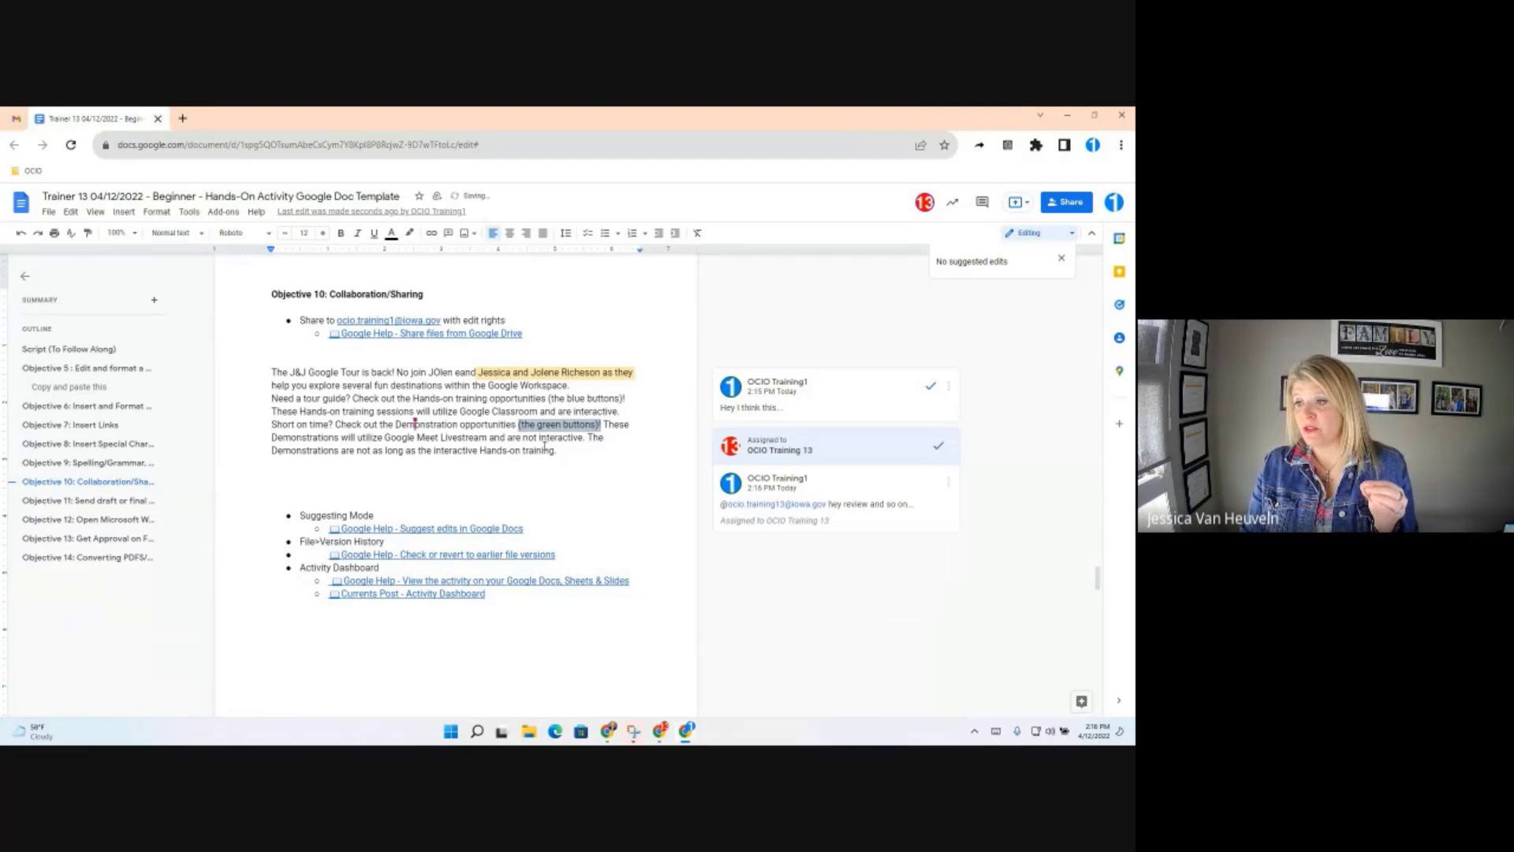
# Comment 'jjjo' on the closing Demonstrations sentences, mentioning the training colleague without assigning
pyautogui.moveTo(474, 437); pyautogui.dragTo(680, 447)
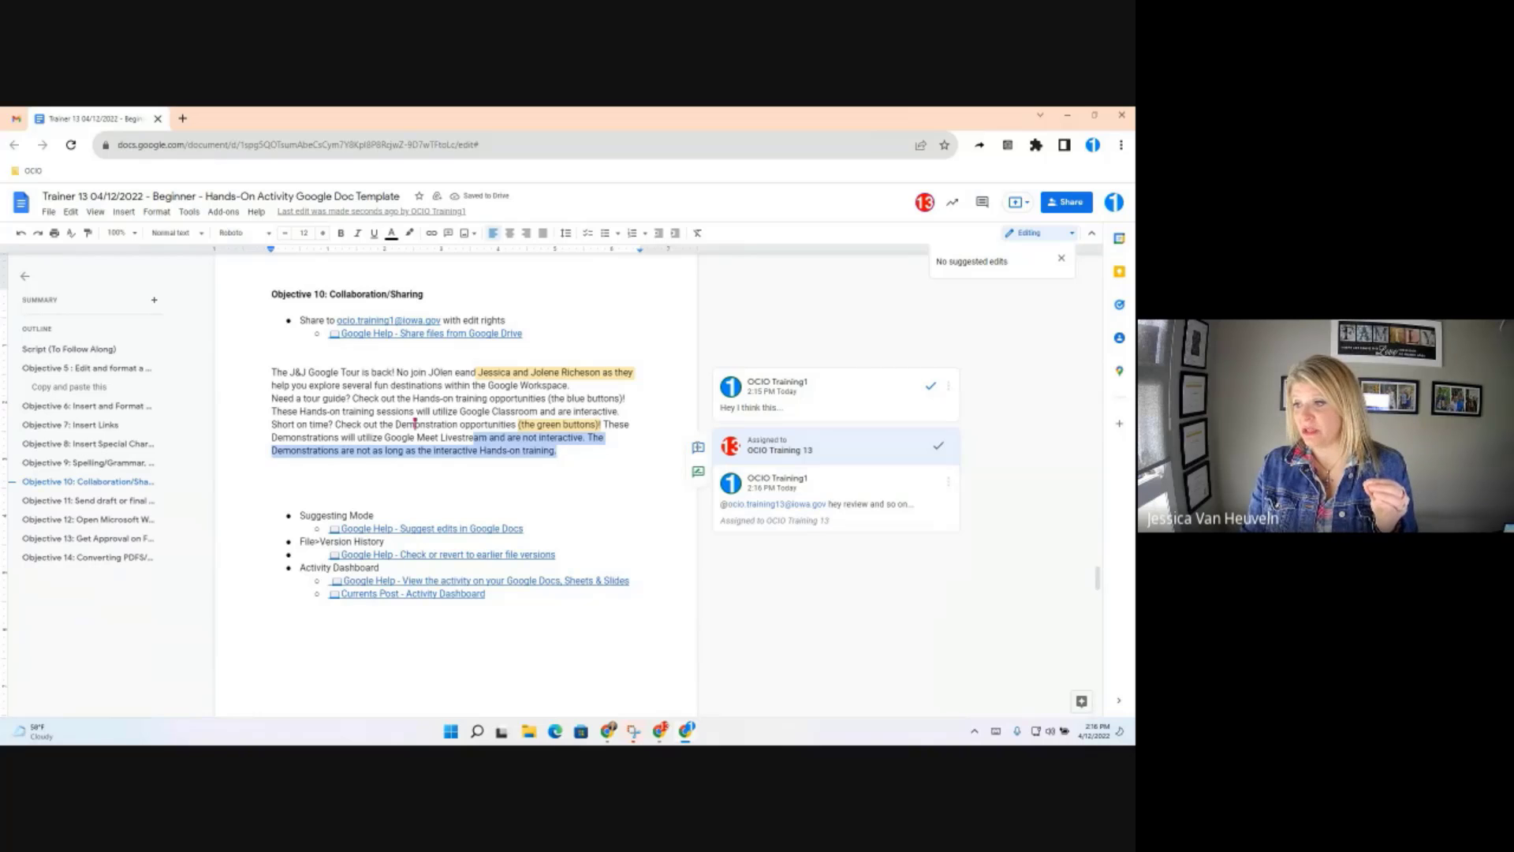
pyautogui.click(698, 449)
pyautogui.write('@')
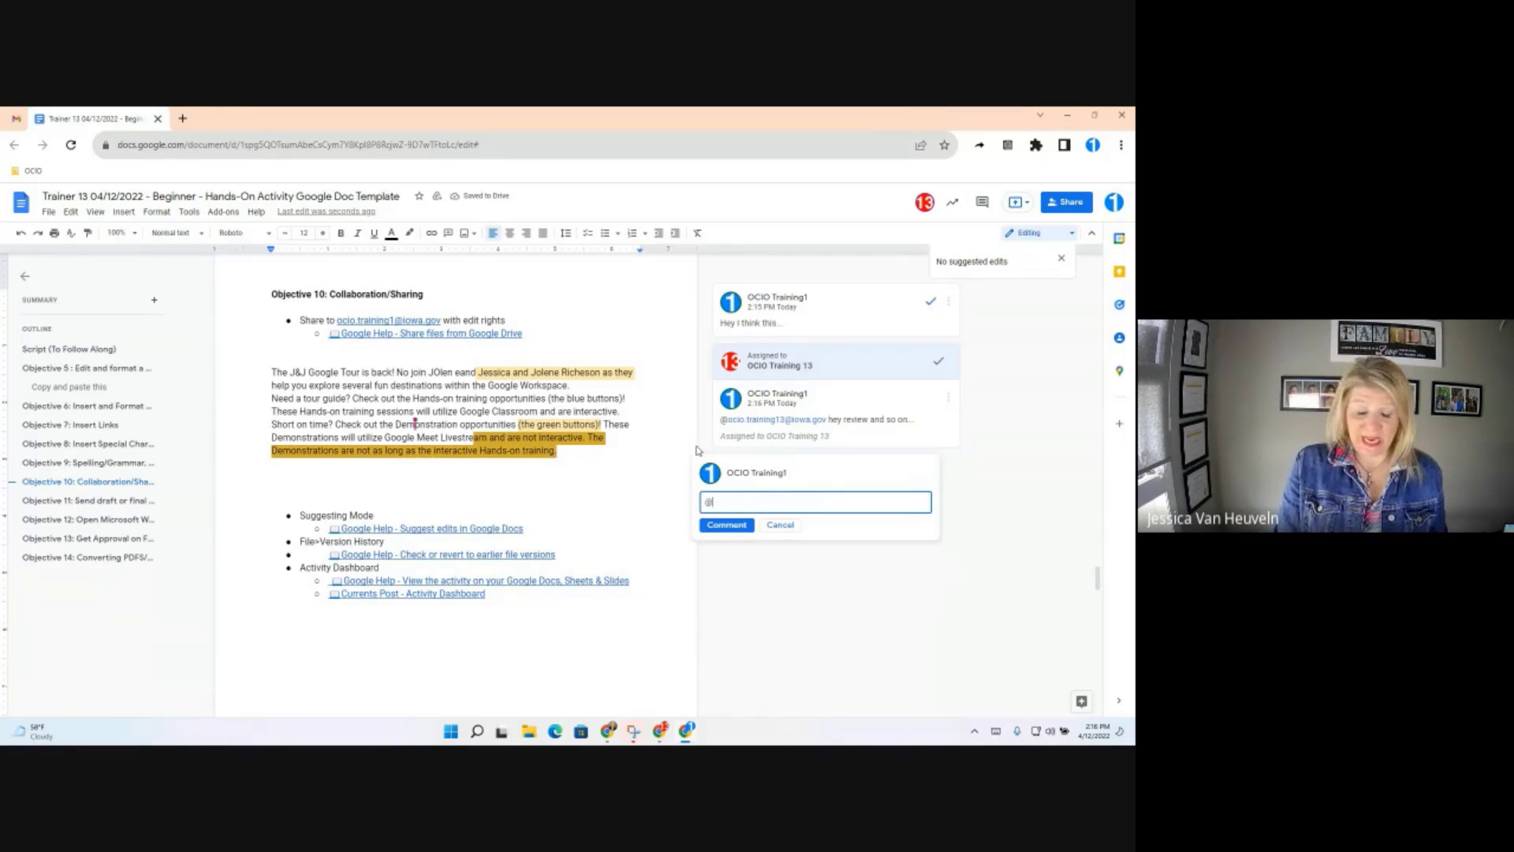
pyautogui.write('oc')
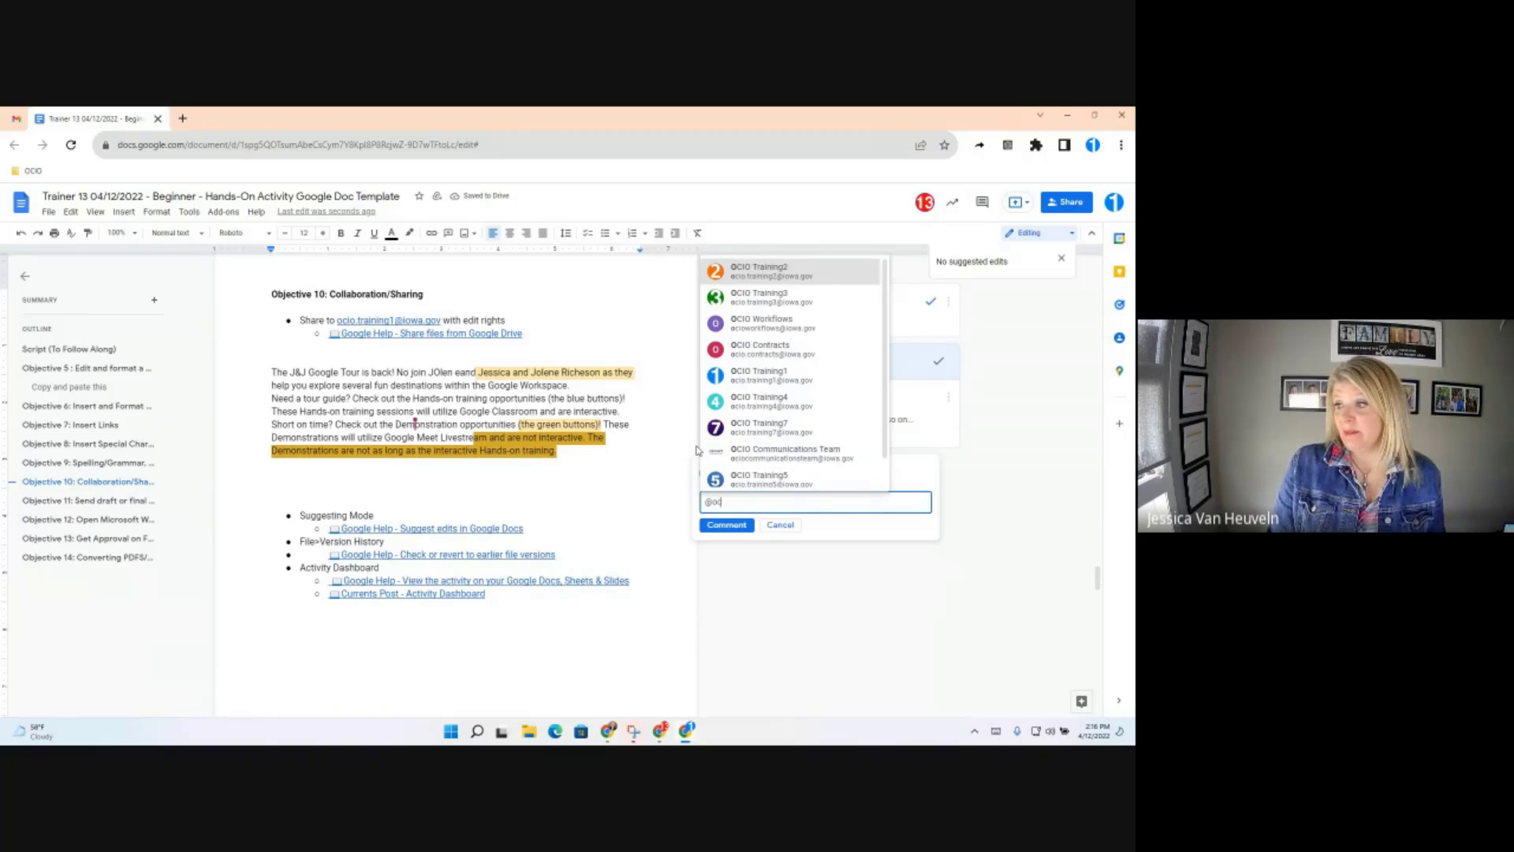
pyautogui.write('io')
pyautogui.write('.trianing')
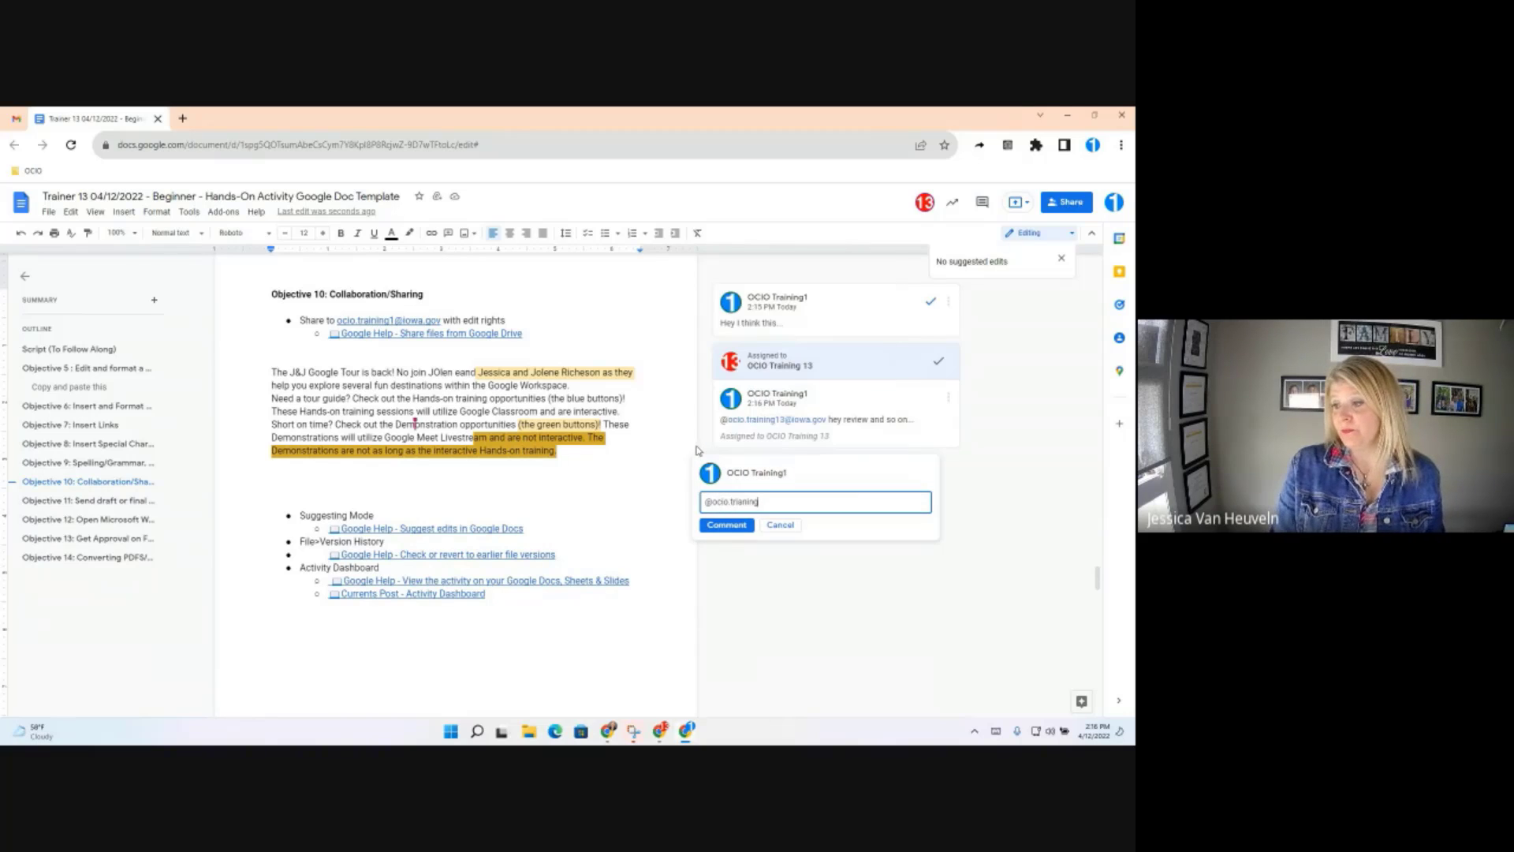
pyautogui.write('13')
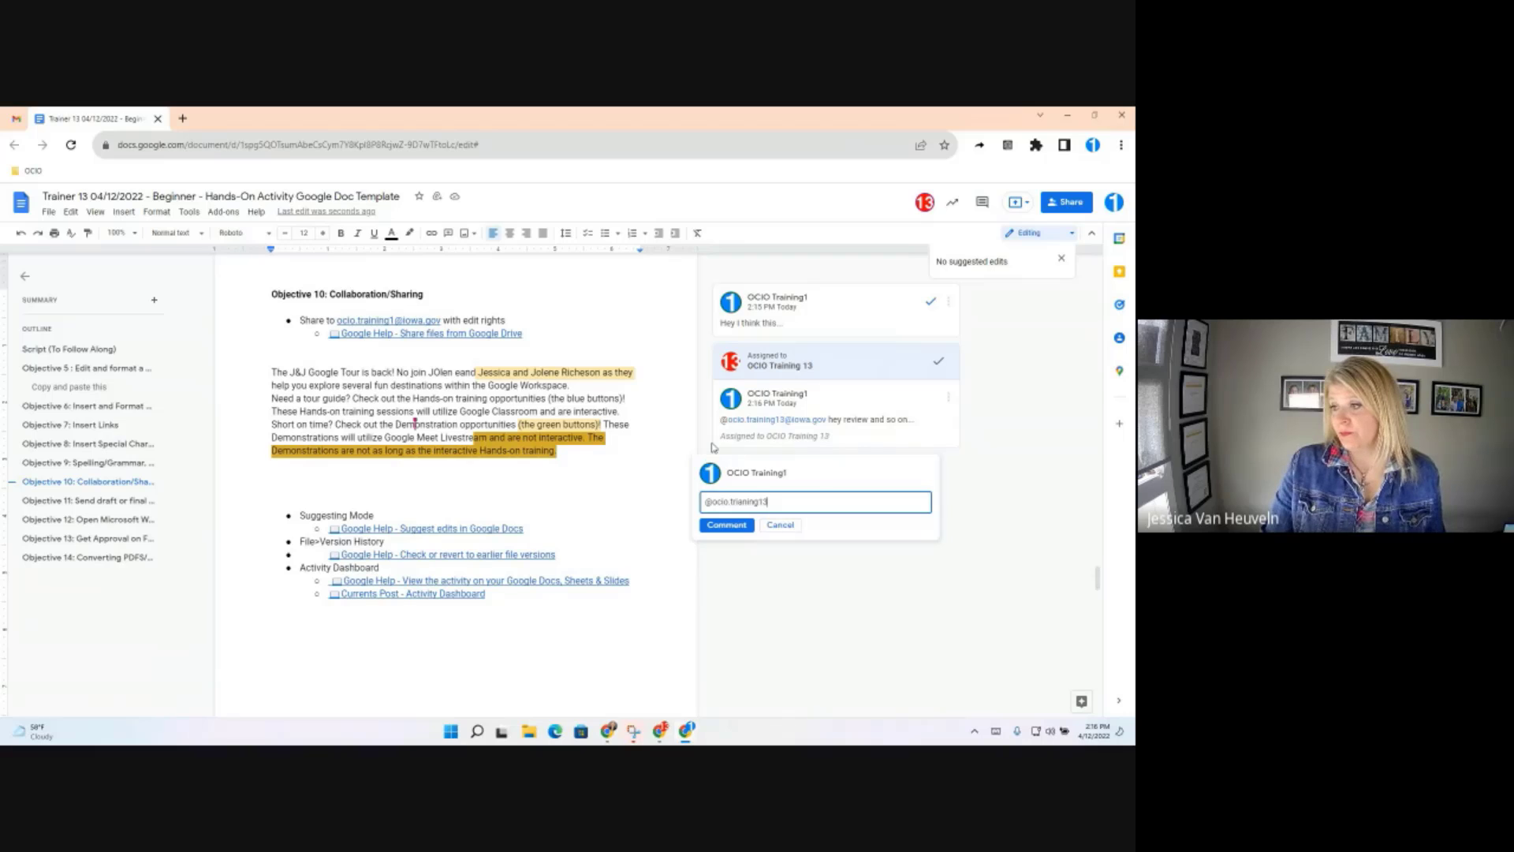
pyautogui.press('BackSpace')
pyautogui.press('BackSpace')
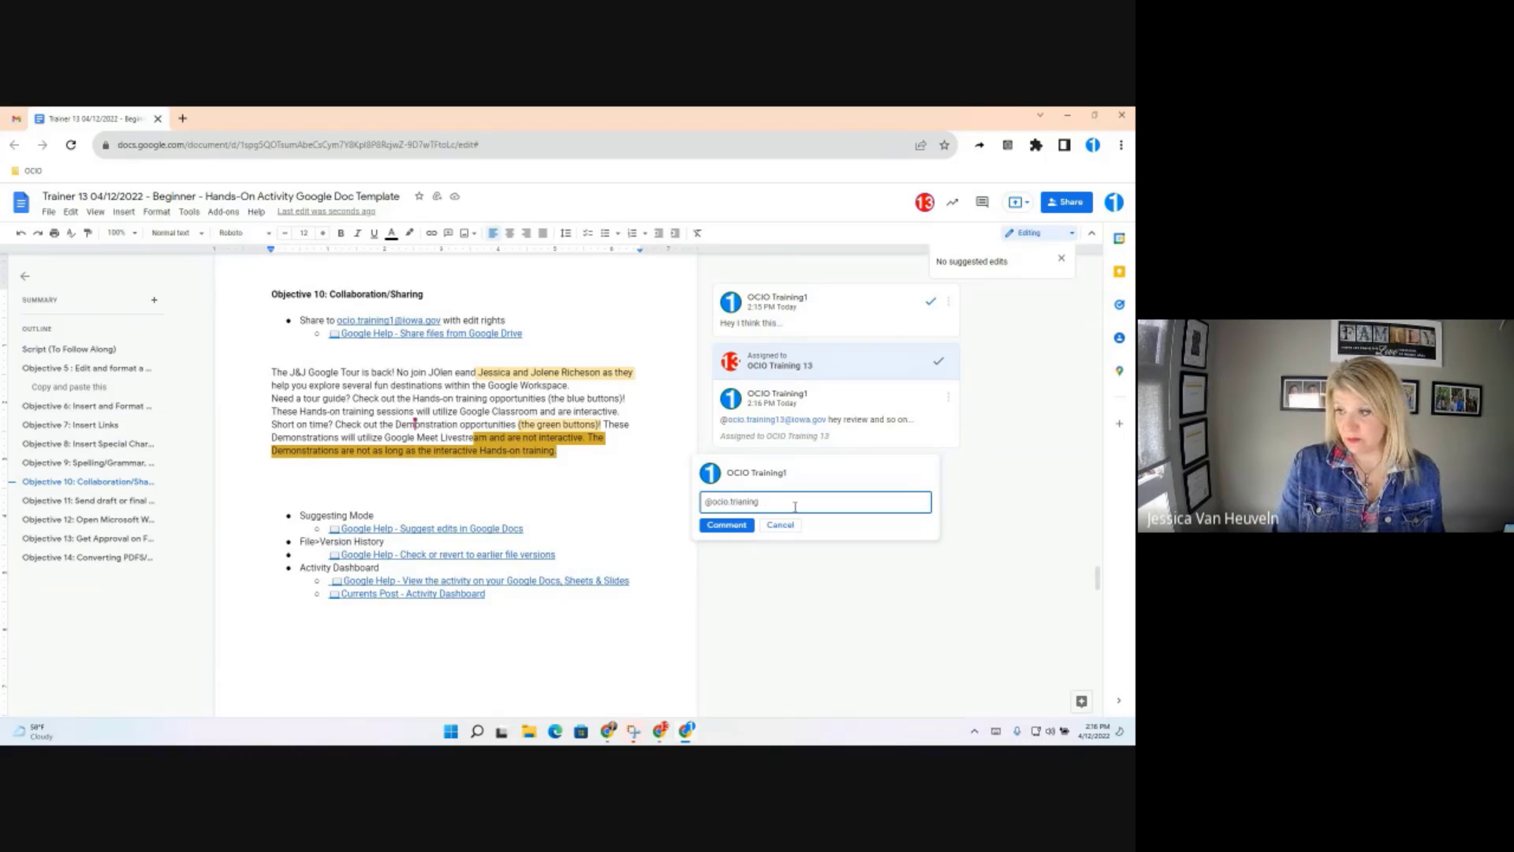
pyautogui.press('BackSpace')
pyautogui.press('BackSpace')
pyautogui.press('BackSpace')
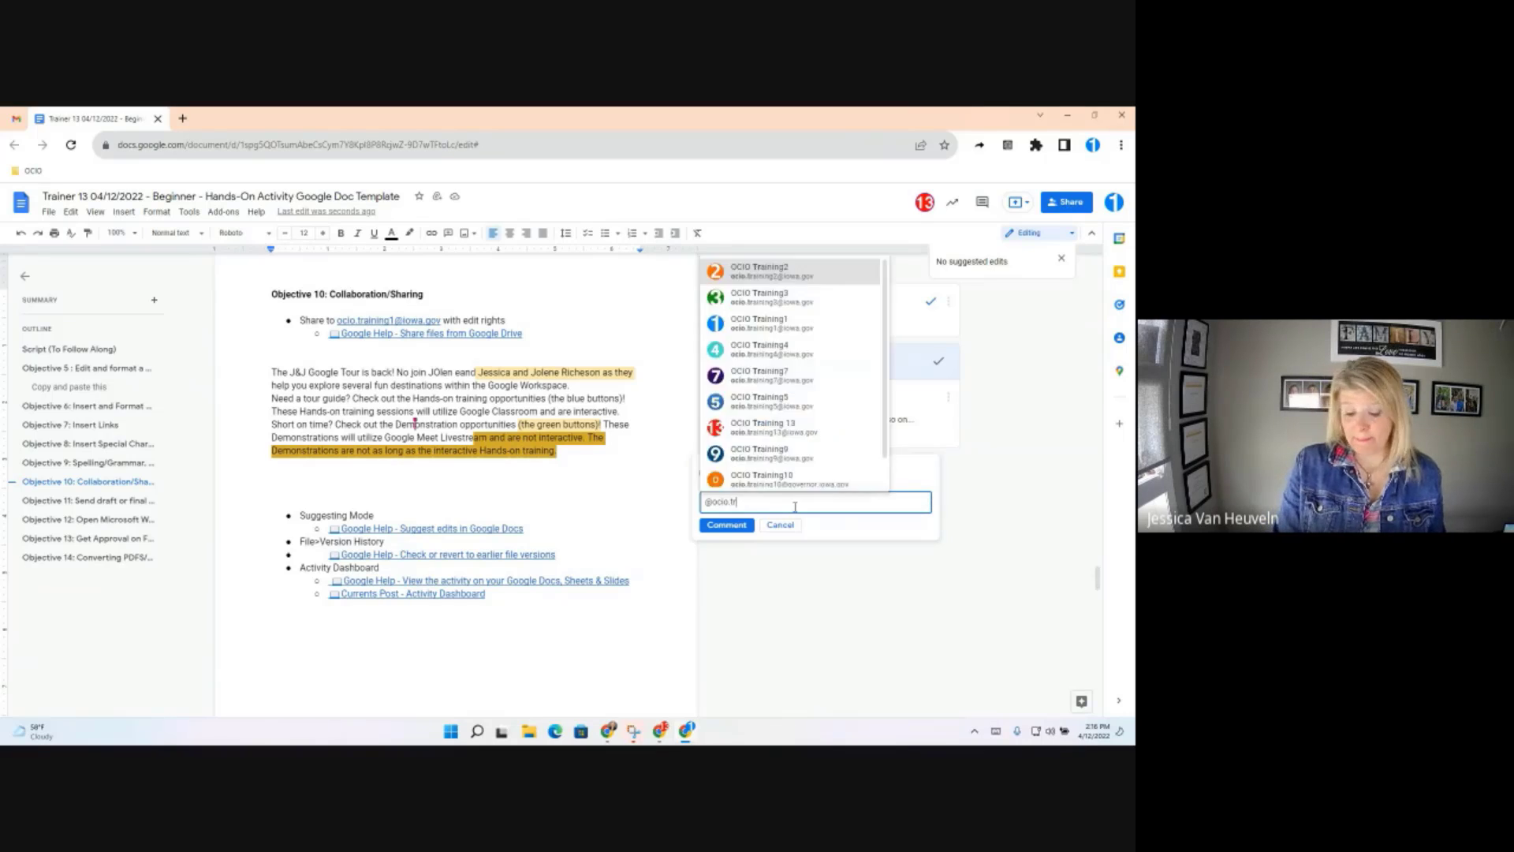
pyautogui.write('ining')
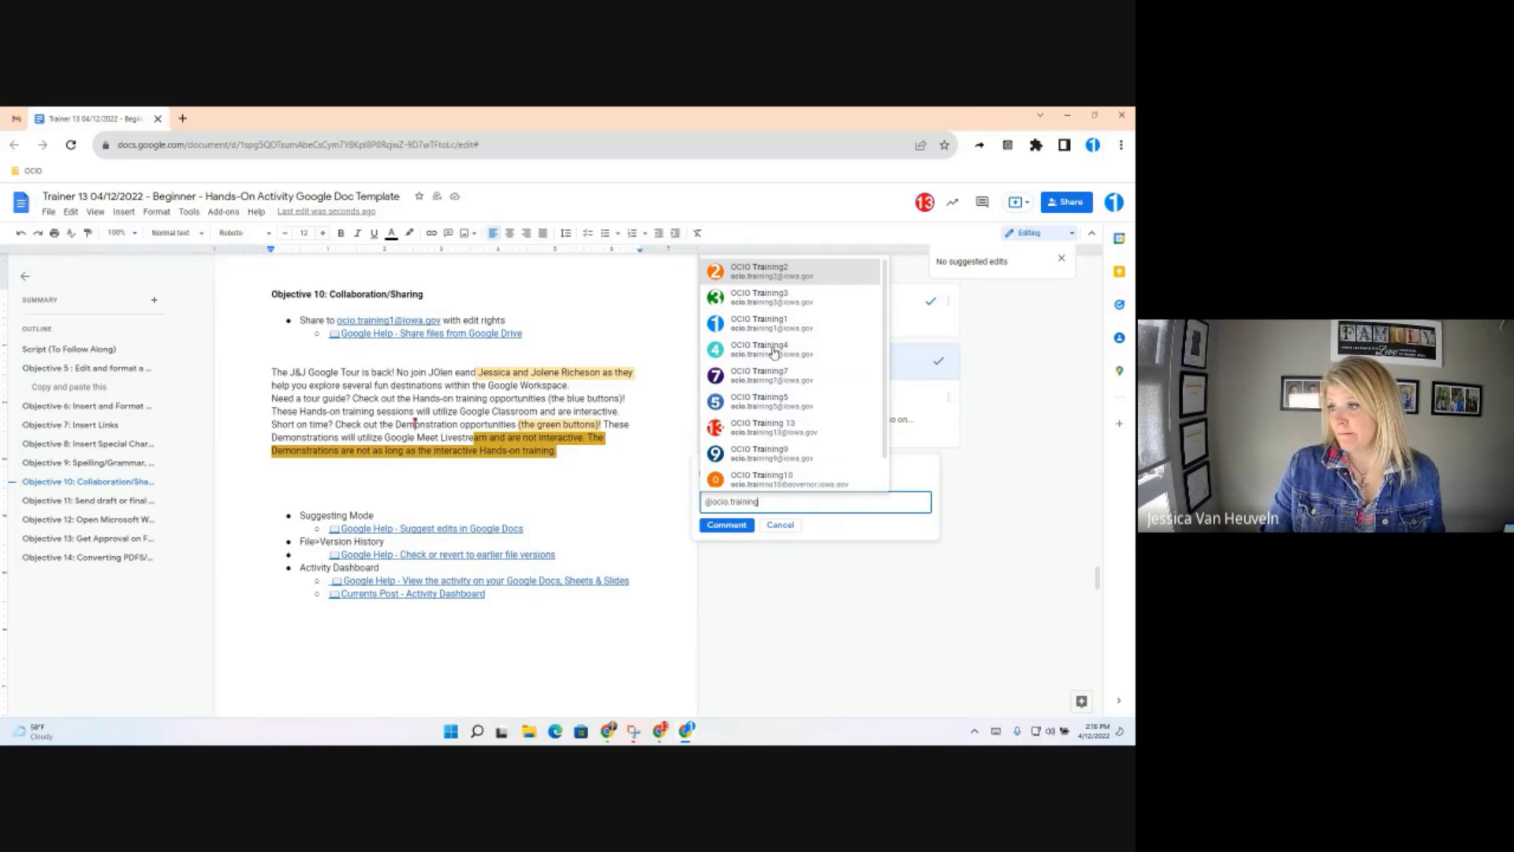
pyautogui.click(763, 426)
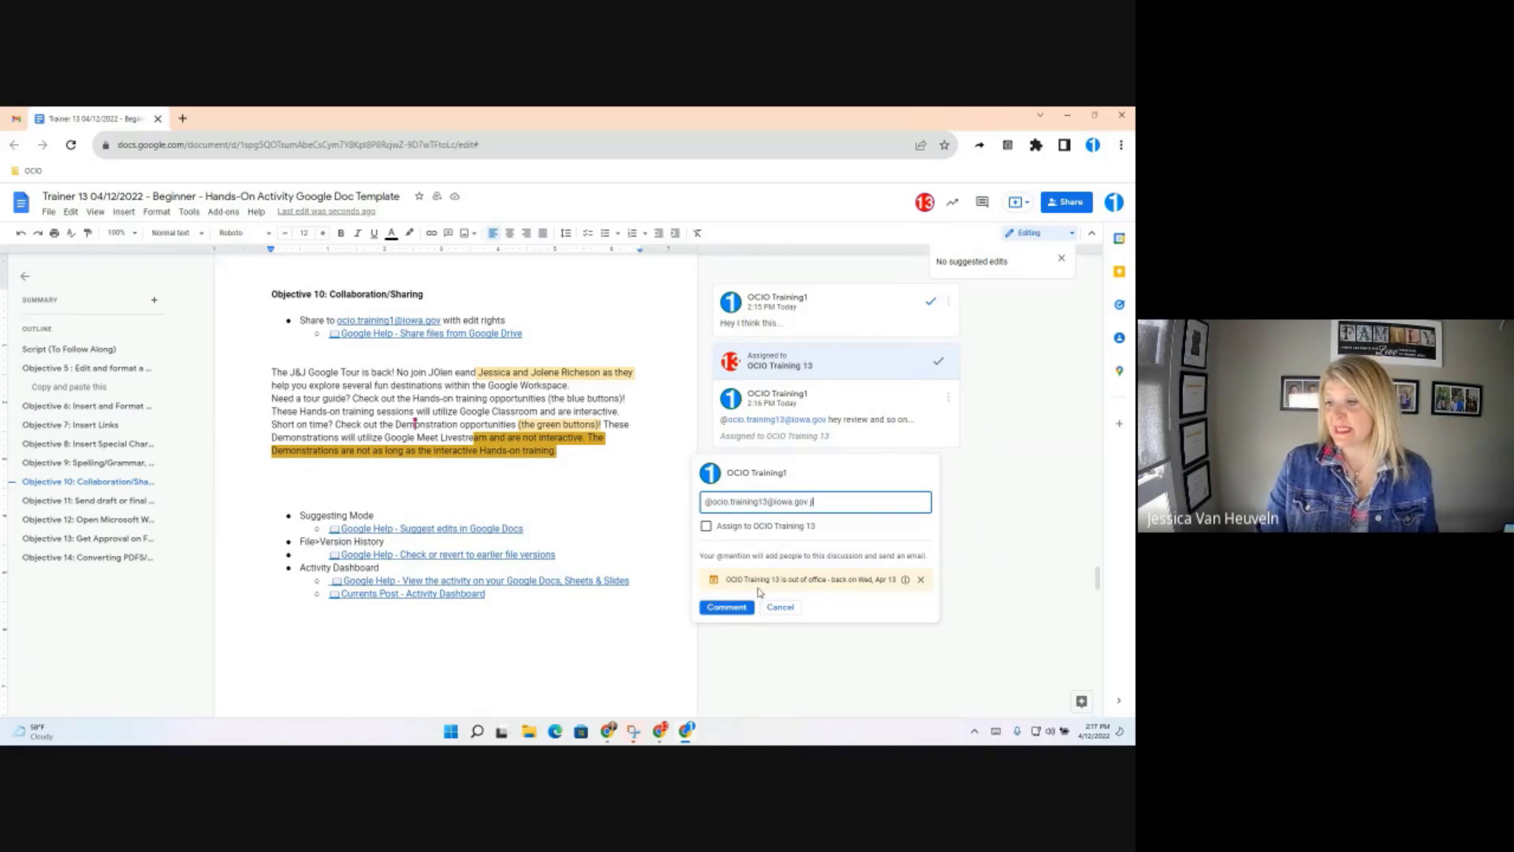
pyautogui.write('jjjo')
pyautogui.click(731, 608)
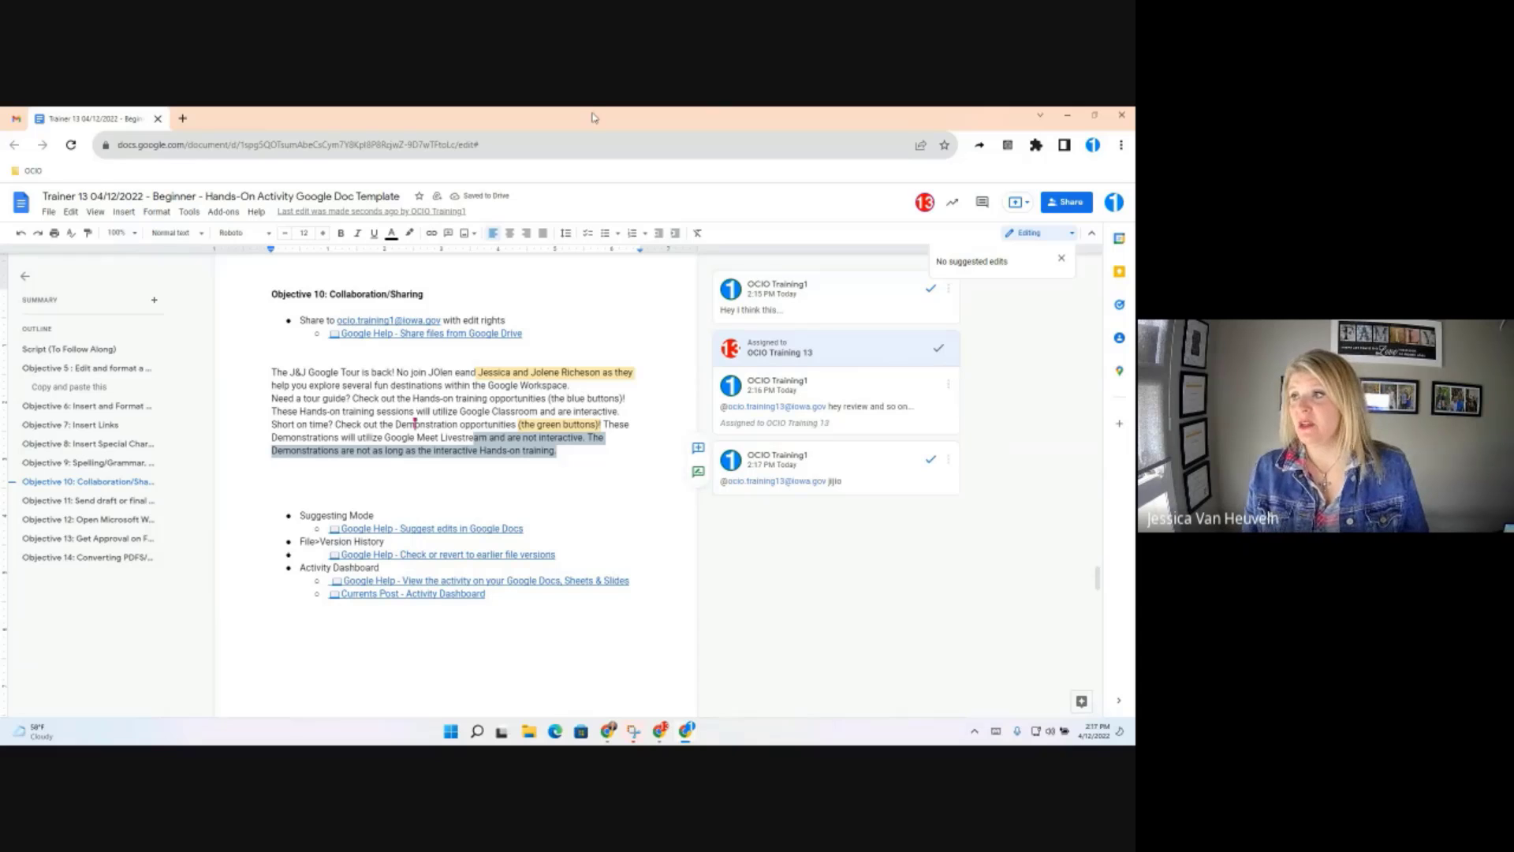
# Move the first account's browser window aside to reveal the assignee's view of the document
pyautogui.moveTo(588, 122); pyautogui.dragTo(2, 122)
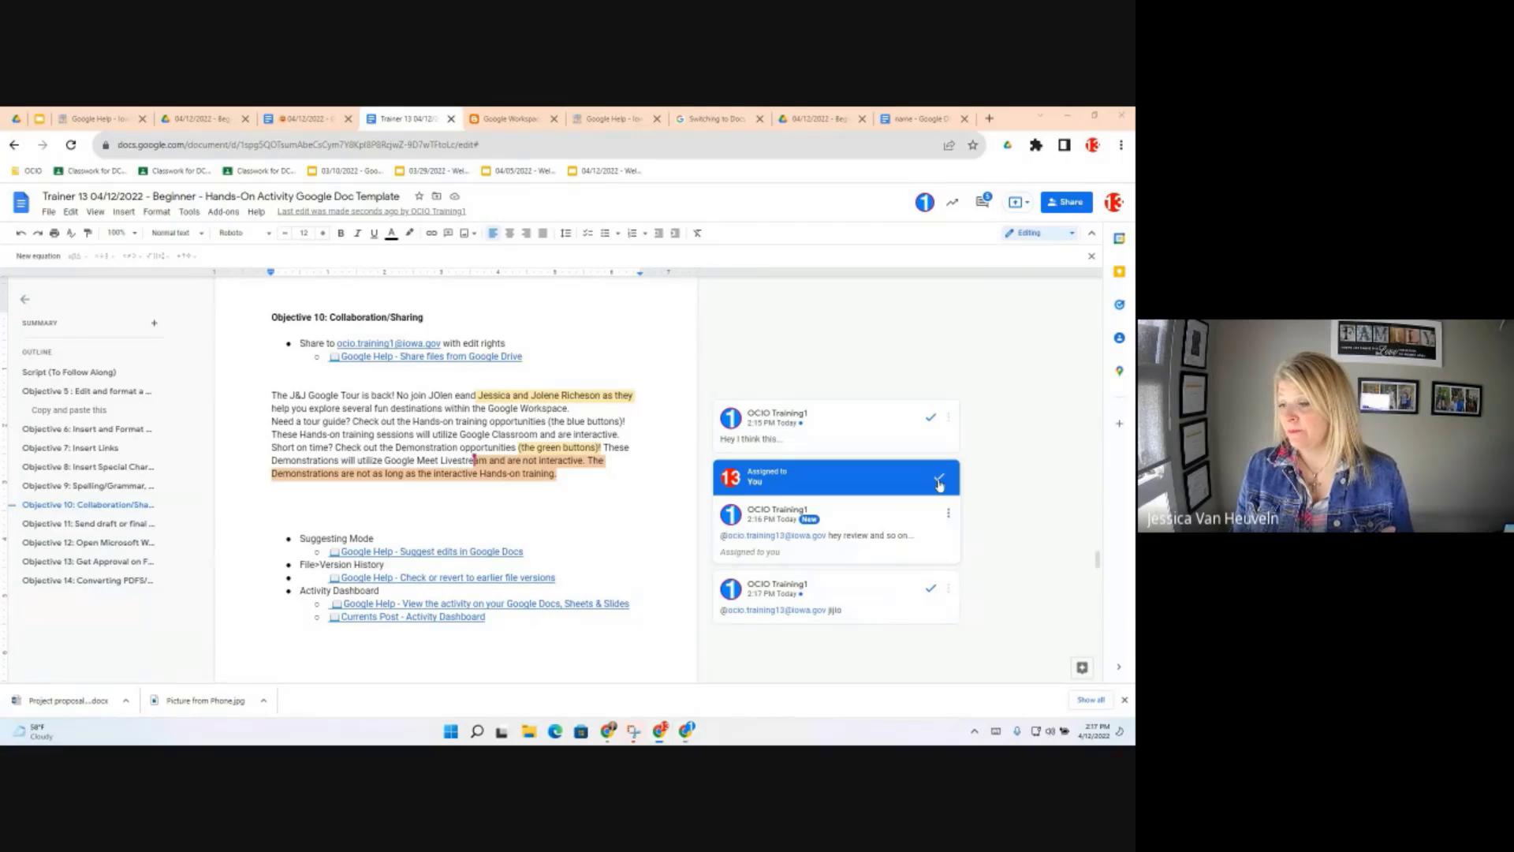
# Mark the assigned task done, then open and close the remaining comment's options menu
pyautogui.click(939, 483)
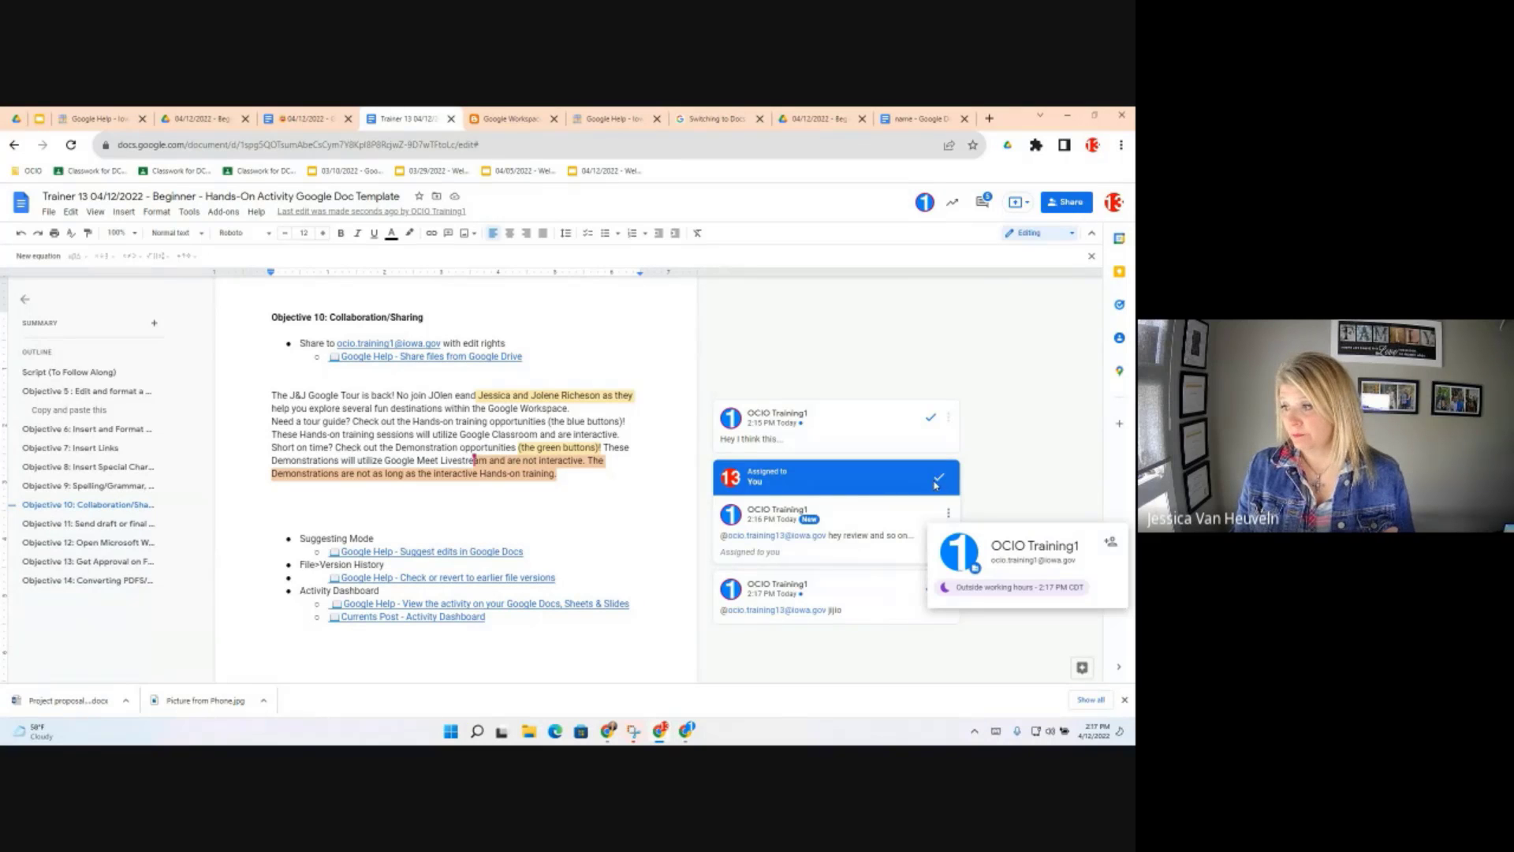
pyautogui.click(940, 482)
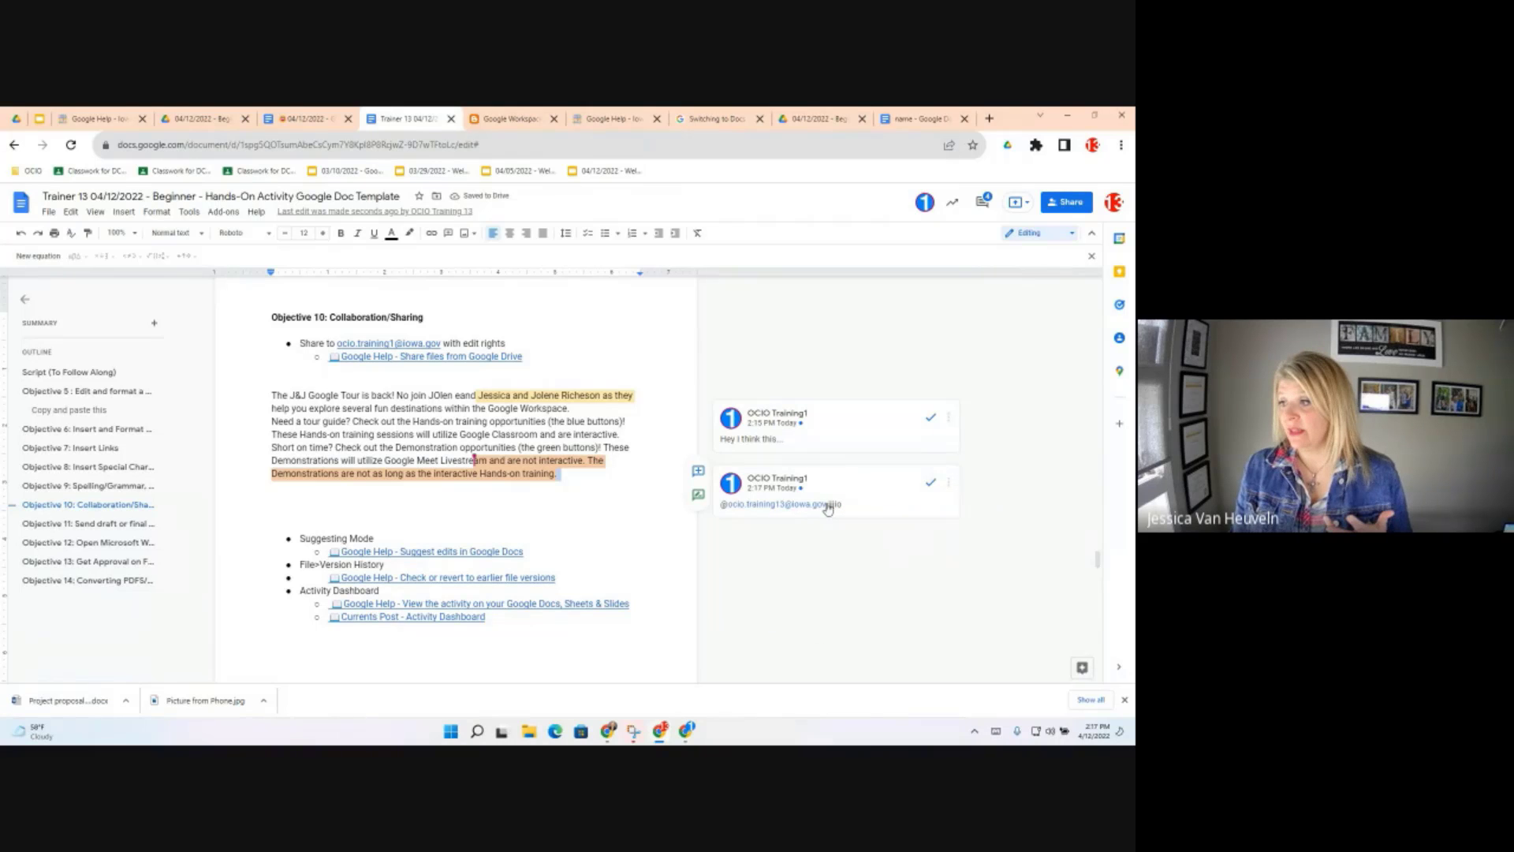
pyautogui.click(948, 484)
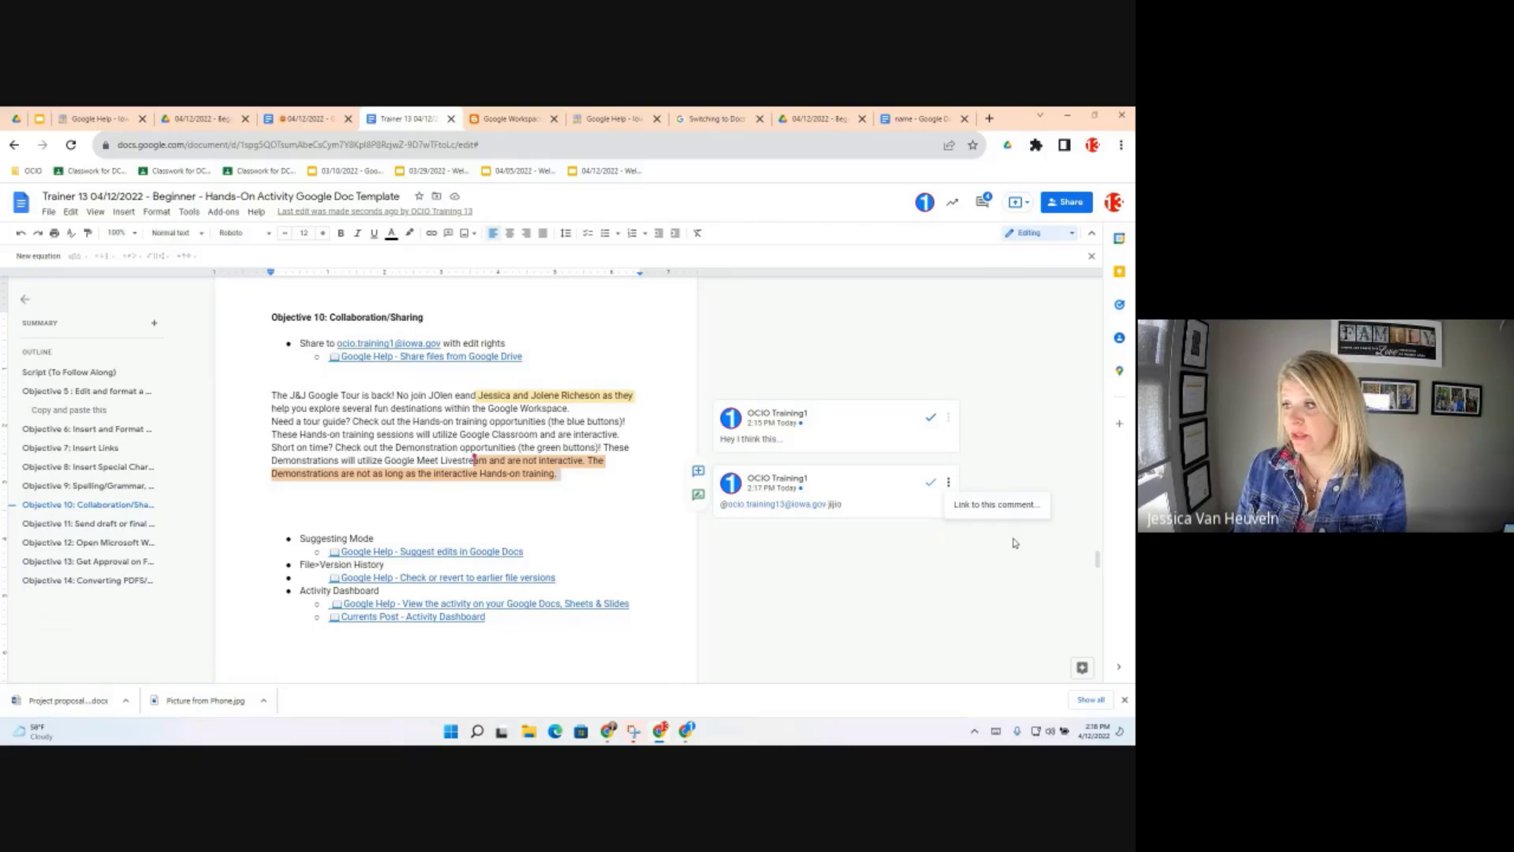
pyautogui.click(803, 480)
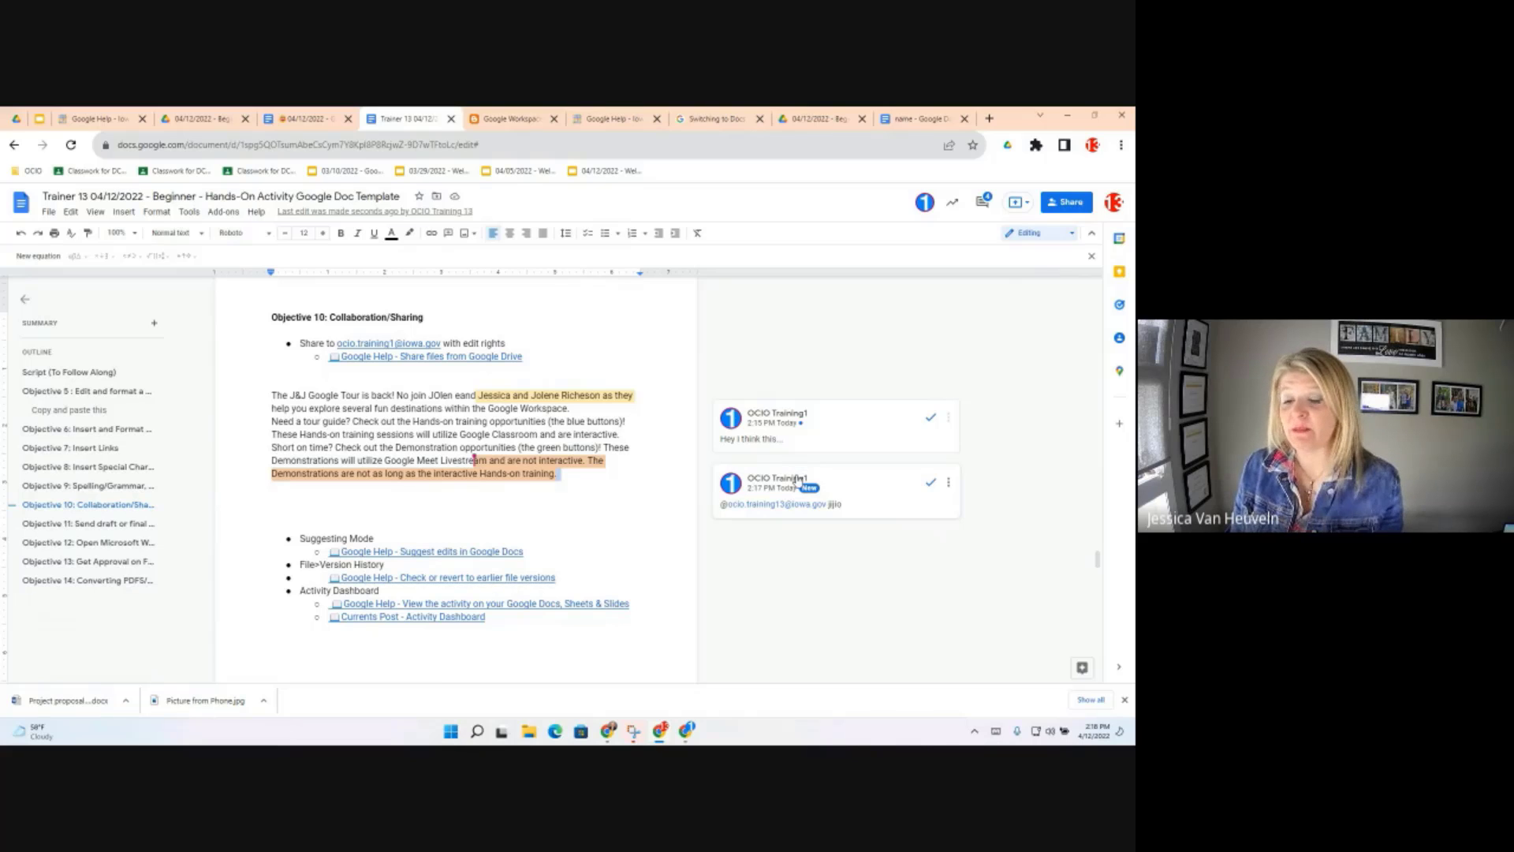
pyautogui.moveTo(803, 483)
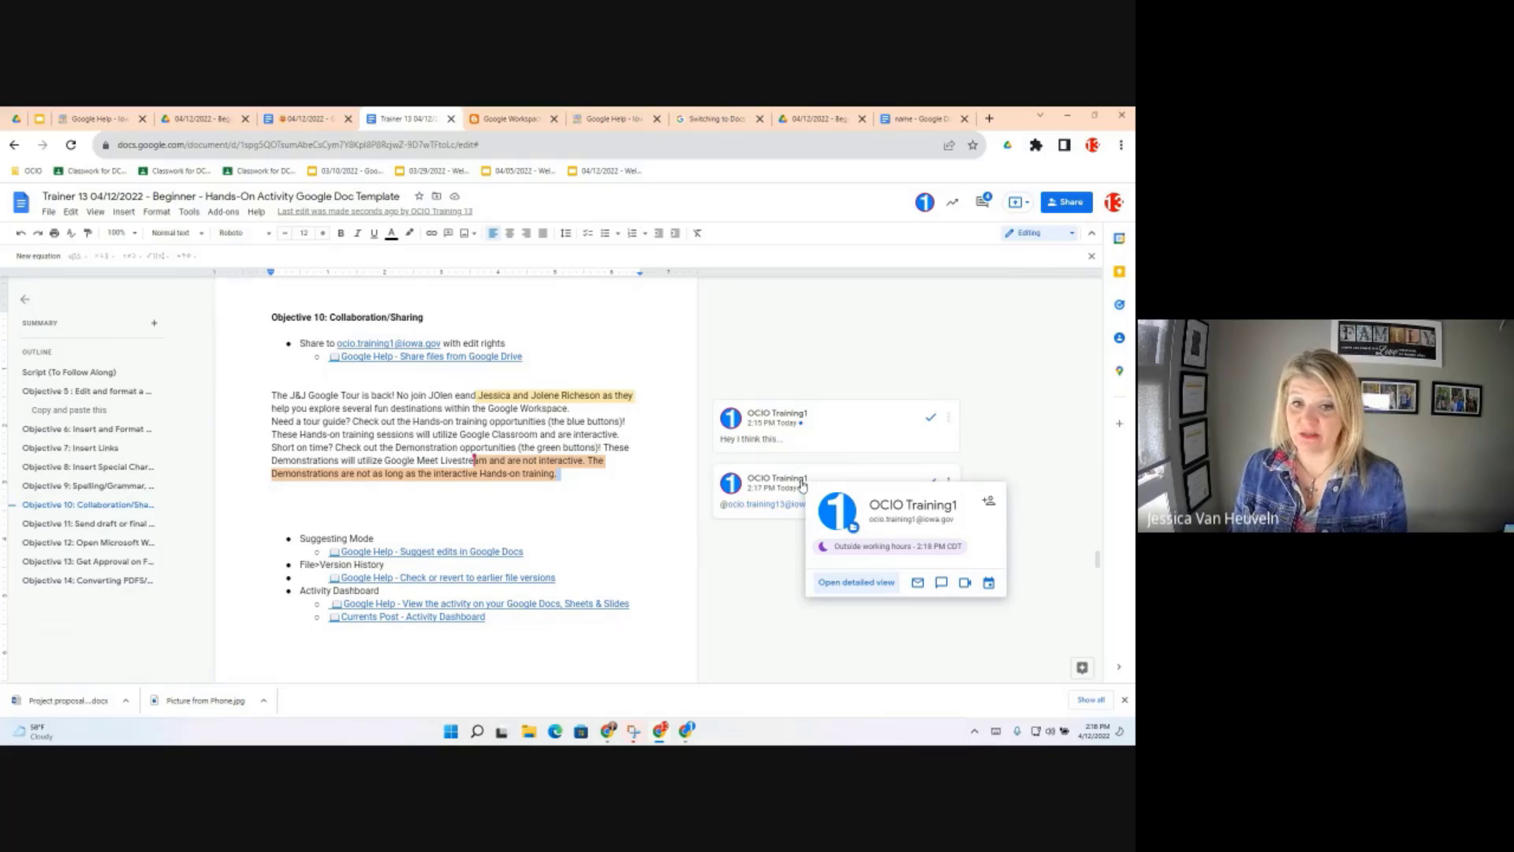
# Open the comment history, check its All filter options, then close the comments panel
pyautogui.click(983, 204)
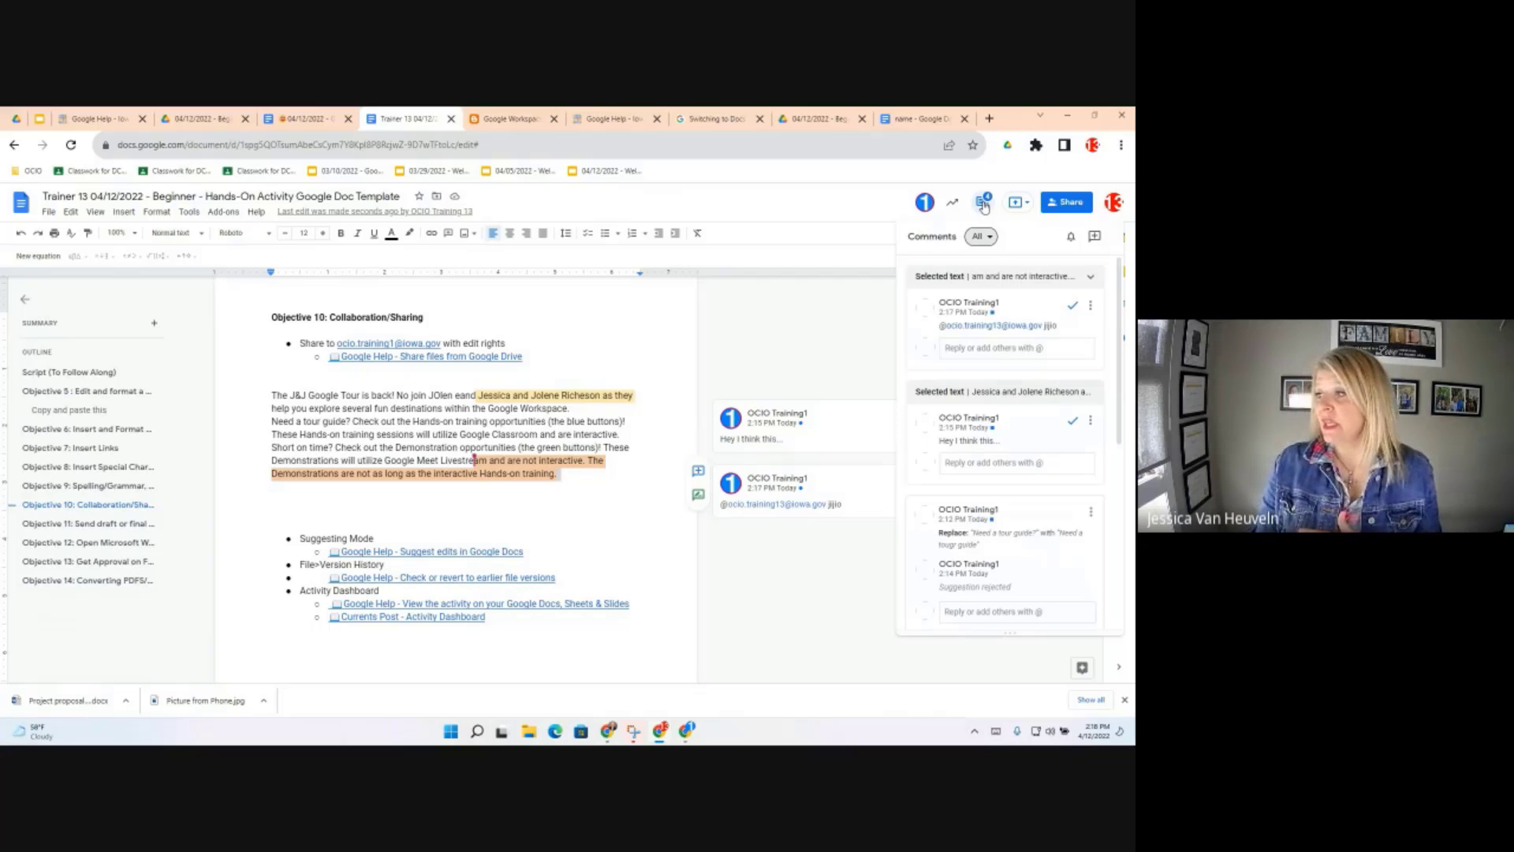
pyautogui.click(990, 238)
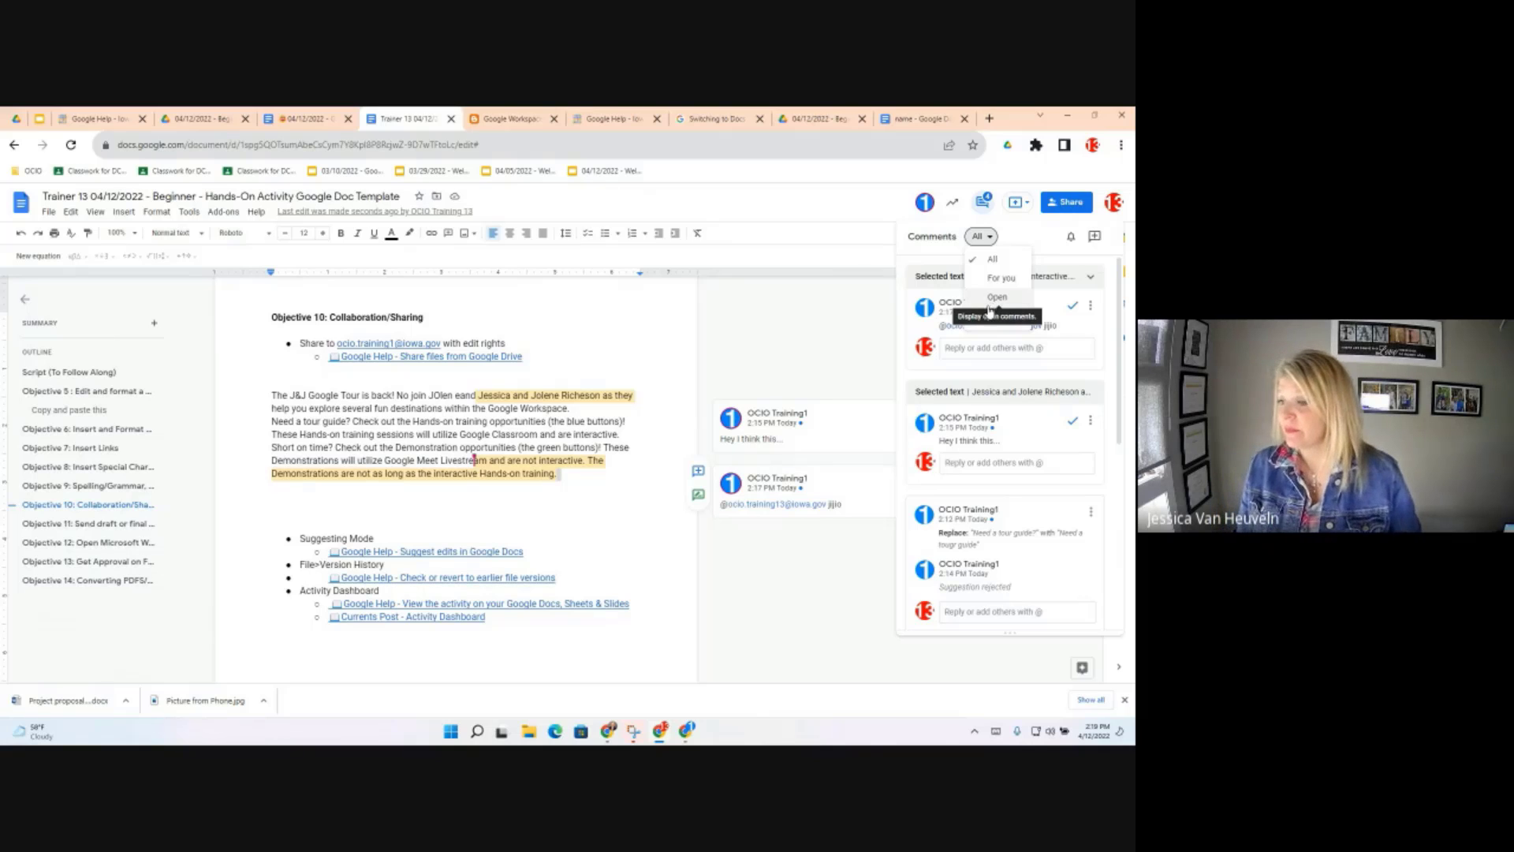
pyautogui.click(755, 359)
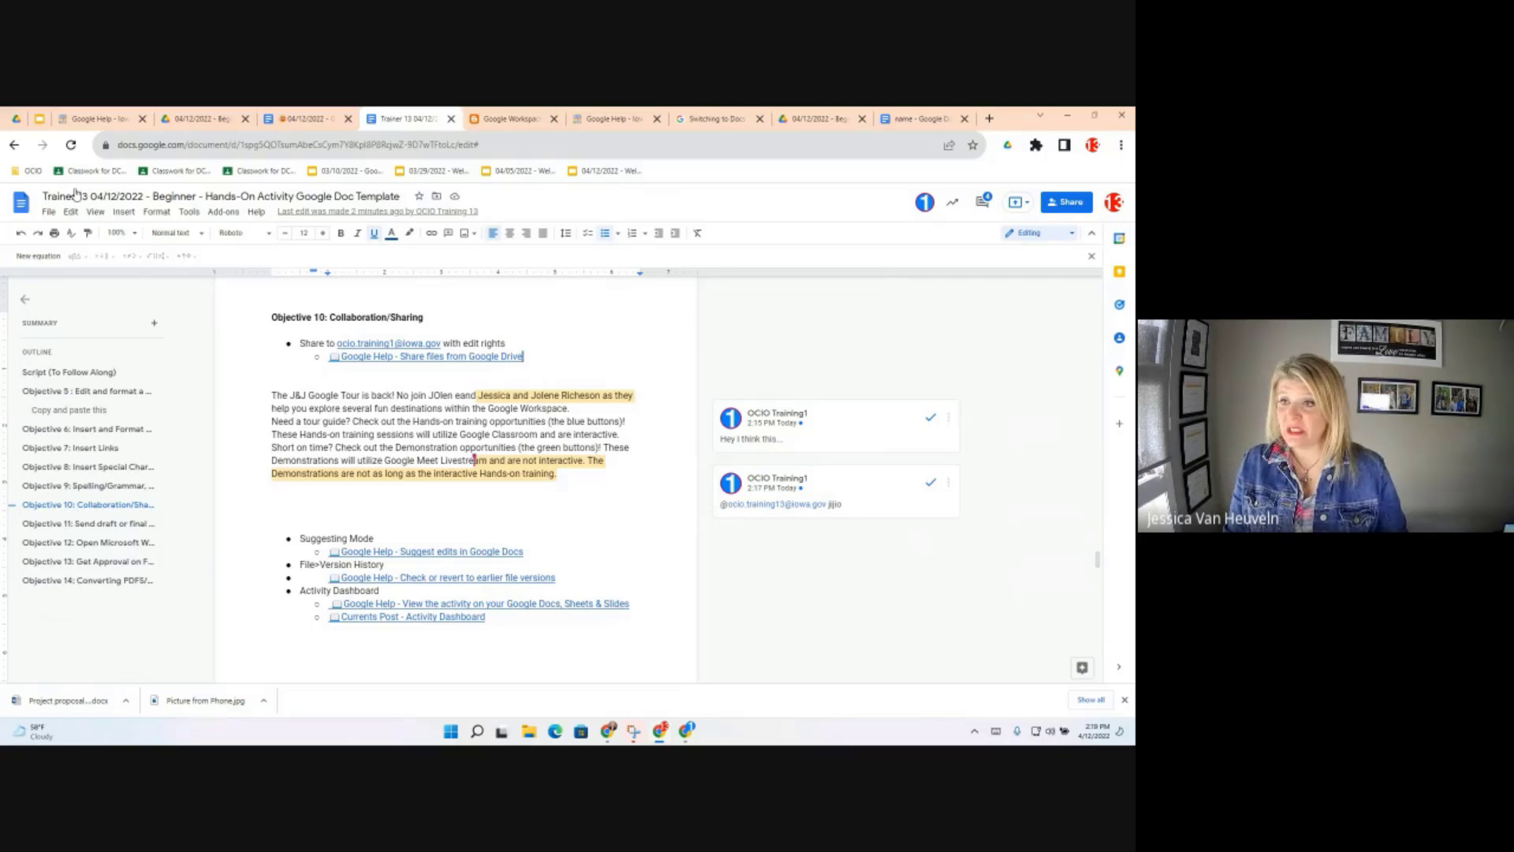
# Open the Trainer 13 document's version history through File > Version history
pyautogui.click(49, 213)
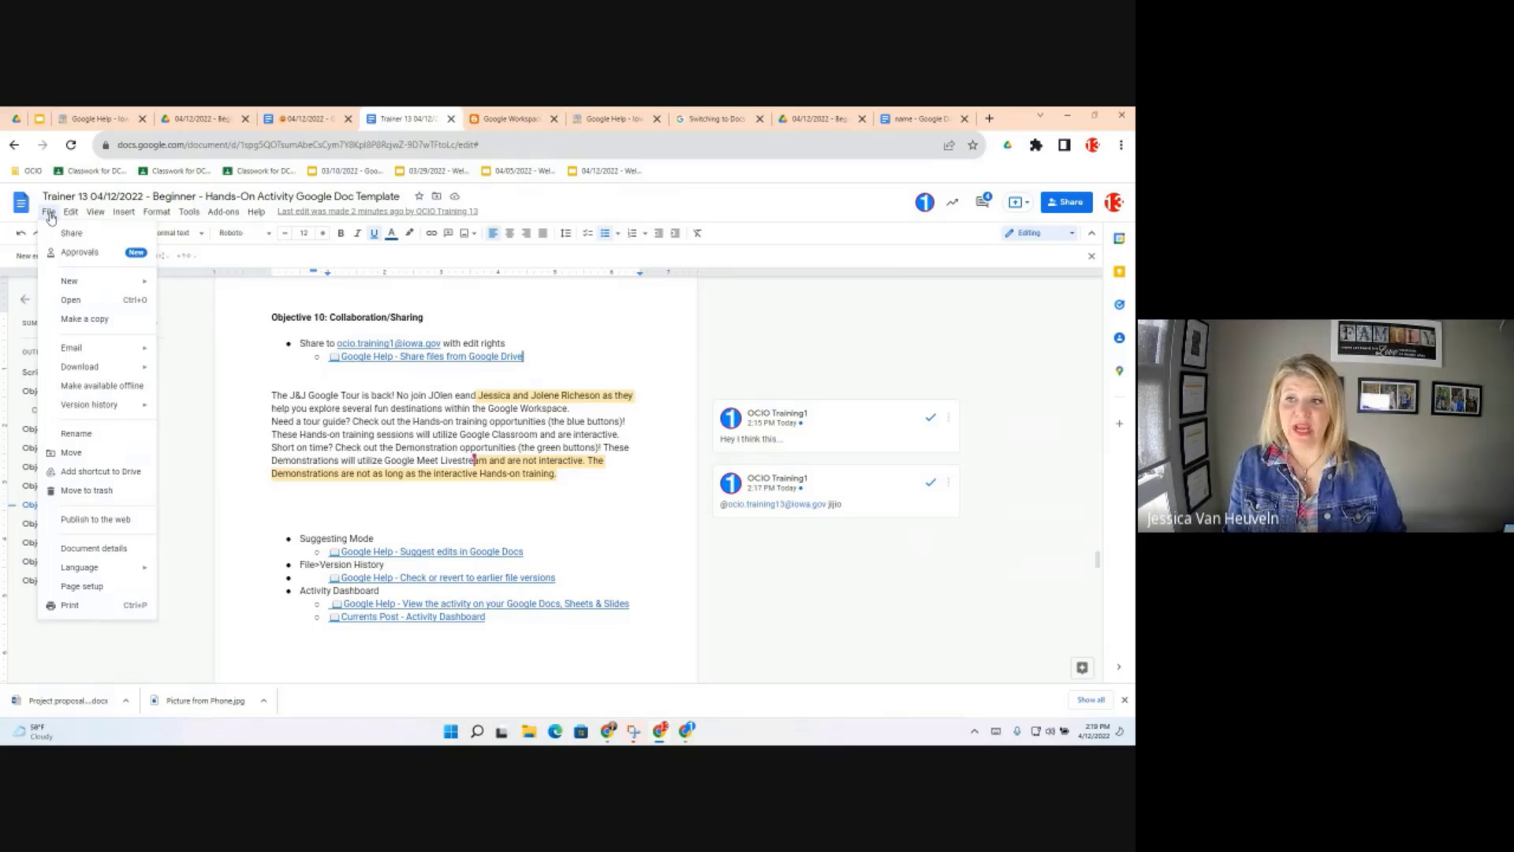
pyautogui.moveTo(90, 416)
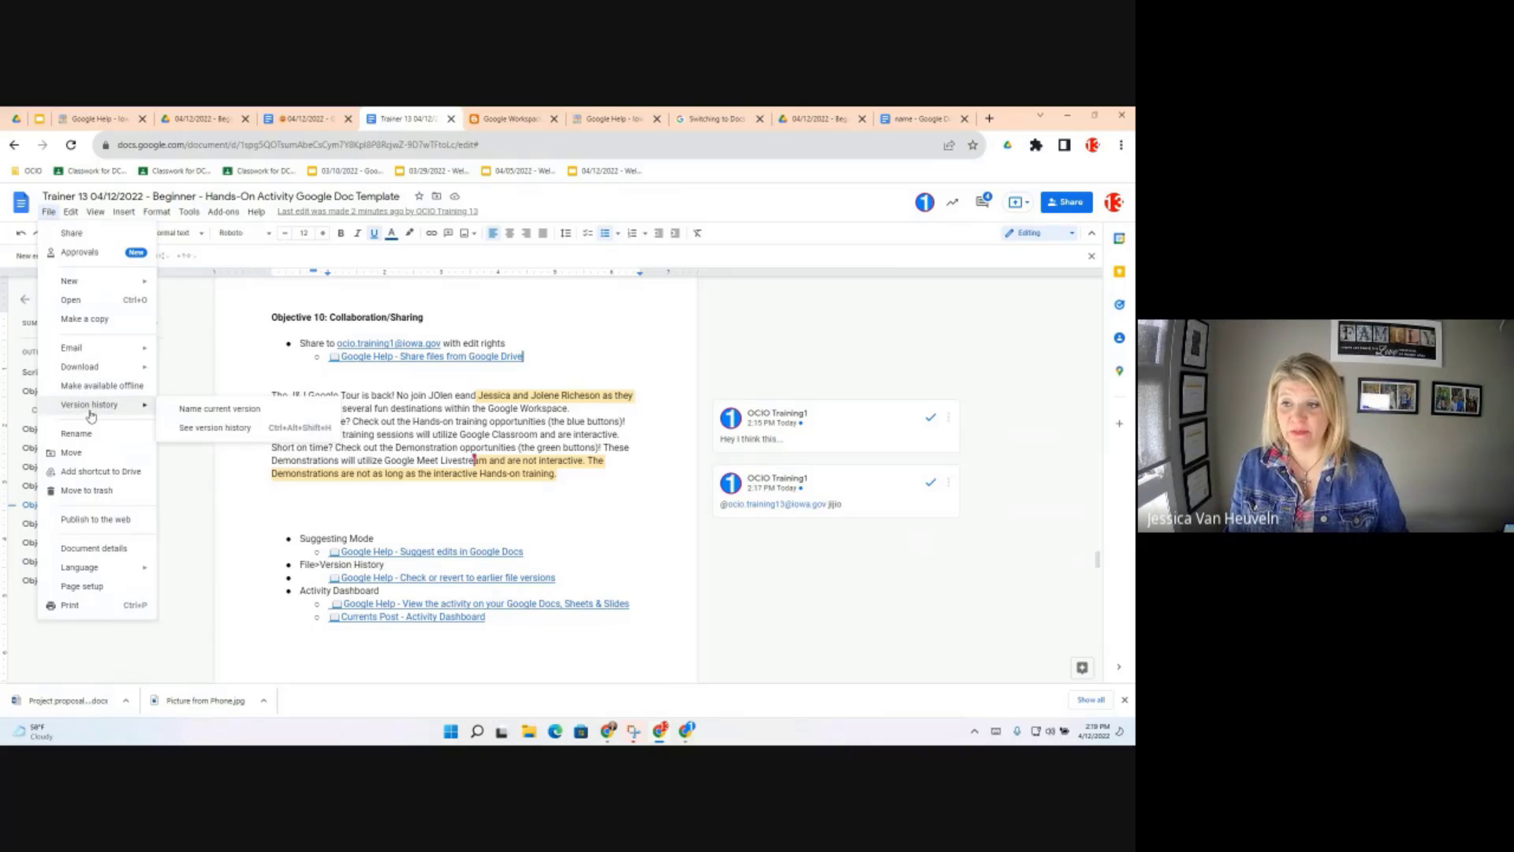
pyautogui.click(220, 436)
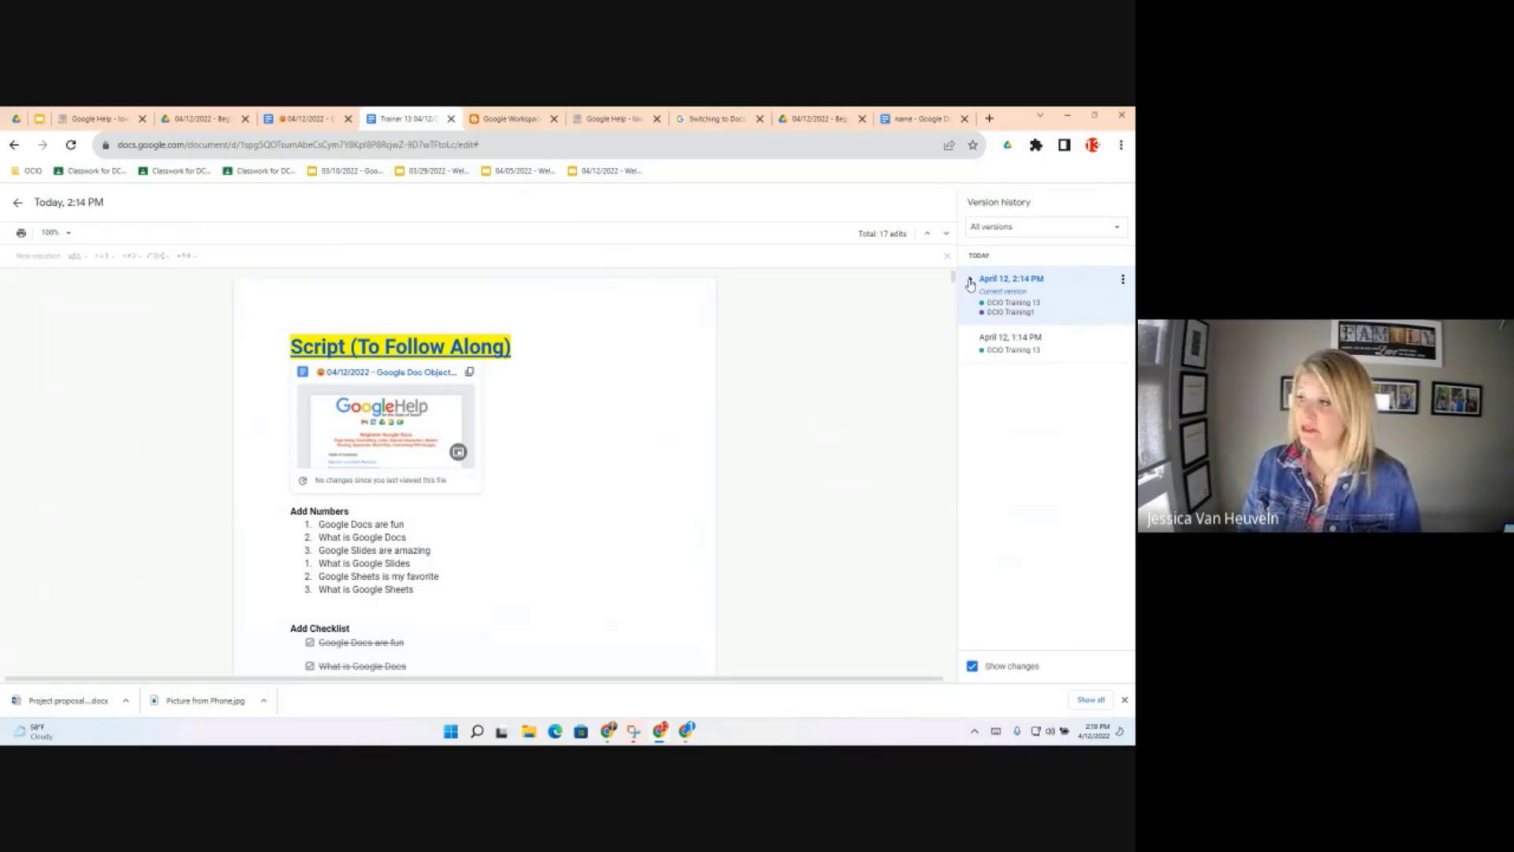
# Expand the April 12, 2:14 PM entry and preview the 2:14 PM and 2:06 PM versions
pyautogui.click(970, 284)
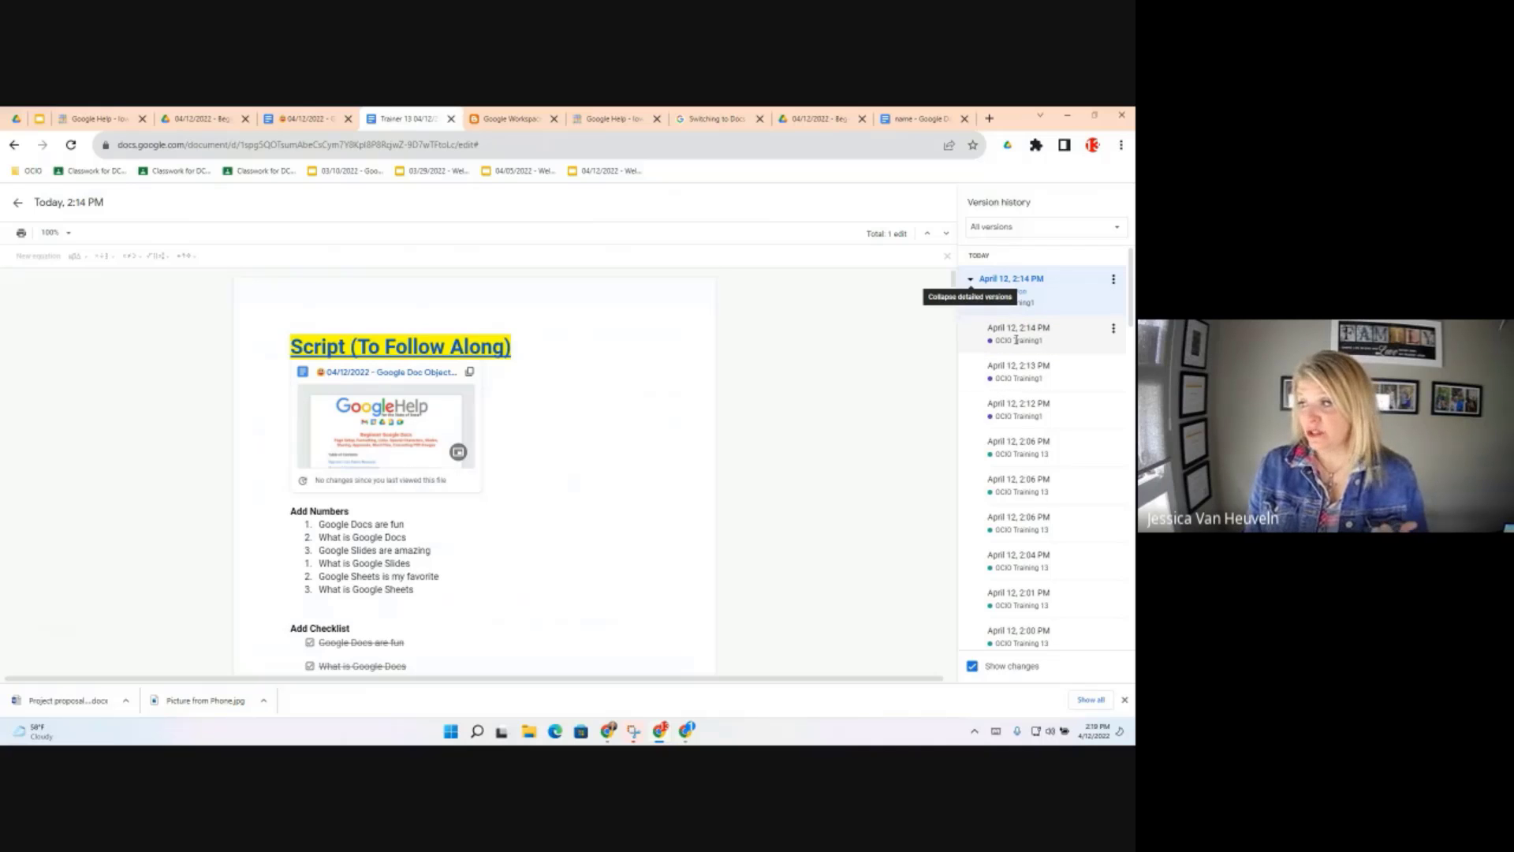
pyautogui.click(1016, 339)
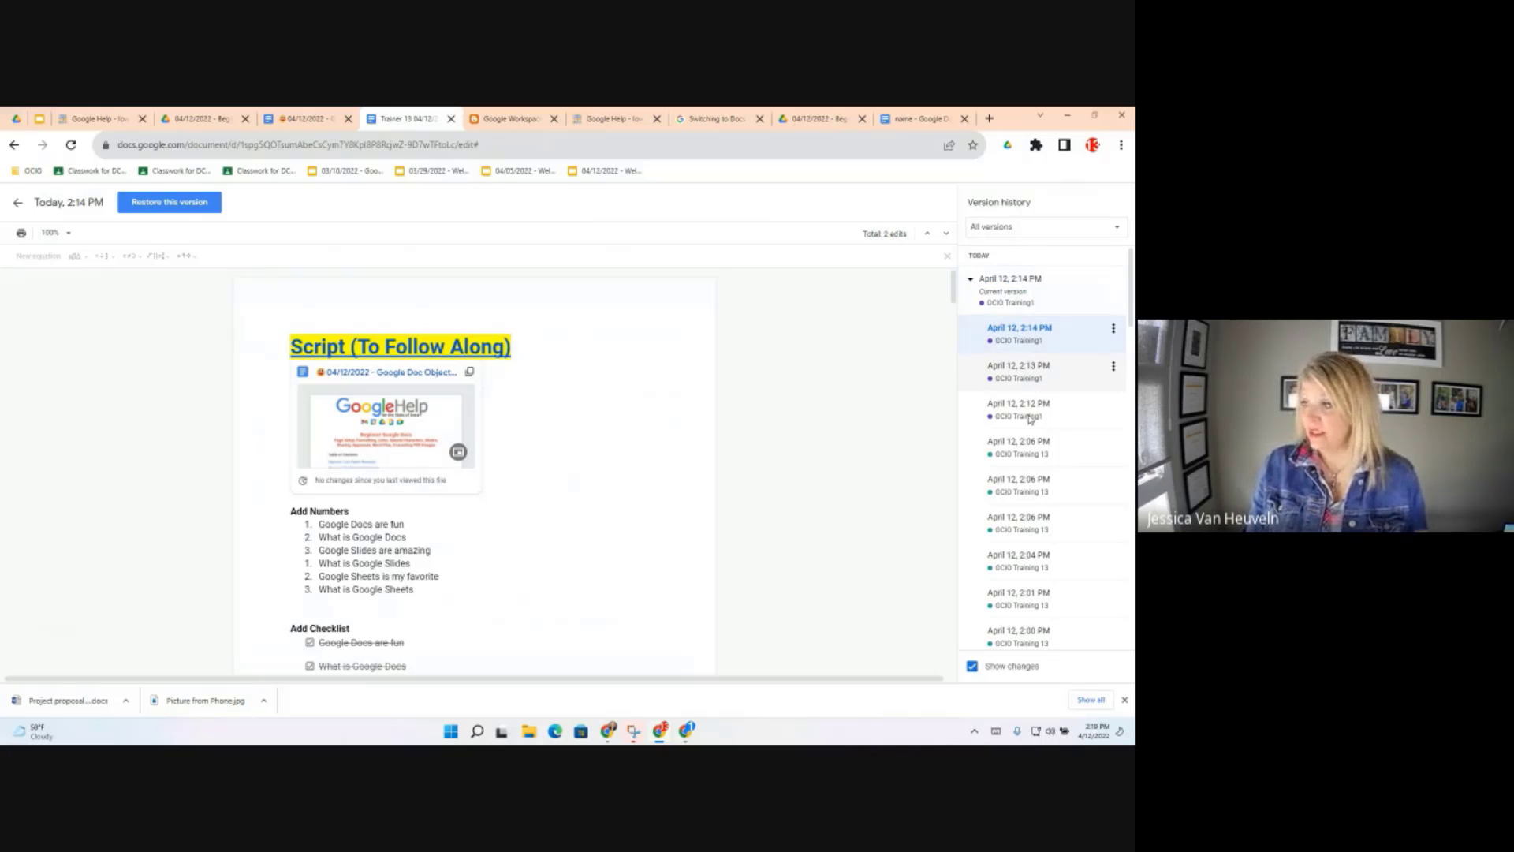
pyautogui.click(1002, 451)
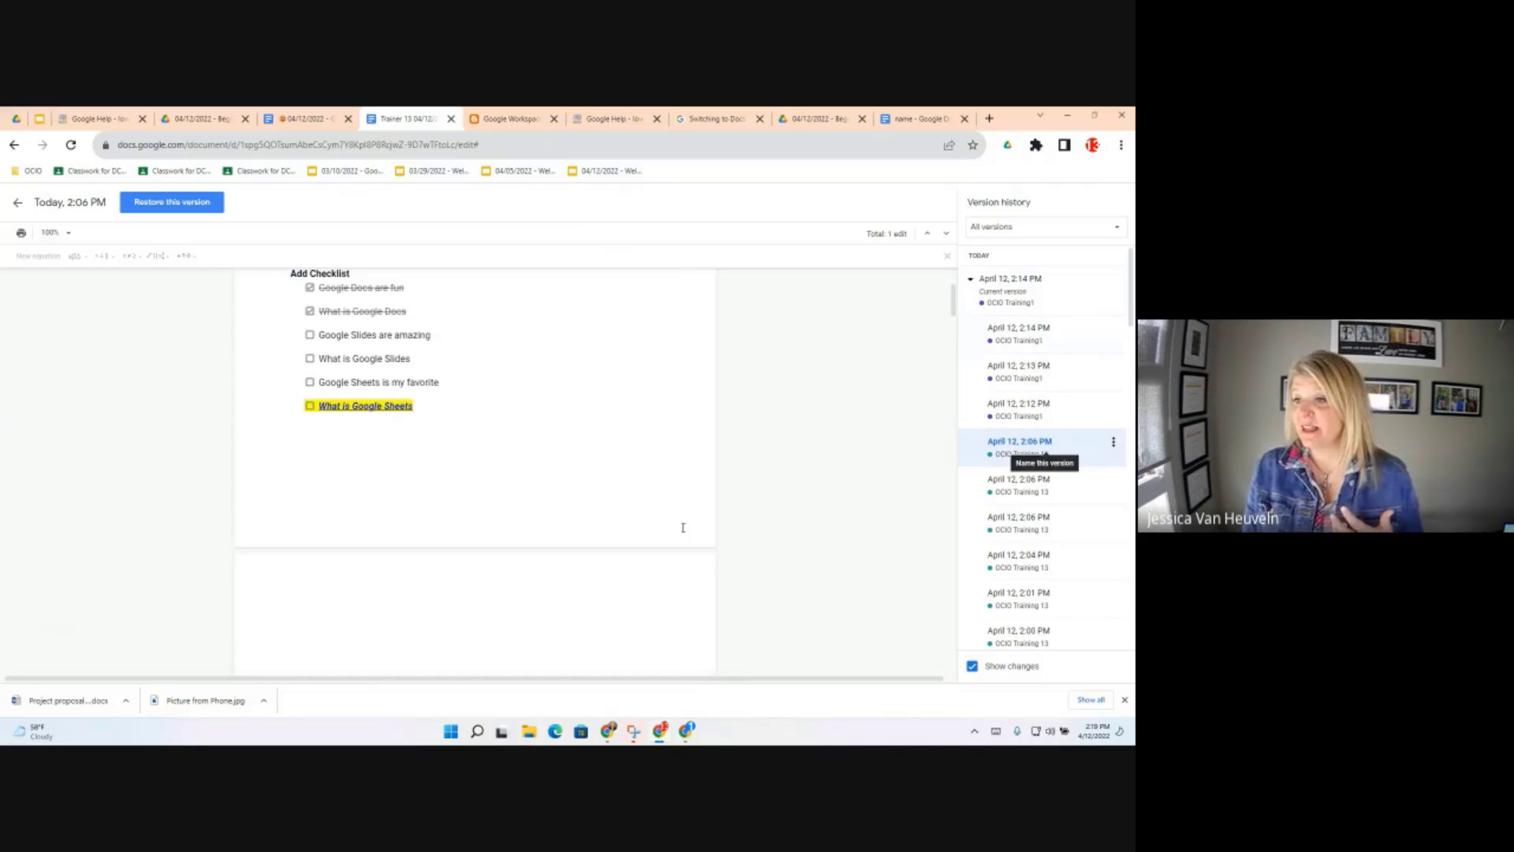
pyautogui.scroll(-3, 655, 532)
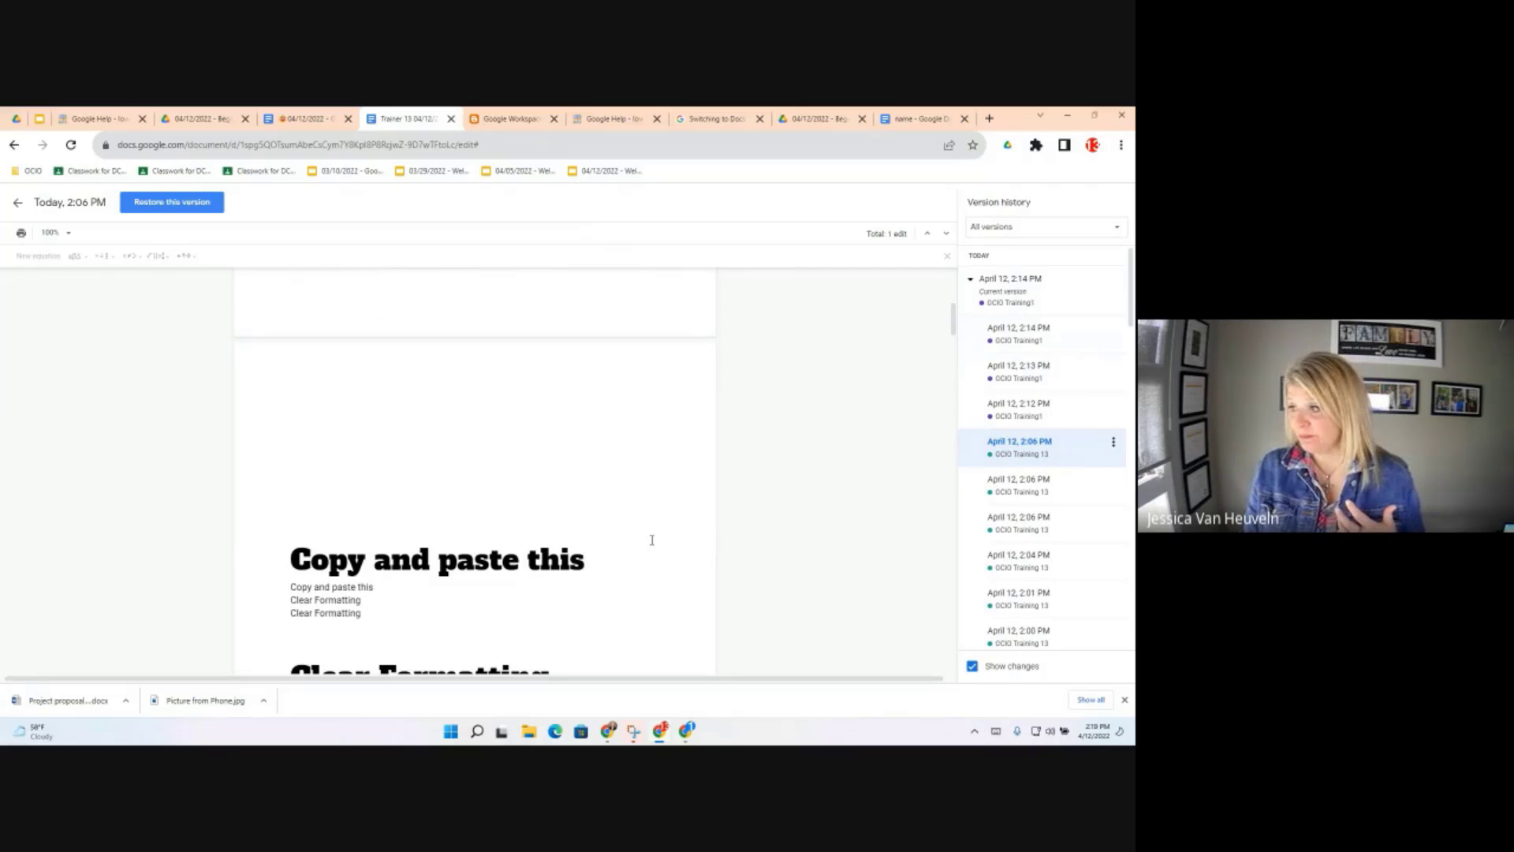
pyautogui.scroll(-5, 648, 568)
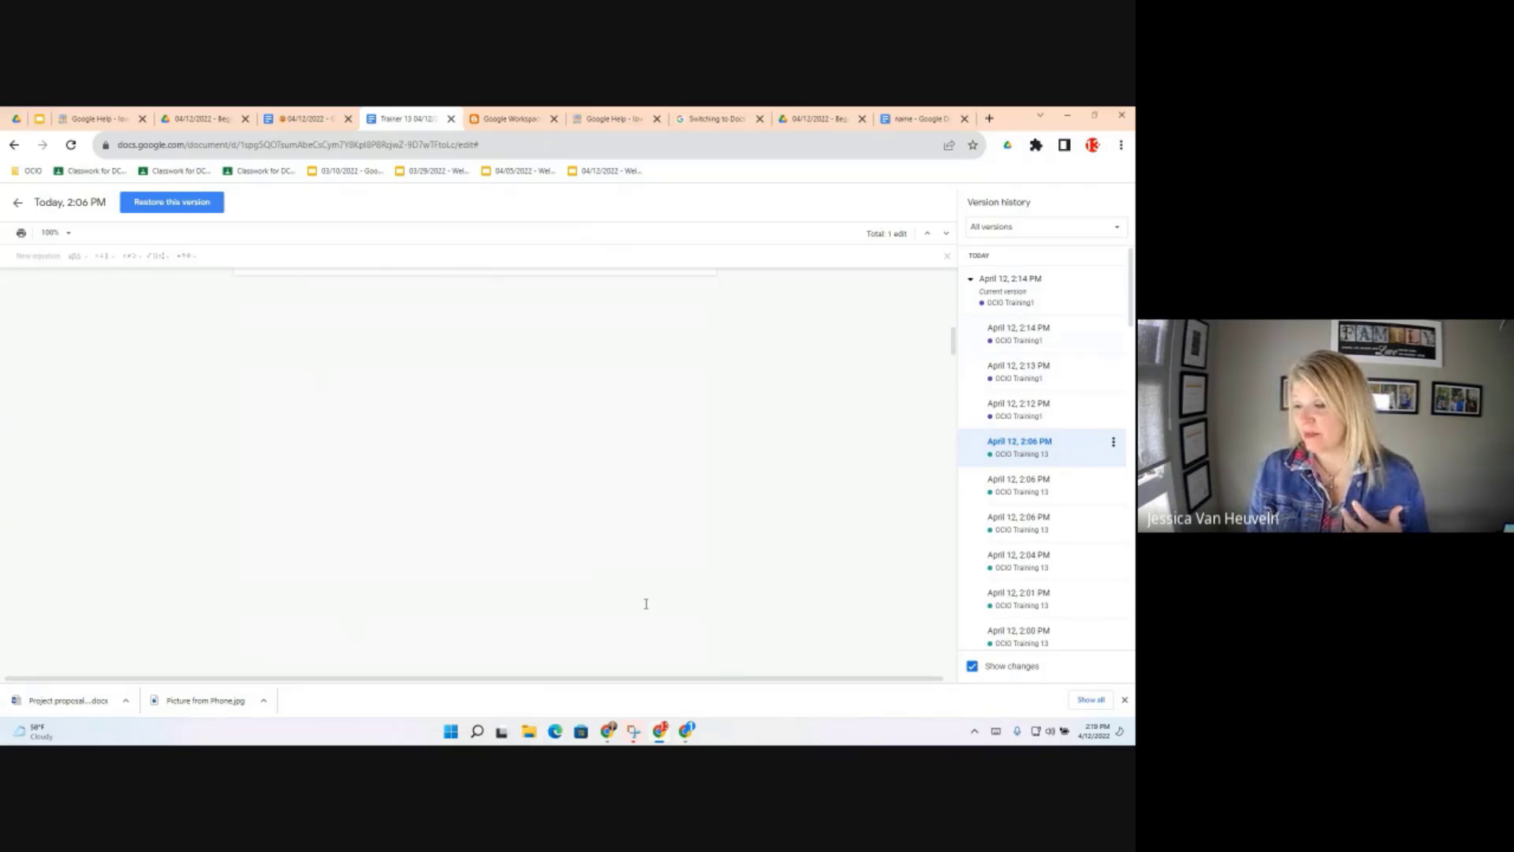
pyautogui.scroll(-5, 658, 603)
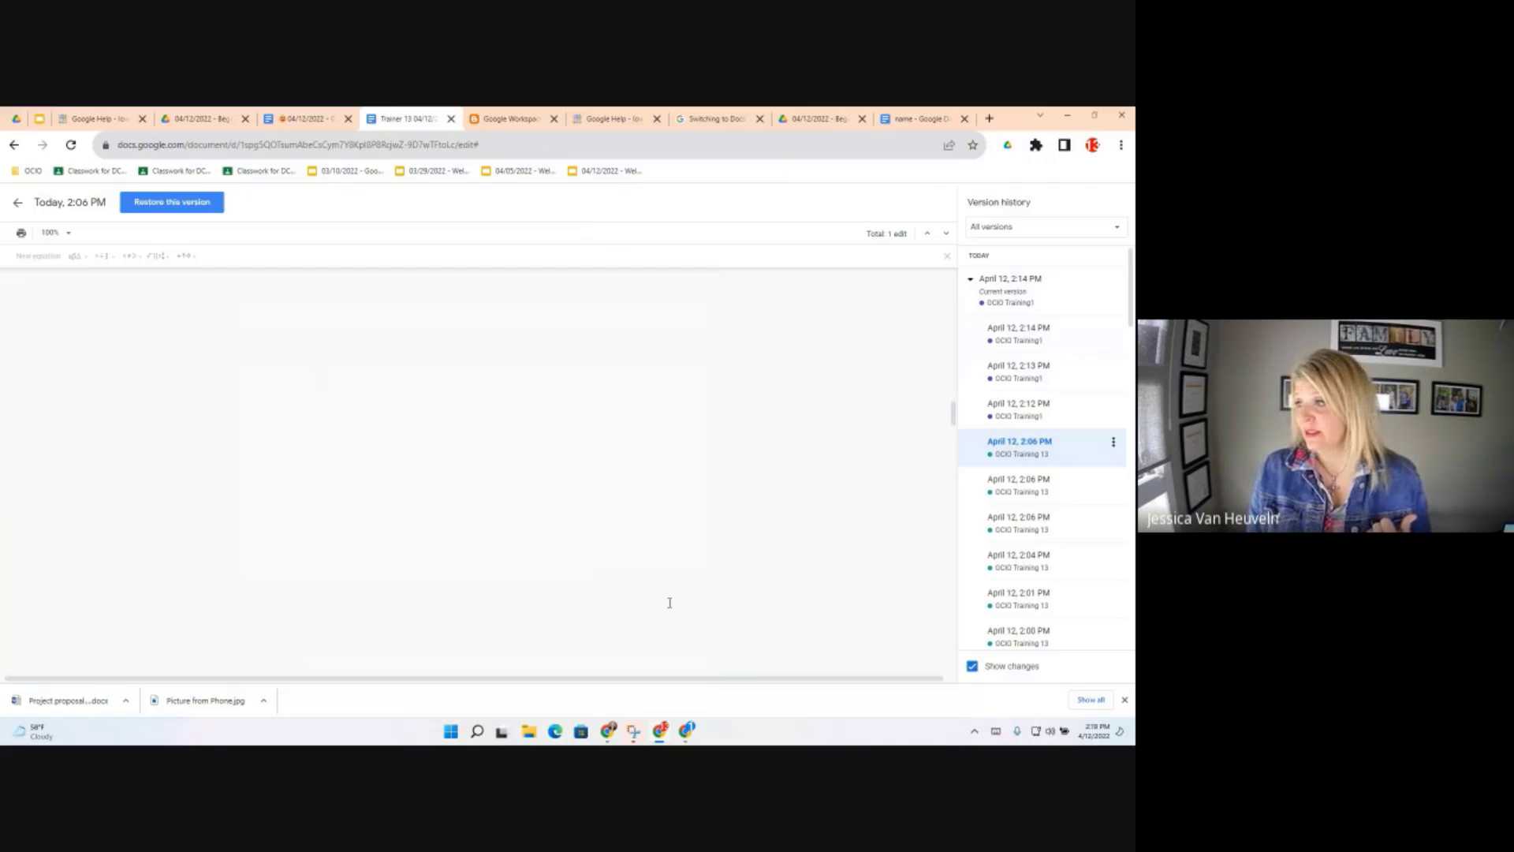
pyautogui.scroll(-10, 671, 605)
pyautogui.scroll(10, 671, 610)
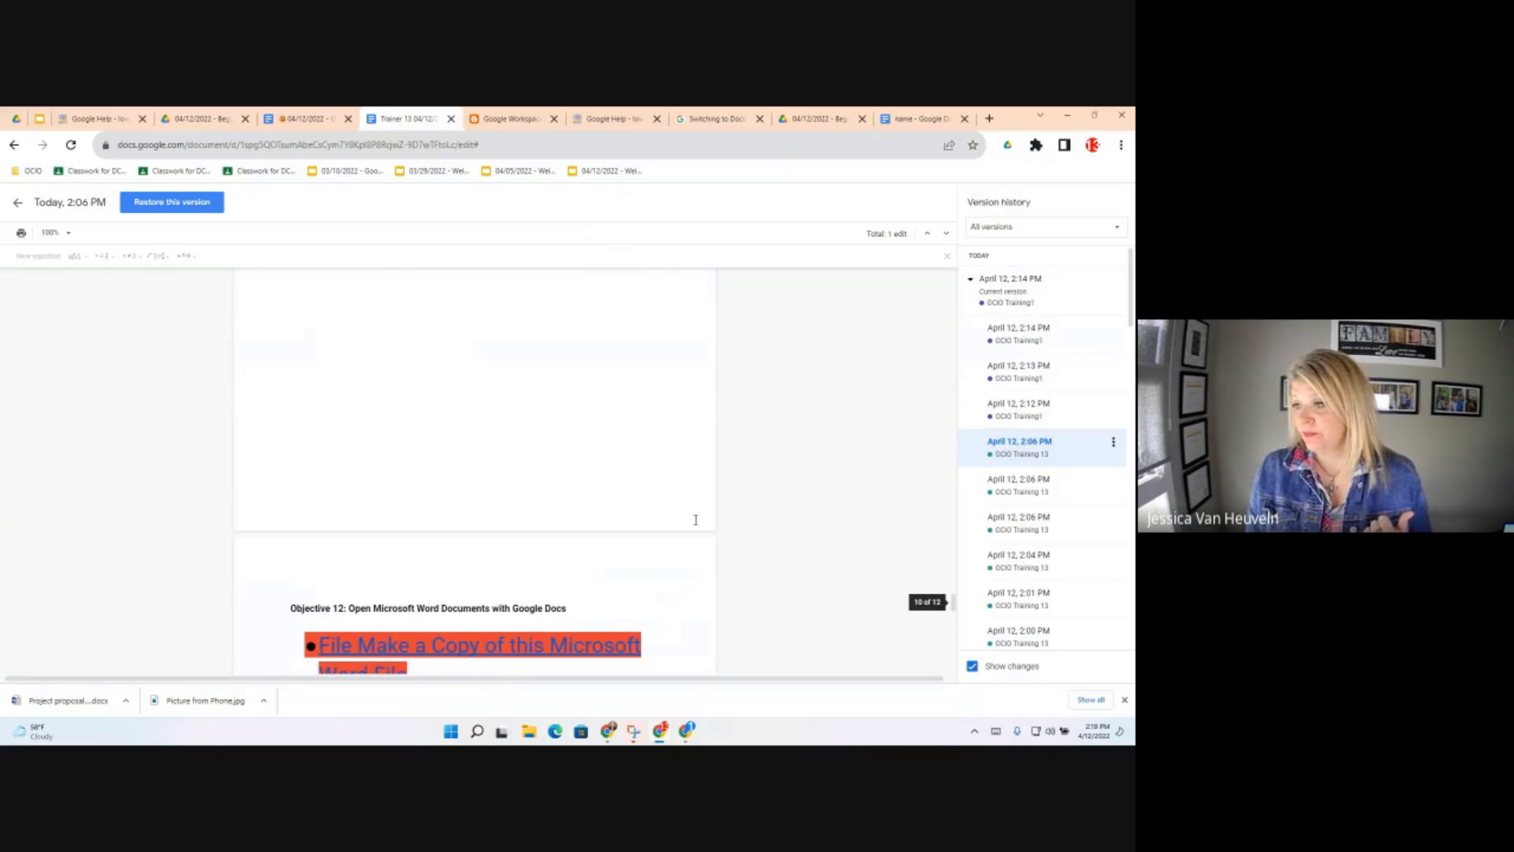
pyautogui.scroll(10, 710, 493)
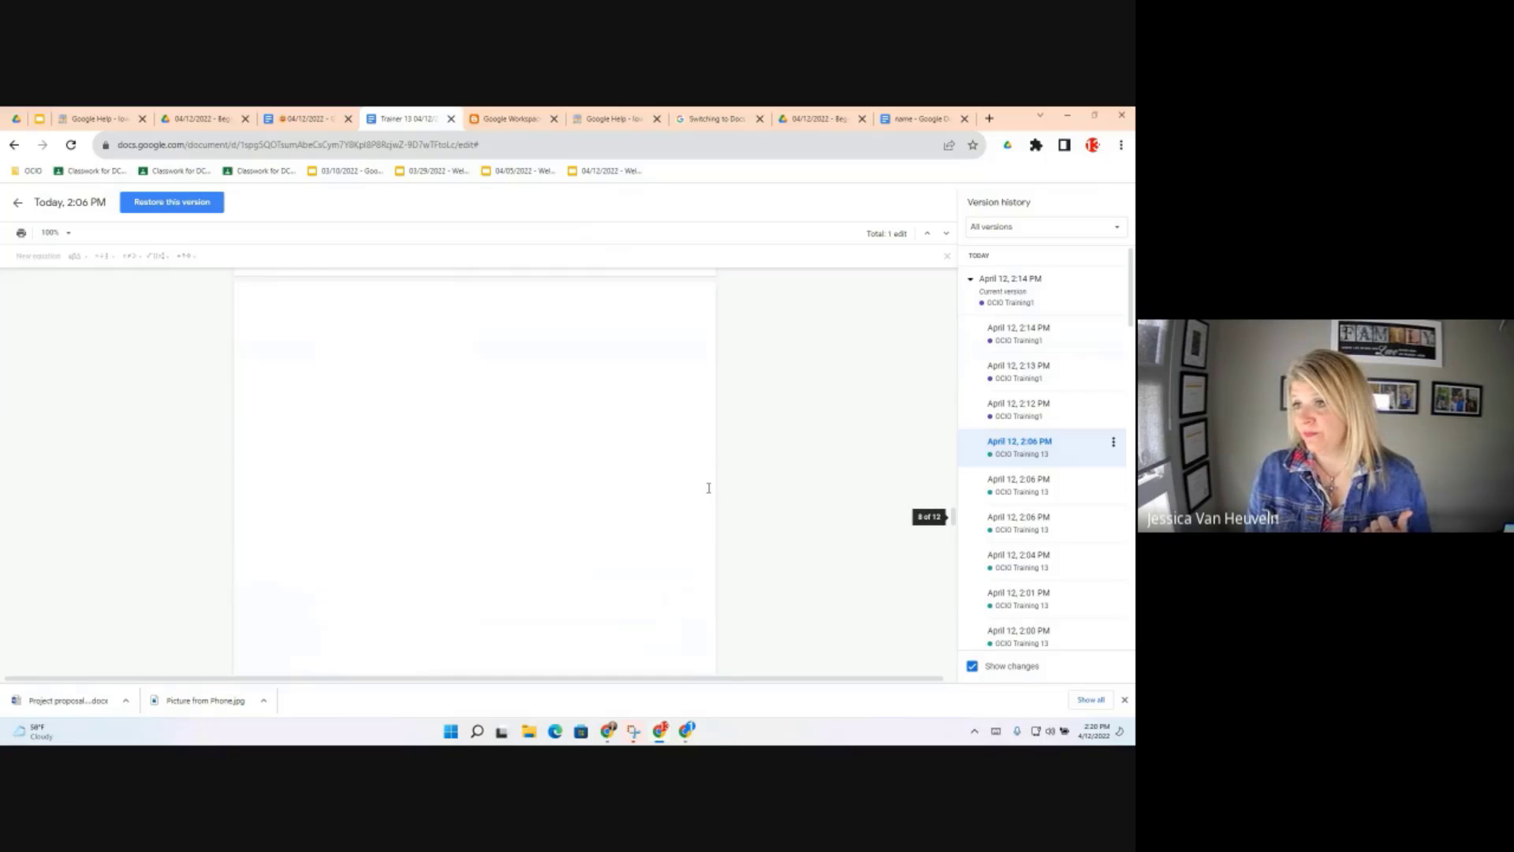
pyautogui.scroll(1, 708, 488)
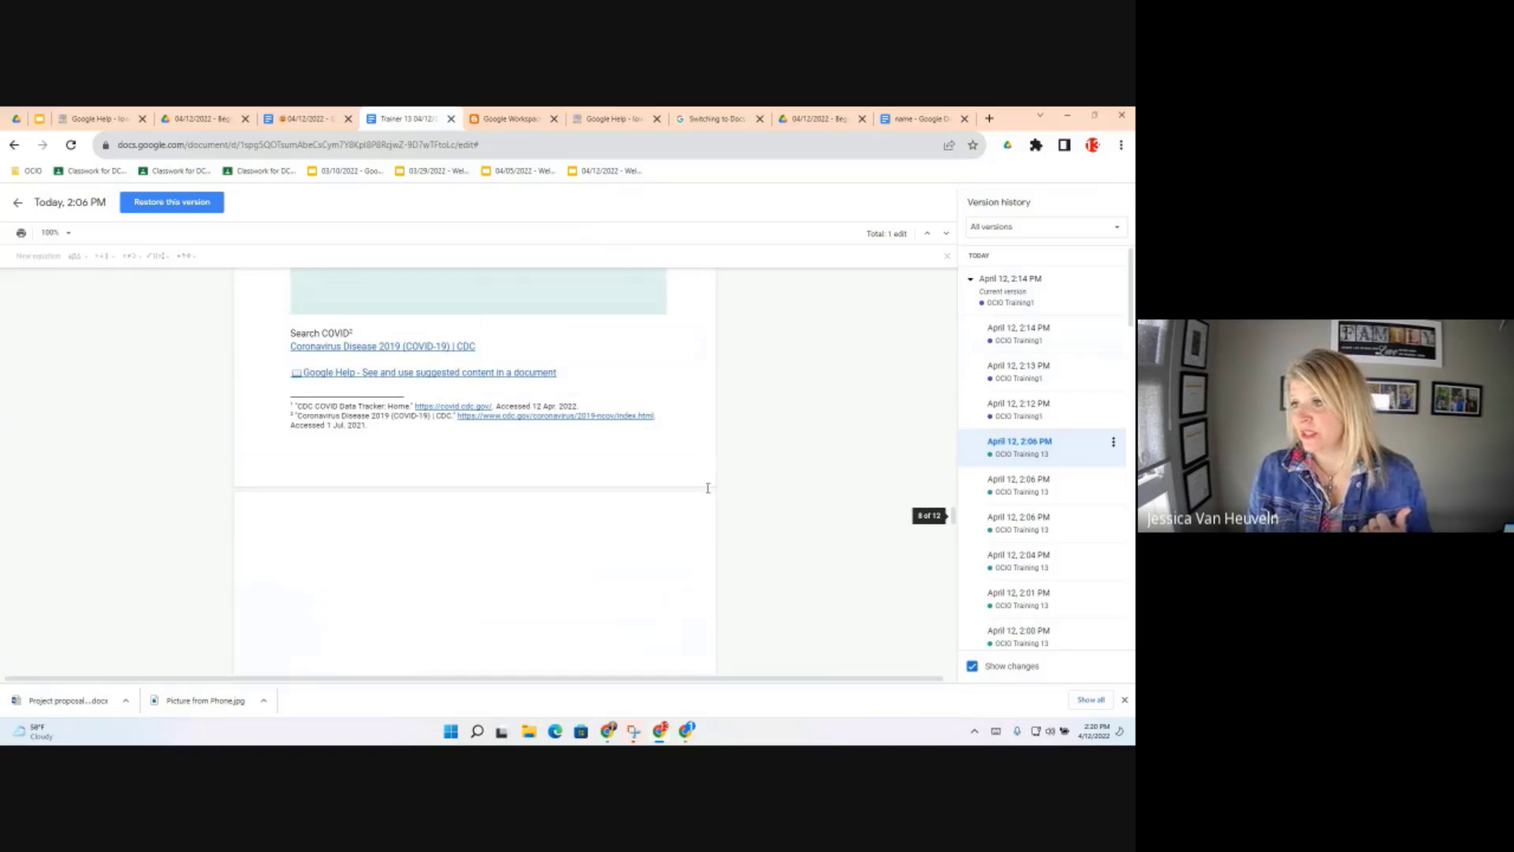
pyautogui.scroll(4, 709, 488)
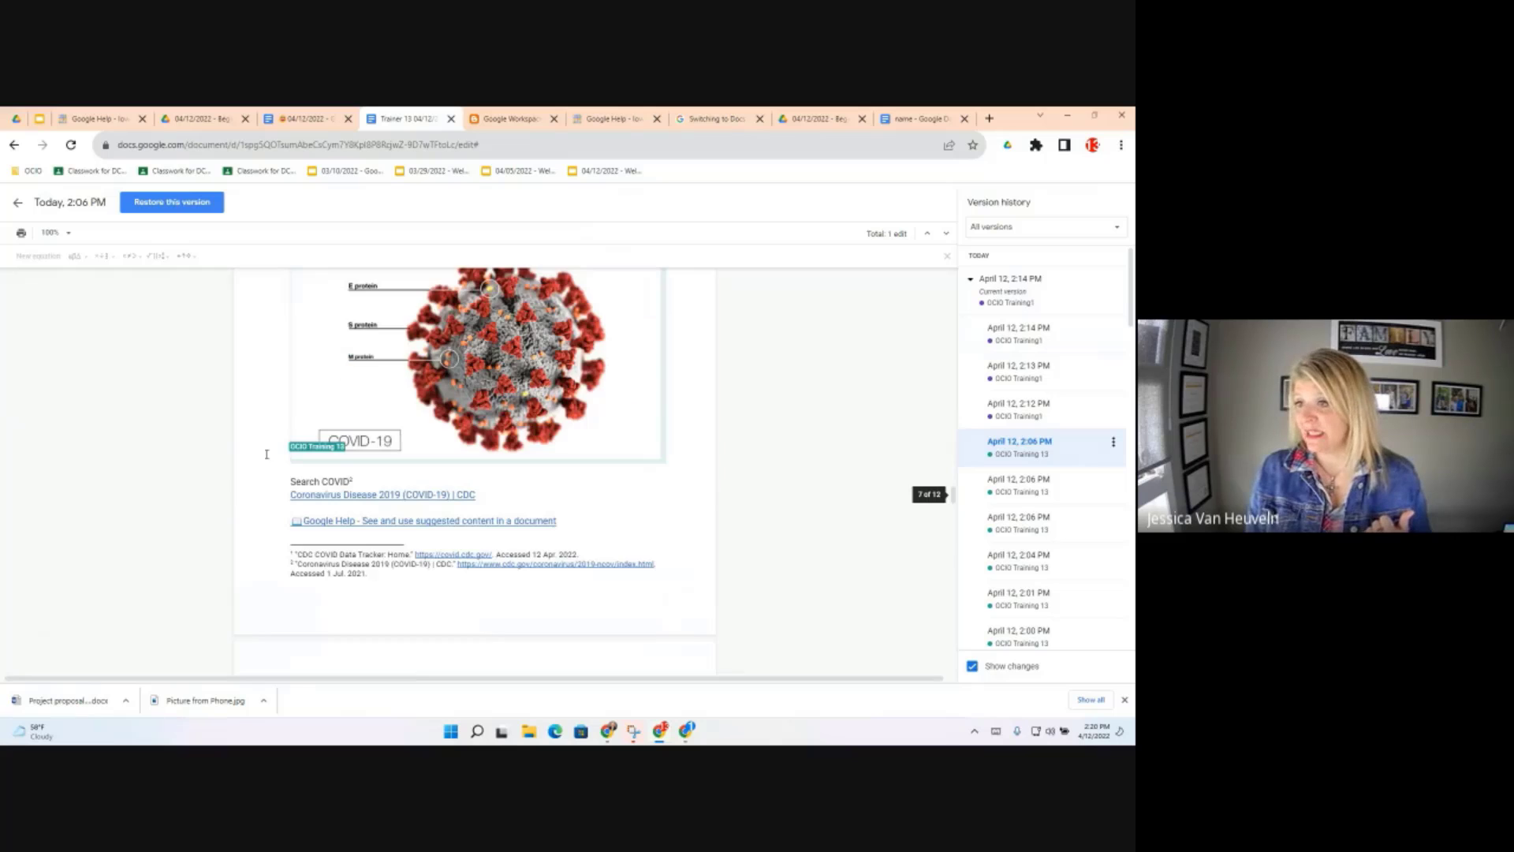
# Scroll down to earlier versions, then open and dismiss the 2:14 PM version's actions menu
pyautogui.scroll(-1, 215, 451)
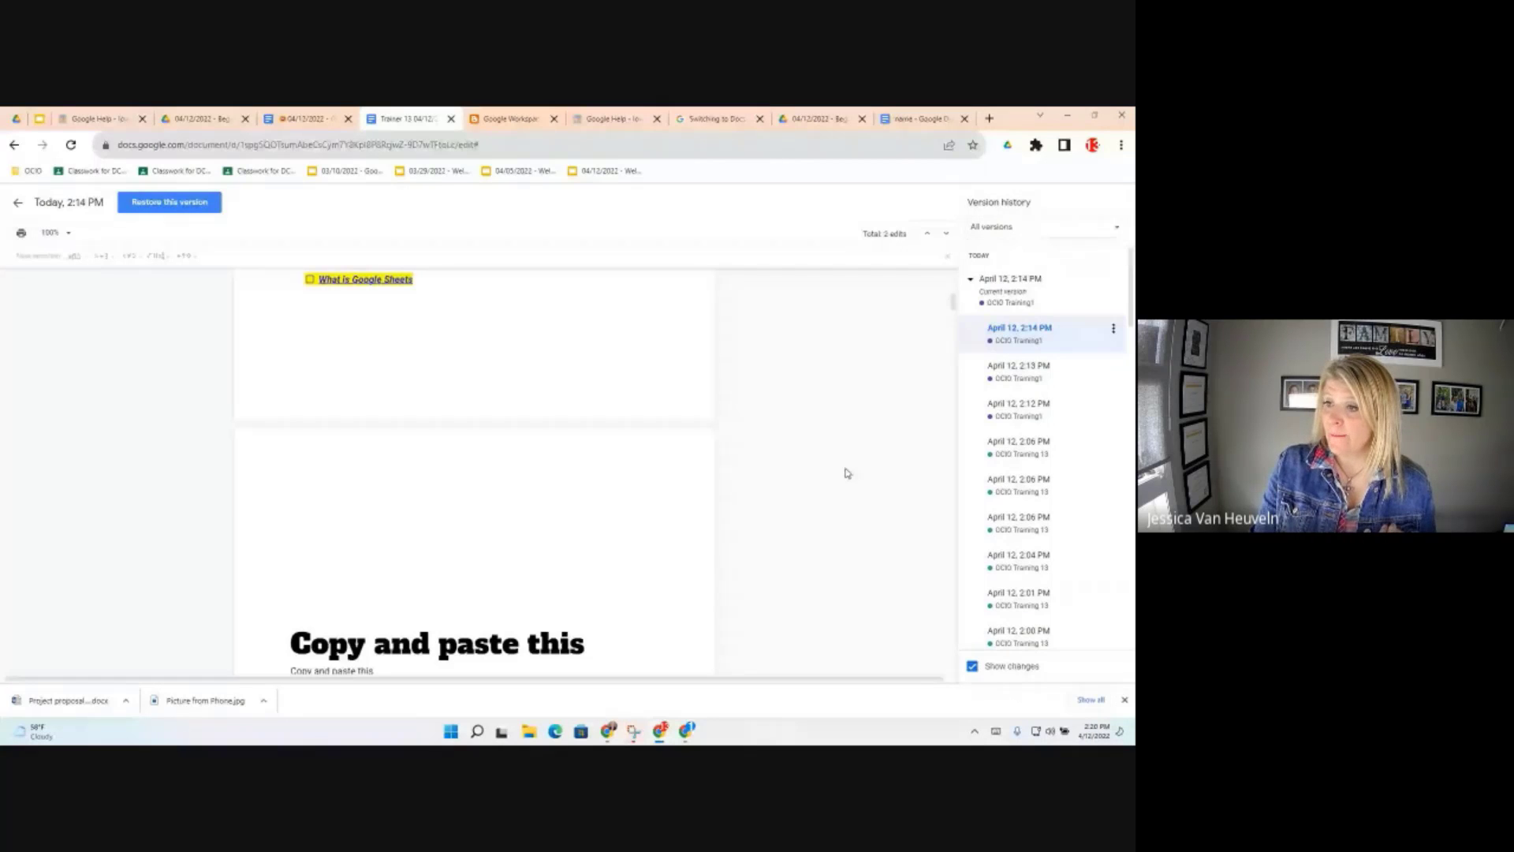
pyautogui.scroll(-20, 630, 533)
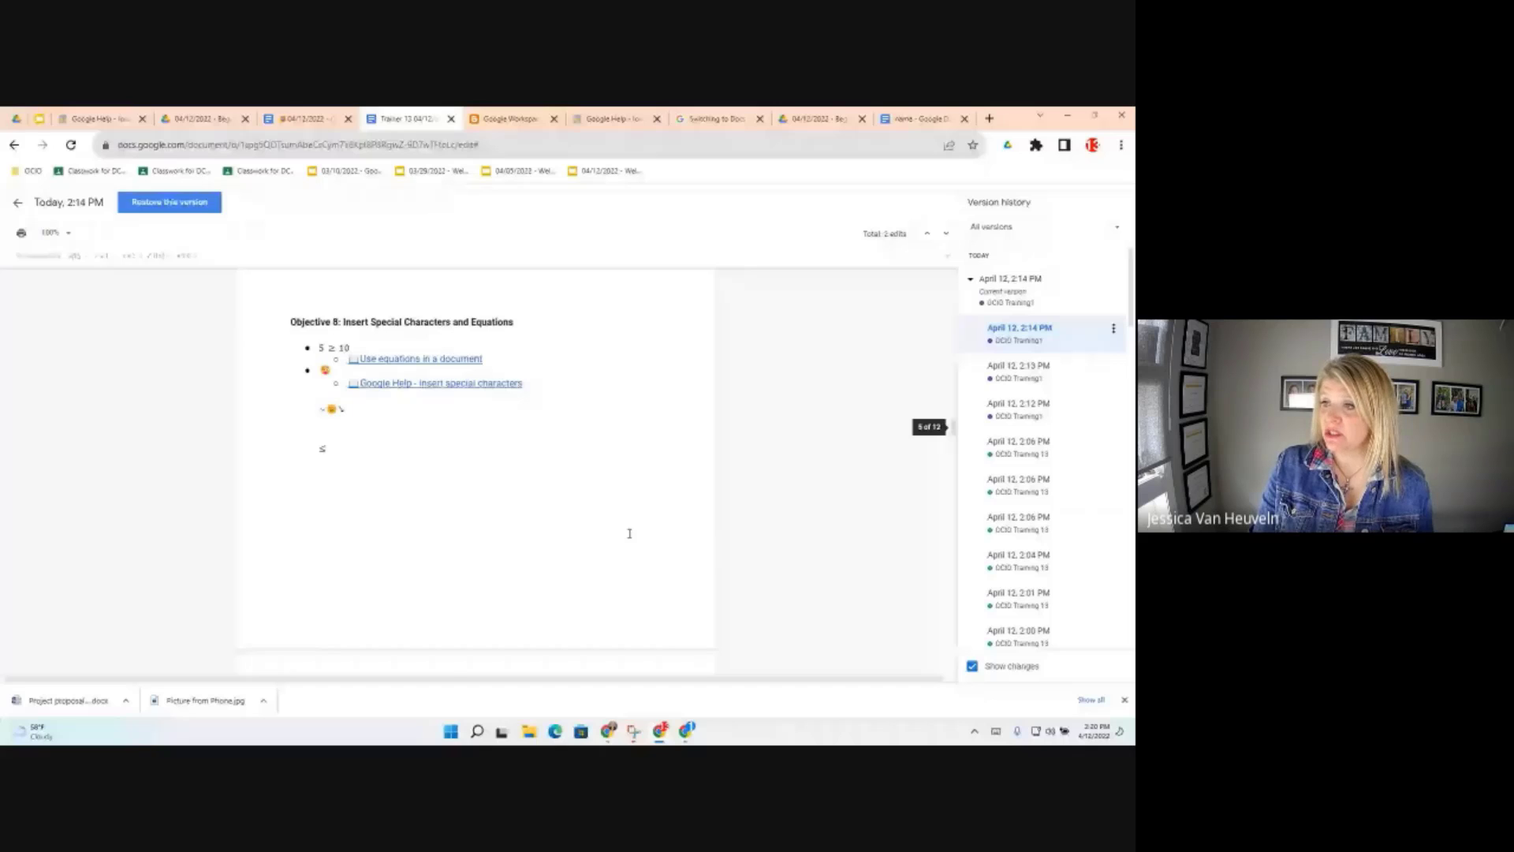
pyautogui.scroll(-10, 630, 533)
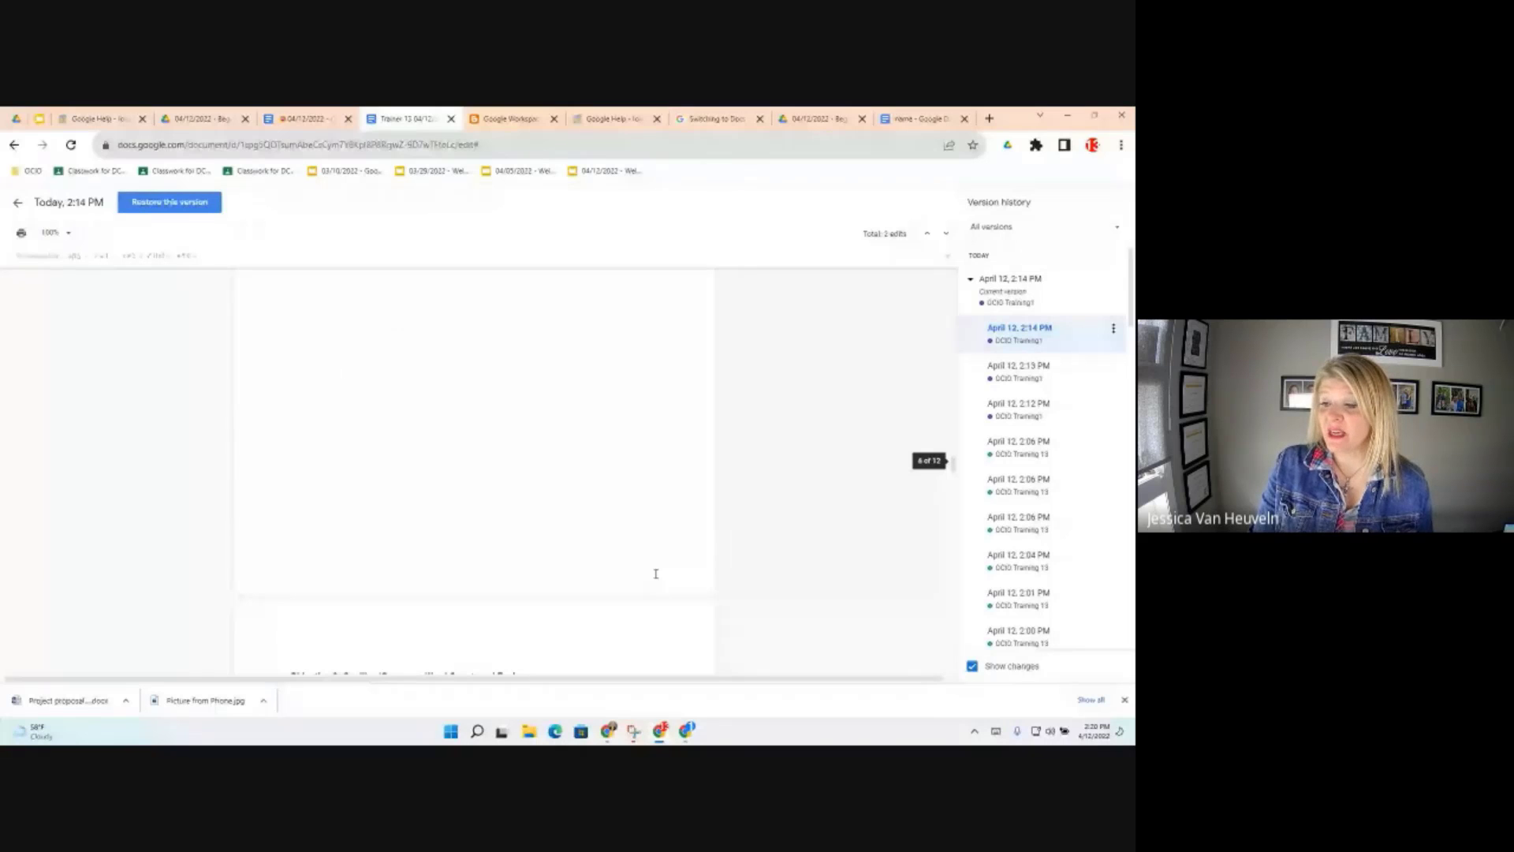
pyautogui.scroll(-3, 656, 573)
pyautogui.scroll(-2, 669, 581)
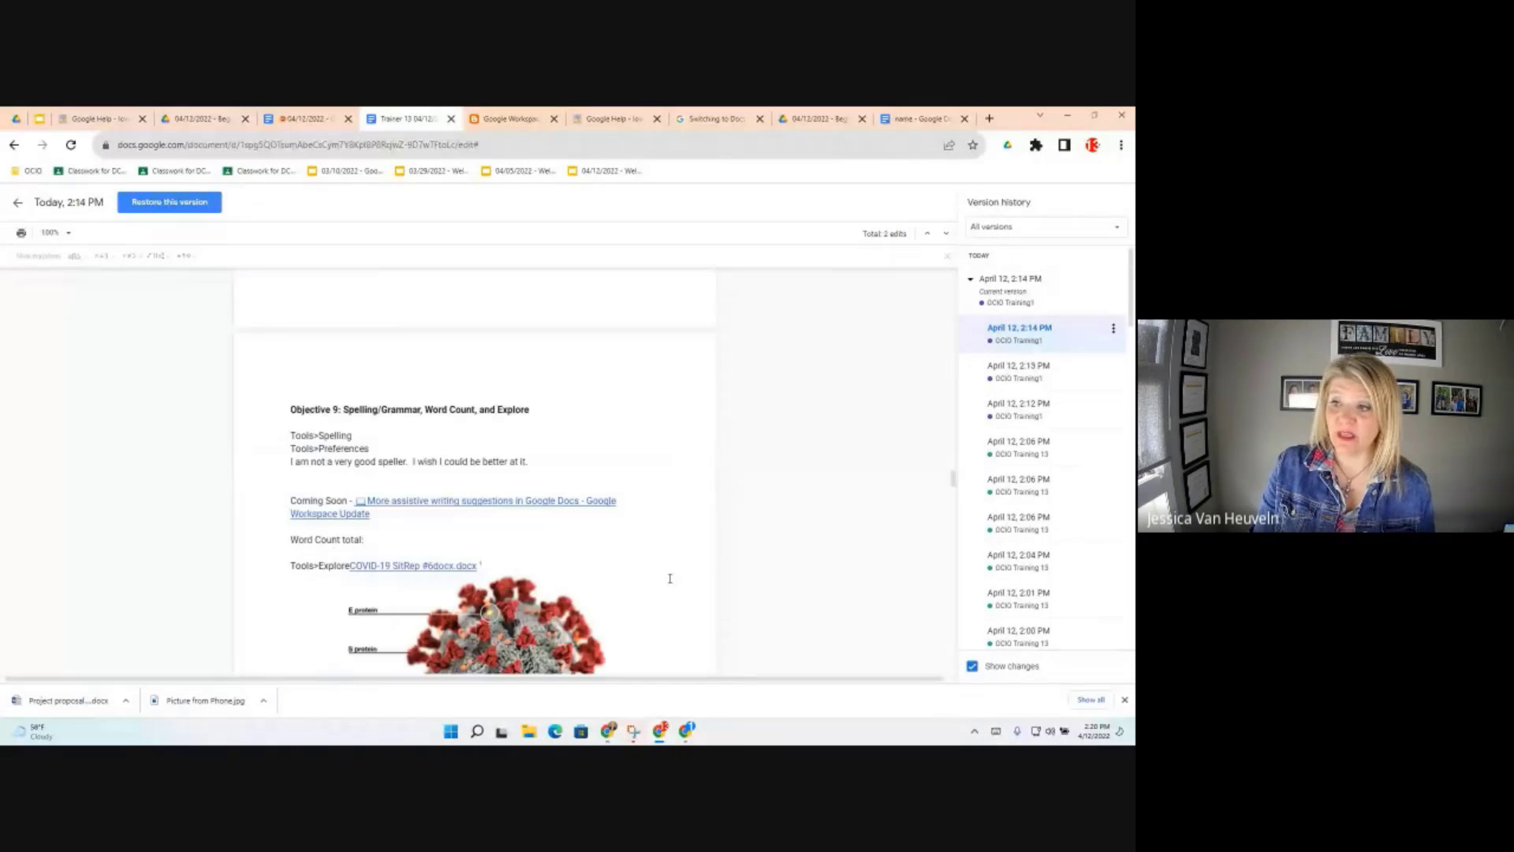
pyautogui.scroll(-1, 669, 578)
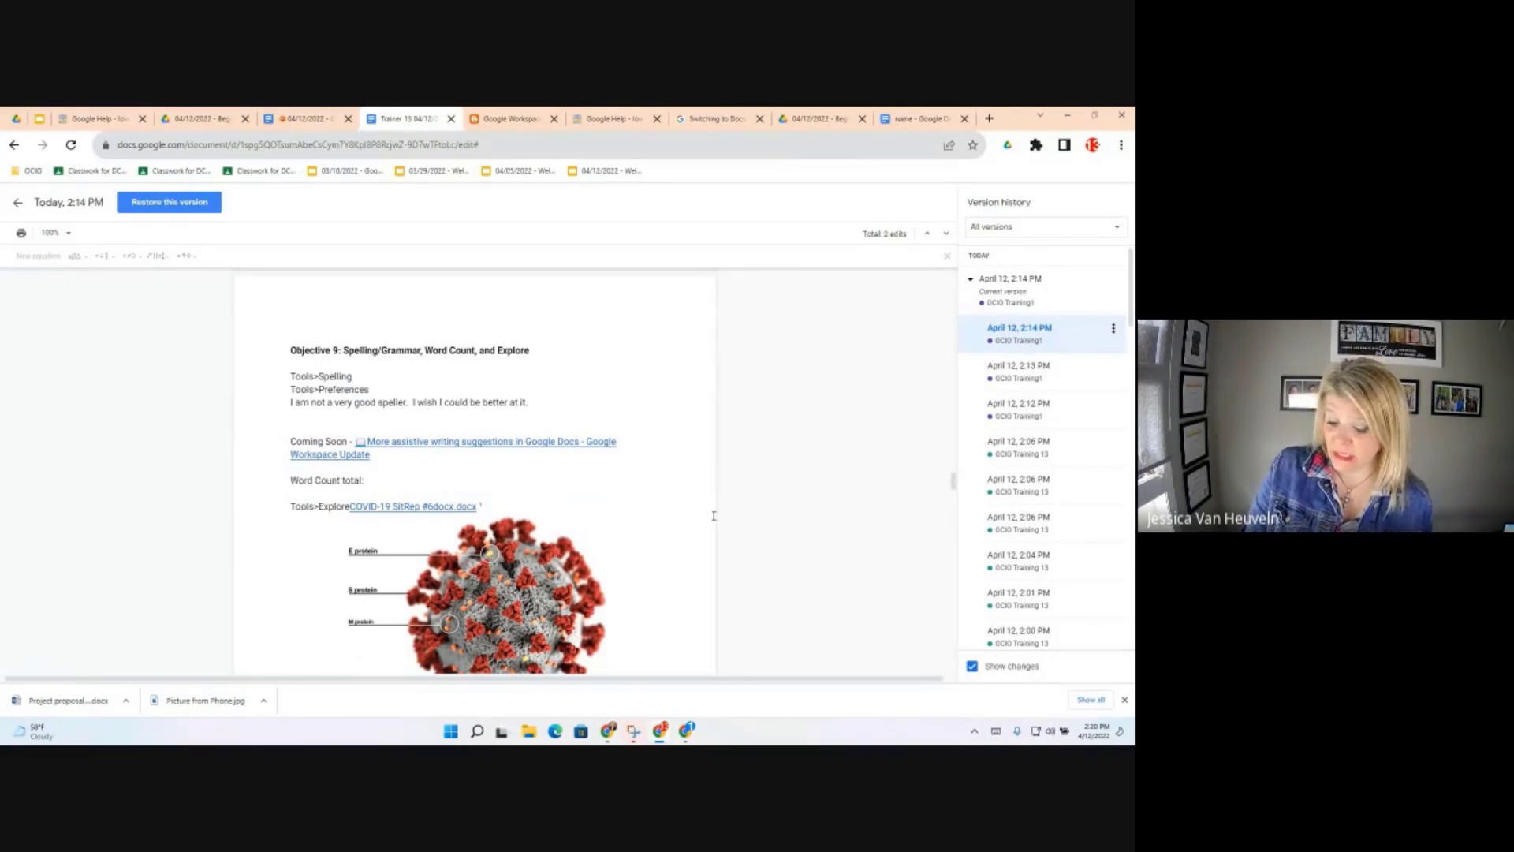
pyautogui.click(1112, 329)
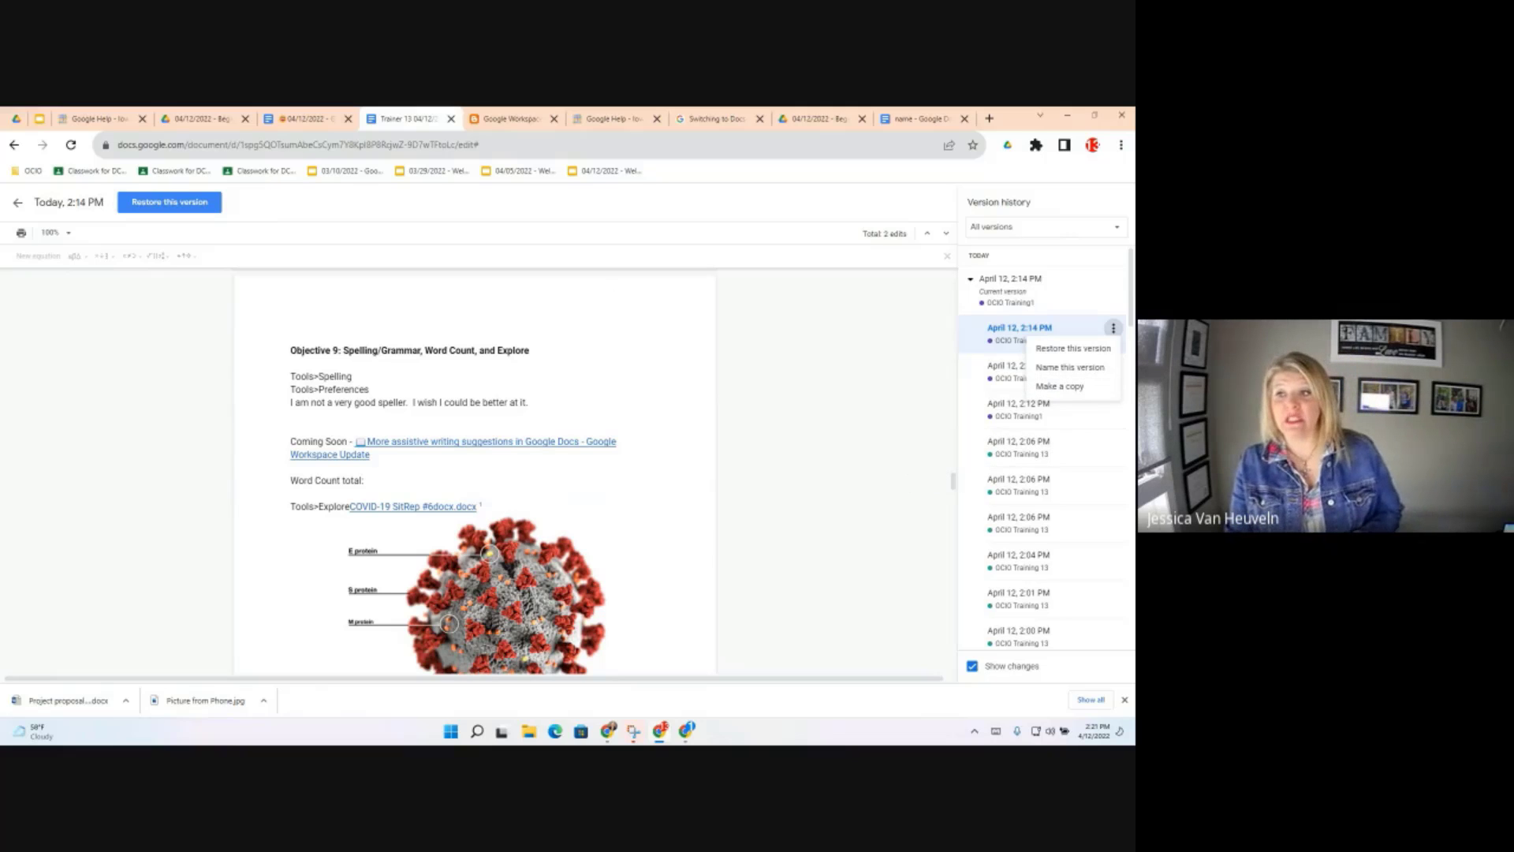
pyautogui.click(17, 206)
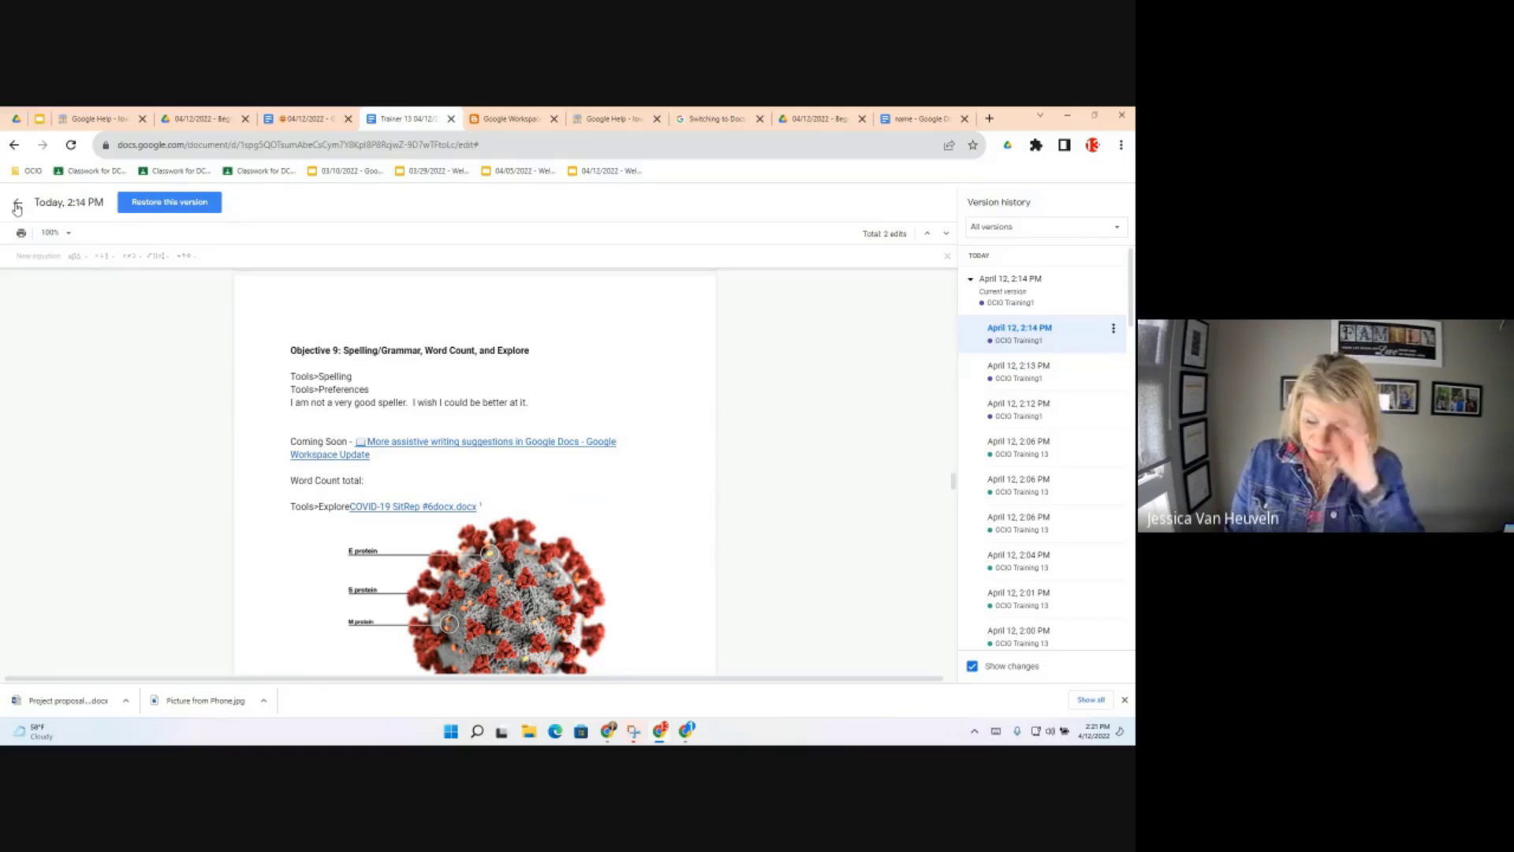
# Leave version history, open the Activity dashboard, and view all viewers, viewer trend and comment trend
pyautogui.click(17, 207)
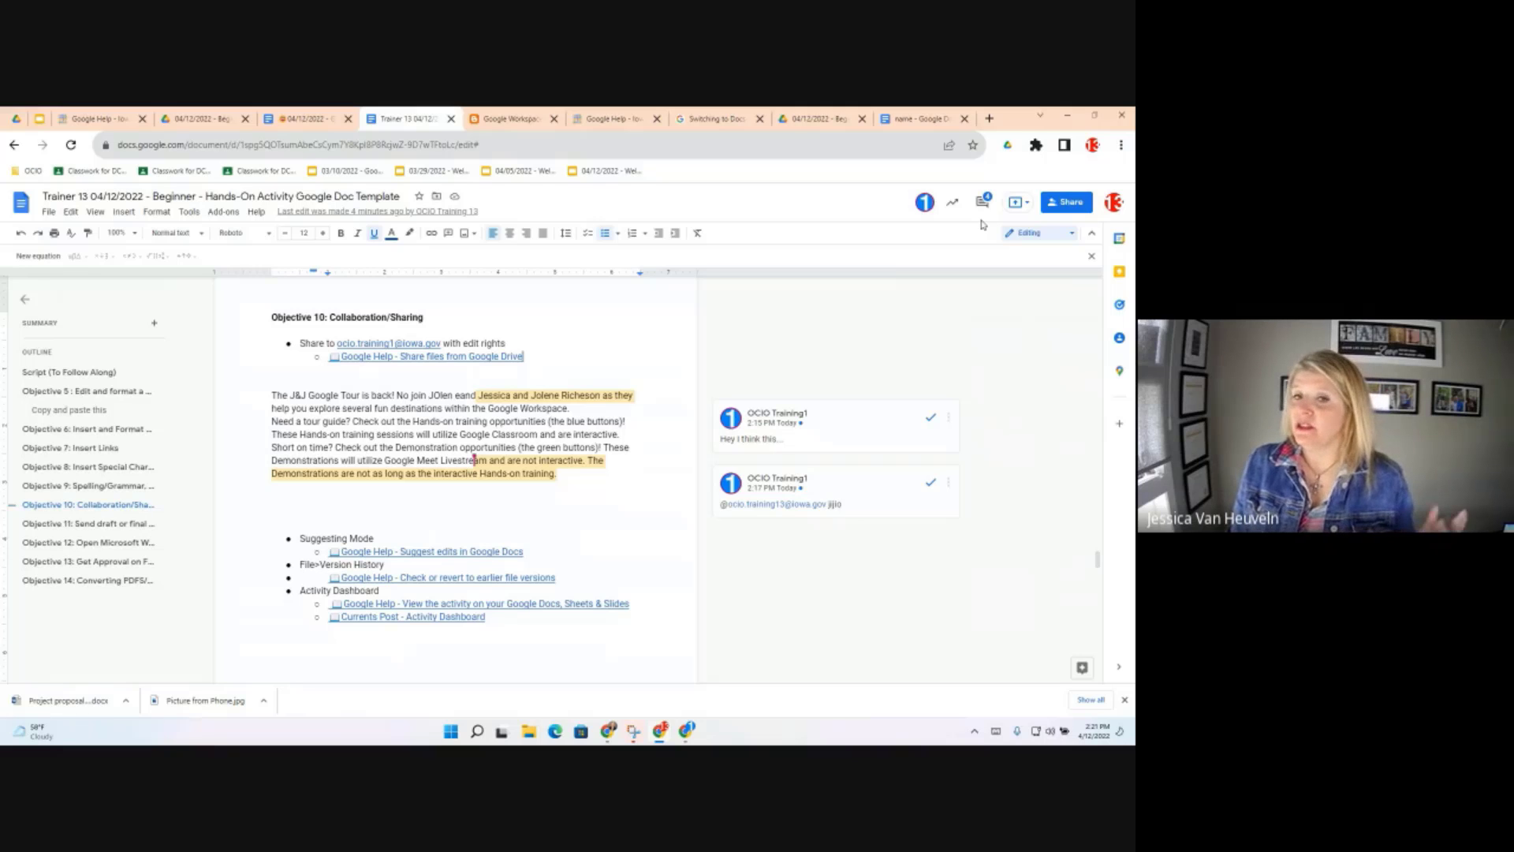
pyautogui.click(952, 202)
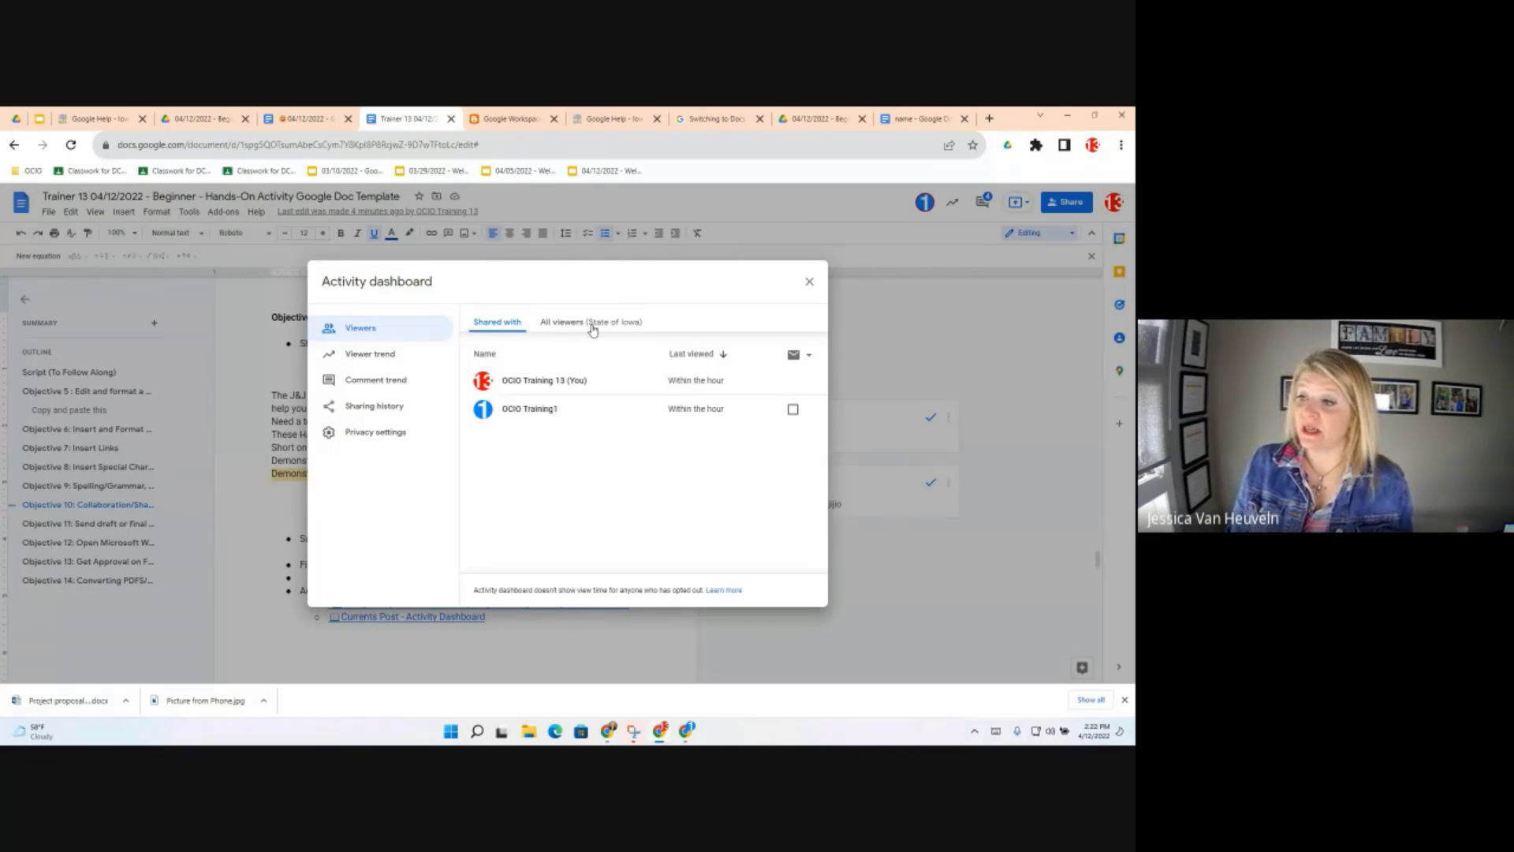
pyautogui.click(594, 330)
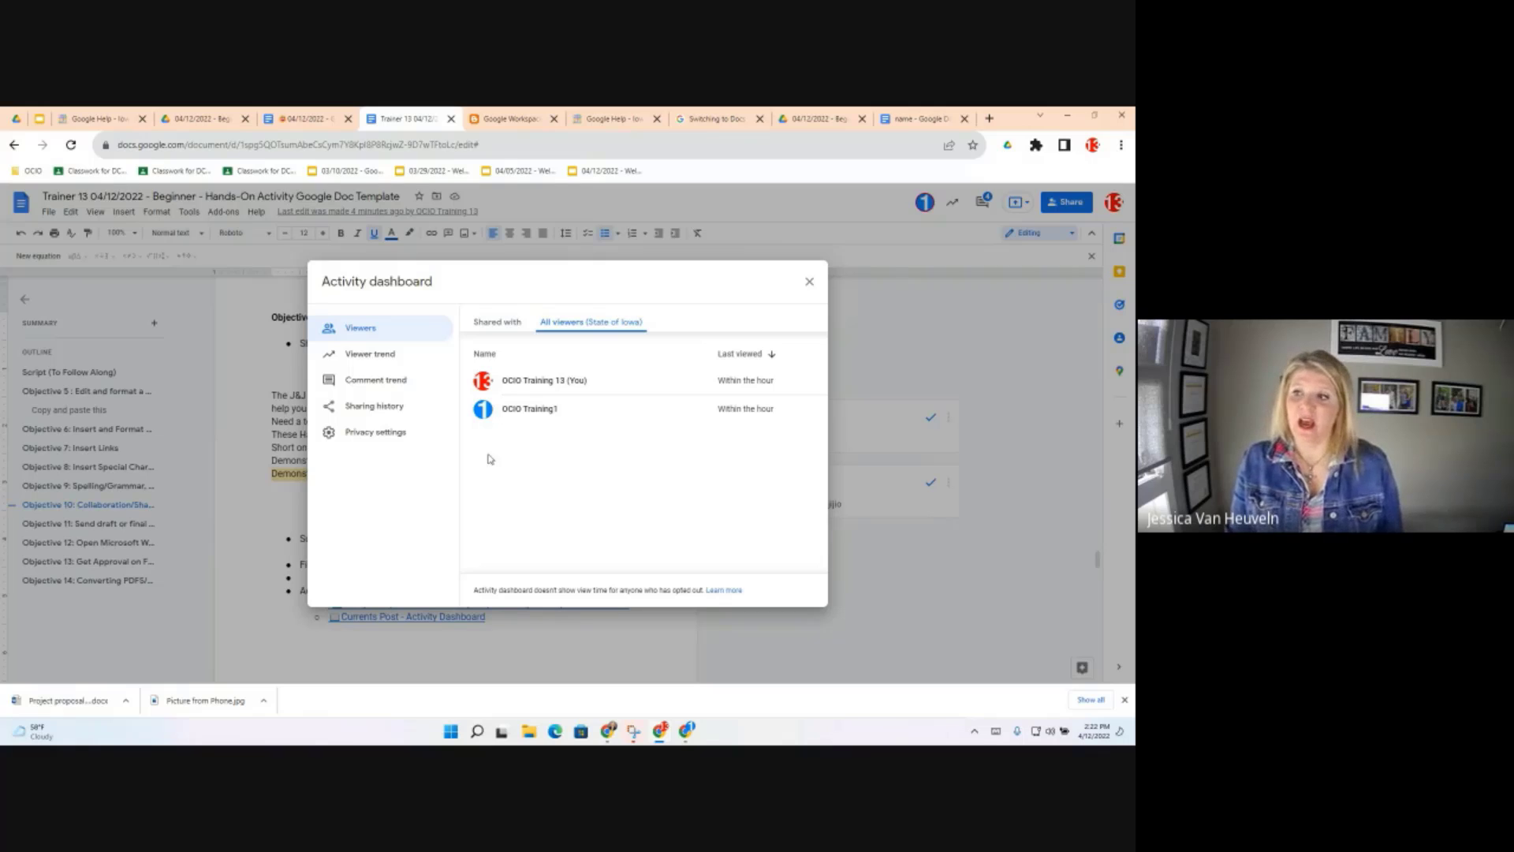
pyautogui.click(368, 360)
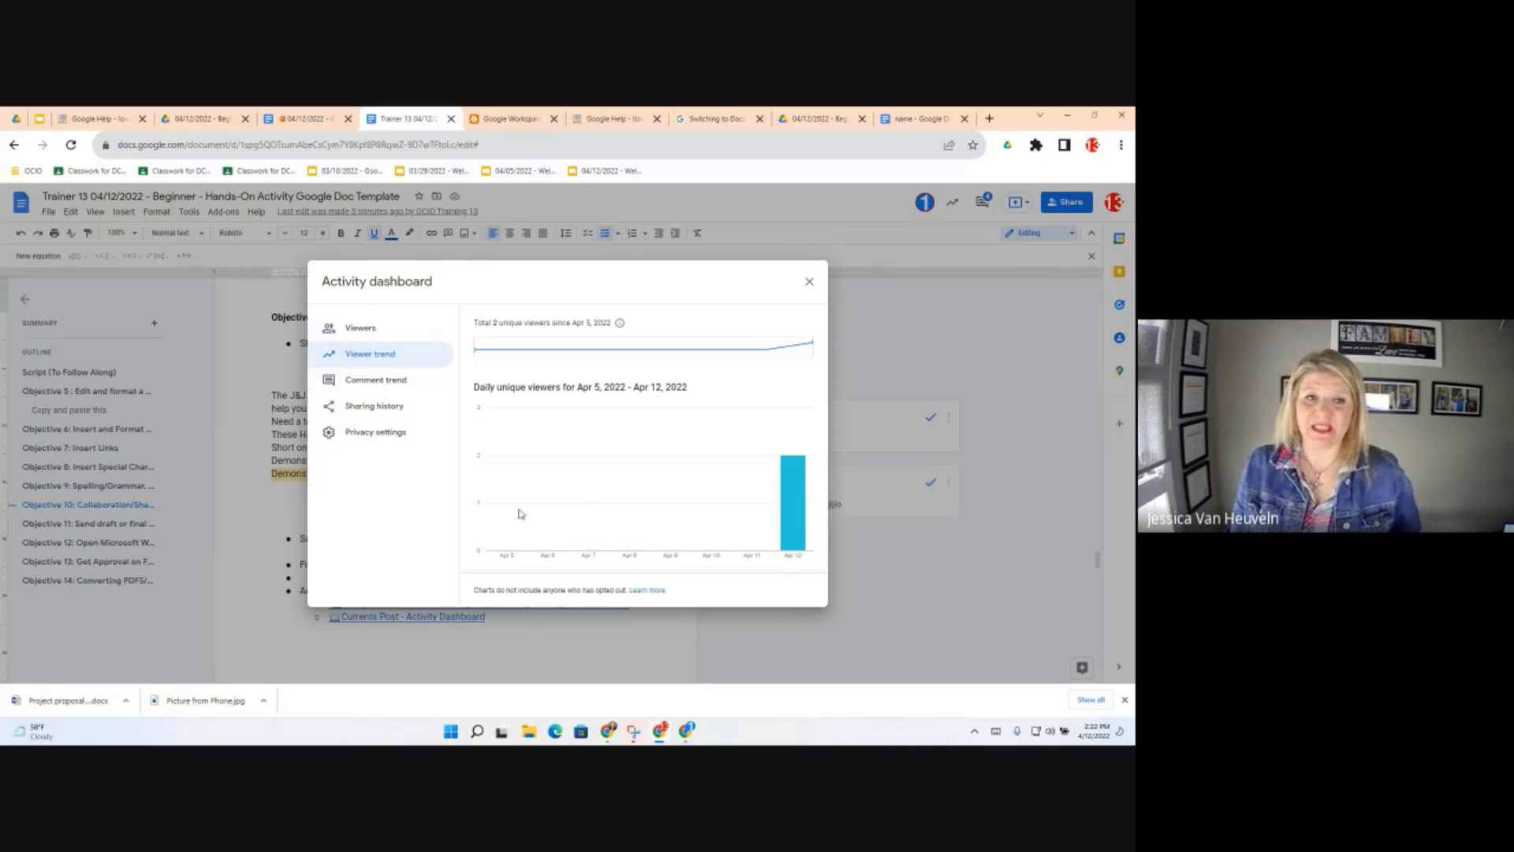
pyautogui.click(376, 383)
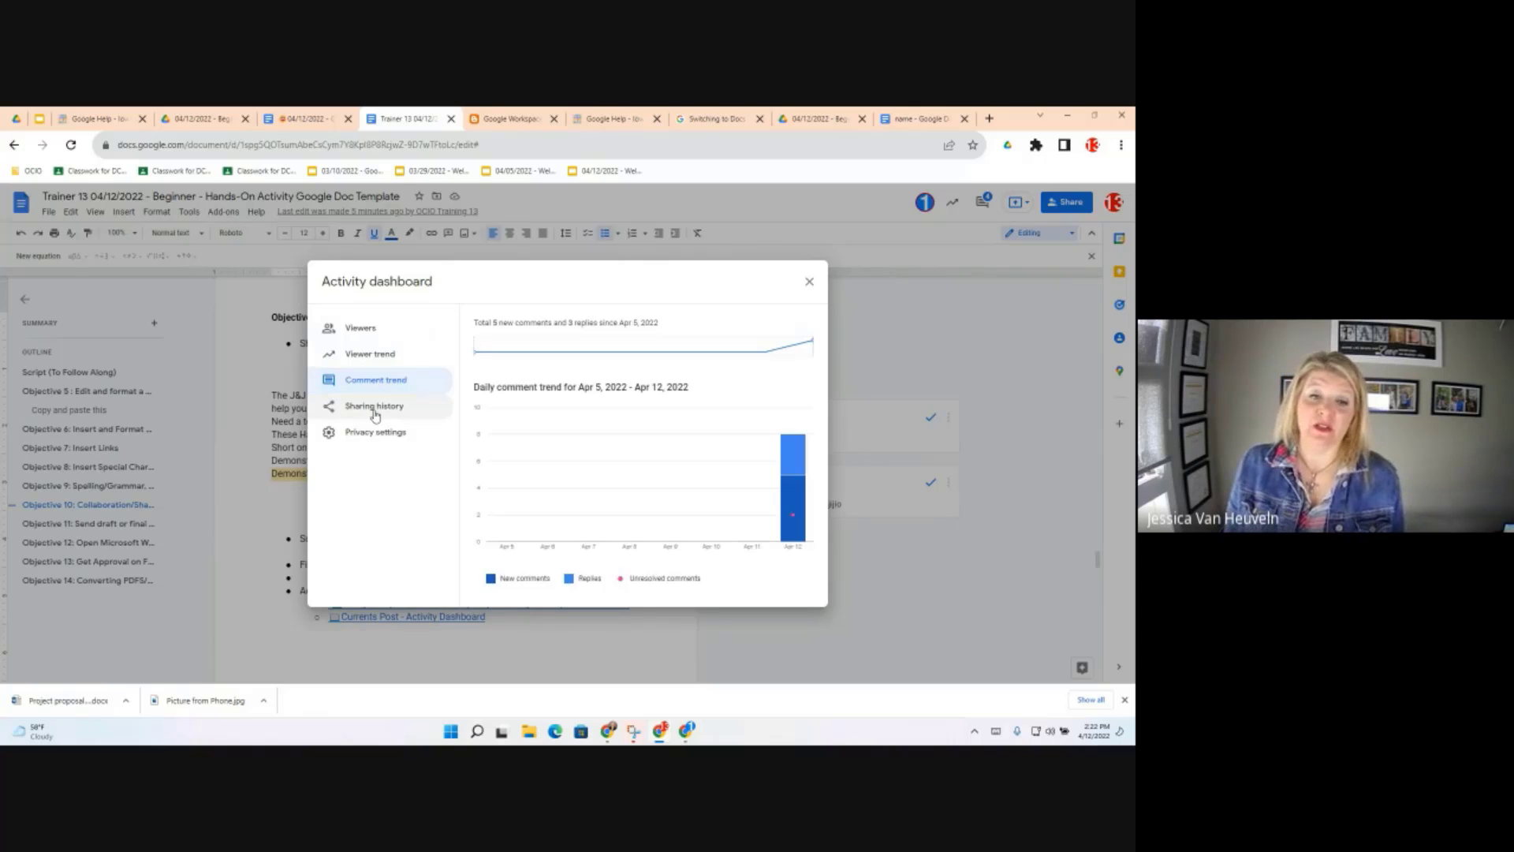
# Check sharing history and privacy settings, then step back through the sections to the Viewers list
pyautogui.click(376, 416)
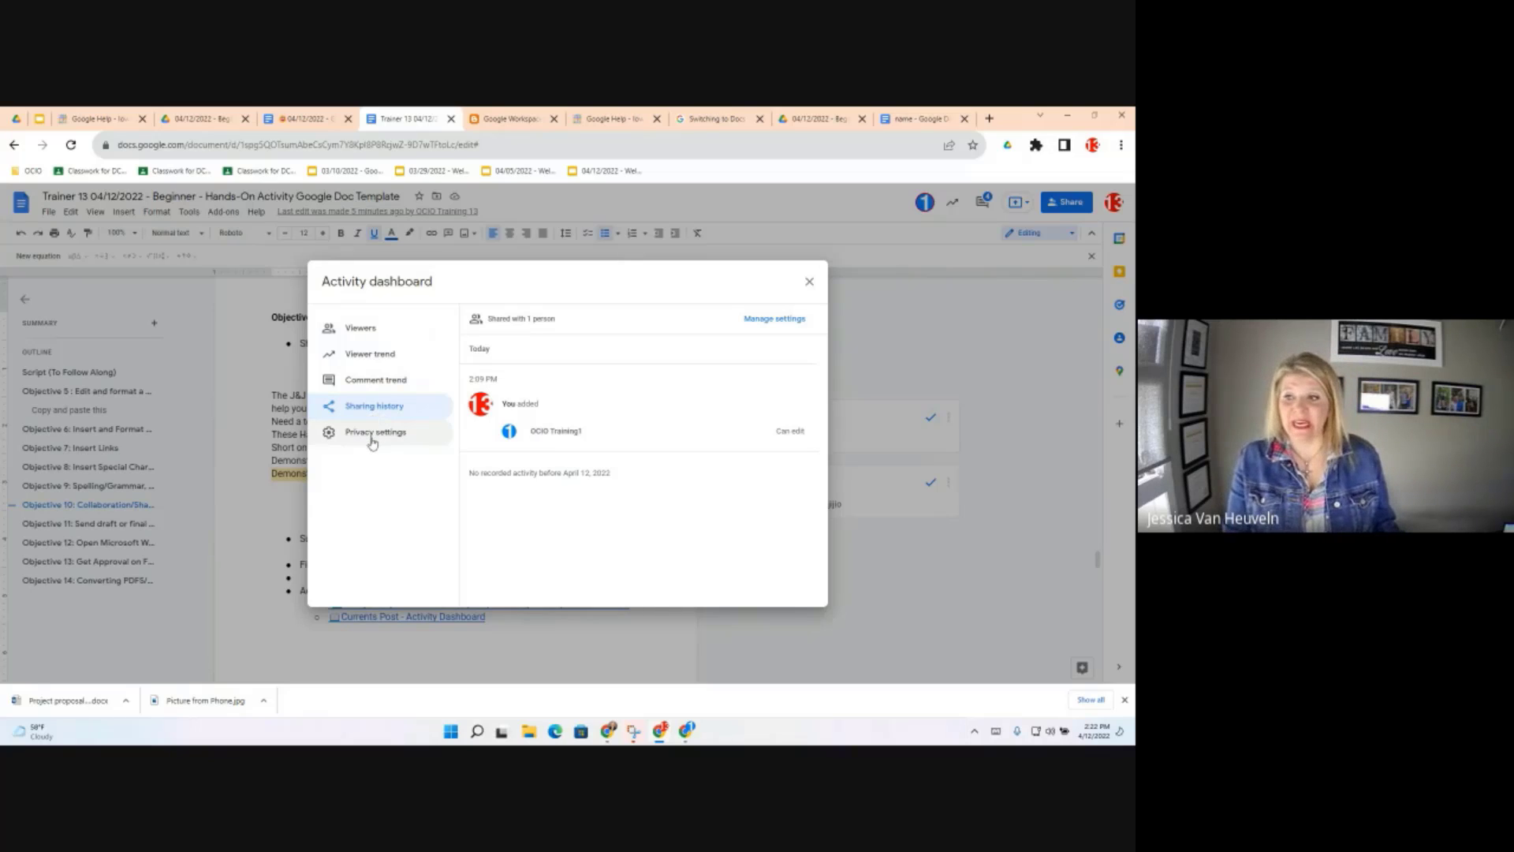
pyautogui.click(373, 440)
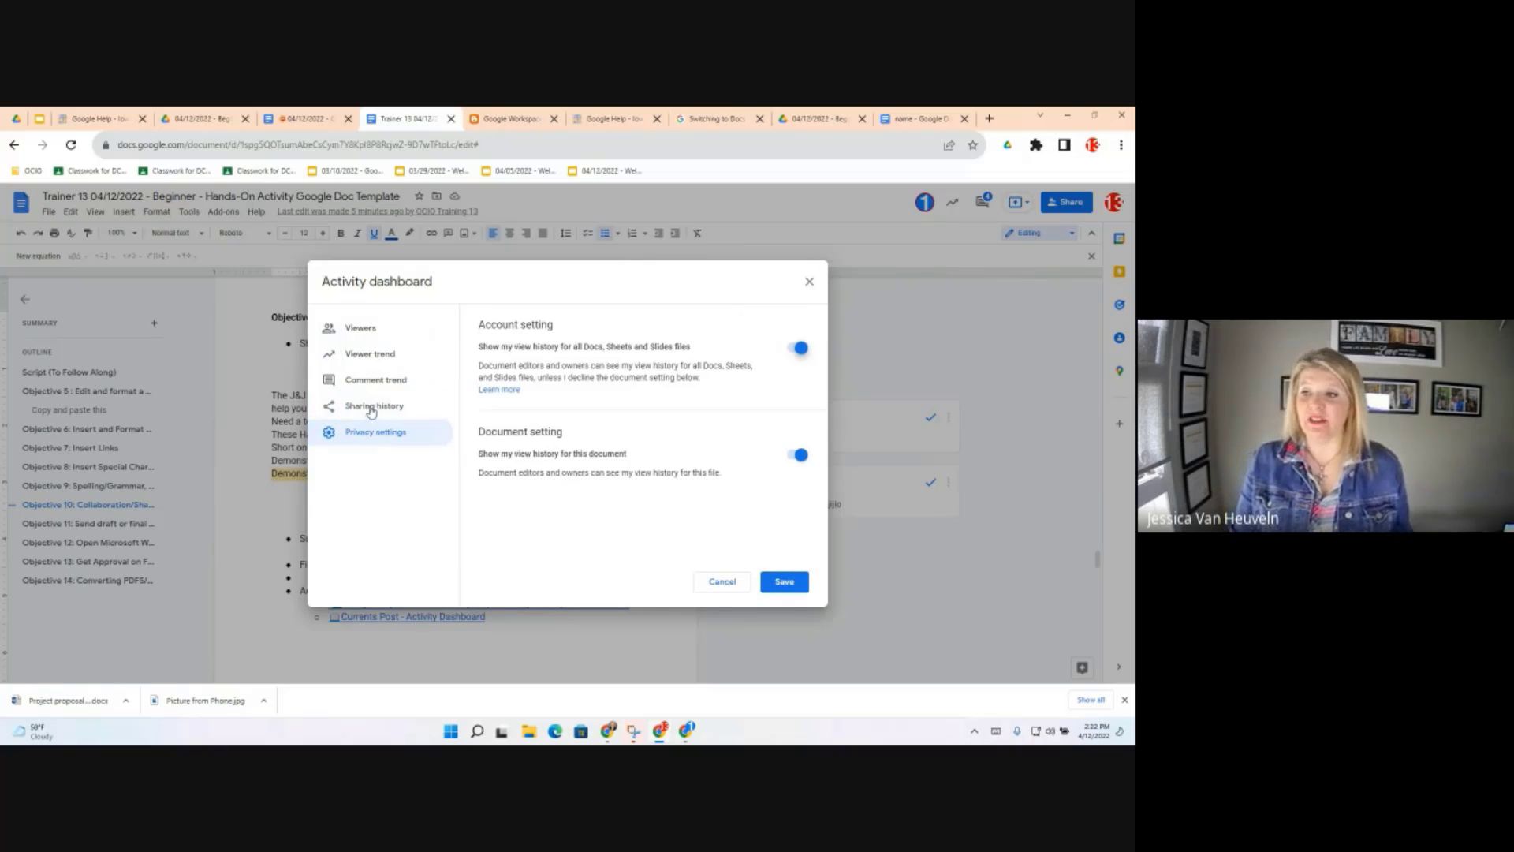
pyautogui.click(371, 410)
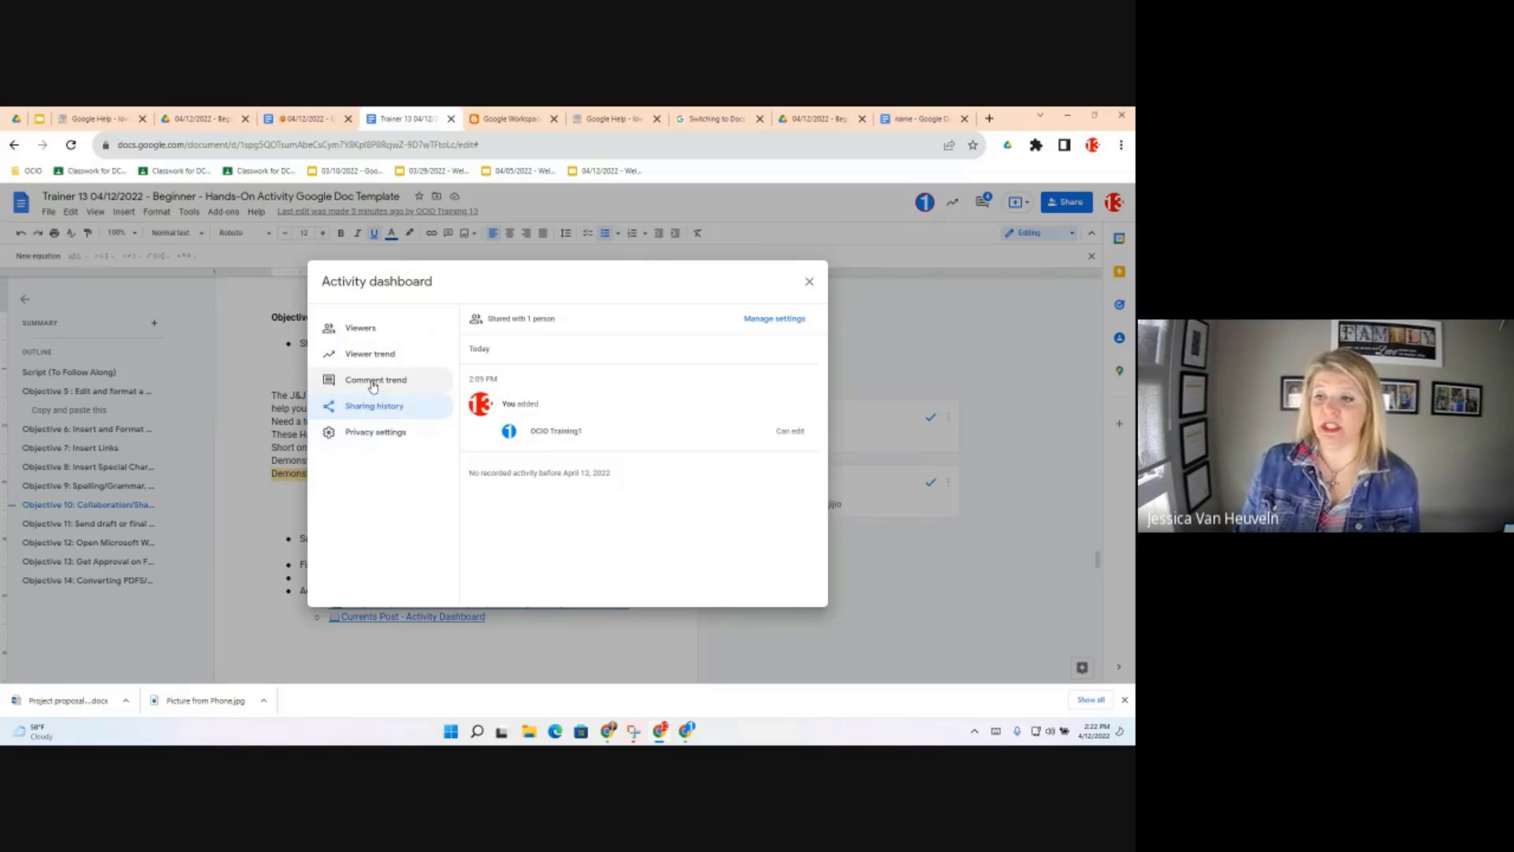
pyautogui.click(372, 381)
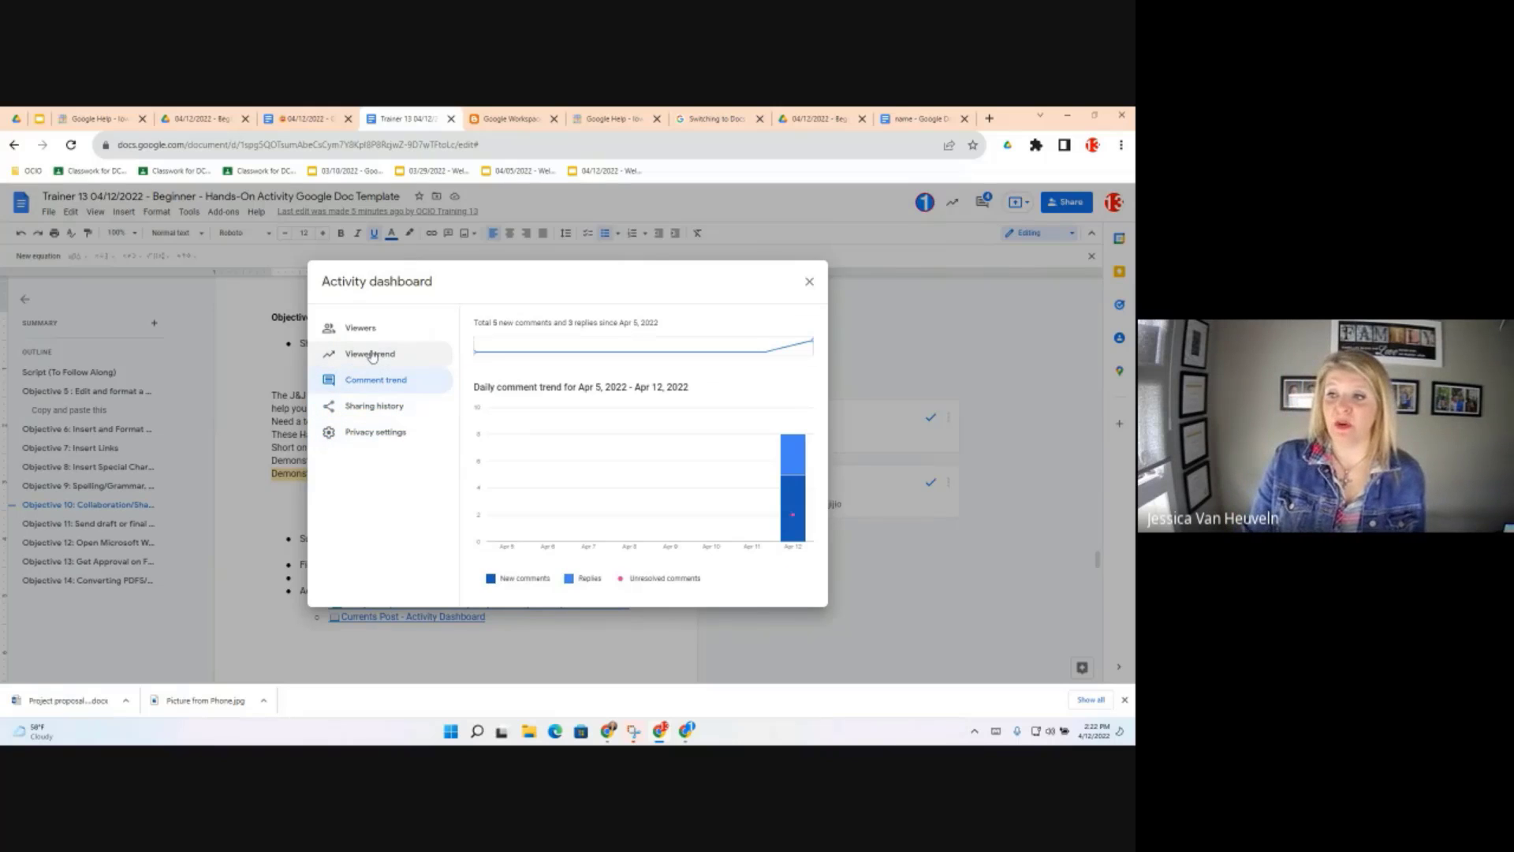
pyautogui.click(372, 355)
pyautogui.click(373, 335)
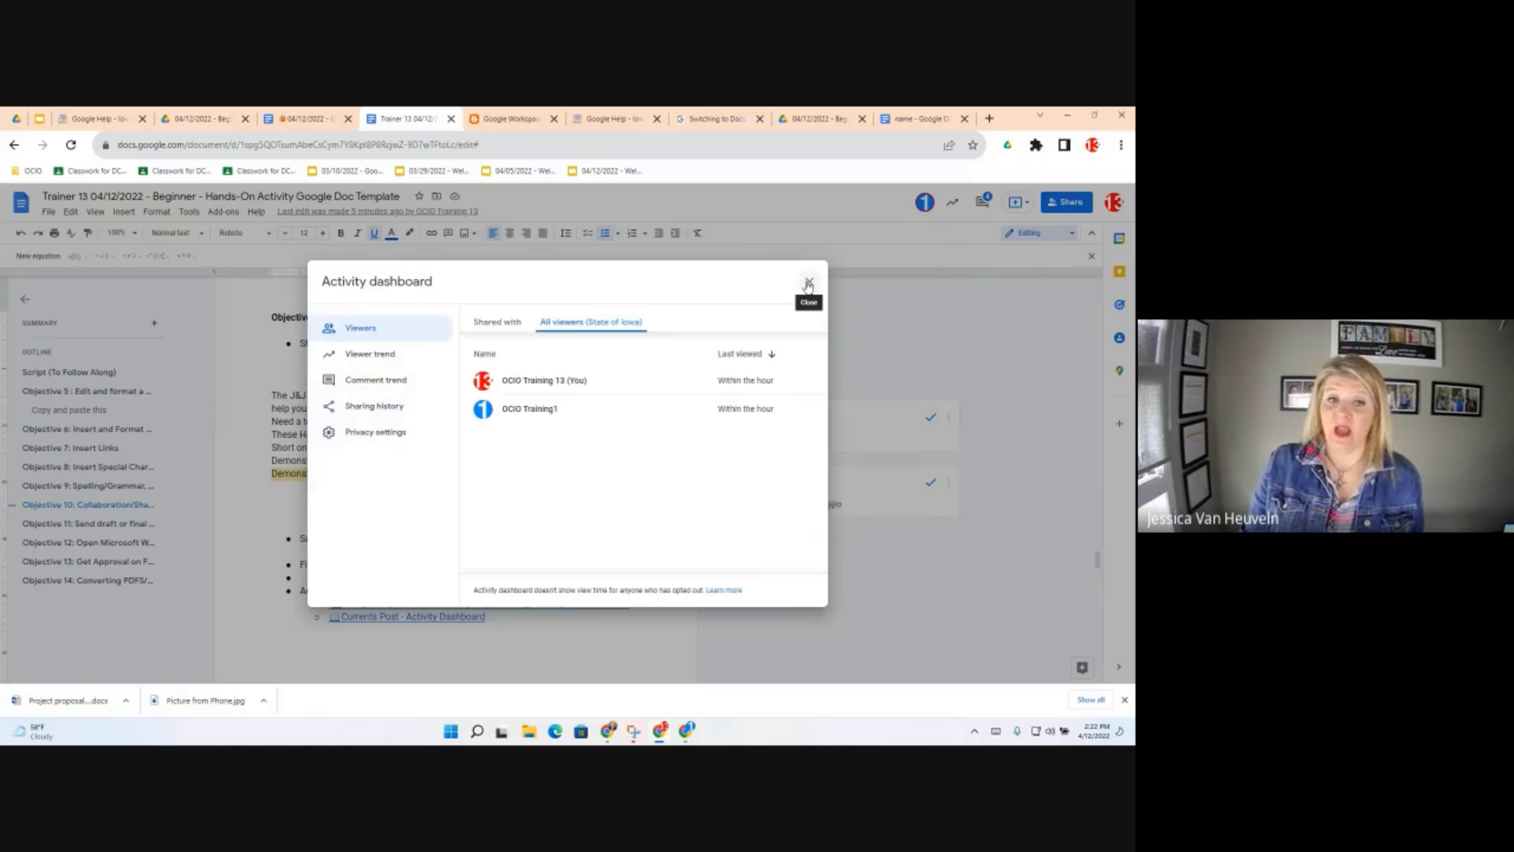
# Close the Activity dashboard, browse the Tools menu, and switch to the 04/12/2022 objectives tab
pyautogui.click(809, 284)
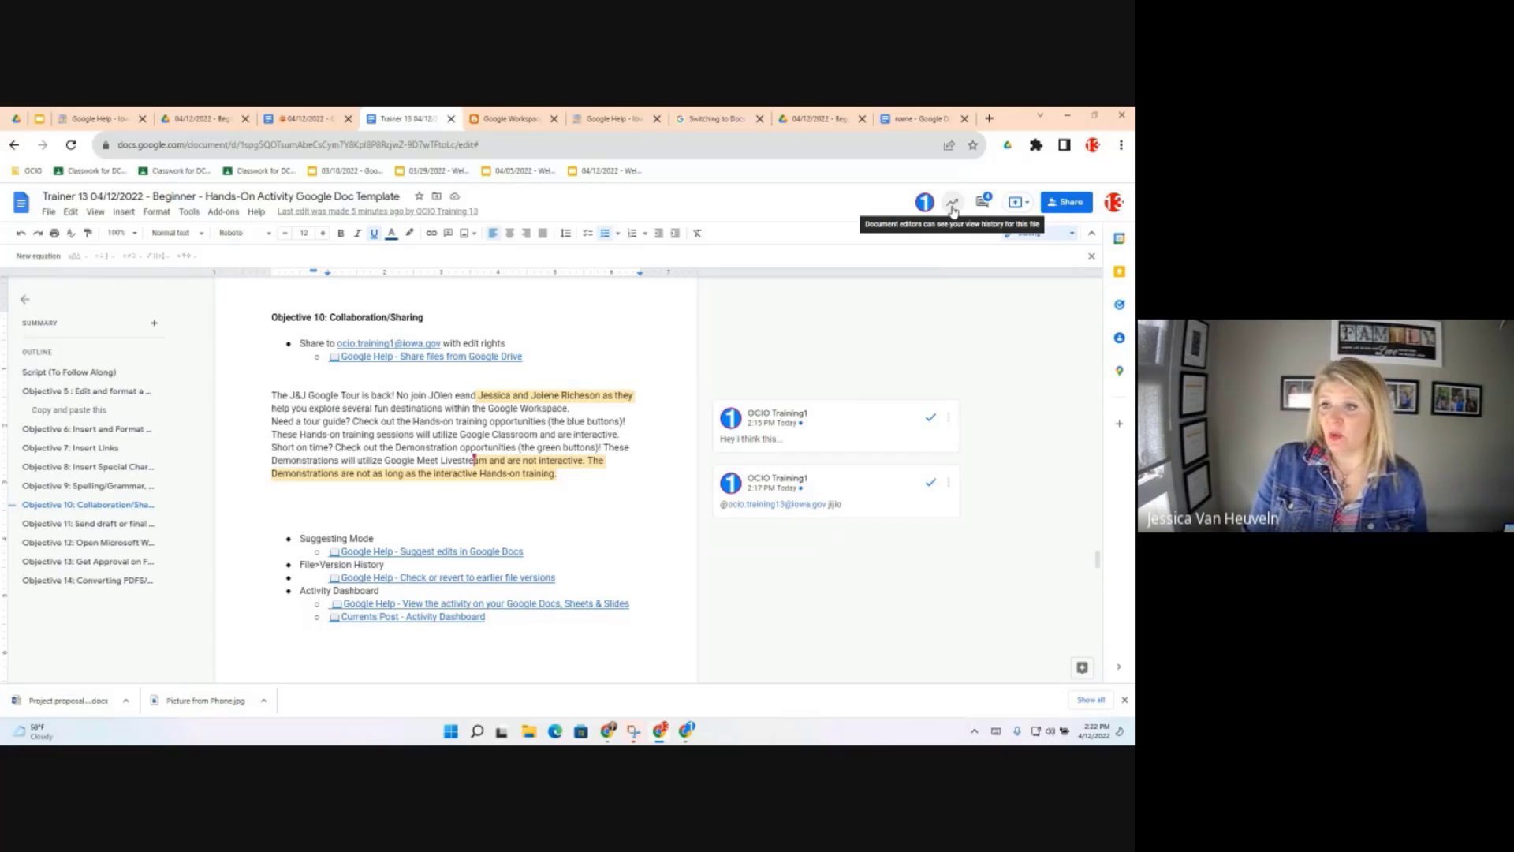
pyautogui.click(188, 212)
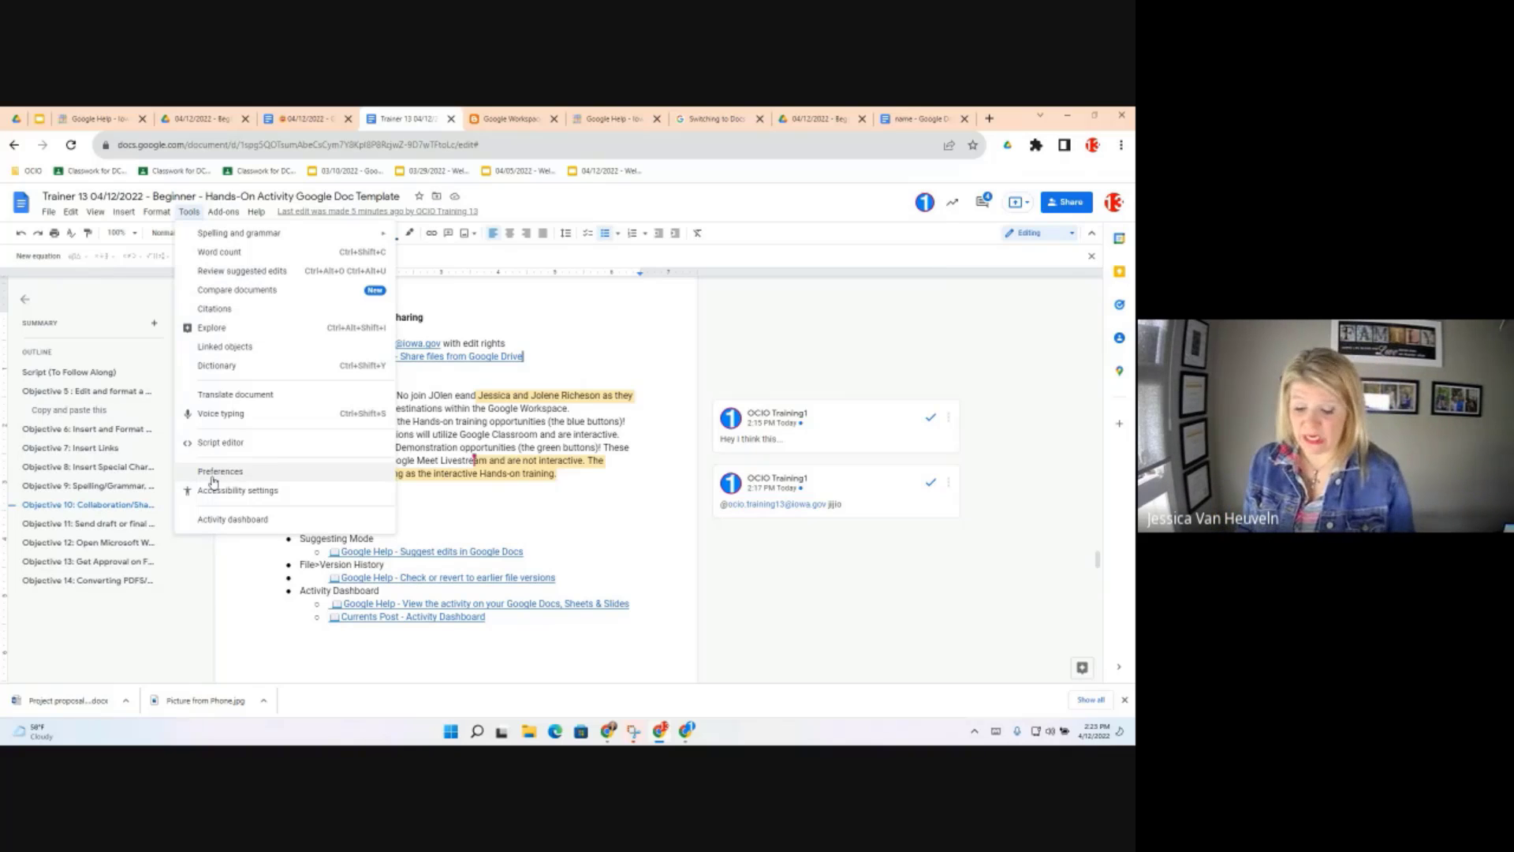
pyautogui.click(313, 120)
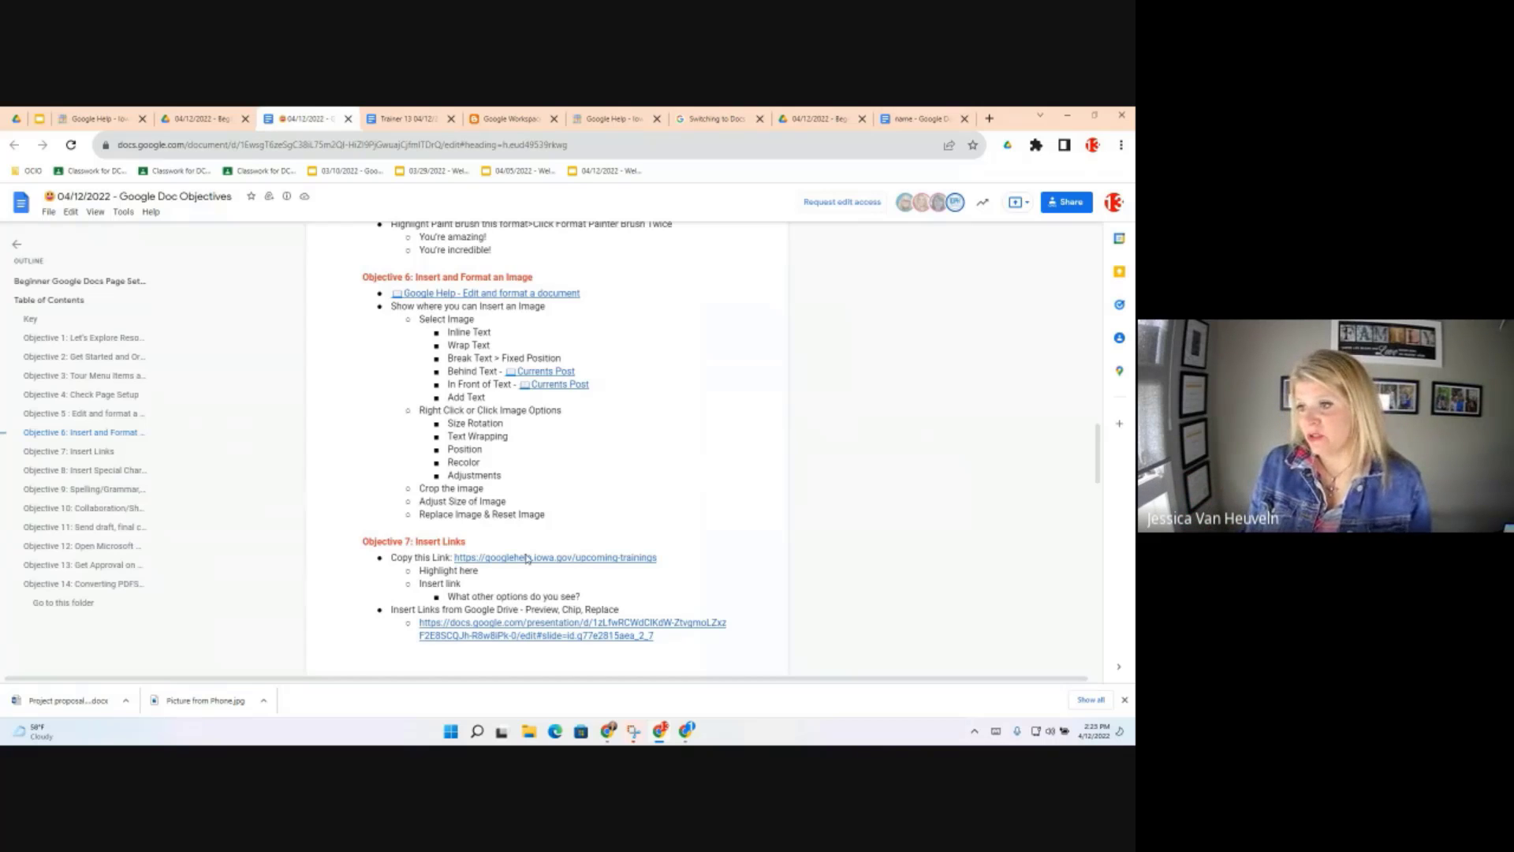
# Jump to Objective 10: Collaboration/Sharing in the objectives doc, then go back to the Trainer 13 tab
pyautogui.scroll(-3, 527, 558)
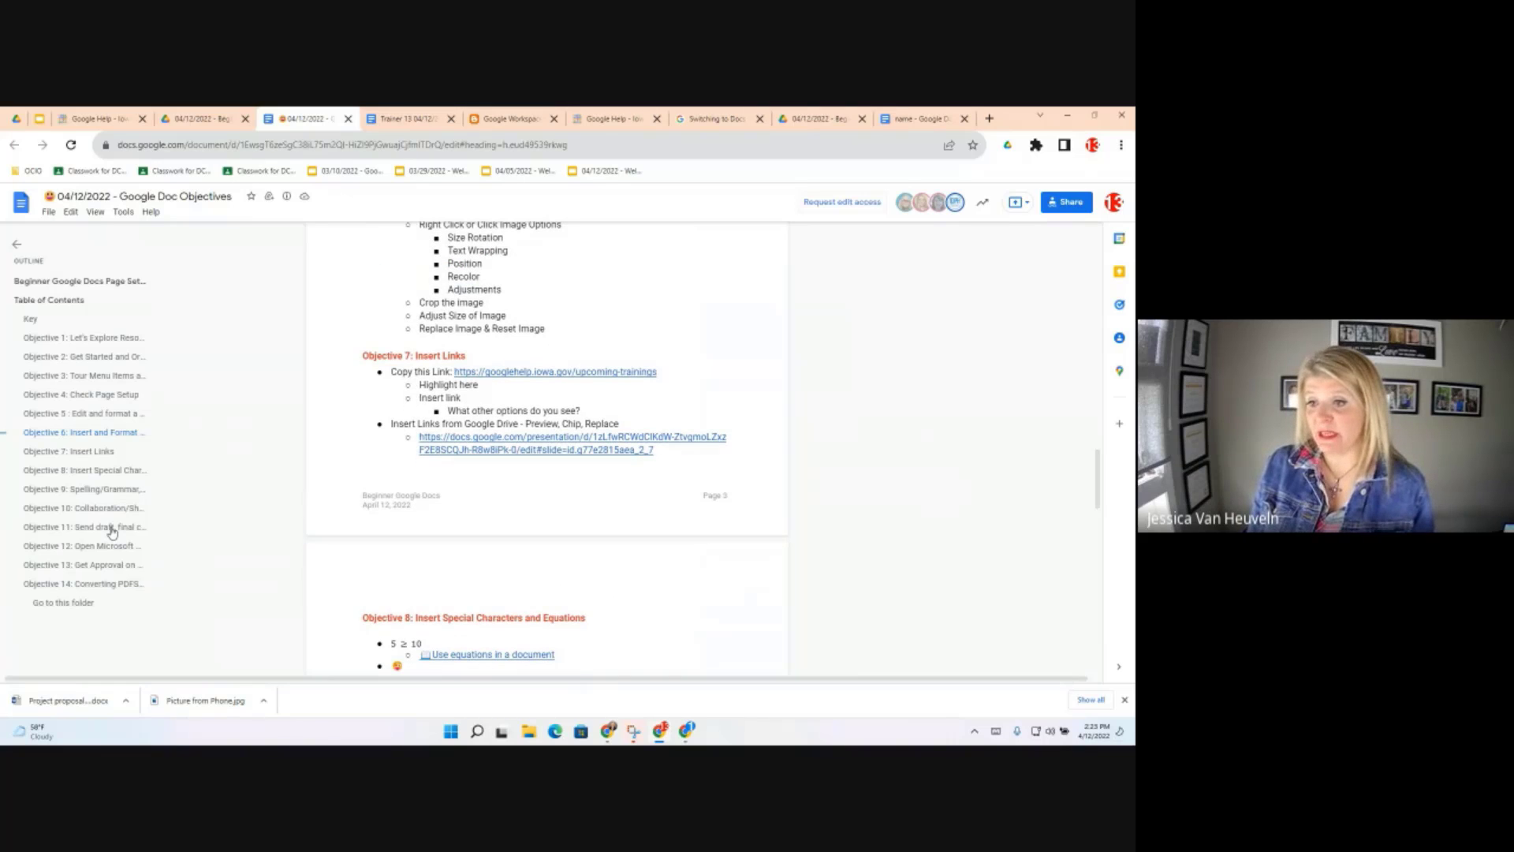
pyautogui.scroll(-1, 108, 521)
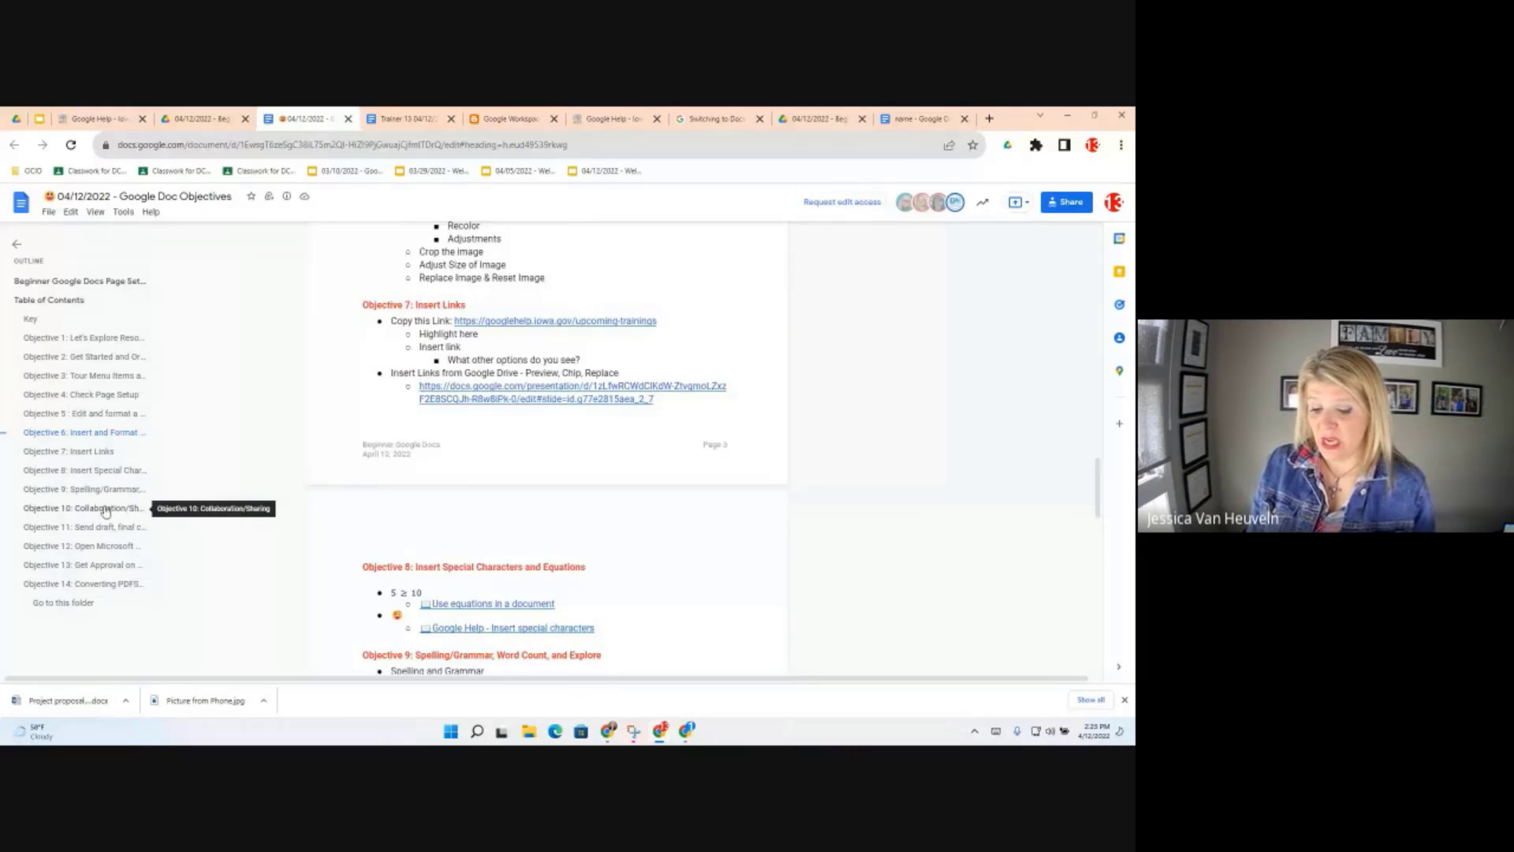
pyautogui.click(106, 511)
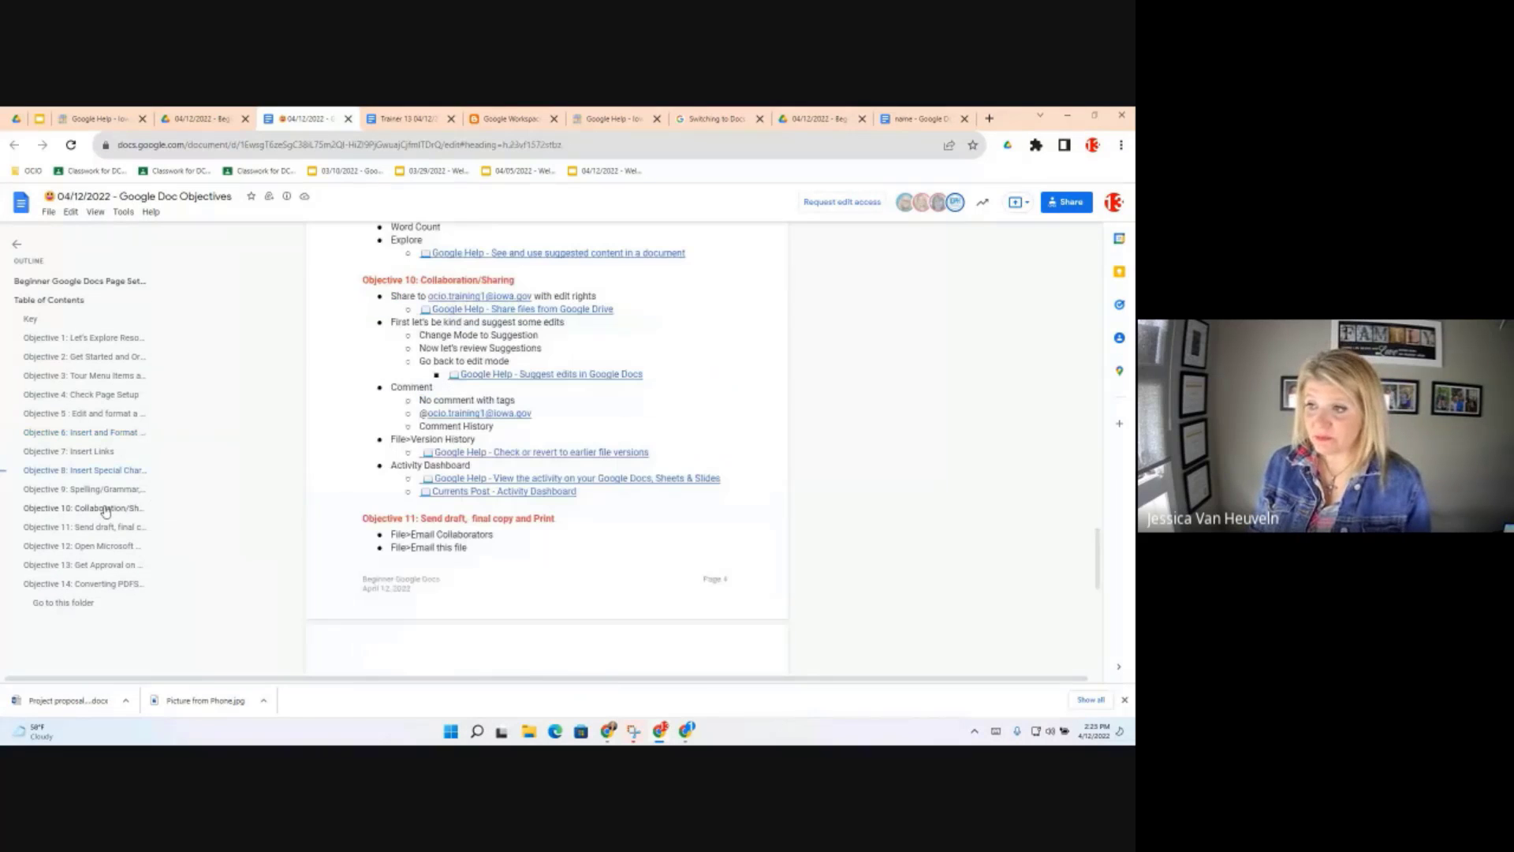
pyautogui.scroll(-1, 106, 512)
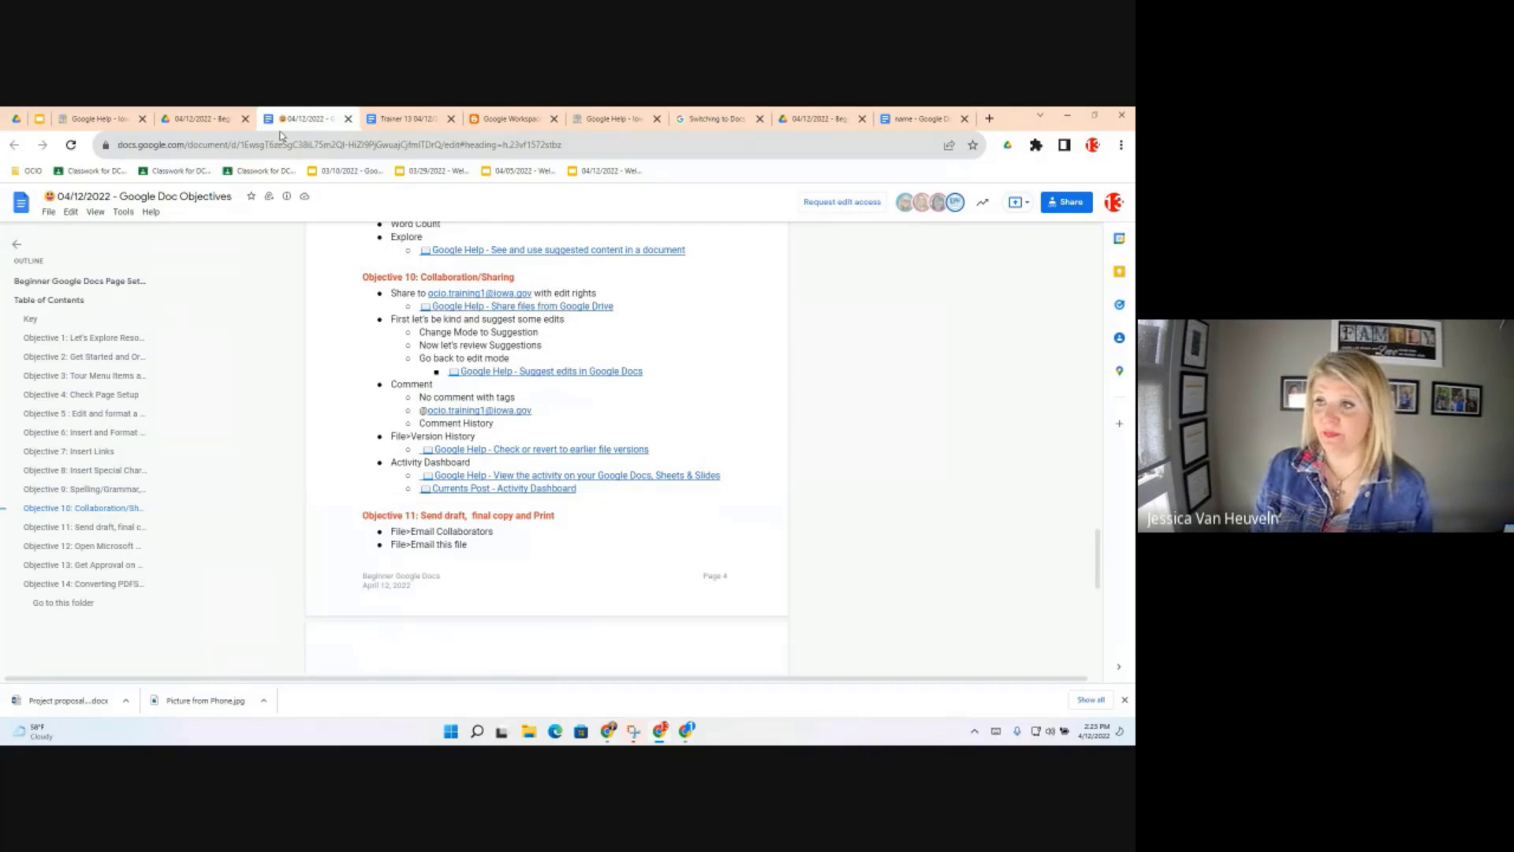
pyautogui.click(407, 120)
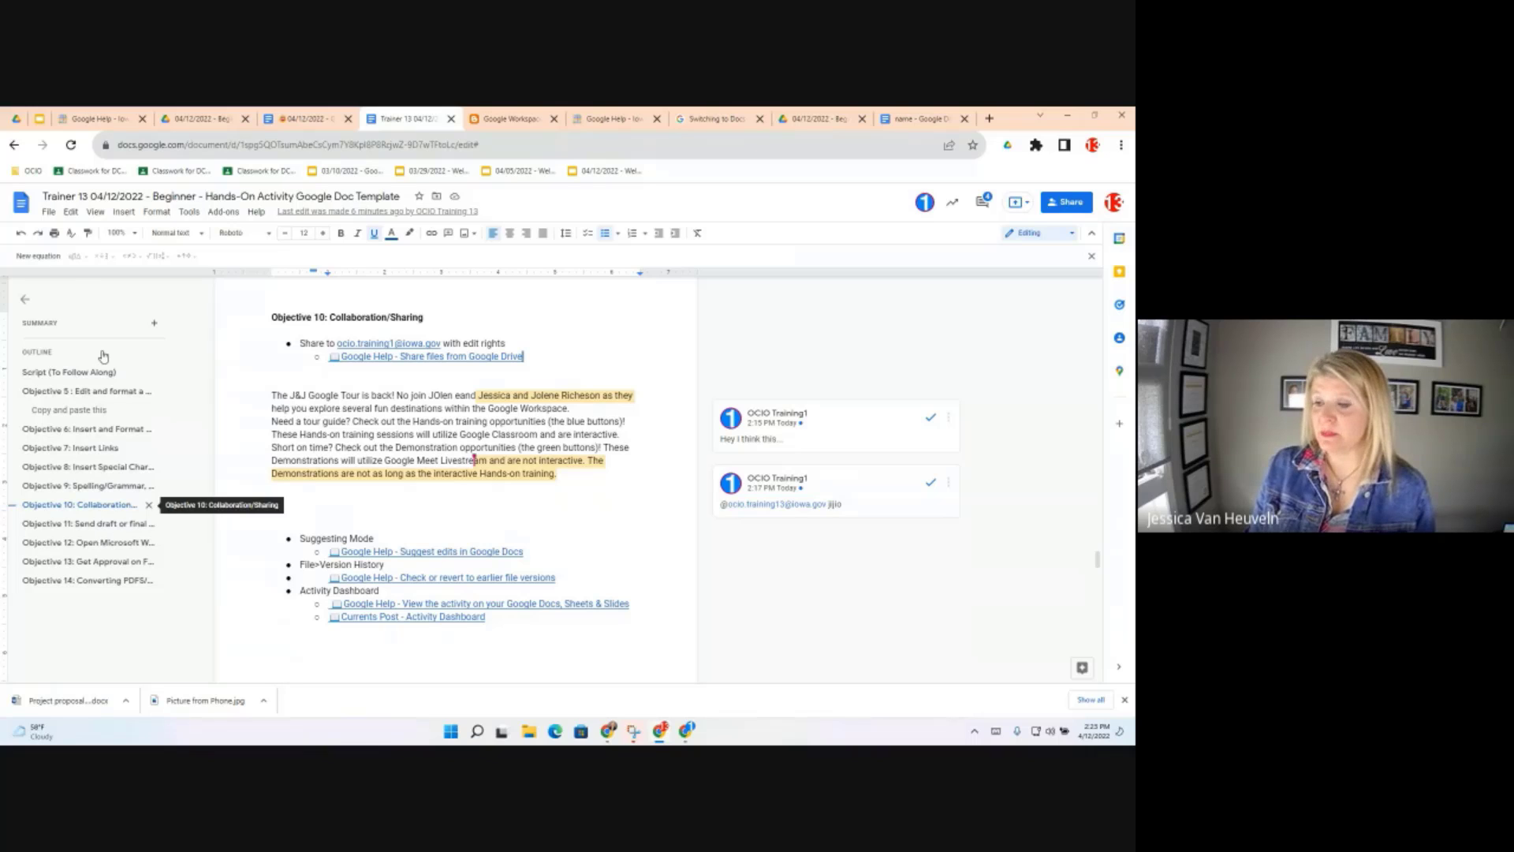
pyautogui.click(49, 213)
pyautogui.moveTo(58, 283)
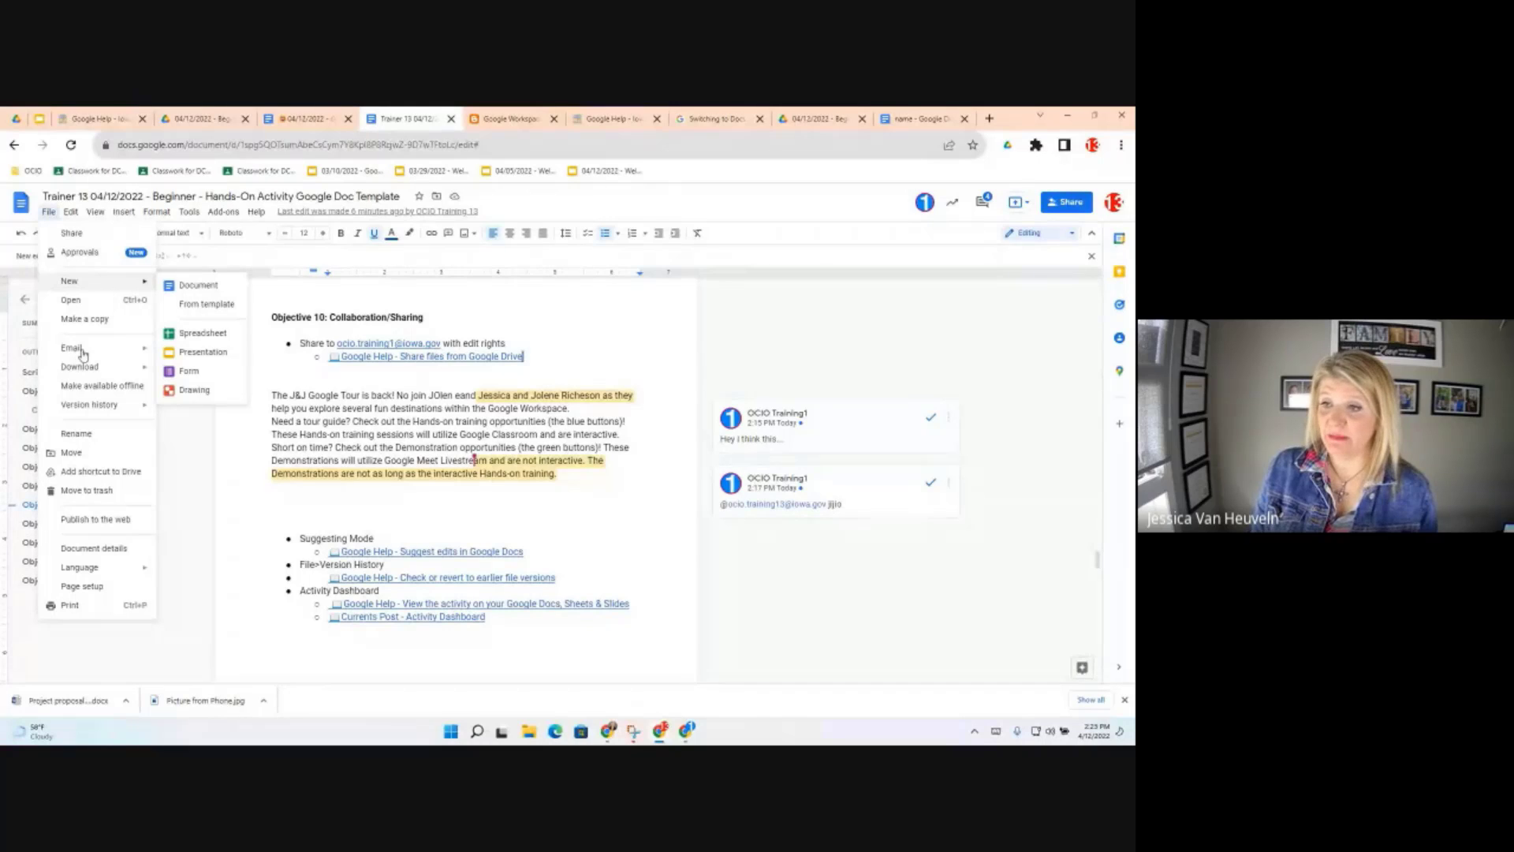
pyautogui.moveTo(82, 354)
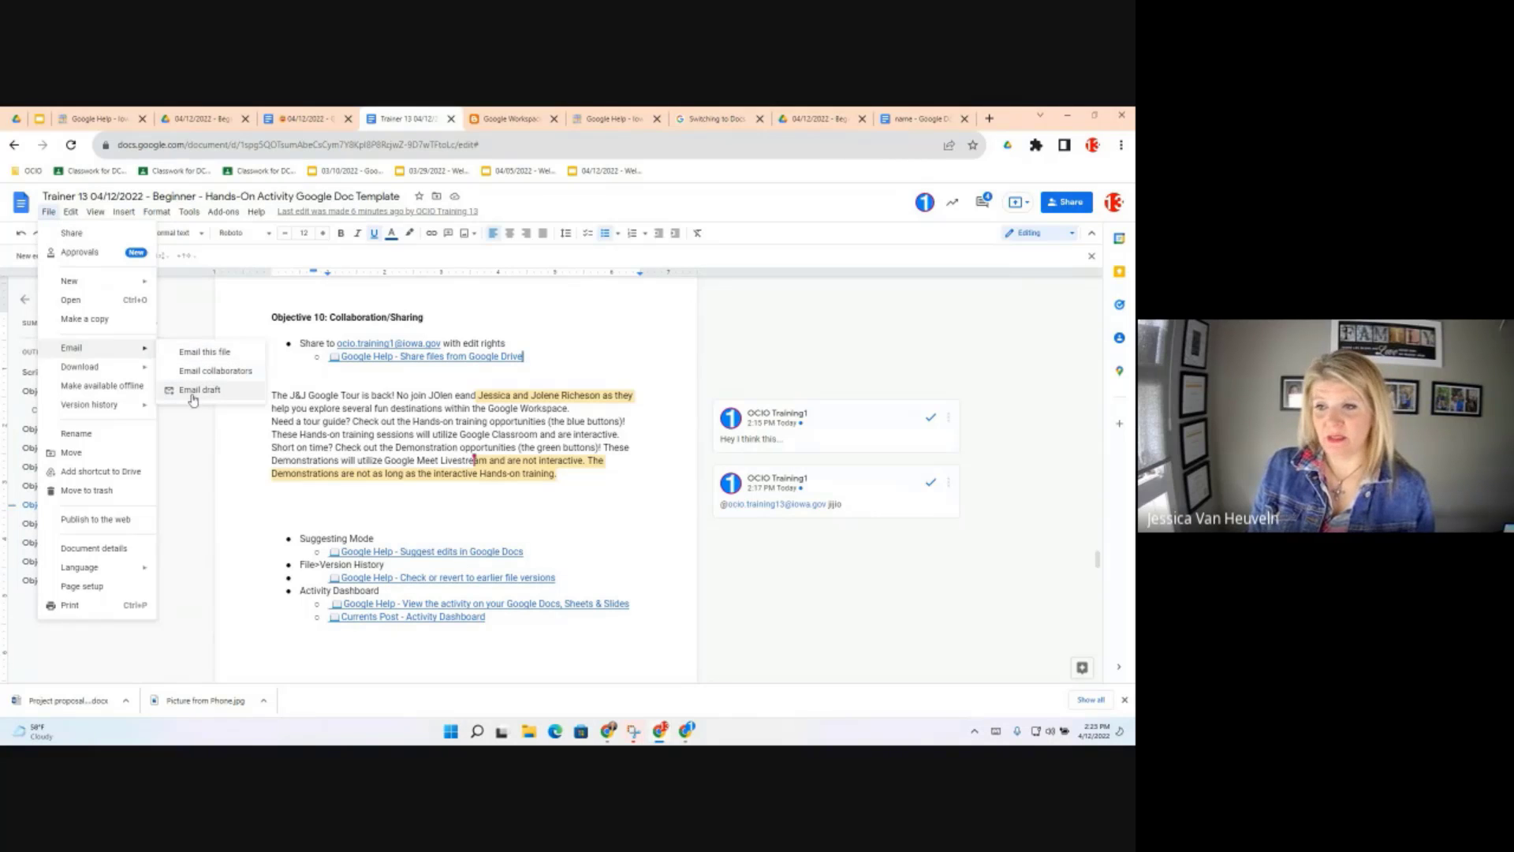
pyautogui.click(204, 353)
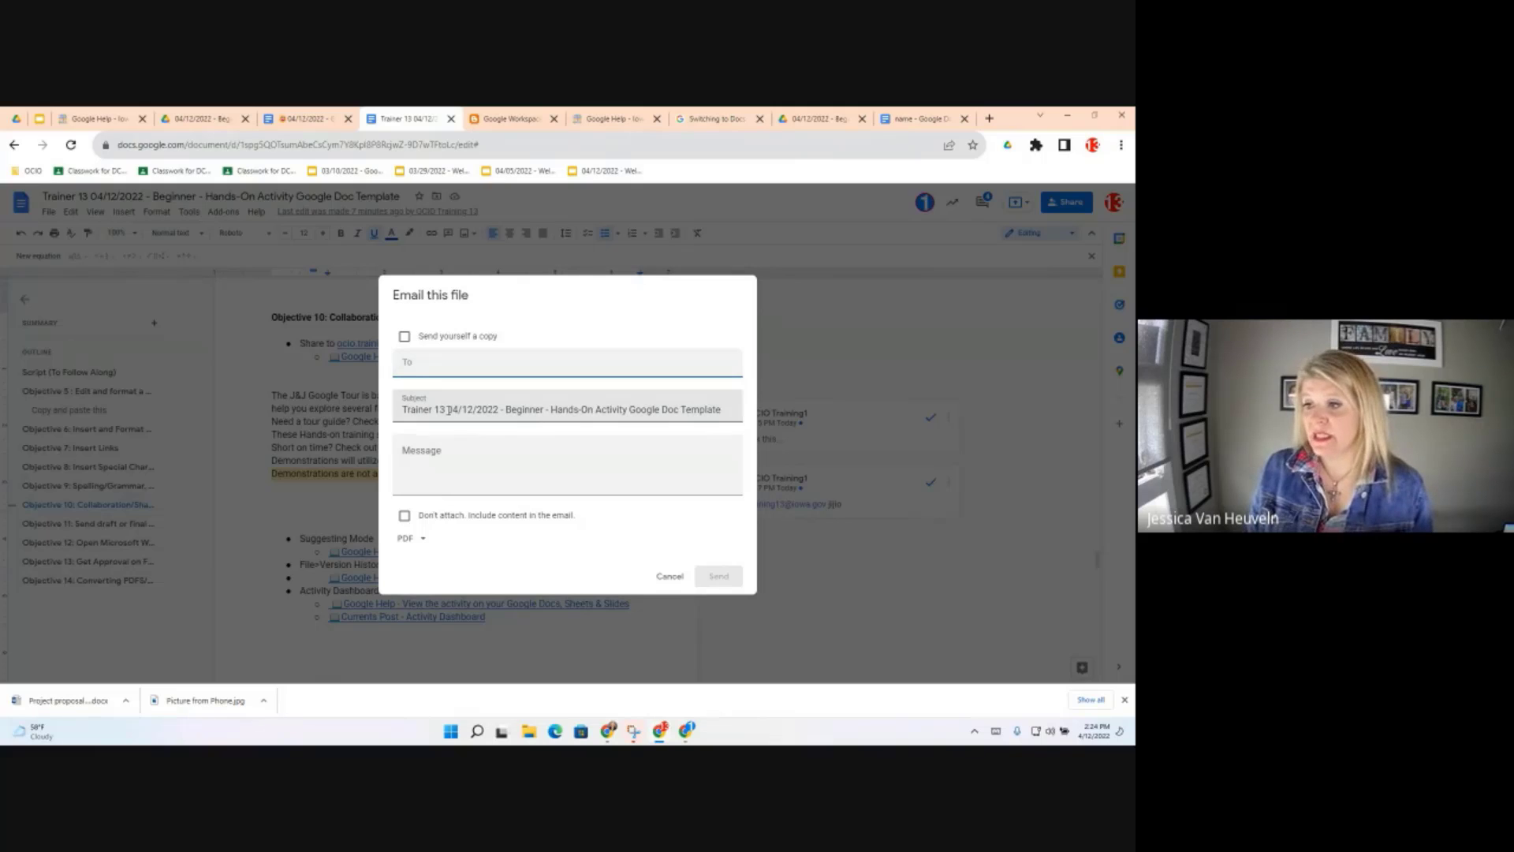
pyautogui.click(421, 542)
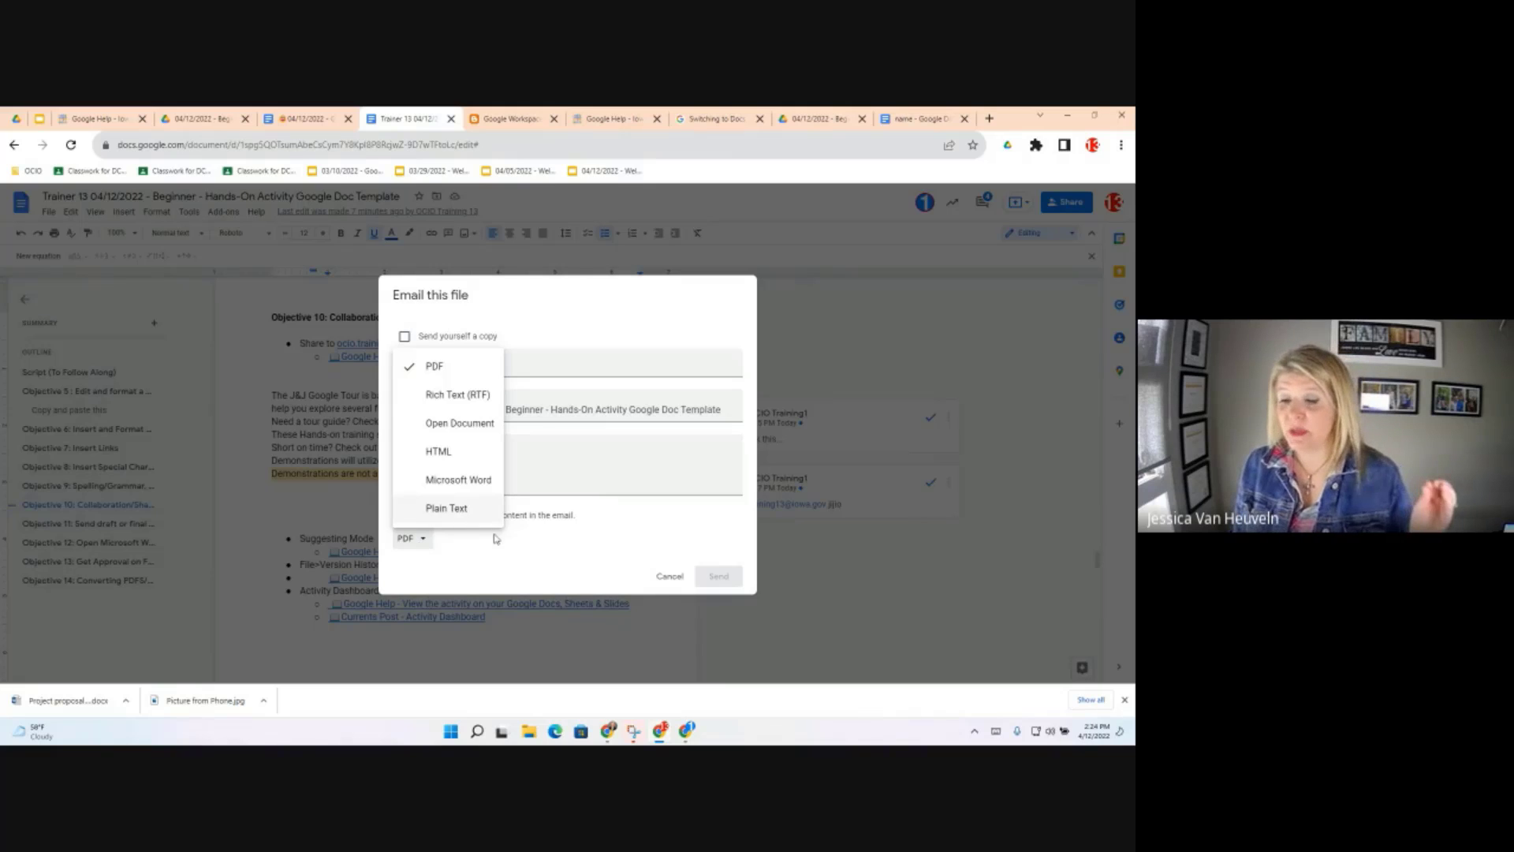
pyautogui.click(662, 579)
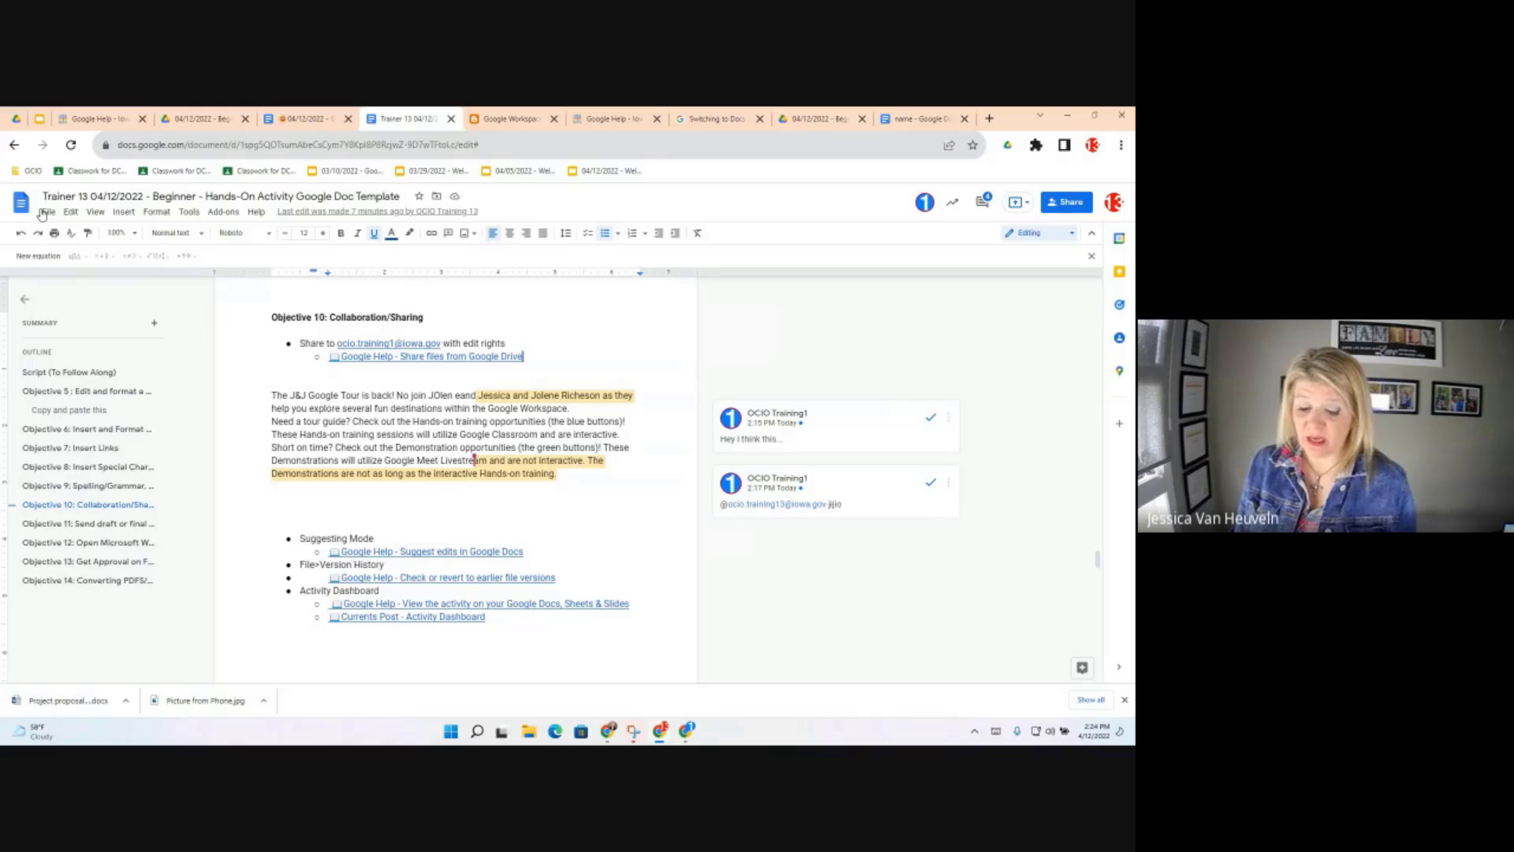
pyautogui.click(46, 213)
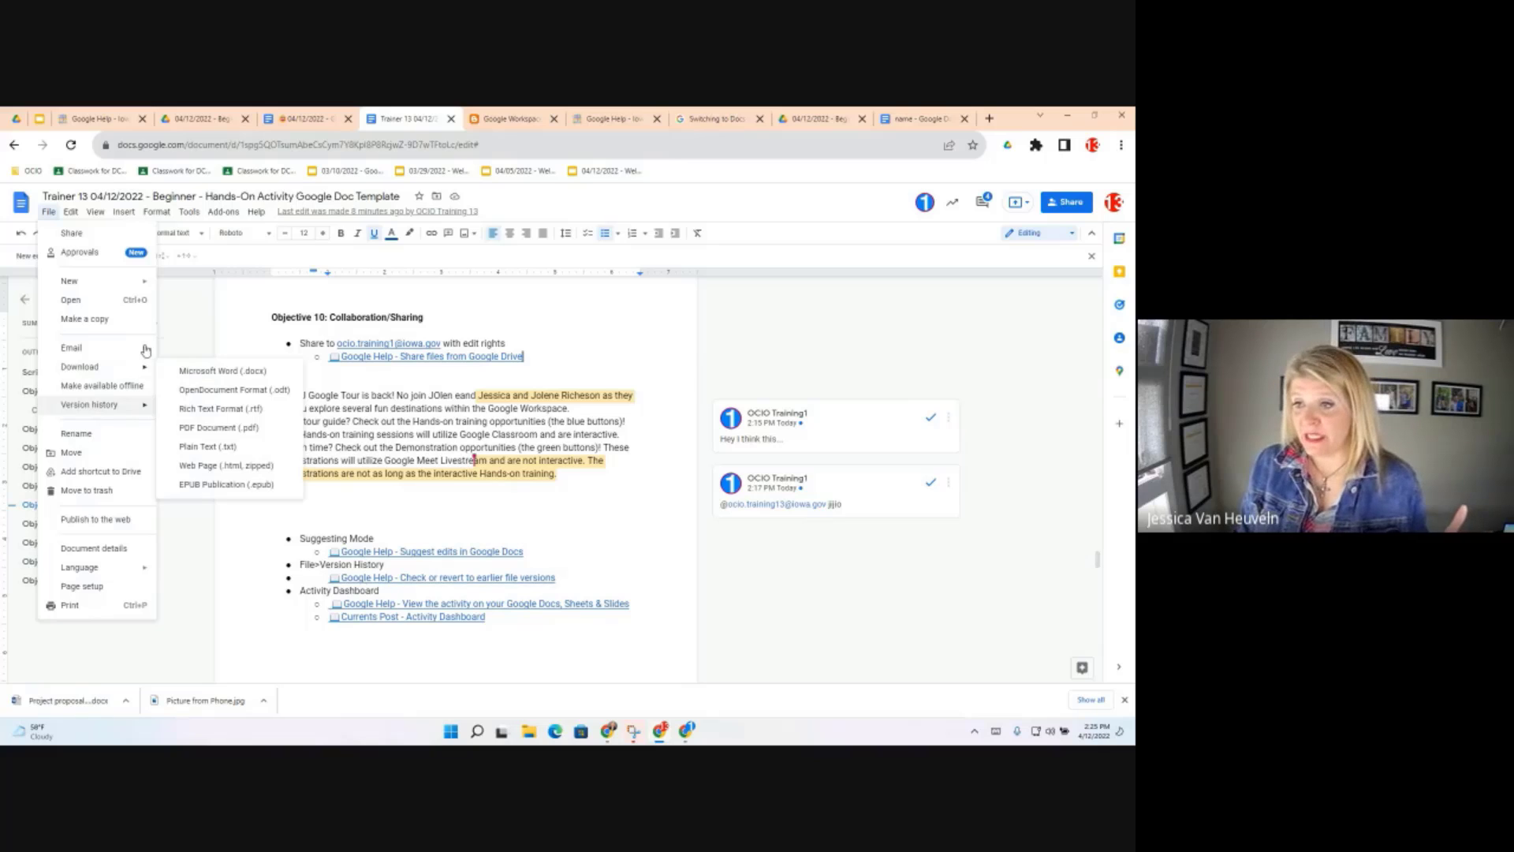
pyautogui.moveTo(146, 348)
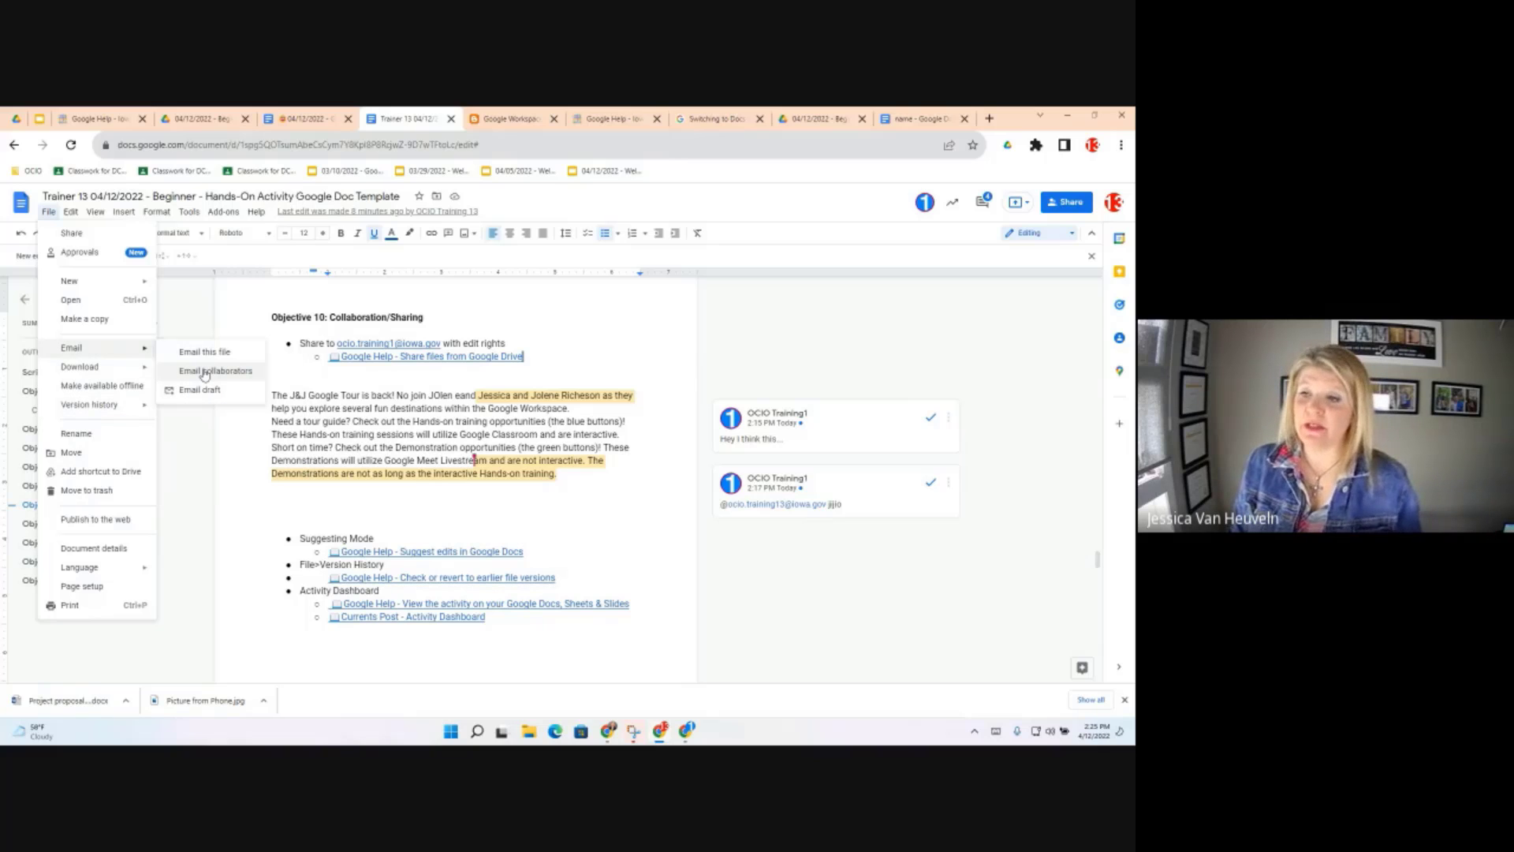
pyautogui.click(204, 372)
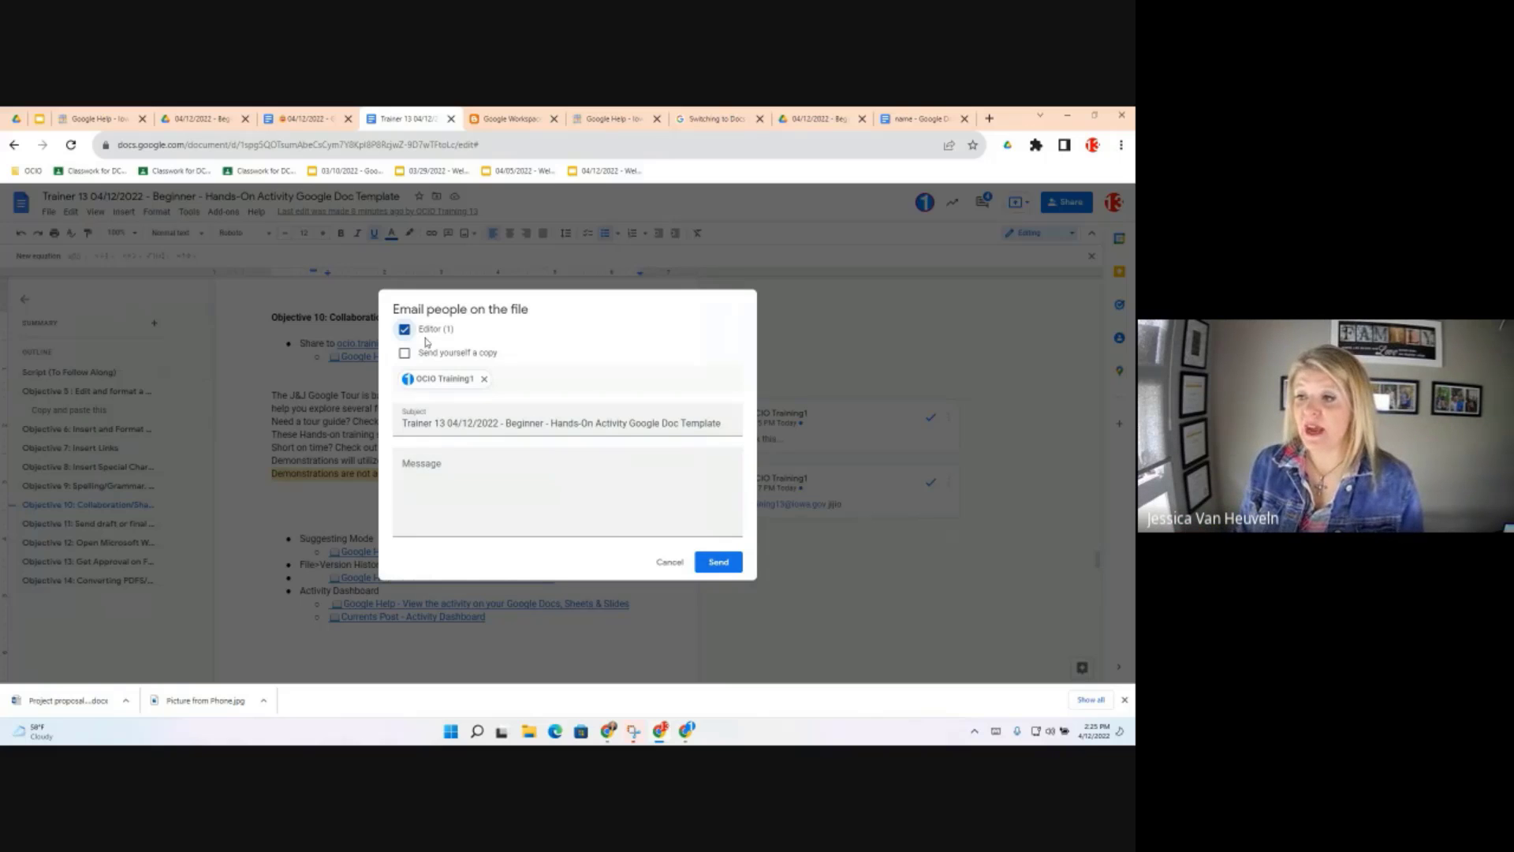
pyautogui.click(427, 483)
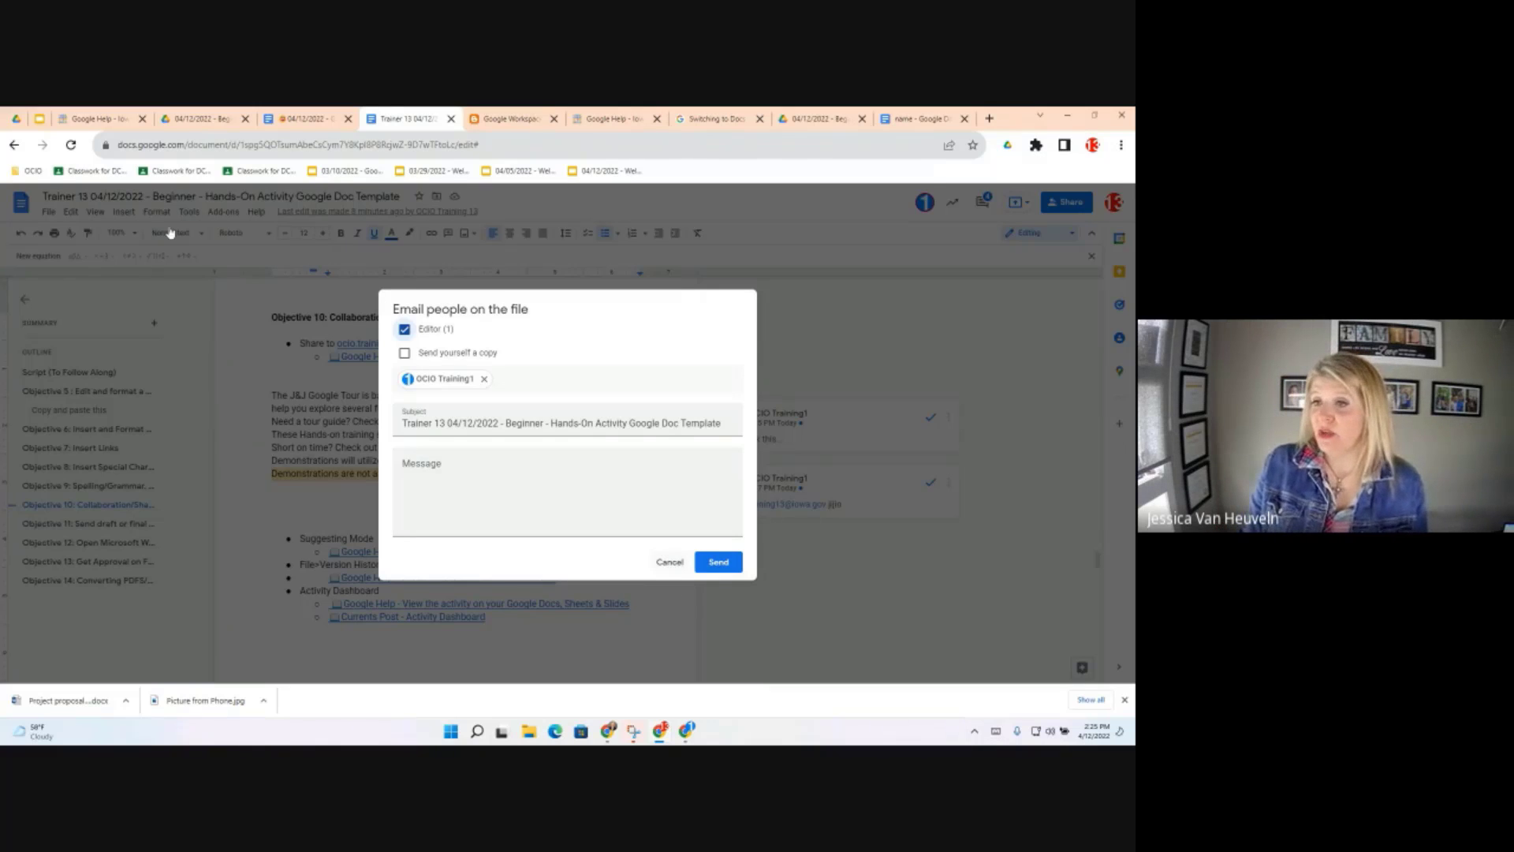
pyautogui.click(670, 561)
pyautogui.click(48, 213)
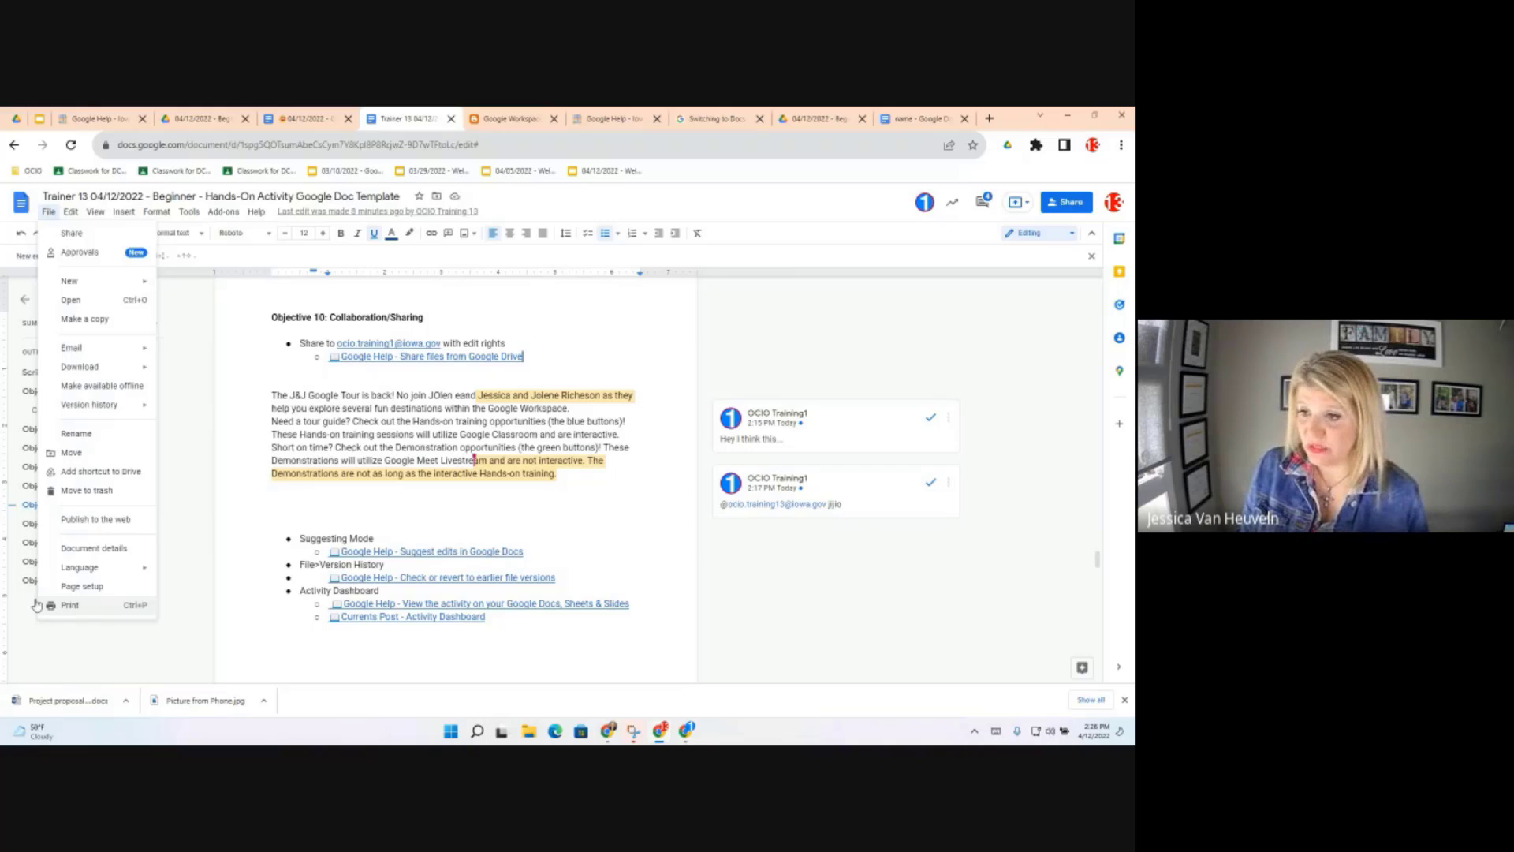
pyautogui.click(361, 533)
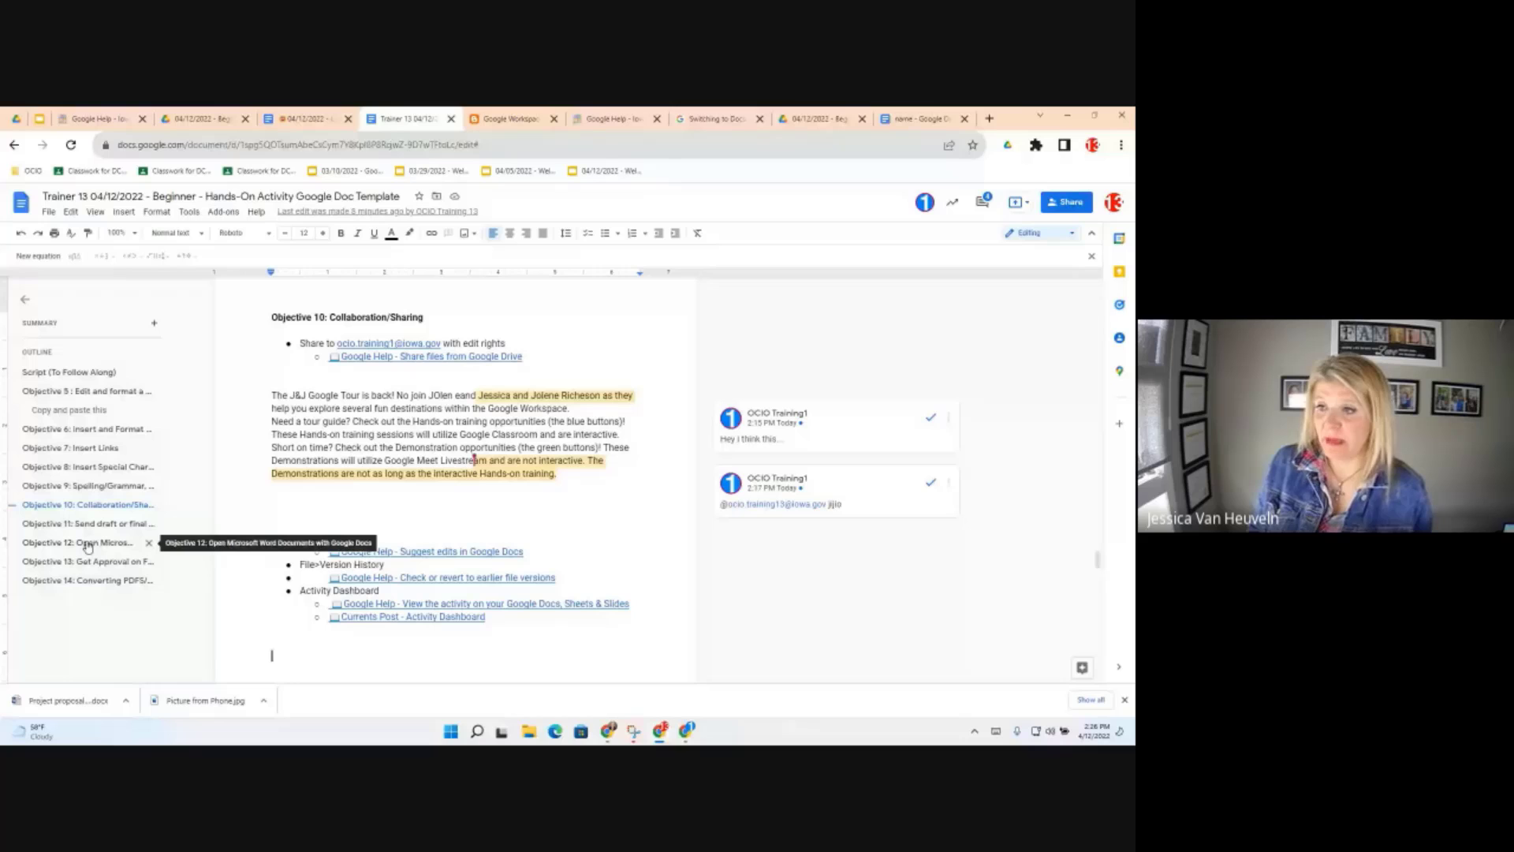
# Jump to Objective 12 and preview its 'Make a Copy' link to Project proposal.docx
pyautogui.click(87, 544)
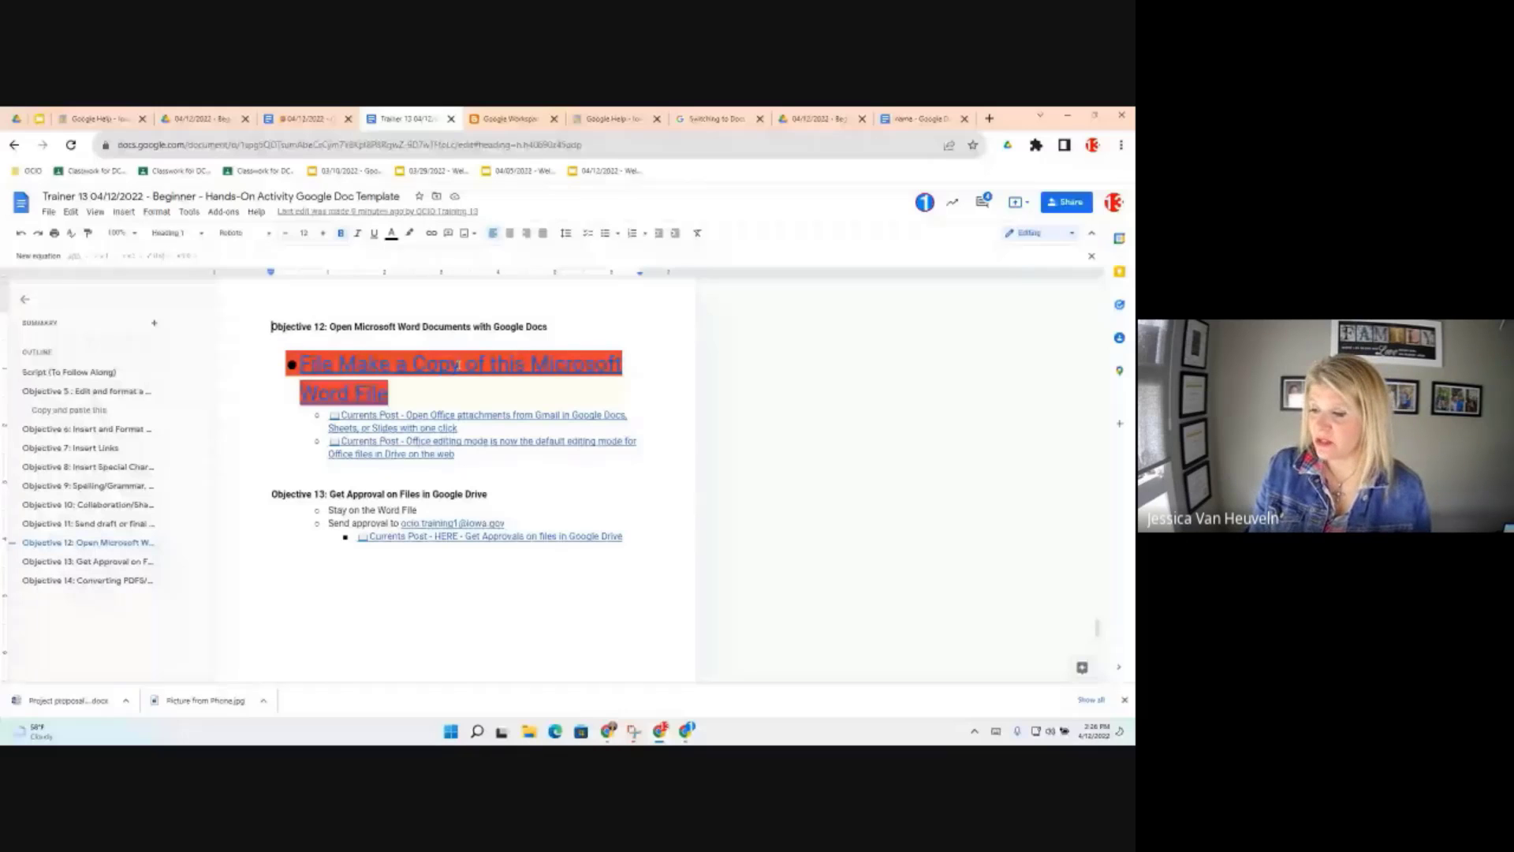
pyautogui.click(458, 365)
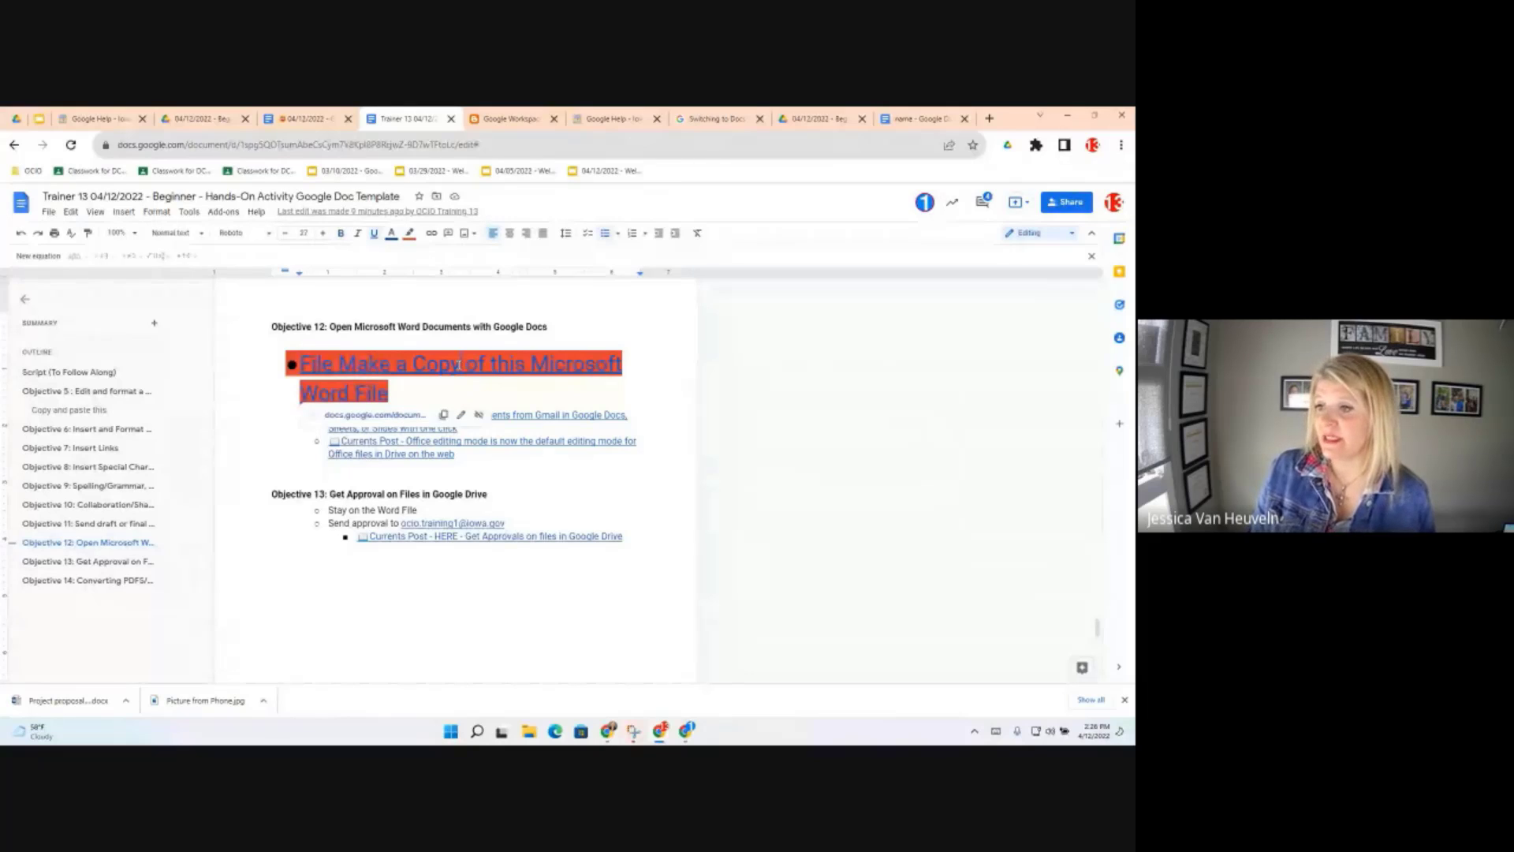
pyautogui.moveTo(372, 423)
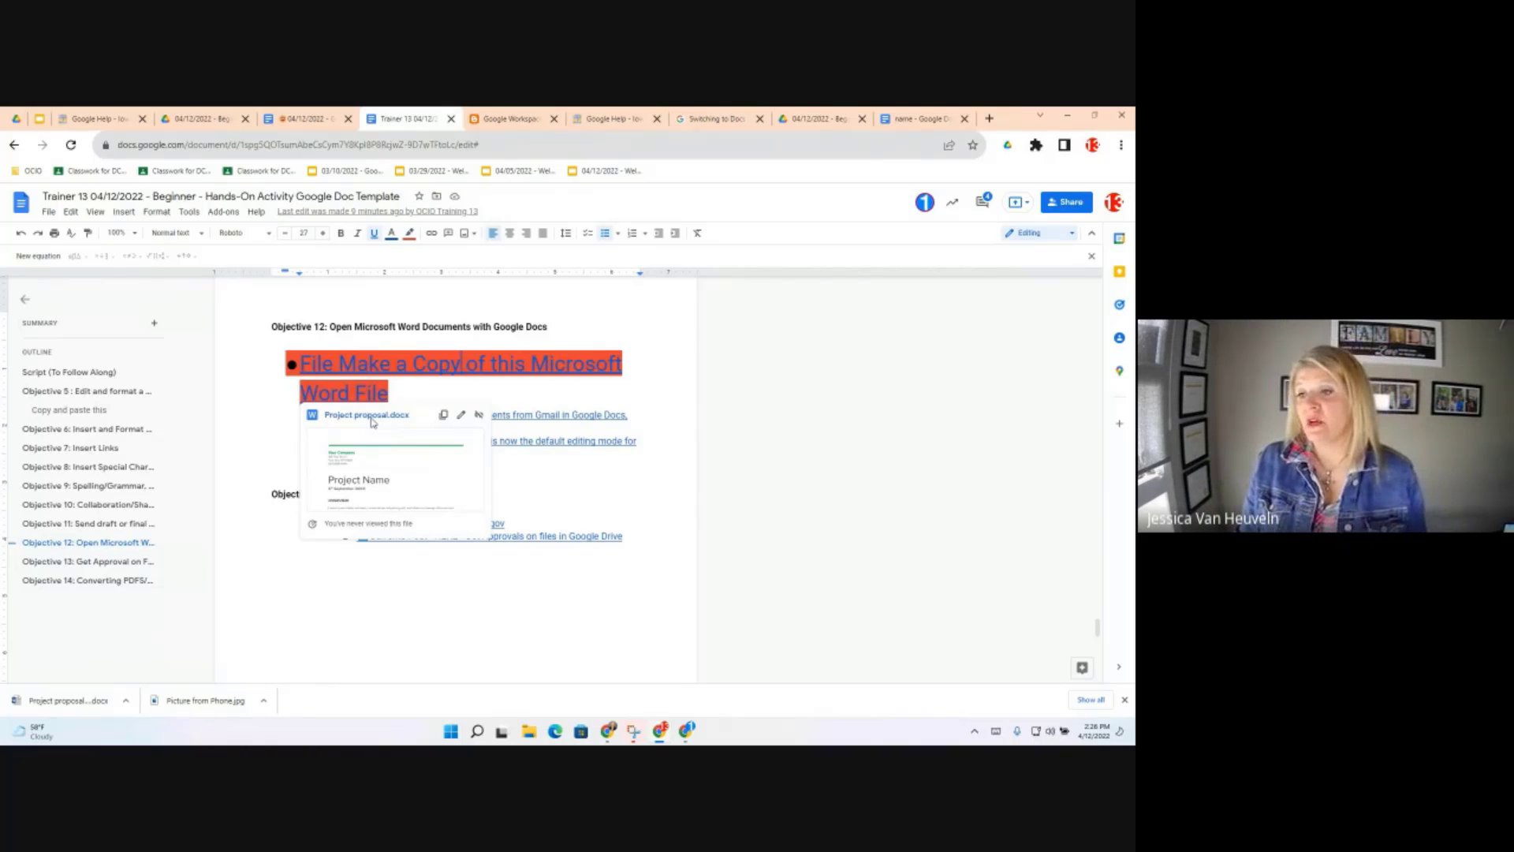
# Create 'Copy of Project proposal.docx' as a Google Docs copy from the link
pyautogui.click(372, 416)
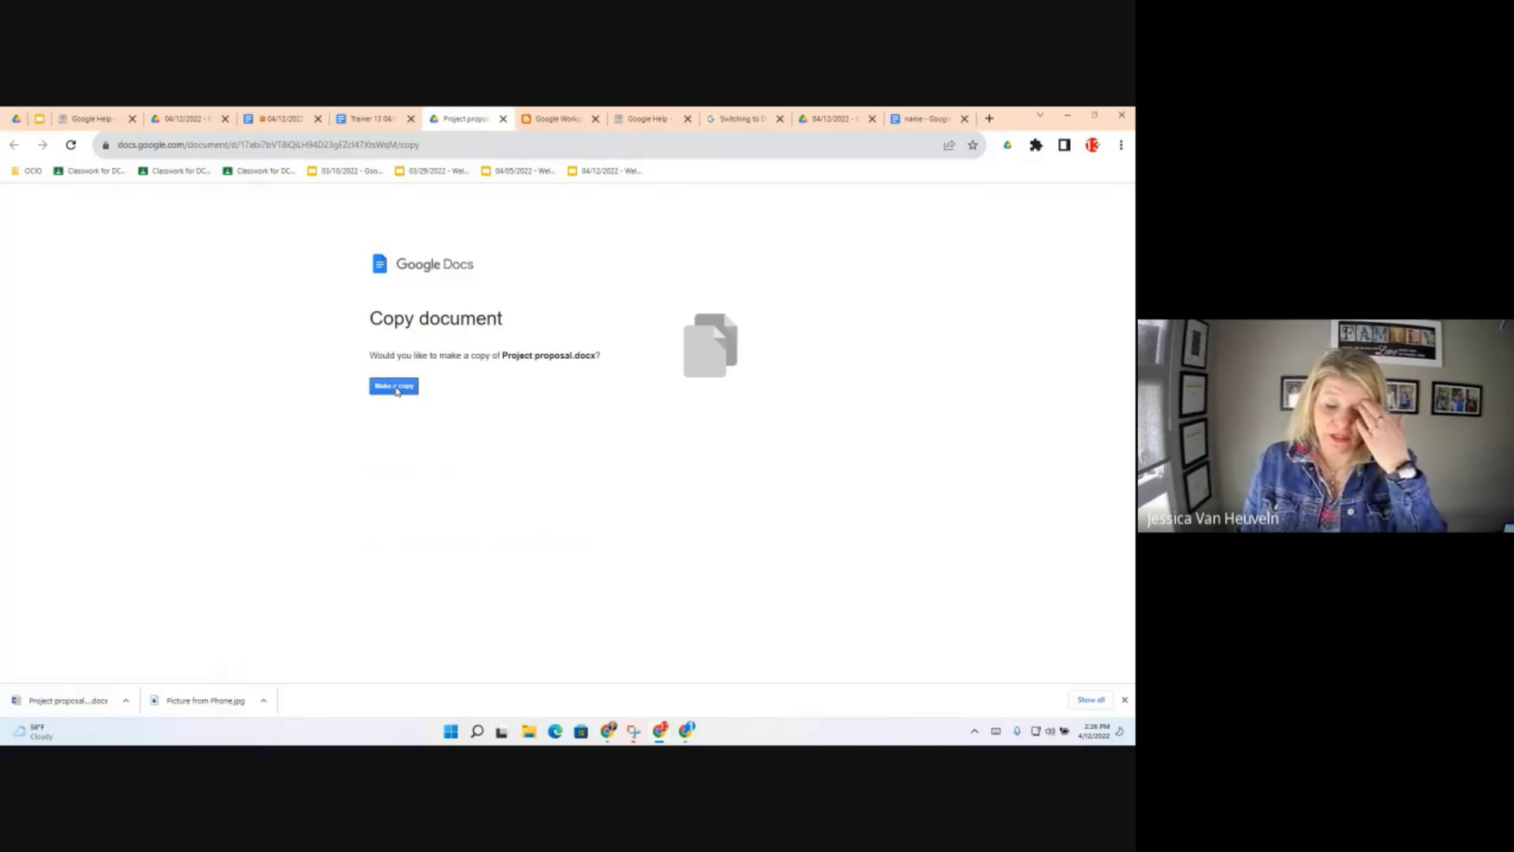
pyautogui.click(394, 387)
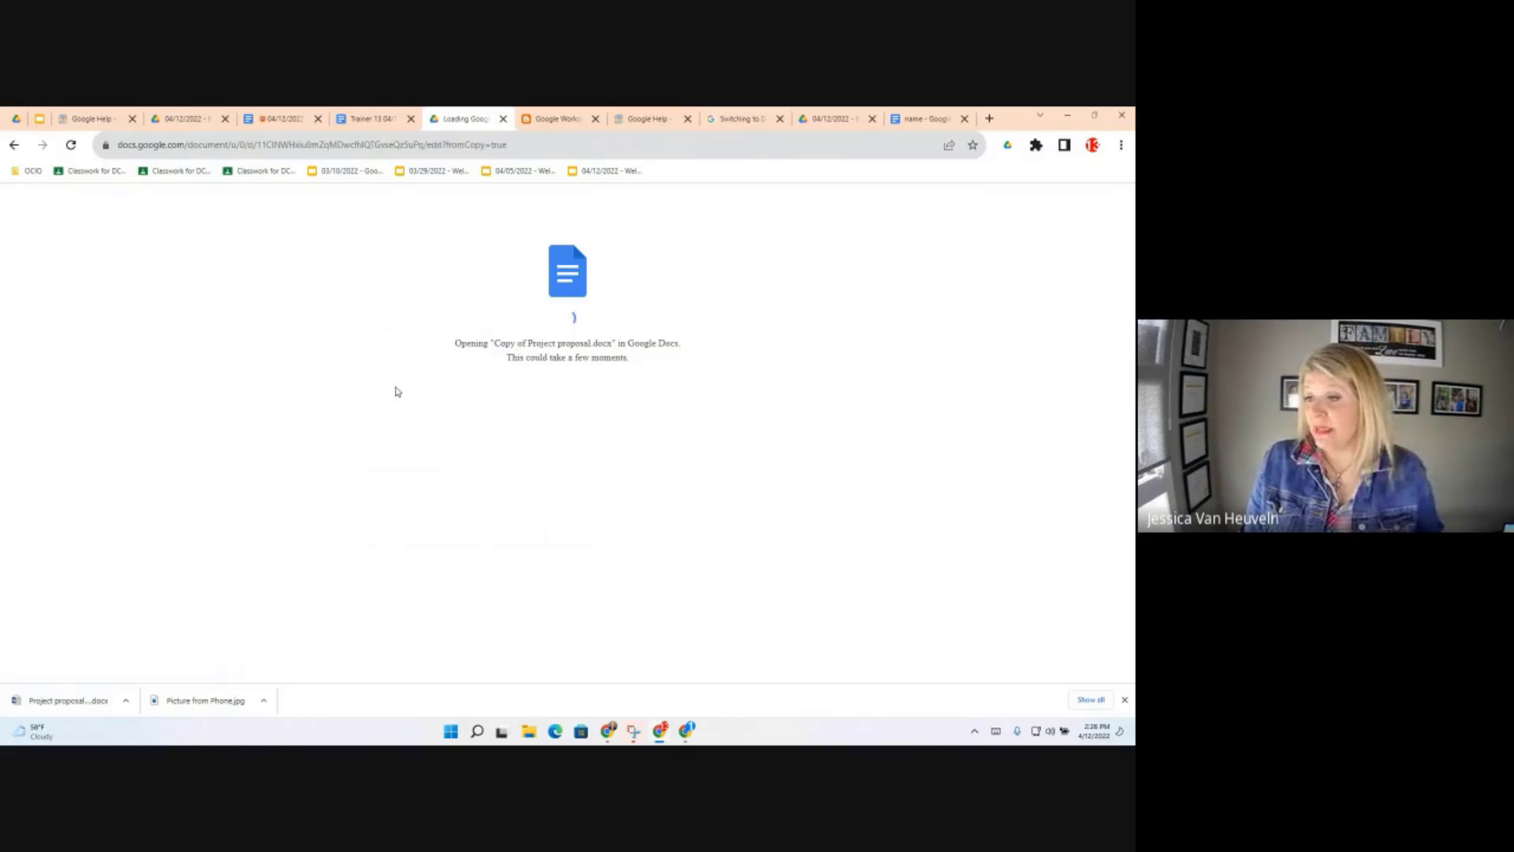
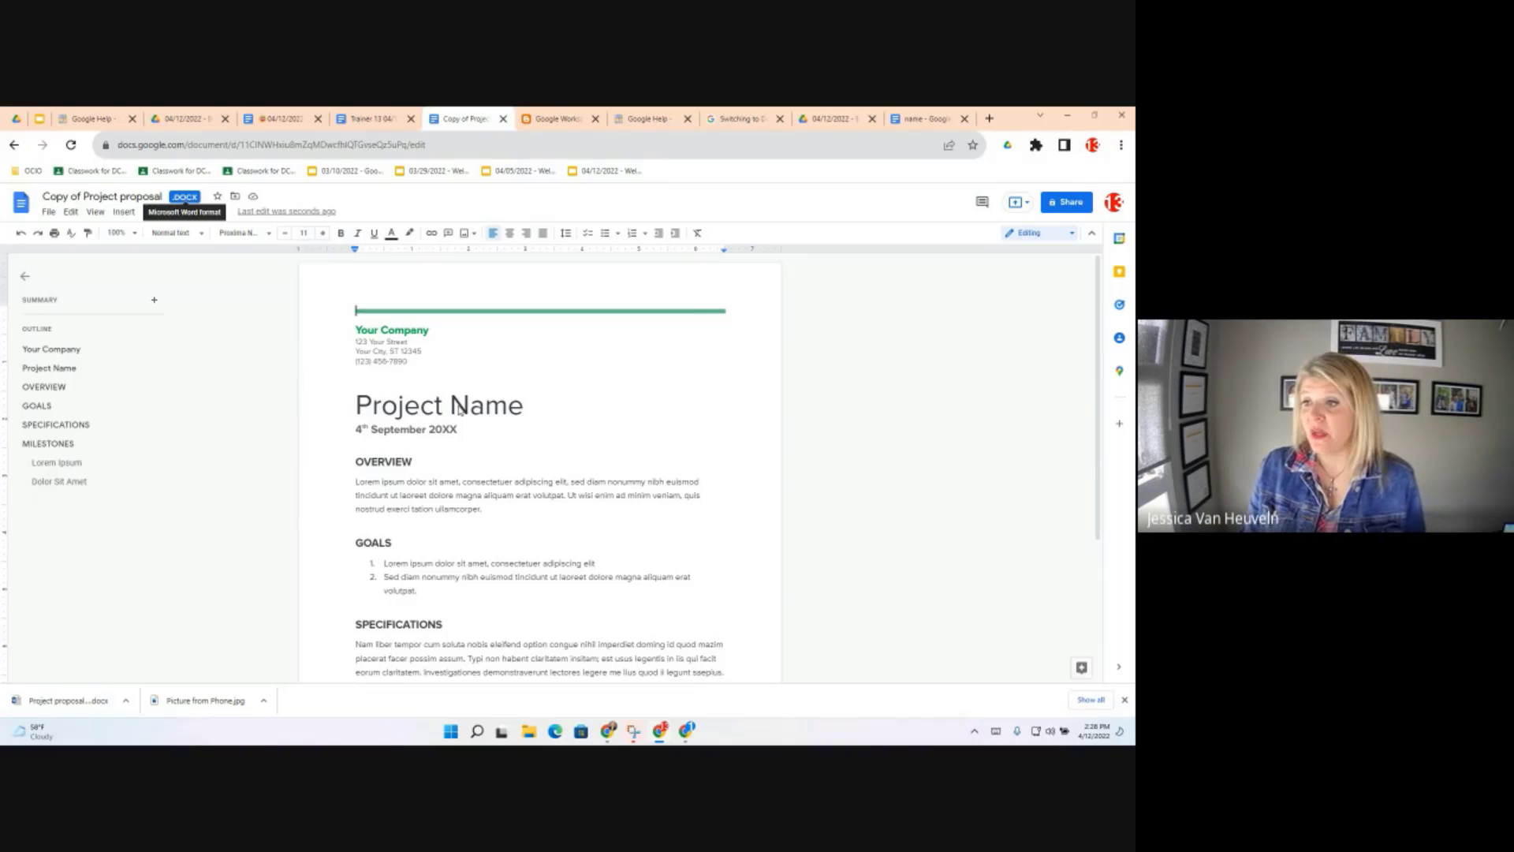
# Select the project proposal's date line, including the 20XX year, then return to the 04/12/2022 Objectives document
pyautogui.click(377, 431)
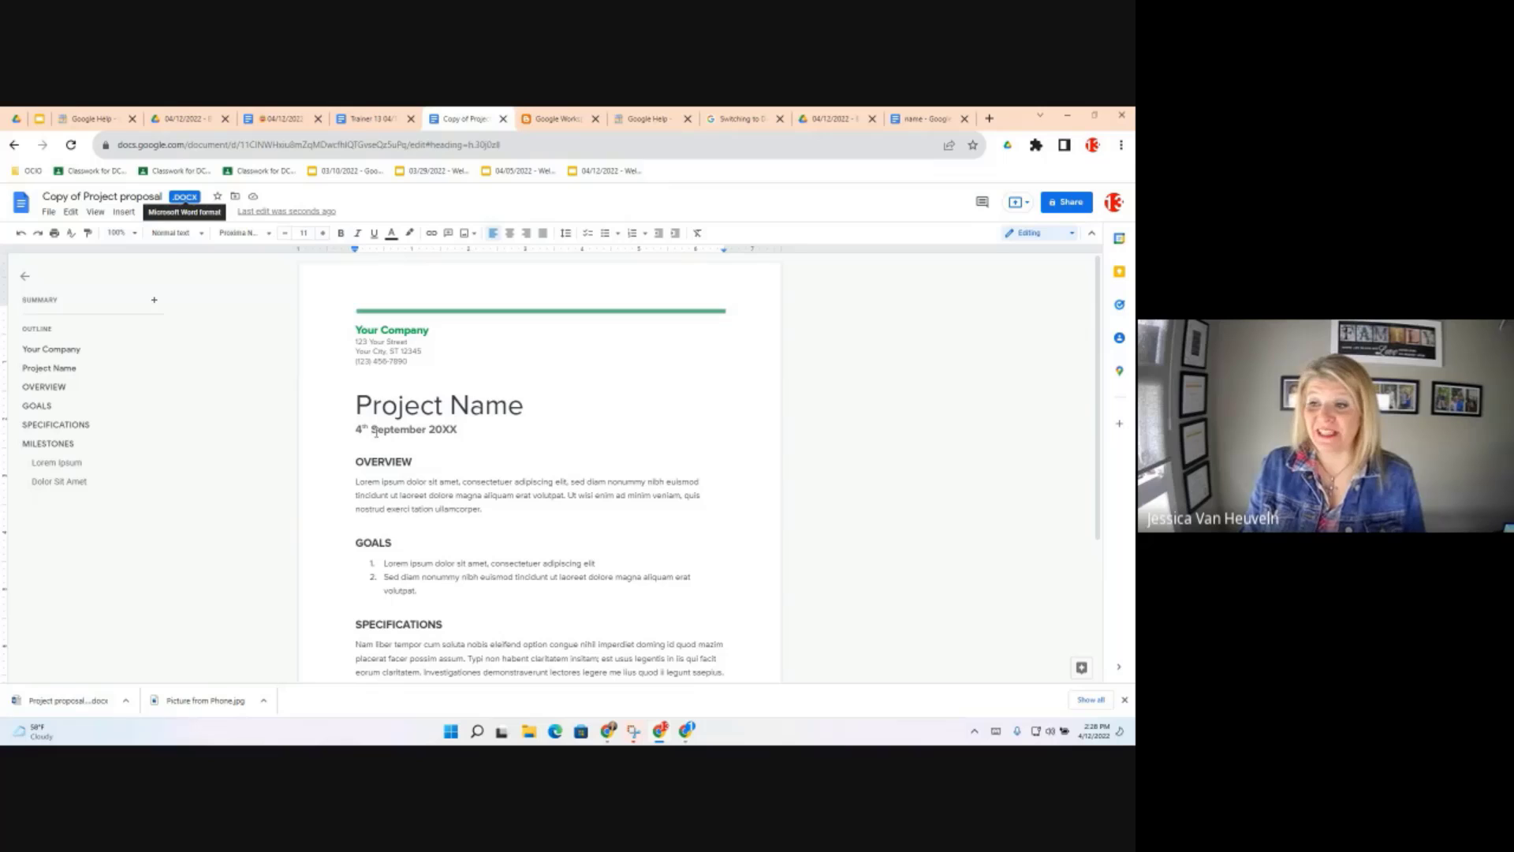
pyautogui.doubleClick(443, 430)
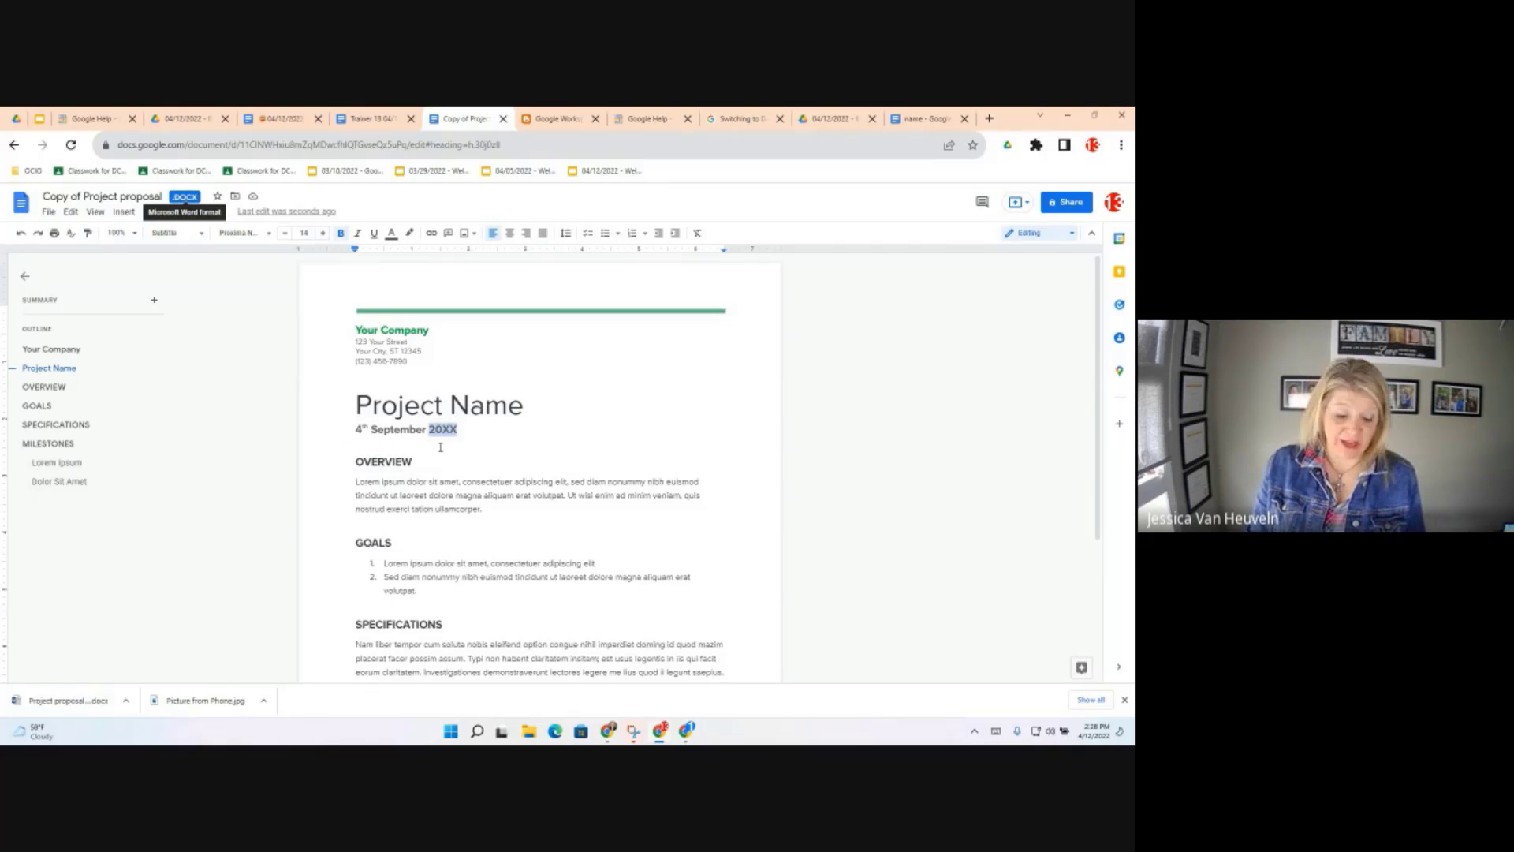
pyautogui.tripleClick(441, 447)
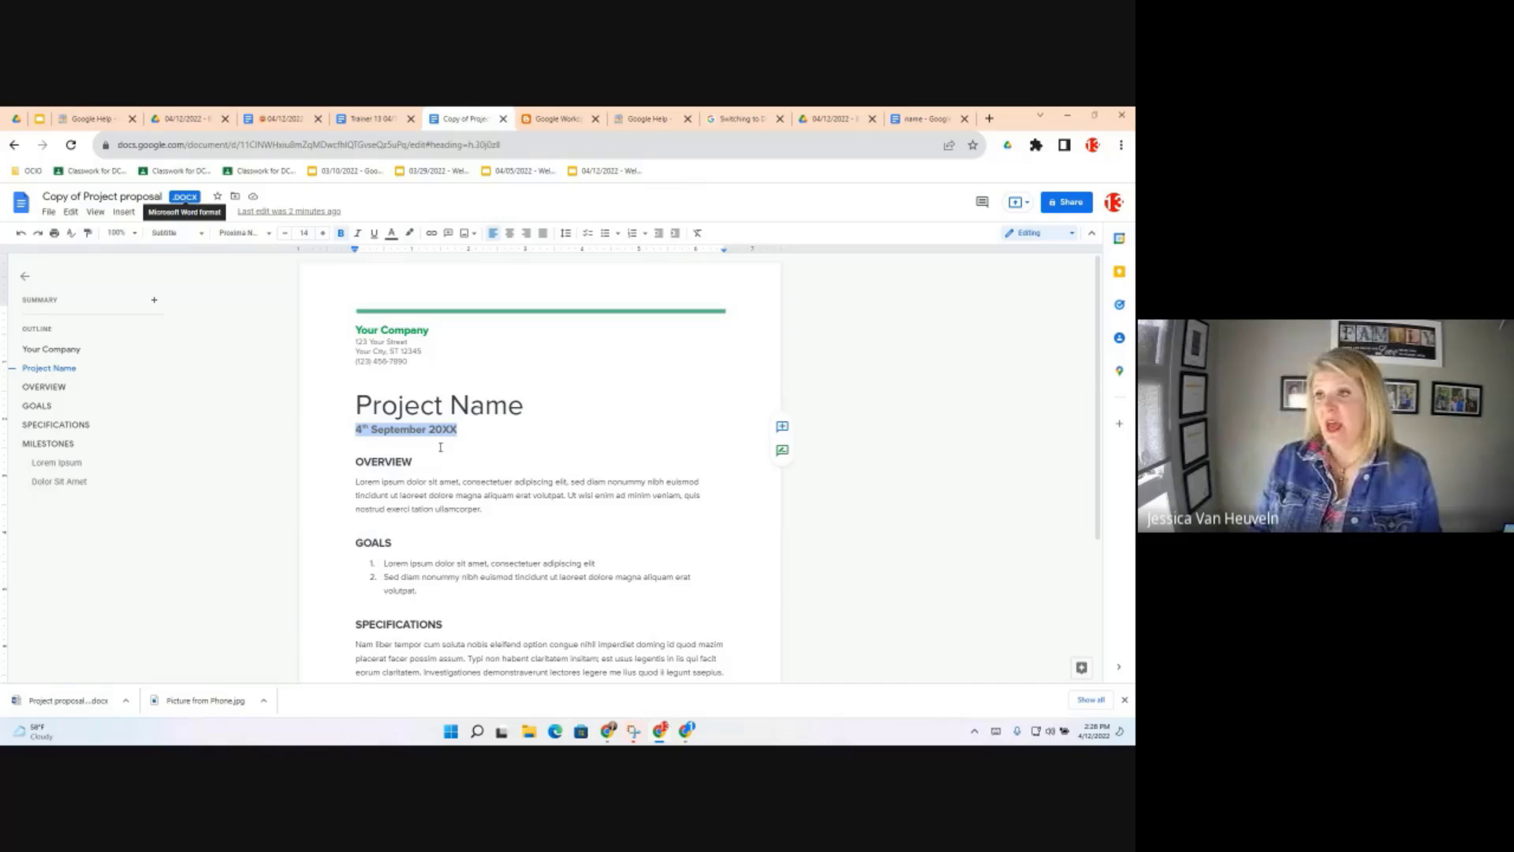
pyautogui.click(281, 118)
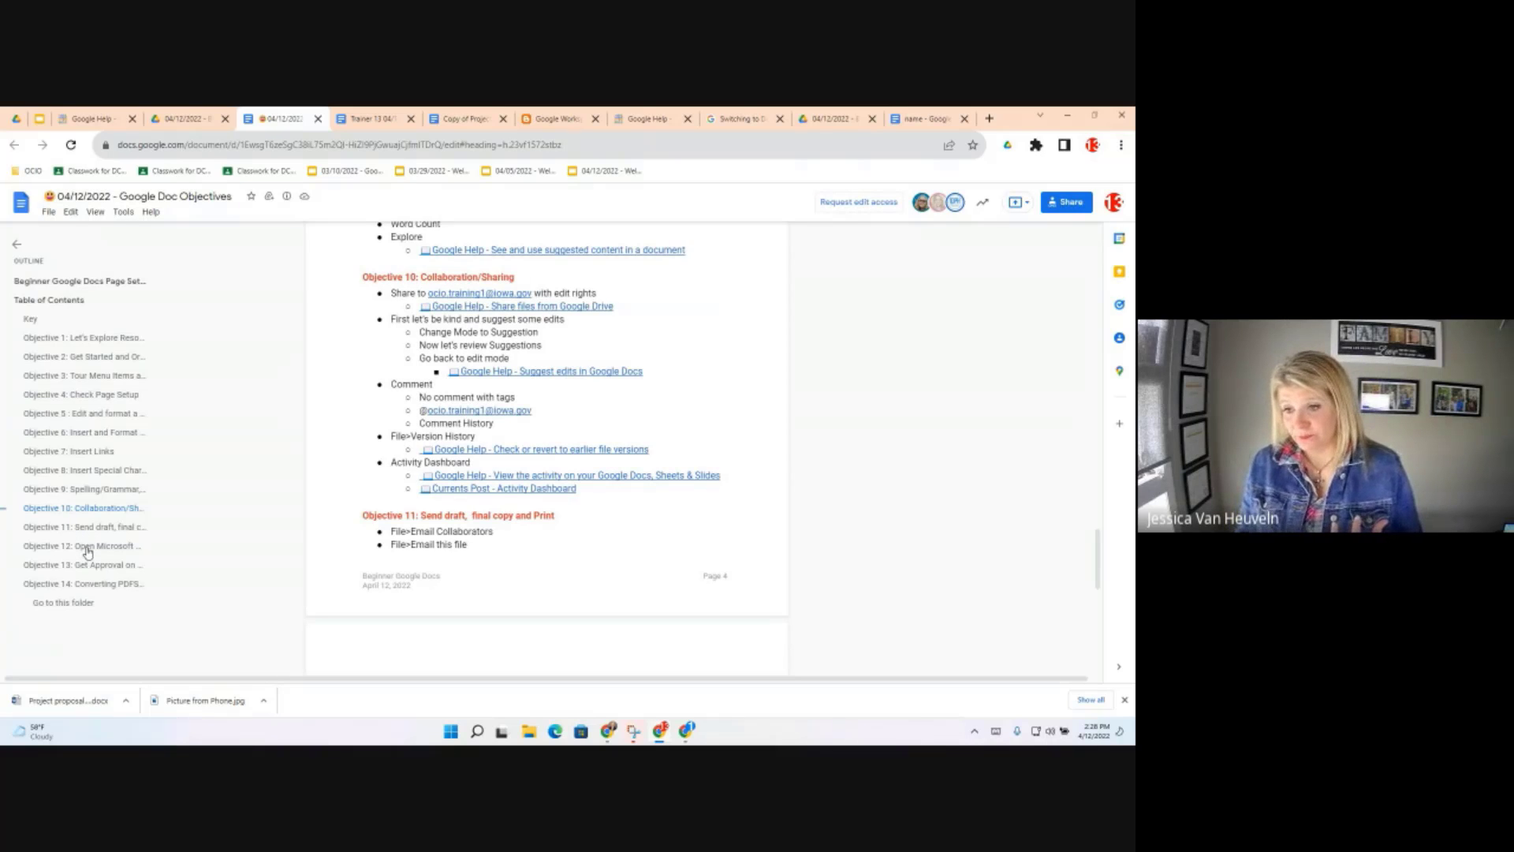
# Jump to 'Objective 12: Open Microsoft Word documents' from the document outline
pyautogui.click(88, 553)
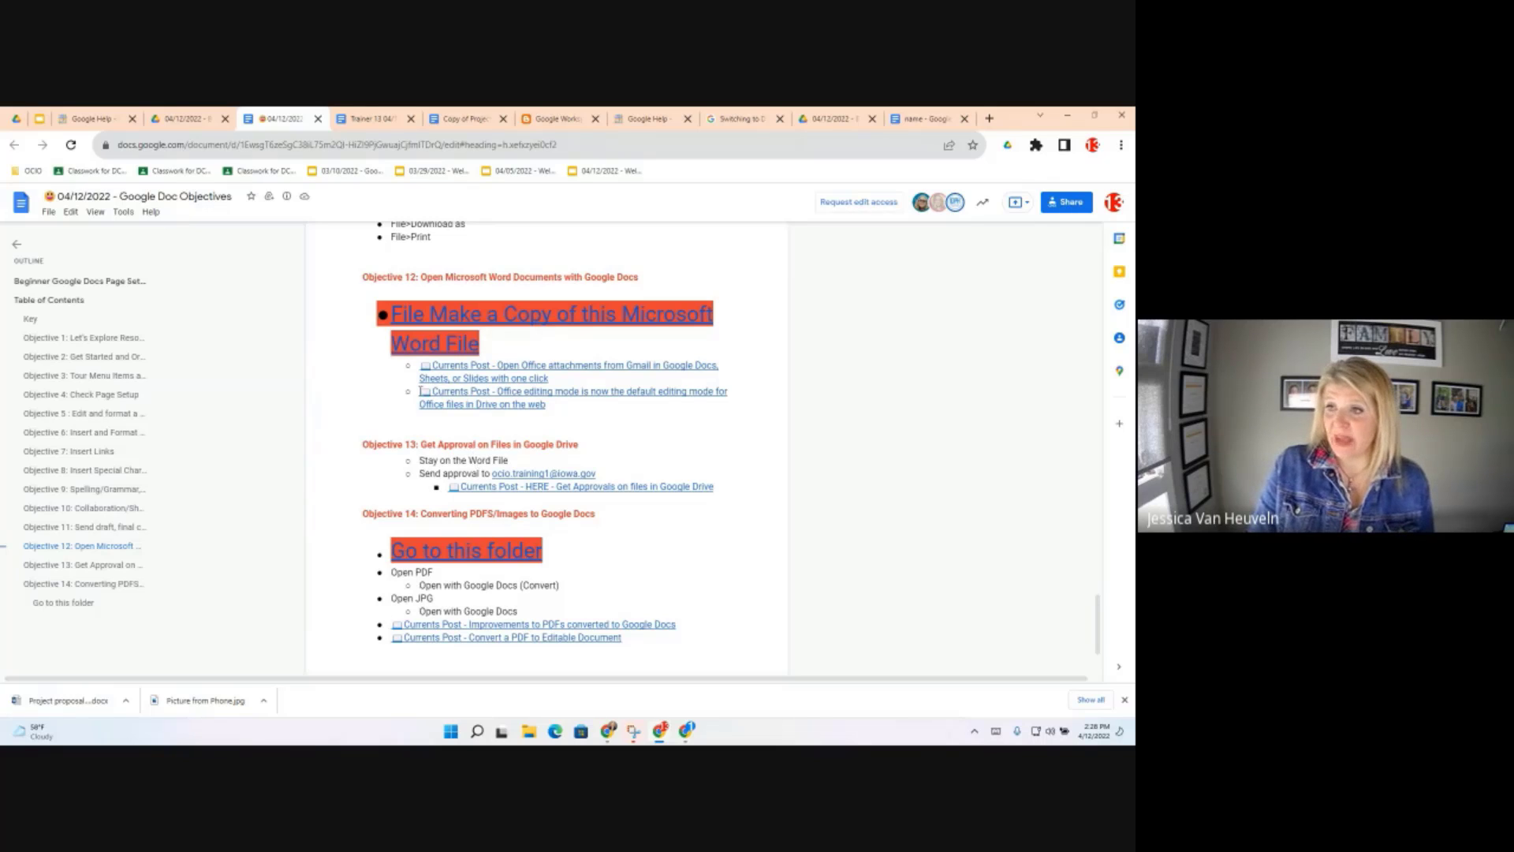
# In Copy of Project proposal, open the Approvals panel from the File menu
pyautogui.click(462, 126)
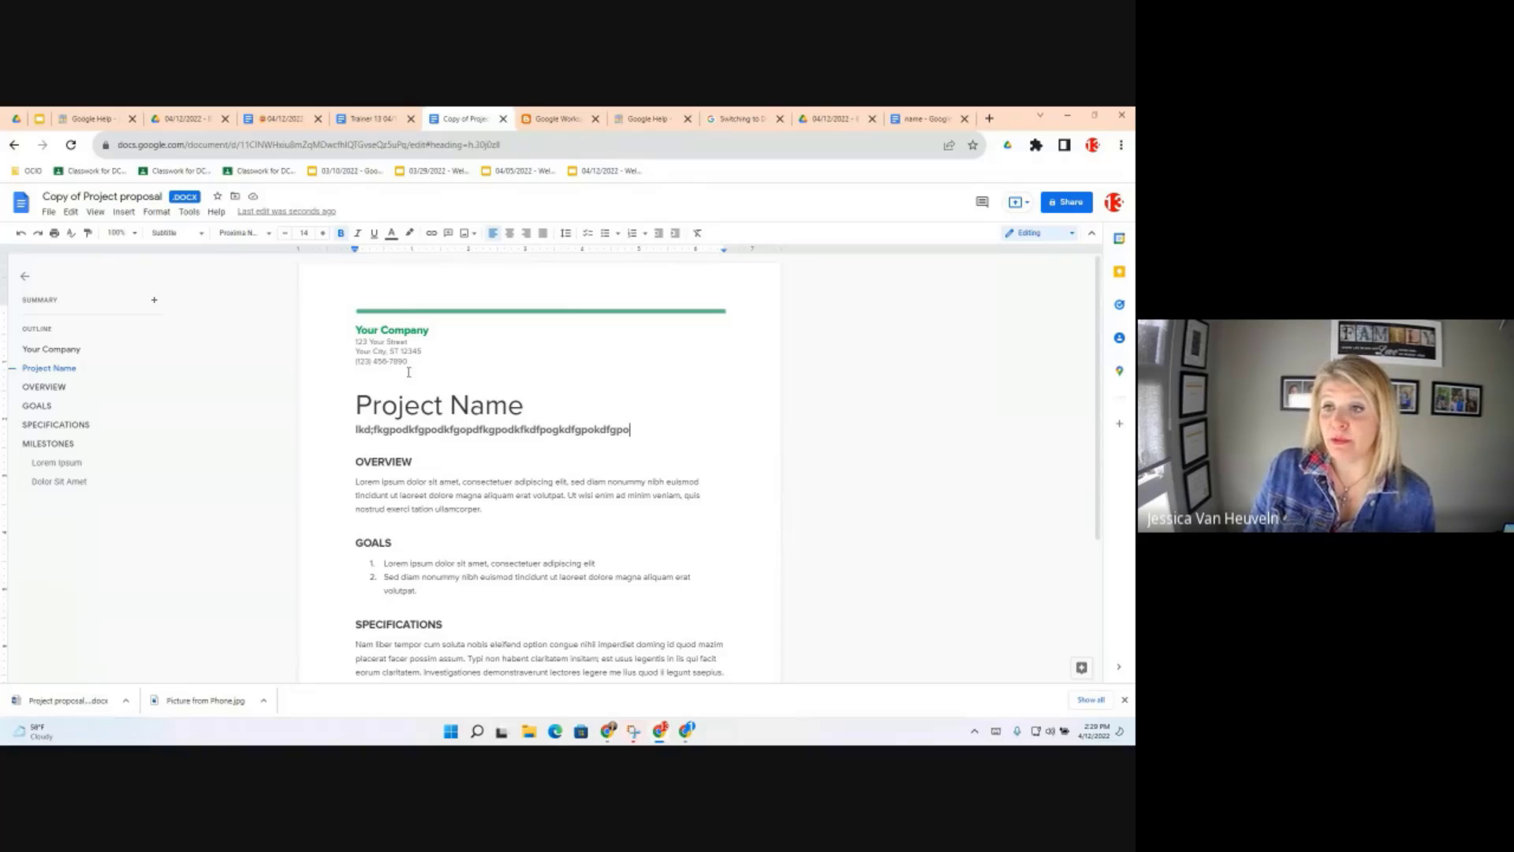
pyautogui.click(48, 213)
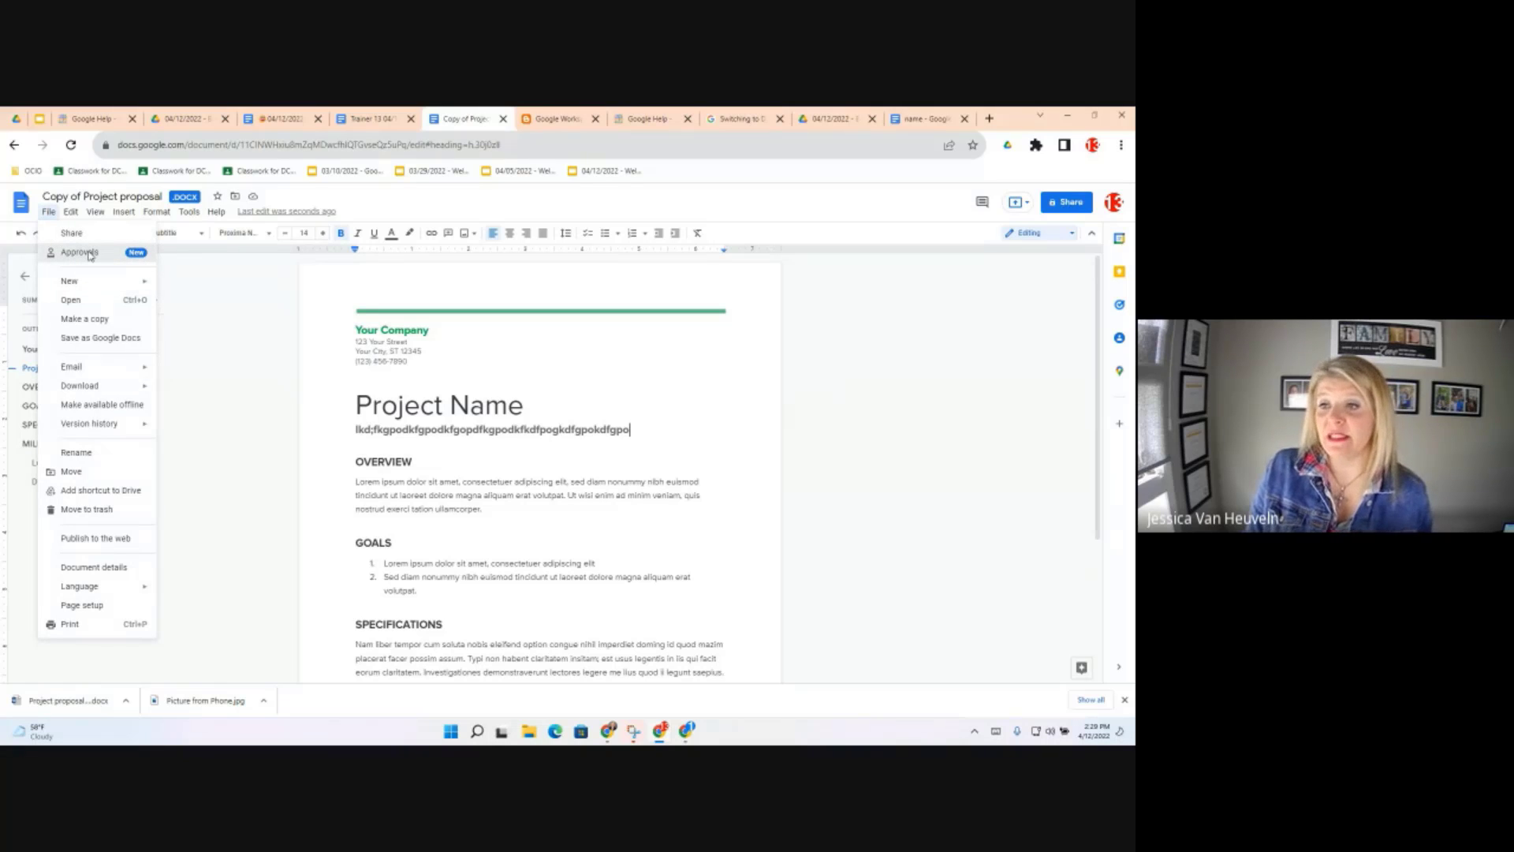
pyautogui.click(79, 253)
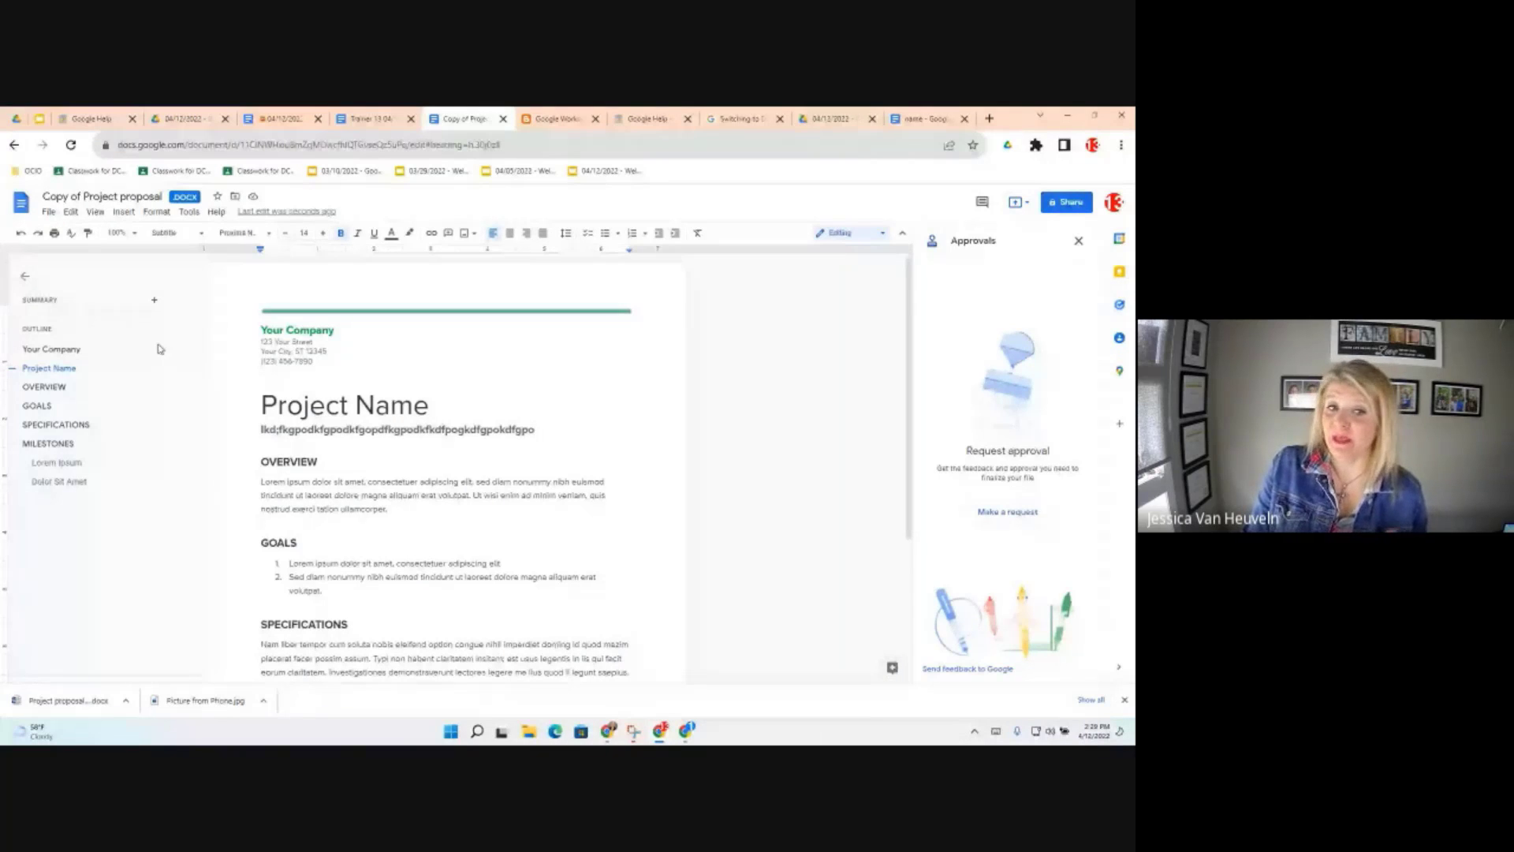
# Send an approval request to the training account, then go back to the Objectives document at Objective 13
pyautogui.click(1007, 514)
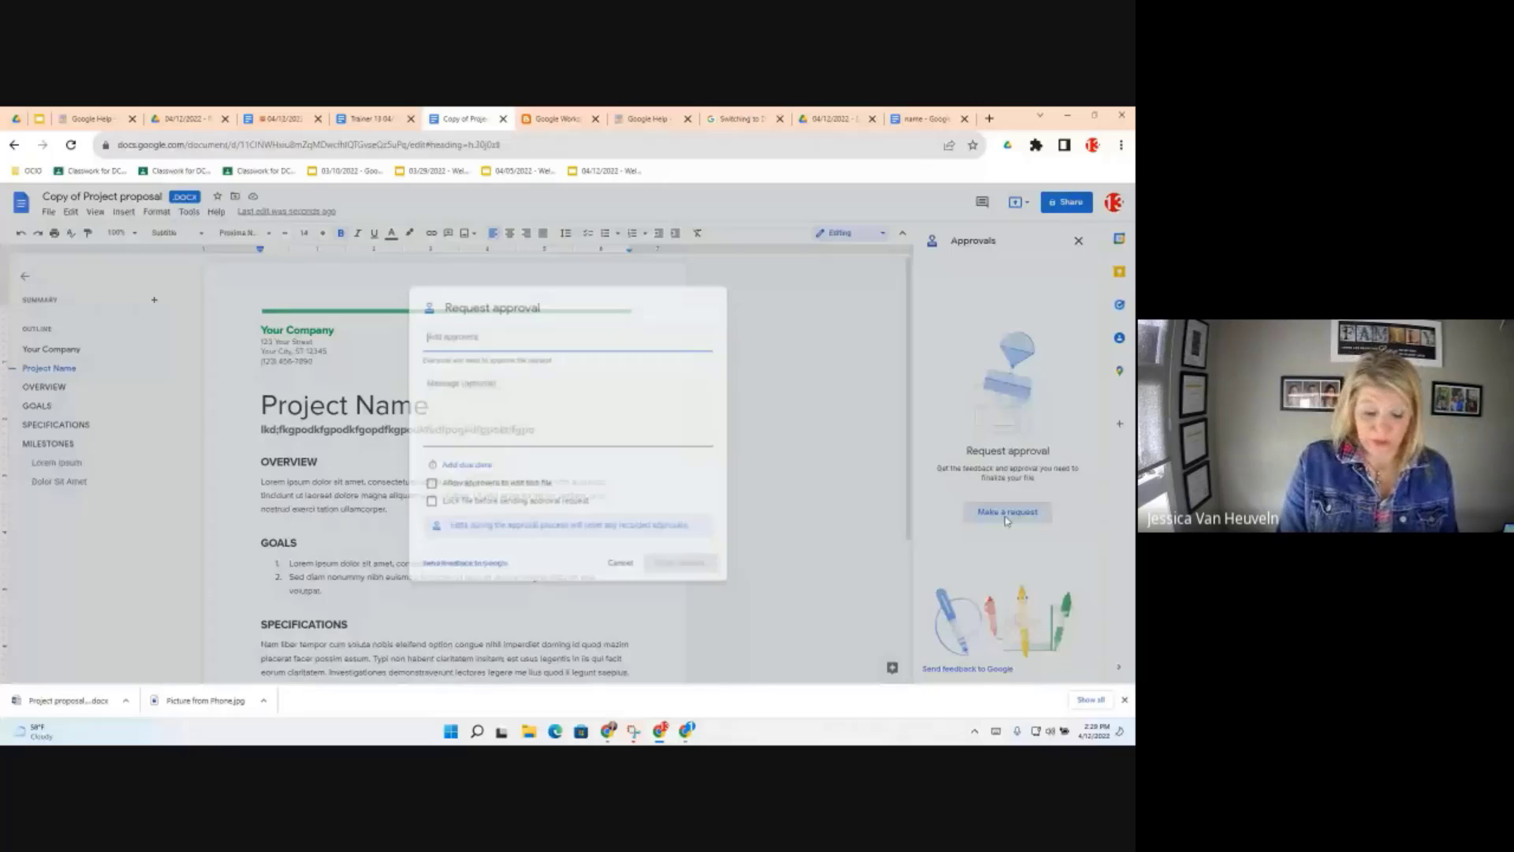
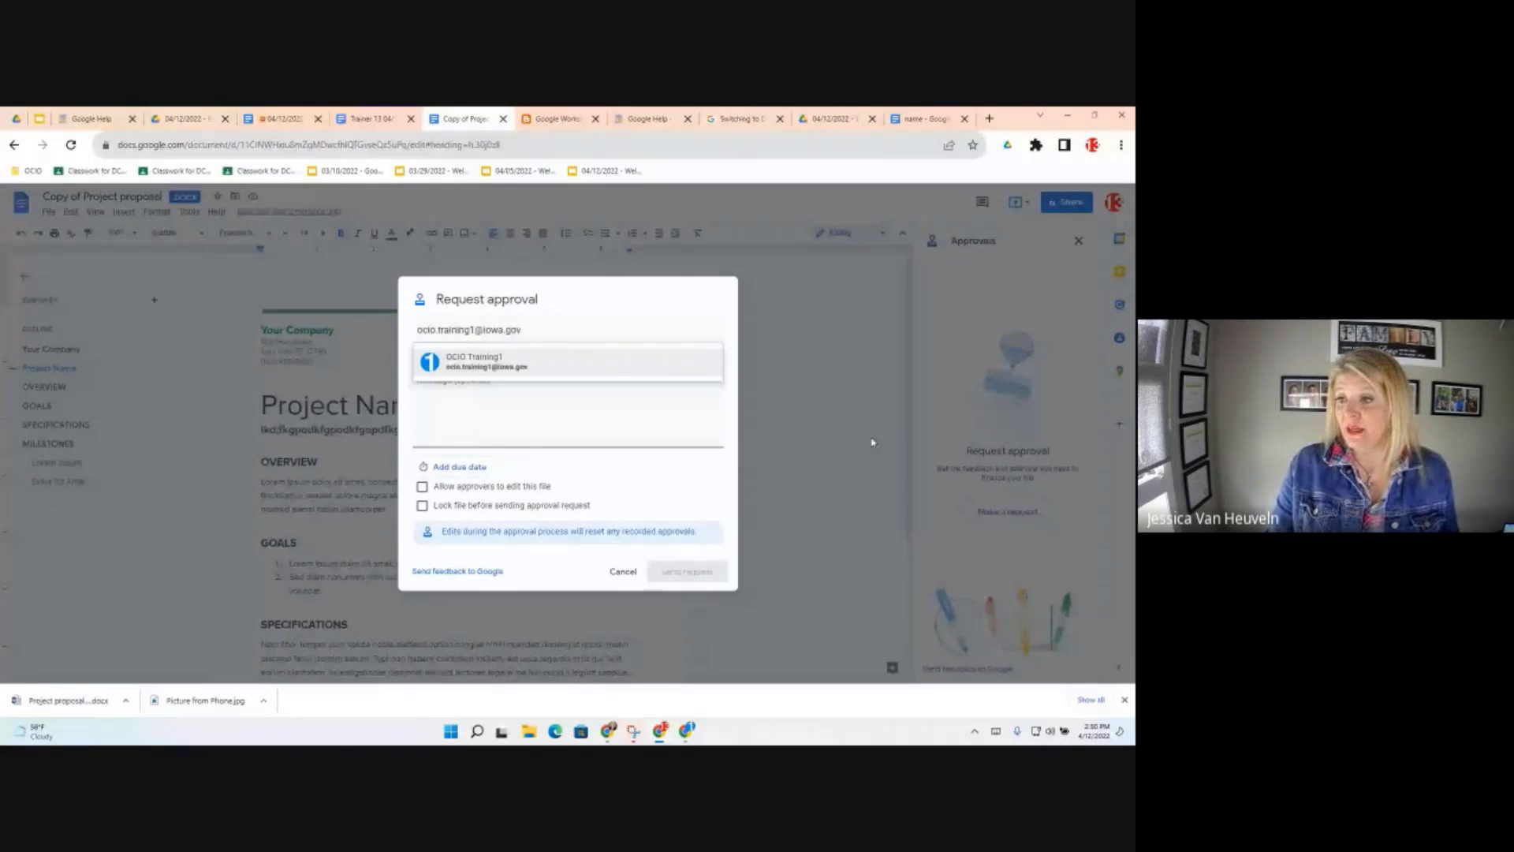
pyautogui.click(505, 367)
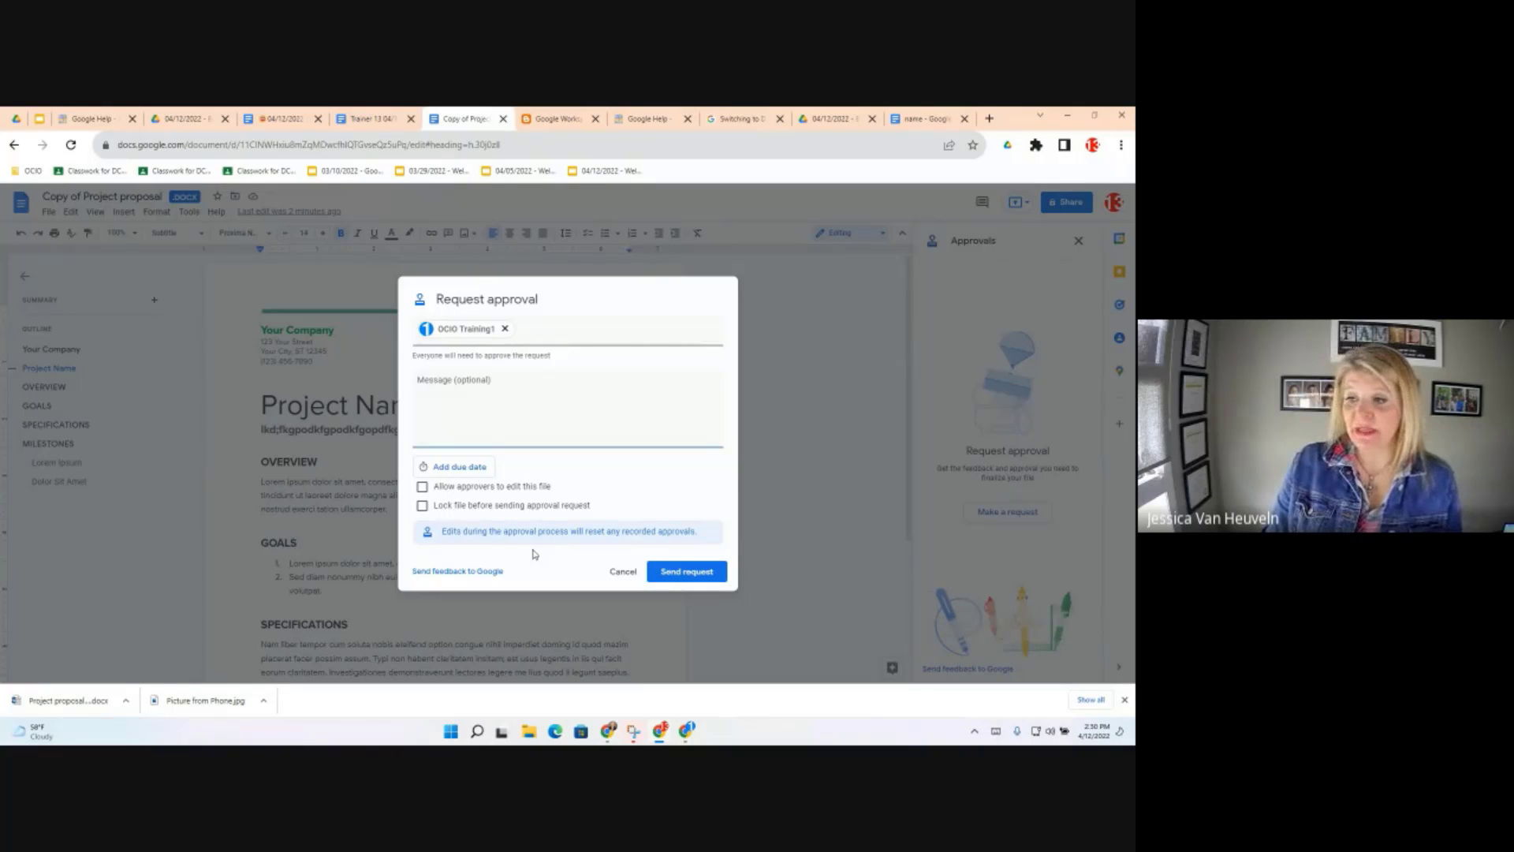
pyautogui.click(681, 580)
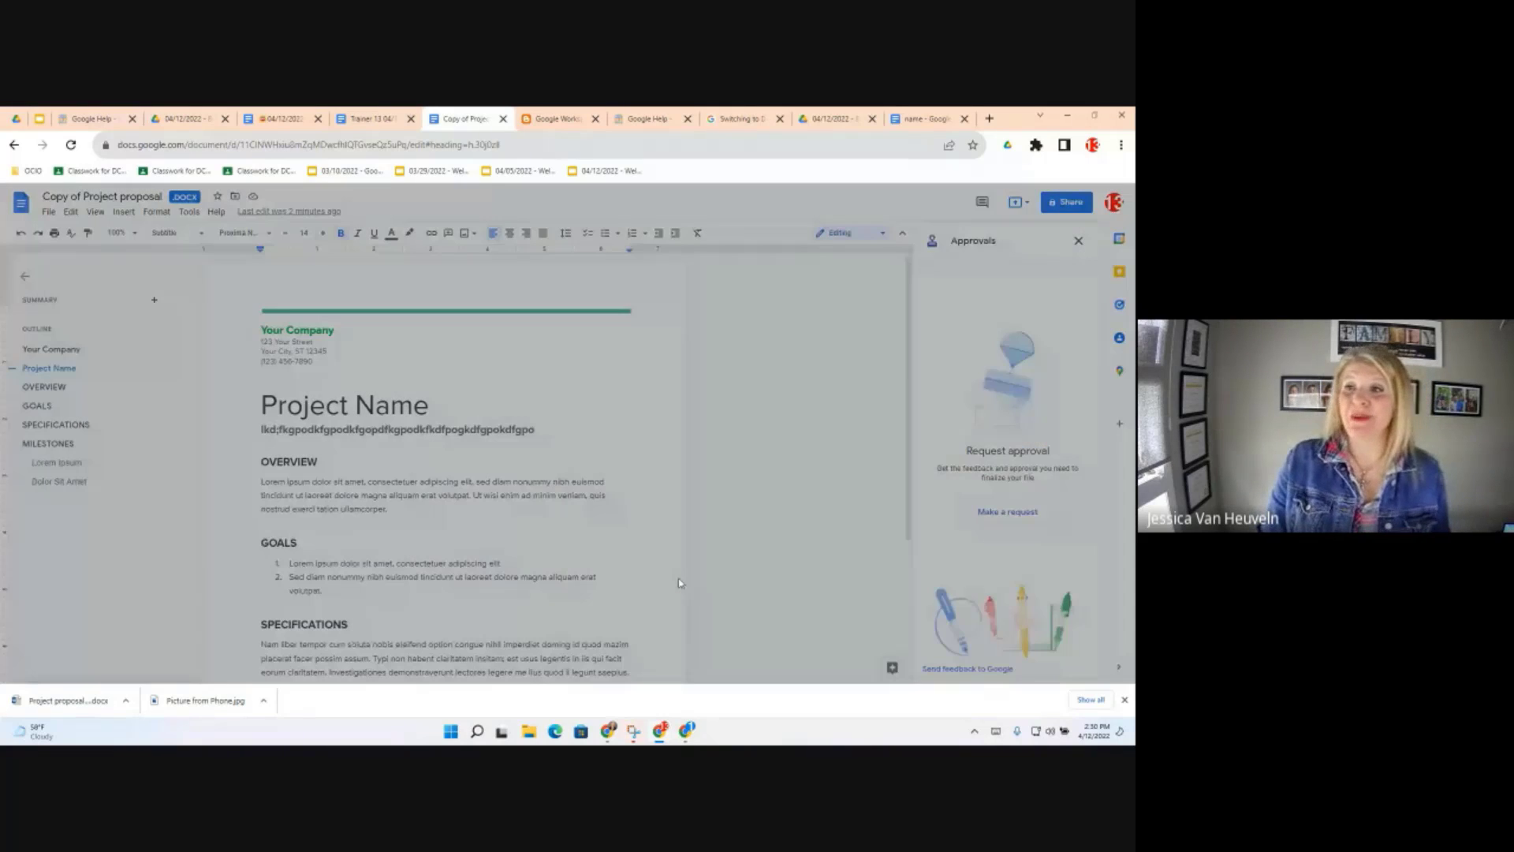
pyautogui.click(282, 119)
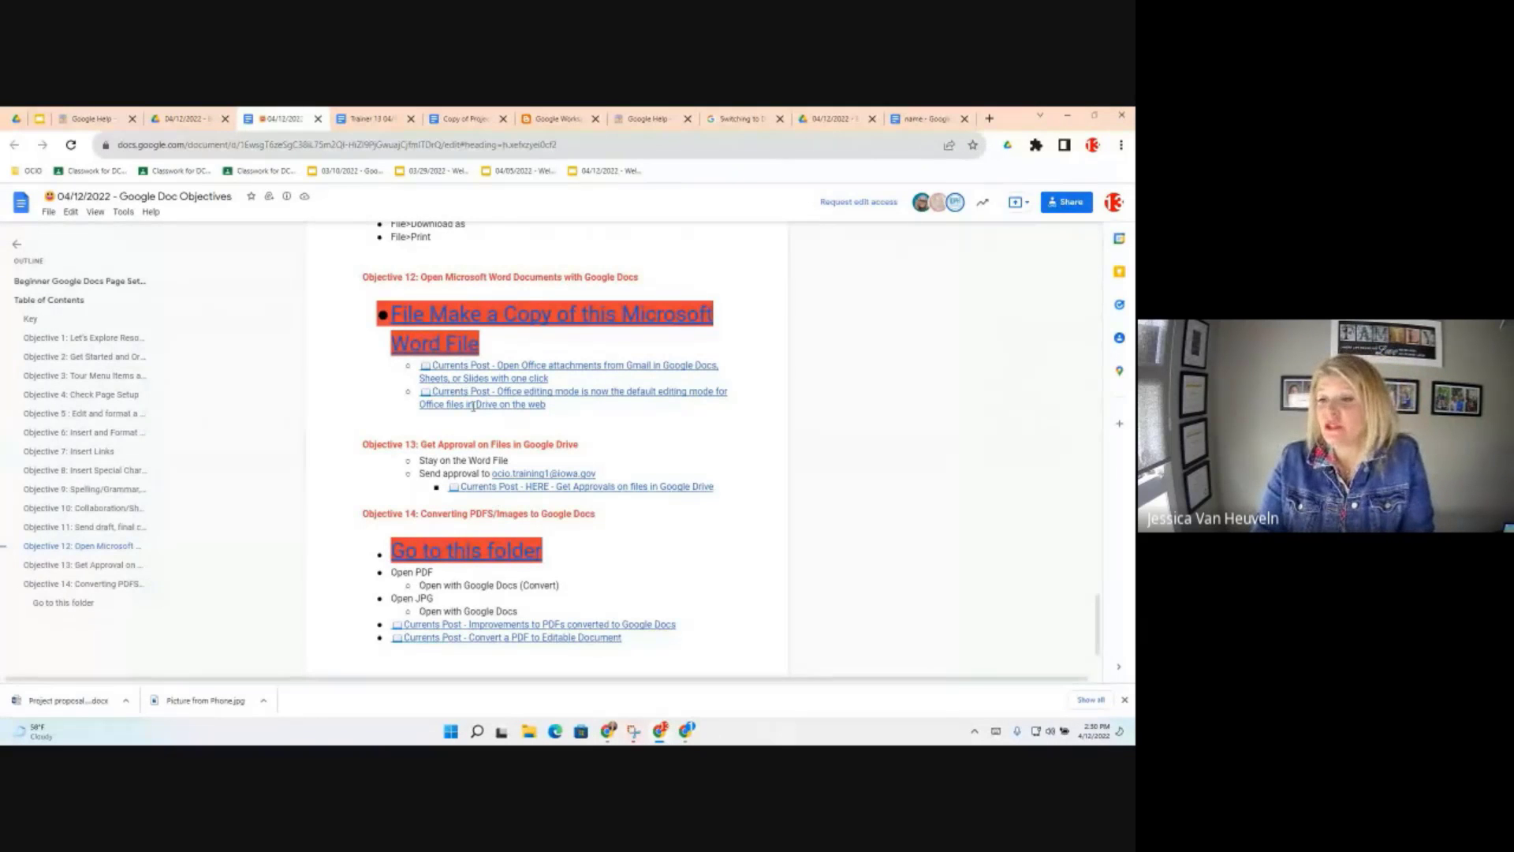
pyautogui.click(504, 460)
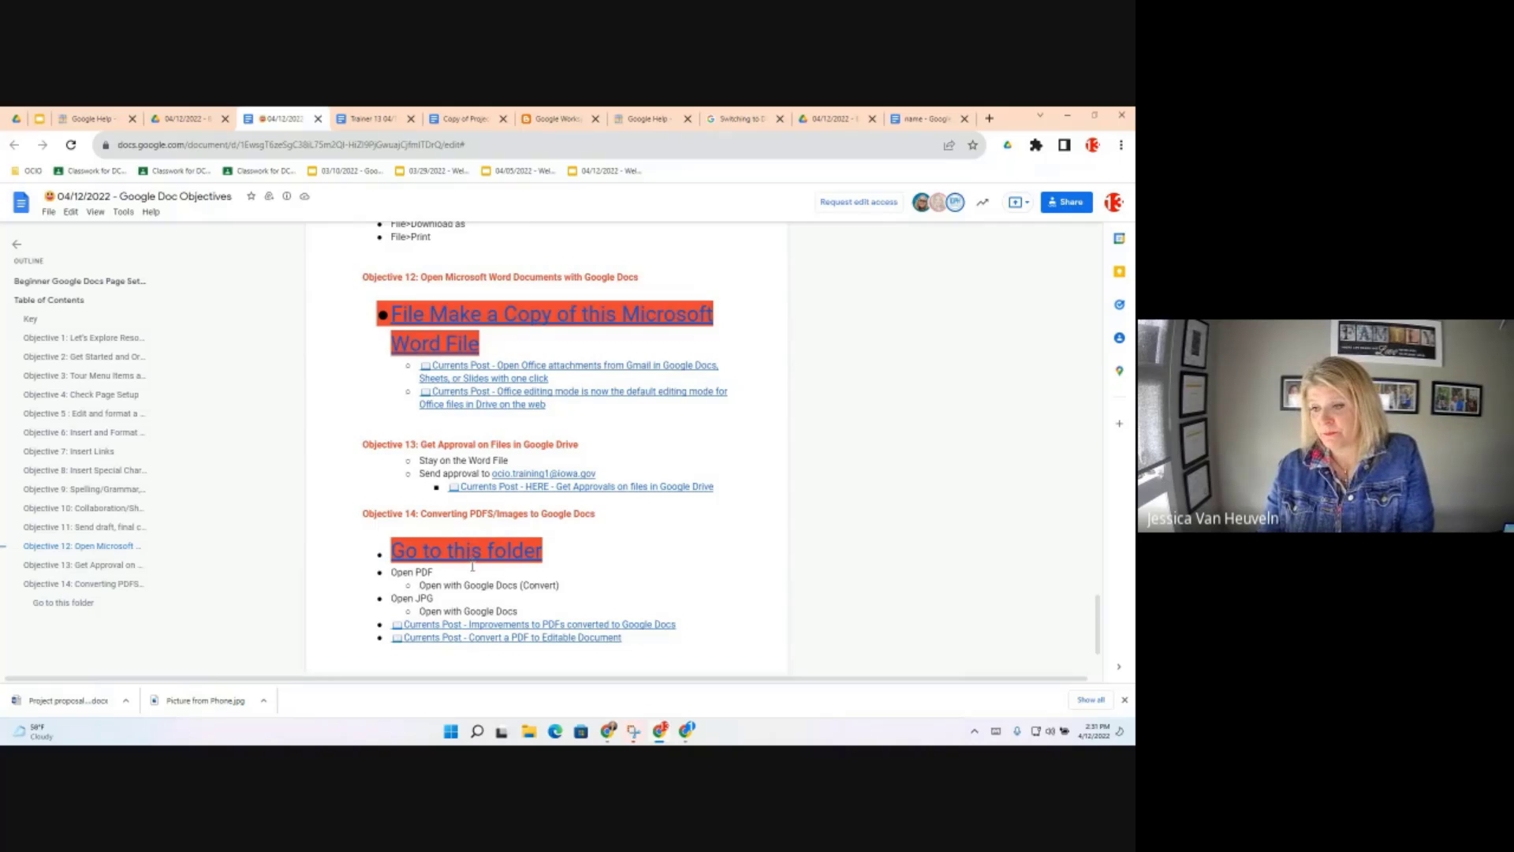
# Scroll to Objective 14 and follow its 'Go to this folder' link to Hands-On Documents
pyautogui.scroll(-2, 473, 566)
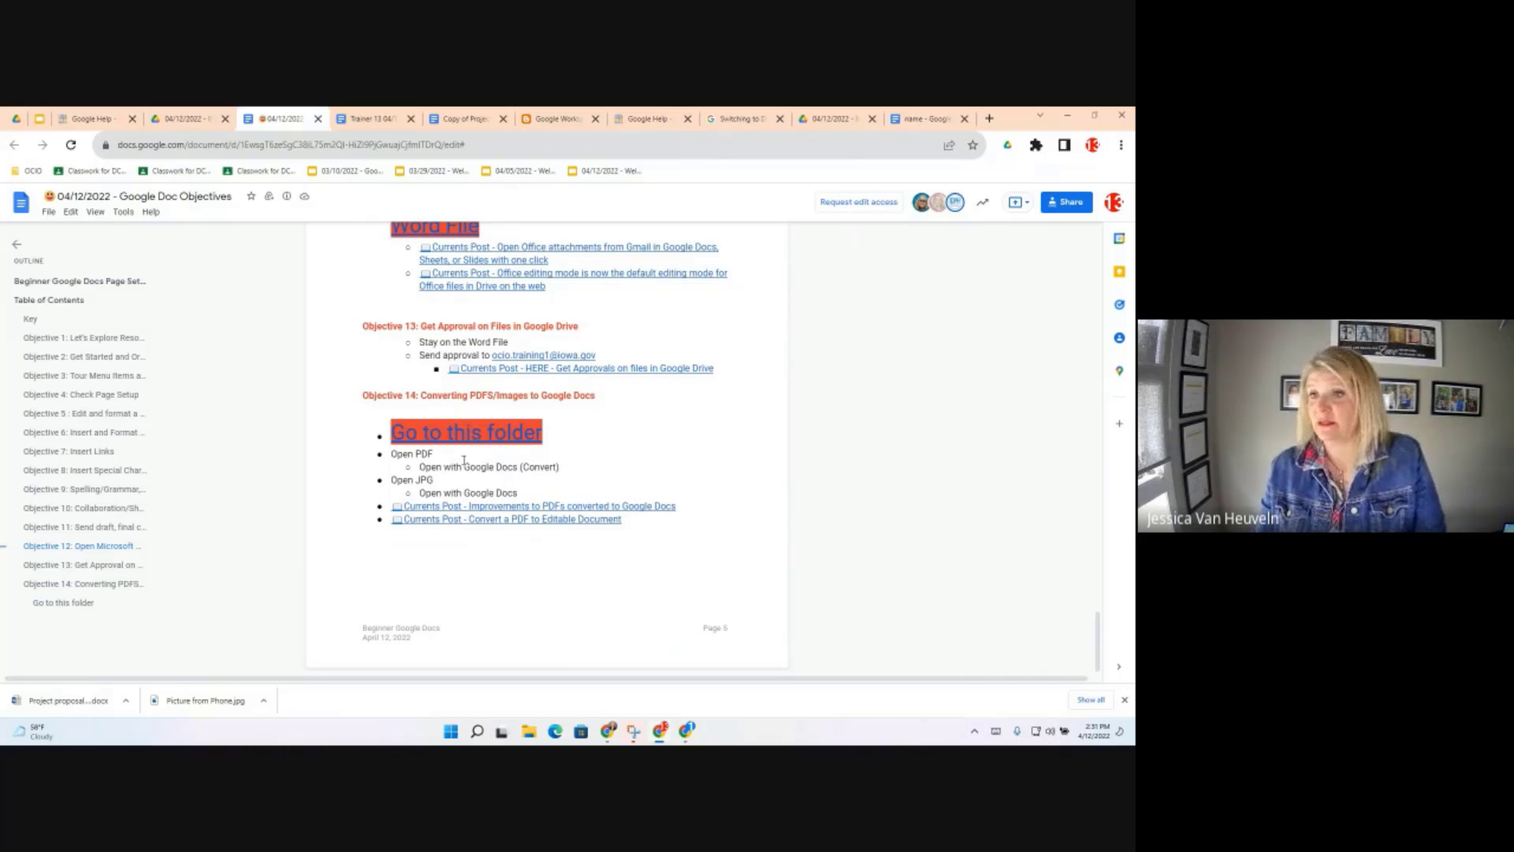
pyautogui.scroll(8, 442, 405)
pyautogui.scroll(-8, 474, 474)
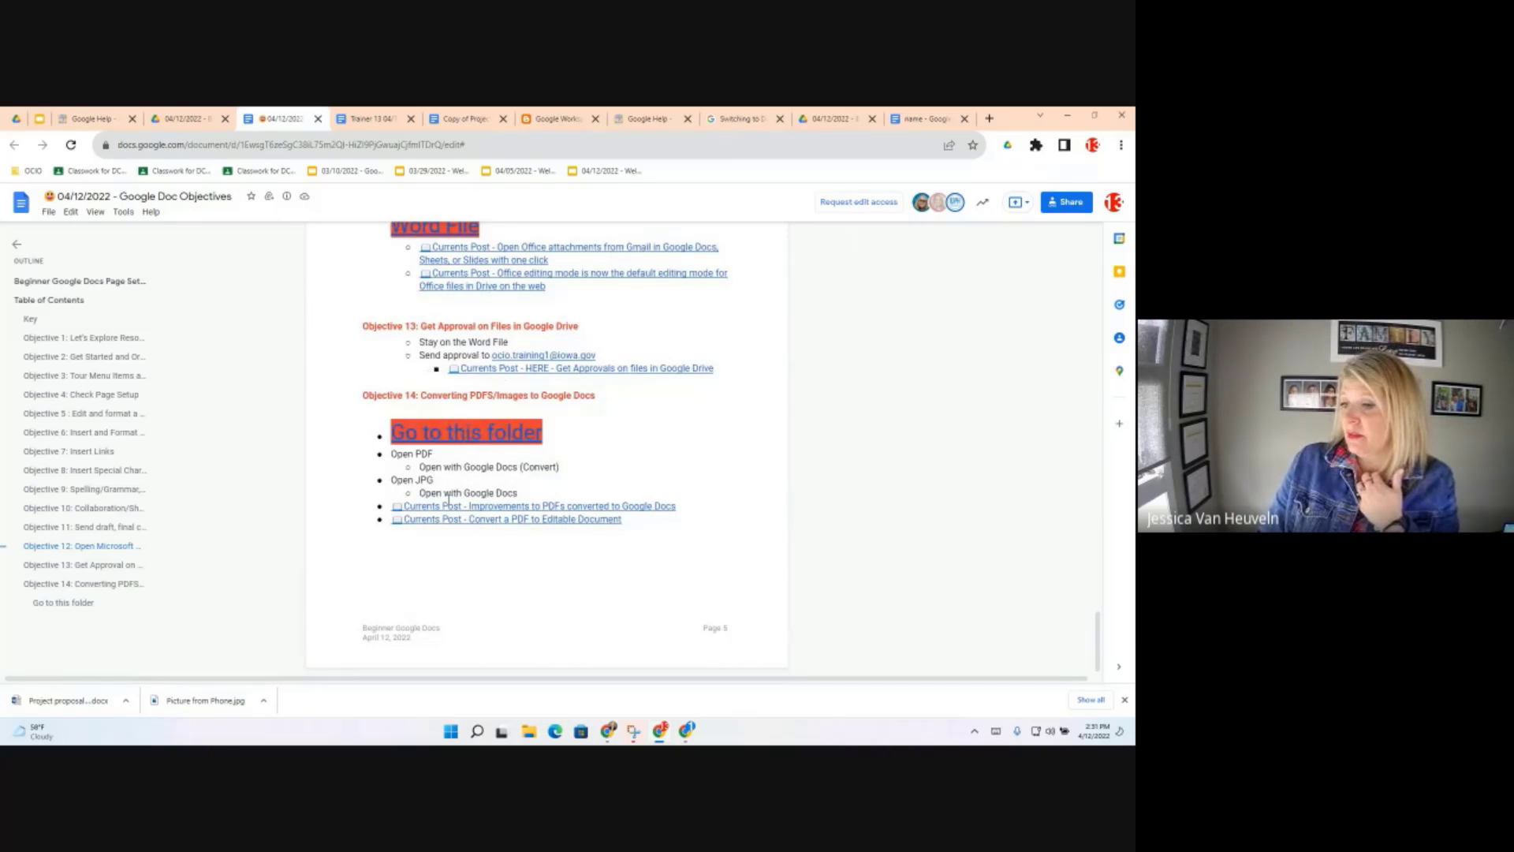
pyautogui.click(477, 519)
pyautogui.click(492, 433)
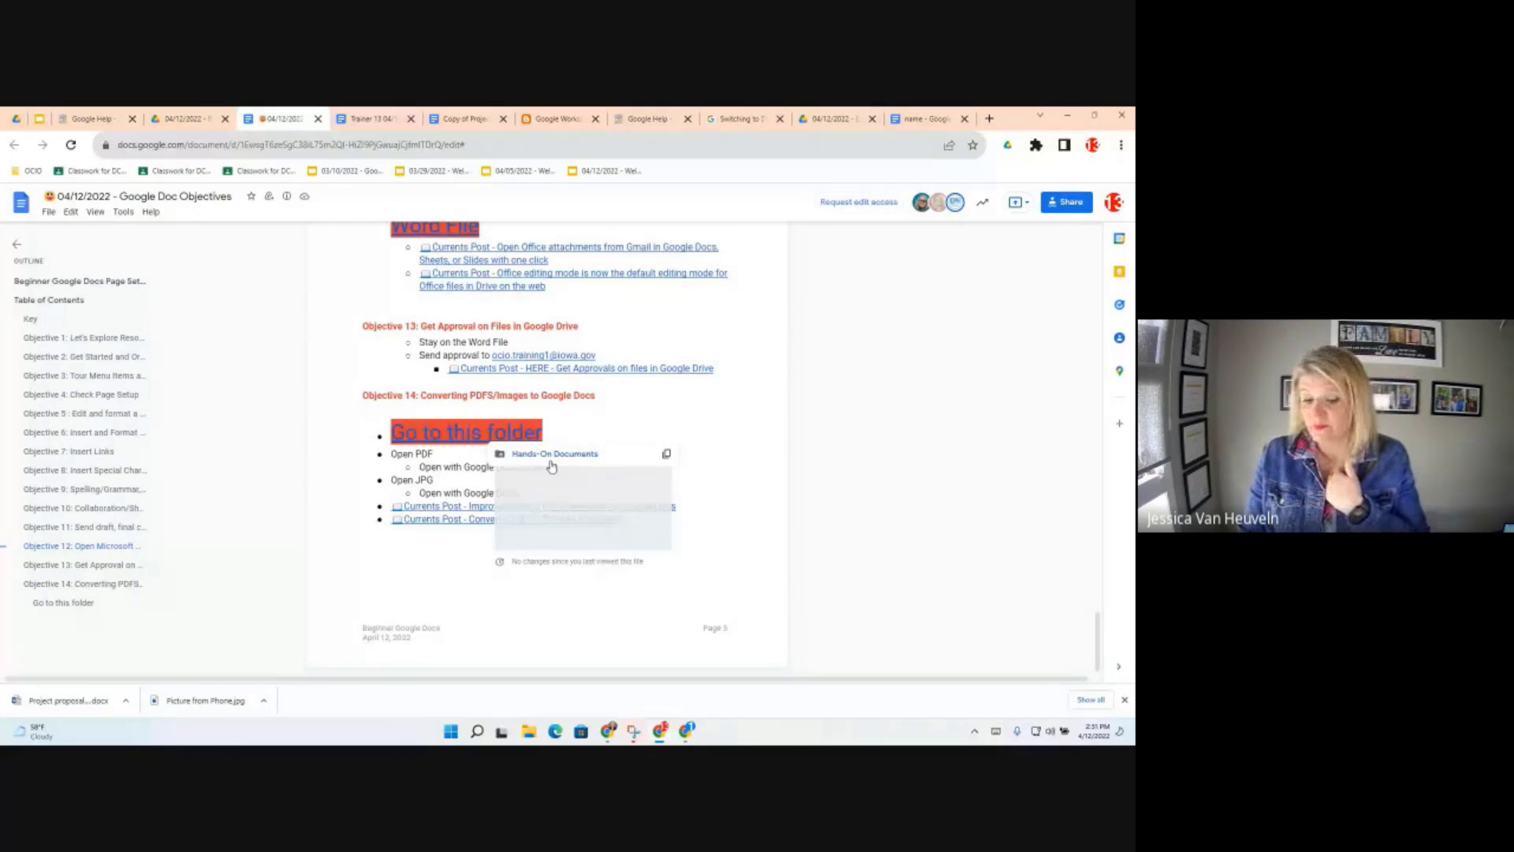
pyautogui.click(551, 456)
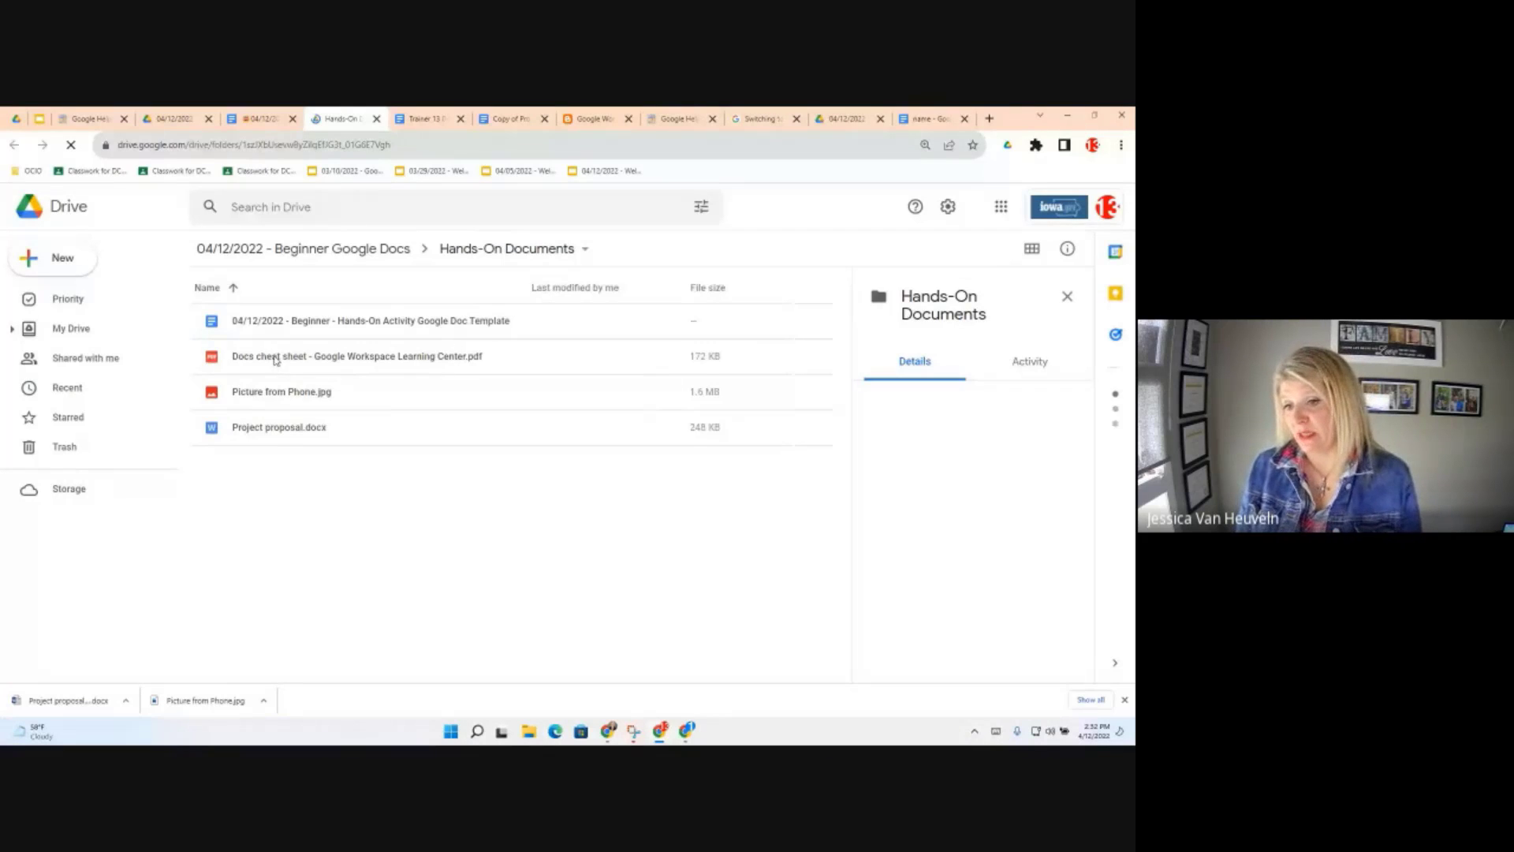
# Select the Docs cheat sheet PDF and open it in the preview viewer
pyautogui.click(275, 360)
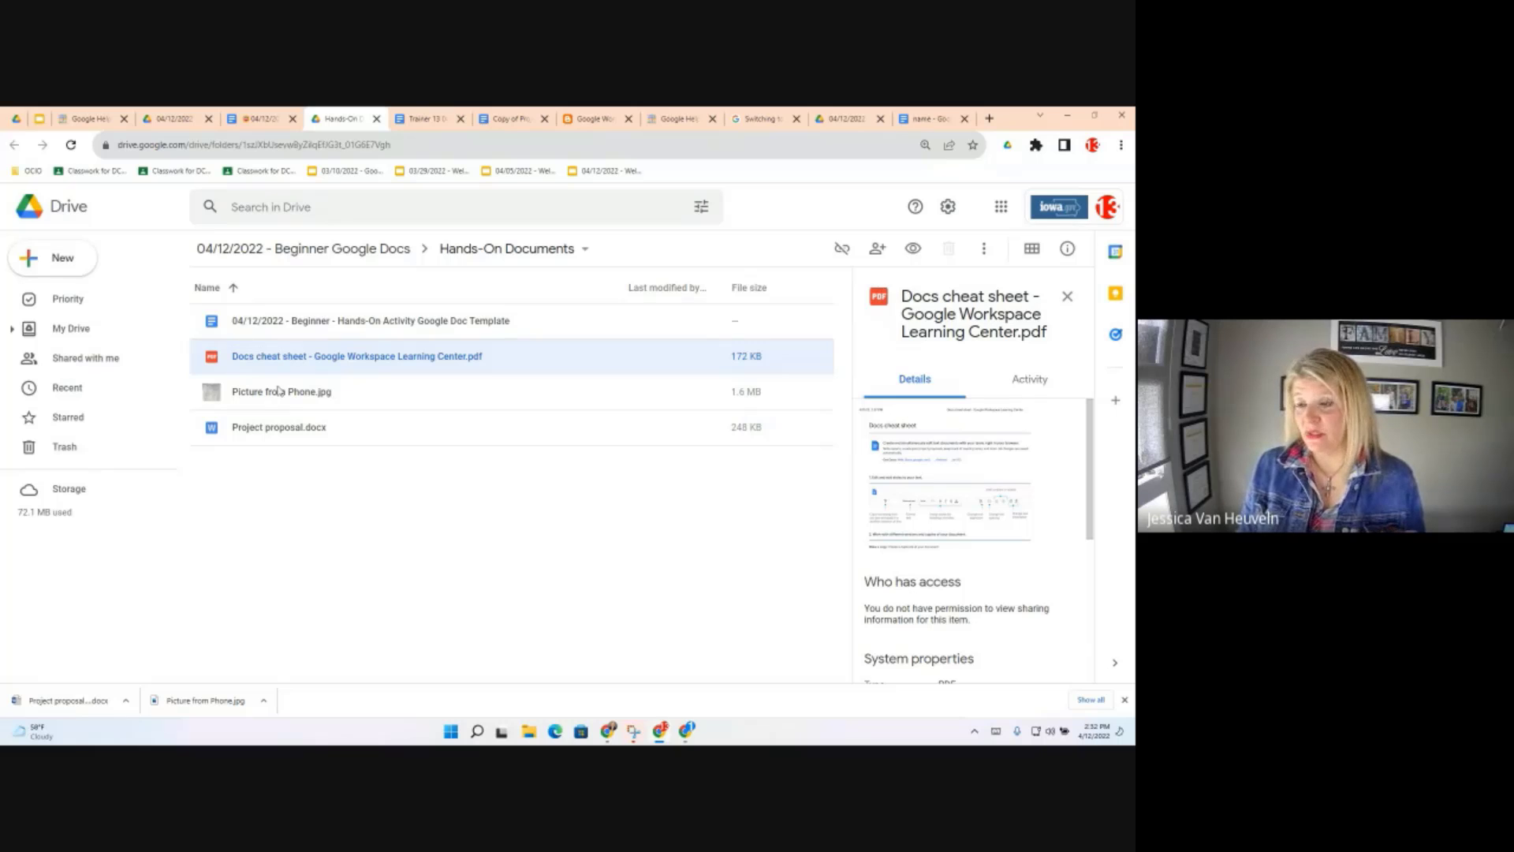
pyautogui.press('Down')
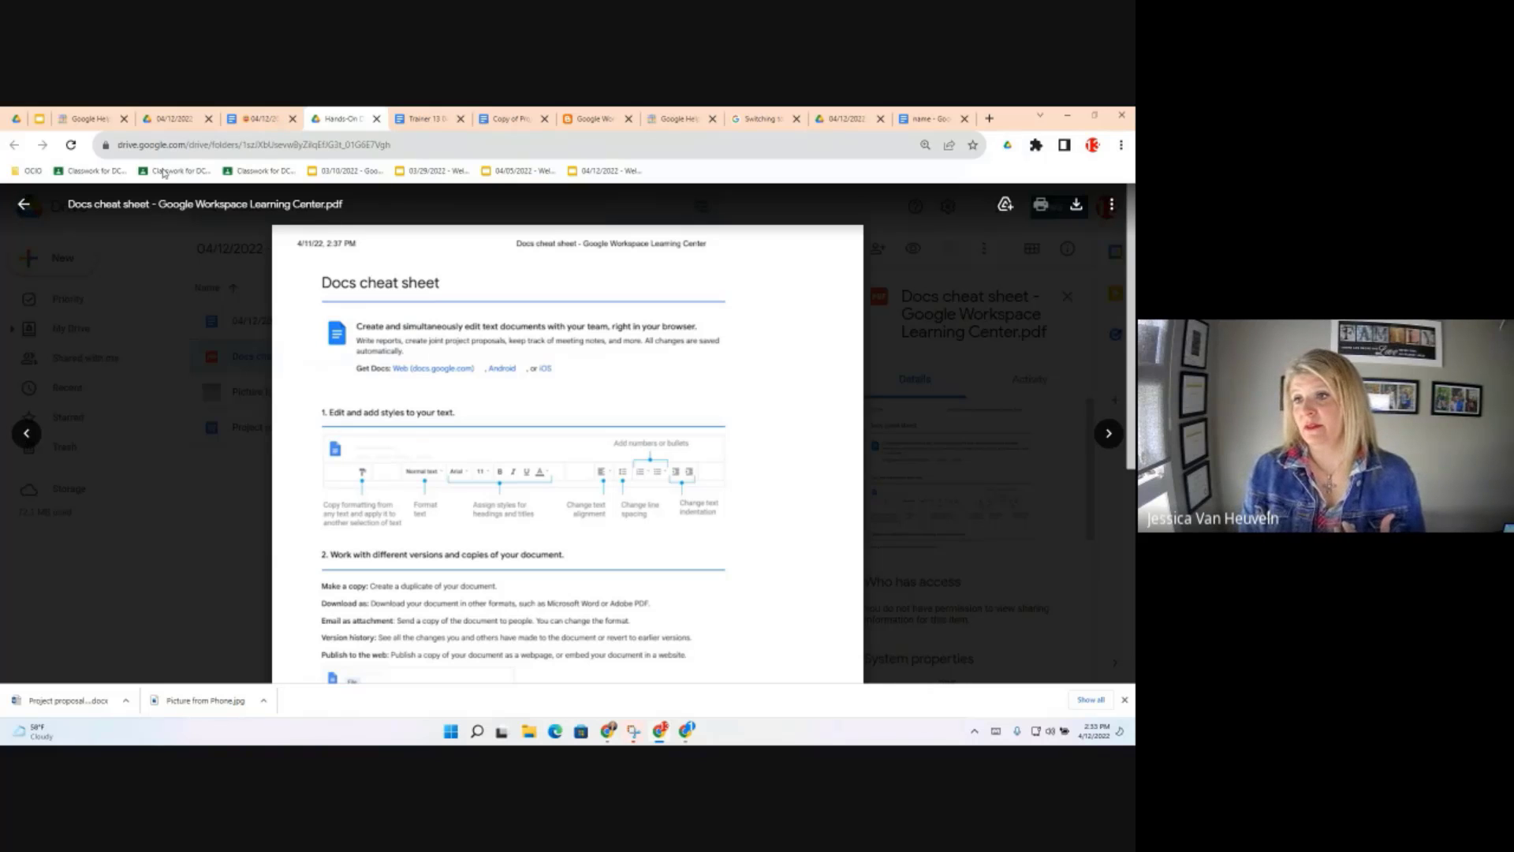
# Exit the cheat sheet preview with the back arrow, back to the Hands-On Documents list
pyautogui.click(23, 205)
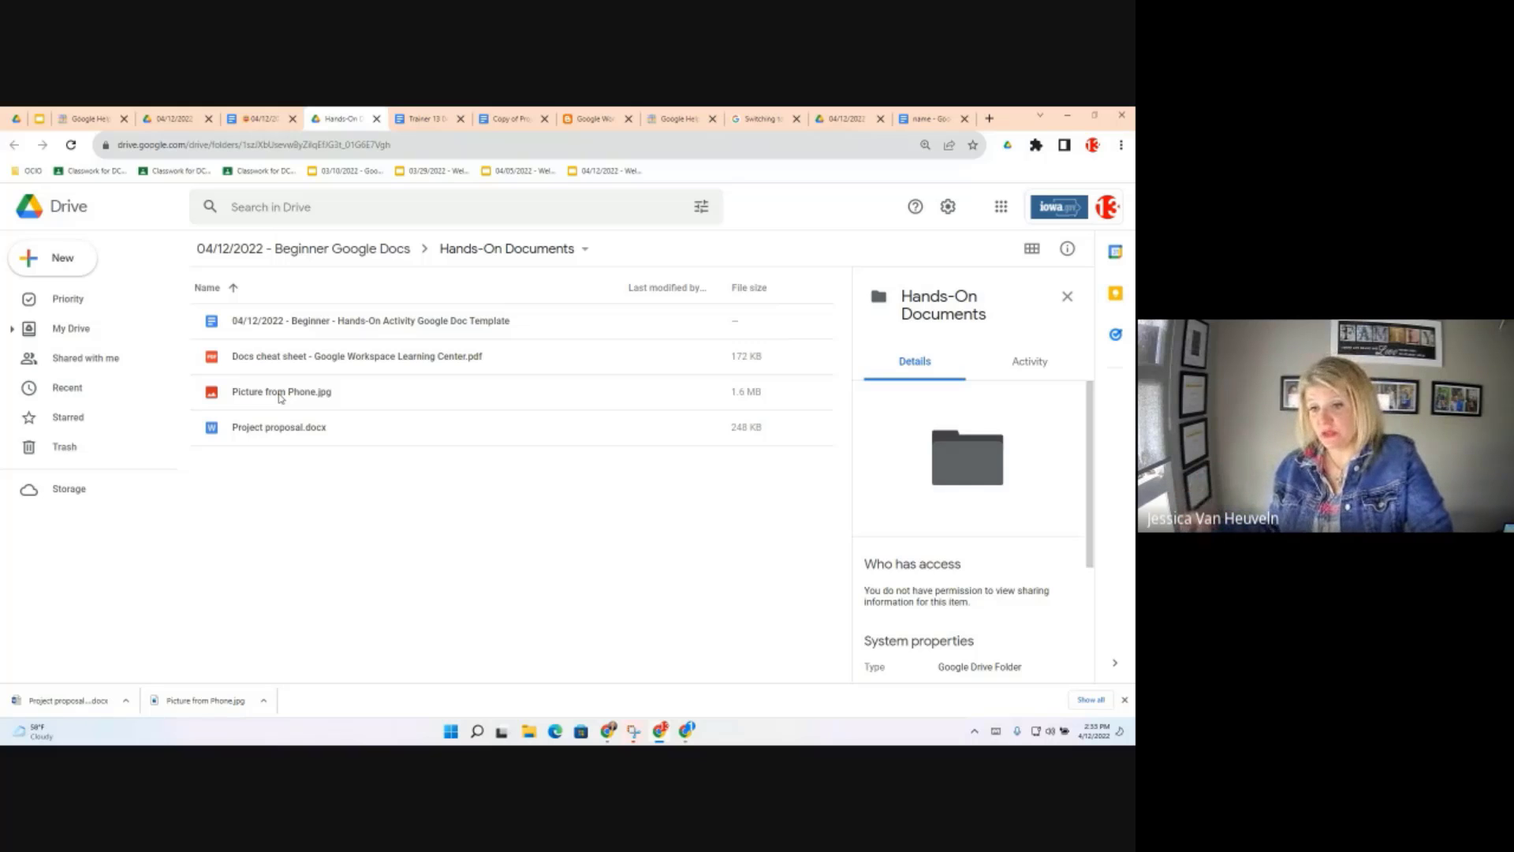
# Open Picture from Phone.jpg with Google Docs from its right-click Open with menu
pyautogui.click(280, 398)
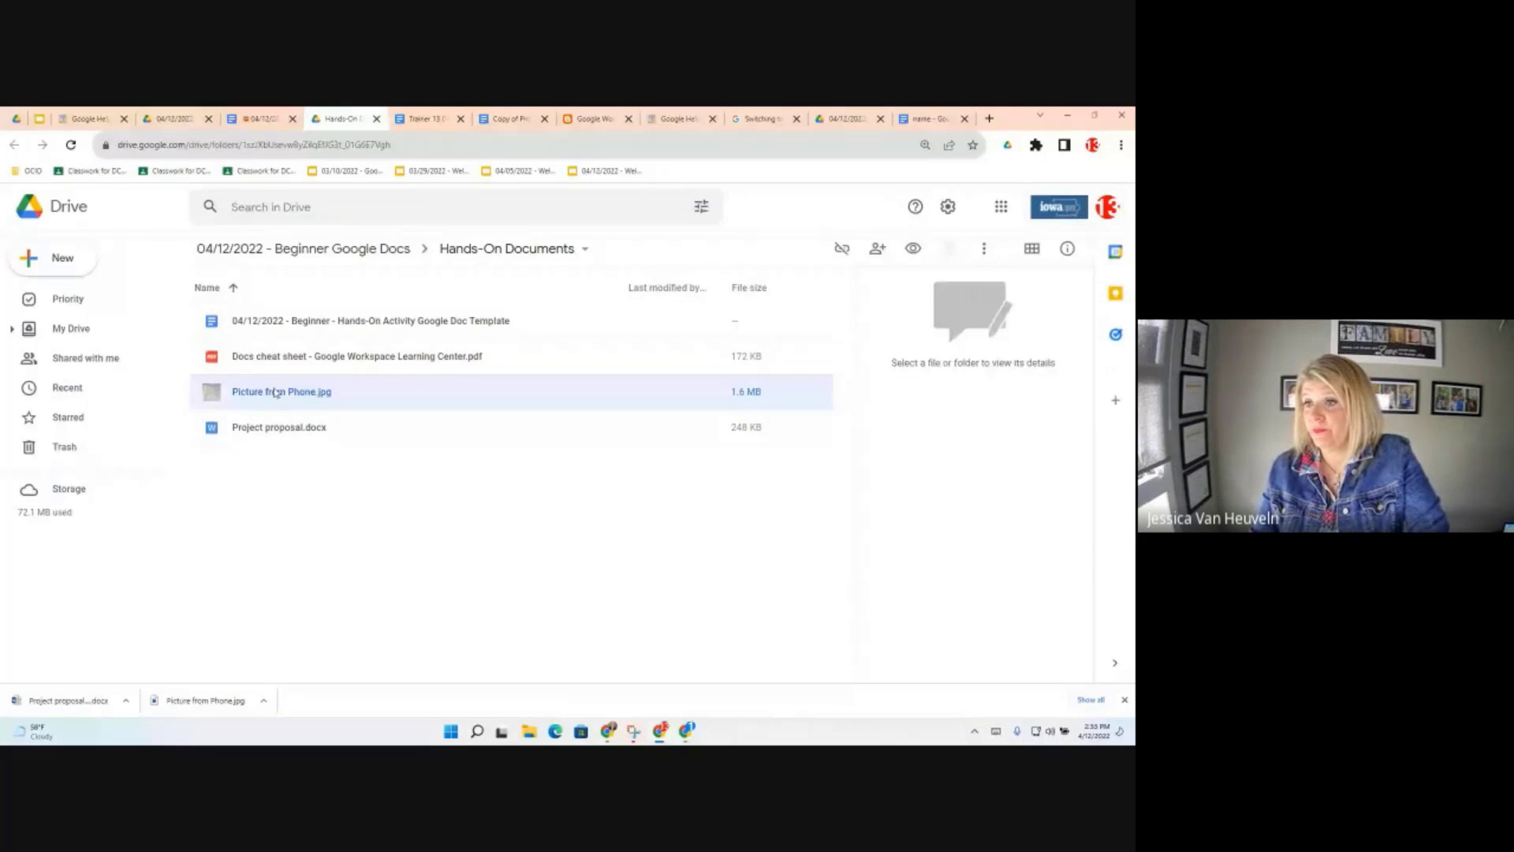
pyautogui.click(280, 394)
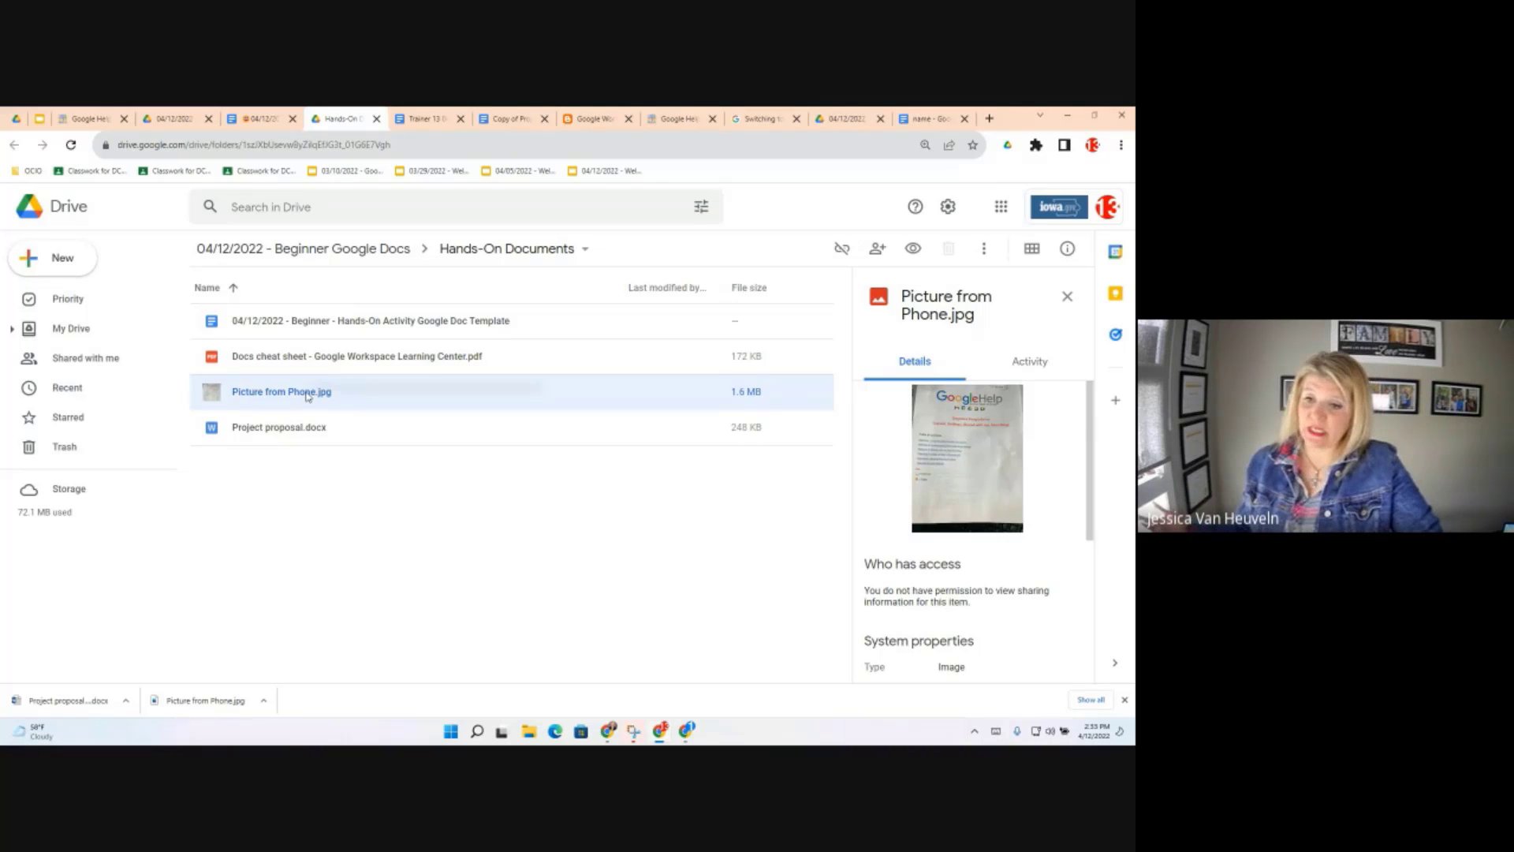
pyautogui.rightClick(308, 396)
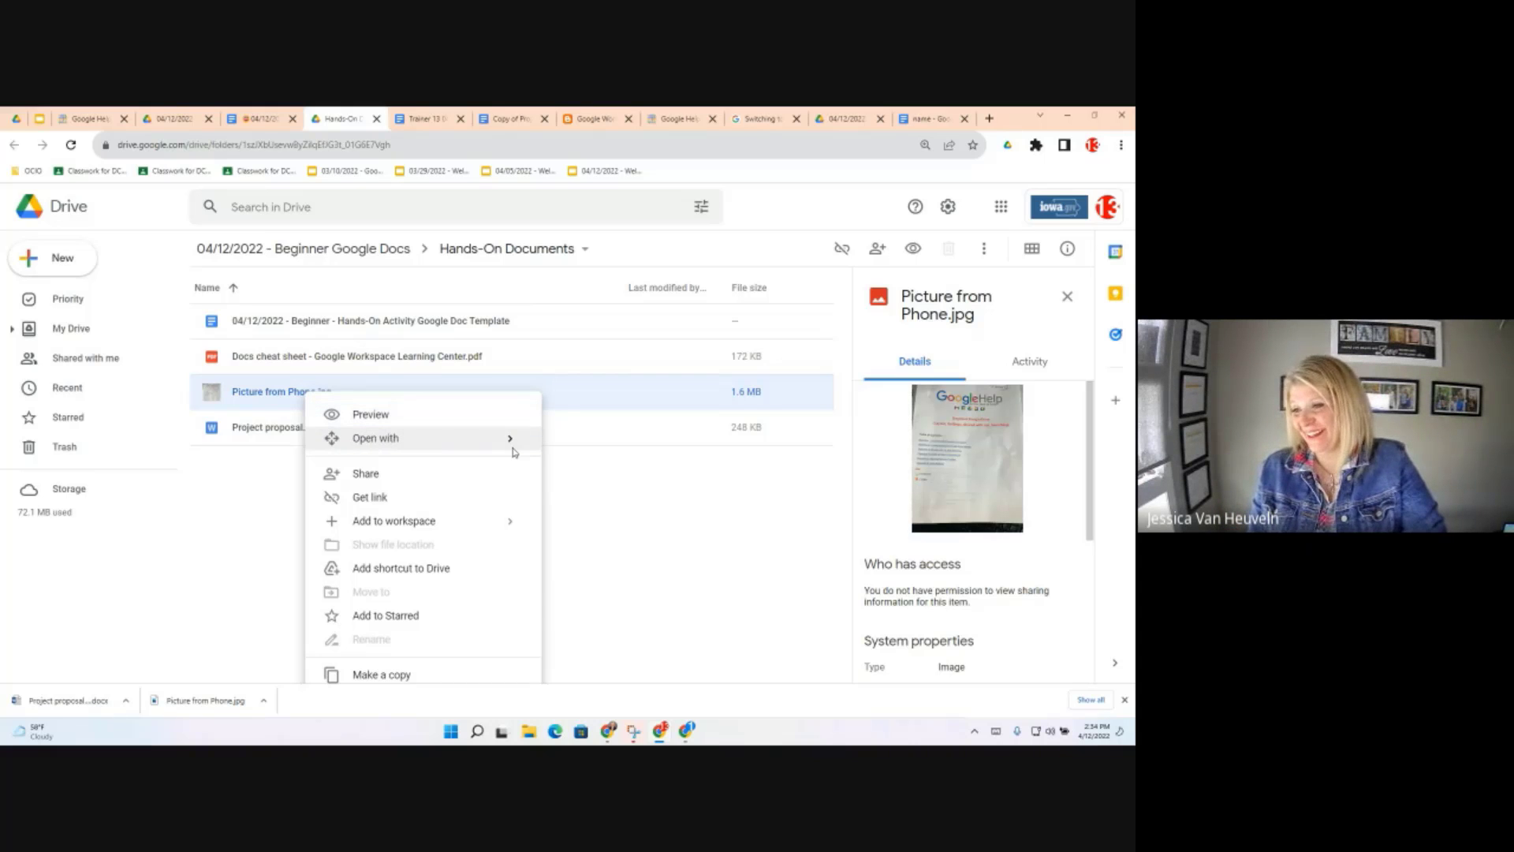
pyautogui.moveTo(513, 452)
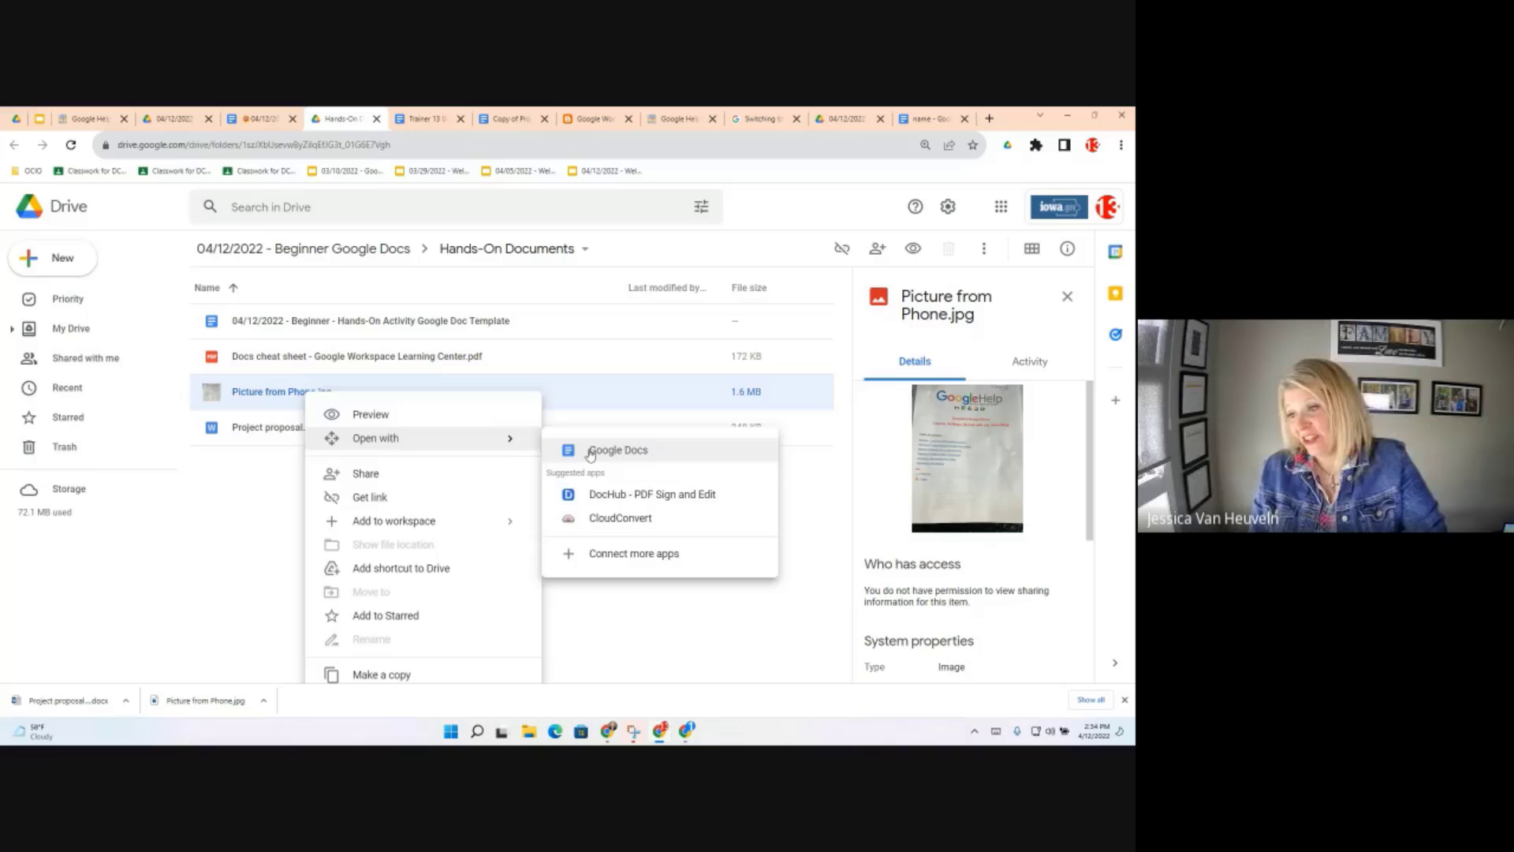
pyautogui.click(643, 456)
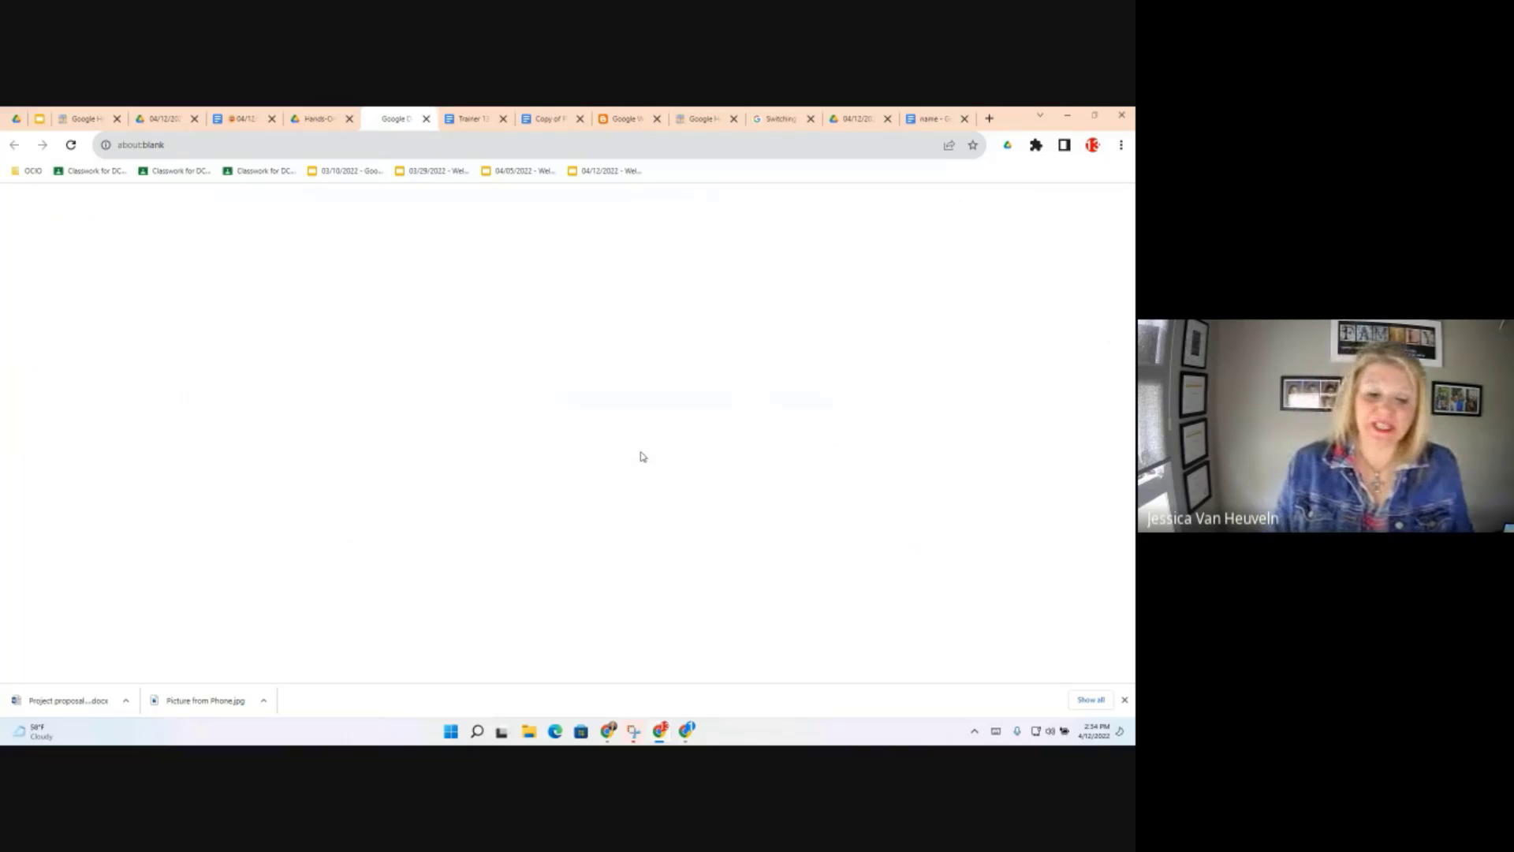